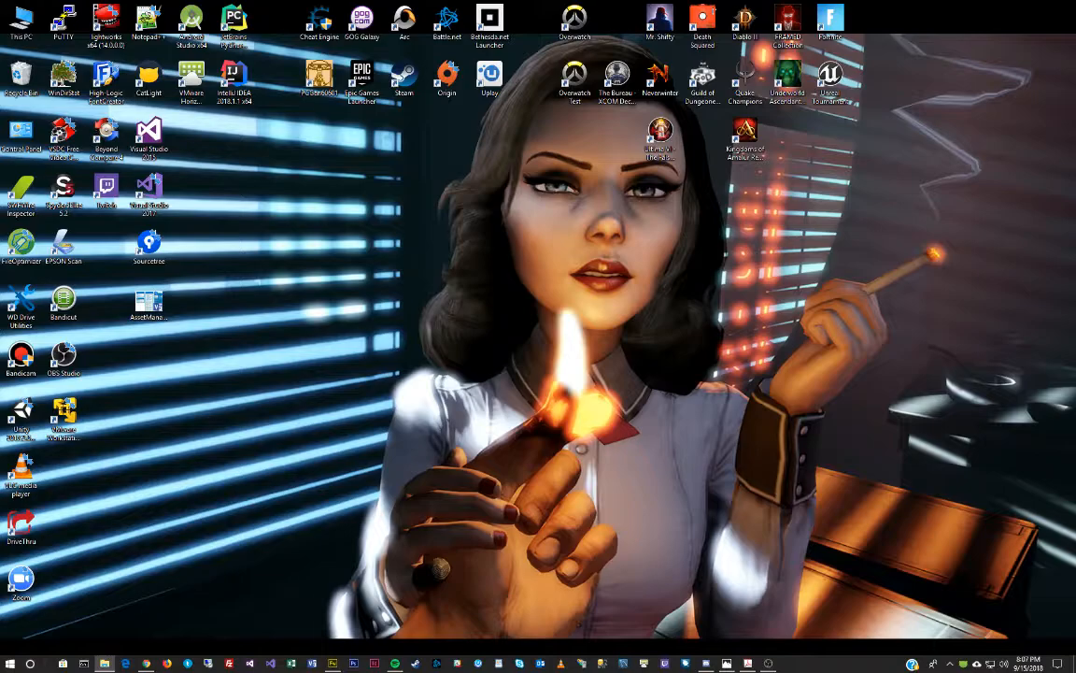
Bring the YawningPortal.fw.png battle map in Fireworks to the front.
left_click(332, 664)
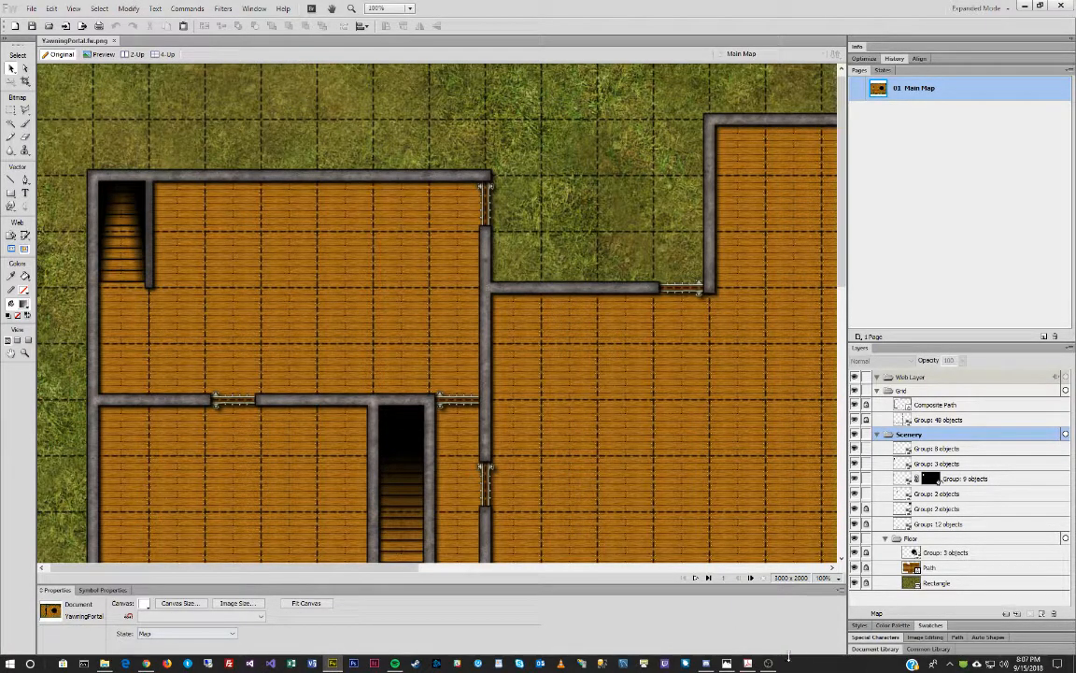
Open the tavern reference image in Photos and move it onto the second monitor.
left_click(727, 663)
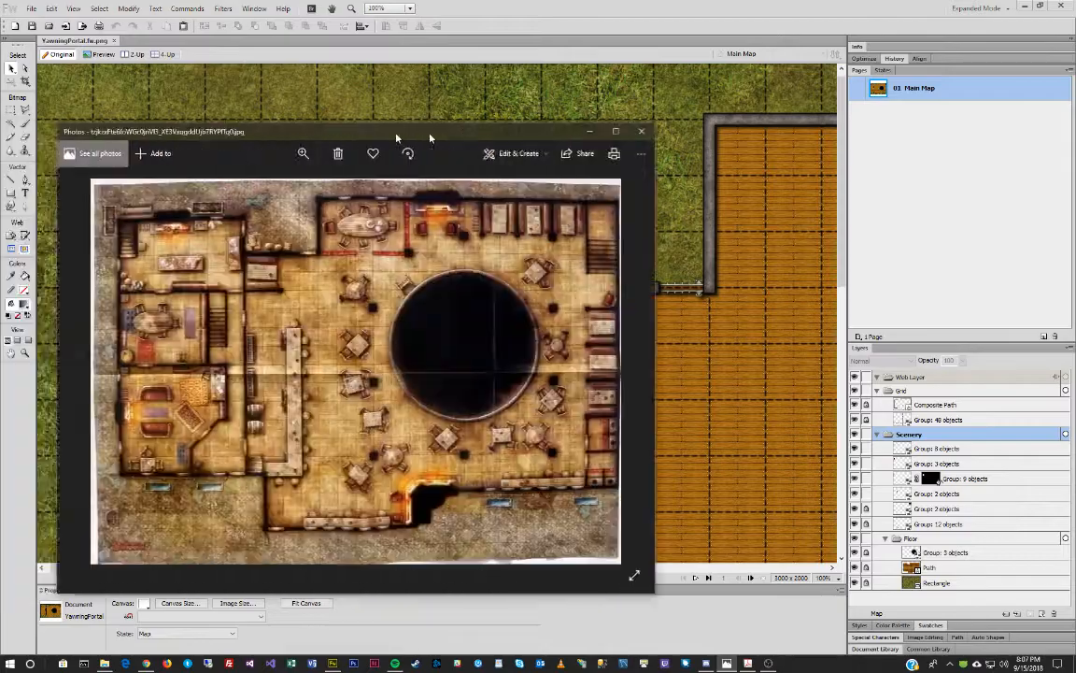
left_click_drag(552, 101, 540, 103)
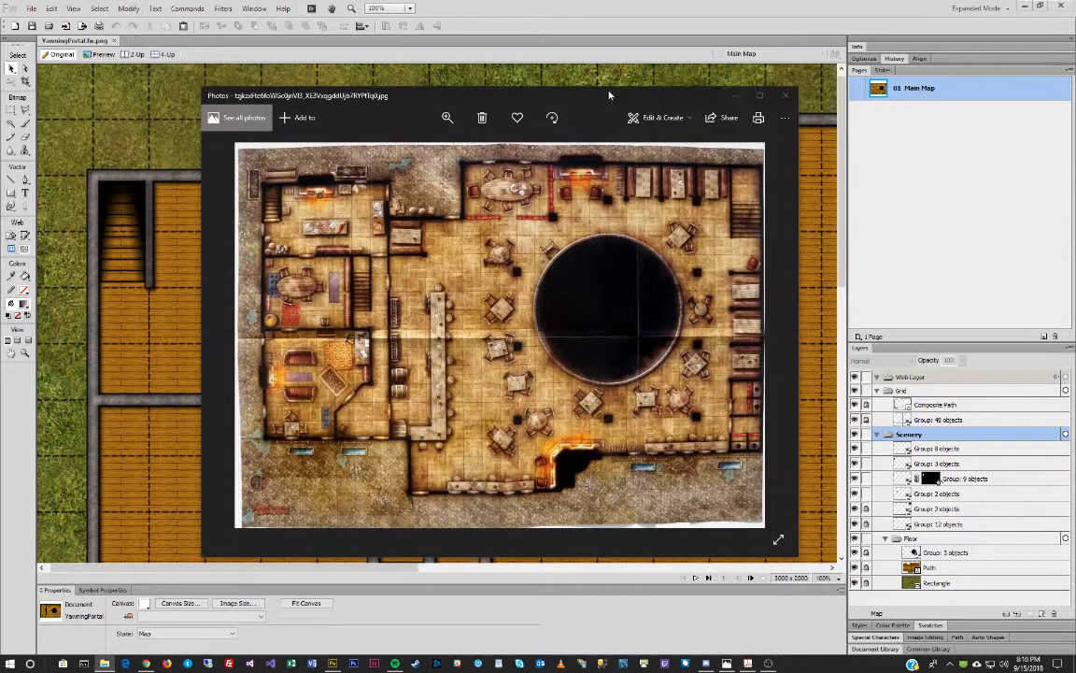
left_click_drag(609, 95, 1074, 150)
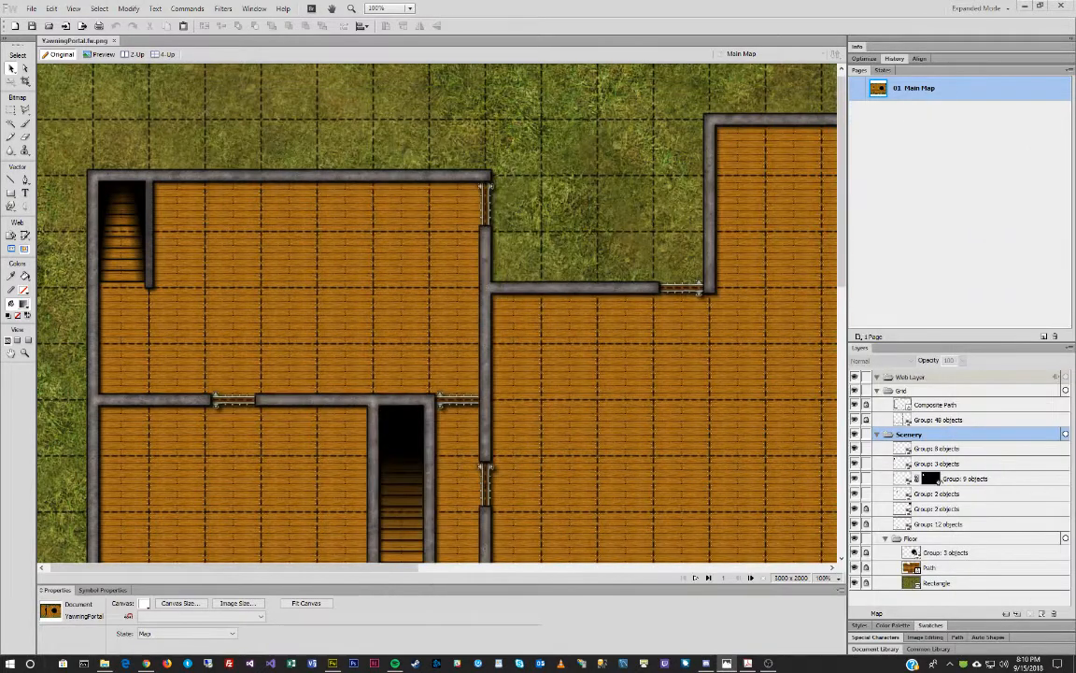
Zoom the battle map out to 33% and place the Photos reference beside it.
left_click(562, 237)
left_click(25, 353)
left_click(432, 249, "alt")
left_click(439, 244, "alt")
left_click(464, 240, "alt")
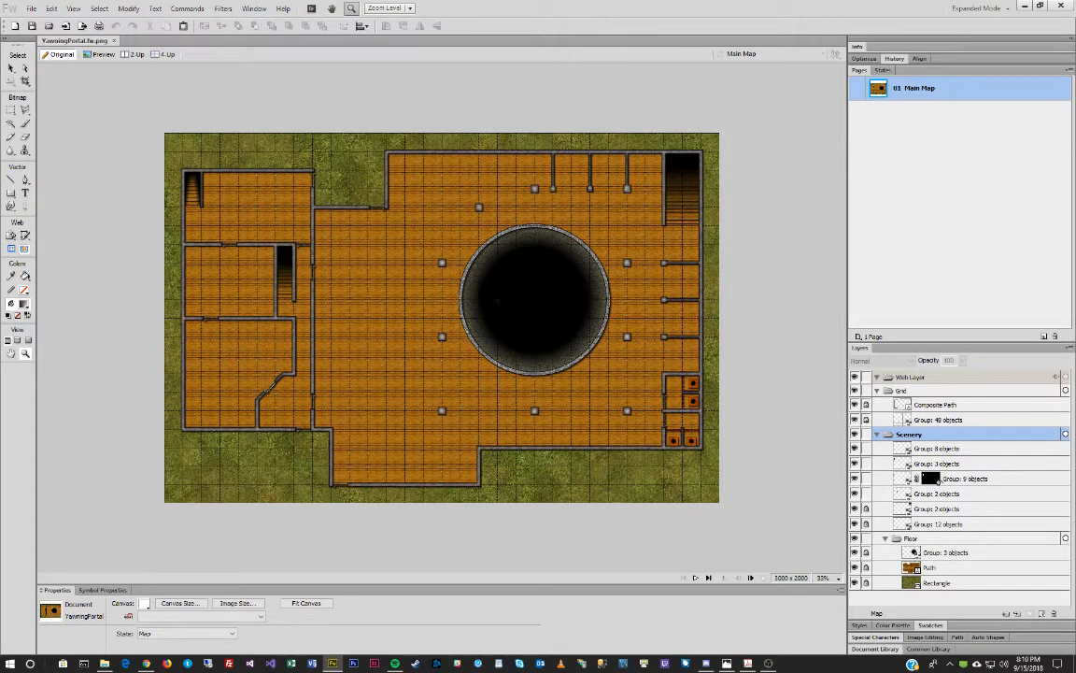
left_click(726, 663)
left_click_drag(624, 137, 755, 132)
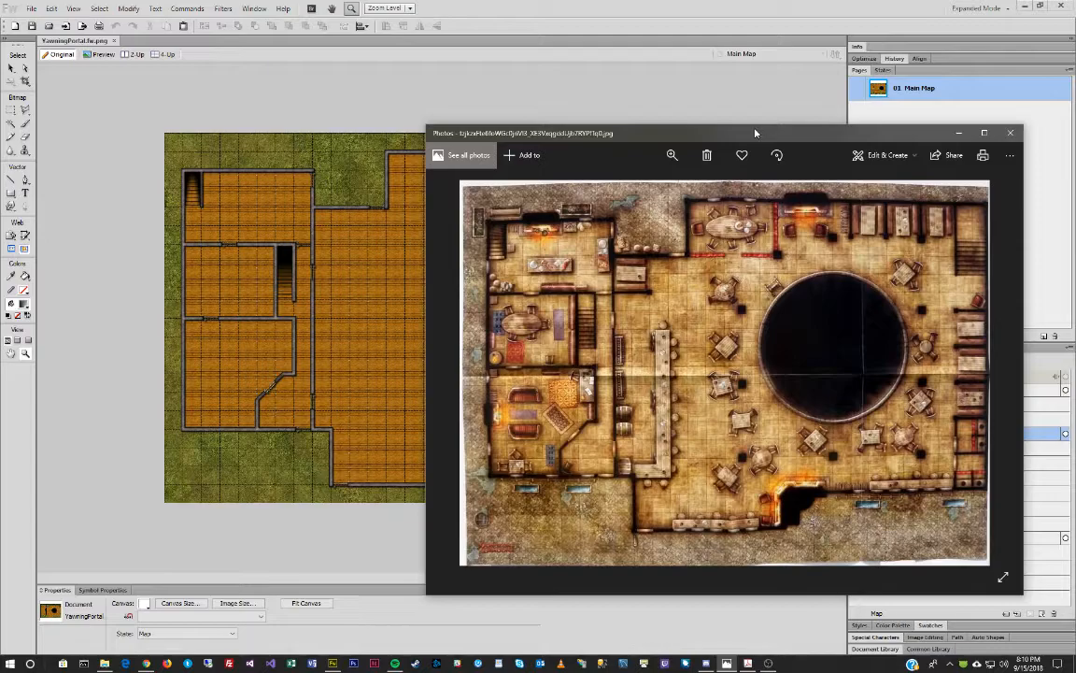
Push the Photos reference window off to the other monitor.
left_click_drag(755, 132, 756, 137)
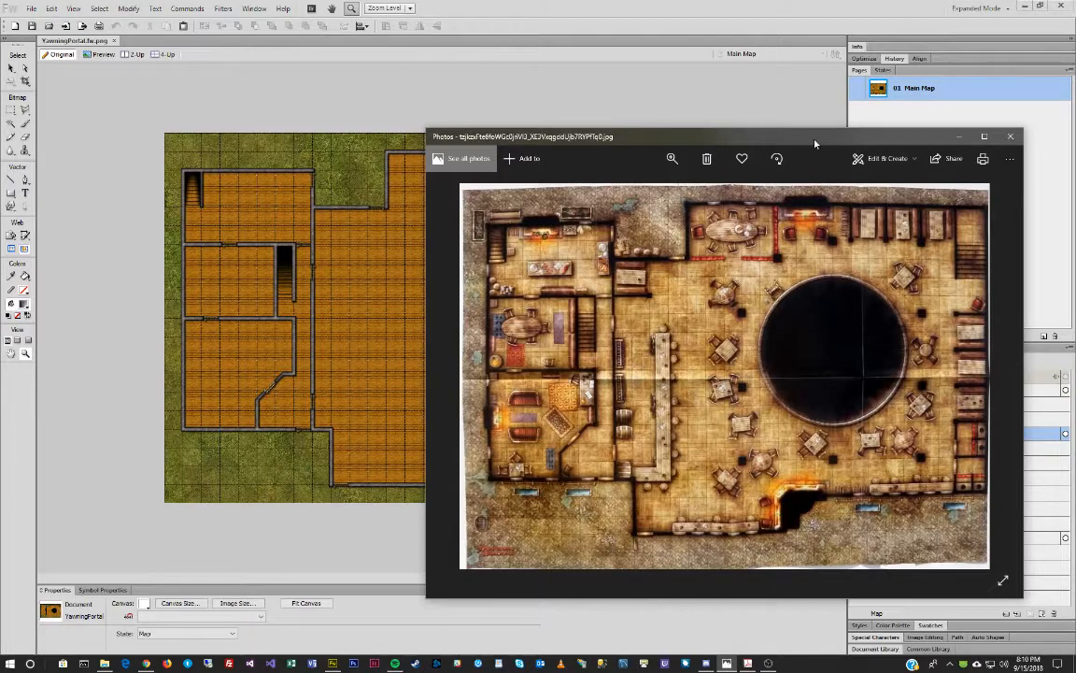
left_click_drag(812, 142, 607, 95)
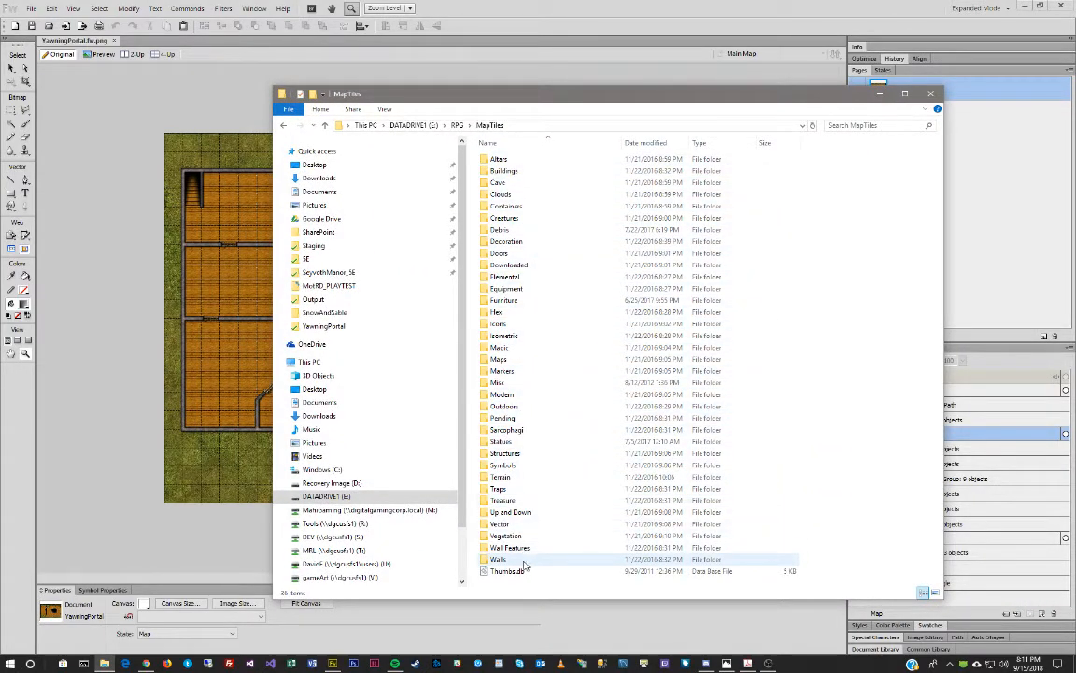
Move the MapTiles Explorer window onto the other monitor.
left_click_drag(628, 100, 683, 95)
left_click_drag(682, 94, 1075, 118)
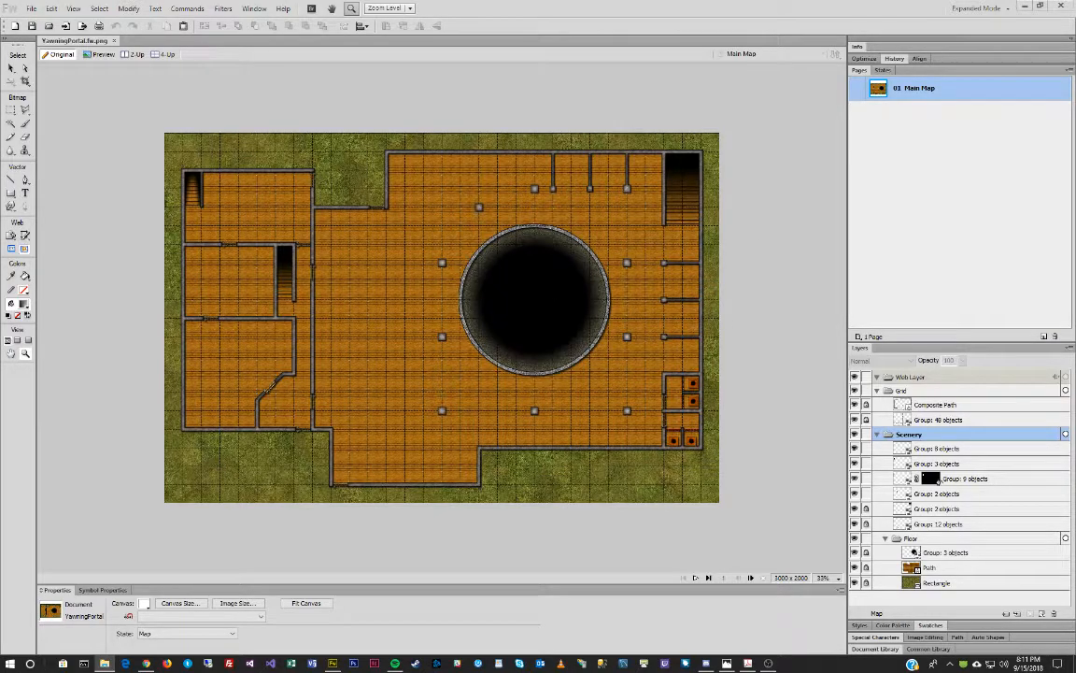
Compare against the Photos reference, then select the Floor layer's grass background Rectangle.
left_click_drag(1075, 172, 710, 142)
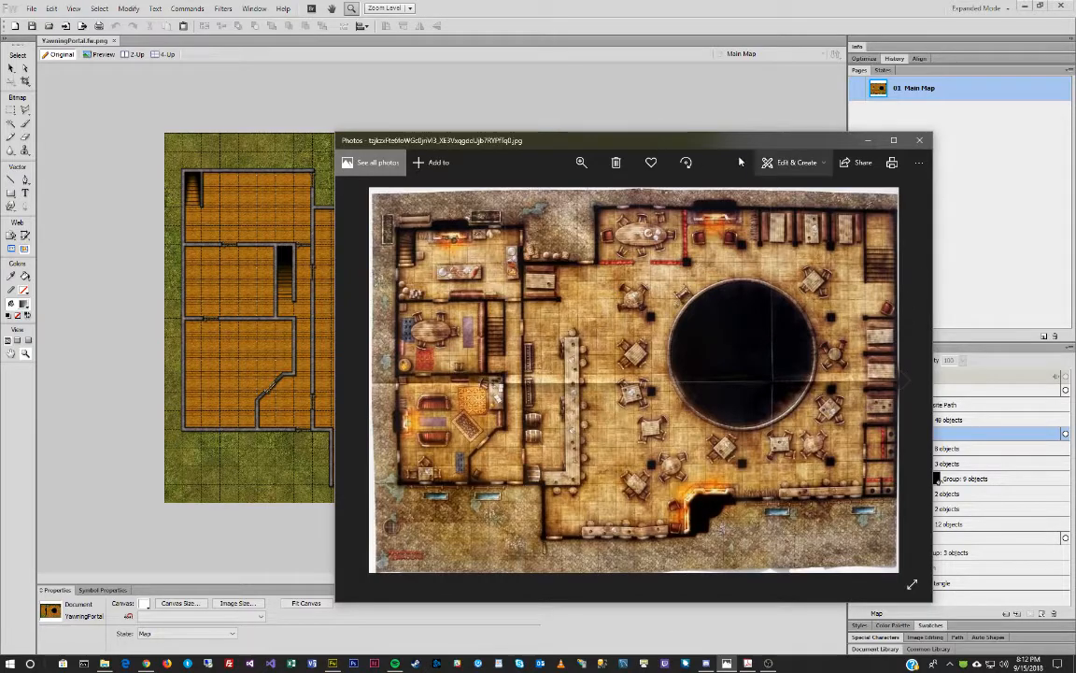
left_click(633, 121)
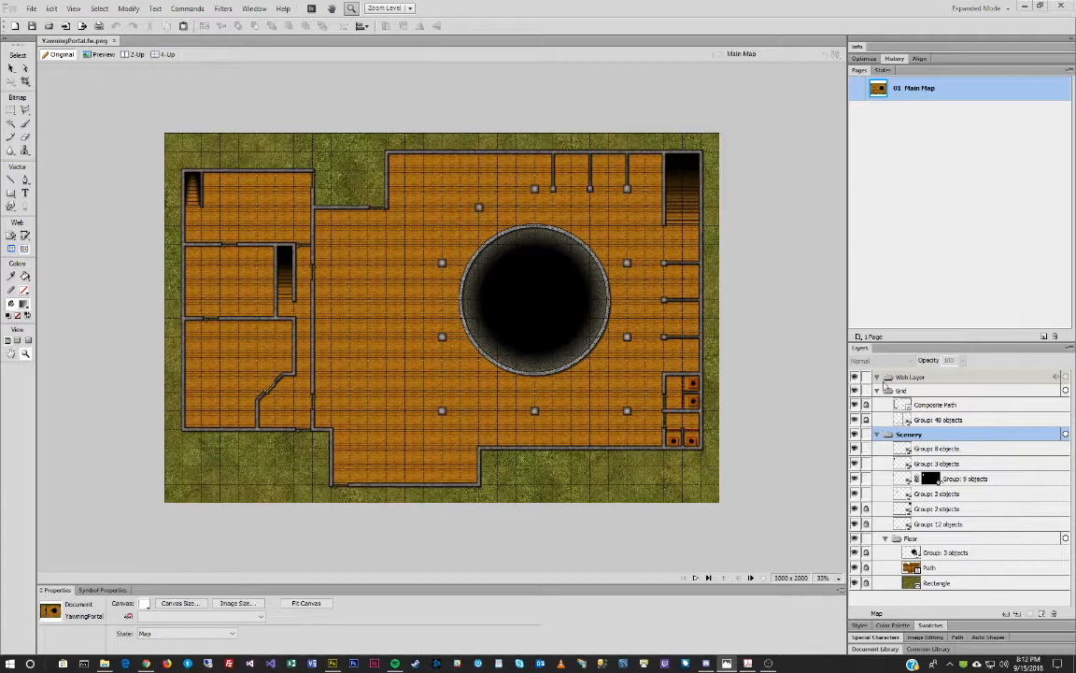
left_click(948, 583)
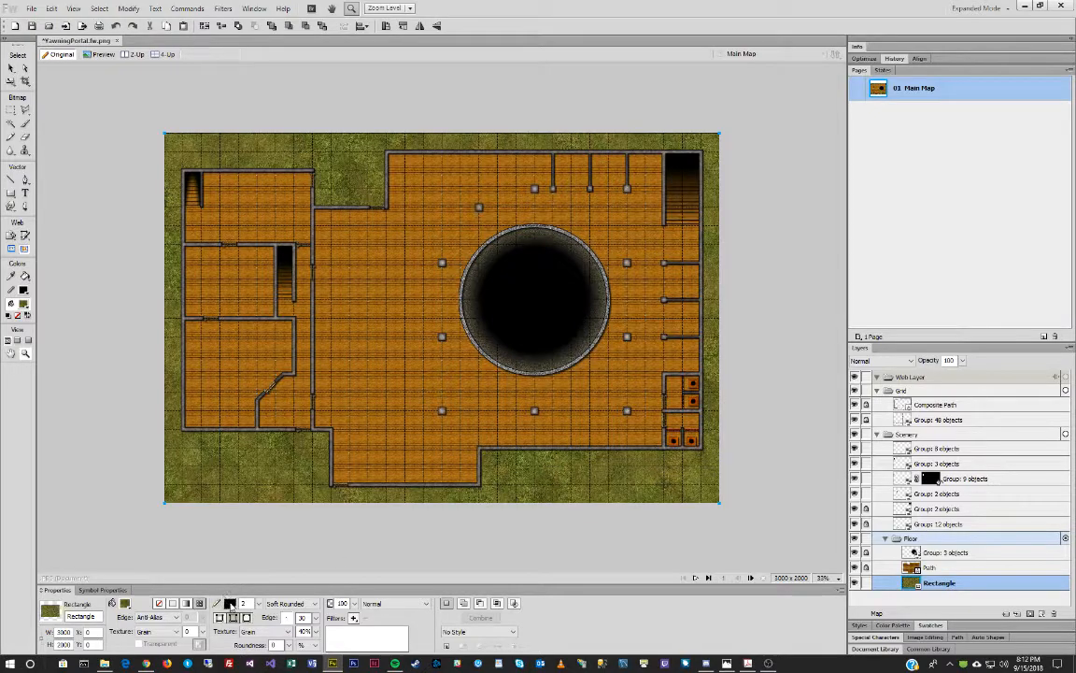
Set the background Rectangle's stroke to None and choose Other… from the fill Pattern list.
left_click(230, 602)
left_click(239, 587)
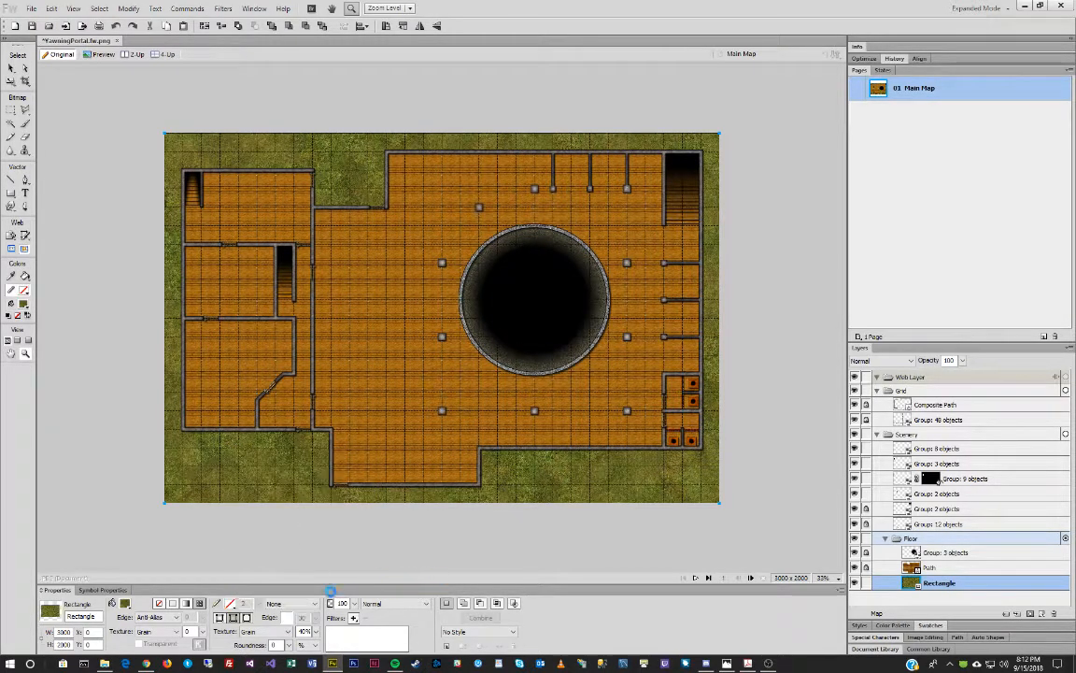
left_click(199, 604)
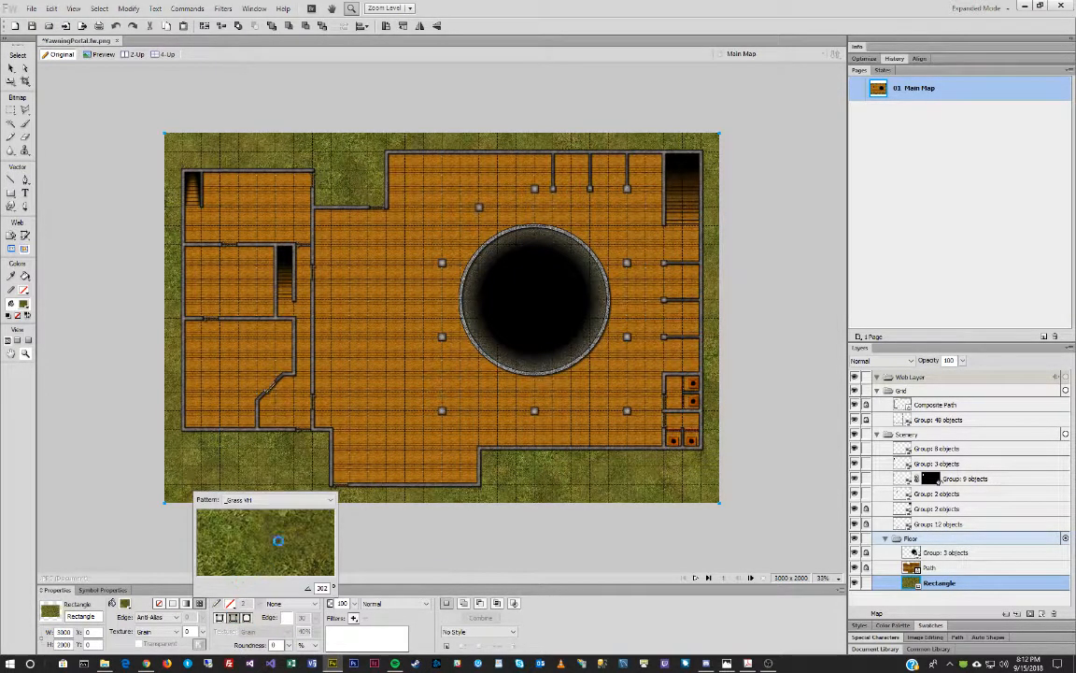
left_click(278, 502)
left_click(264, 487)
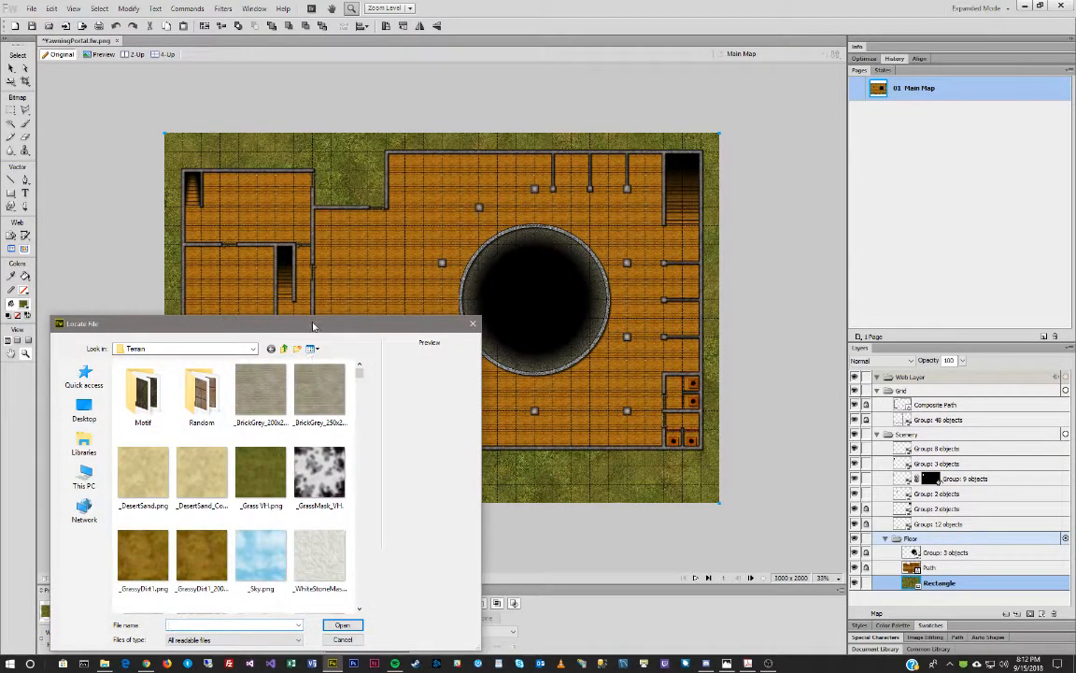
Enlarge the Locate File dialog and browse the Terrain textures alongside the reference map.
left_click_drag(308, 325, 329, 138)
scroll(345, 280, "down", 5)
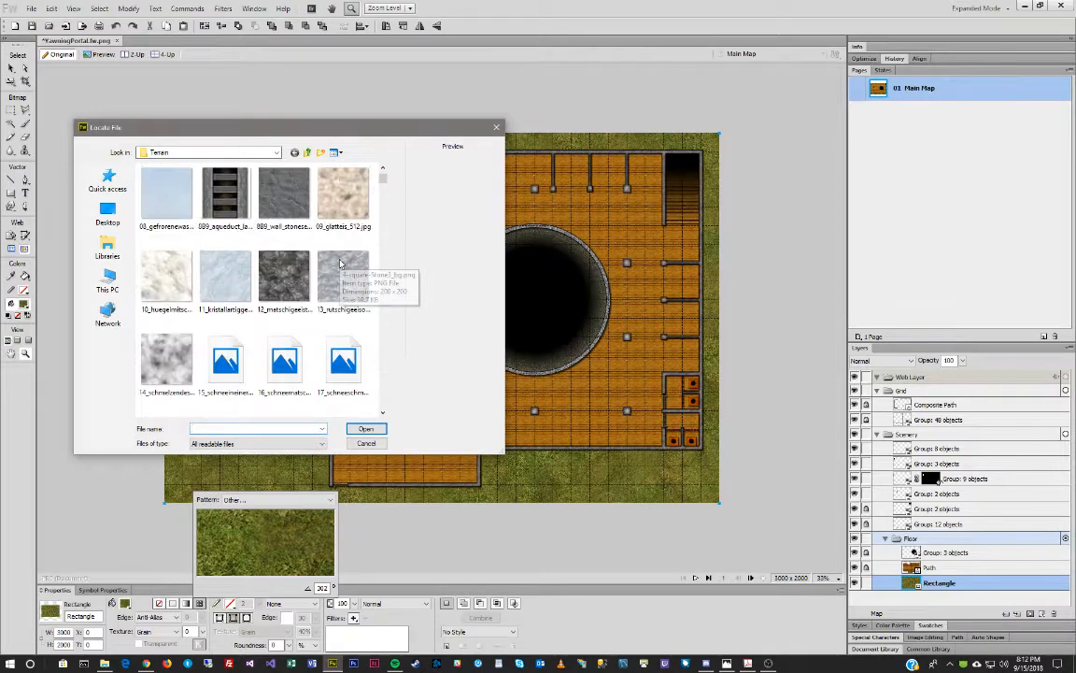
left_click_drag(503, 453, 1039, 619)
scroll(763, 471, "up", 6)
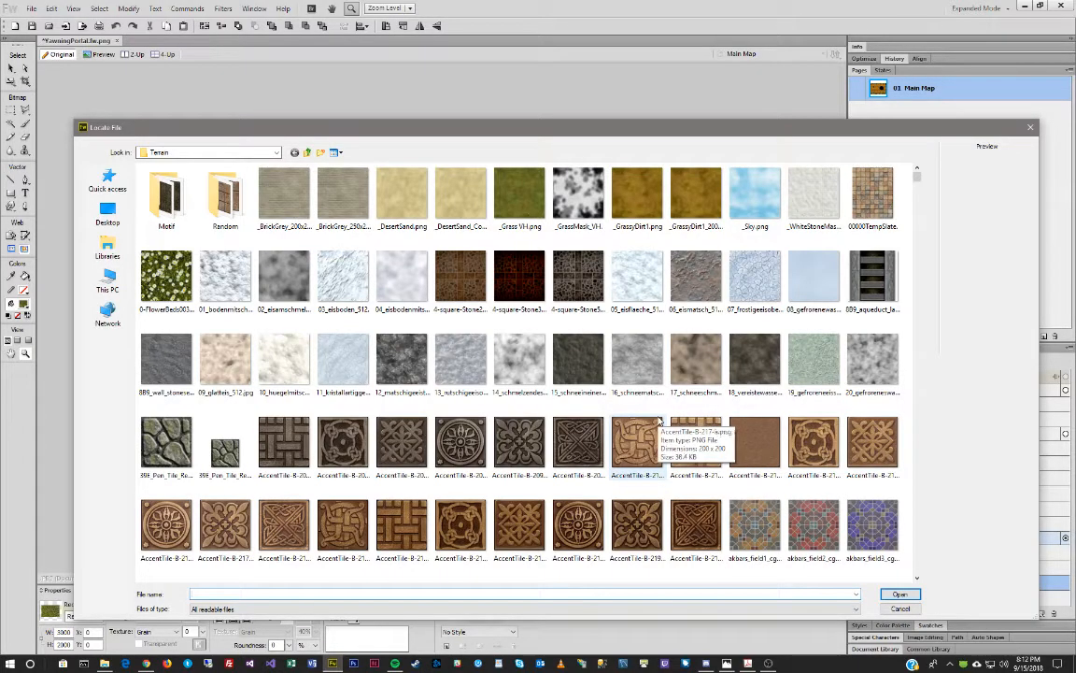
scroll(659, 422, "down", 1)
scroll(659, 422, "down", 4)
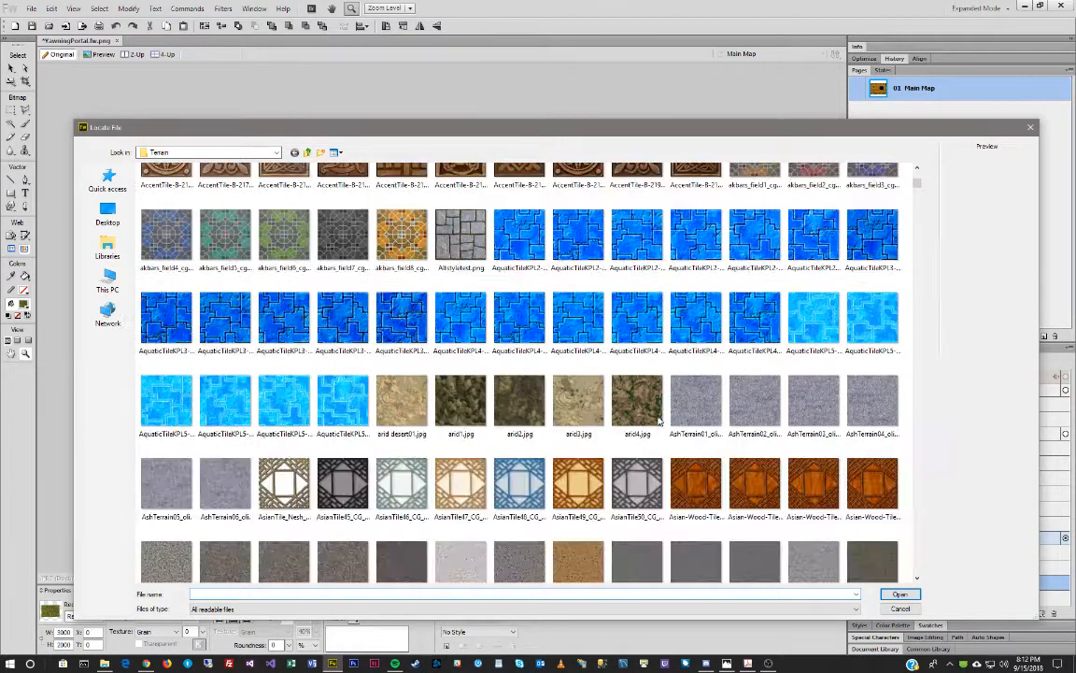
scroll(658, 422, "down", 3)
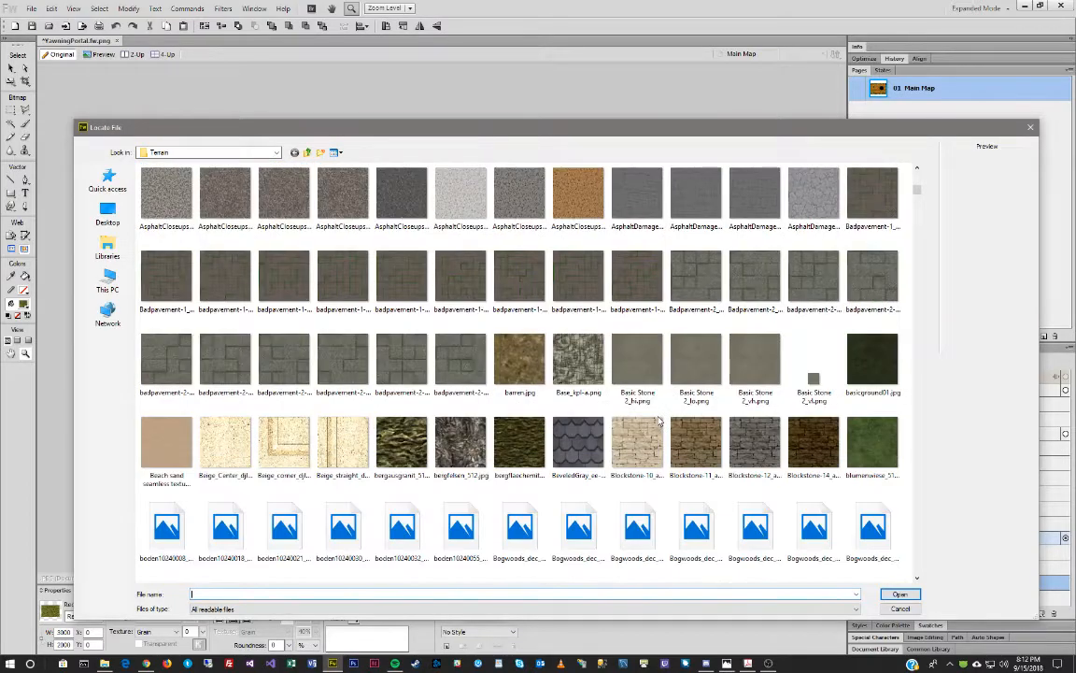
left_click_drag(0, 168, 613, 163)
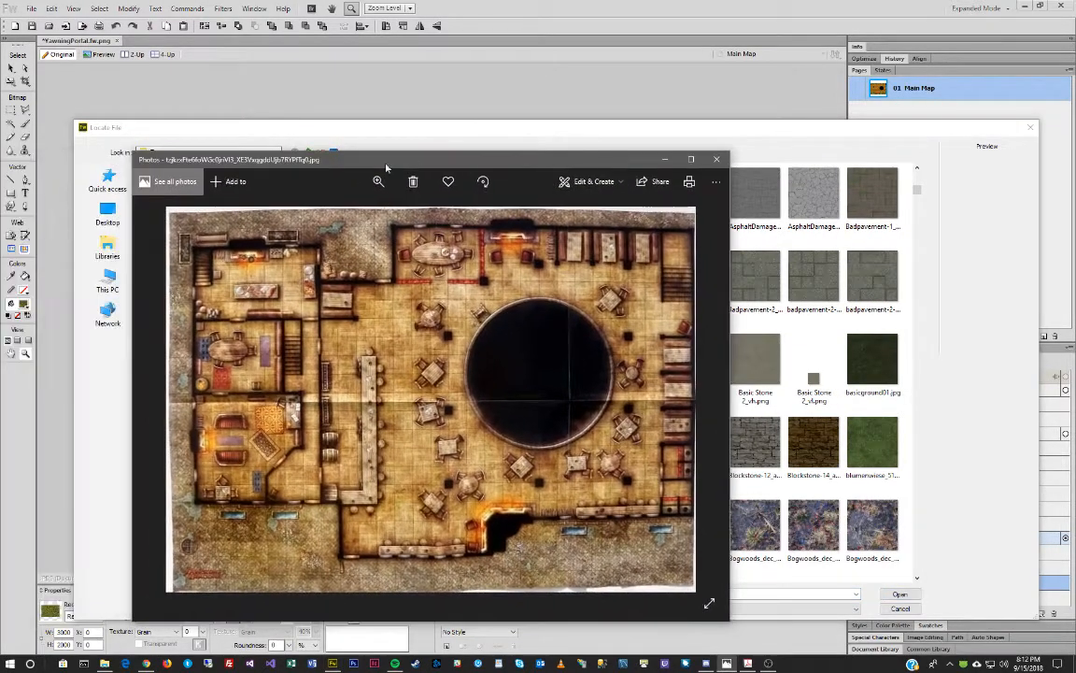
Zoom and pan around the Photos reference map, then move it off screen.
left_click(379, 183)
left_click_drag(362, 211, 394, 211)
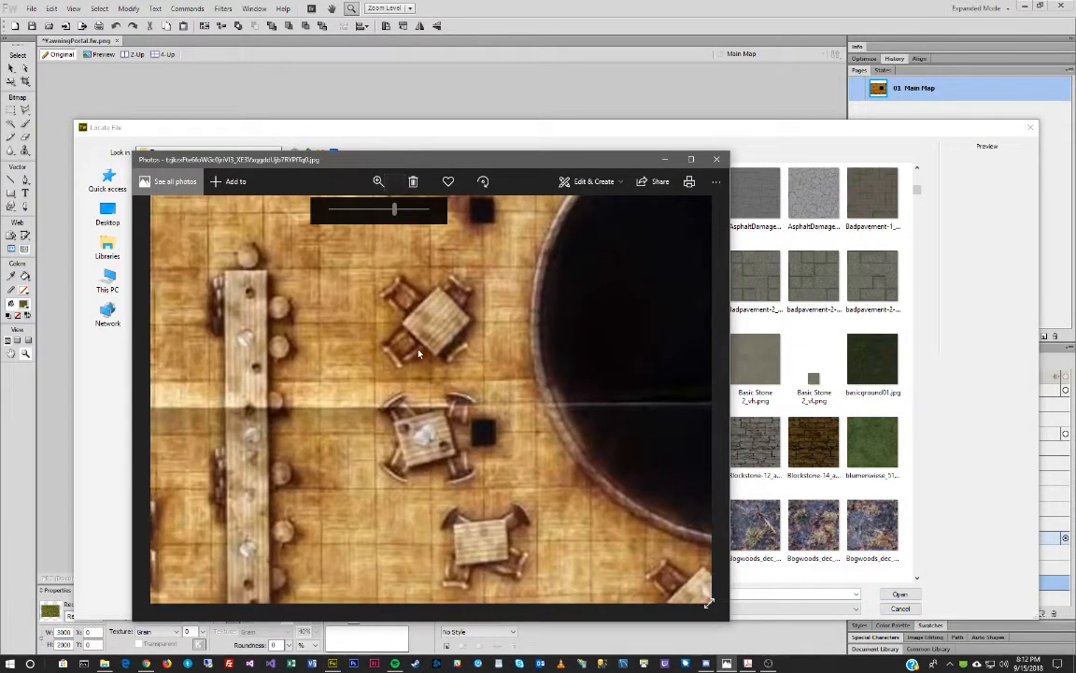
left_click_drag(417, 347, 563, 576)
left_click_drag(330, 289, 481, 335)
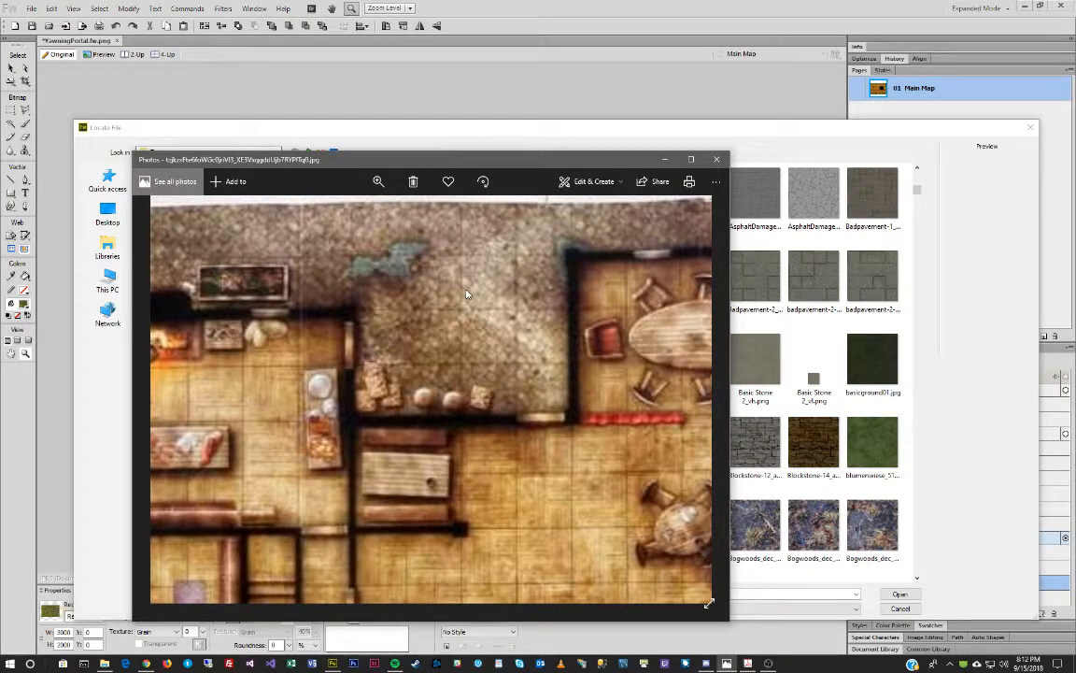
left_click_drag(502, 161, 0, 168)
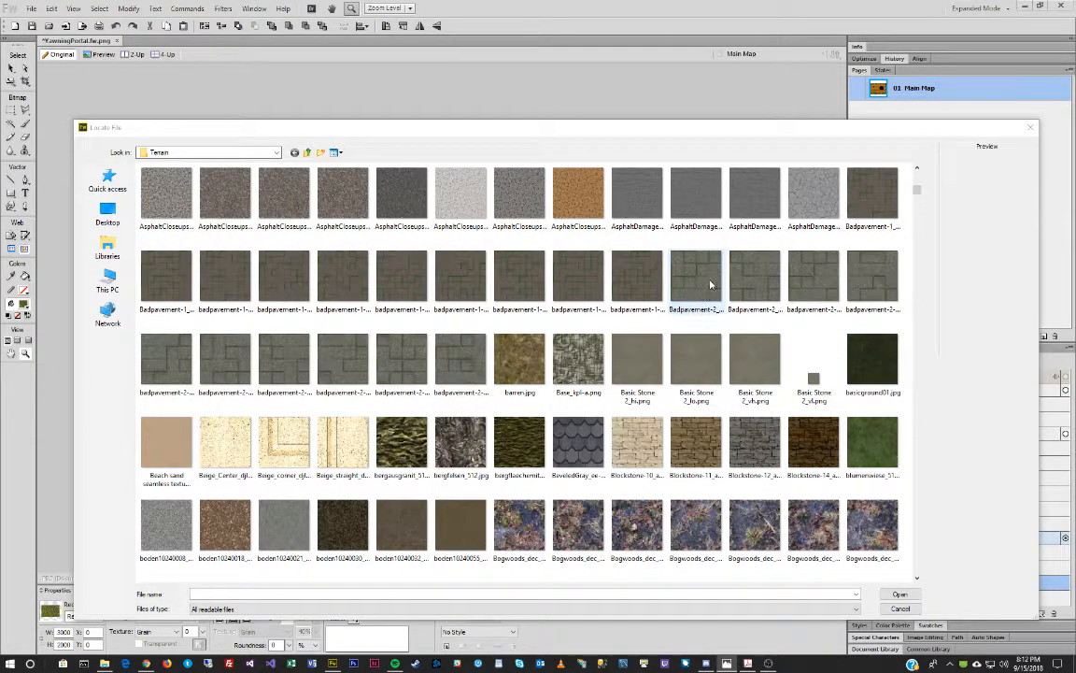
Apply Brick Grey Herringbone_HI.png as the background Rectangle's pattern fill.
scroll(696, 292, "down", 3)
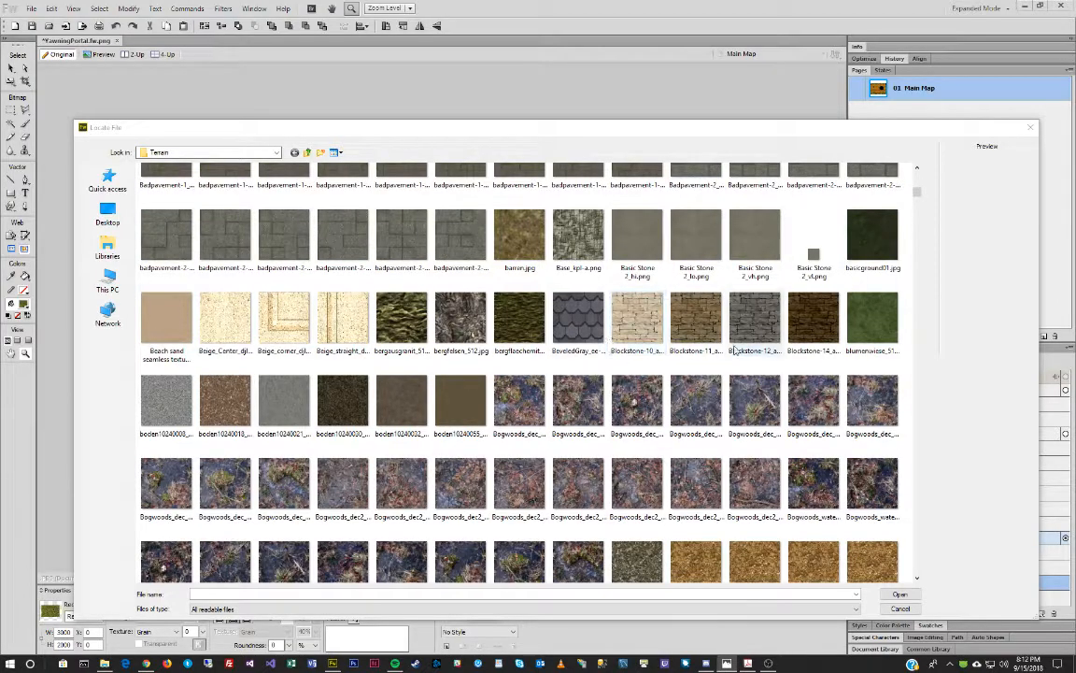
scroll(509, 320, "down", 3)
scroll(509, 319, "down", 5)
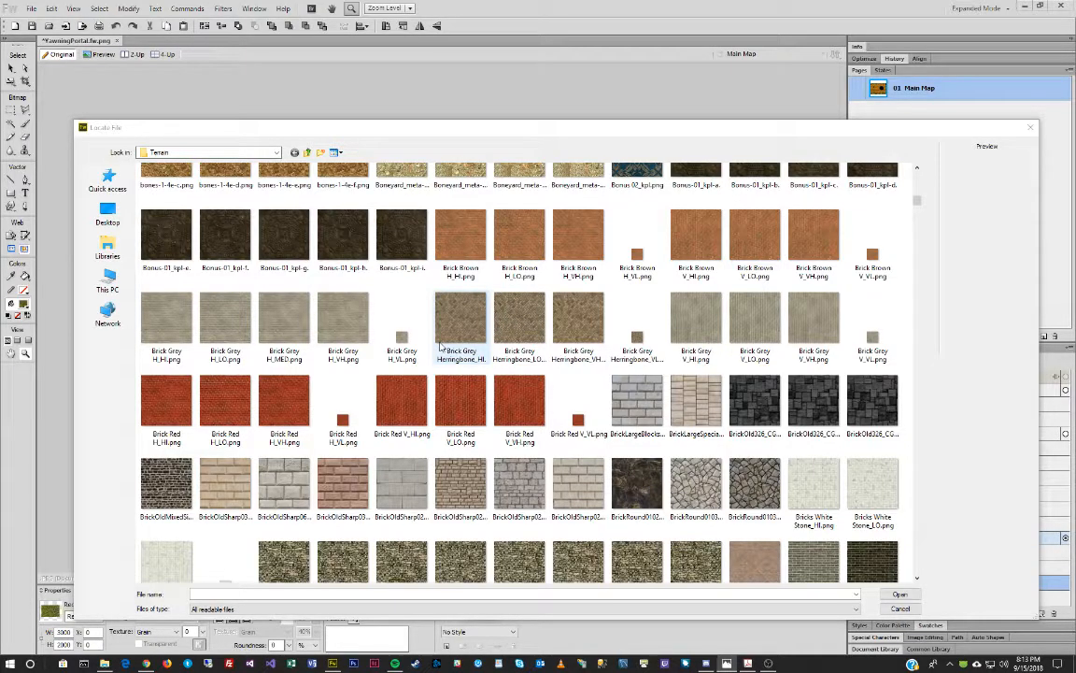
left_click(460, 327)
left_click(516, 326)
double_click(520, 322)
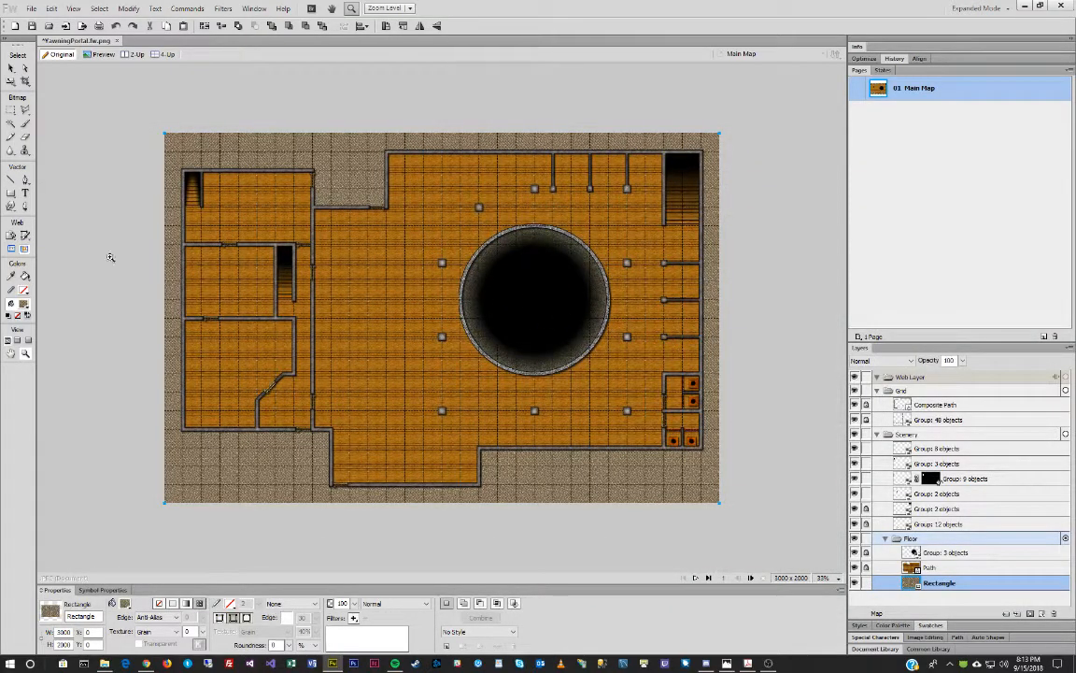
Zoom out to the whole map and enlarge the herringbone pattern's tiling with its fill handles.
double_click(26, 354)
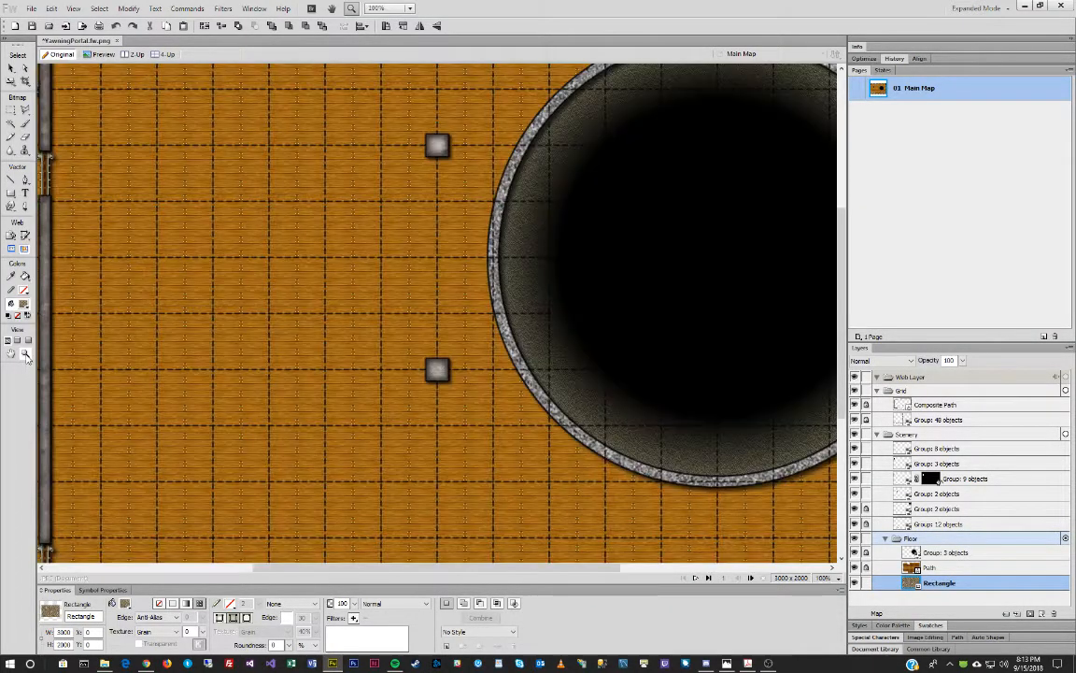
scroll(393, 247, "up", 3)
scroll(393, 247, "up", 3)
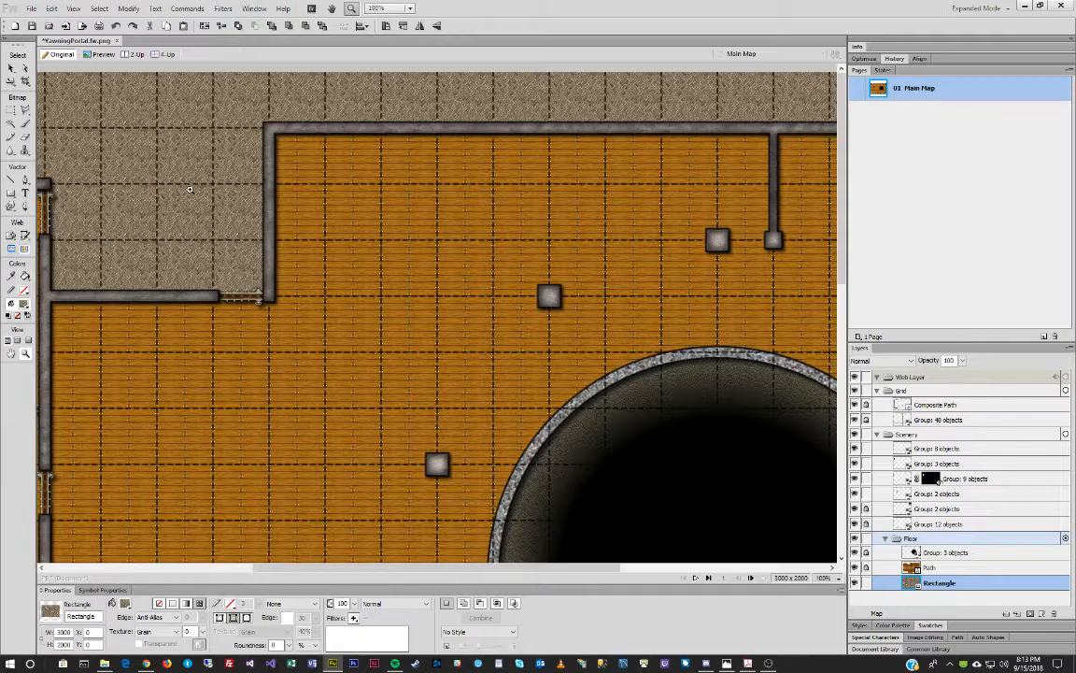
left_click(11, 68)
left_click(25, 354)
left_click(571, 428, "alt")
left_click(572, 427, "alt")
left_click(572, 428, "alt")
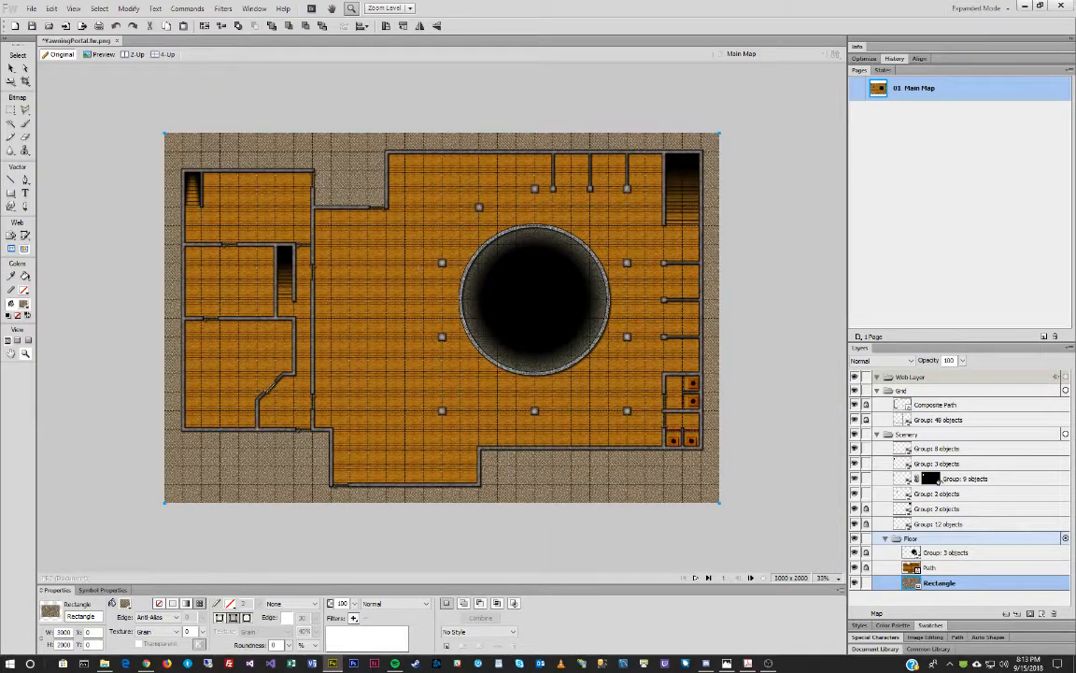
left_click(12, 69)
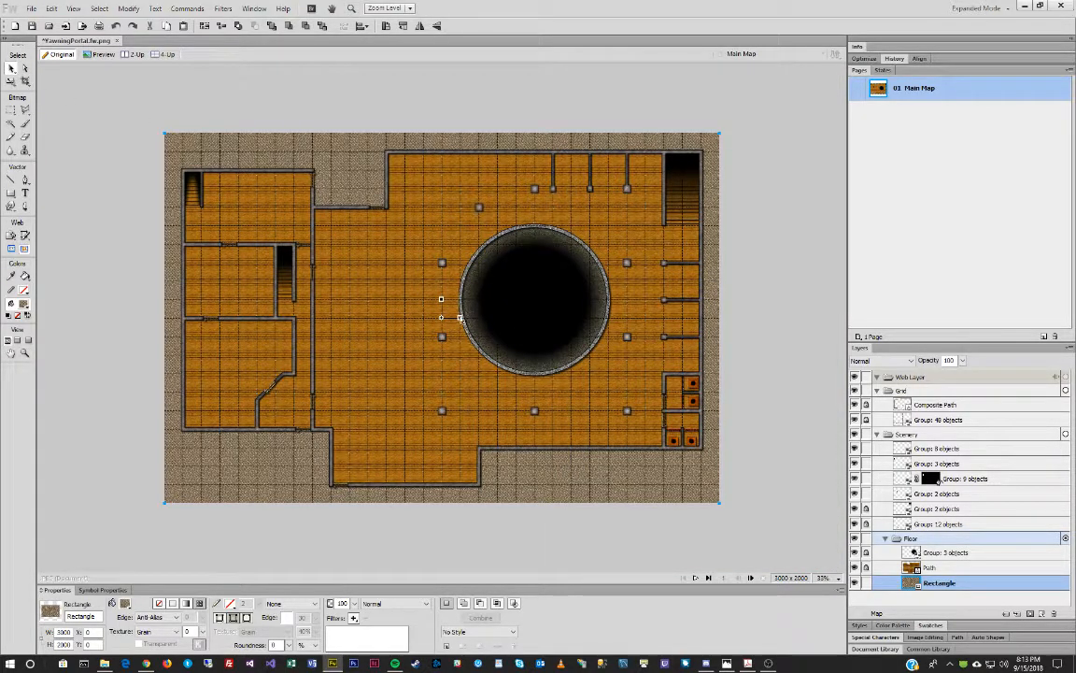
left_click_drag(462, 318, 486, 322)
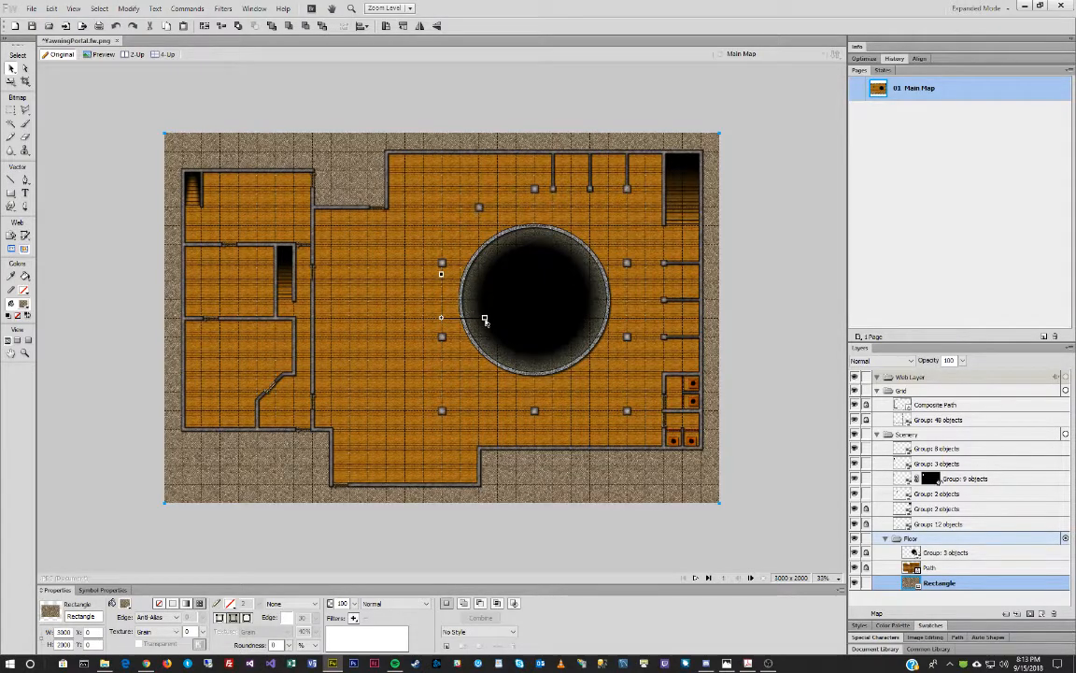
mouse_move(493, 322)
left_mouse_down()
mouse_move(519, 320)
mouse_move(491, 314)
mouse_move(486, 329)
left_mouse_up()
At 100% zoom, reselect the ground rectangle and choose Other… from its Pattern list.
left_click(109, 132)
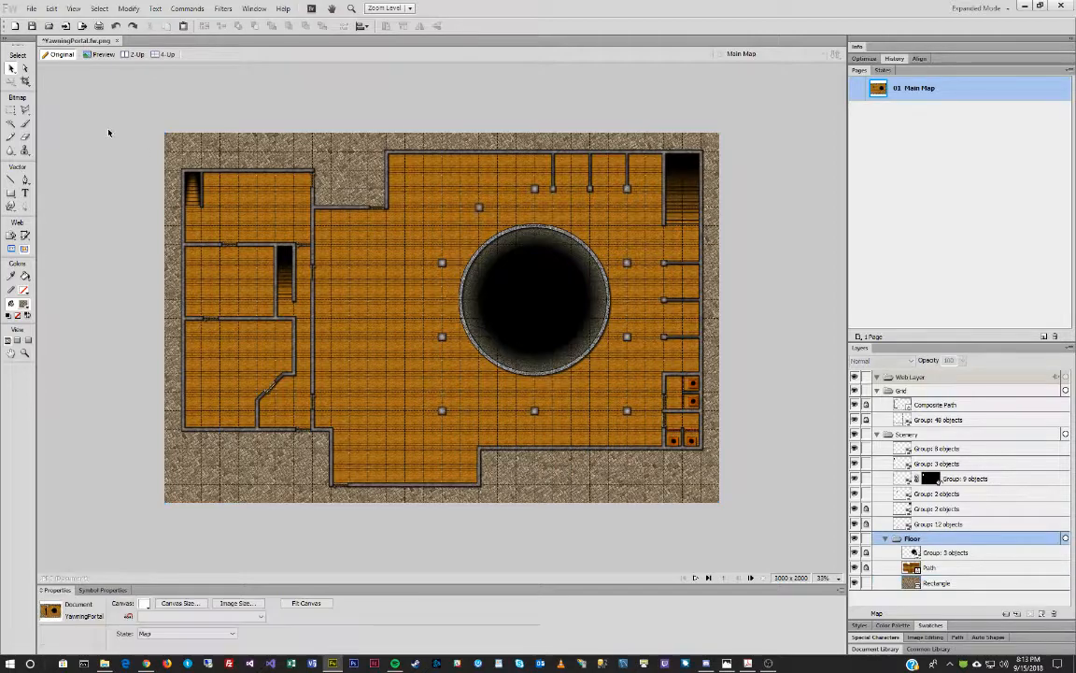
double_click(25, 353)
scroll(349, 211, "up", 5)
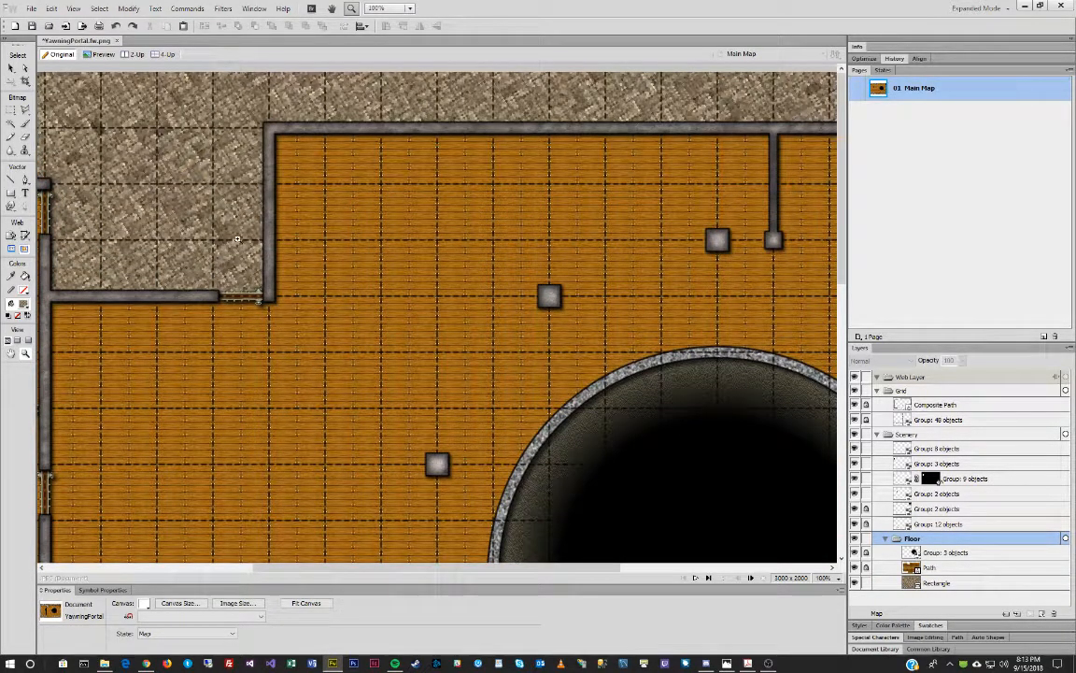
scroll(411, 293, "down", 4)
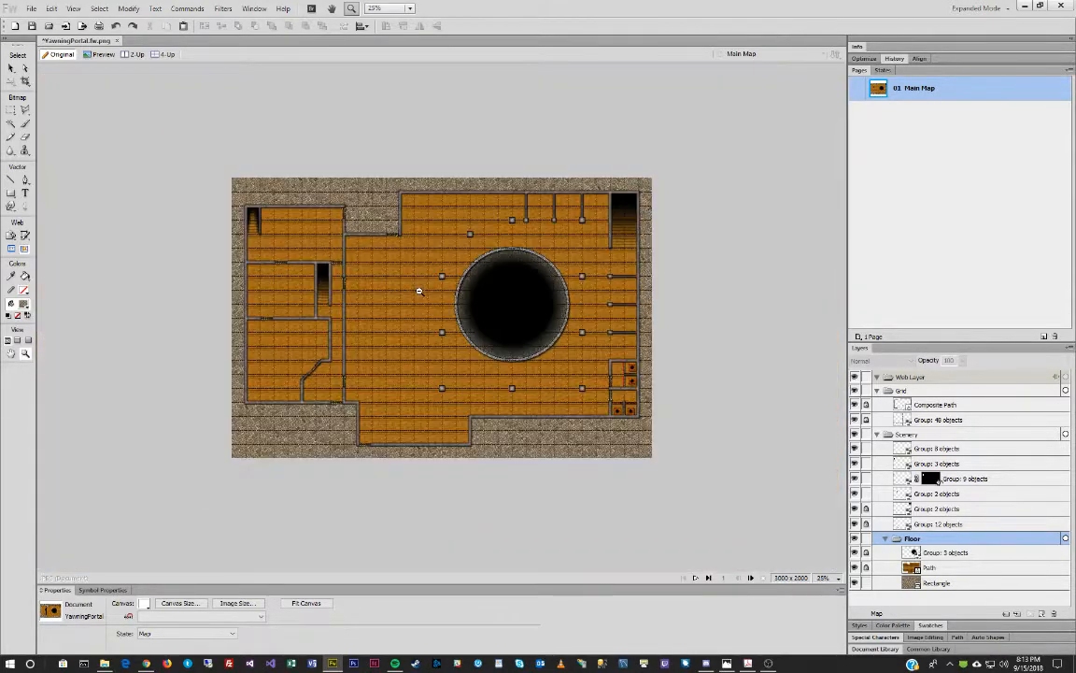
left_click(11, 68)
left_click(368, 196)
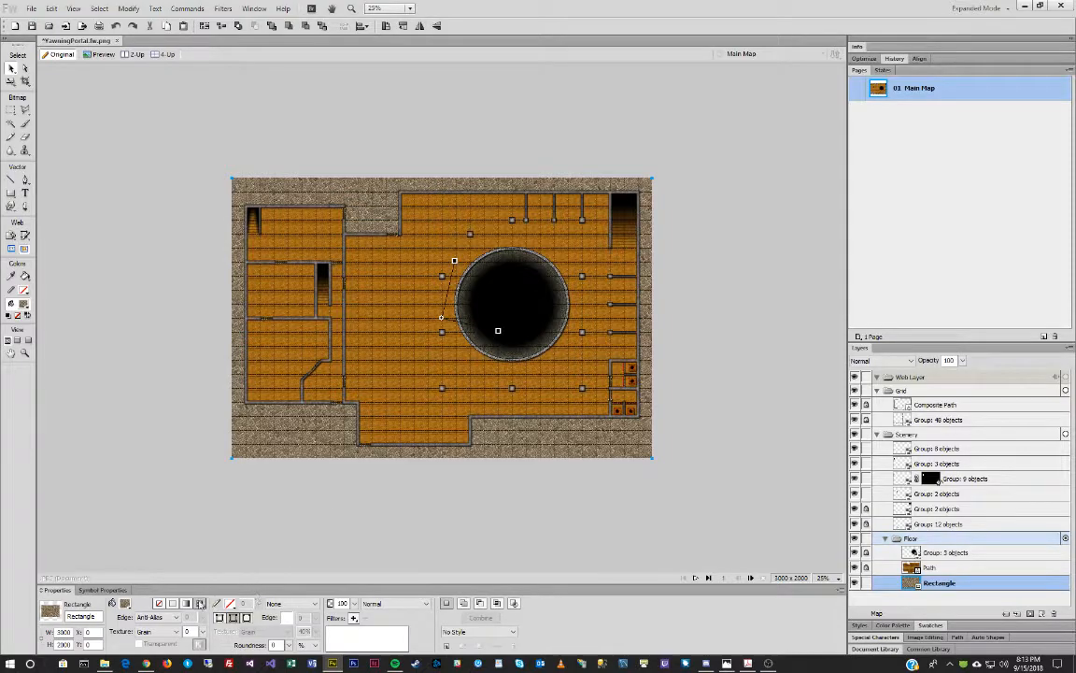
left_click(201, 606)
left_click(289, 501)
left_click(280, 491)
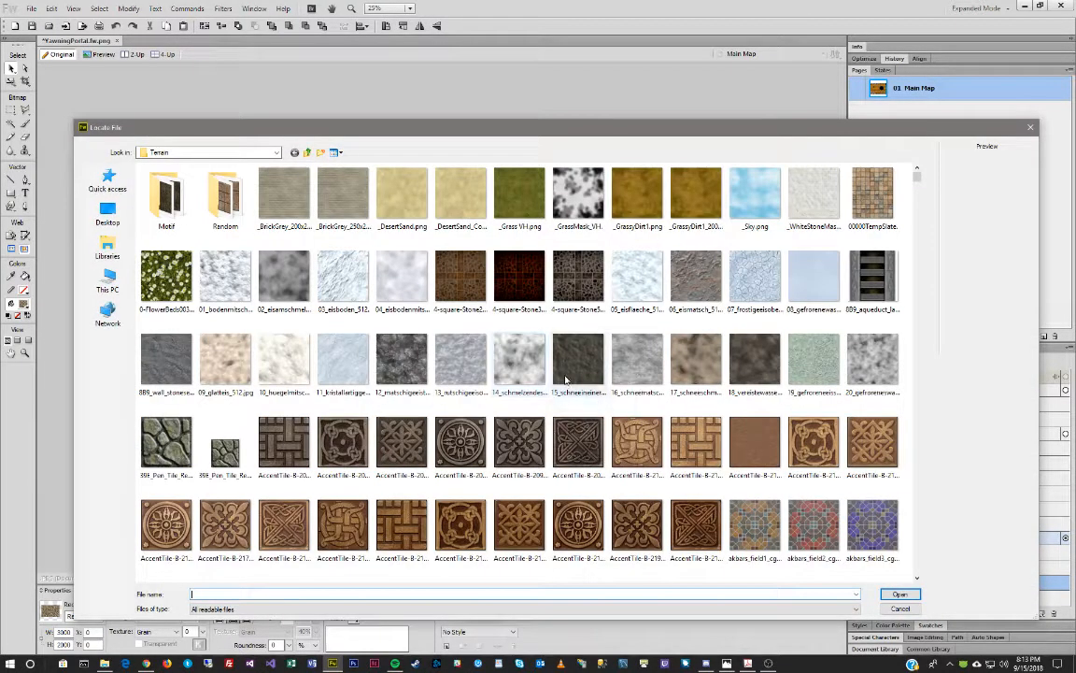
Fill the ground rectangle with the BrickRound cobblestone texture from Terrain and nudge its placement.
scroll(565, 380, "down", 5)
scroll(566, 380, "down", 10)
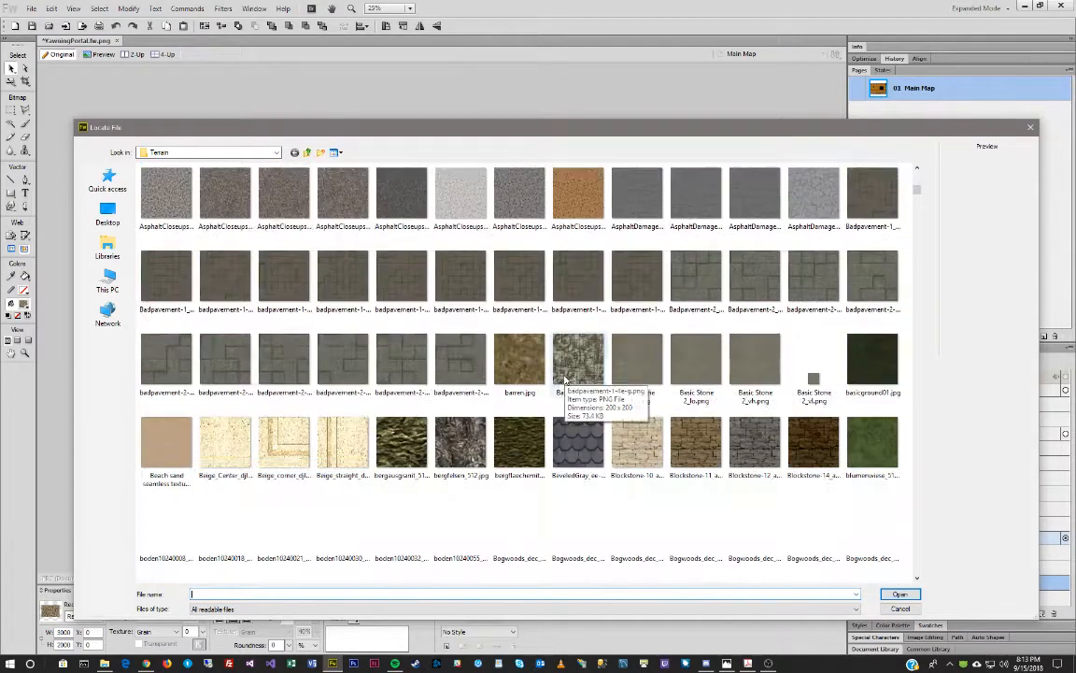
scroll(563, 379, "down", 5)
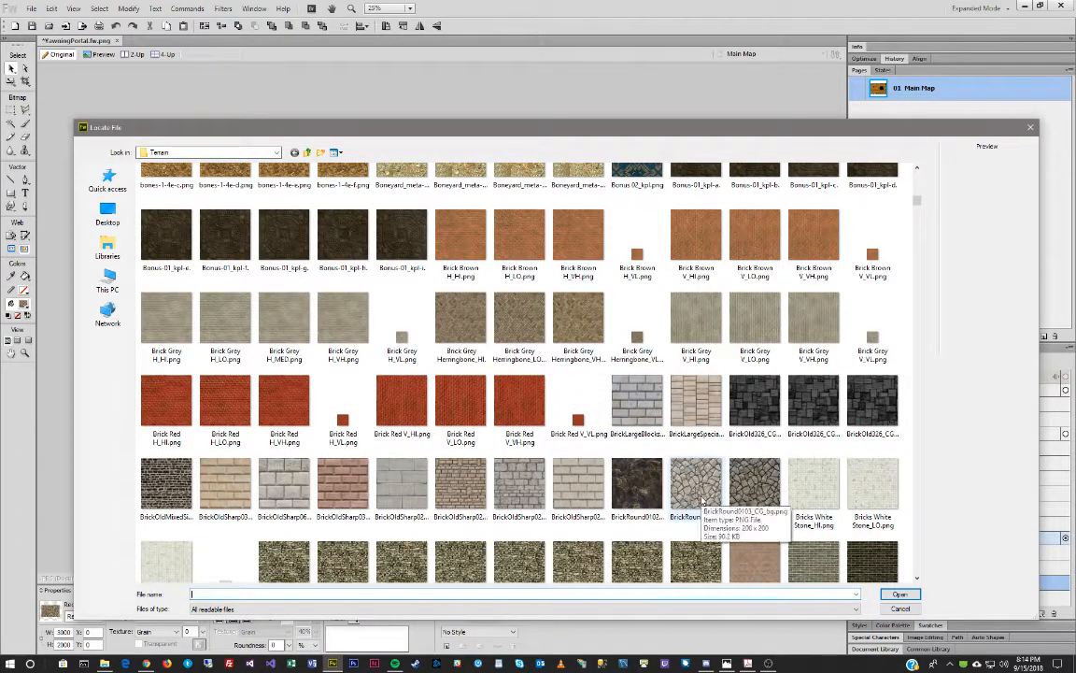
double_click(764, 492)
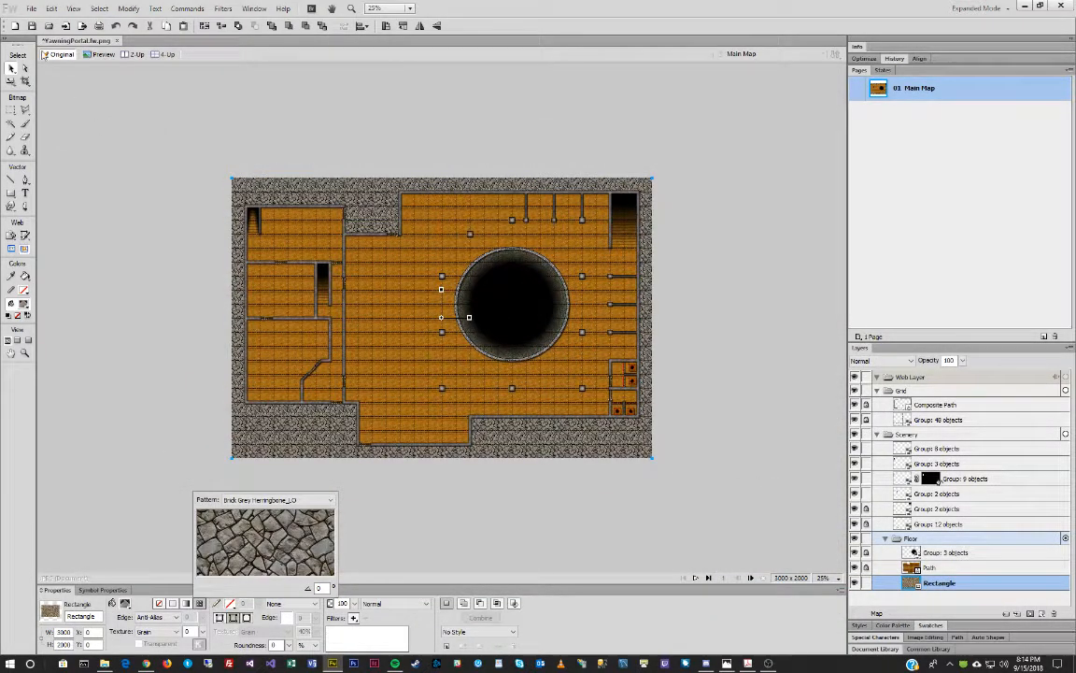
left_click(461, 318)
left_click_drag(461, 317, 461, 320)
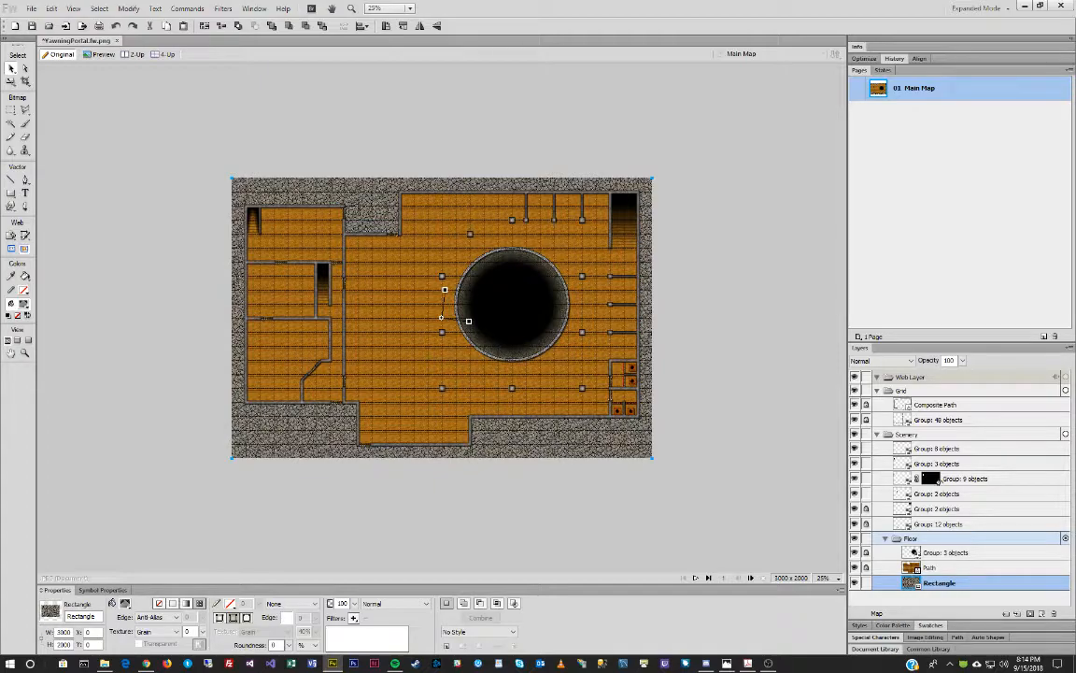
key("alt+Tab")
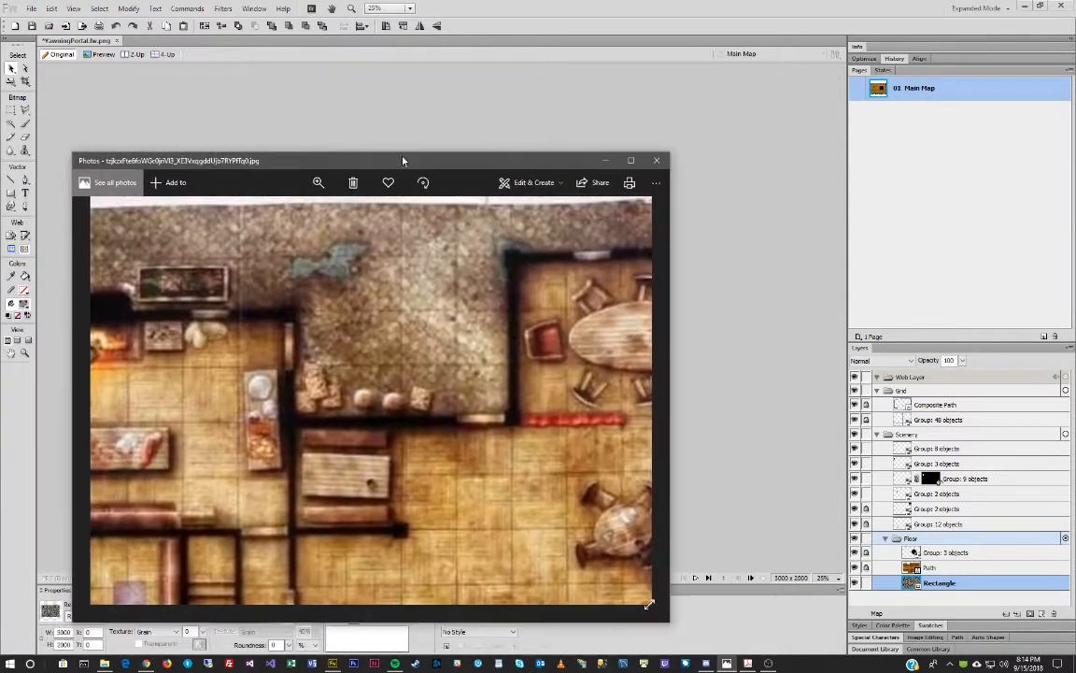
left_click(318, 182)
left_click_drag(335, 210, 259, 219)
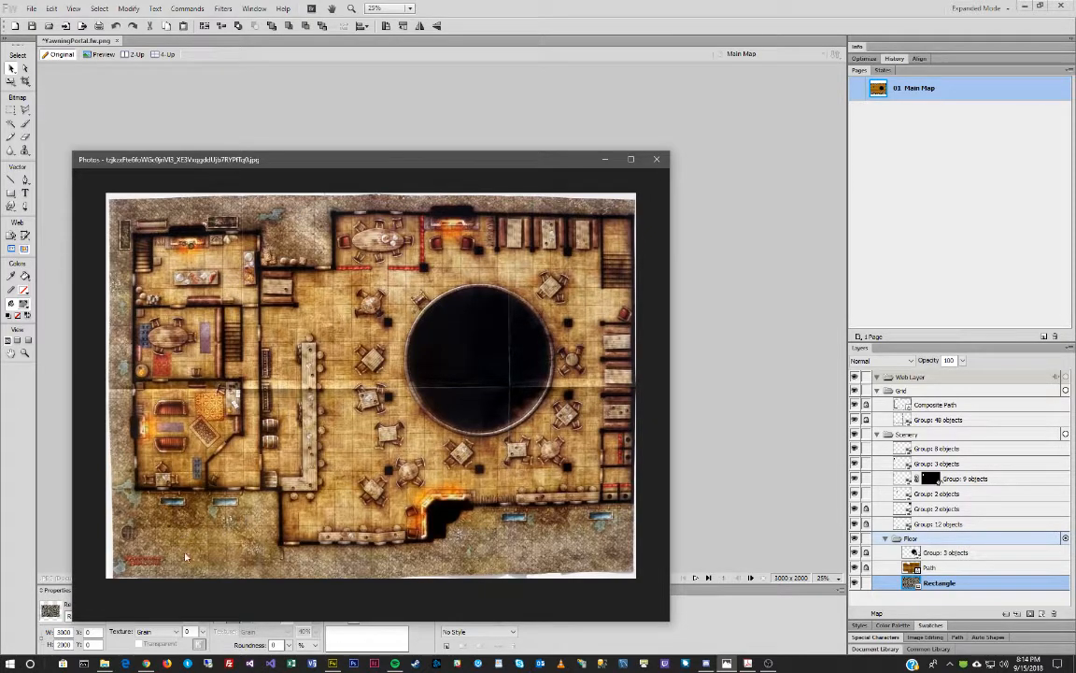
left_click(362, 132)
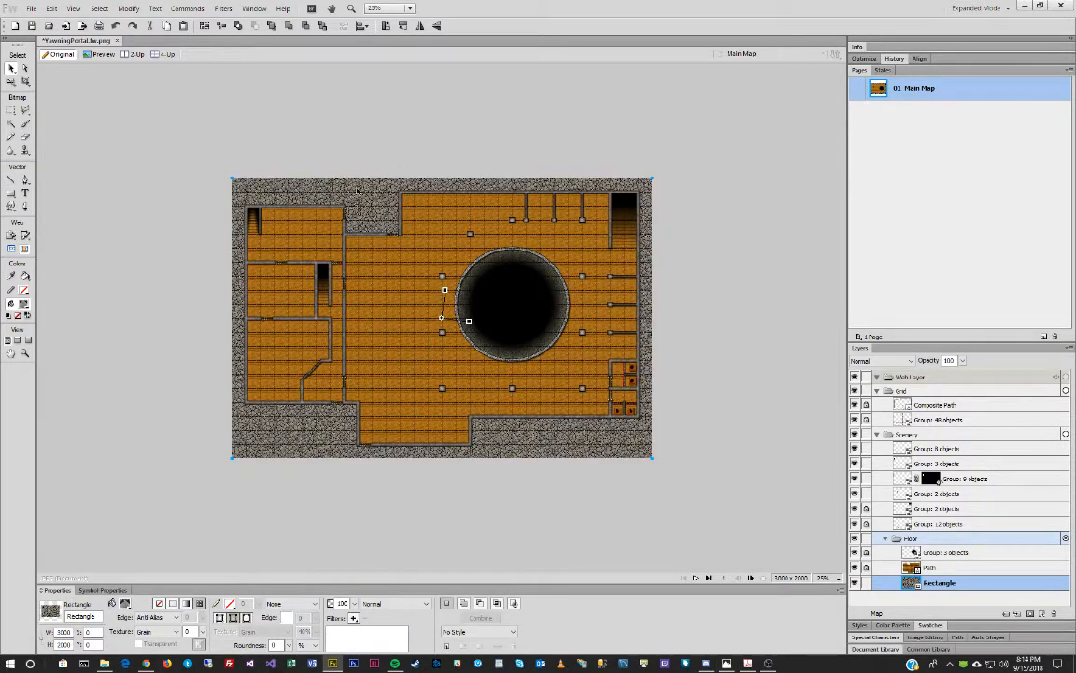
Zoom in on the upper-left walls and stone ground.
left_click(223, 9)
mouse_move(230, 39)
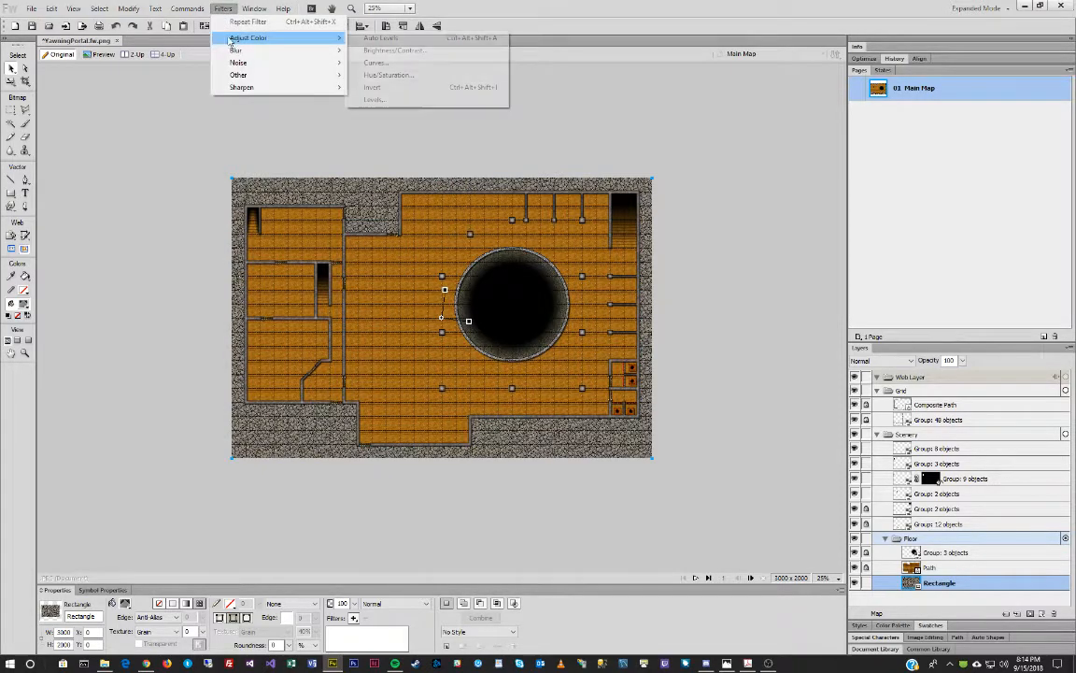
left_click(25, 353)
left_click_drag(312, 173, 445, 276)
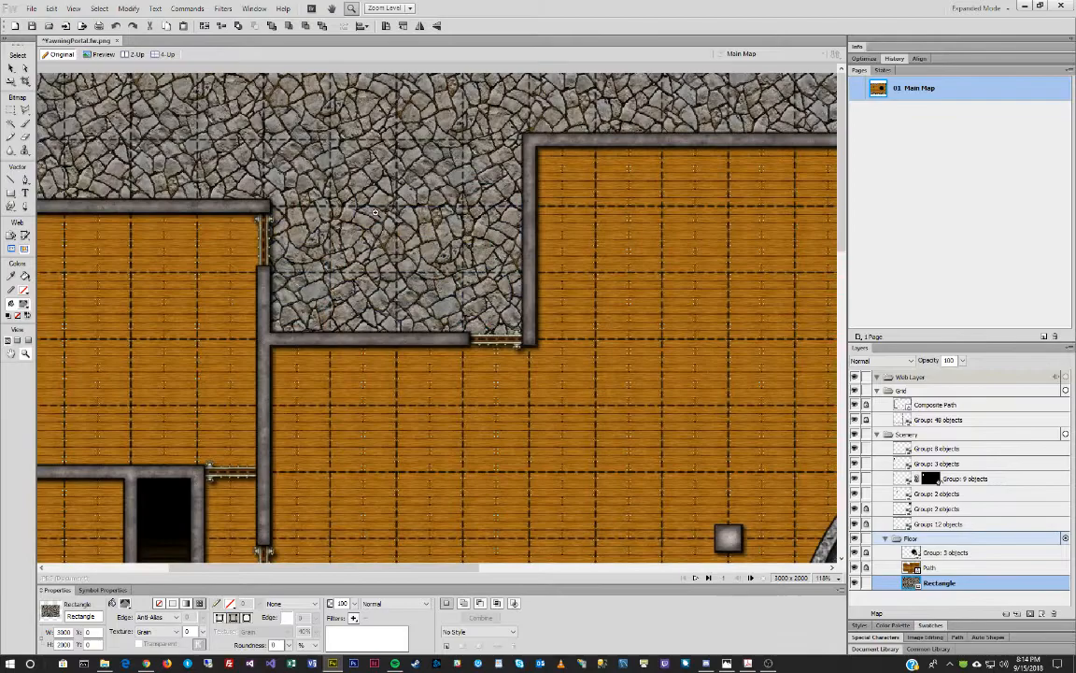
left_click(11, 68)
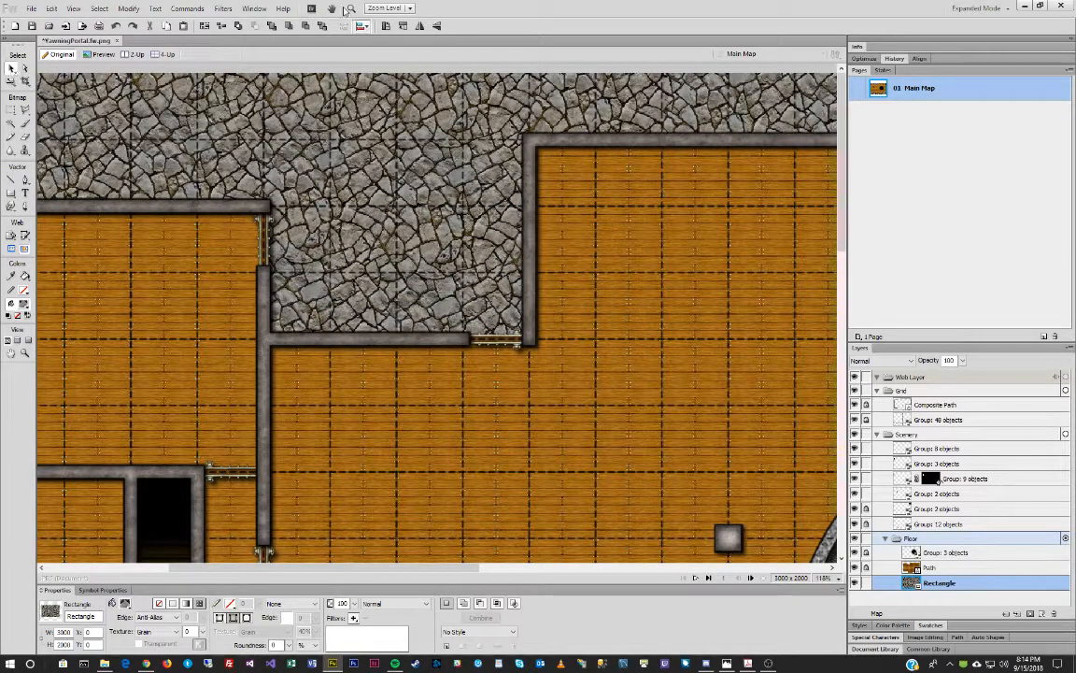
Convert the ground to a bitmap and apply Hue/Saturation with Hue 32, Saturation 4, Lightness 0.
left_click(224, 8)
mouse_move(280, 37)
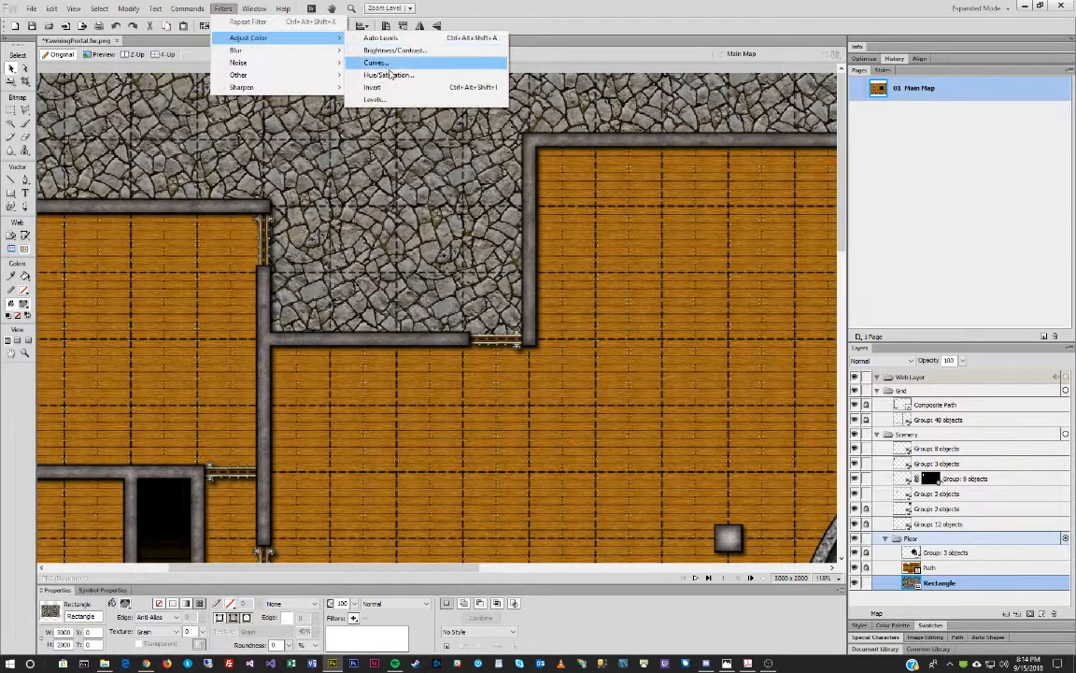
left_click(375, 63)
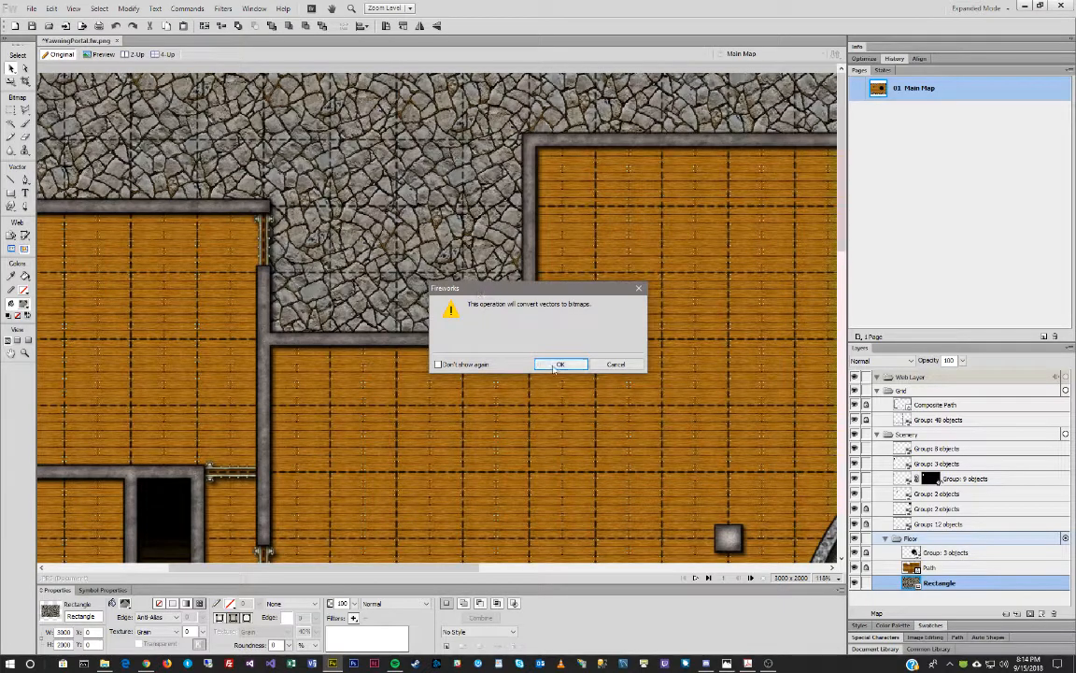
key("Return")
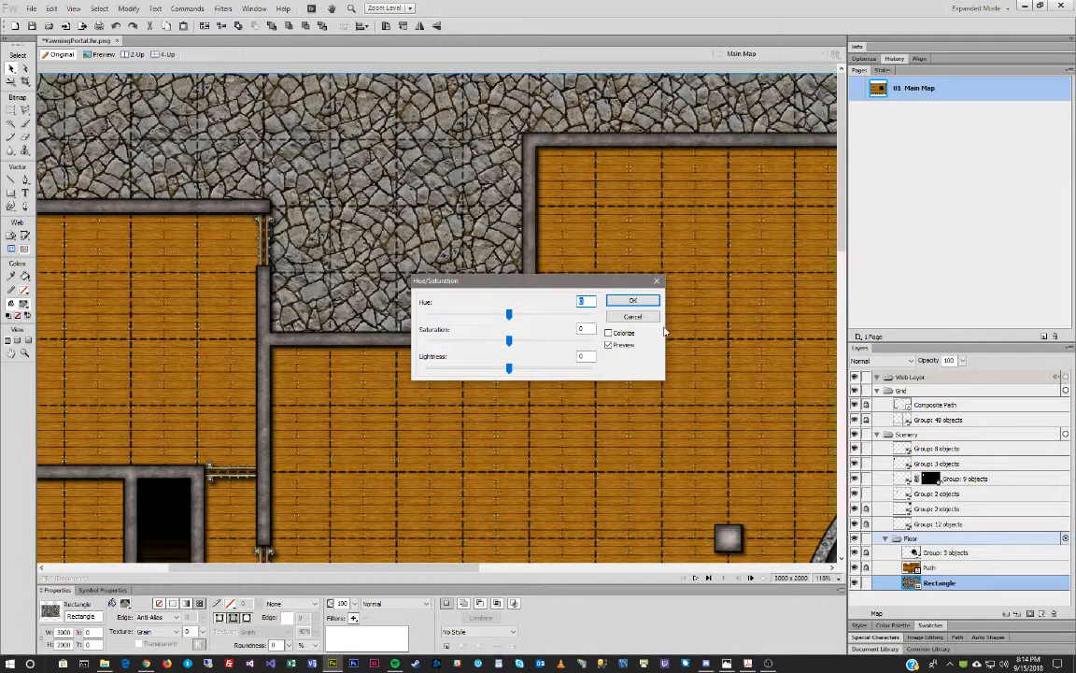
left_click_drag(508, 315, 545, 344)
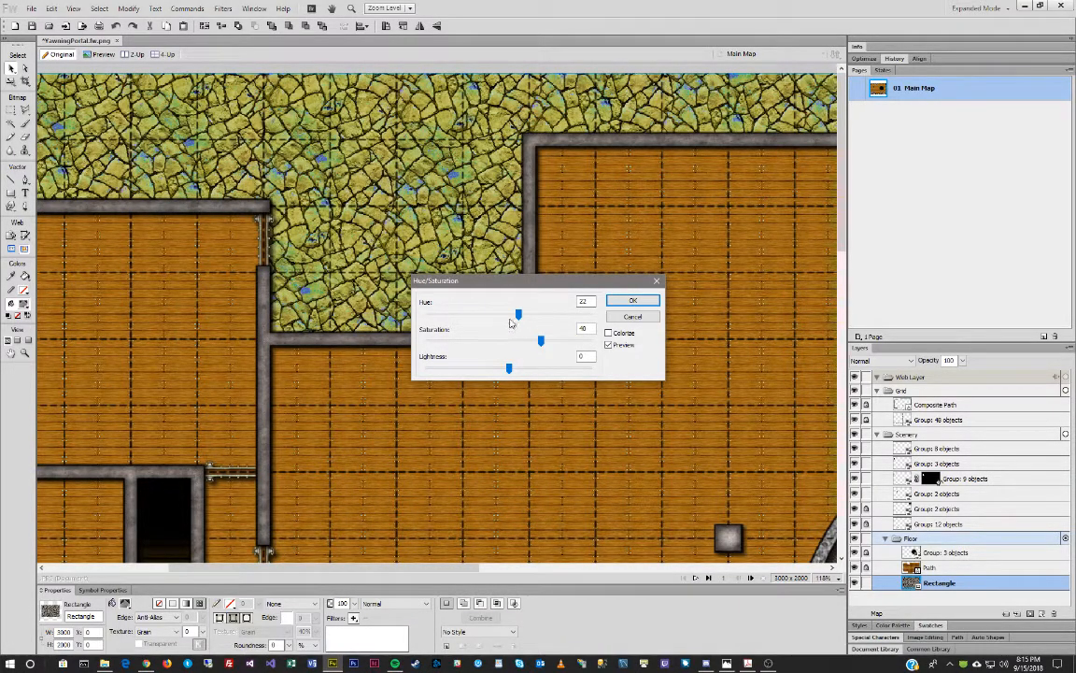
left_click_drag(541, 341, 520, 341)
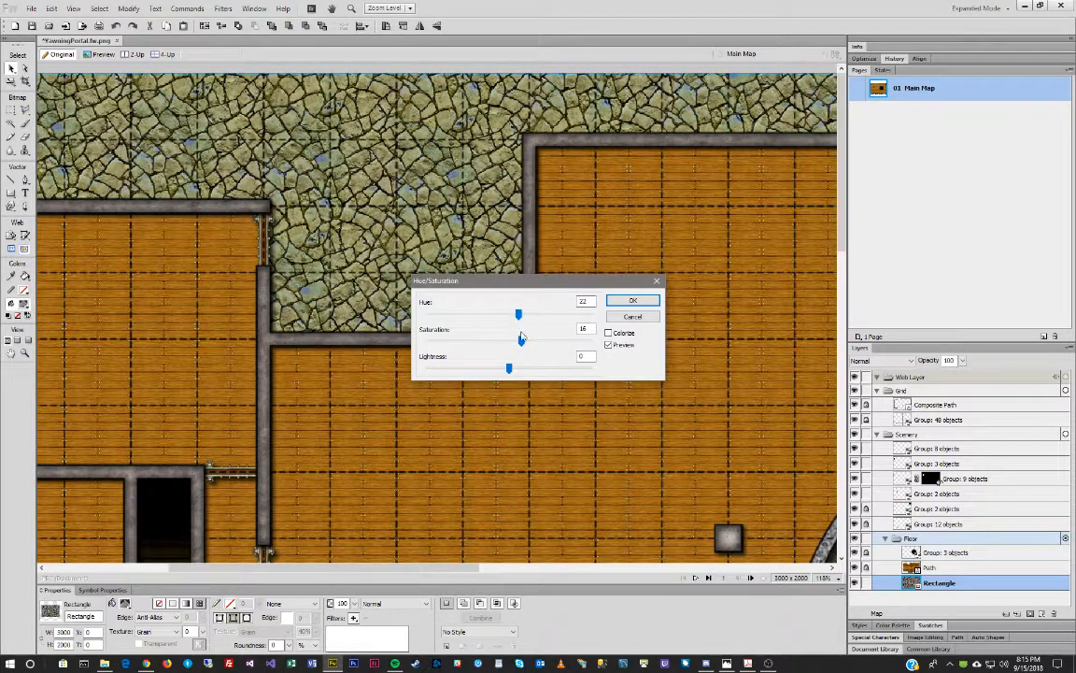
left_click_drag(522, 340, 512, 340)
left_click_drag(519, 314, 523, 313)
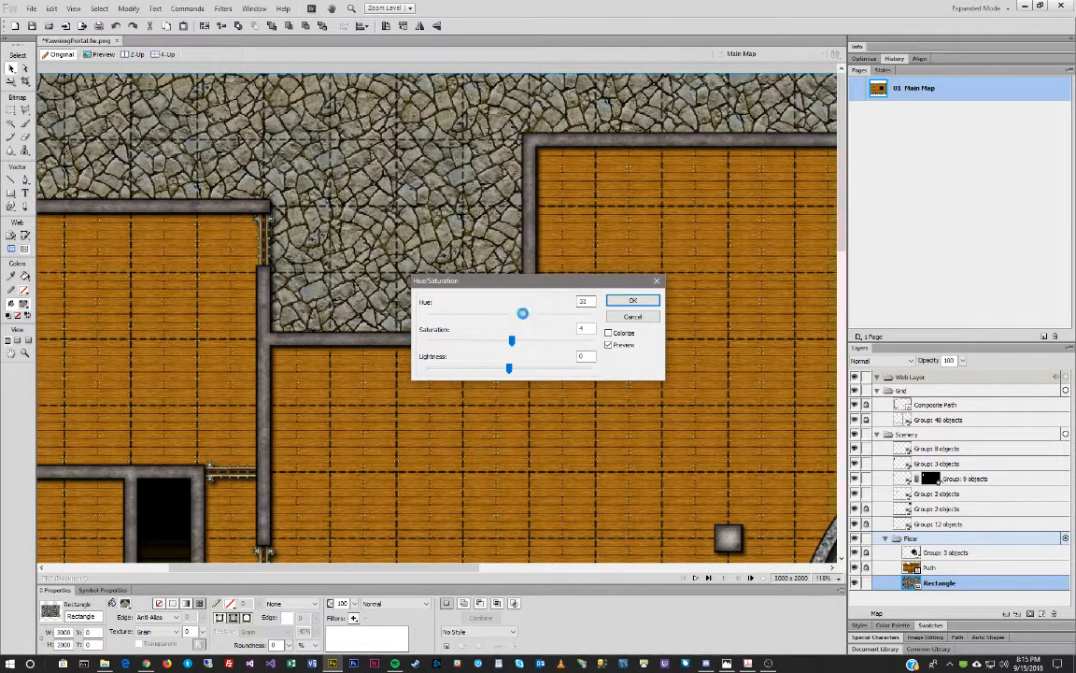
left_click(631, 301)
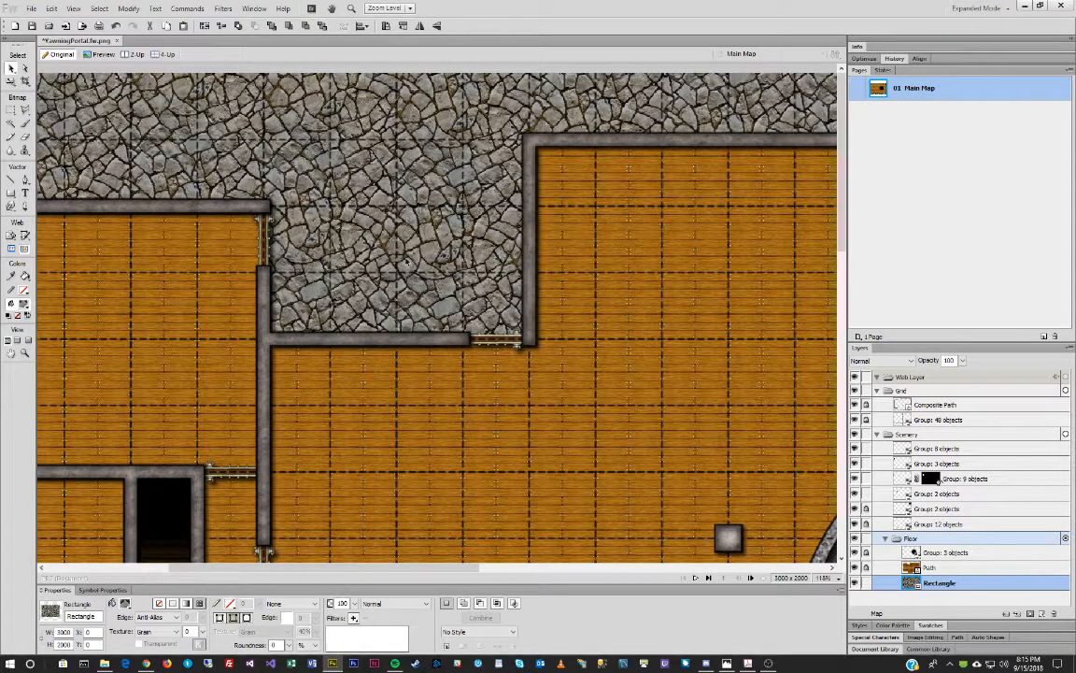
Zoom out until the whole tavern map is visible.
left_click(25, 354)
left_click(517, 312, "alt")
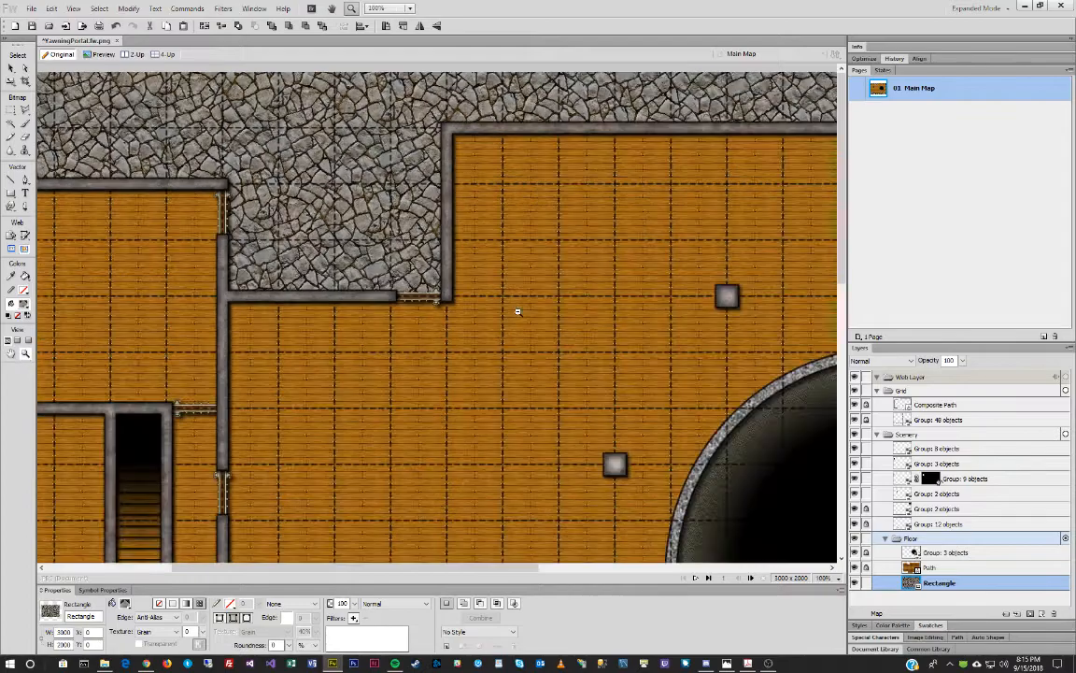
left_click(518, 312, "alt")
left_click(514, 311, "alt")
left_click(510, 323, "alt")
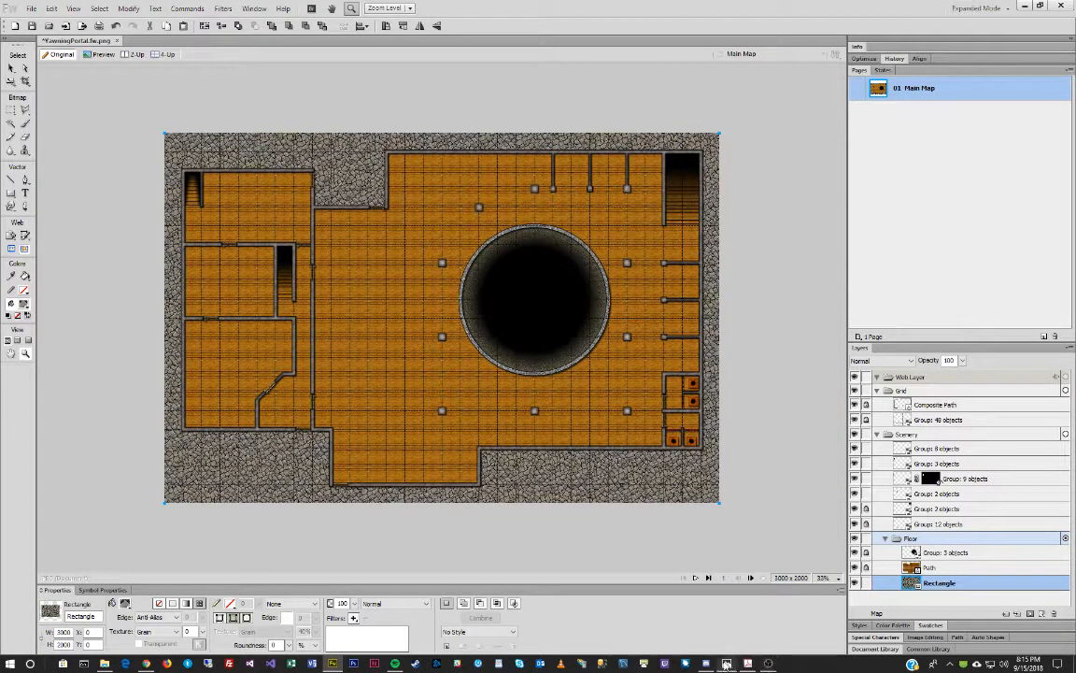
Check the reference tavern photo, then move the MapTiles folder window over the canvas.
left_click(727, 663)
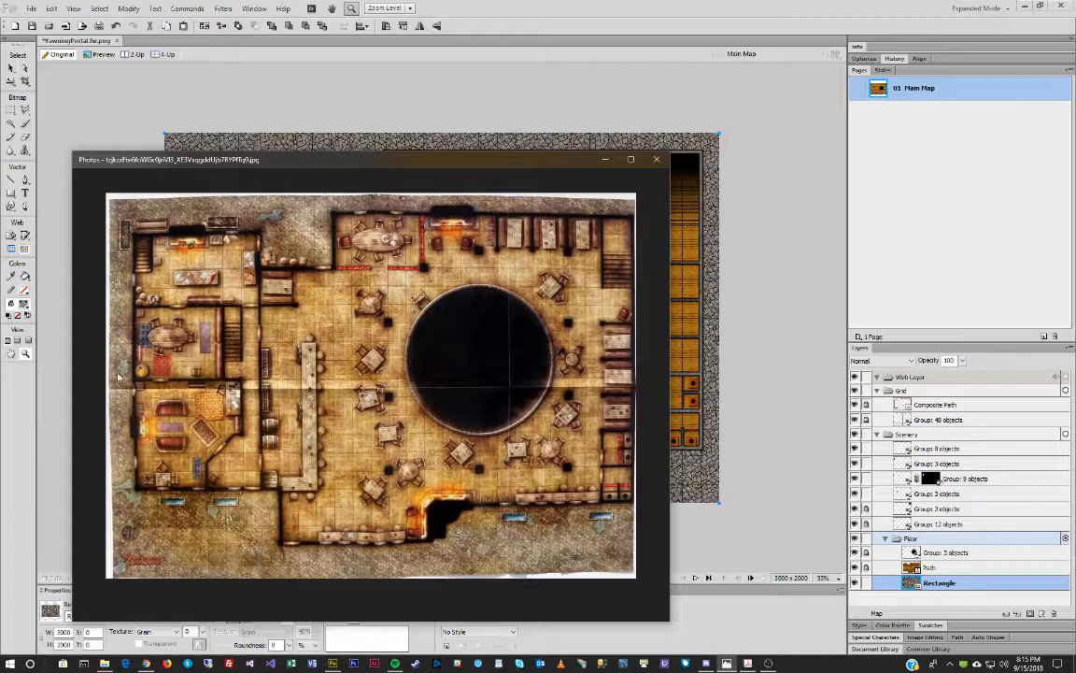
left_click_drag(501, 166, 0, 140)
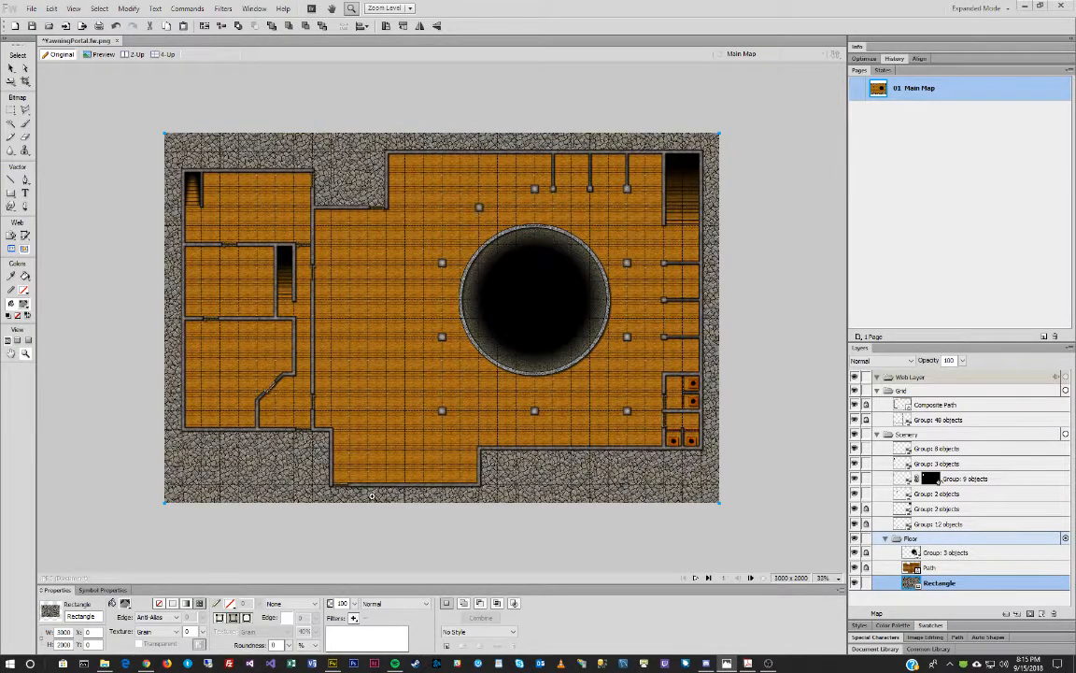
left_click_drag(338, 464, 495, 519)
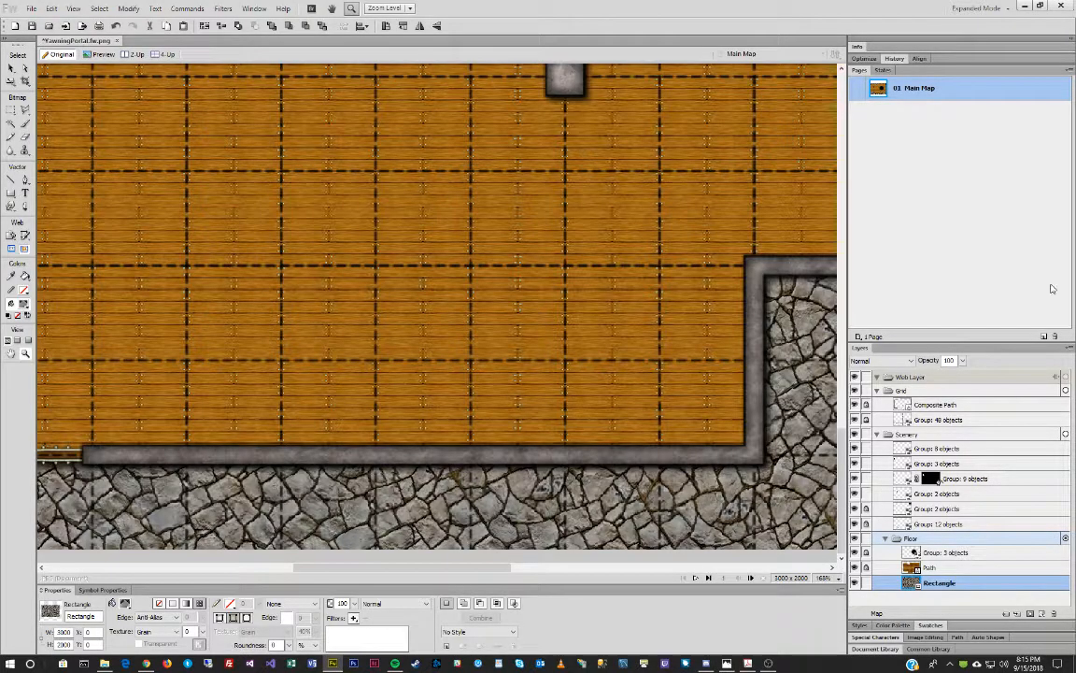
left_click_drag(1075, 94, 623, 91)
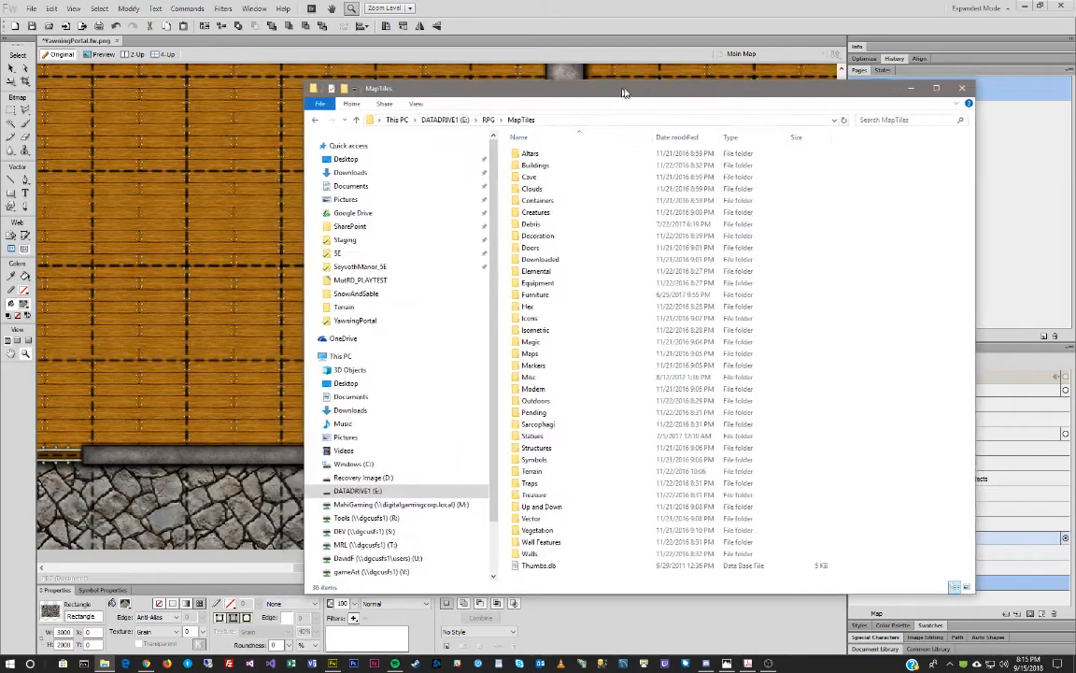
Open Wall Features and drag Window 4ft_HI.PNG onto the Fireworks map.
double_click(570, 542)
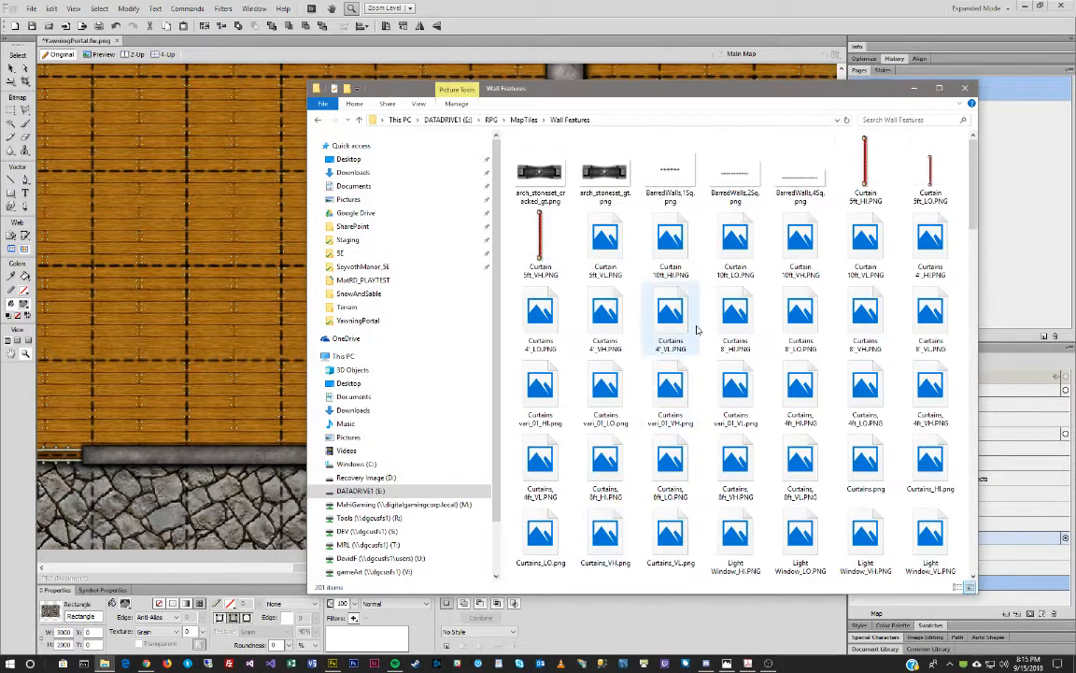
scroll(809, 355, "down", 3)
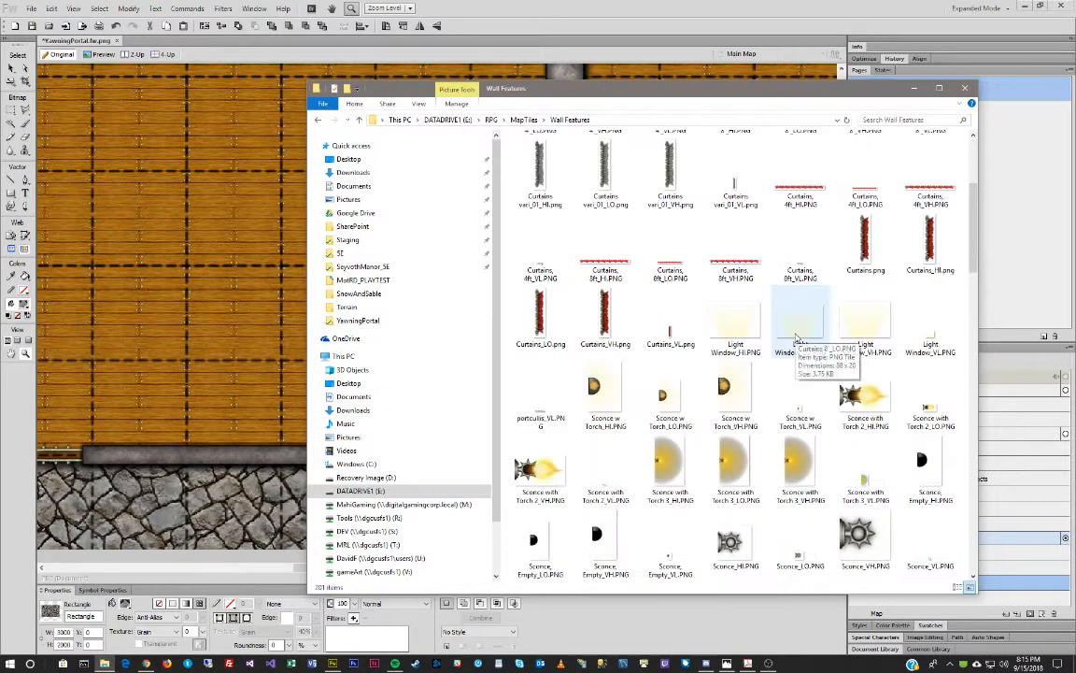
scroll(753, 331, "down", 5)
scroll(753, 332, "down", 3)
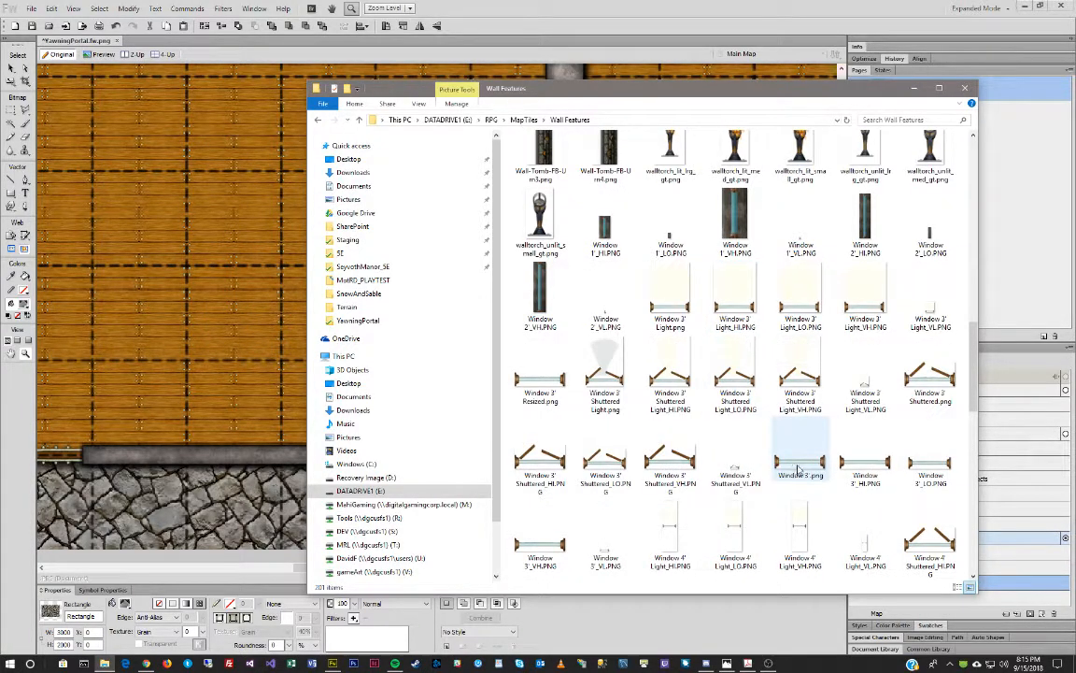
scroll(795, 467, "down", 8)
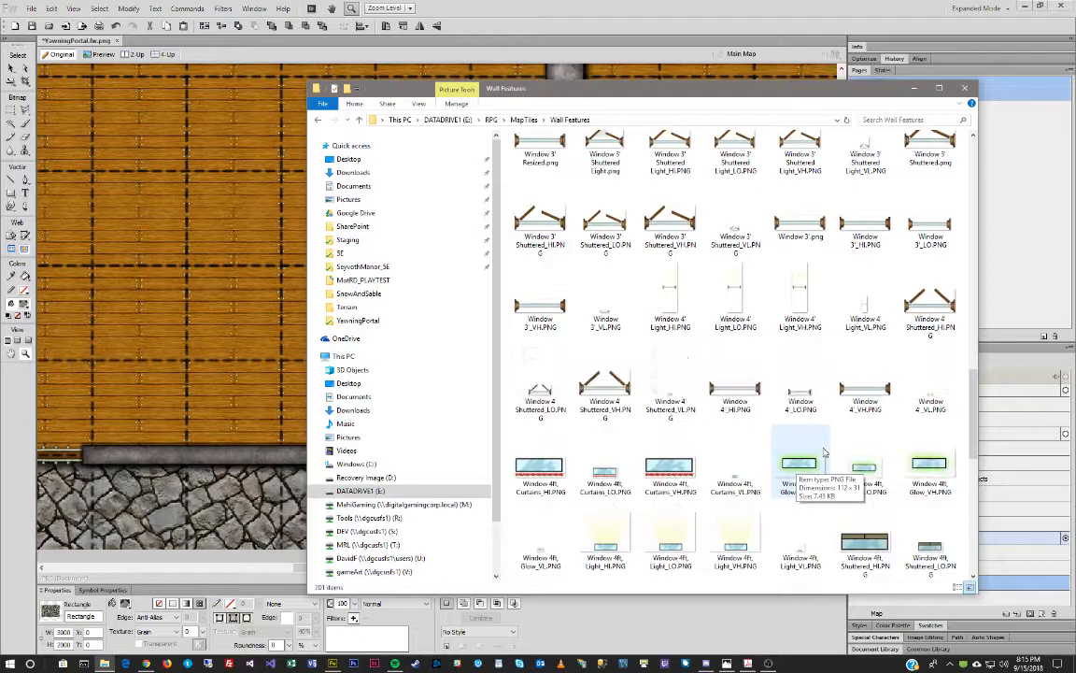
scroll(775, 383, "up", 3)
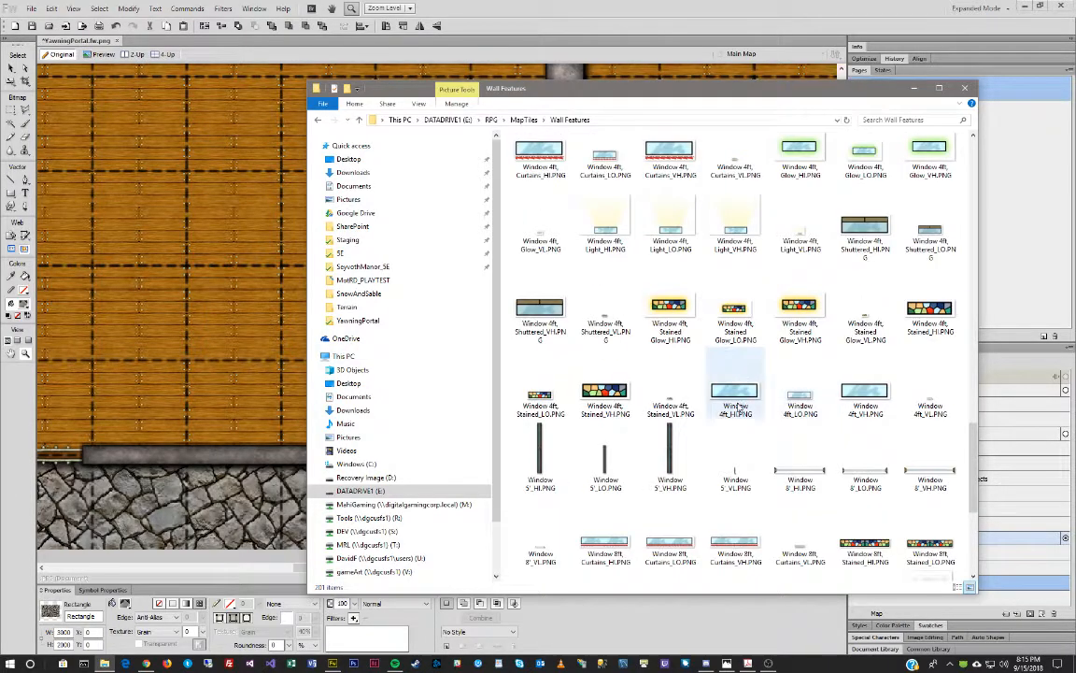
left_click(732, 393)
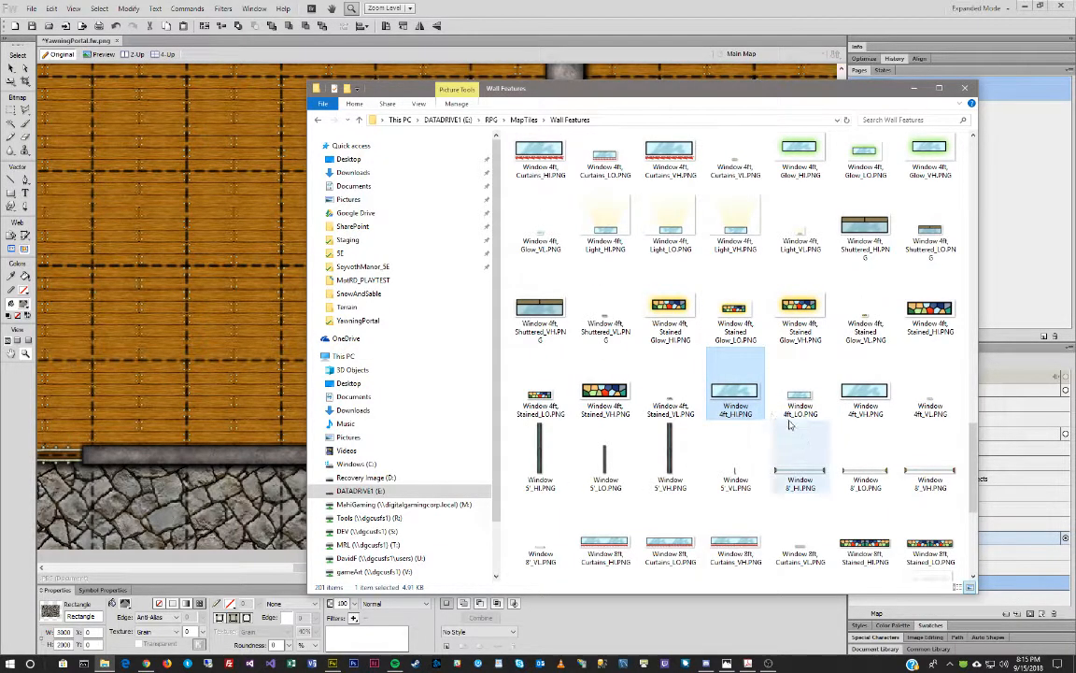
left_click_drag(732, 393, 158, 380)
Zoom in on the window image and move it toward the bottom wall.
left_click(567, 4)
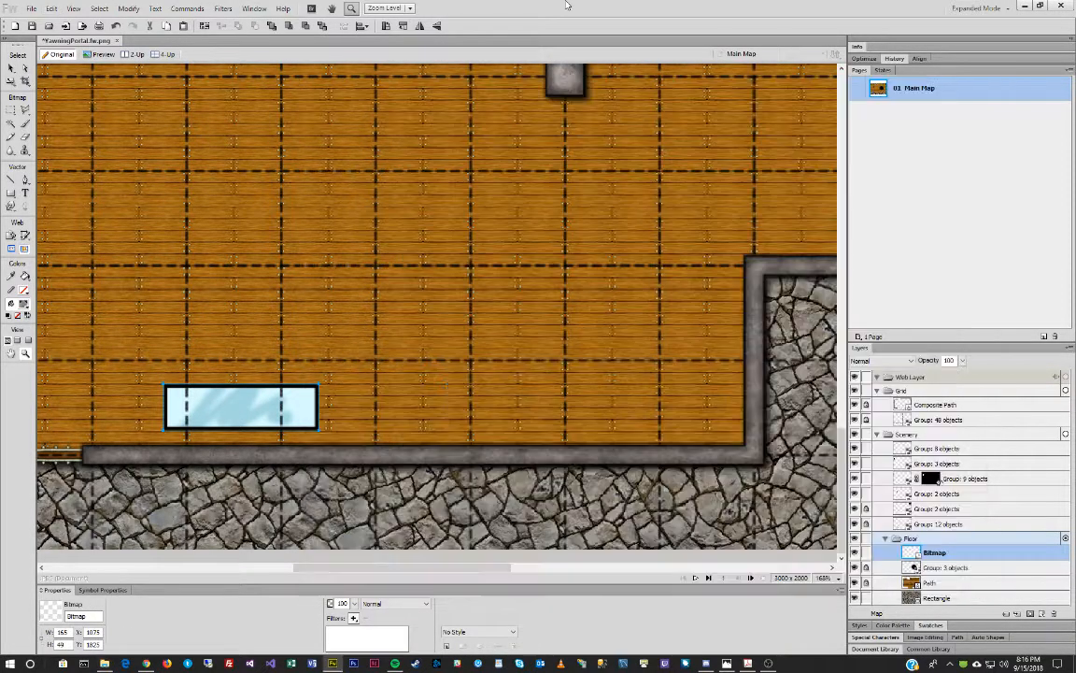
left_click_drag(220, 397, 176, 353)
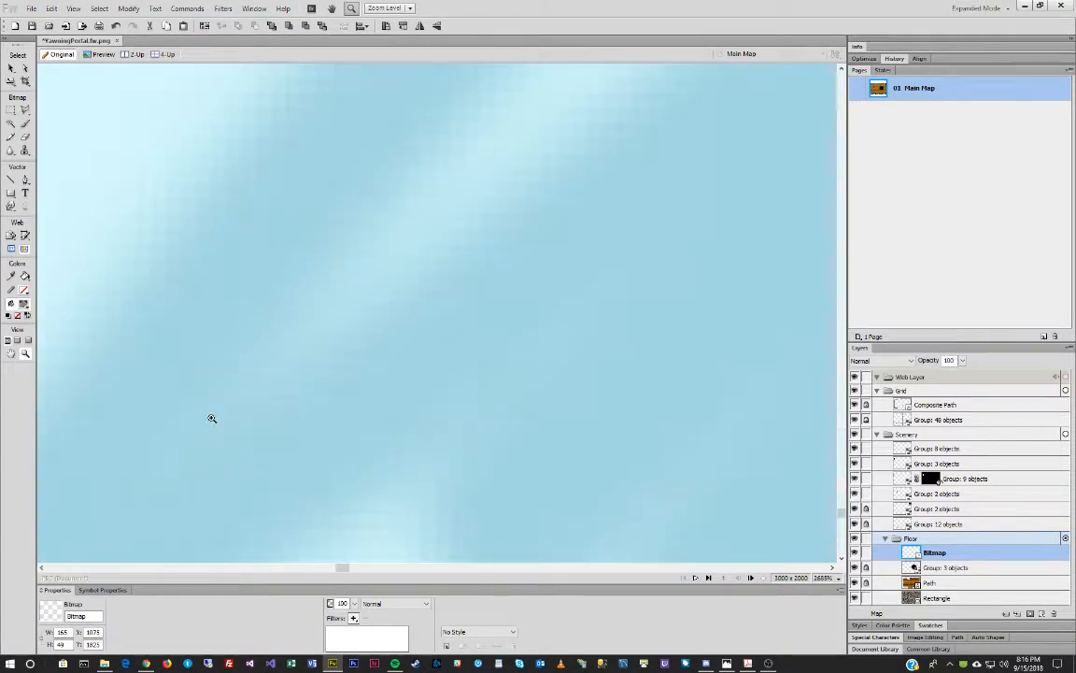
left_click(296, 389, "alt")
left_click(295, 389, "alt")
left_click(296, 389, "alt")
left_click(297, 389, "alt")
left_click(298, 389, "alt")
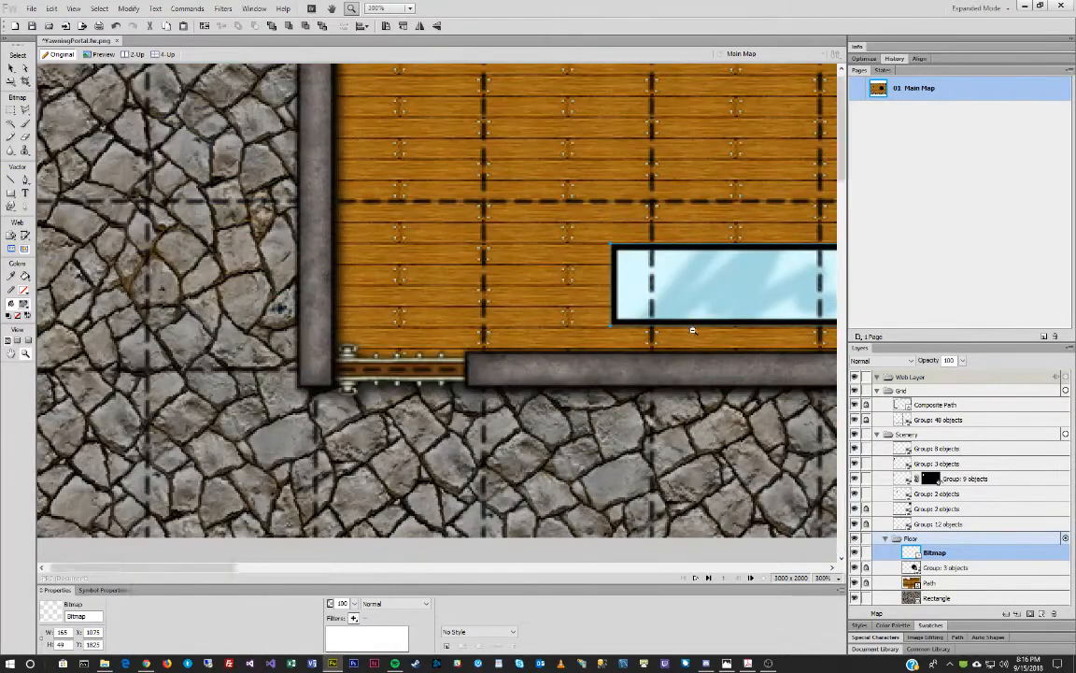
left_click(693, 330, "alt")
left_click(12, 69)
left_click_drag(469, 384, 502, 386)
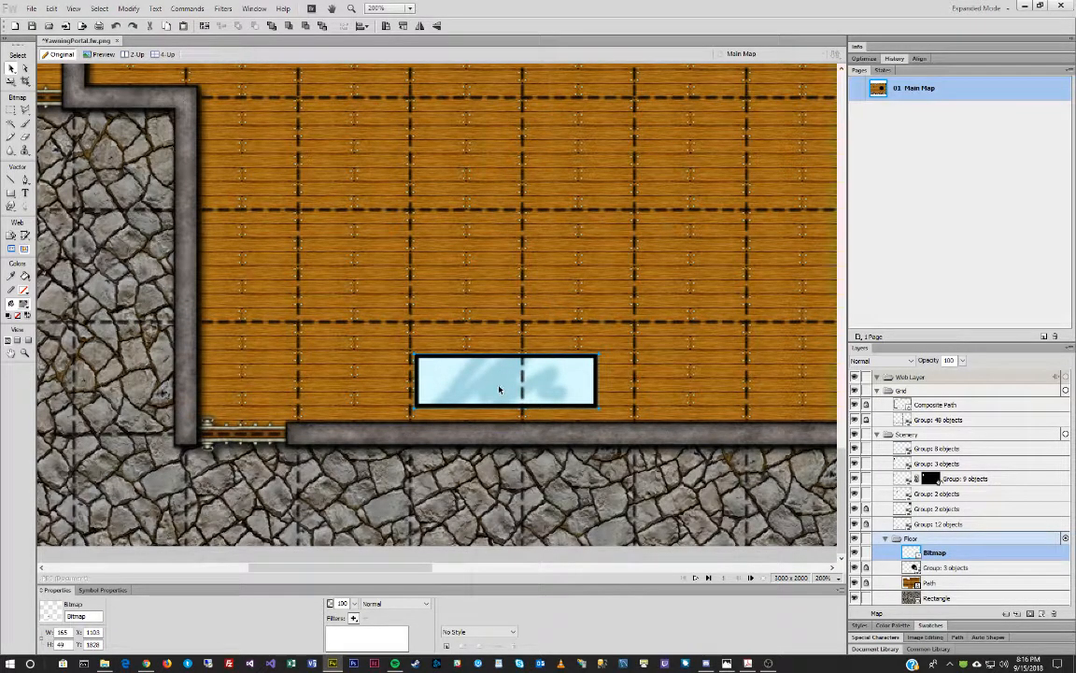
Move the window image from the Floor layer into the Grid layer.
key("Delete")
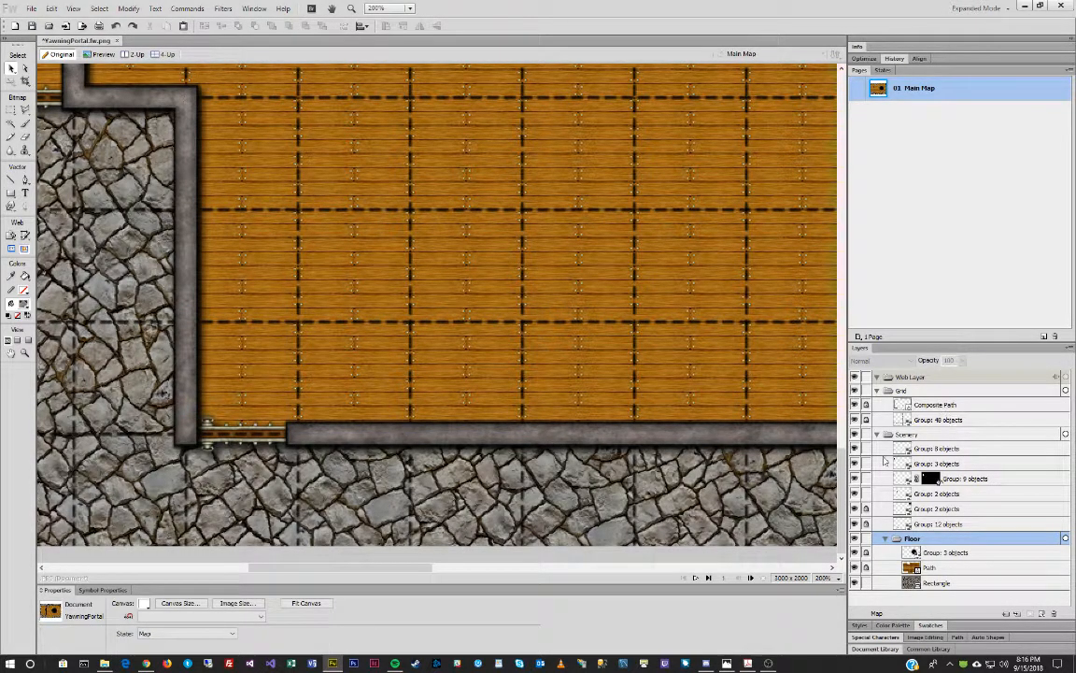
left_click(925, 391)
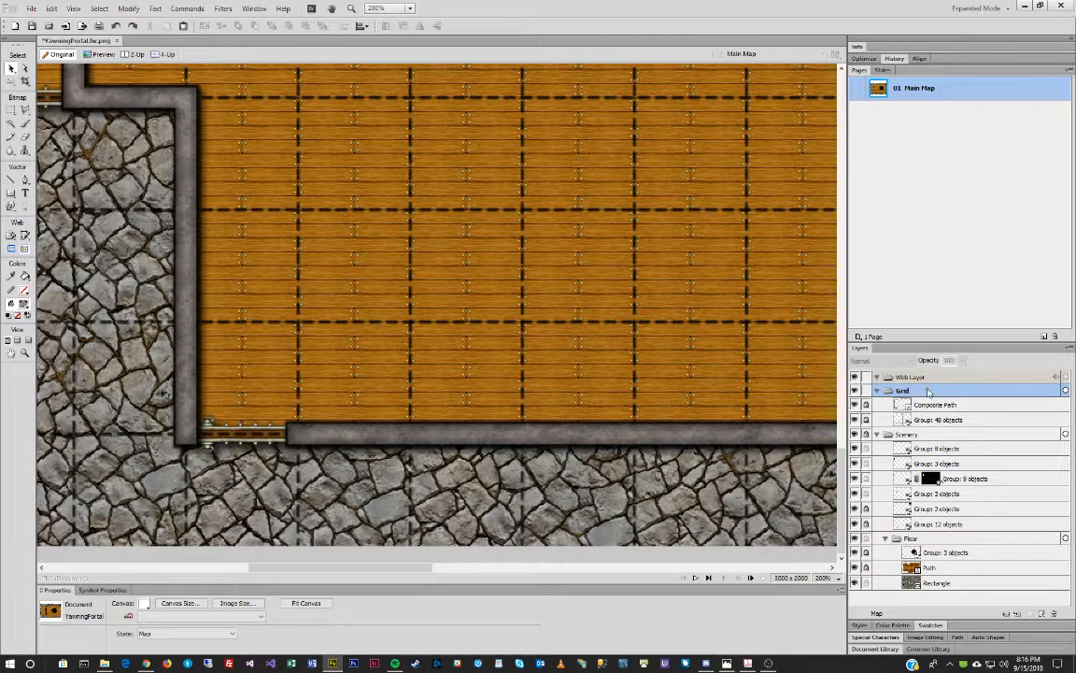
key("ctrl+v")
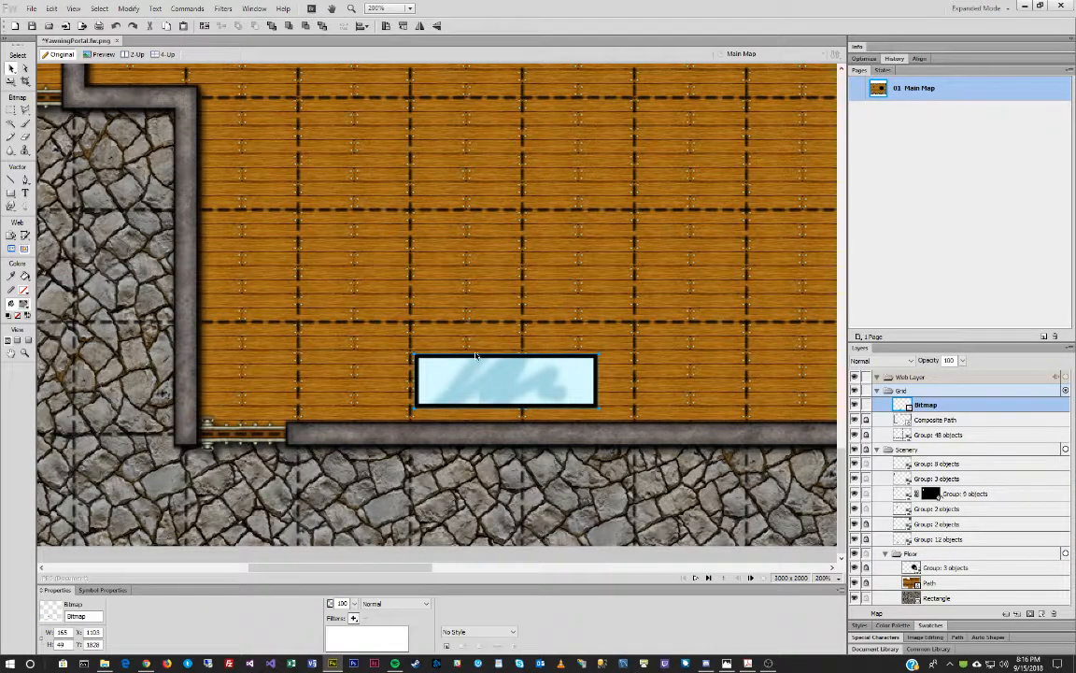
left_click_drag(475, 351, 475, 398)
Resize the window to 90 × 20 and set it into the bottom stone wall.
double_click(70, 631)
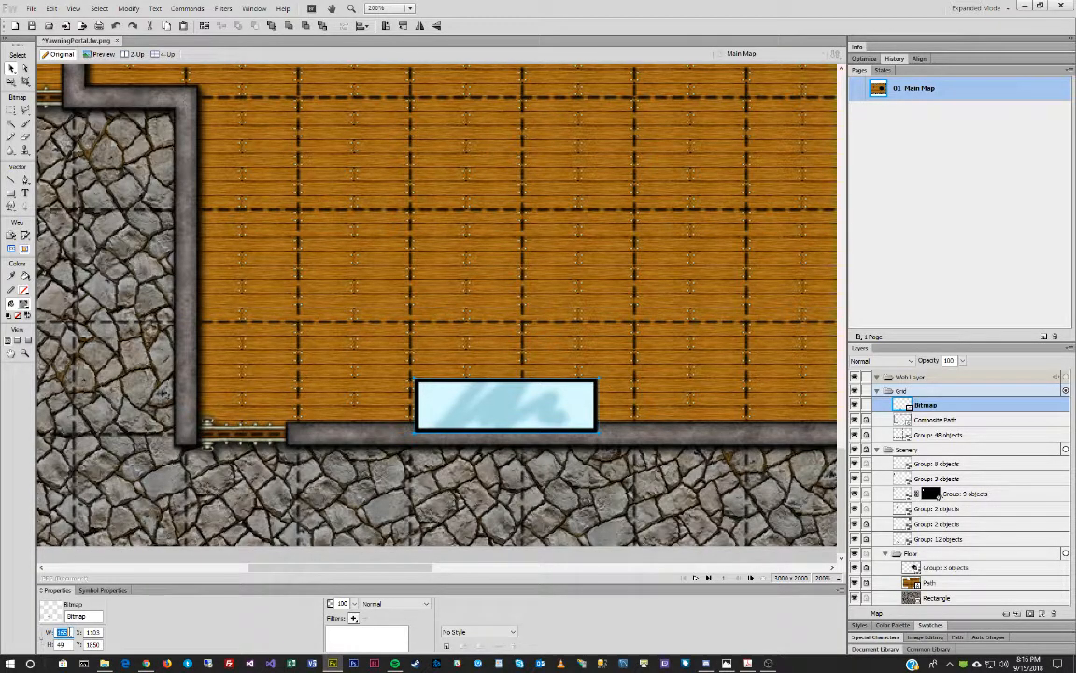
type("90")
key("Tab")
type("20")
key("Tab")
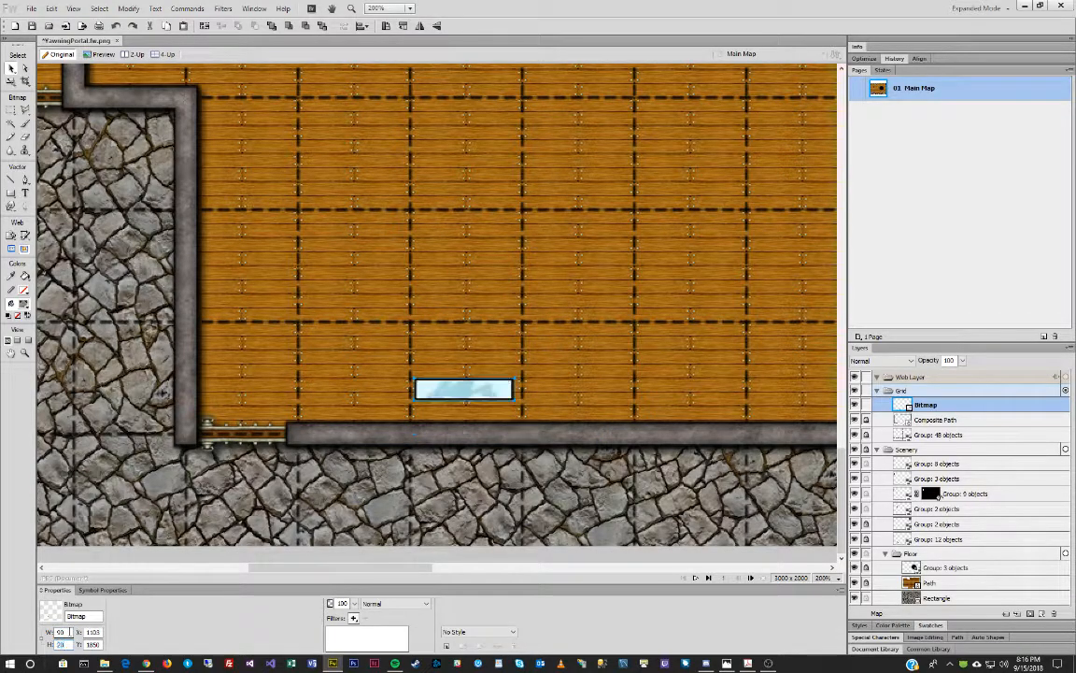
left_click_drag(465, 392, 467, 439)
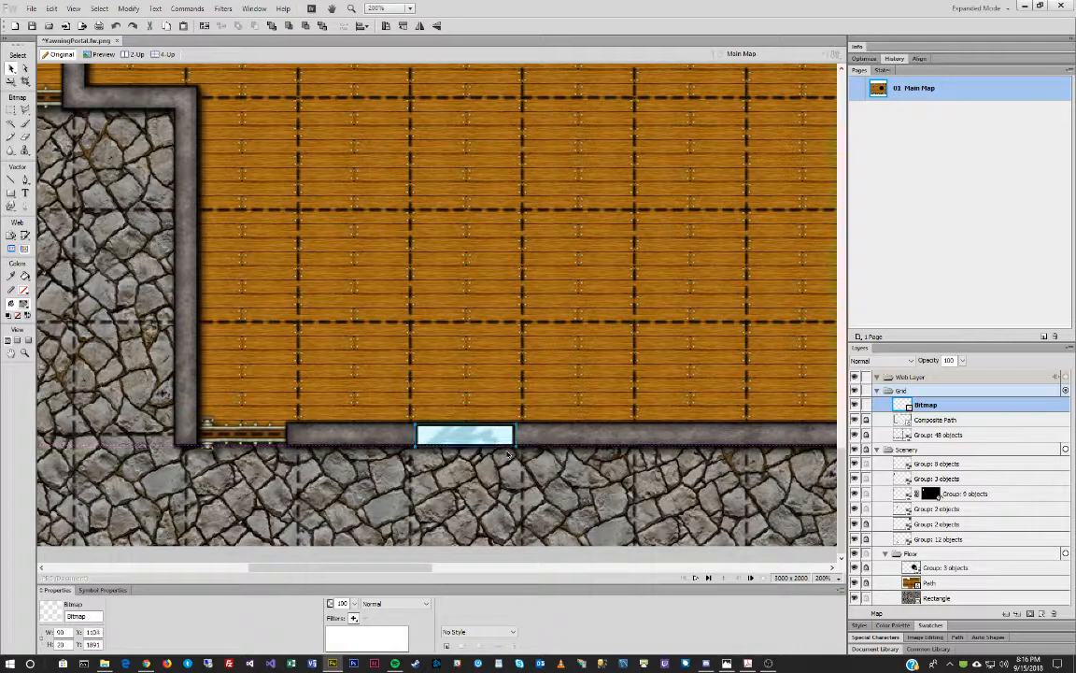
key("Up")
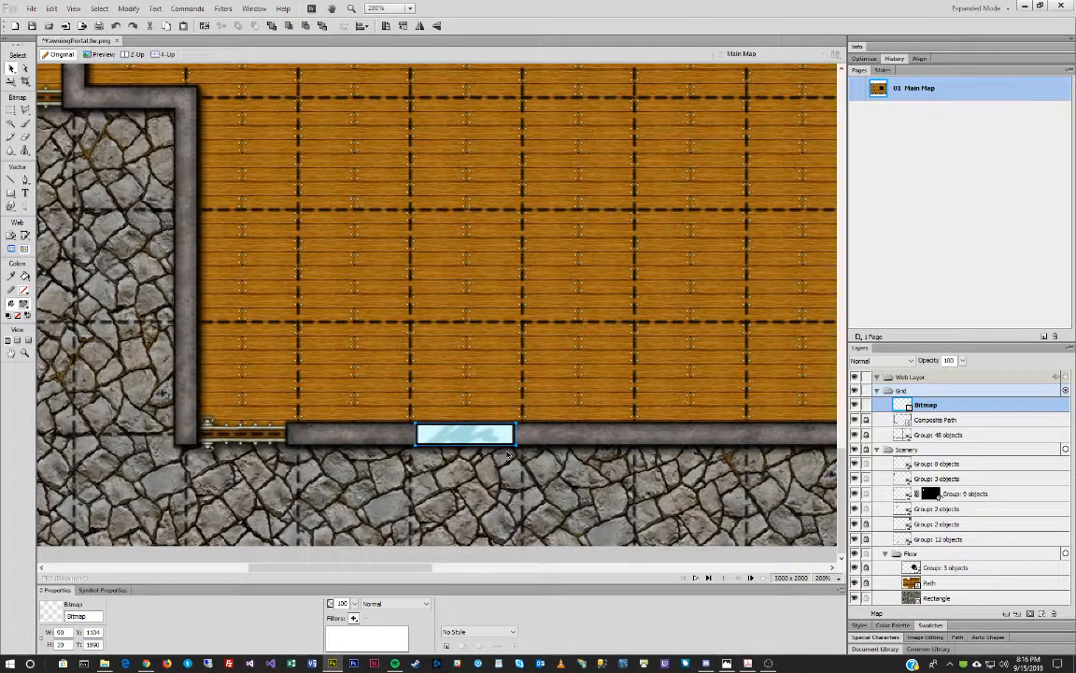
key("Right")
left_click(559, 503)
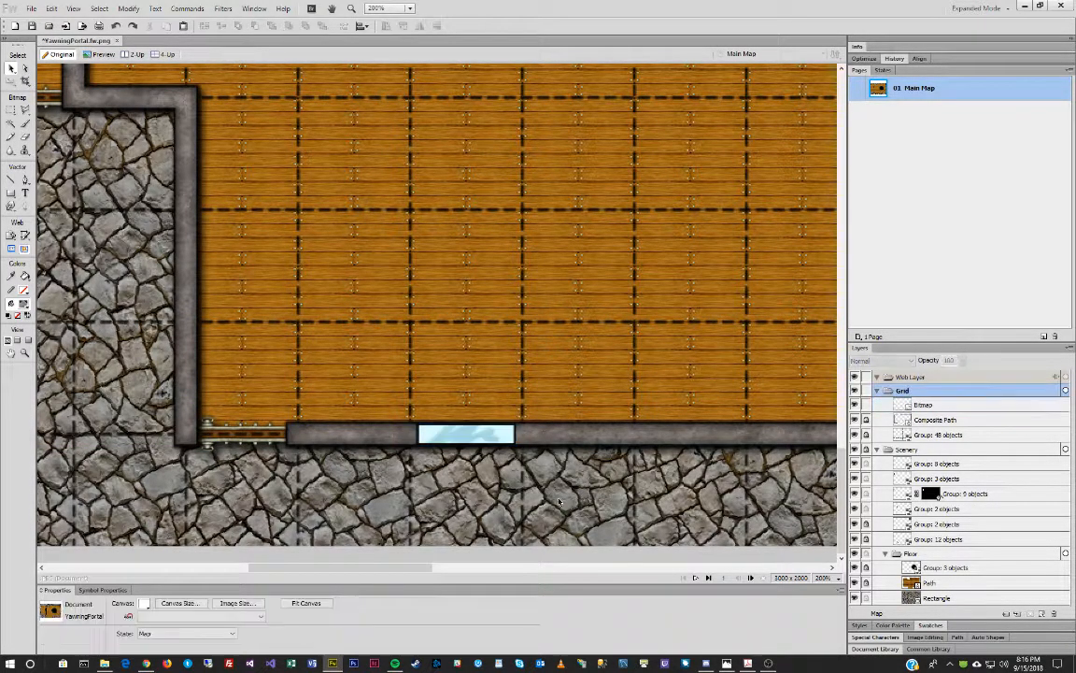
left_click(466, 434)
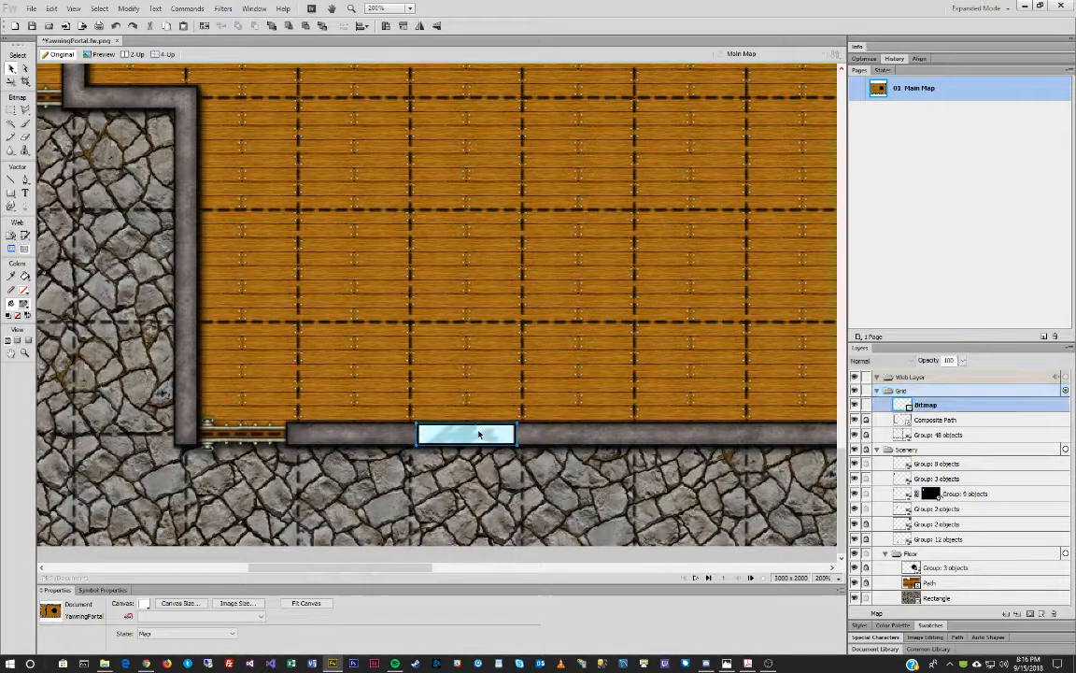
Lower the window's opacity to 75 and set its height to 22.
left_click_drag(355, 604, 358, 573)
left_click(523, 507)
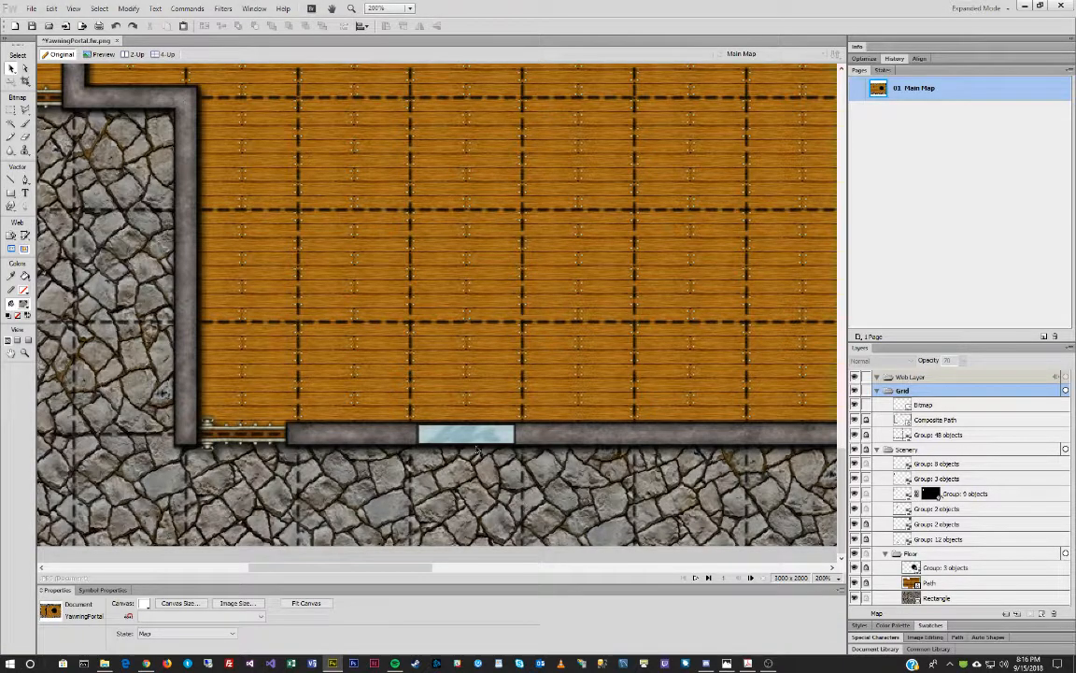
left_click(456, 433)
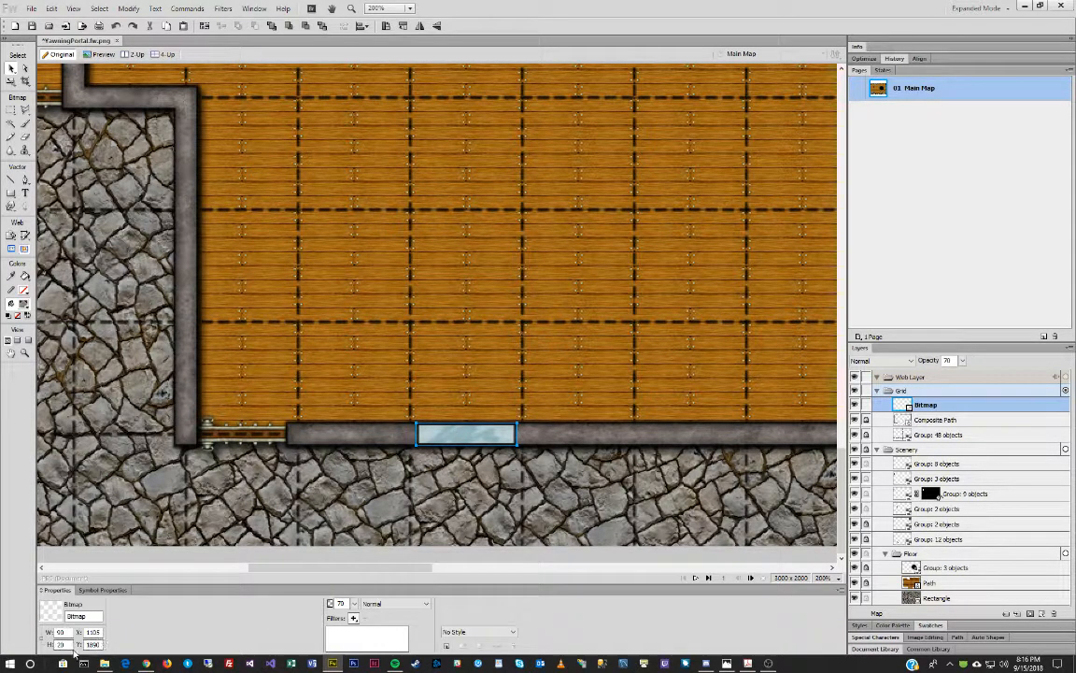
key("Return")
key("Up")
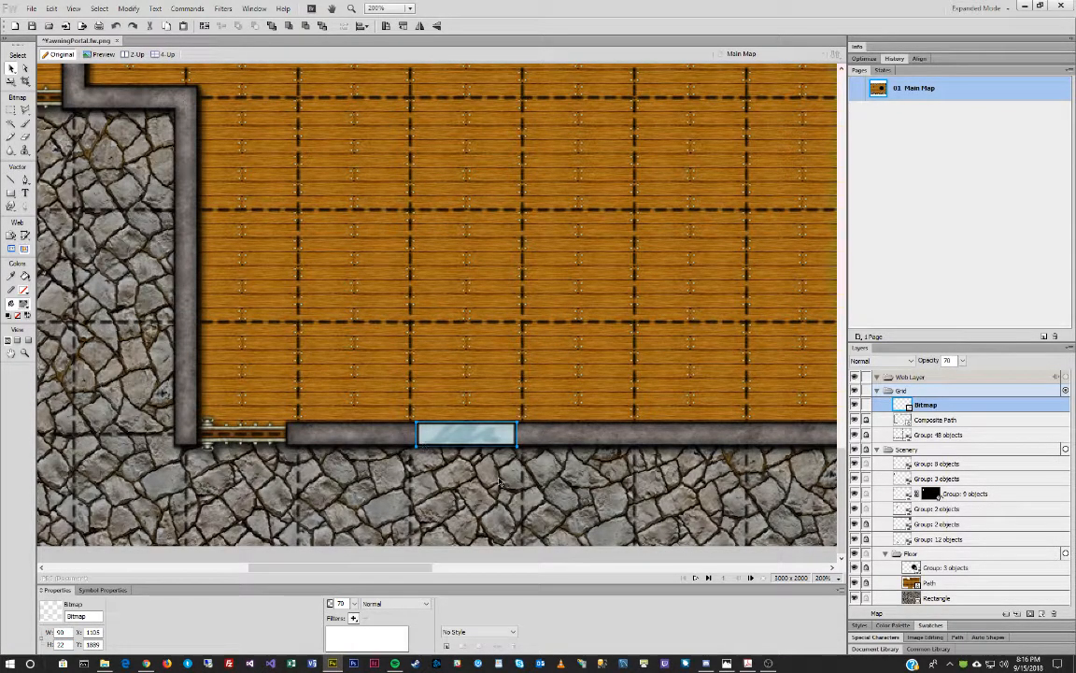
left_click(500, 481)
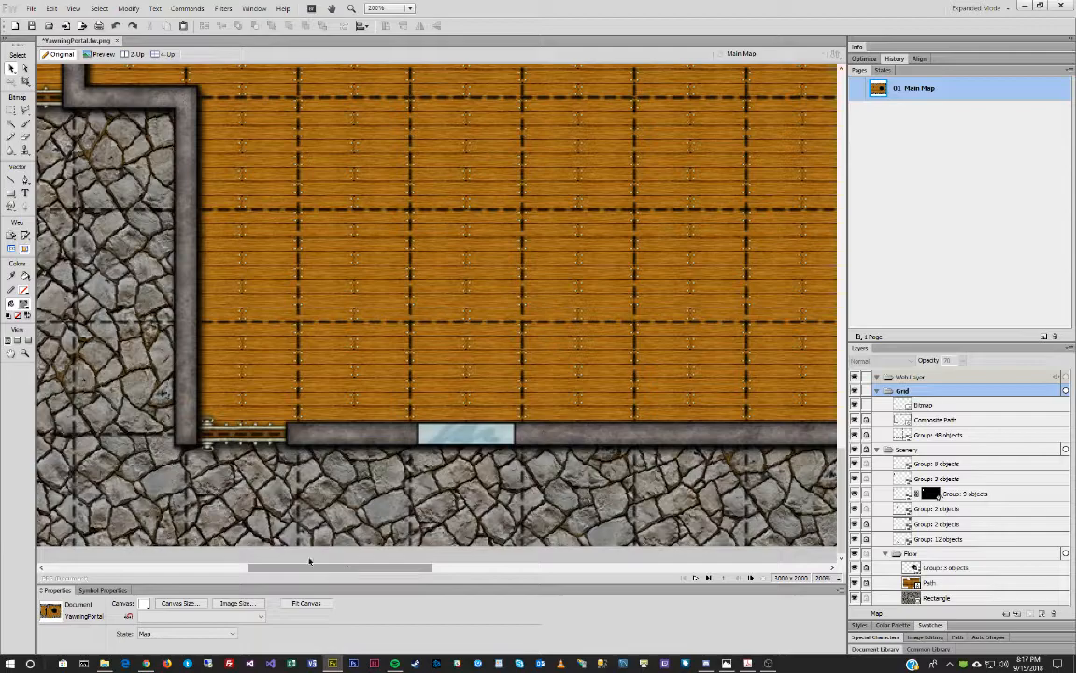
Zoom out to 100% and set the window height to 18, nudging it onto the wall.
left_click(25, 355)
left_click(461, 519, "alt")
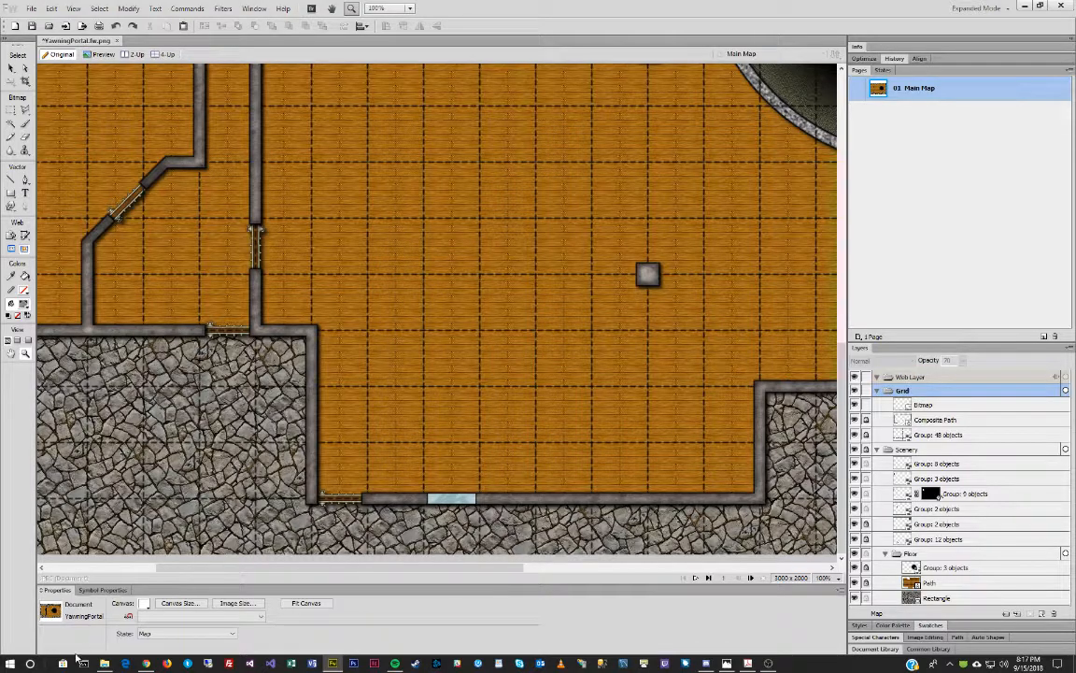
left_click(13, 68)
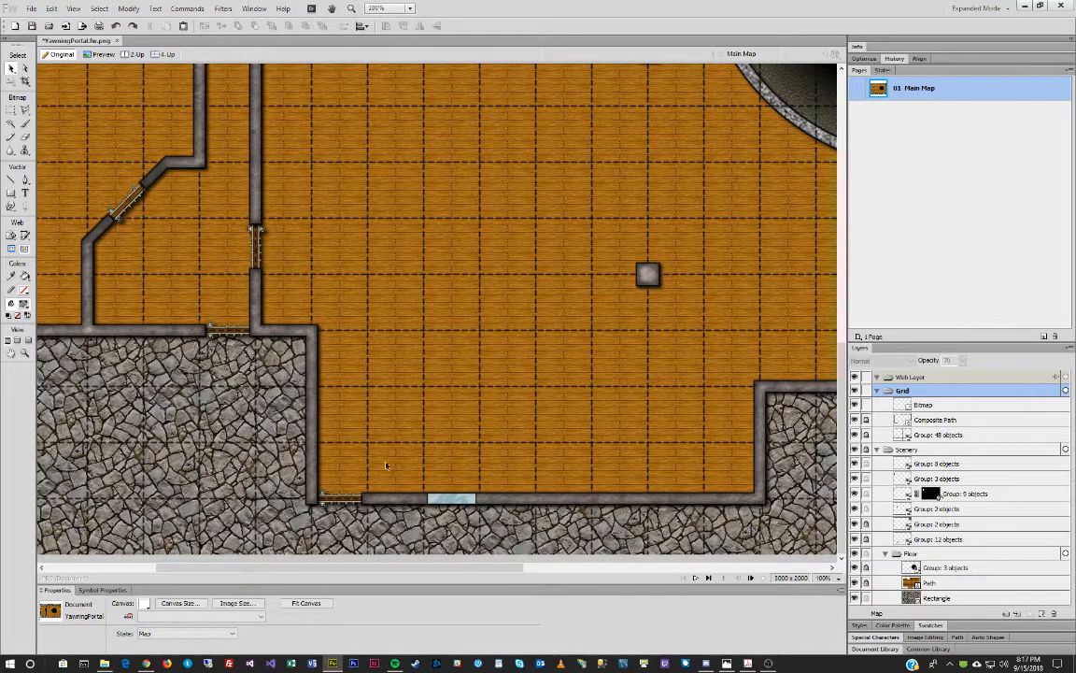
left_click(452, 500)
left_click(61, 645)
type("18")
key("Return")
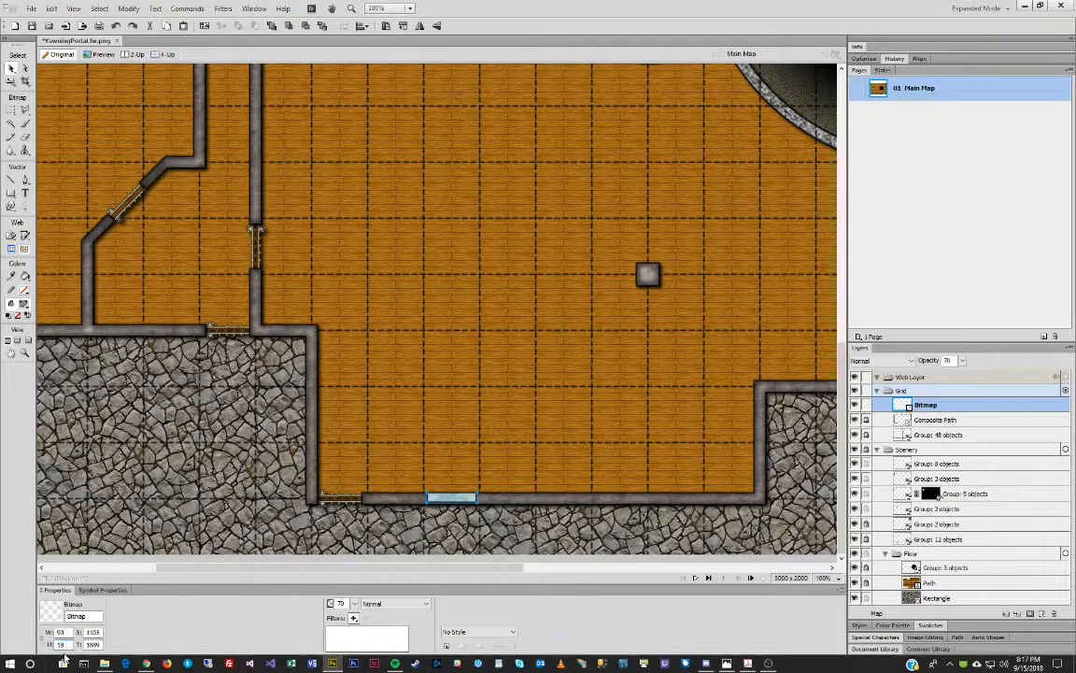
left_click(437, 625)
key("Down")
key("Down")
left_click(577, 543)
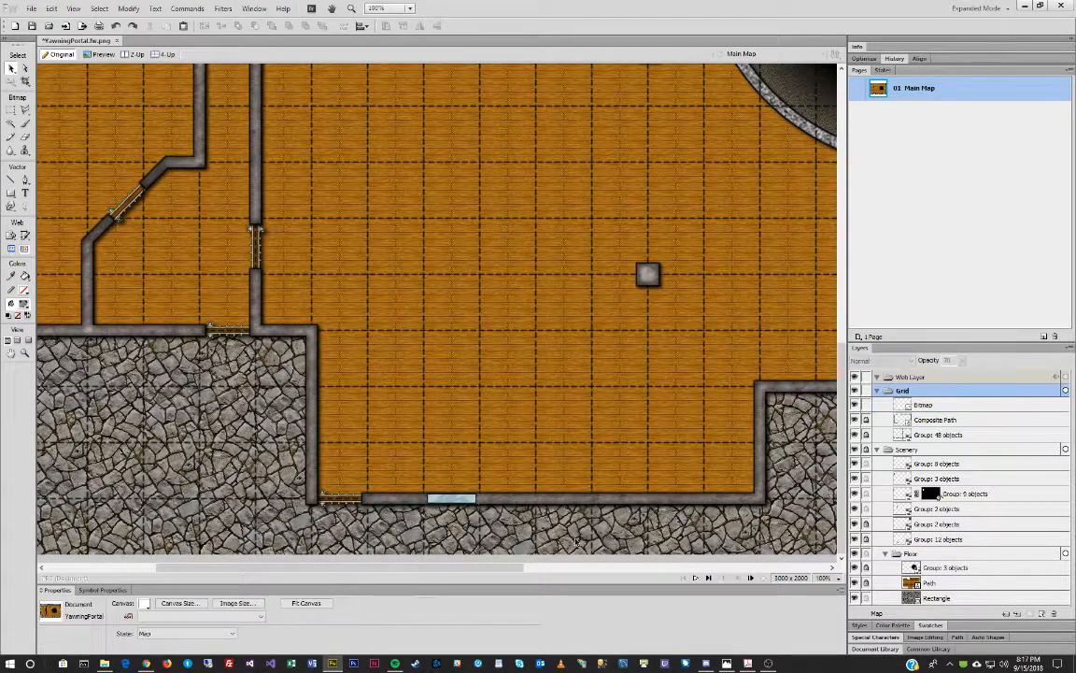
left_click(451, 499)
key("Down")
left_click(493, 529)
Paste five window pane copies, spacing each along the south walls with Shift+arrow nudges.
left_click(455, 501)
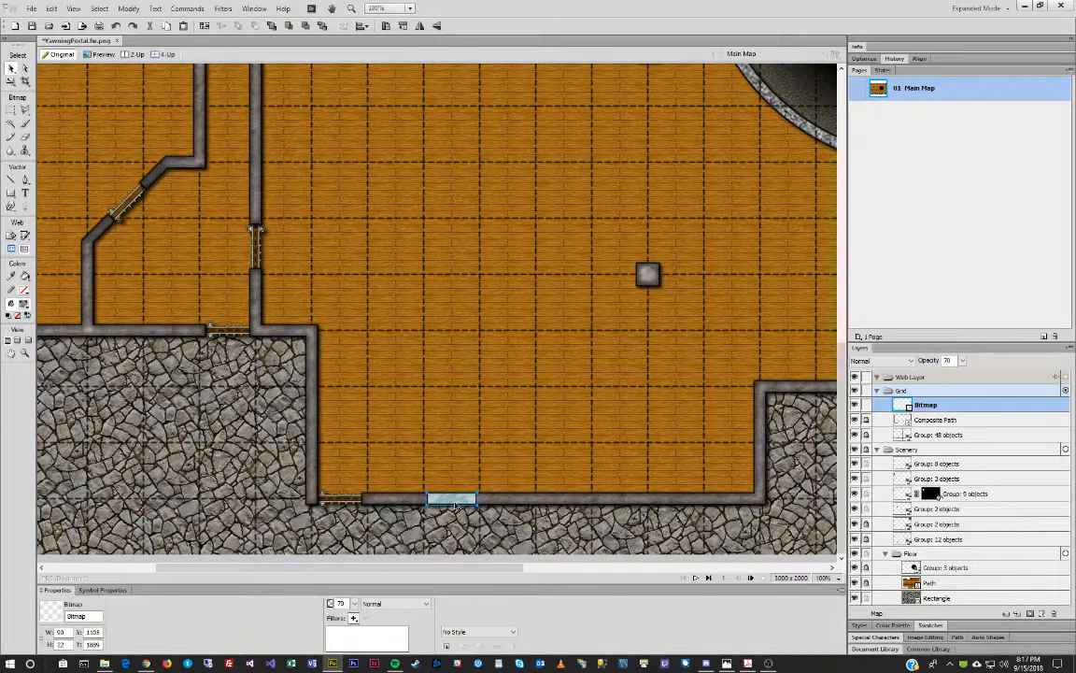
key("ctrl+v")
key("shift+Right")
key("shift+Right")
key("shift+Right")
key("shift+Right")
key("shift+Right")
key("shift+Right")
key("shift+Right")
key("shift+Right")
key("shift+Right")
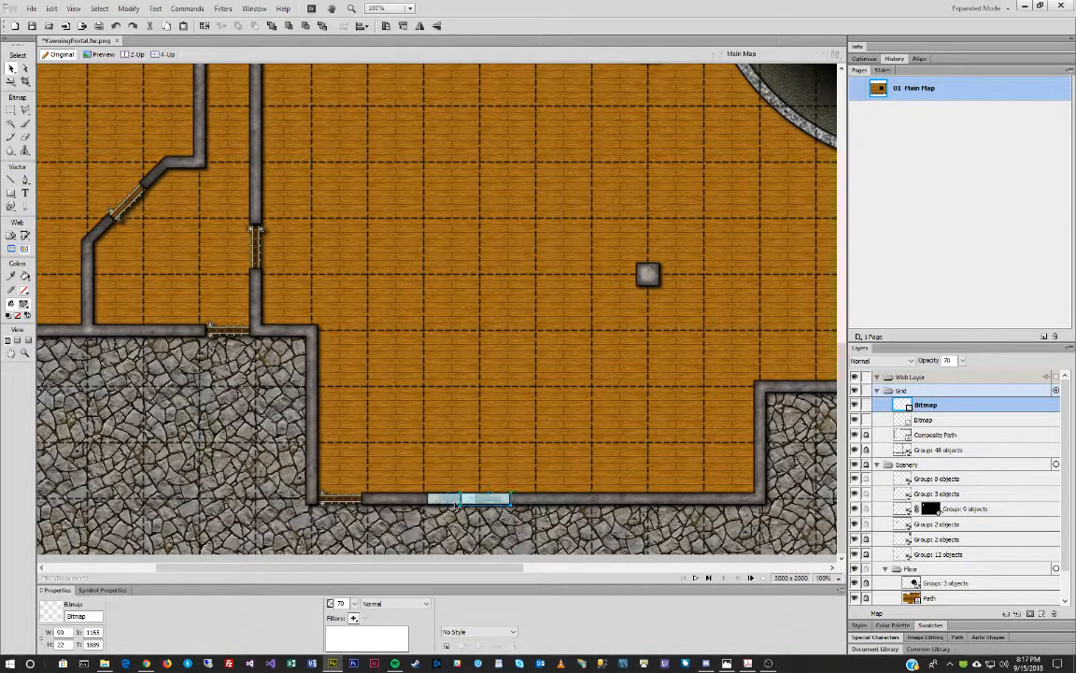
key("shift+Right")
key("ctrl+v")
key("shift+Right")
key("shift+Right")
key("shift+Right")
key("shift+Right")
key("shift+Right")
key("shift+Right")
key("shift+Right")
key("shift+Right")
key("shift+Right")
key("shift+Right")
key("shift+Right")
key("shift+Right")
key("shift+Right")
key("shift+Right")
key("shift+Right")
key("shift+Right")
key("shift+Right")
key("shift+Right")
key("shift+Right")
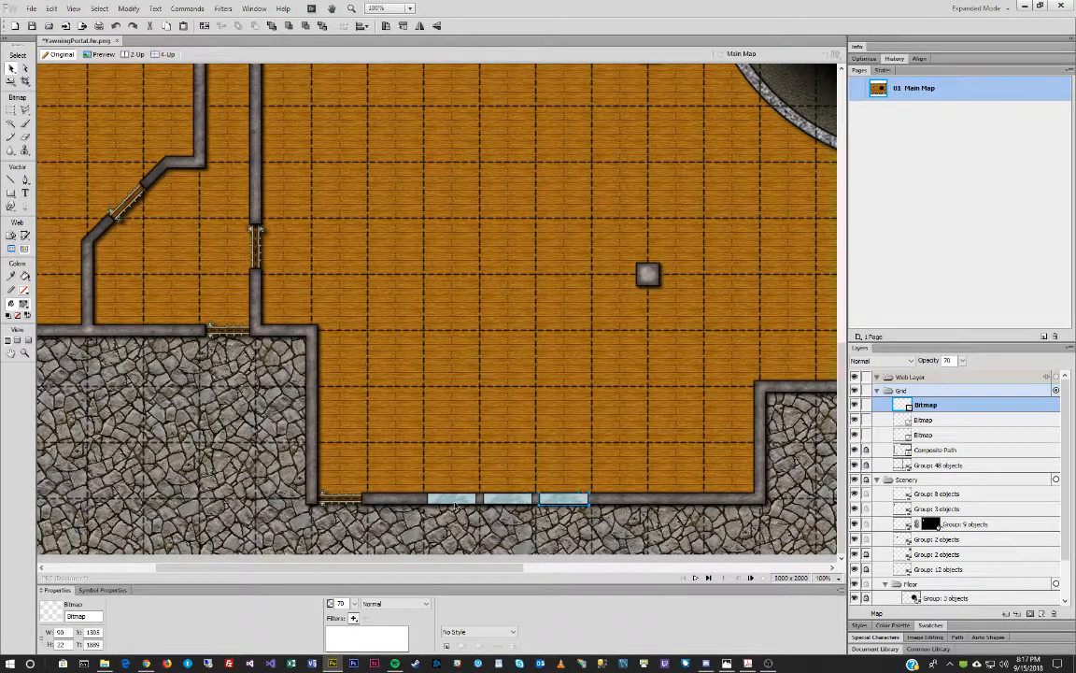
key("ctrl+v")
key("shift+Right")
key("shift+Right")
key("shift+Right")
key("shift+Right")
key("shift+Right")
key("shift+Right")
key("shift+Right")
key("shift+Right")
key("shift+Right")
key("shift+Right")
key("shift+Right")
key("shift+Right")
key("shift+Right")
key("shift+Right")
key("shift+Right")
key("shift+Right")
key("shift+Right")
key("shift+Right")
key("shift+Right")
key("shift+Right")
key("shift+Right")
key("shift+Right")
key("shift+Right")
key("shift+Right")
key("shift+Right")
key("shift+Right")
key("shift+Right")
key("shift+Right")
key("shift+Right")
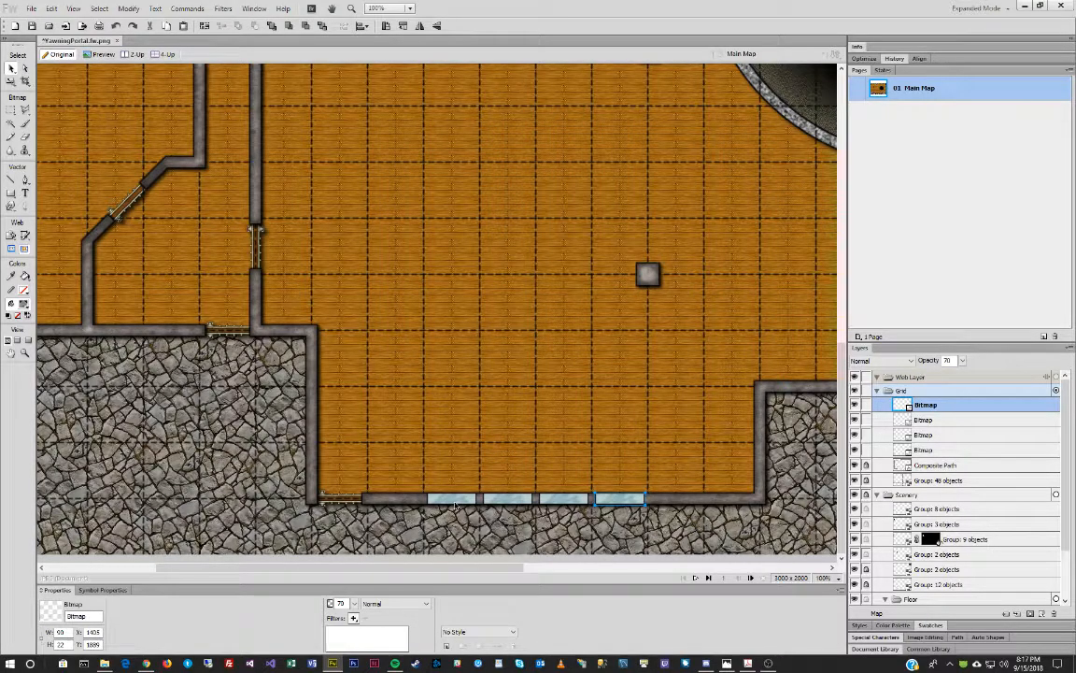
key("ctrl+v")
key("shift+Right")
key("shift+Right")
key("shift+Right")
key("shift+Right")
key("shift+Right")
key("shift+Right")
key("shift+Right")
key("shift+Right")
key("shift+Right")
key("shift+Right")
key("shift+Right")
key("shift+Right")
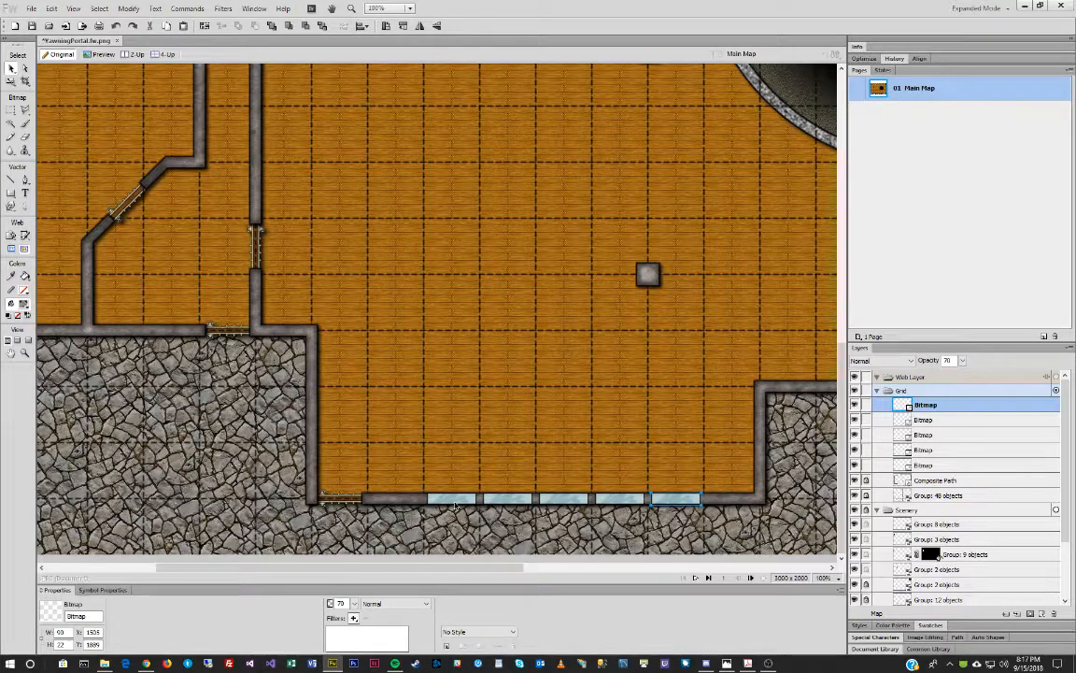
key("ctrl+v")
key("shift+Up")
key("shift+Up")
key("shift+Up")
key("shift+Up")
key("shift+Up")
key("shift+Up")
key("shift+Up")
key("shift+Up")
key("shift+Up")
key("shift+Up")
key("shift+Up")
key("shift+Up")
key("shift+Up")
key("shift+Up")
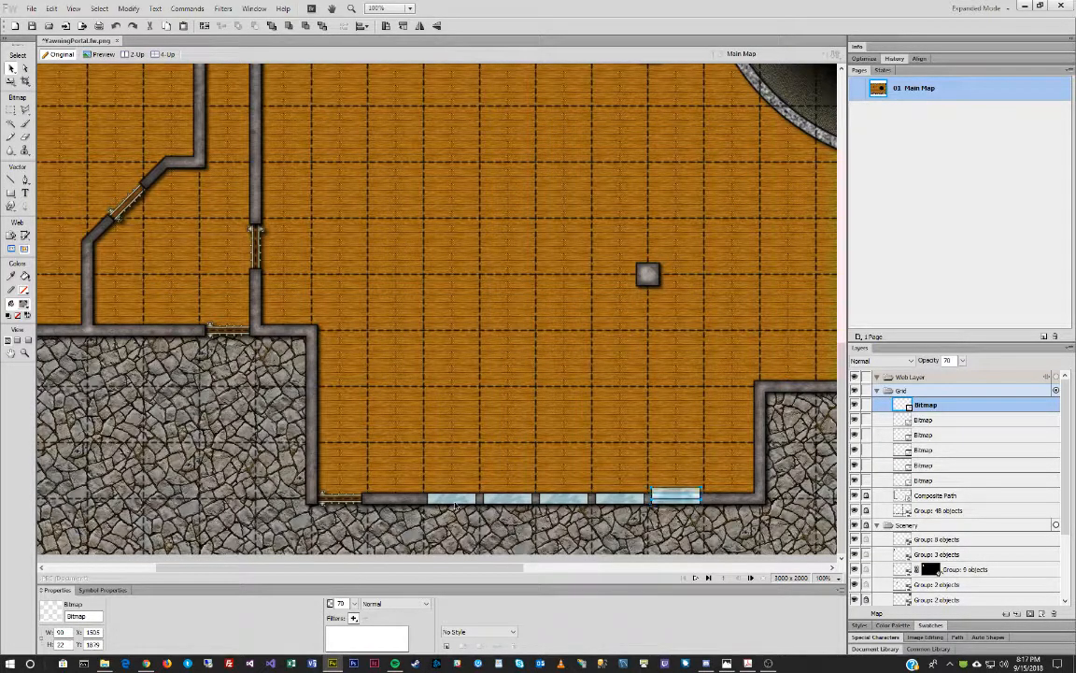
key("shift+Up")
key("shift+Up")
key("shift+Up")
key("shift+Up")
key("shift+Up")
key("shift+Up")
key("shift+Right")
key("shift+Right")
key("shift+Right")
key("shift+Right")
key("shift+Right")
key("shift+Right")
key("shift+Right")
key("shift+Right")
key("shift+Right")
key("shift+Right")
key("shift+Right")
key("shift+Right")
key("shift+Right")
key("shift+Right")
key("shift+Right")
key("shift+Right")
key("shift+Right")
key("shift+Right")
key("shift+Right")
key("shift+Right")
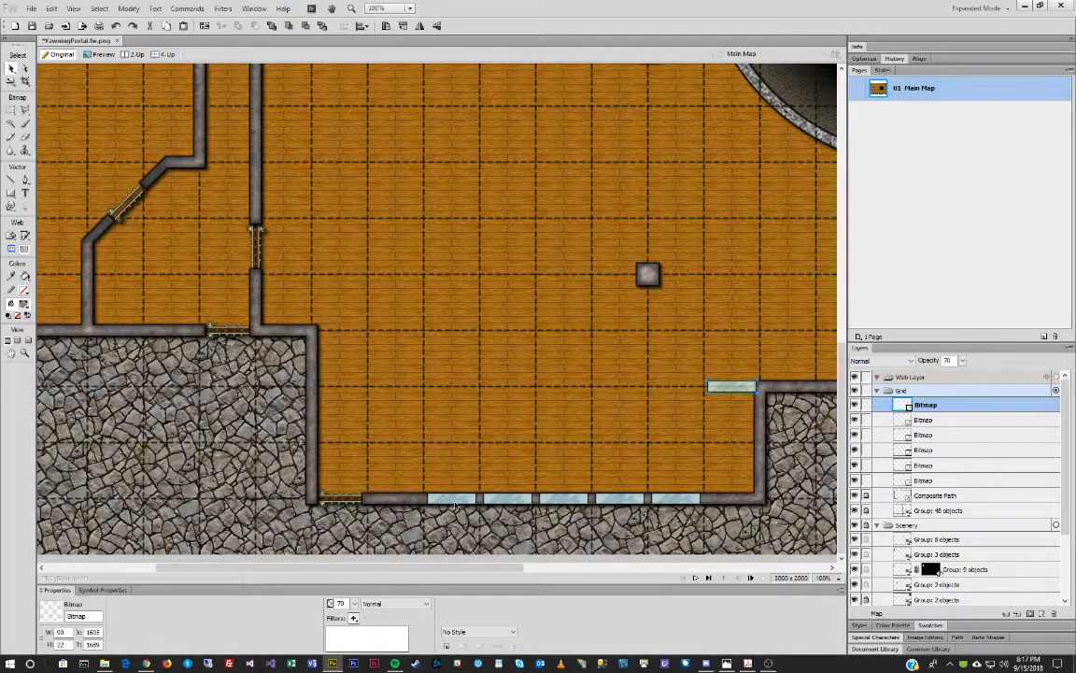
key("shift+Right")
key("shift+Right")
key("shift+Right")
key("shift+Right")
key("shift+Right")
key("shift+Right")
key("shift+Right")
key("shift+Right")
key("shift+Right")
key("shift+Right")
key("shift+Right")
key("shift+Right")
key("shift+Right")
key("shift+Right")
key("shift+Right")
key("shift+Right")
key("shift+Right")
key("shift+Right")
key("shift+Right")
key("shift+Right")
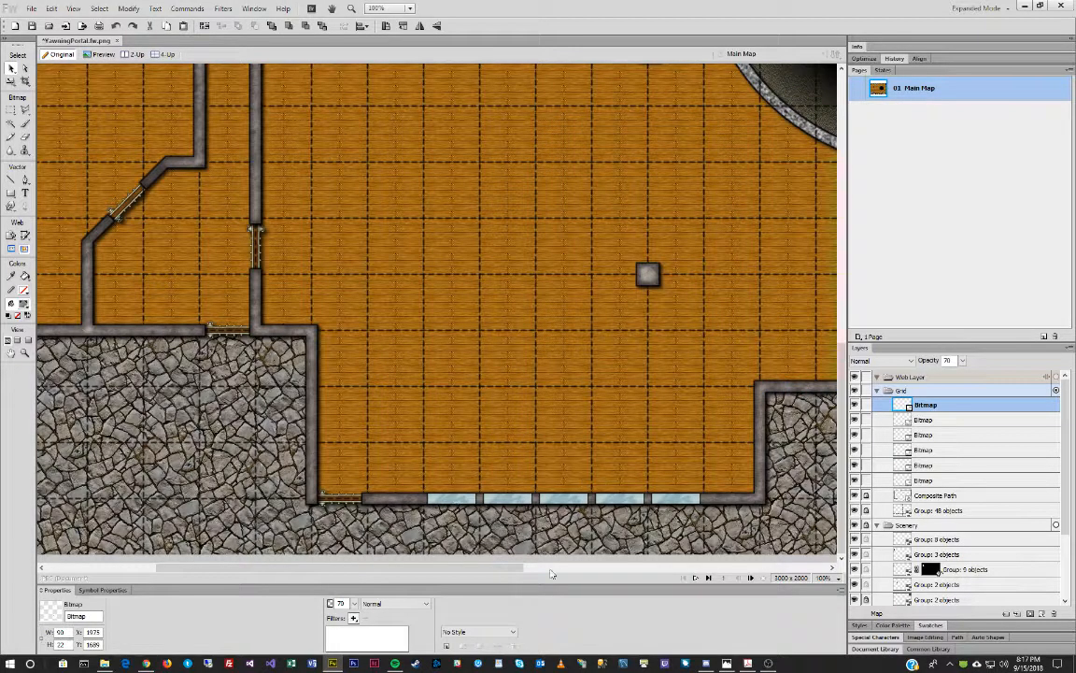
left_click_drag(553, 567, 713, 565)
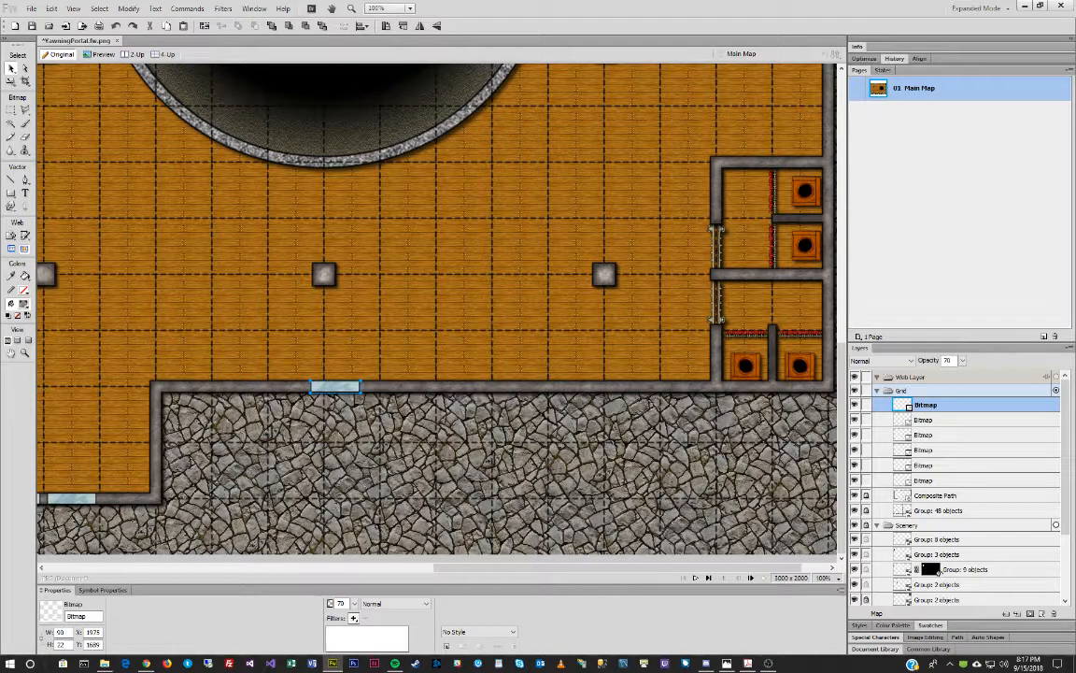
Compare with the reference map and slide a pane right into place on the wall.
left_click_drag(2, 94, 105, 94)
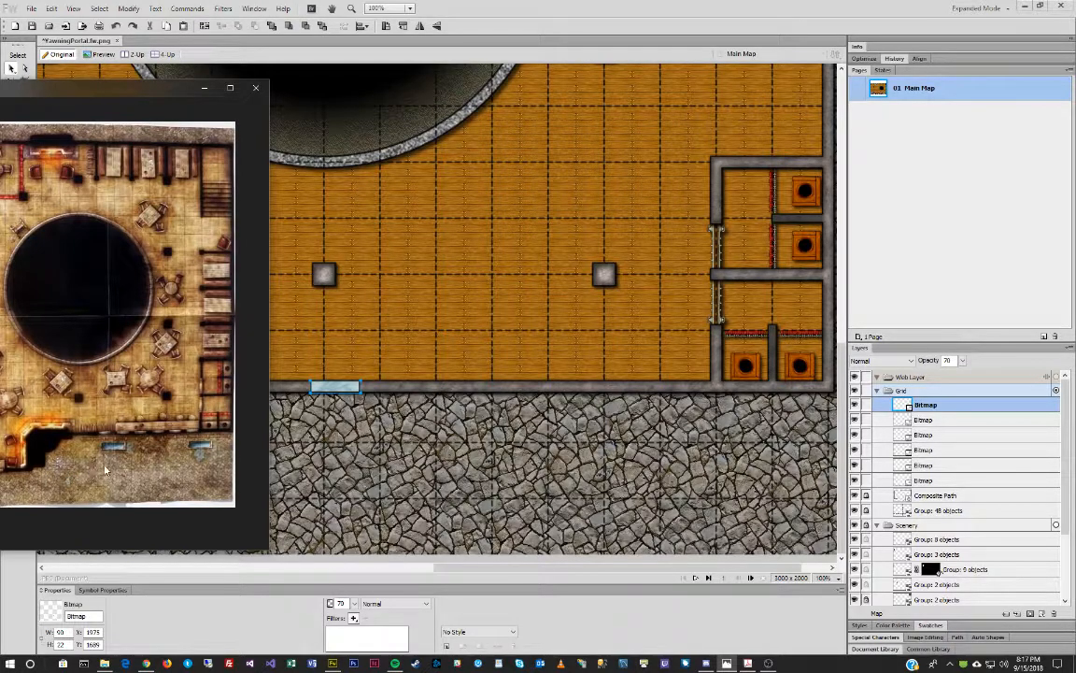
left_click(136, 75)
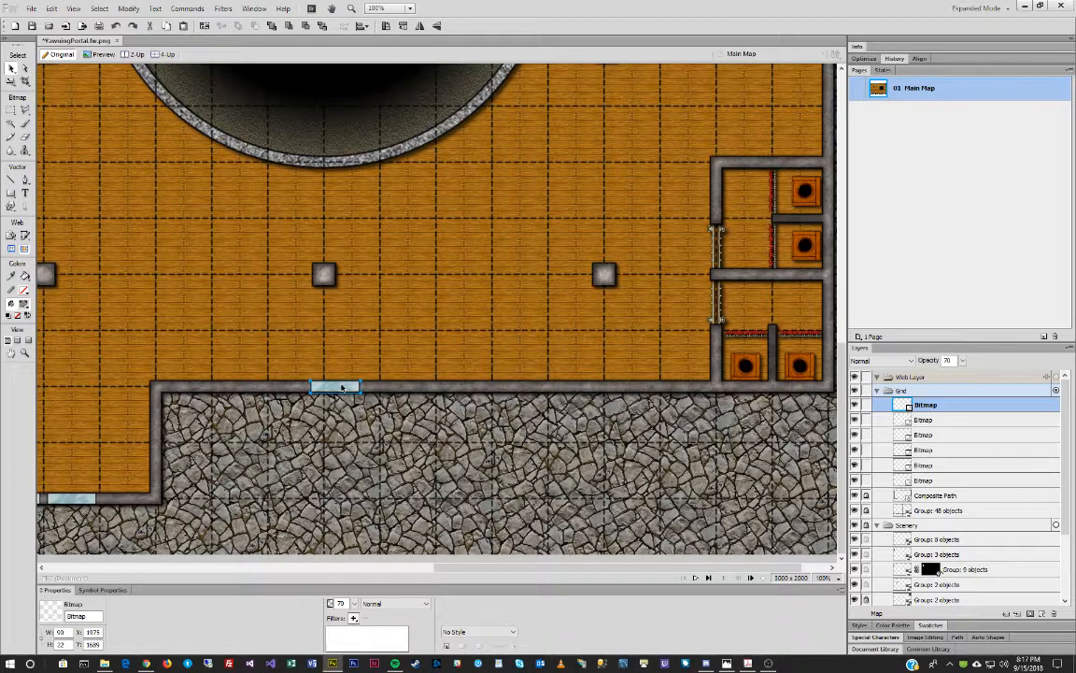
left_click_drag(342, 387, 412, 388)
key("Down")
key("Down")
key("Down")
key("Down")
key("Down")
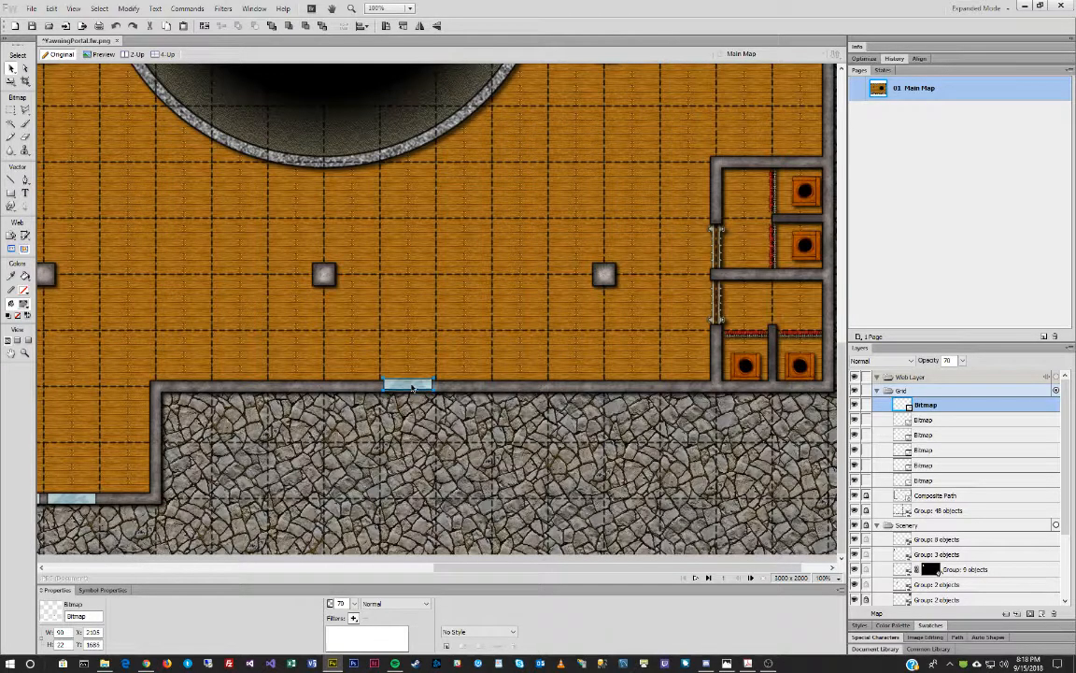
key("Down")
key("Up")
Paste five more panes 100 px apart to form a row of six below the round pit.
key("ctrl+v")
key("shift+Right")
key("shift+Right")
key("shift+Right")
key("shift+Right")
key("shift+Right")
key("shift+Right")
key("shift+Right")
key("shift+Right")
key("shift+Right")
key("shift+Right")
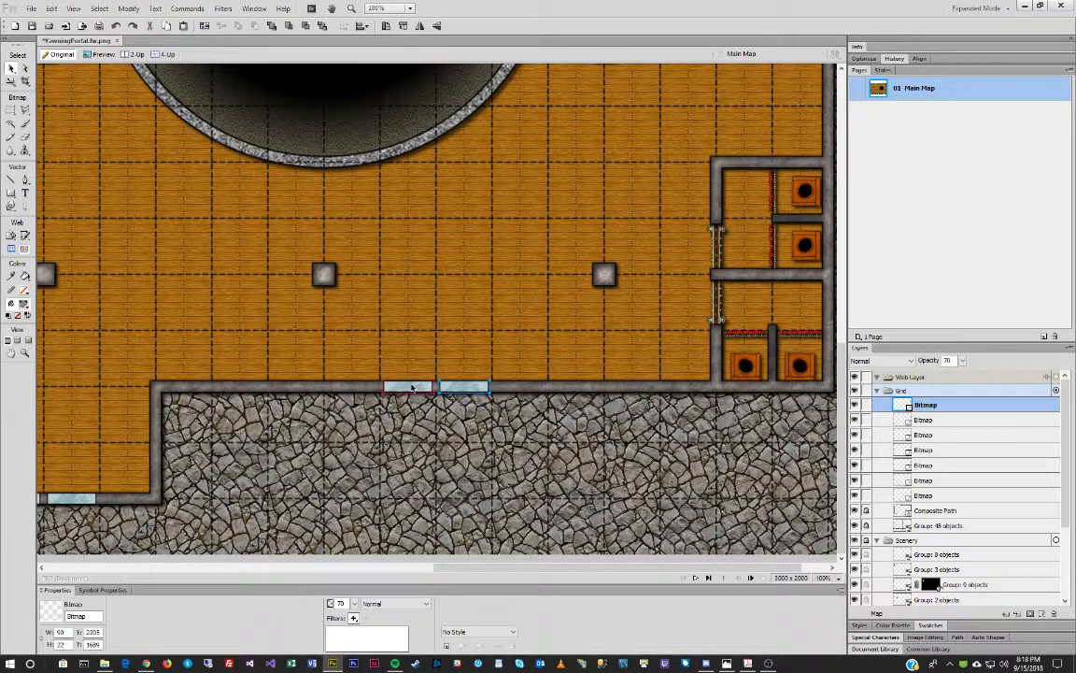
key("ctrl+v")
key("shift+Right")
key("shift+Right")
key("shift+Right")
key("shift+Right")
key("shift+Right")
key("shift+Right")
key("shift+Right")
key("shift+Right")
key("shift+Right")
key("shift+Right")
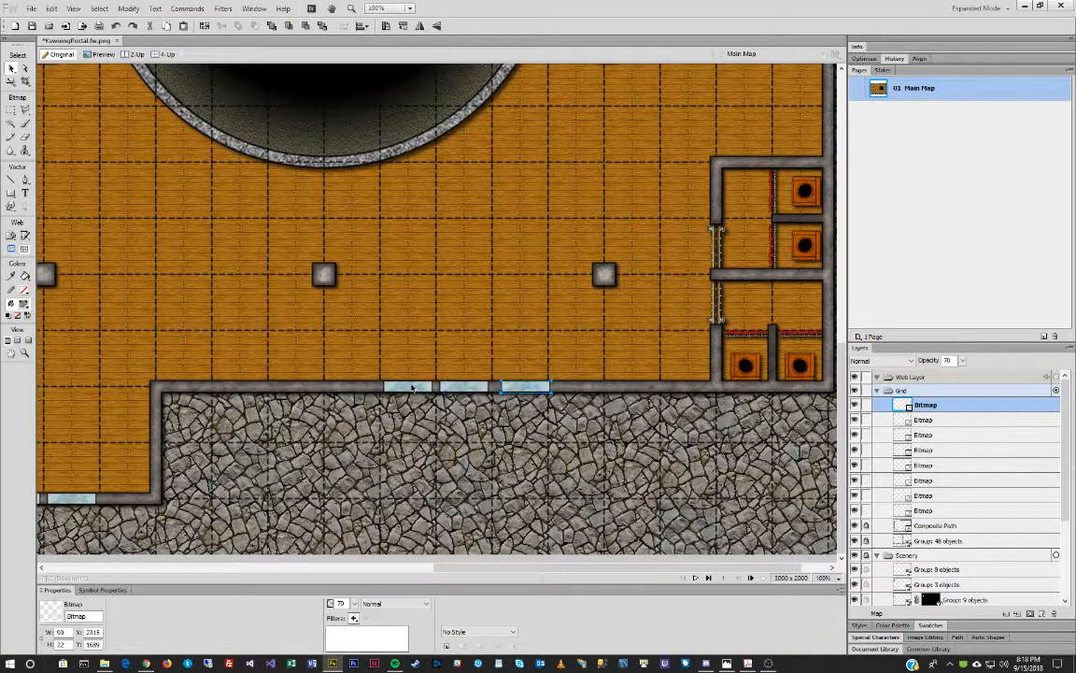
key("ctrl+v")
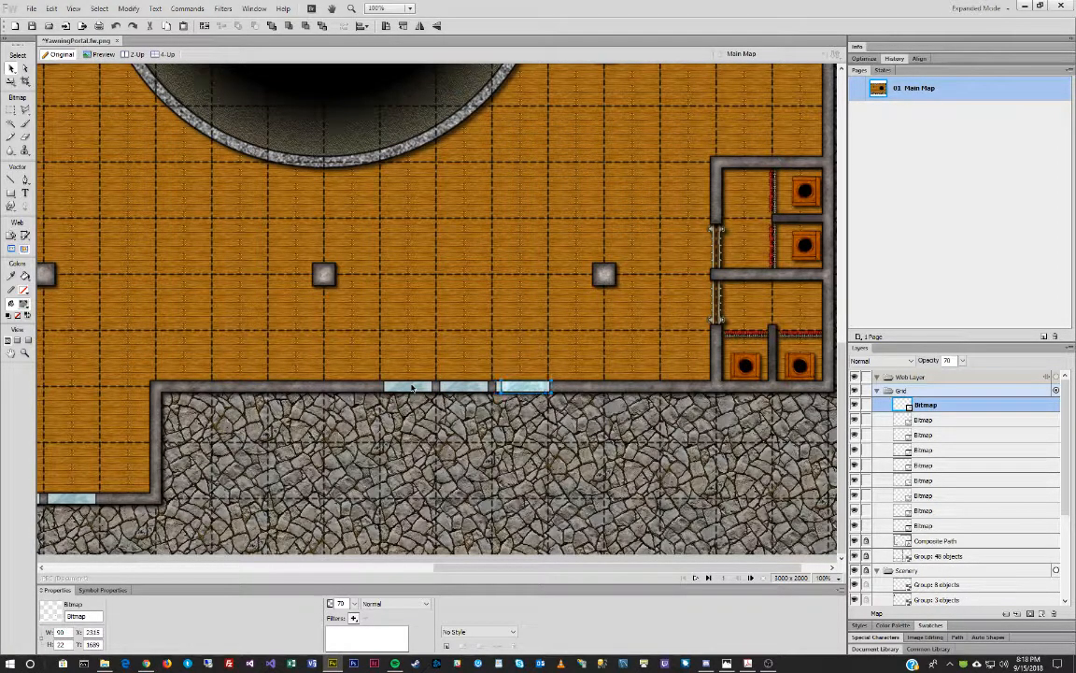
key("shift+Right")
key("shift+Right")
key("shift+Right")
key("shift+Right")
key("shift+Right")
key("shift+Right")
key("shift+Right")
key("shift+Right")
key("shift+Right")
key("shift+Right")
key("ctrl+v")
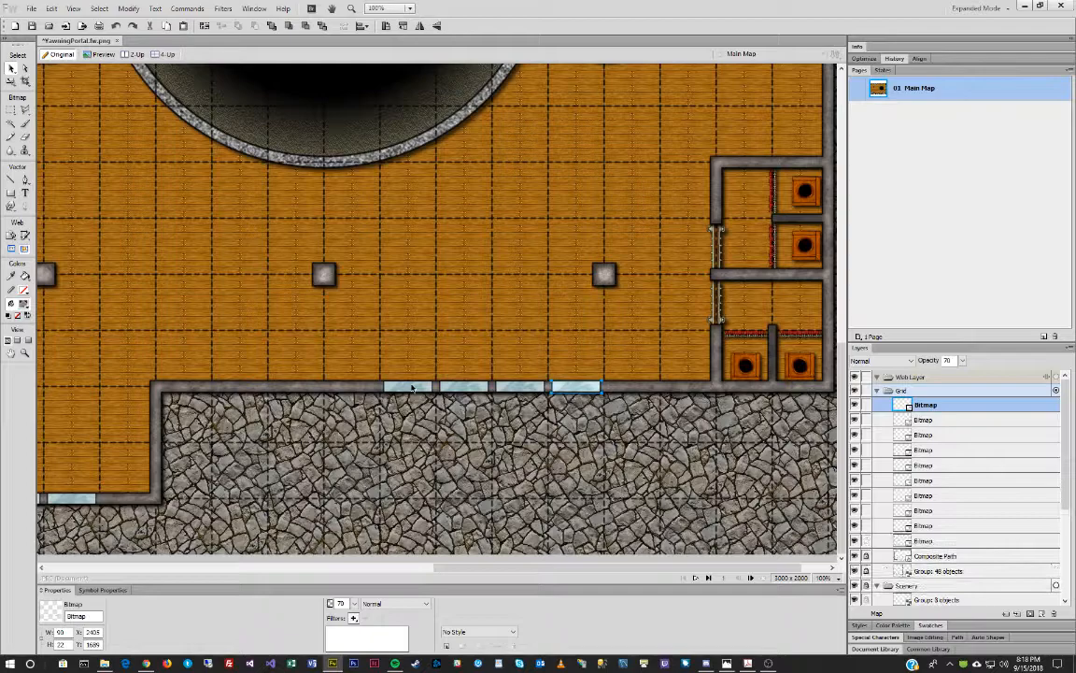
key("shift+Right")
key("shift+Right")
key("shift+Right")
key("shift+Right")
key("shift+Right")
key("shift+Right")
key("shift+Right")
key("shift+Right")
key("shift+Right")
key("shift+Right")
key("ctrl+v")
key("shift+Right")
key("shift+Right")
key("shift+Right")
key("shift+Right")
key("shift+Right")
key("shift+Right")
key("shift+Right")
key("shift+Right")
key("shift+Right")
key("shift+Right")
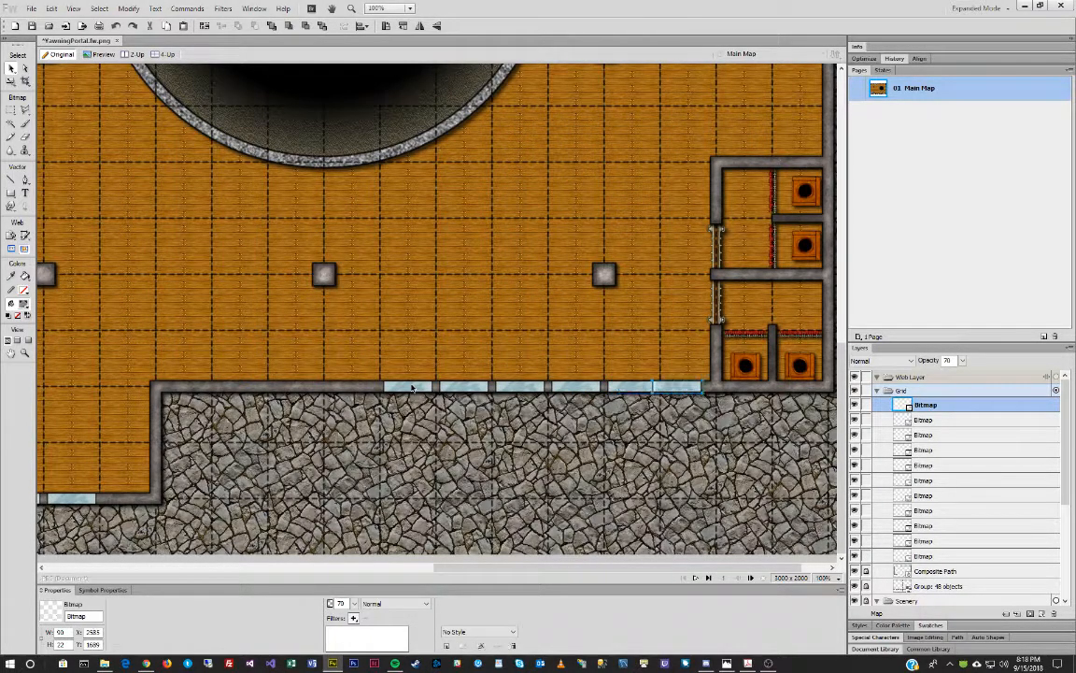
key("shift+Right")
left_click(721, 402)
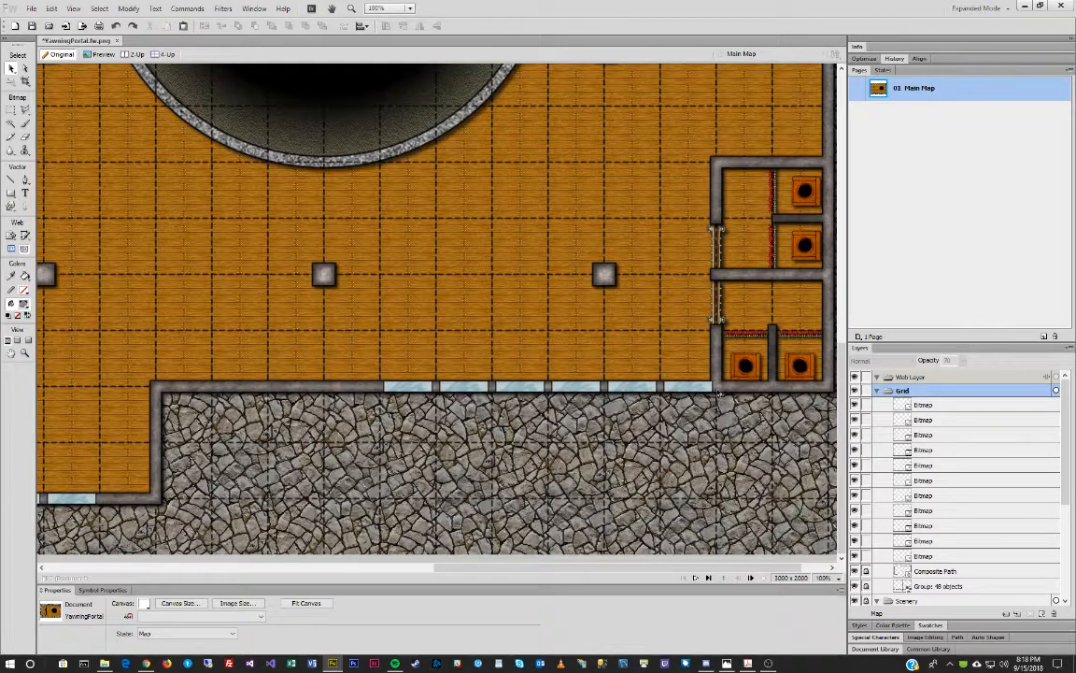
left_click(707, 393)
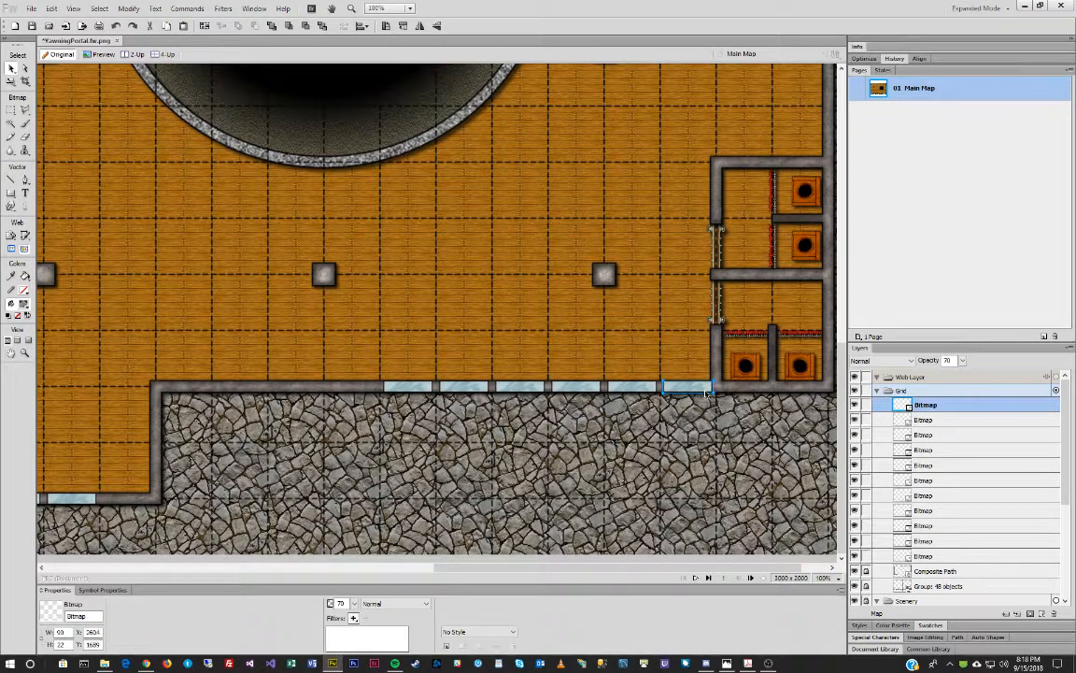
left_click(699, 430)
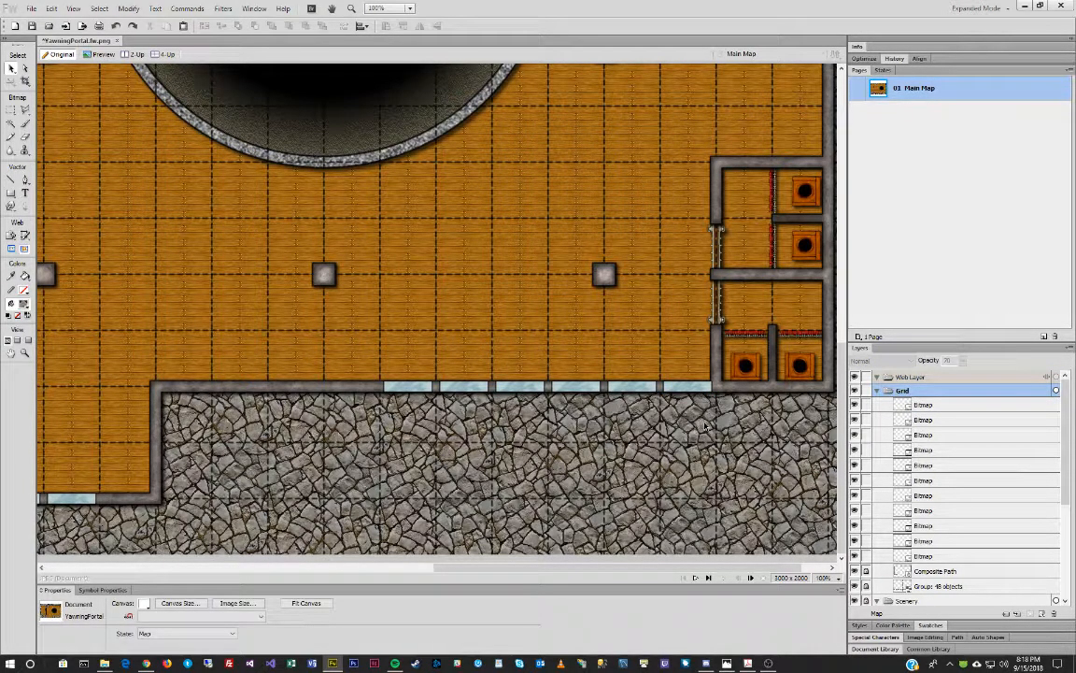
left_click(692, 387)
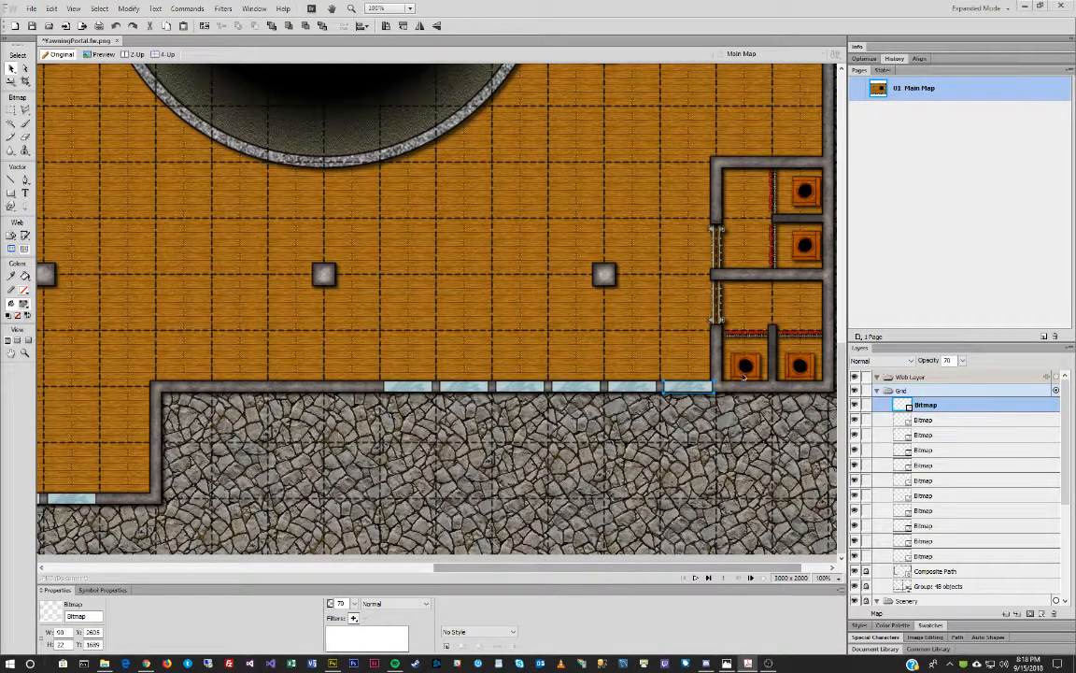
left_click(414, 391)
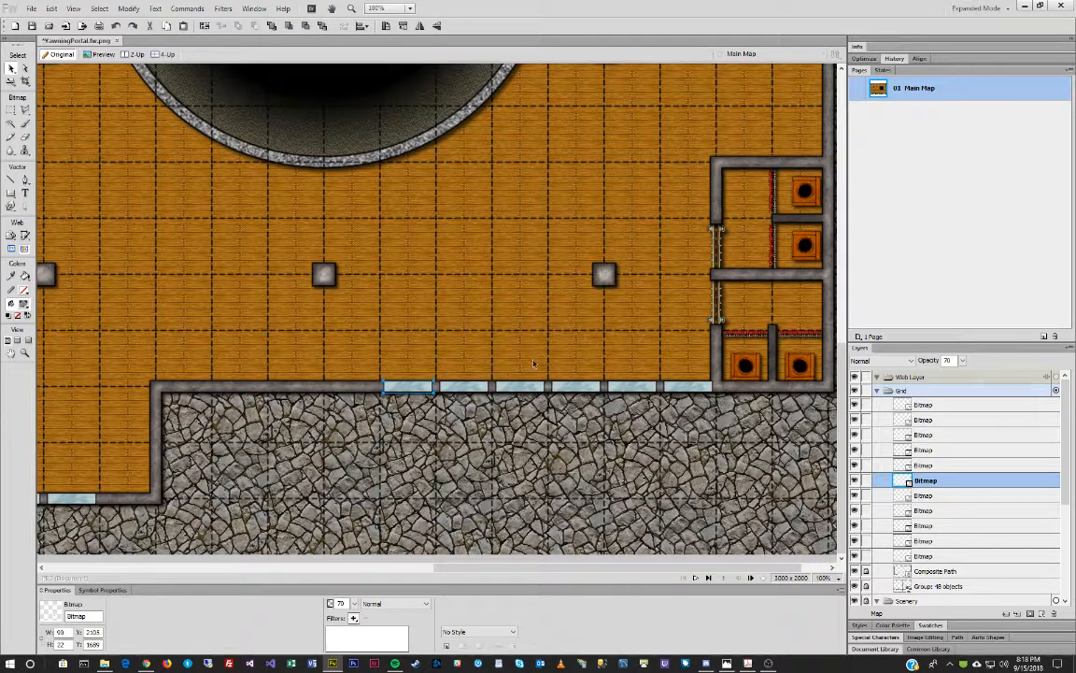
Place a window pane on the upper-left north wall and add a second copy to its right.
scroll(604, 323, "up", 6)
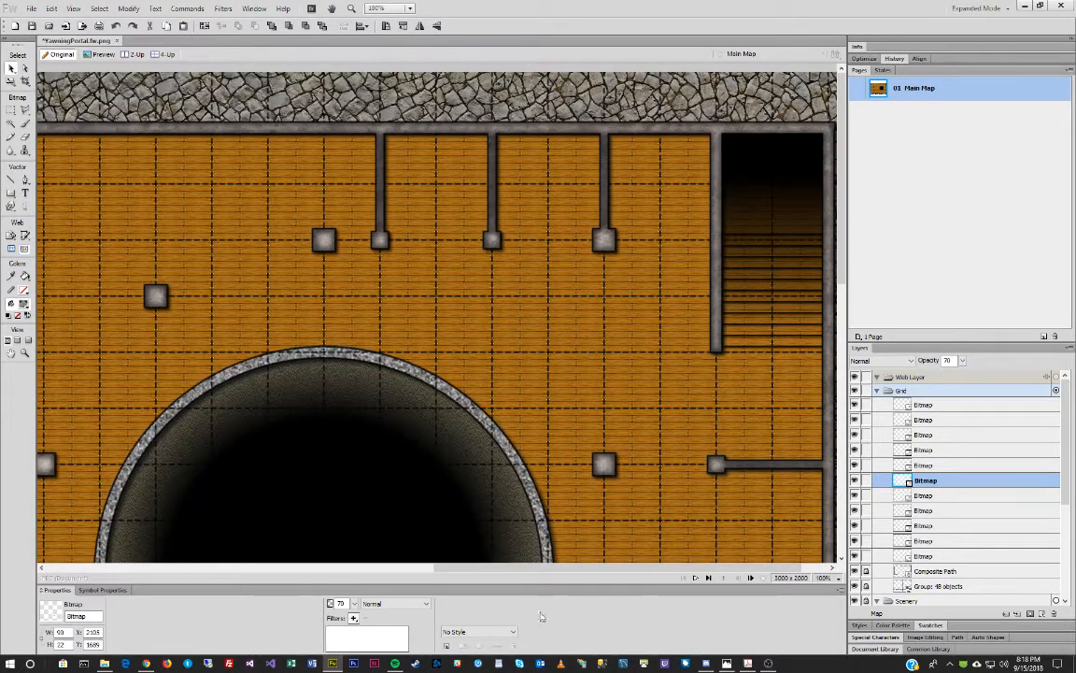
left_click_drag(509, 567, 348, 549)
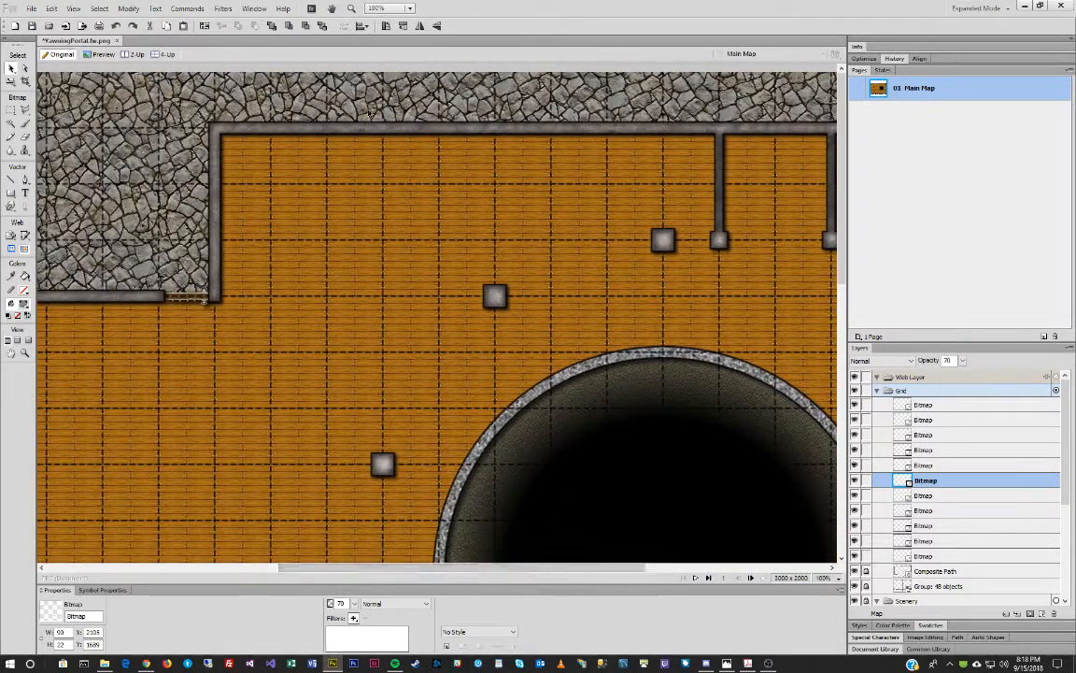
left_click(356, 135)
key("ctrl+v")
left_click_drag(438, 320, 299, 129)
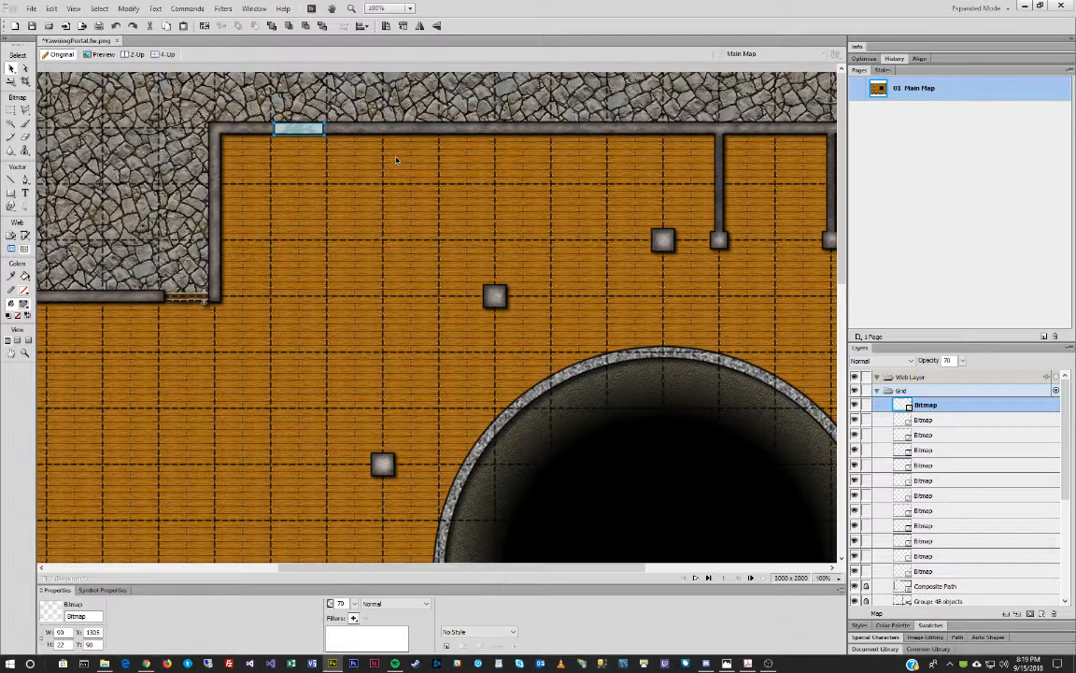
key("ctrl+v")
key("shift+Right")
key("shift+Right")
key("shift+Right")
key("shift+Right")
key("shift+Right")
key("shift+Right")
key("shift+Right")
key("shift+Right")
key("shift+Right")
key("shift+Right")
key("shift+Right")
key("shift+Right")
key("shift+Right")
key("shift+Right")
key("shift+Right")
key("shift+Right")
key("shift+Right")
key("shift+Right")
key("shift+Right")
key("shift+Right")
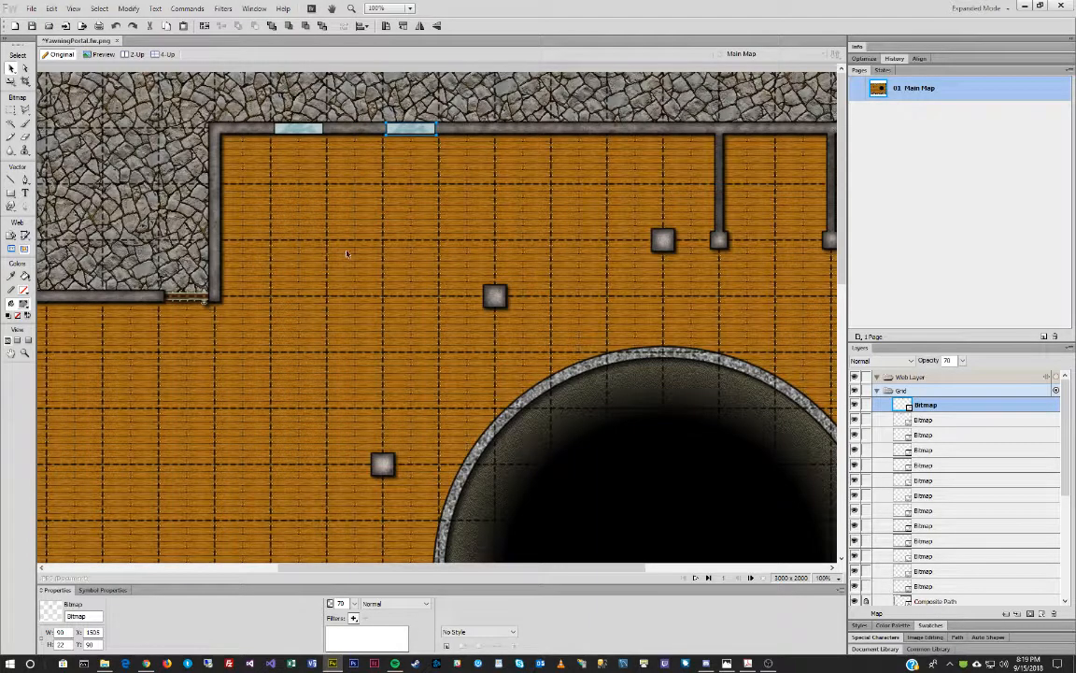
left_click_drag(480, 568, 211, 542)
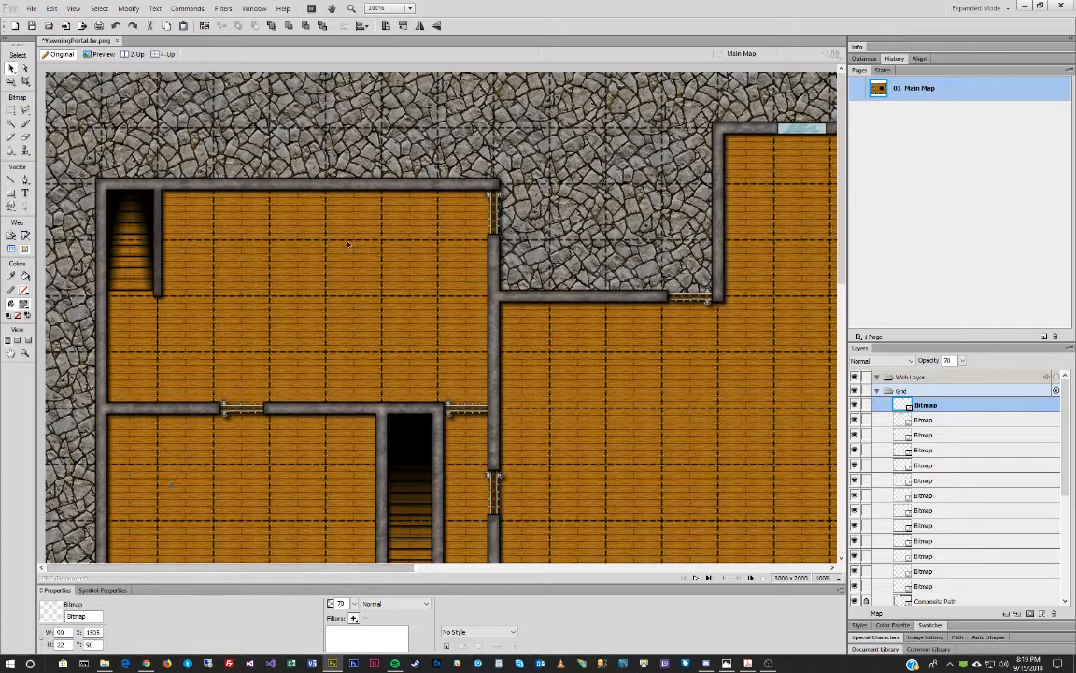
Copy a window pane to the west wall and rotate it 90° into the wall gap.
left_click(431, 145)
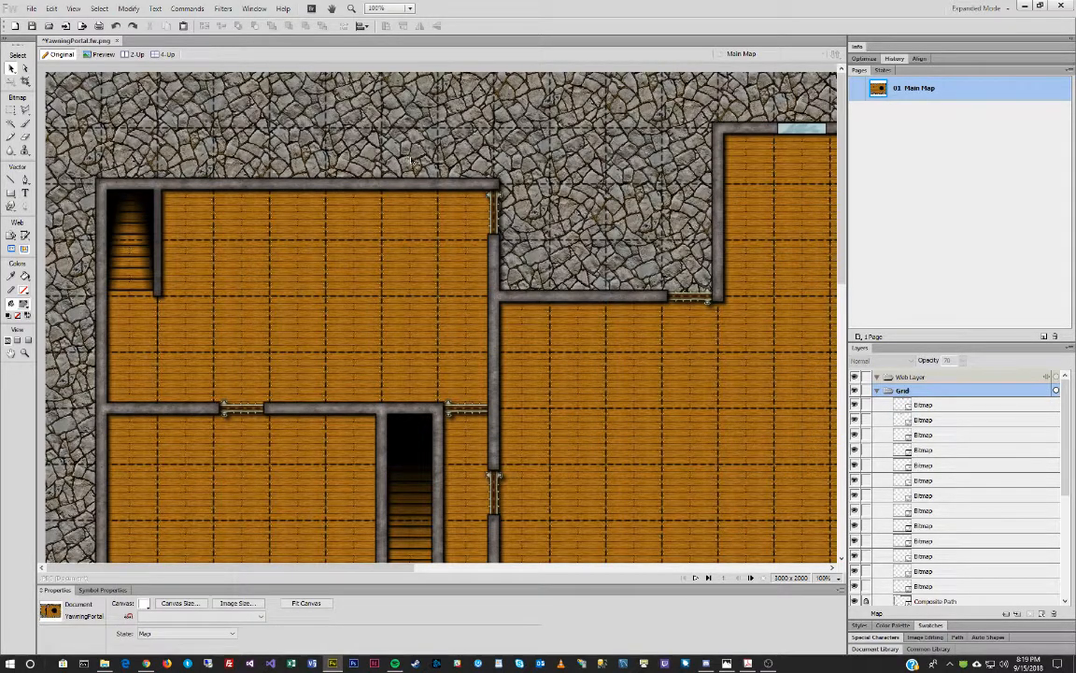
left_click(802, 128)
left_click_drag(791, 130, 401, 188)
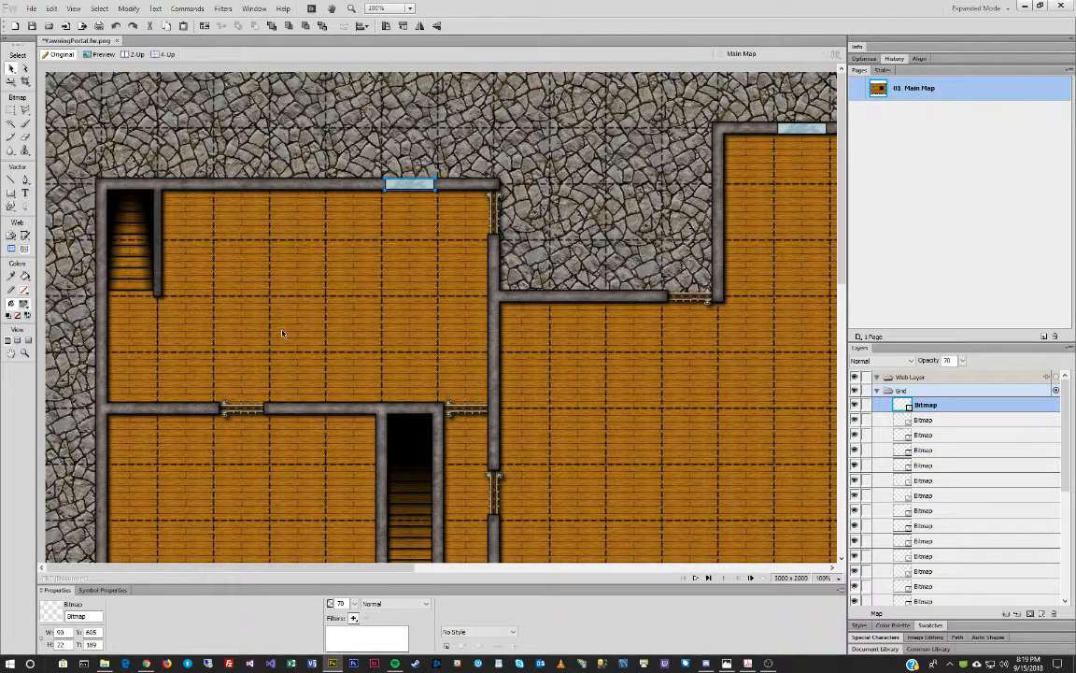
left_click_drag(426, 184, 120, 332)
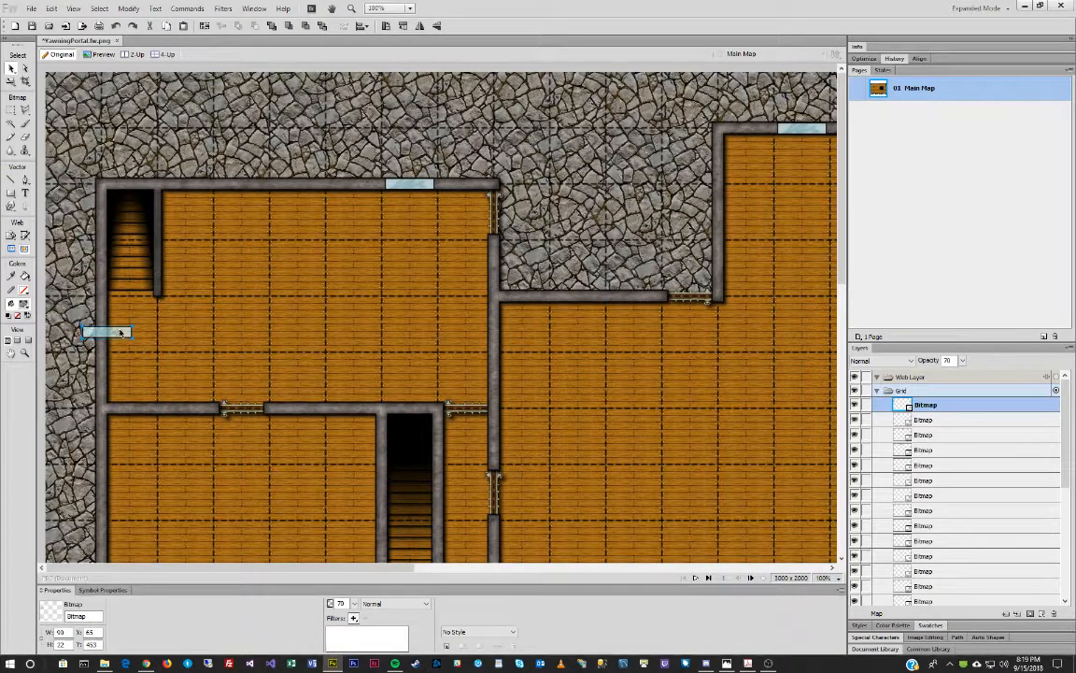
key("ctrl+shift+9")
key("shift+Down")
key("shift+Up")
key("shift+Up")
key("shift+Left")
key("Up")
key("Up")
key("Up")
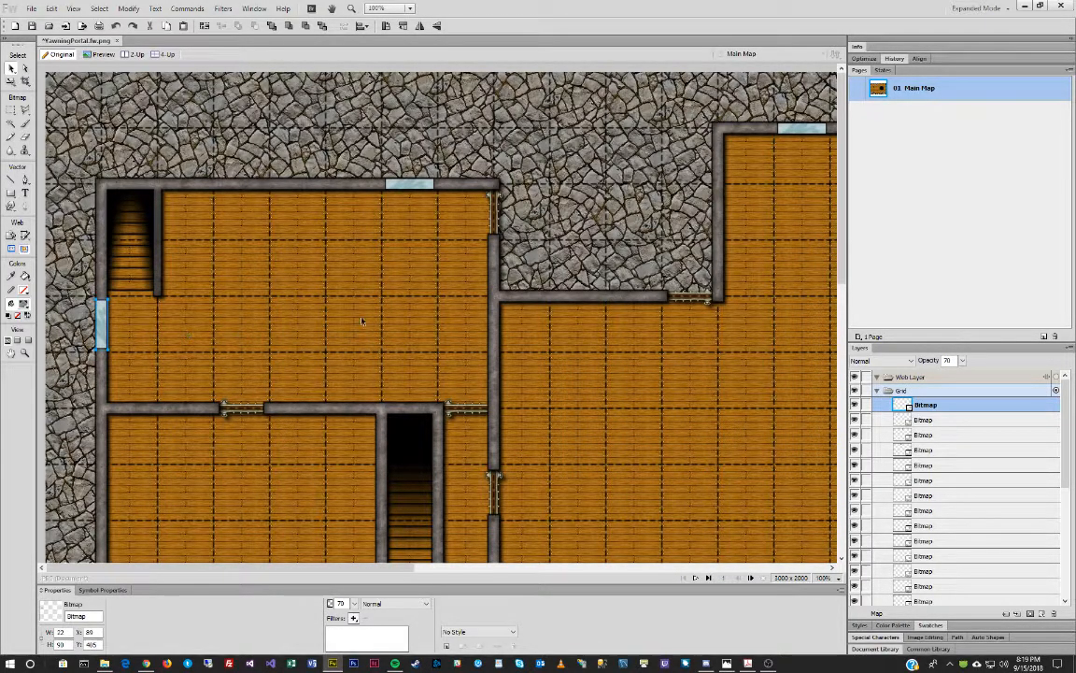
Move the window copy further down the west wall and deselect it.
scroll(364, 319, "down", 3)
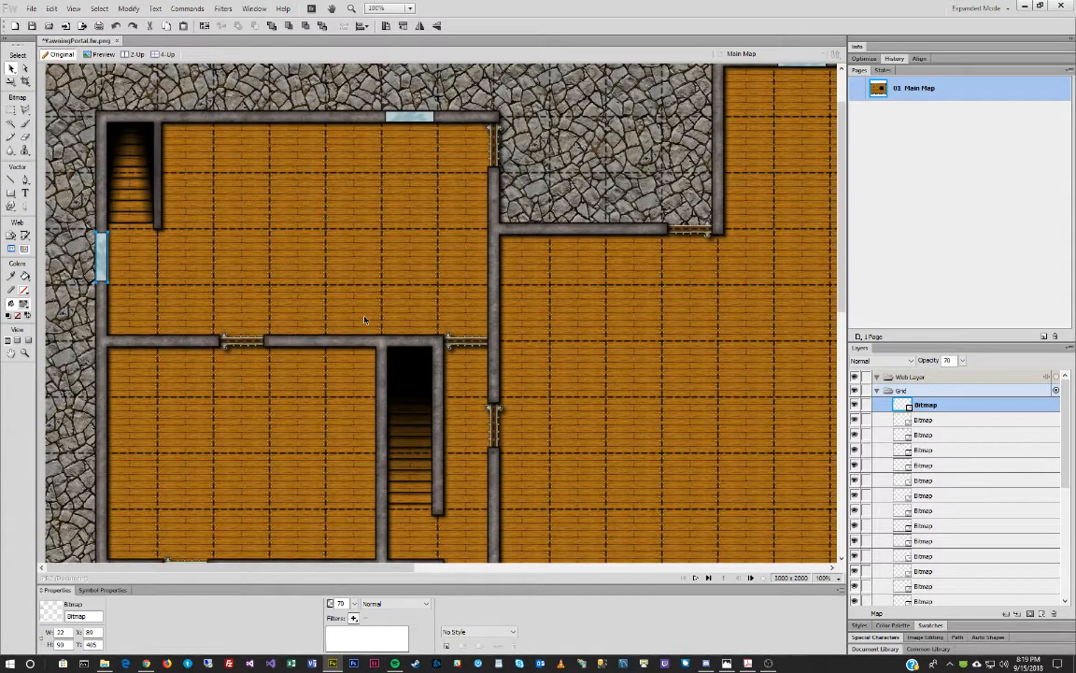
scroll(364, 319, "down", 6)
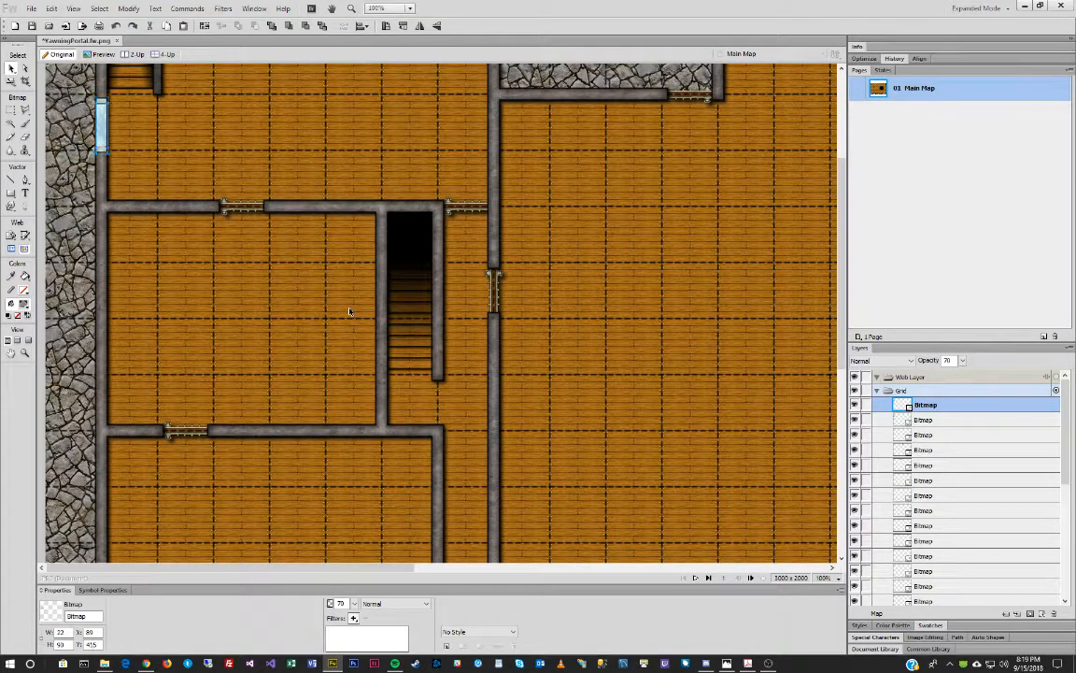
key("shift+Down")
key("shift+Down")
key("shift+Down")
key("shift+Down")
key("shift+Down")
key("shift+Down")
key("shift+Down")
key("shift+Down")
key("shift+Down")
key("shift+Down")
key("shift+Down")
key("shift+Down")
key("shift+Down")
key("shift+Down")
key("shift+Down")
key("shift+Down")
key("shift+Down")
key("shift+Down")
key("shift+Down")
key("shift+Down")
key("shift+Down")
key("shift+Down")
key("shift+Down")
key("shift+Down")
key("shift+Down")
key("shift+Down")
key("shift+Down")
key("shift+Down")
key("shift+Down")
key("shift+Down")
key("shift+Down")
key("shift+Down")
key("shift+Down")
key("shift+Down")
key("shift+Down")
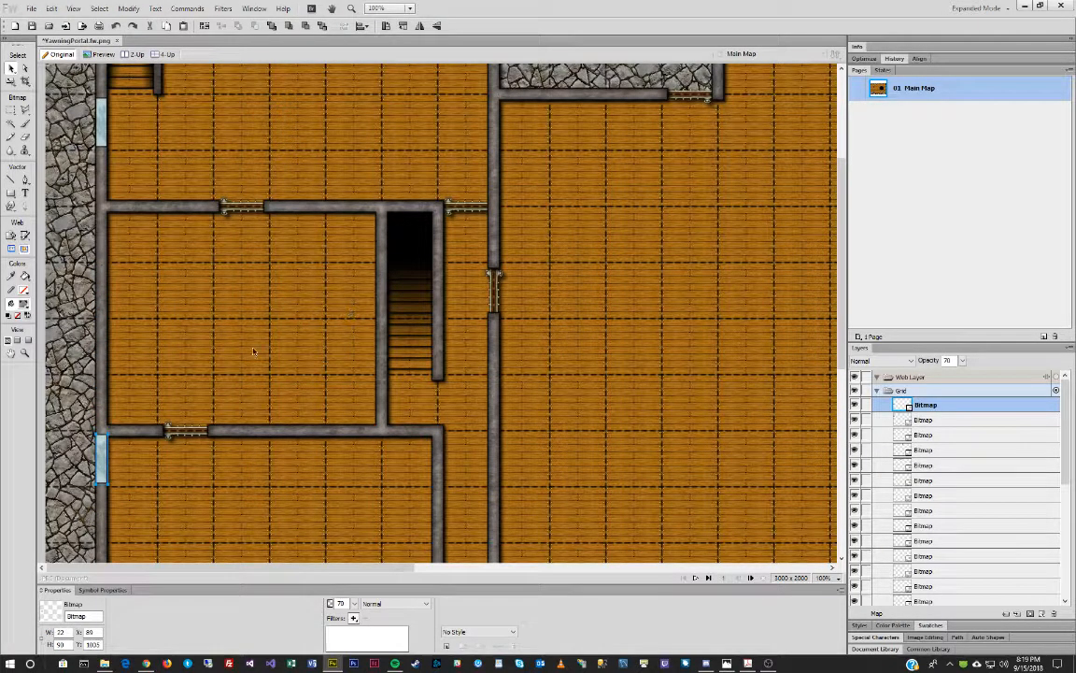
scroll(266, 339, "down", 13)
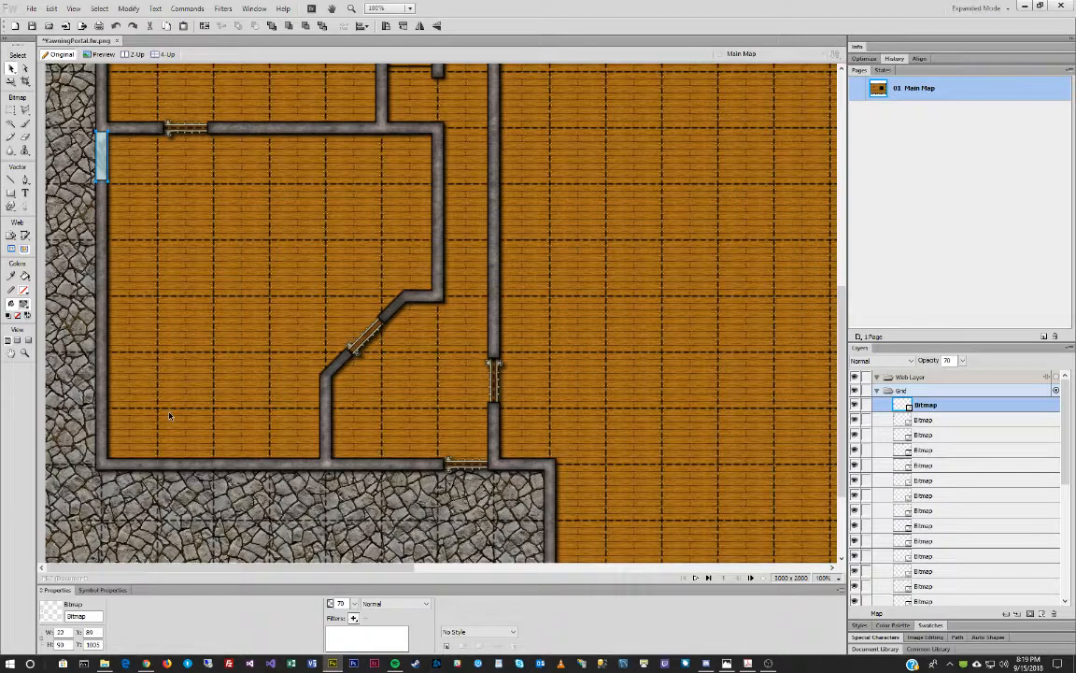
key("ctrl+d")
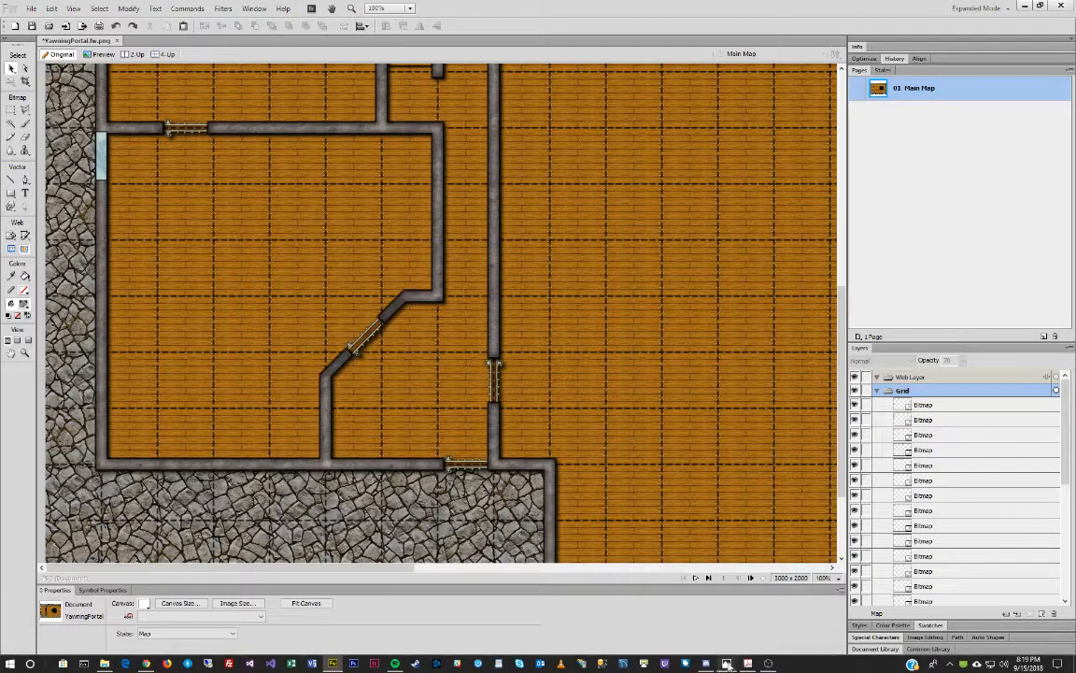
left_click_drag(0, 99, 523, 95)
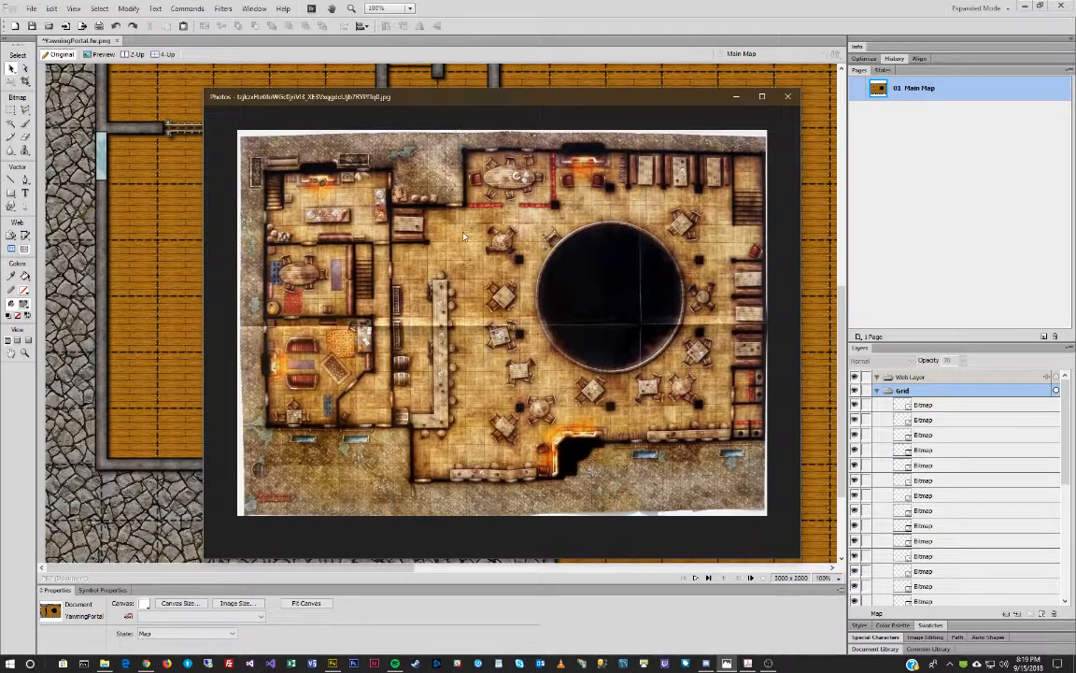
left_click(449, 119)
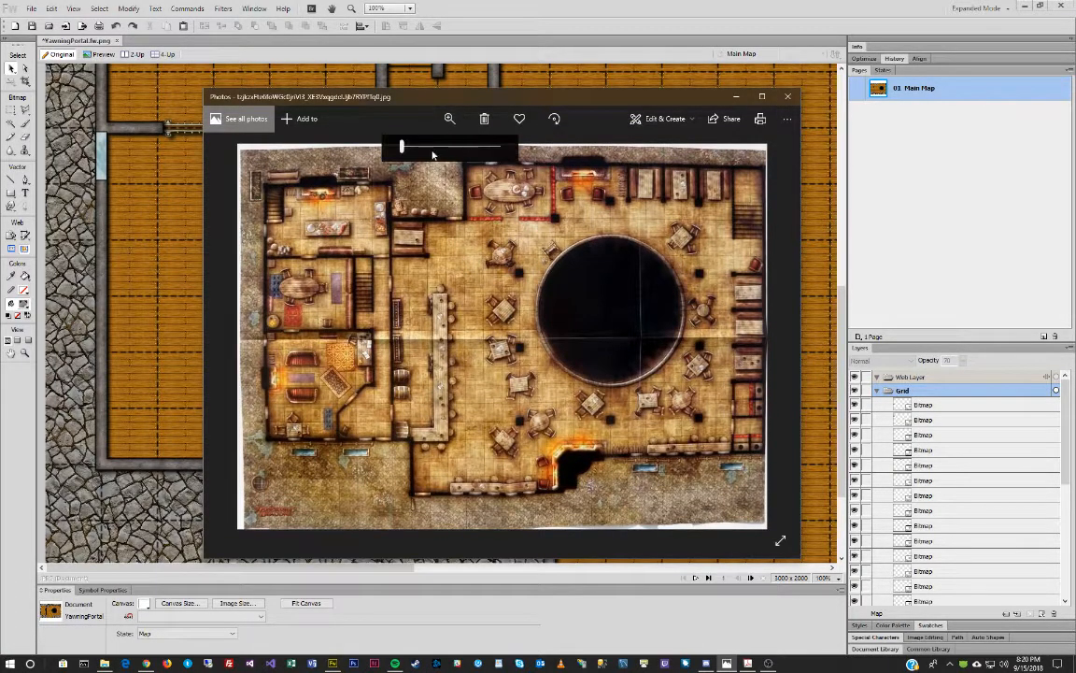
left_click(456, 146)
left_click_drag(246, 491, 693, 324)
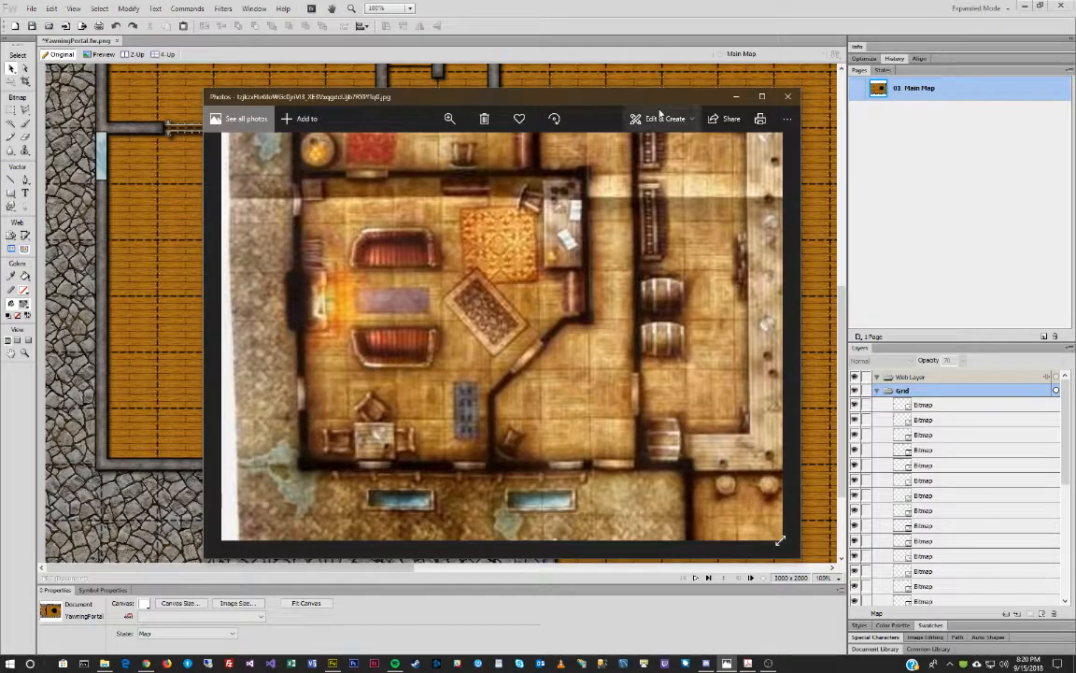
left_click(736, 97)
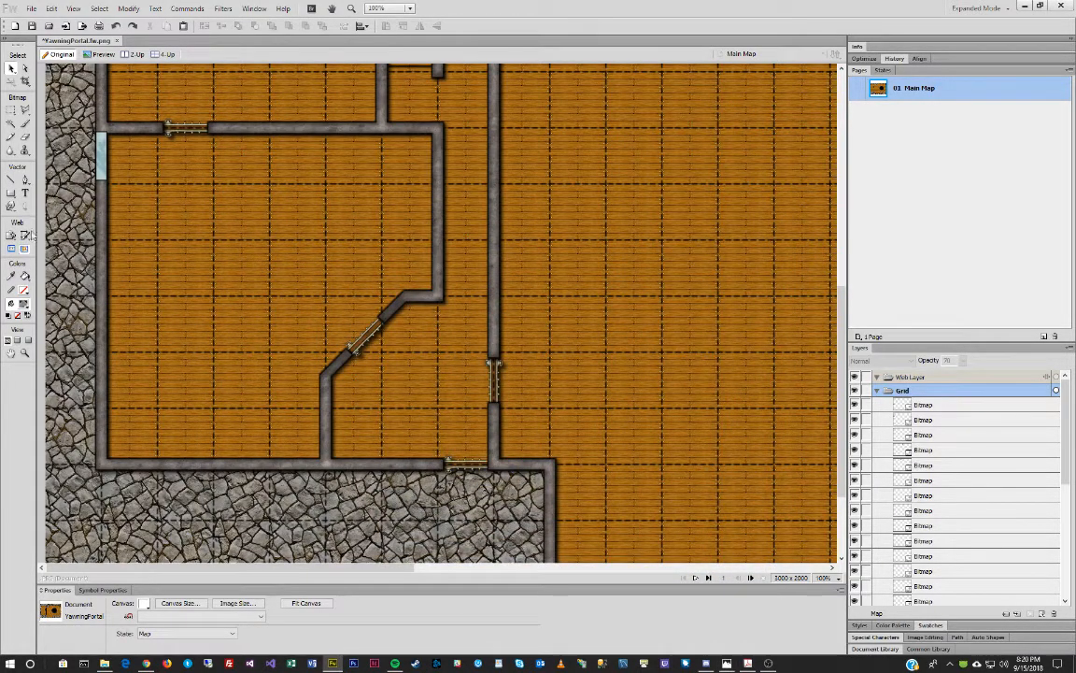
Set the lower left-wall window's height to 80 px and nudge it down 2 px.
left_click(104, 155)
double_click(62, 645)
type("8")
key("Return")
key("Down")
key("Down")
key("Down")
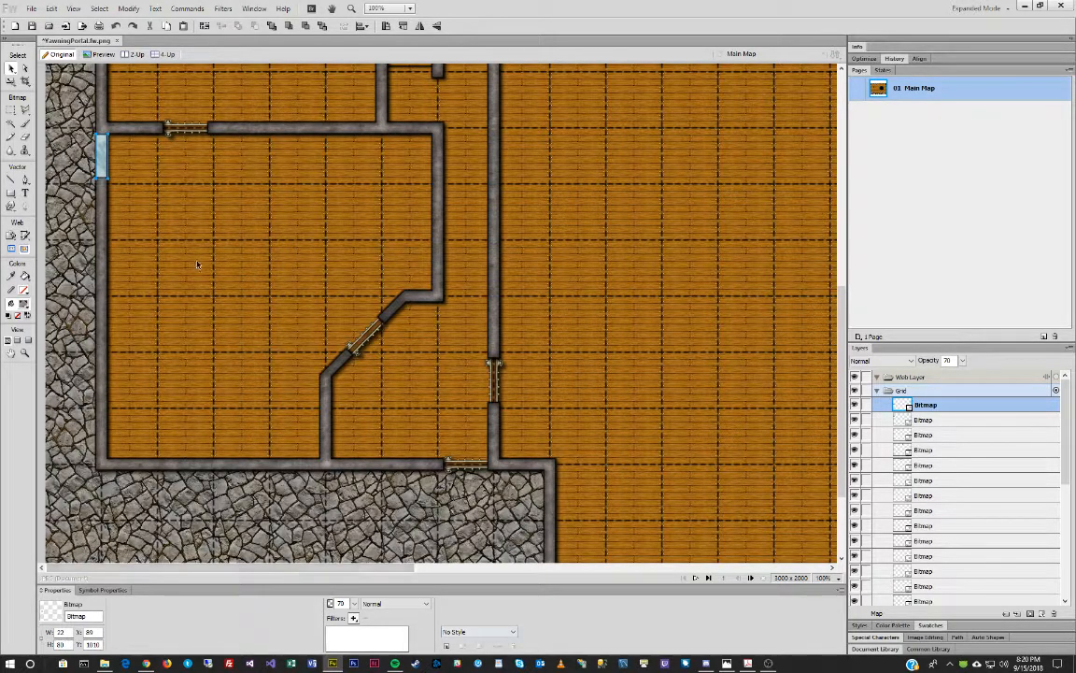
key("ctrl+d")
Give the upper left-wall window an 80 px height and nudge it down 2 px.
scroll(177, 259, "up", 5)
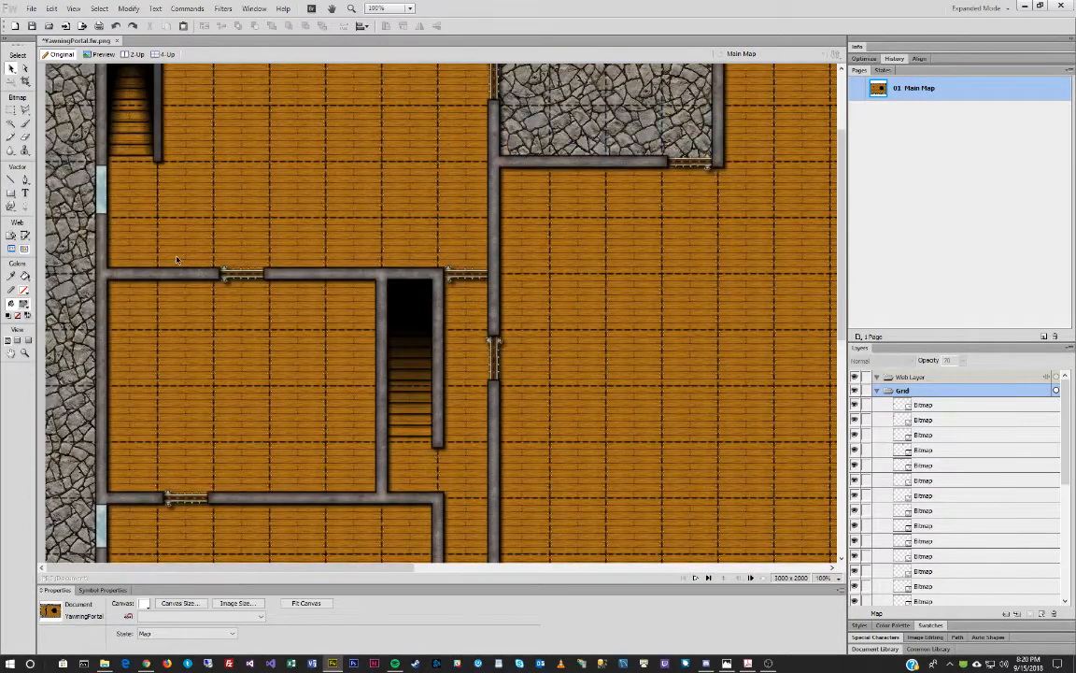
scroll(178, 260, "up", 2)
left_click(98, 322)
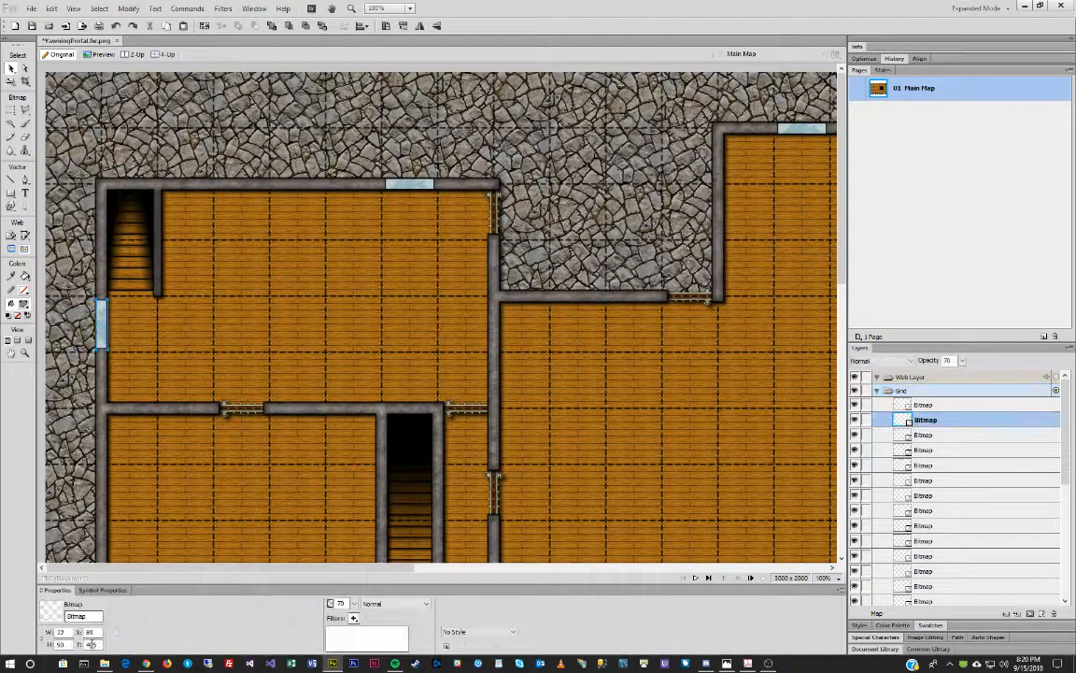
double_click(62, 645)
type("80")
key("Return")
key("Down")
key("Down")
Set the top-wall window's width to 80 px and nudge it slightly right.
left_click(417, 189)
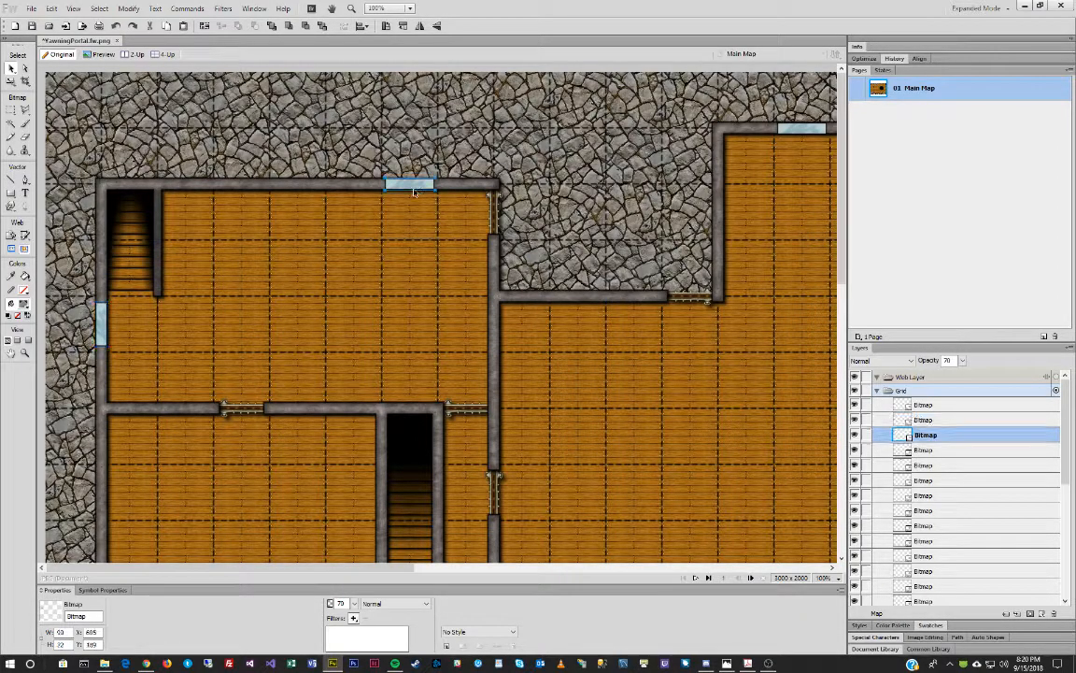
double_click(61, 632)
type("80")
key("Return")
key("Right")
key("Right")
key("Right")
key("Right")
key("Right")
left_click_drag(374, 568, 787, 568)
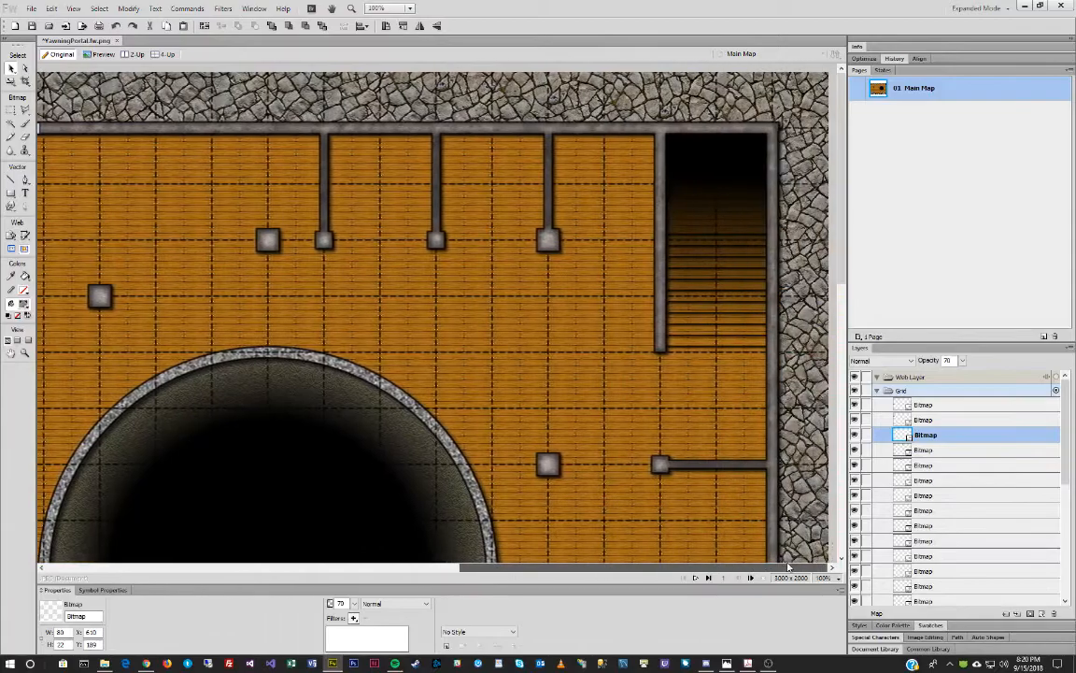
scroll(454, 339, "down", 8)
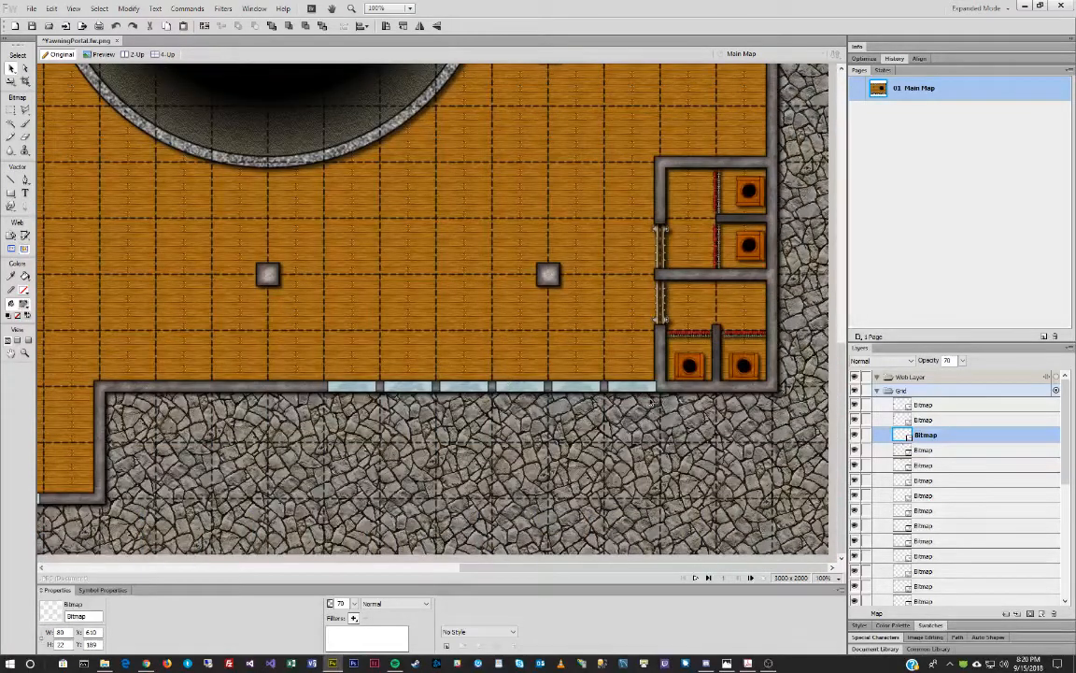
Make the rightmost bottom-wall window 80 px wide and shift it 10 px right.
left_click(647, 389)
double_click(71, 632)
type("80")
key("Return")
key("Left")
key("Left")
key("Left")
key("Left")
key("Right")
key("Right")
key("Right")
key("Right")
key("Right")
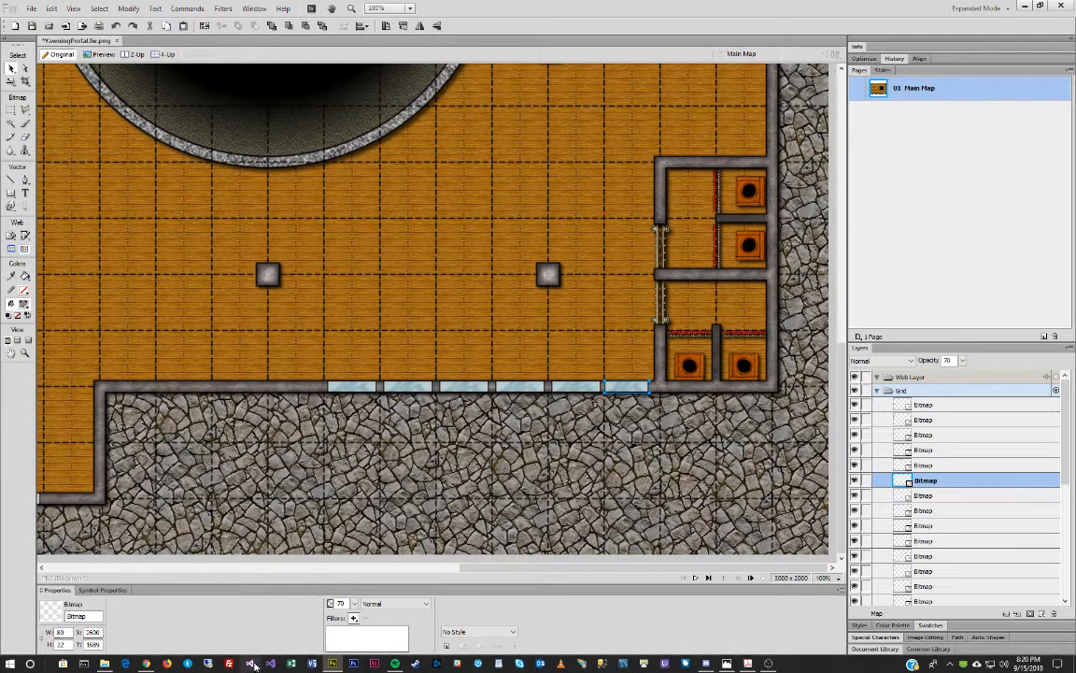
key("Right")
key("Right")
key("Right")
key("Right")
key("Right")
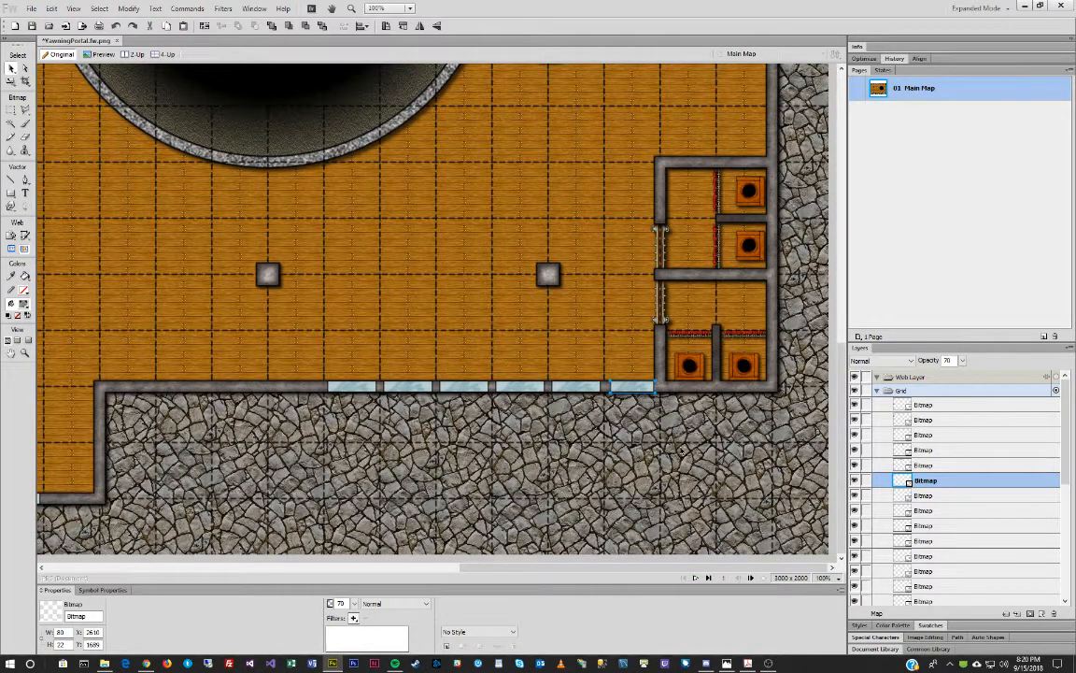
left_click(682, 451)
Check each bottom-wall window, then marquee-select all five and nudge them slightly right.
left_click(581, 388)
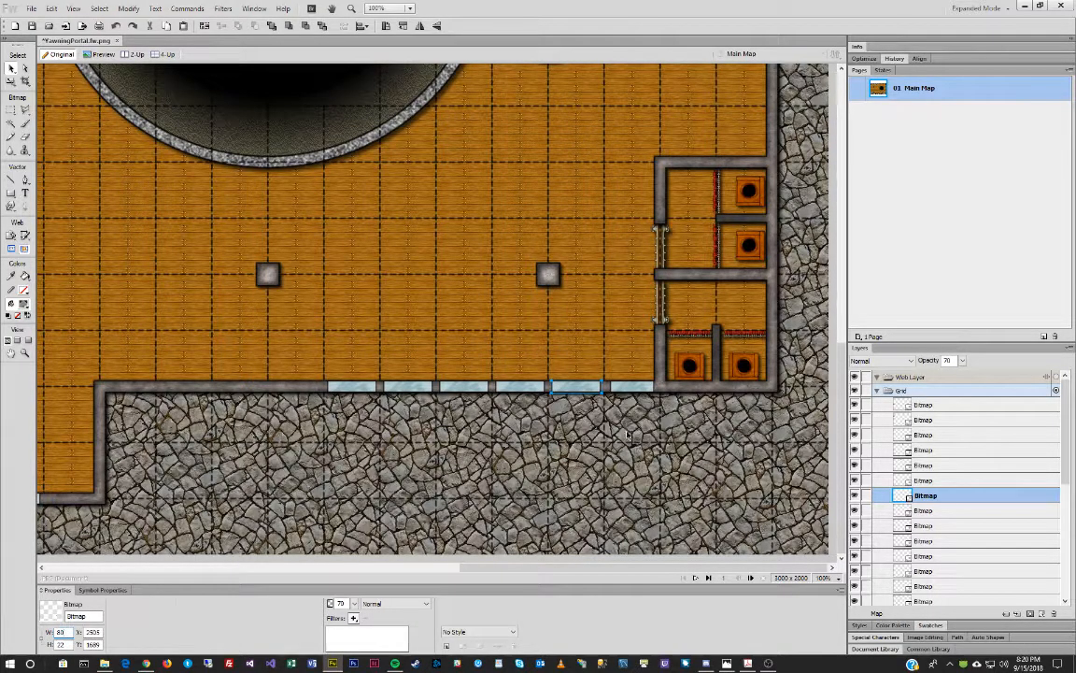
left_click(519, 387)
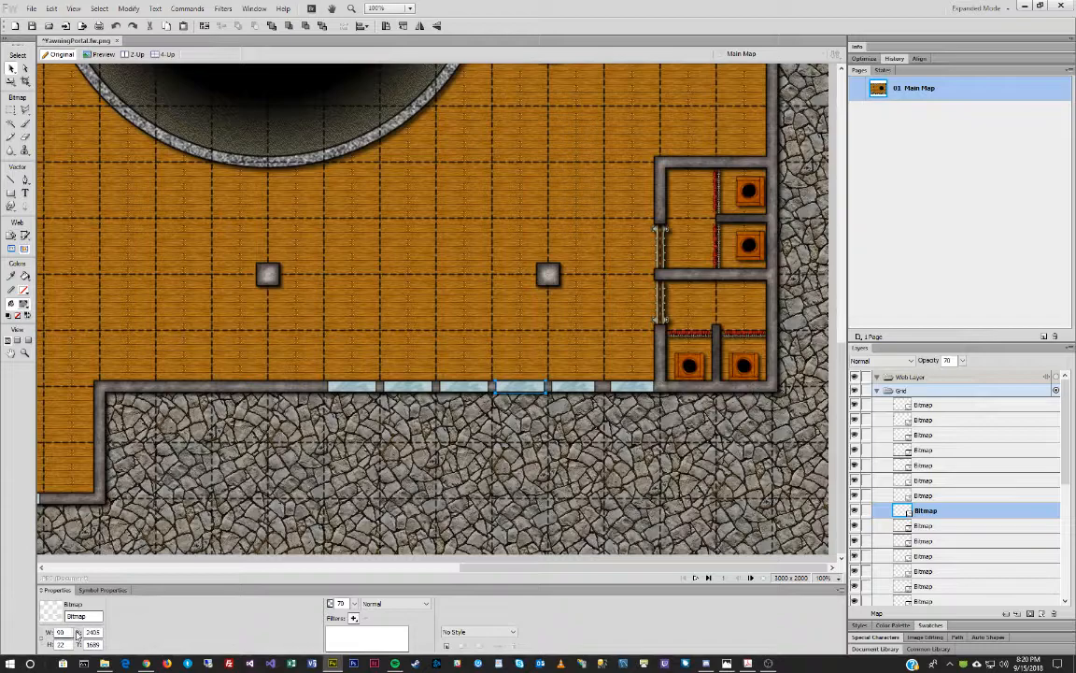
left_click(465, 387)
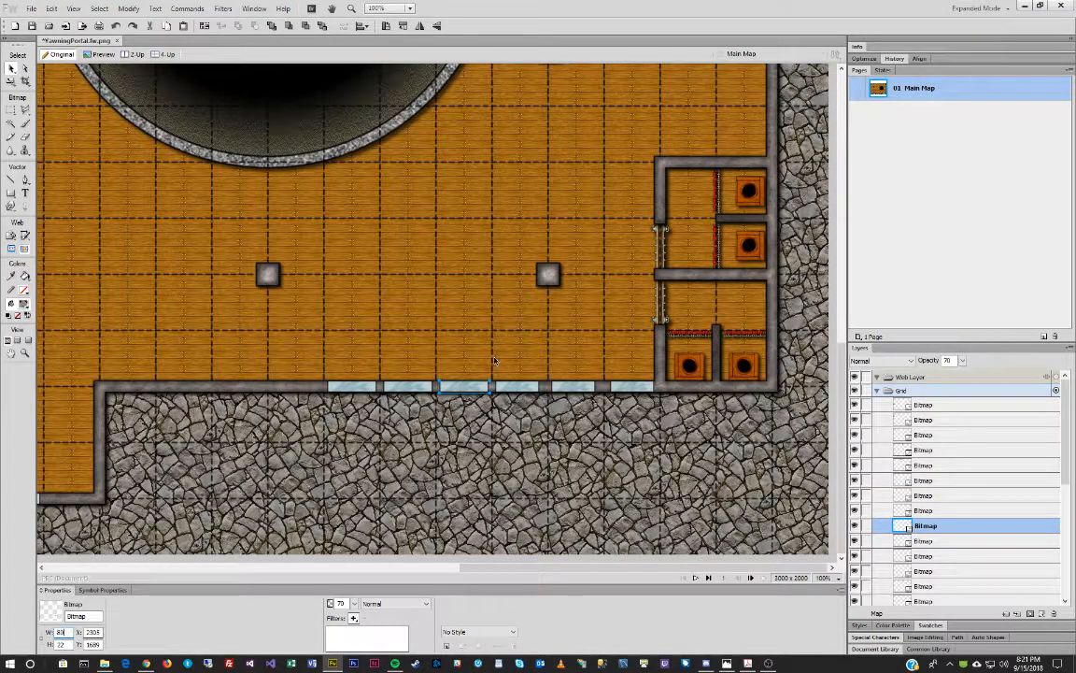
left_click(414, 387)
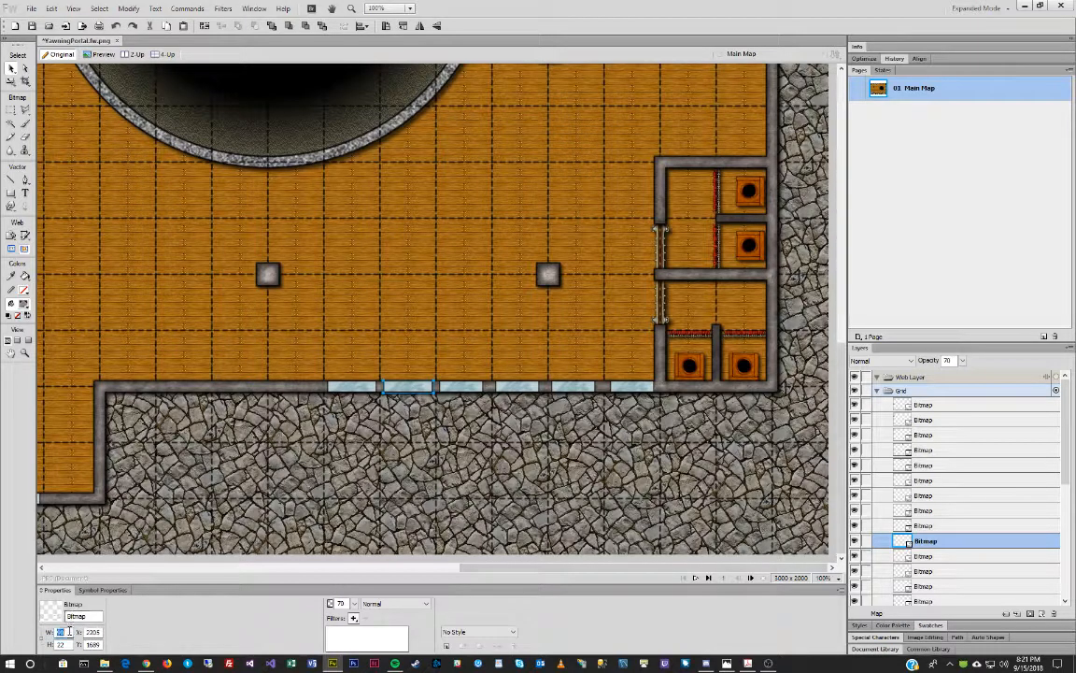
left_click(353, 387)
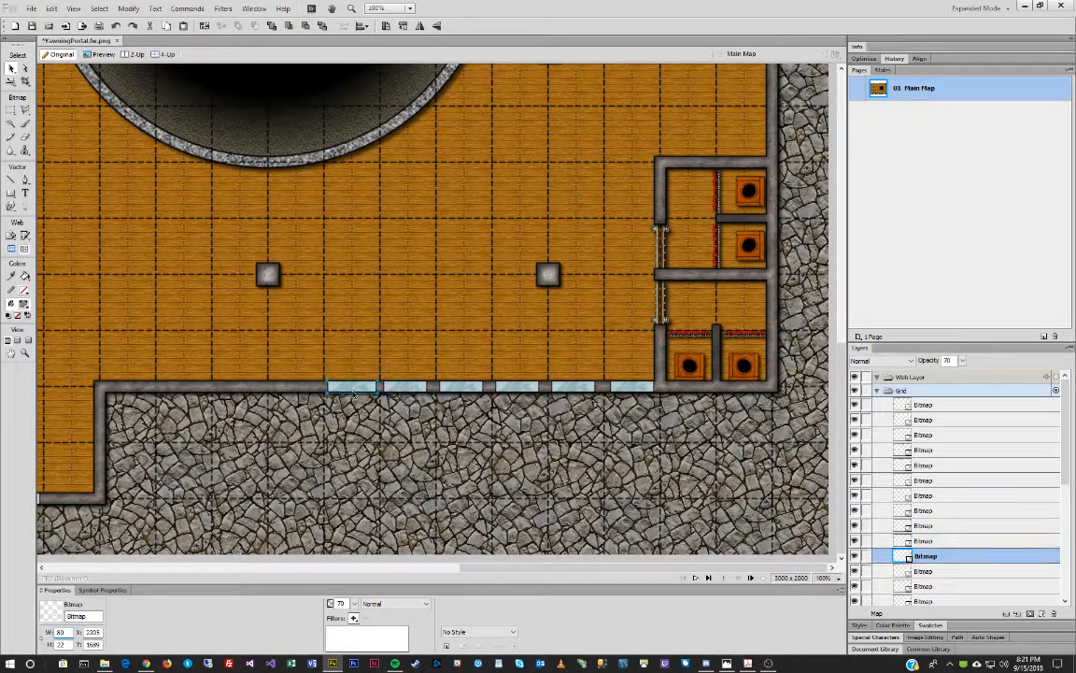
double_click(60, 633)
left_click_drag(345, 409, 578, 353)
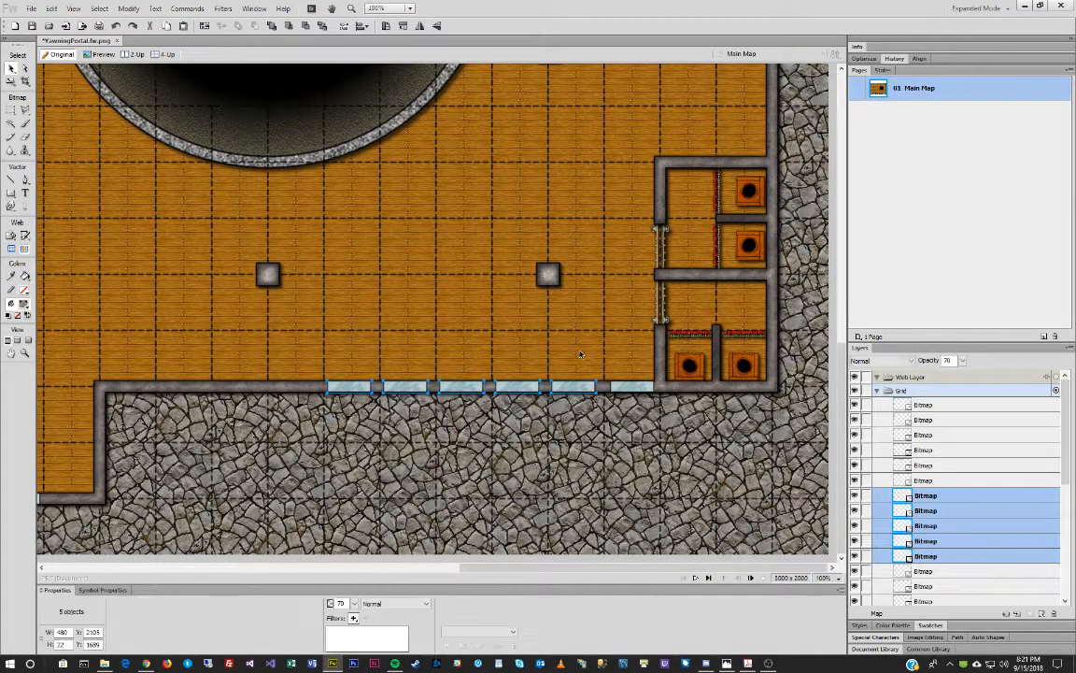
key("Right")
key("Right")
key("Right")
key("Right")
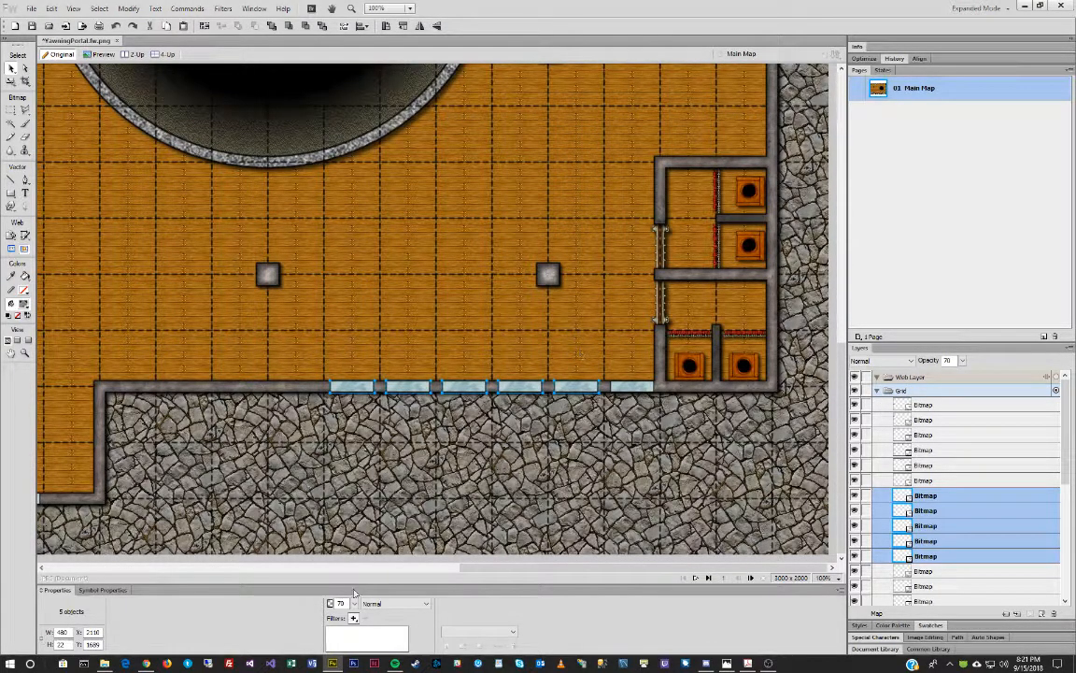
left_click(402, 468)
Enter 80 px widths for the first four windows along the lower wall.
left_click_drag(517, 568, 334, 562)
left_click(188, 498)
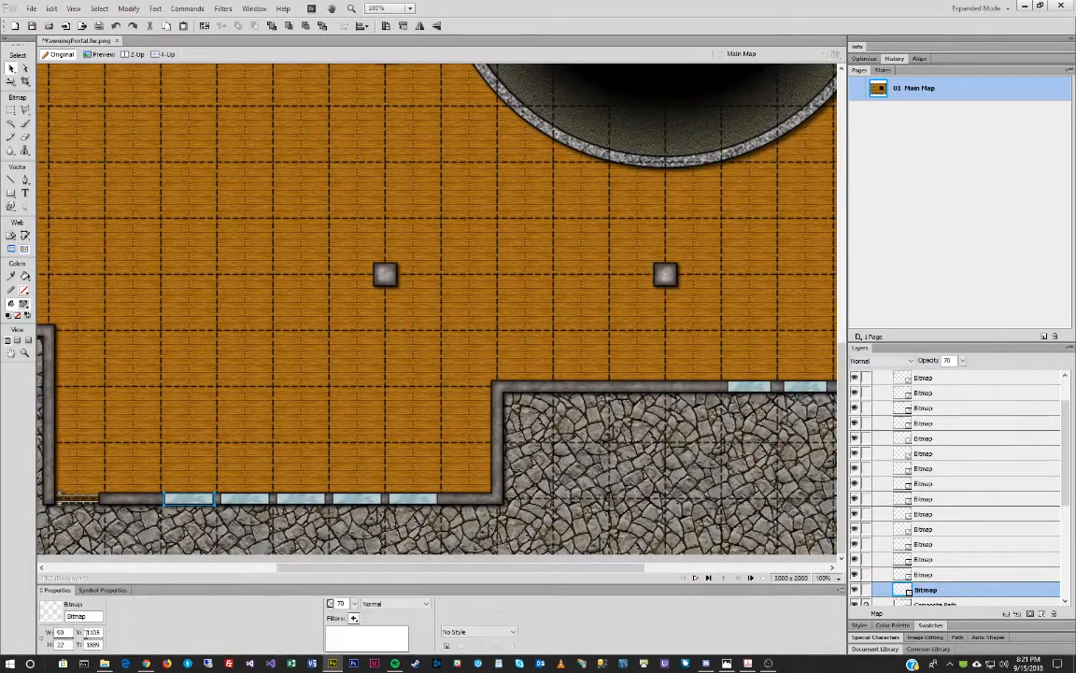
double_click(66, 633)
left_click(239, 498)
double_click(65, 634)
type("80")
left_click(304, 499)
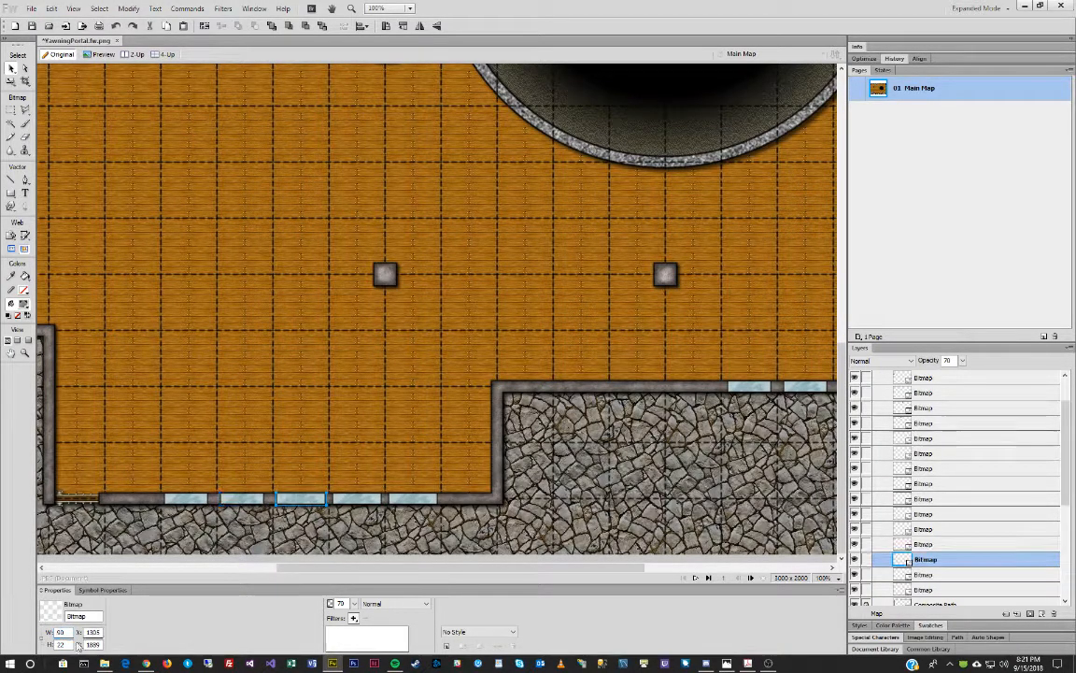
left_click(376, 498)
type("80")
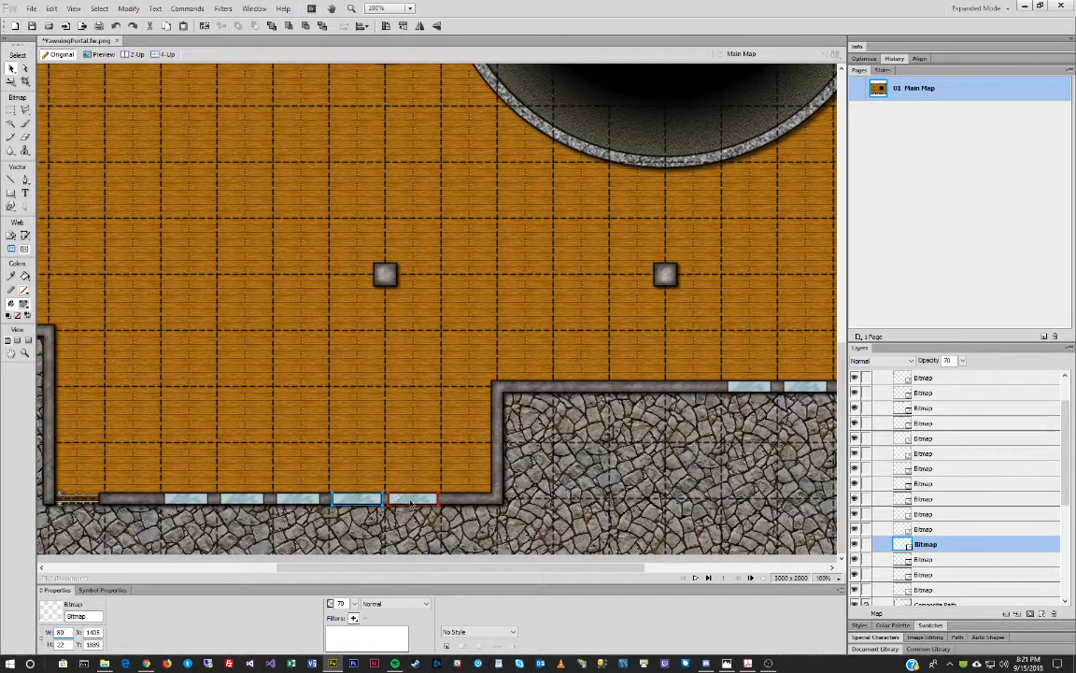
Give the fifth window an 80 px width, then shift all five right 2 px to X 1110.
left_click(413, 498)
double_click(63, 634)
type("80")
key("Return")
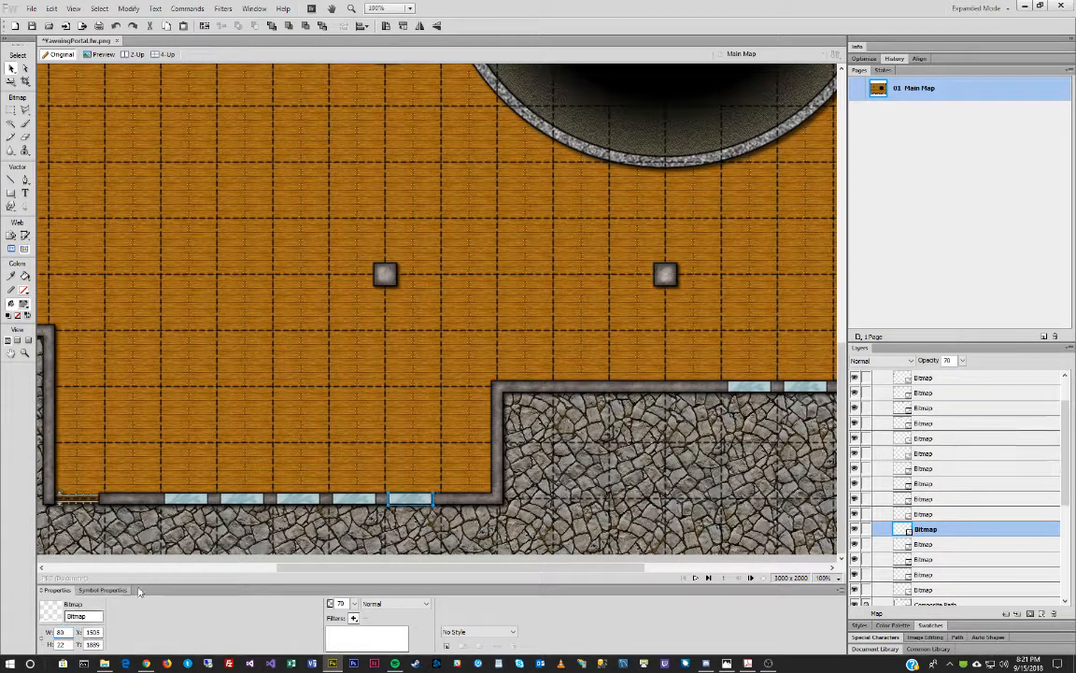
left_click_drag(181, 528, 428, 449)
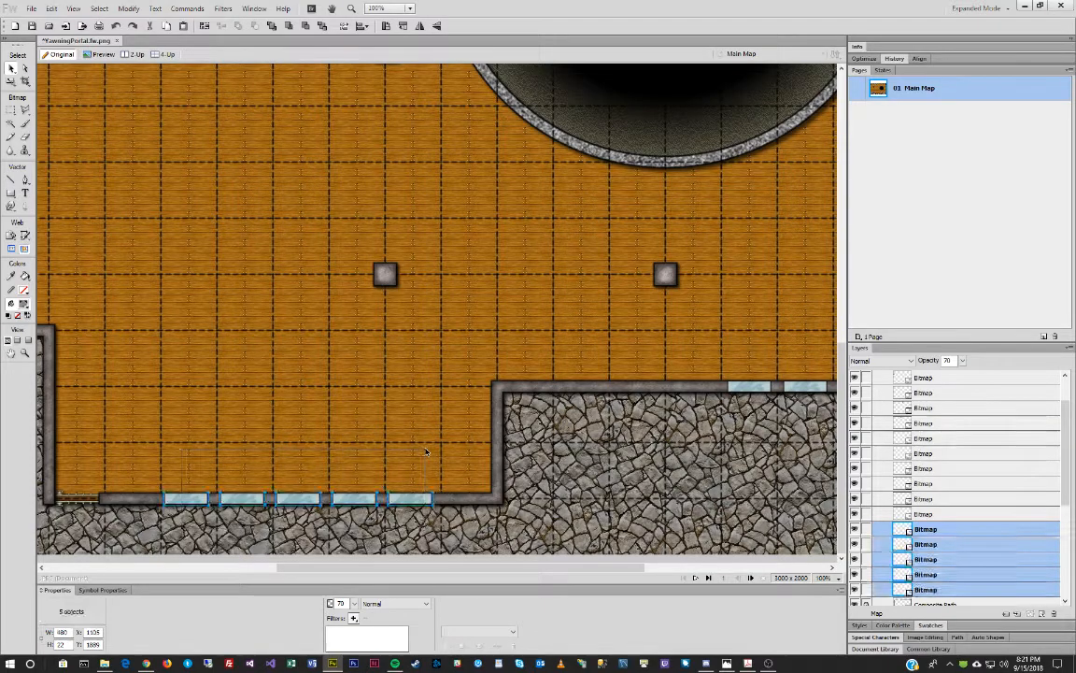
key("Right")
key("Right")
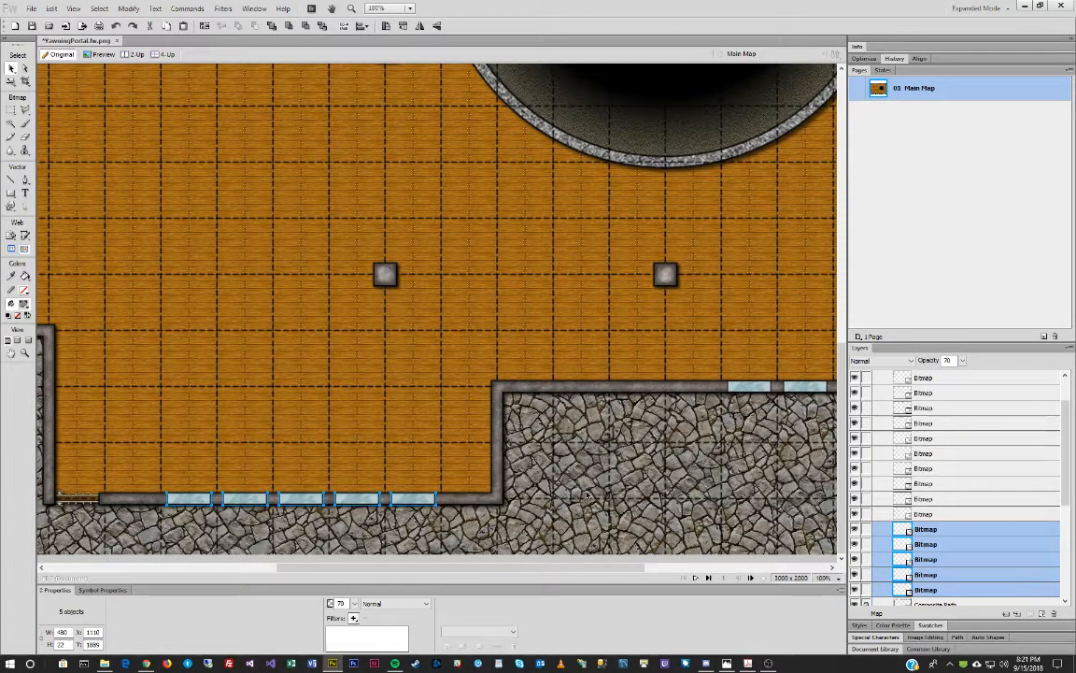
left_click_drag(494, 570, 257, 567)
Move the upper left-wall window down, rotate it 90° CW, and seat it on the bottom wall at X 210.
scroll(214, 396, "up", 8)
scroll(214, 398, "up", 5)
left_click(101, 251)
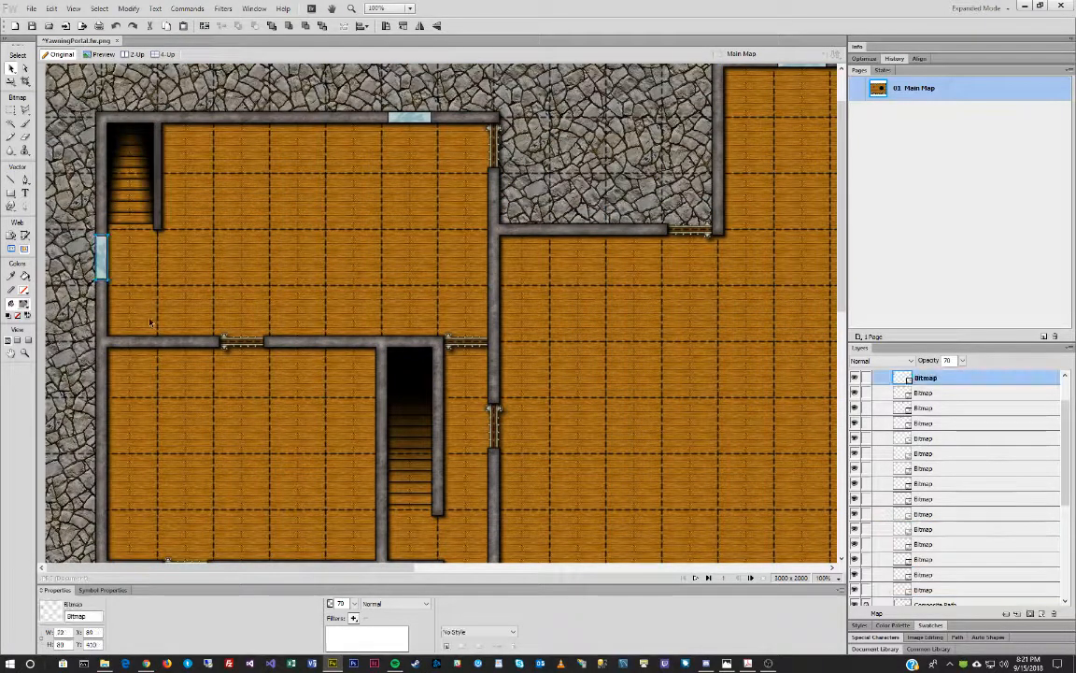
scroll(196, 379, "down", 3)
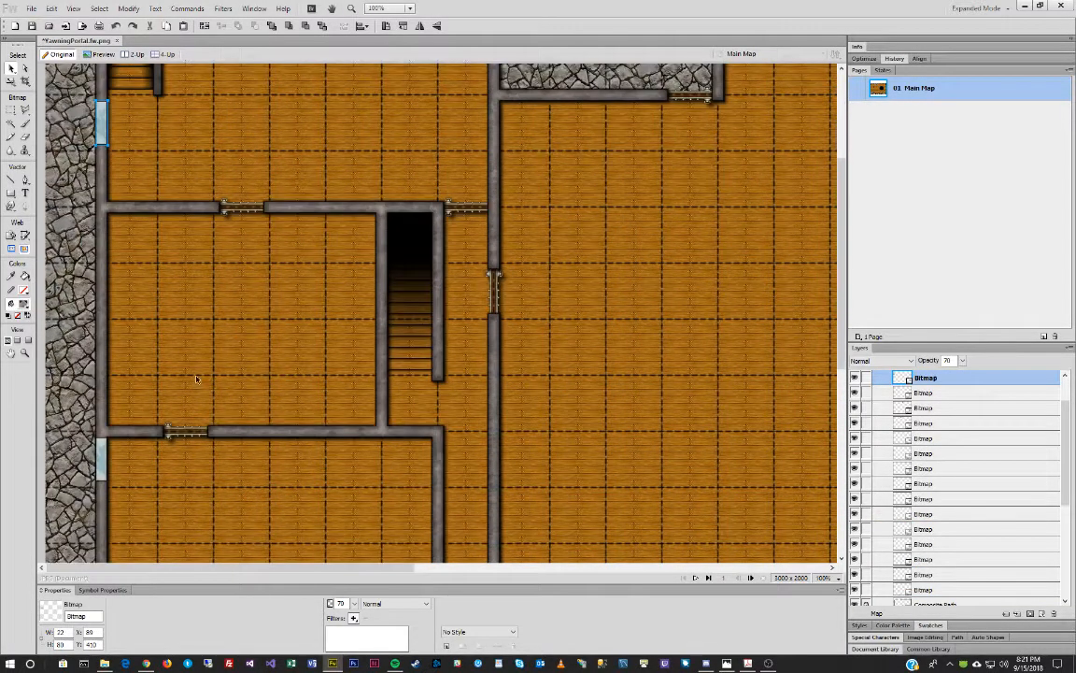
scroll(196, 378, "down", 3)
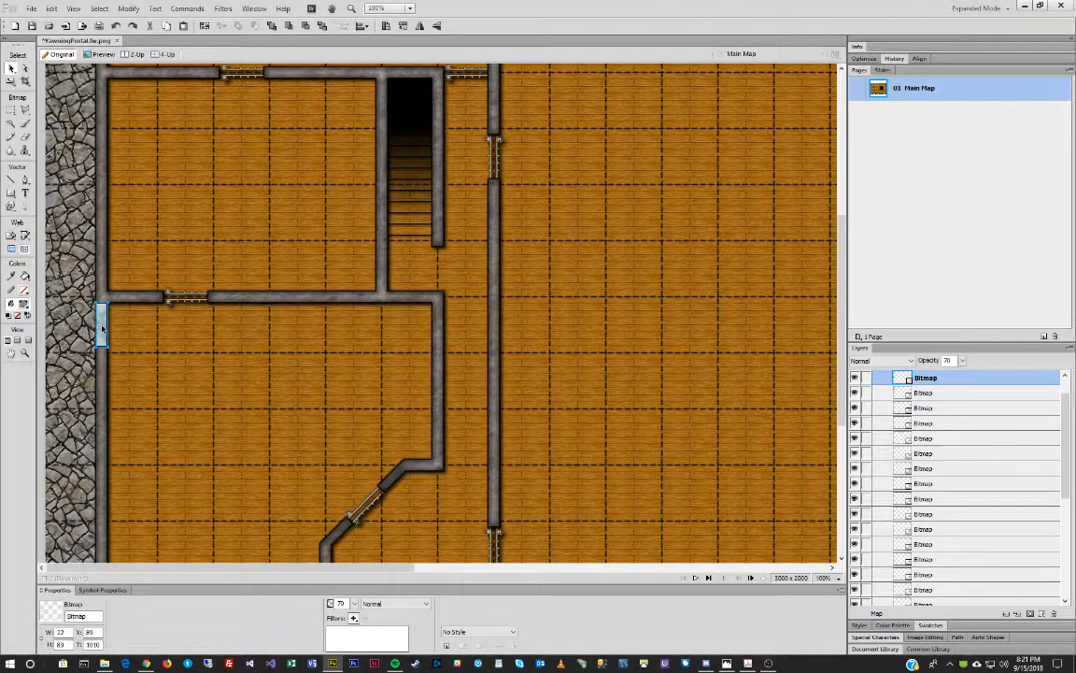
scroll(297, 373, "down", 4)
key("shift+Down")
key("shift+Down")
key("shift+Down")
key("shift+Down")
key("shift+Down")
key("shift+Down")
key("shift+Down")
key("shift+Down")
key("shift+Down")
key("shift+Down")
key("shift+Down")
key("shift+Down")
key("shift+Down")
key("shift+Down")
key("shift+Down")
key("shift+Down")
key("shift+Down")
key("shift+Down")
key("shift+Down")
key("shift+Down")
key("Down")
key("Down")
key("Down")
key("Down")
key("Down")
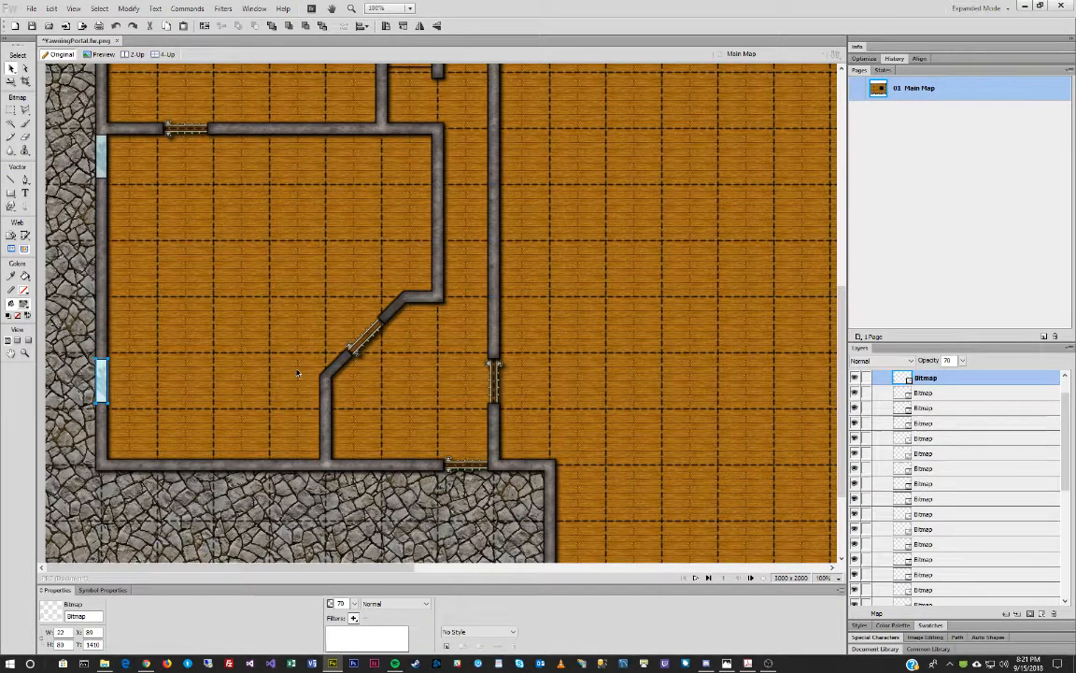
key("ctrl+9")
key("shift+Right")
key("shift+Right")
key("shift+Right")
key("shift+Right")
key("shift+Right")
key("shift+Right")
key("shift+Right")
key("shift+Right")
key("shift+Right")
key("shift+Right")
key("shift+Right")
key("shift+Right")
key("shift+Right")
key("shift+Right")
key("shift+Right")
key("shift+Down")
key("shift+Down")
key("shift+Down")
key("shift+Down")
key("shift+Down")
key("shift+Down")
key("shift+Down")
key("shift+Down")
key("shift+Down")
key("shift+Down")
key("shift+Down")
key("shift+Down")
key("shift+Down")
key("shift+Down")
key("shift+Down")
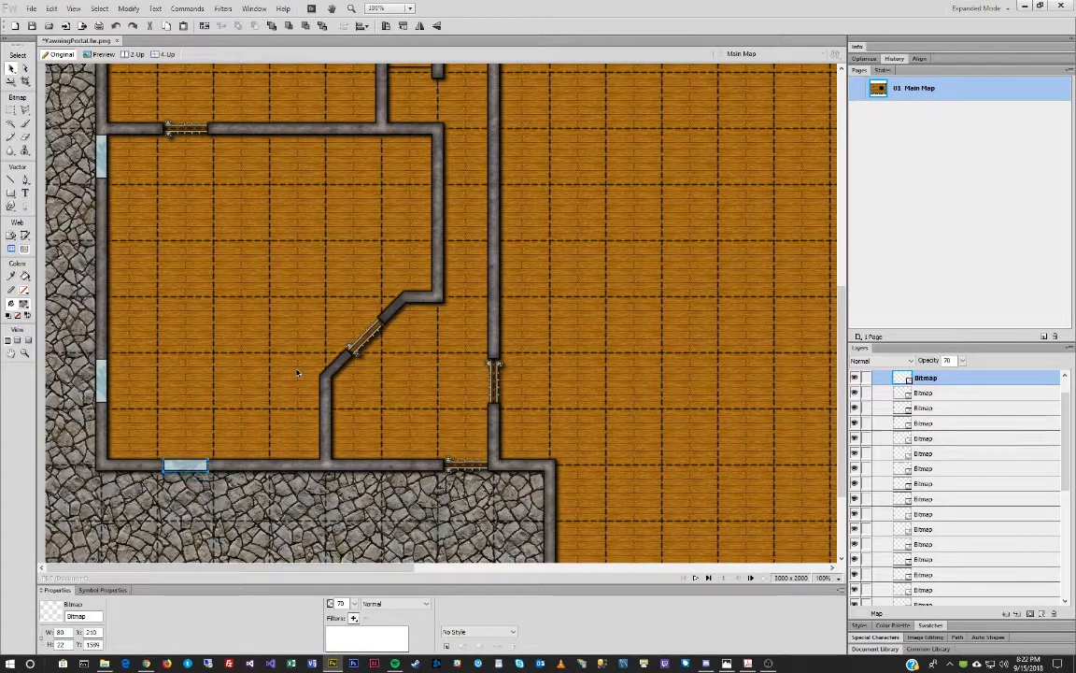
key("Down")
Clone the window twice along the bottom wall to X 410 and 610, then zoom out.
key("ctrl+shift+d")
key("shift+Right")
key("shift+Right")
key("shift+Right")
key("shift+Right")
key("shift+Right")
key("shift+Right")
key("shift+Right")
key("shift+Right")
key("shift+Right")
key("shift+Right")
key("shift+Right")
key("shift+Right")
key("shift+Right")
key("shift+Right")
key("shift+Right")
key("shift+Right")
key("shift+Right")
key("shift+Right")
key("shift+Right")
key("shift+Right")
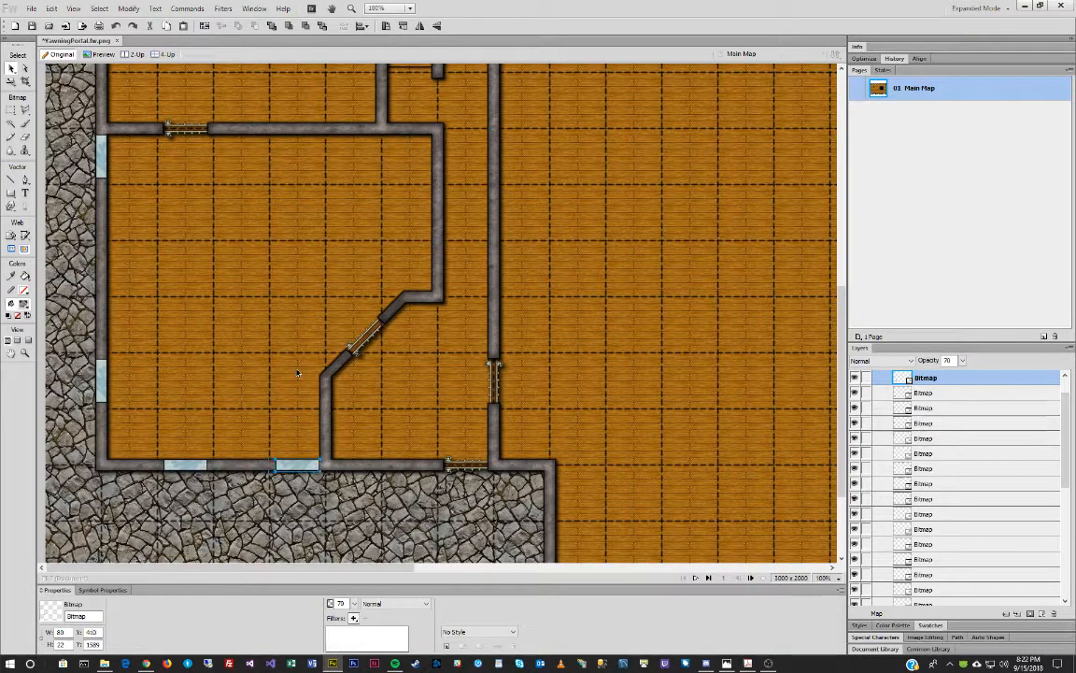
key("ctrl+shift+d")
key("shift+Right")
key("shift+Right")
key("shift+Right")
key("shift+Right")
key("shift+Right")
key("shift+Right")
key("shift+Right")
key("shift+Right")
key("shift+Right")
key("shift+Right")
key("shift+Right")
key("shift+Right")
key("shift+Right")
key("shift+Right")
key("shift+Right")
key("shift+Right")
key("shift+Right")
key("shift+Right")
key("shift+Right")
key("shift+Right")
key("z")
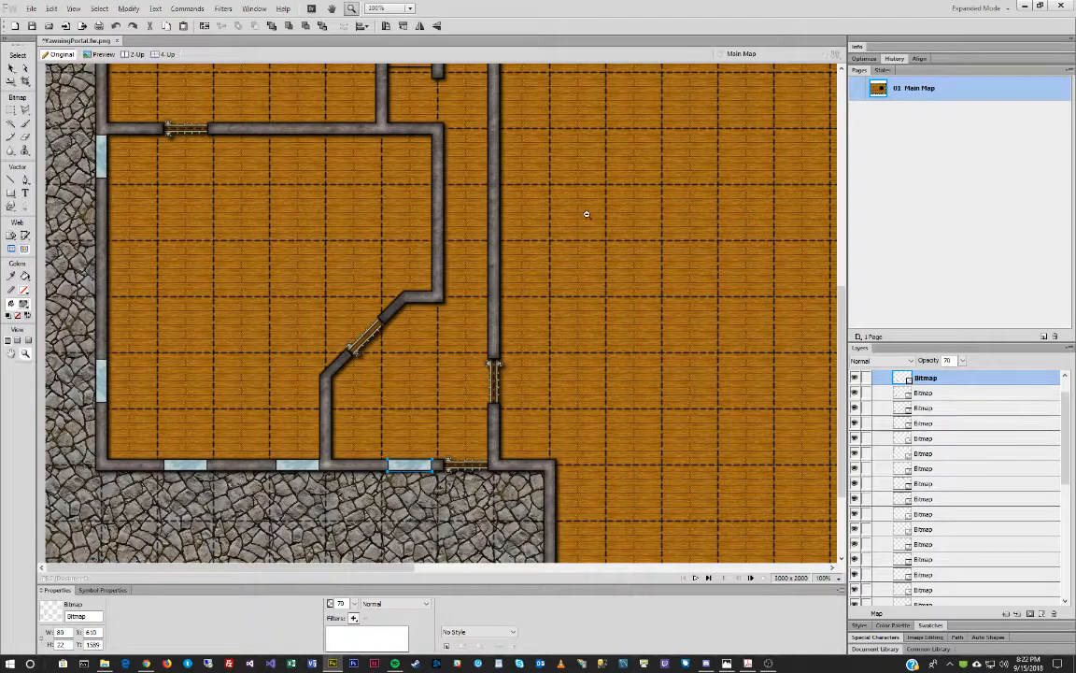
left_click(586, 214, "alt")
left_click(587, 214, "alt")
left_click(587, 214, "alt")
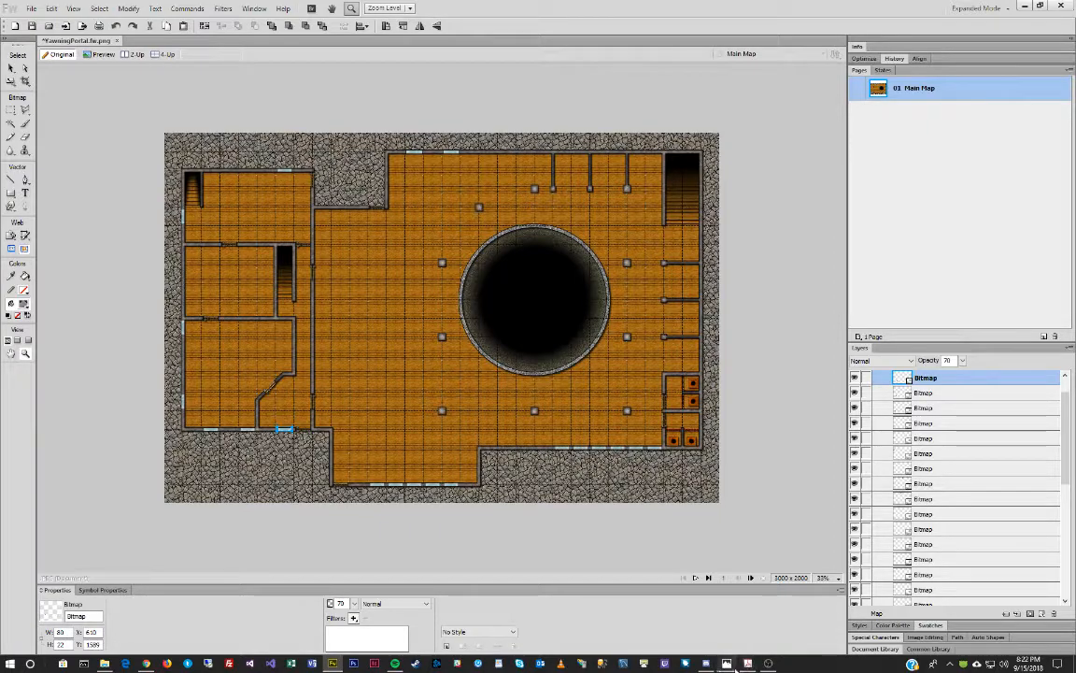
Bring up the Yawning Portal reference map picture in Photos.
left_click(727, 663)
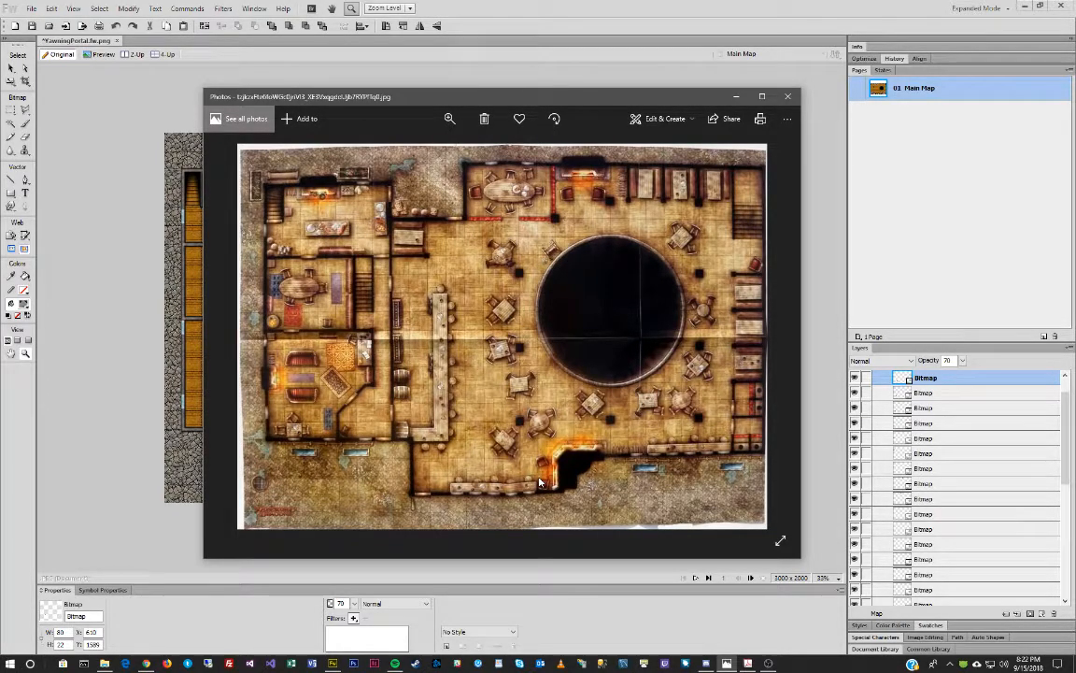
Browse to MapTiles > Decoration and preview Fireplace-Corner2_bg.png.
left_click(104, 664)
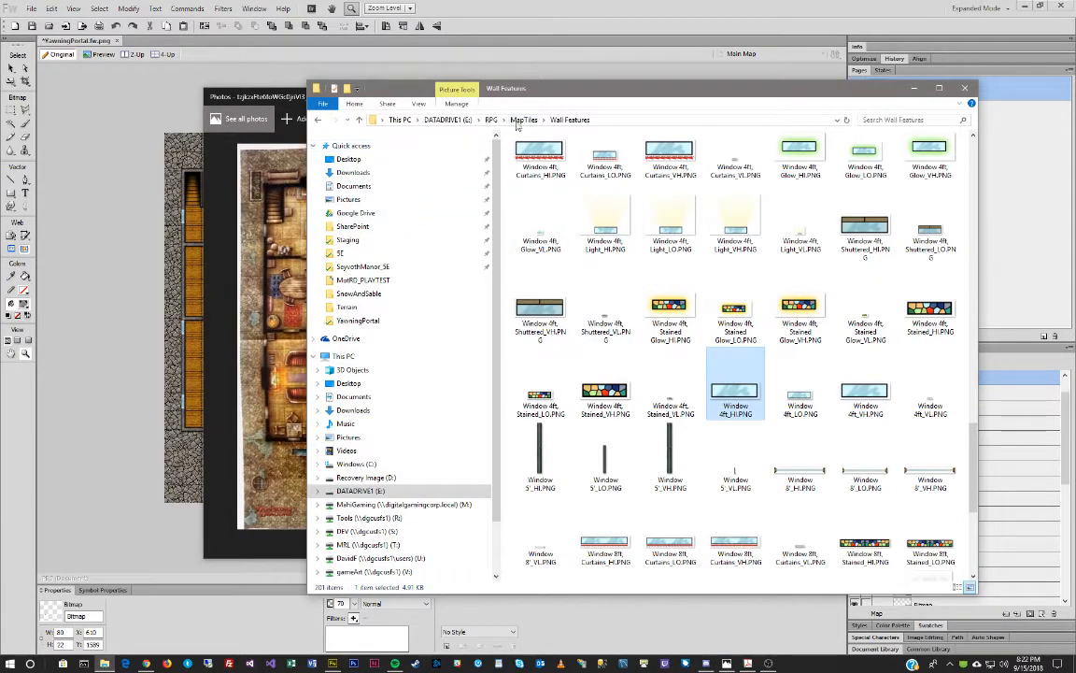
left_click(517, 121)
double_click(564, 239)
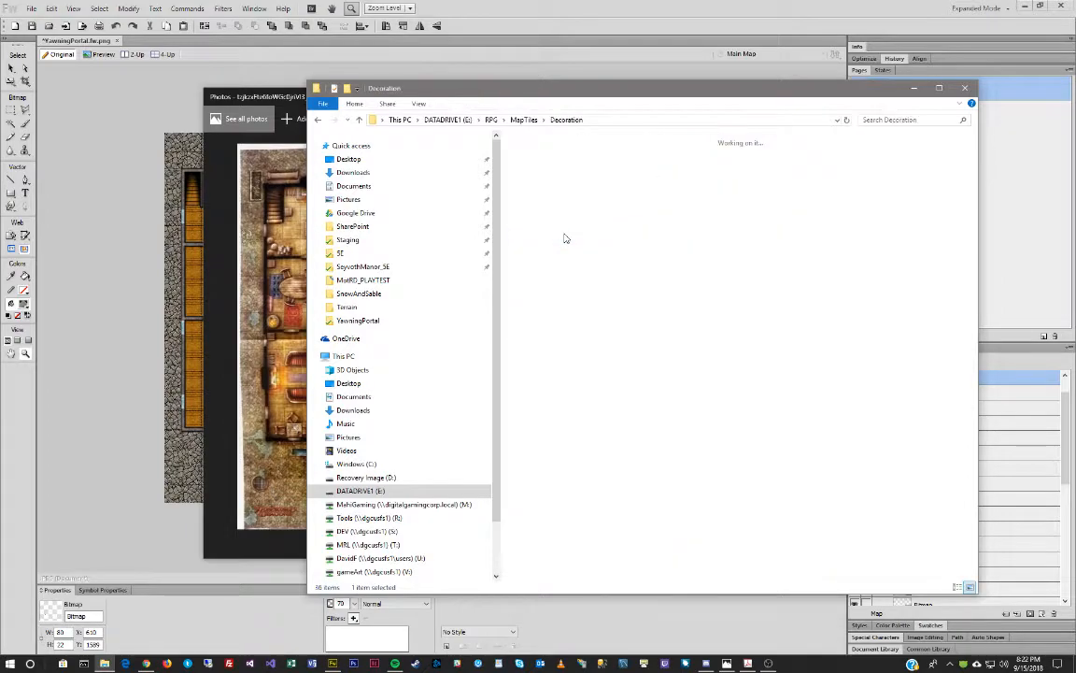
scroll(739, 289, "down", 8)
scroll(739, 289, "down", 15)
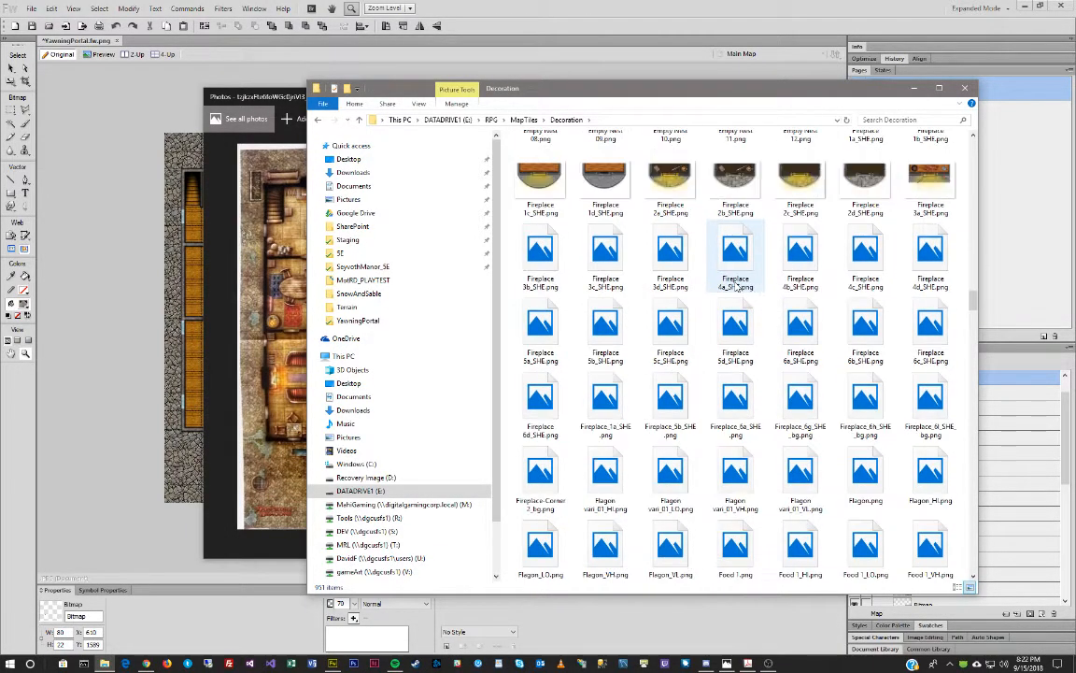
scroll(737, 287, "down", 4)
scroll(697, 399, "up", 3)
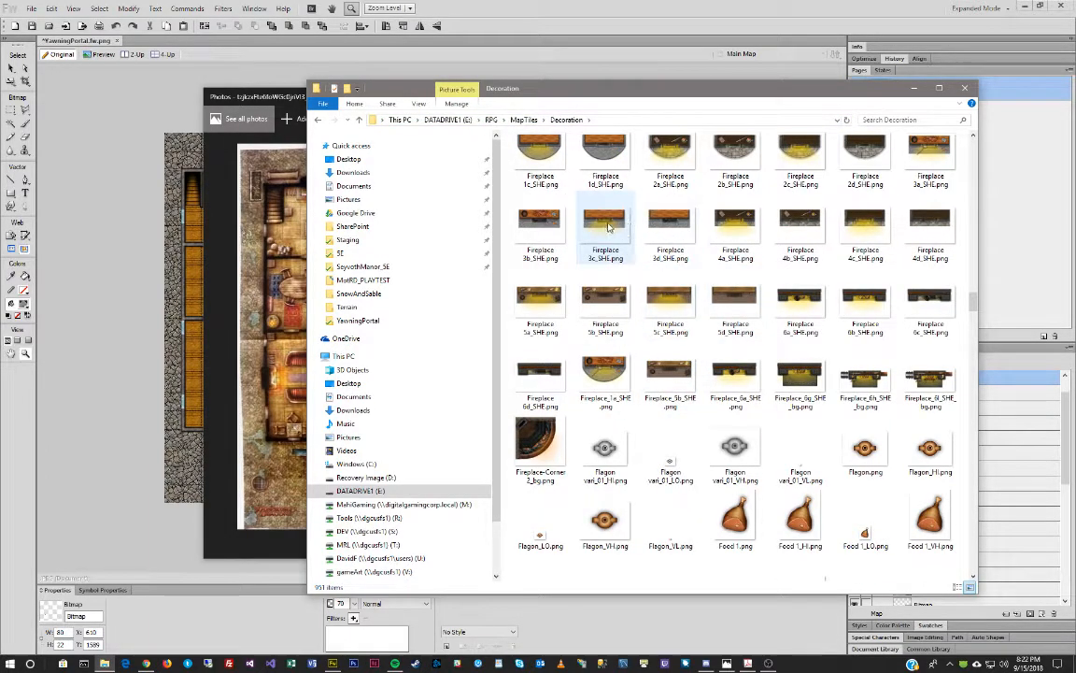
scroll(741, 201, "up", 5)
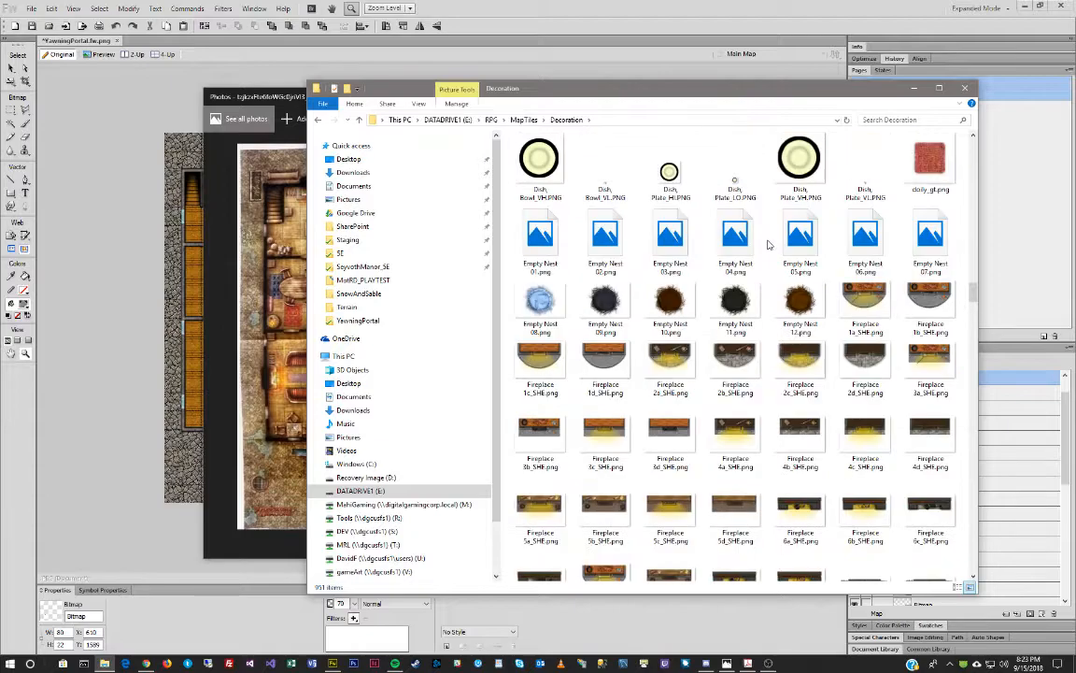
scroll(560, 420, "down", 4)
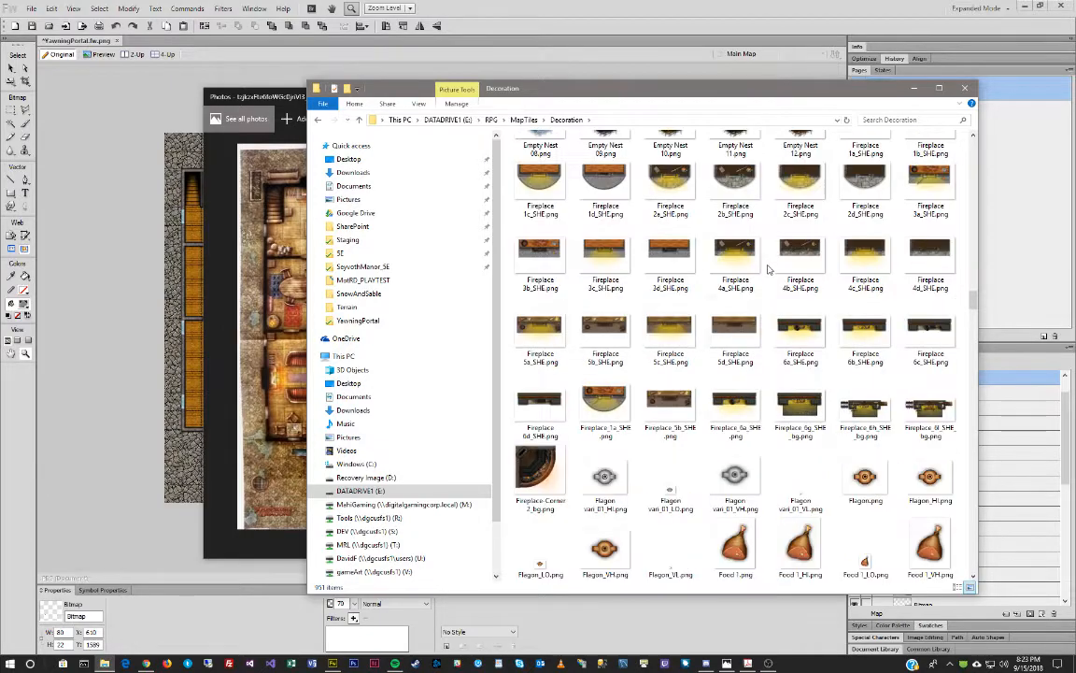
double_click(537, 467)
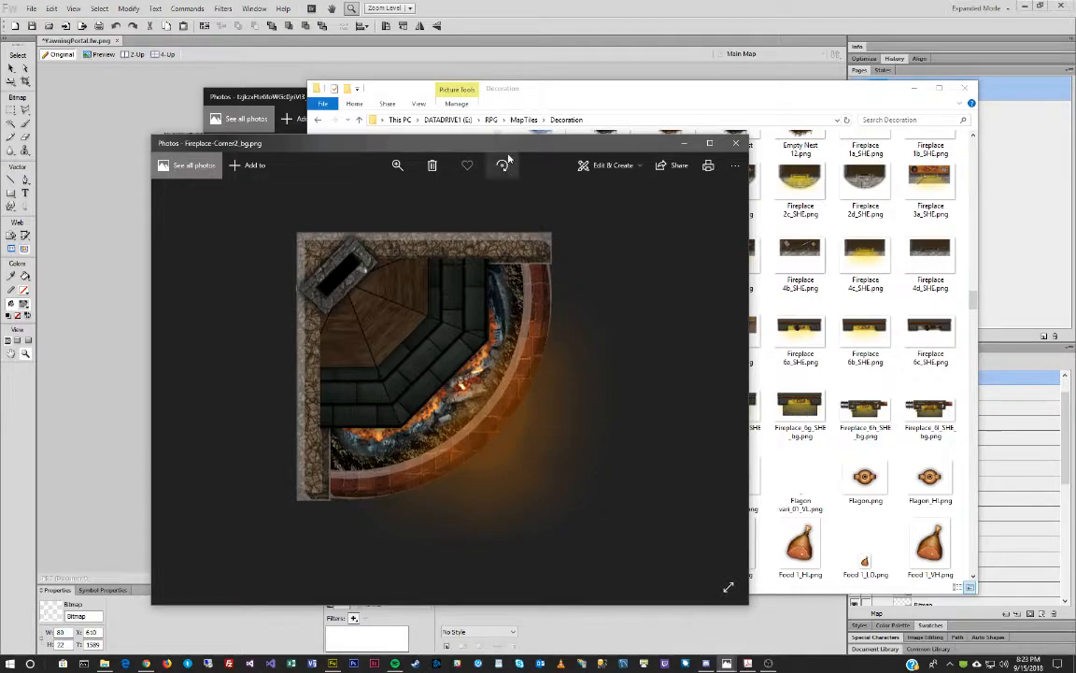
Arrange the fireplace preview beside the reference map, then close the corner fireplace preview.
left_click_drag(476, 132, 767, 129)
mouse_move(727, 662)
left_click(655, 598)
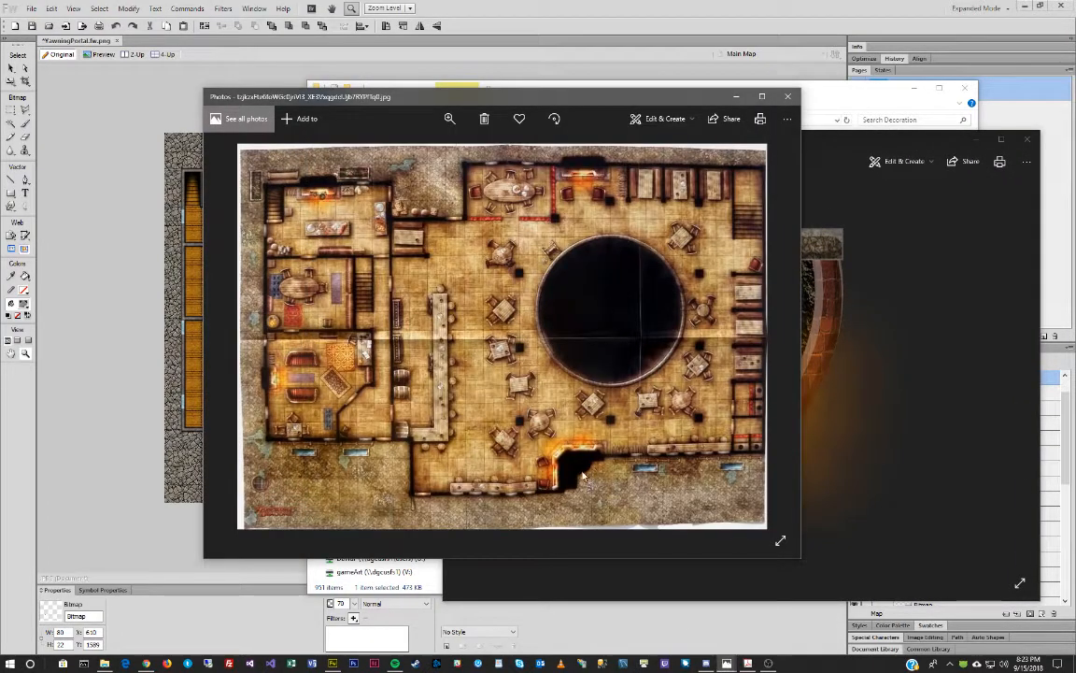
left_click_drag(642, 100, 498, 53)
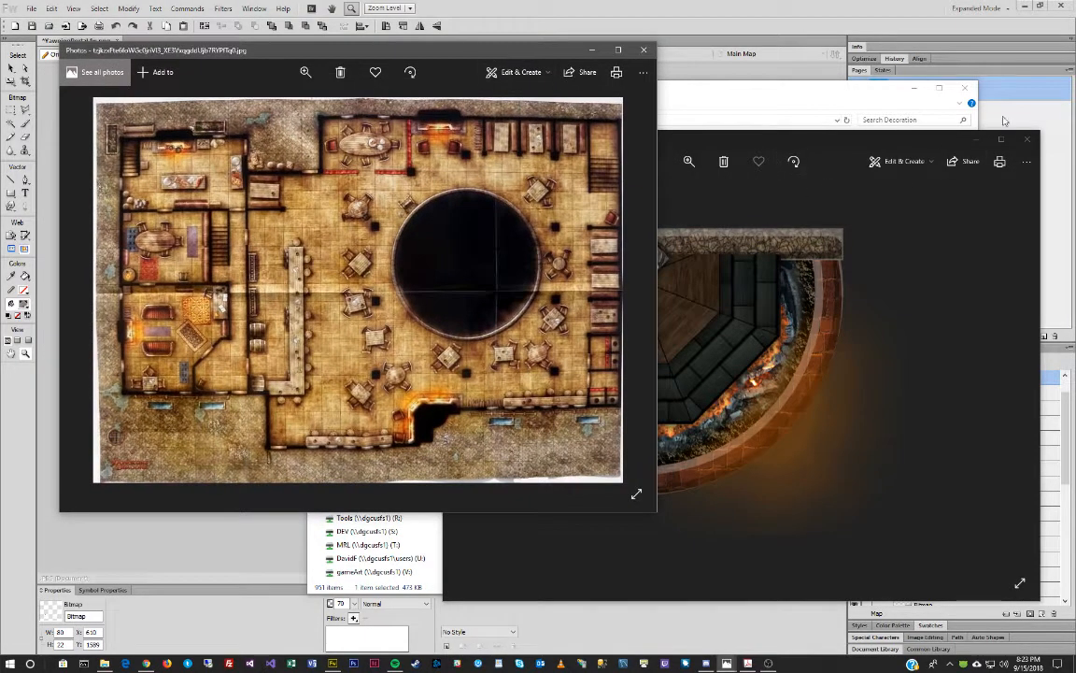
left_click(1027, 139)
Preview and close Fireplace_6g_SHE_bg and Fireplace 4d, minimize the folder, and move the reference map off screen.
left_click(719, 84)
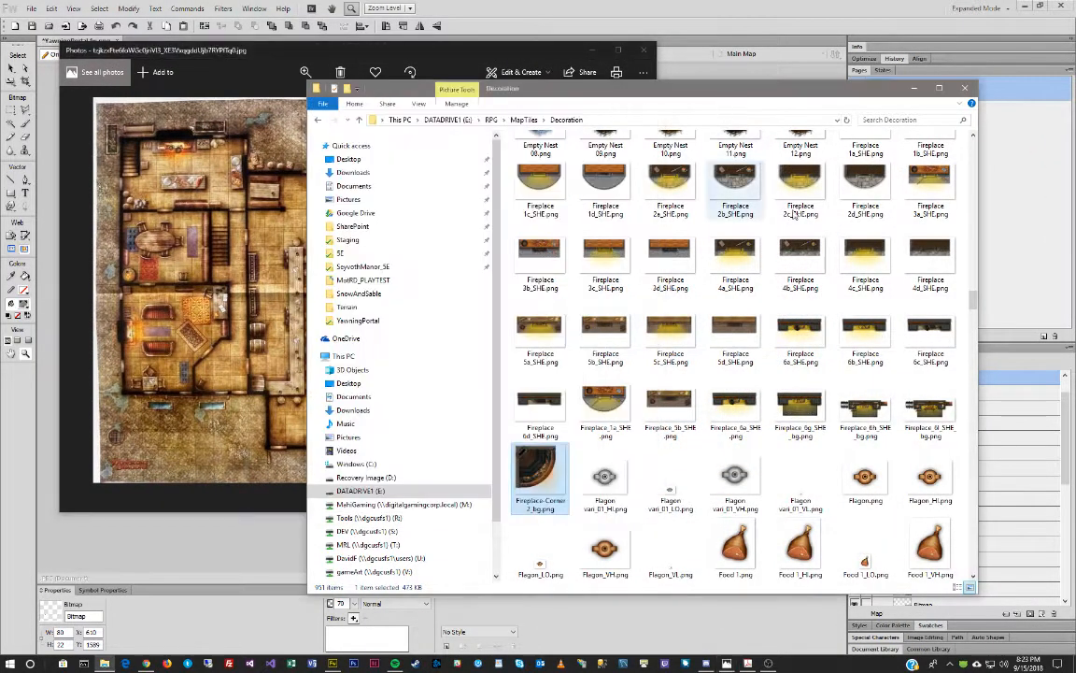
double_click(800, 417)
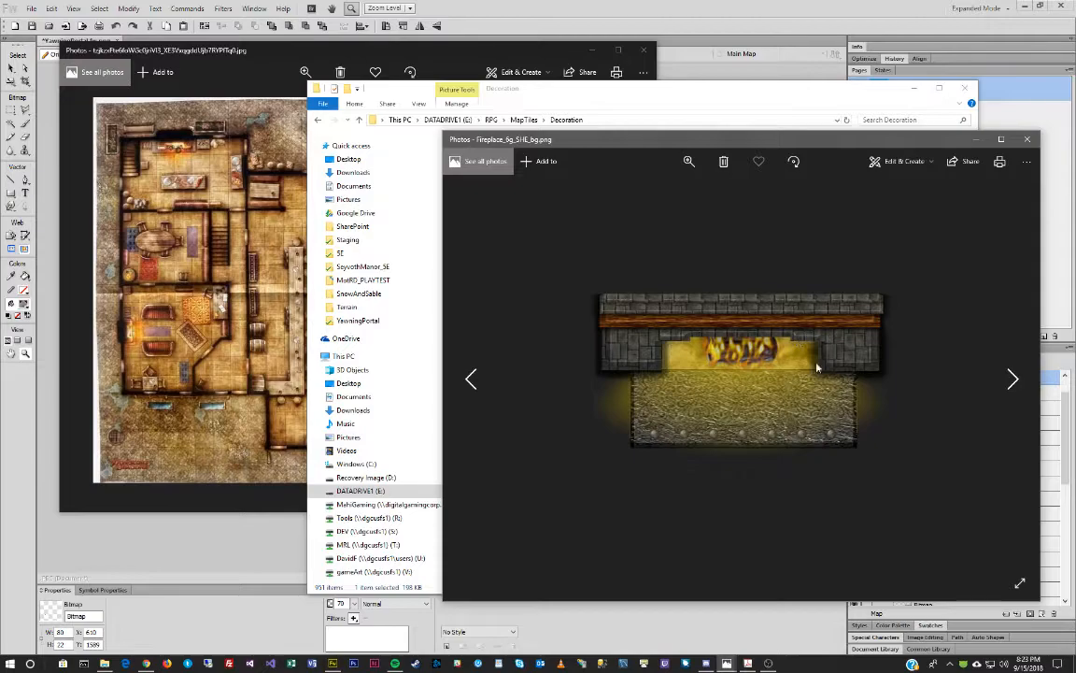
left_click(1027, 139)
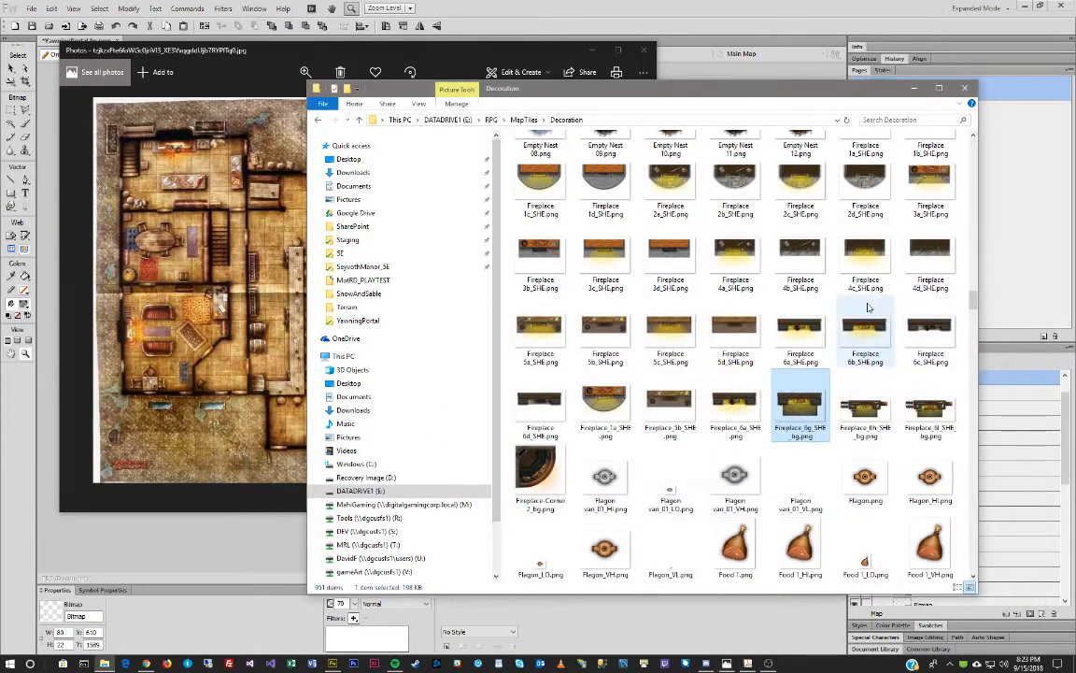
double_click(926, 252)
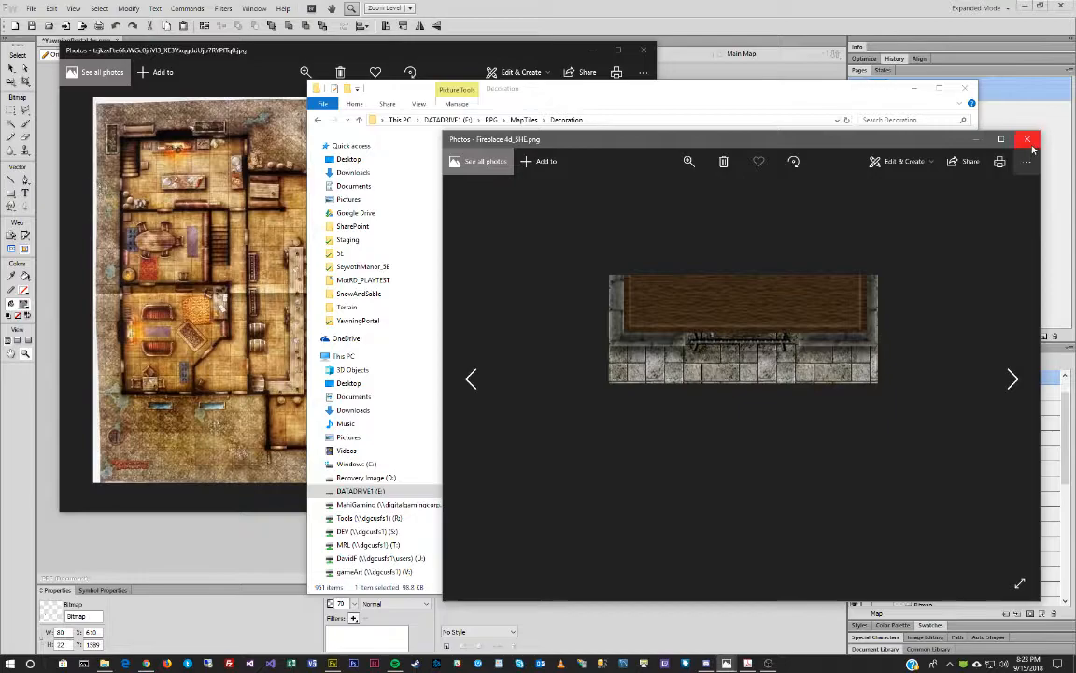
left_click(1029, 141)
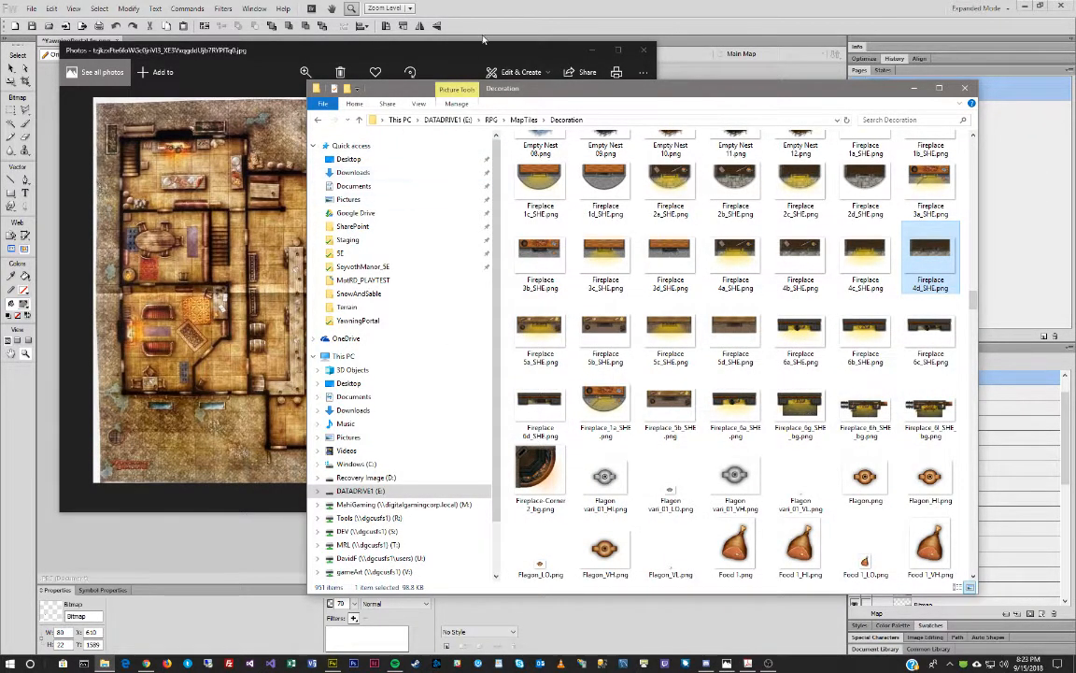
left_click(916, 91)
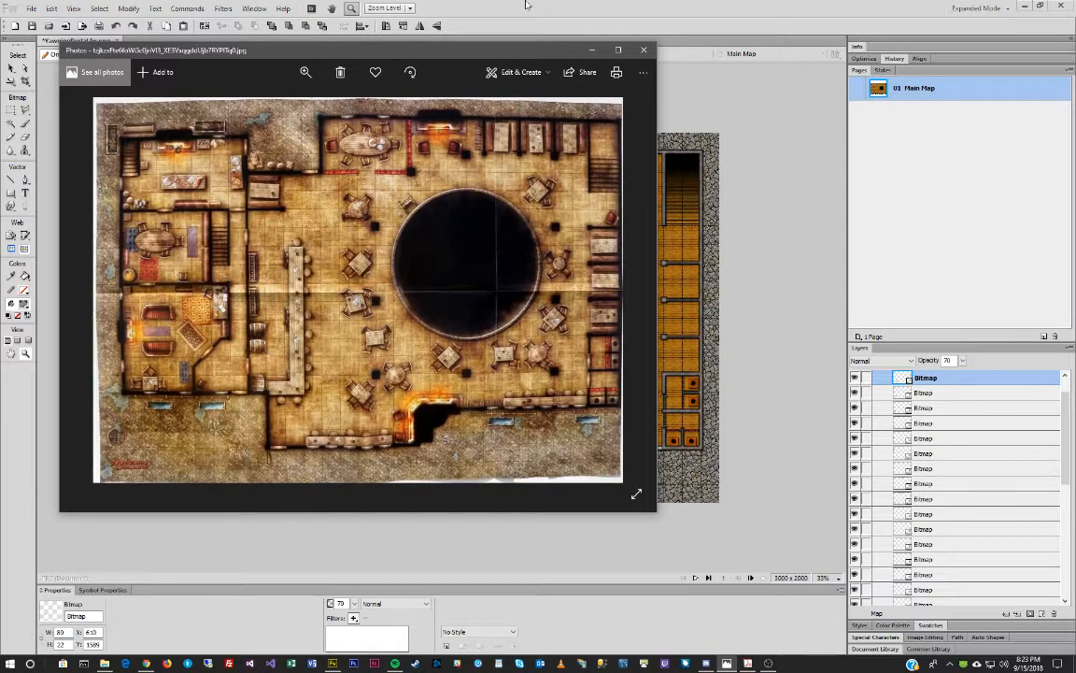
left_click_drag(447, 55, 0, 52)
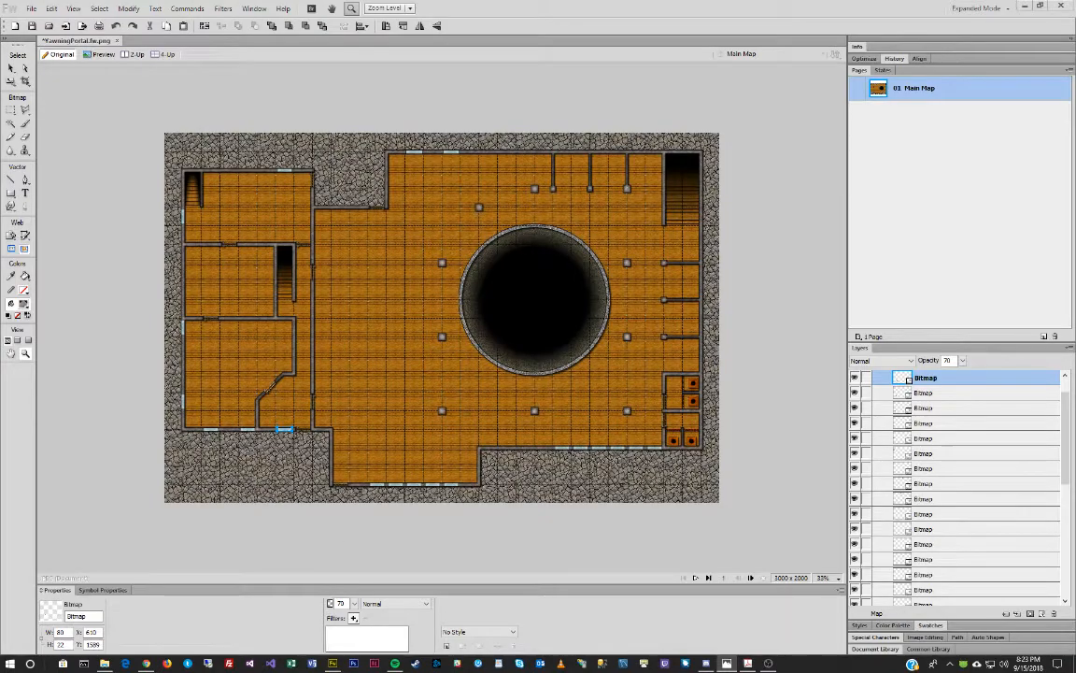
Open the MapTiles Wall Features folder in Explorer, then return to the Fireworks map.
left_click(105, 664)
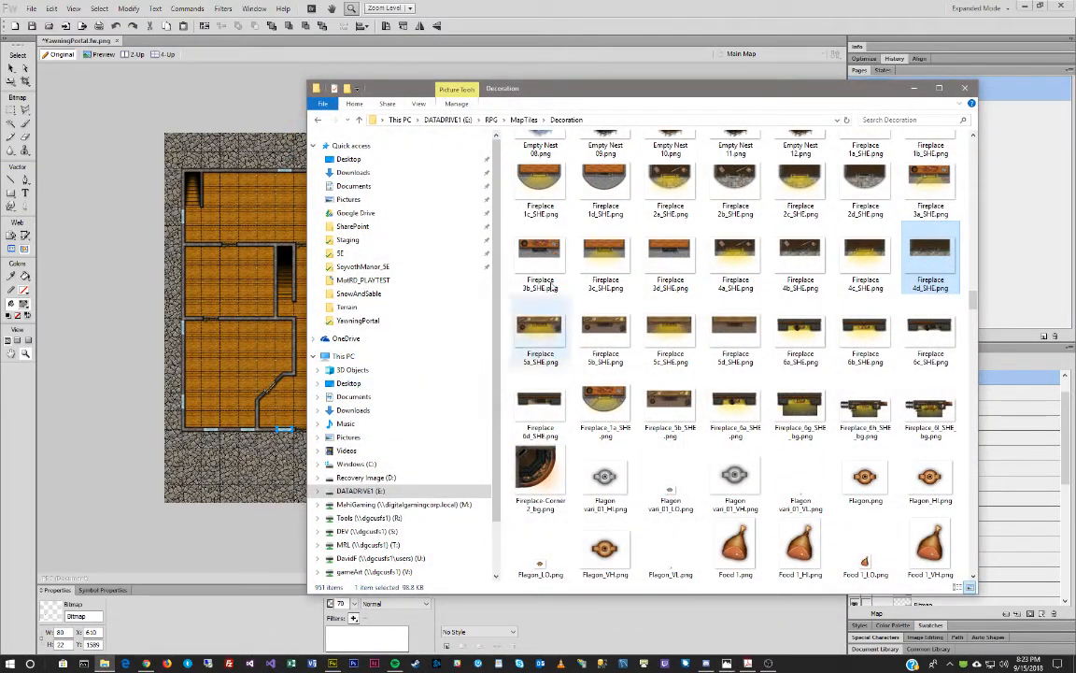
left_click(521, 120)
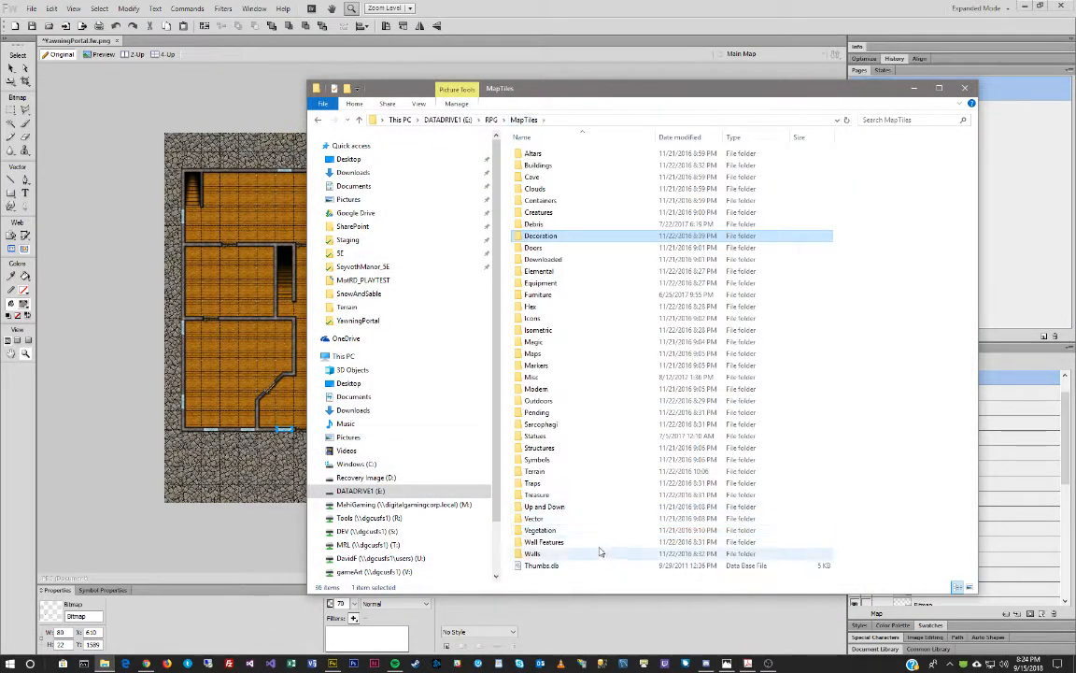
double_click(601, 542)
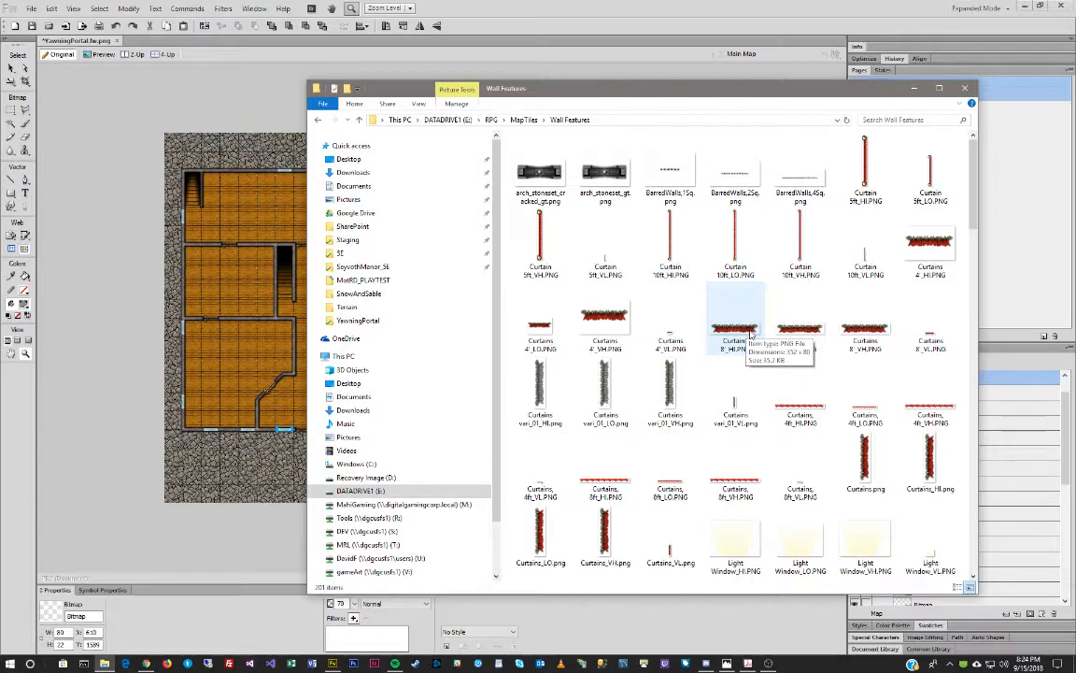
left_click(552, 5)
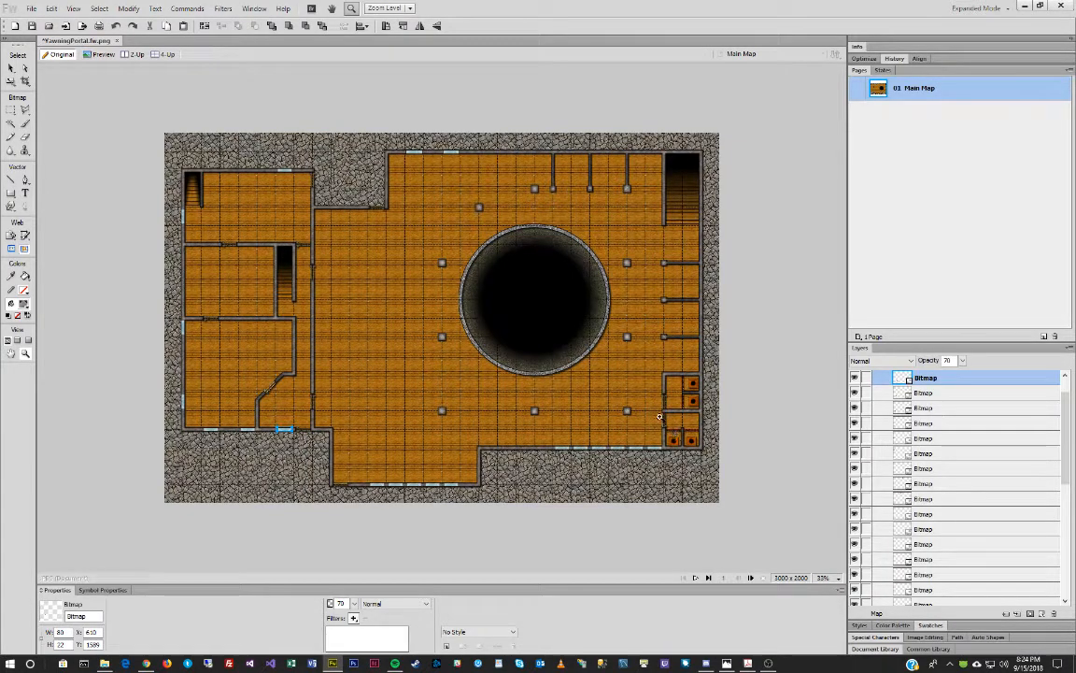
Select the 20 grid bitmaps in the Layers panel and group them with Ctrl+G.
left_click_drag(653, 412, 714, 455)
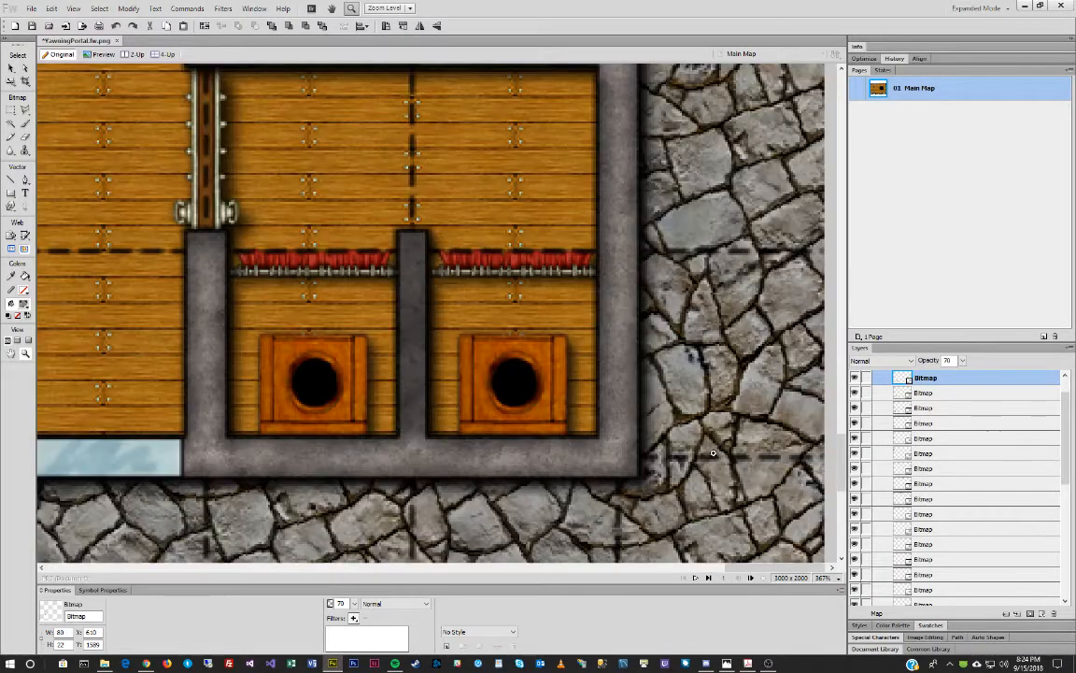
left_click(478, 353, "alt")
left_click(474, 351, "alt")
left_click(474, 351, "alt")
scroll(333, 324, "up", 10)
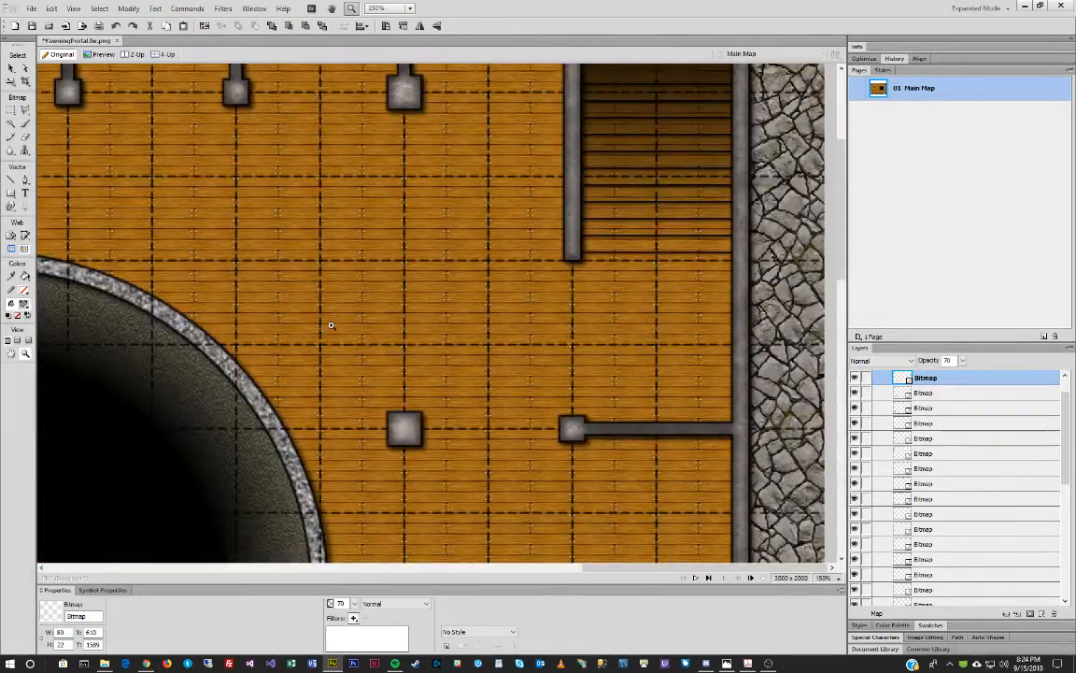
scroll(330, 324, "up", 5)
left_click_drag(596, 568, 336, 572)
key("alt+Tab")
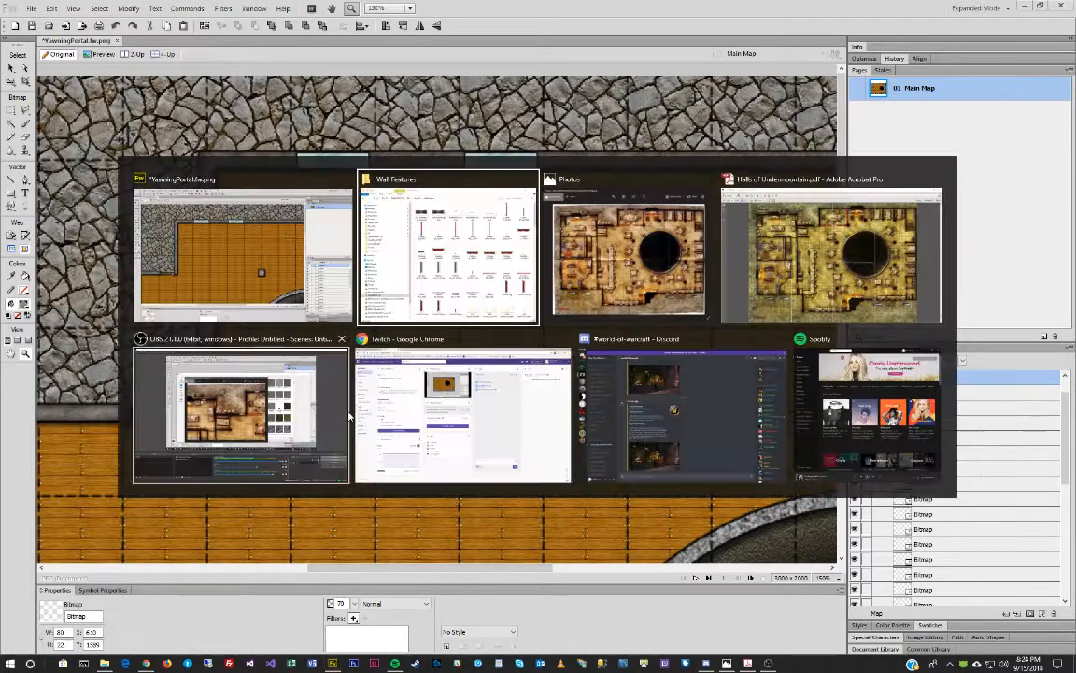
mouse_move(743, 338)
left_mouse_down()
mouse_move(411, 280)
mouse_move(265, 292)
mouse_move(726, 336)
left_mouse_up()
key("alt+Tab")
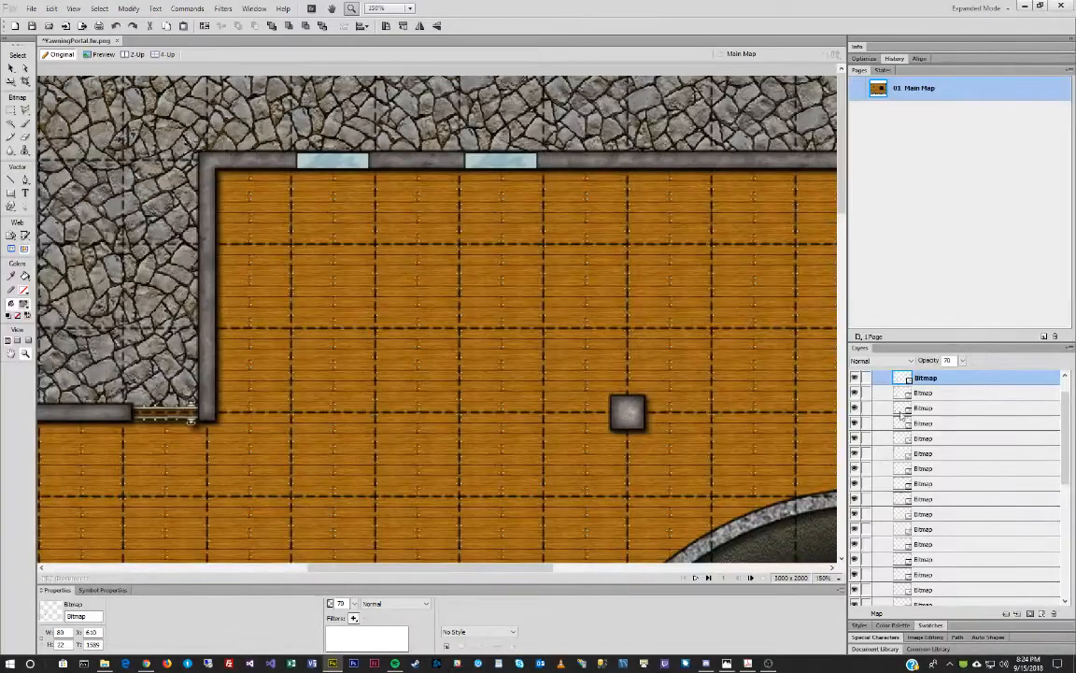
scroll(954, 467, "down", 5)
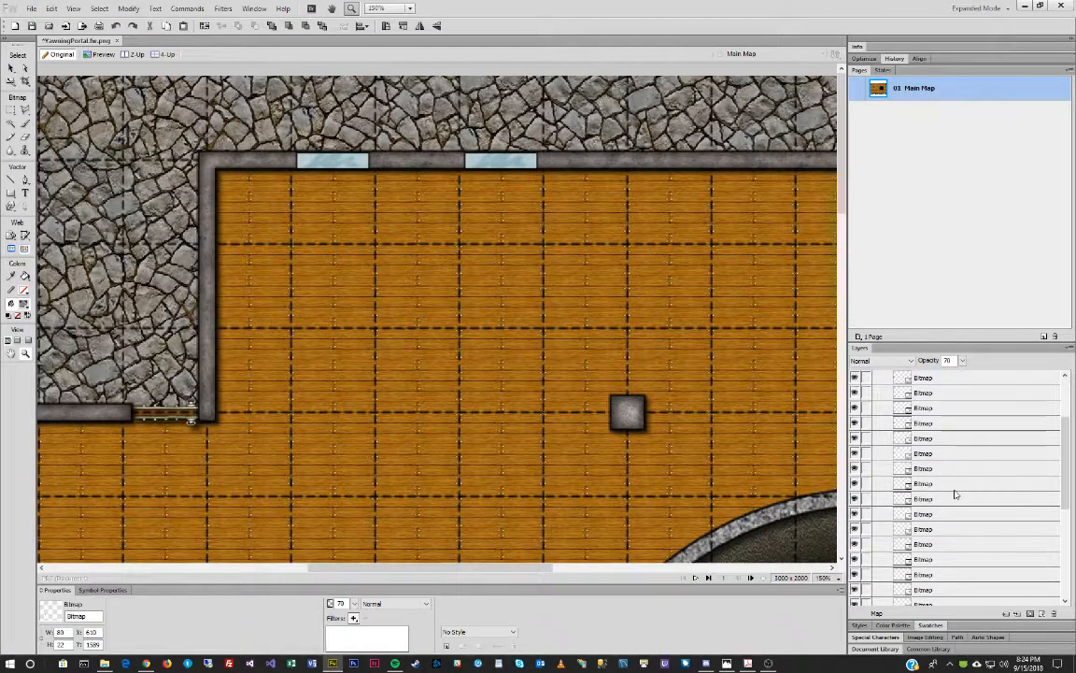
left_click(948, 481, "shift")
scroll(967, 462, "up", 5)
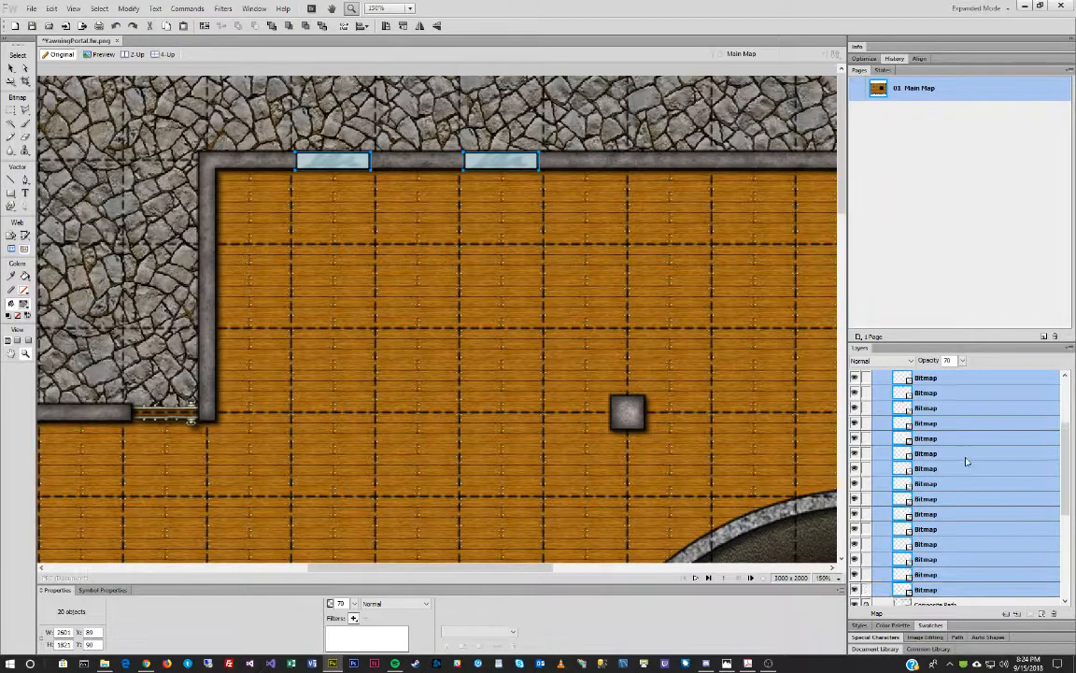
key("ctrl+g")
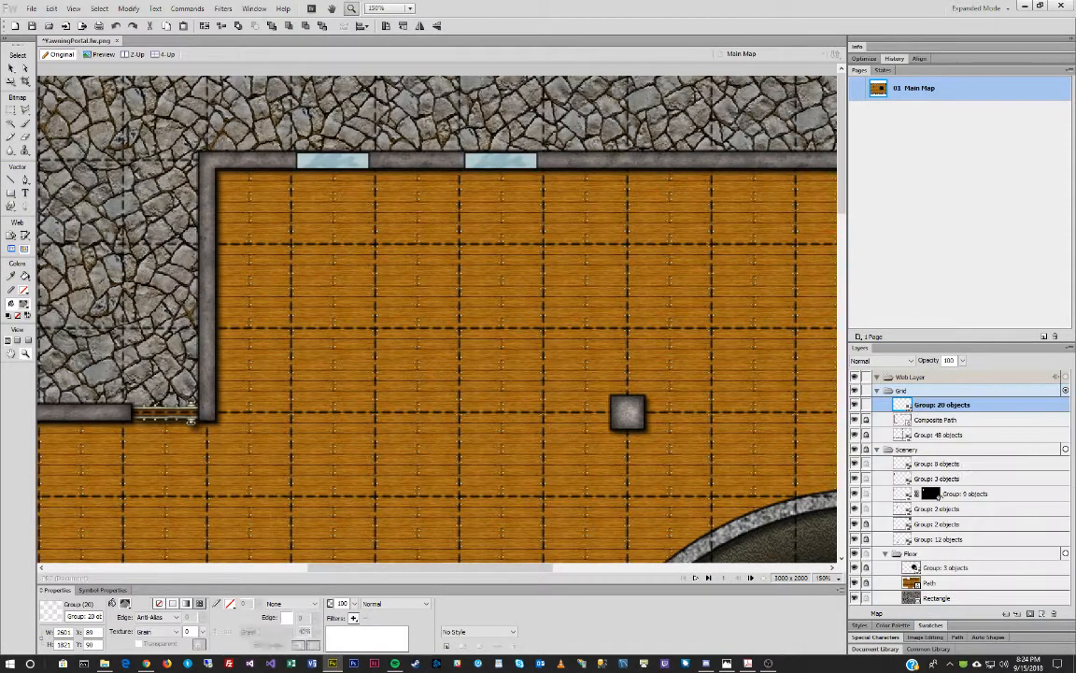
Lock the grid group, the Grid layer and existing Scenery objects, and make Scenery the active layer.
left_click(866, 406)
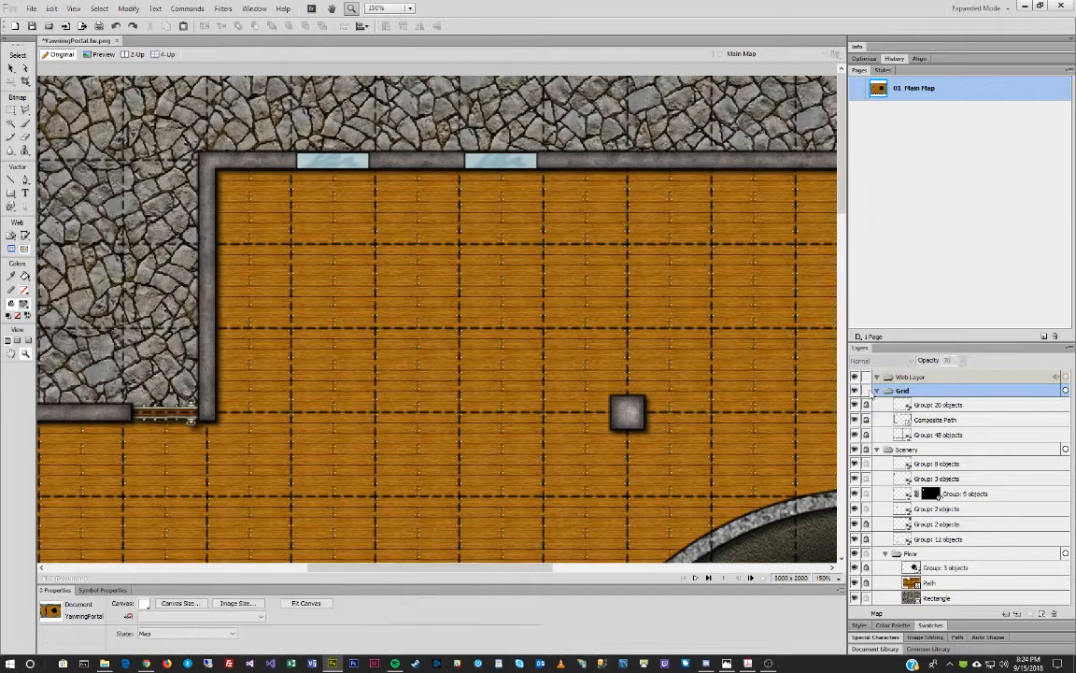
left_click(867, 391)
left_click(868, 449)
left_click_drag(866, 463, 866, 510)
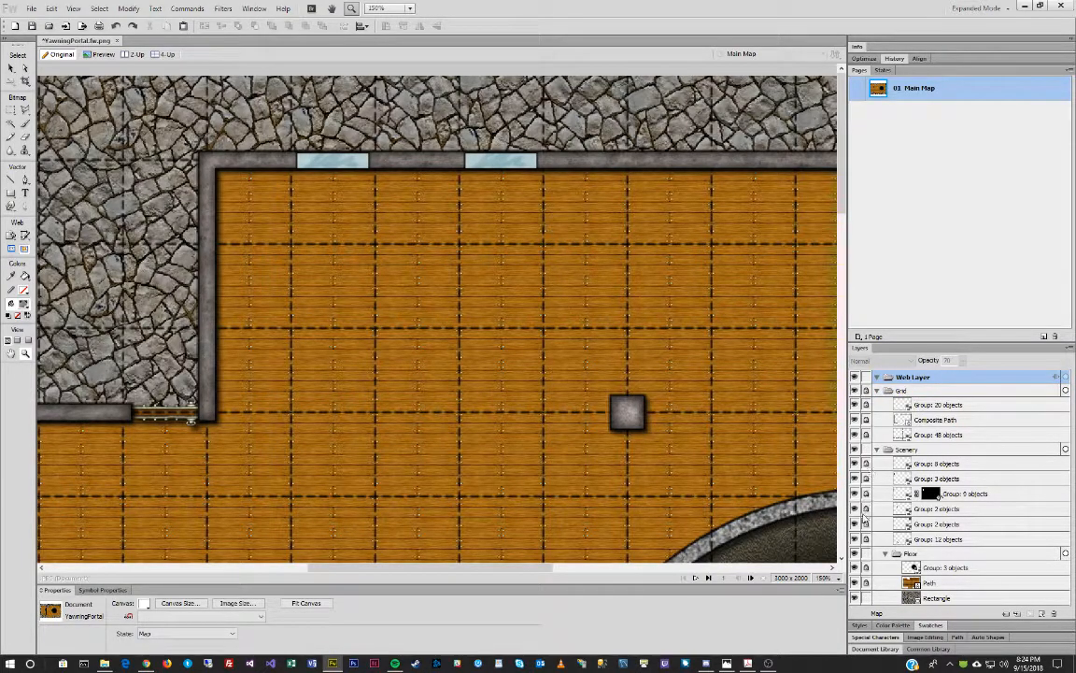
left_click(857, 554)
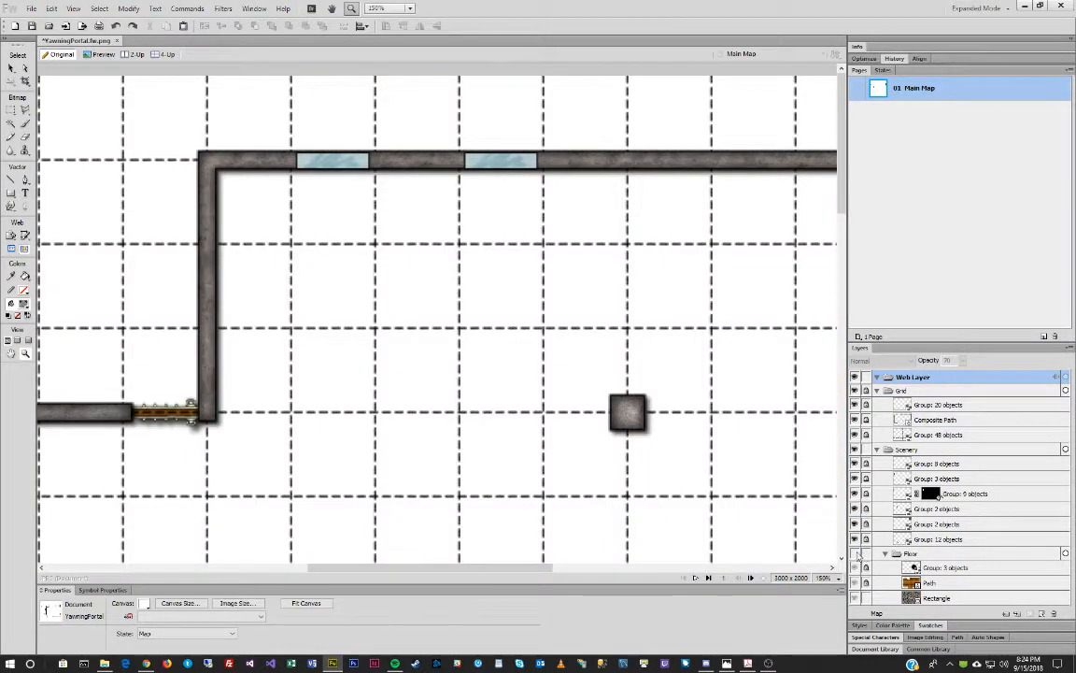
left_click(856, 554)
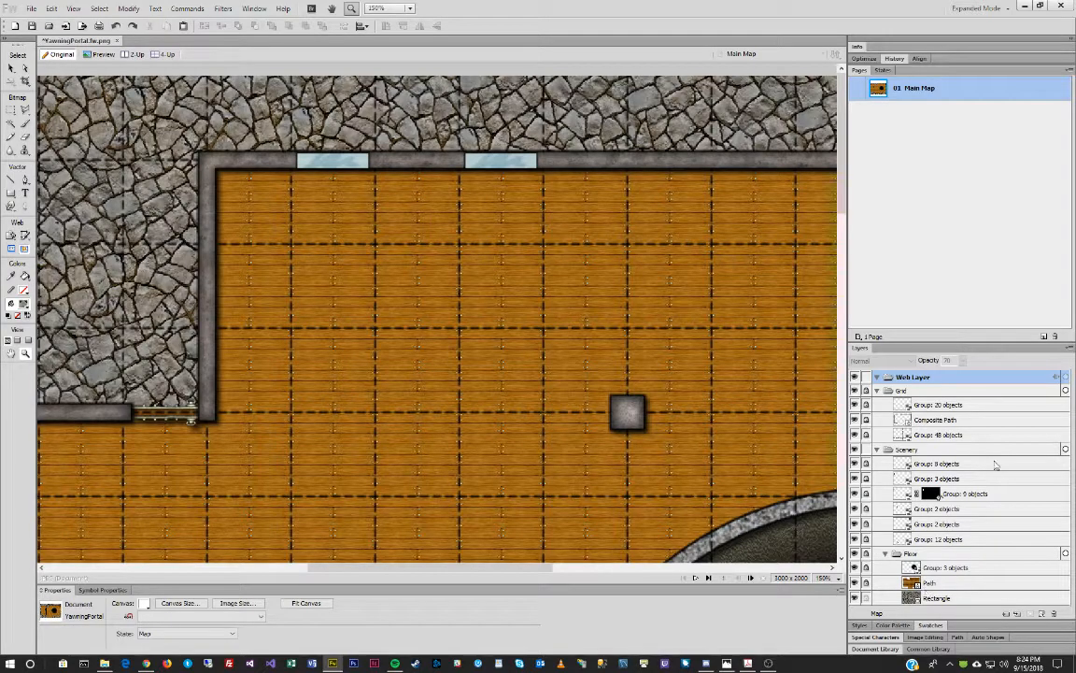
left_click(968, 451)
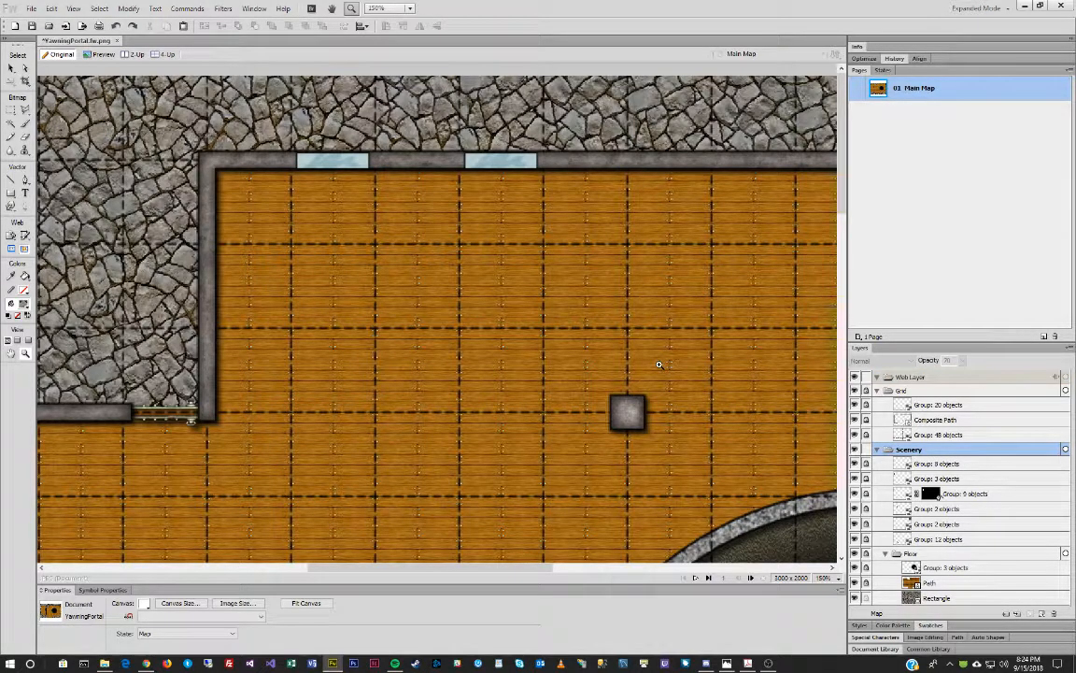
Drop the Wall Features curtain PNG onto the map, place it on the wall line, and shrink it to 190×41.
key("alt+Tab")
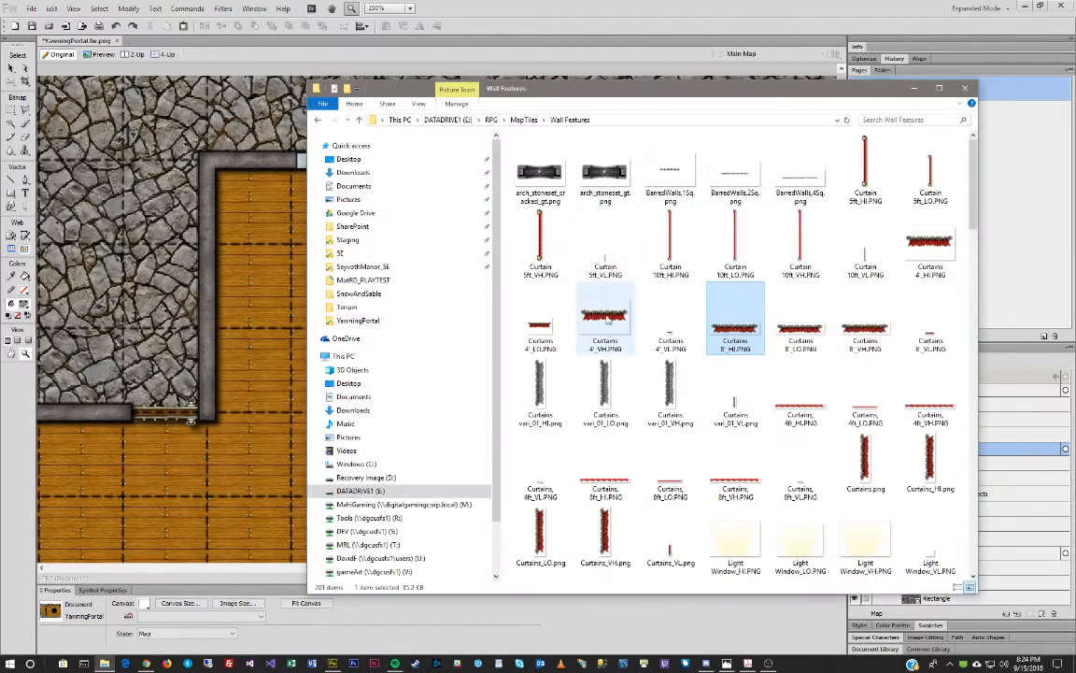
left_click_drag(735, 322, 276, 280)
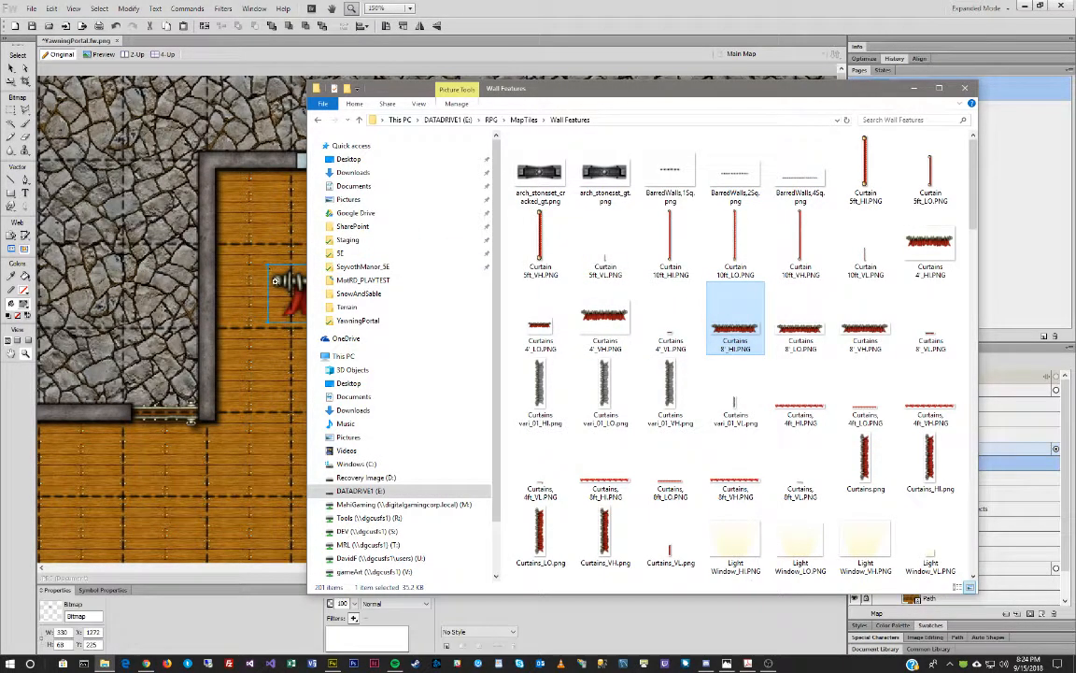
left_click(410, 8)
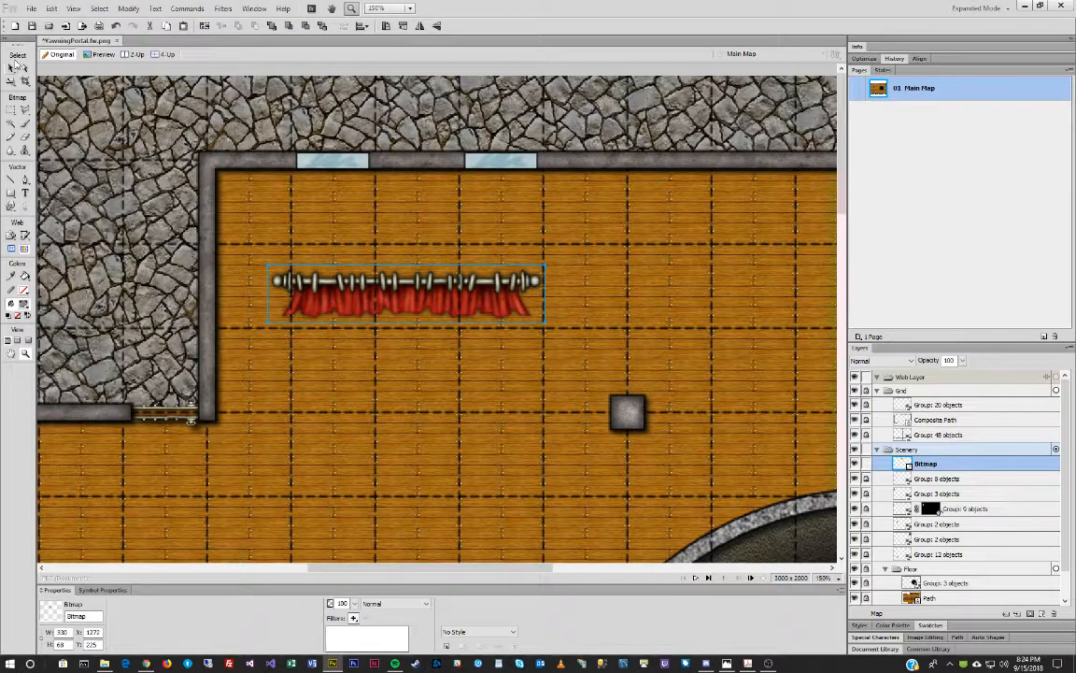
left_click(13, 68)
left_click_drag(347, 288, 293, 412)
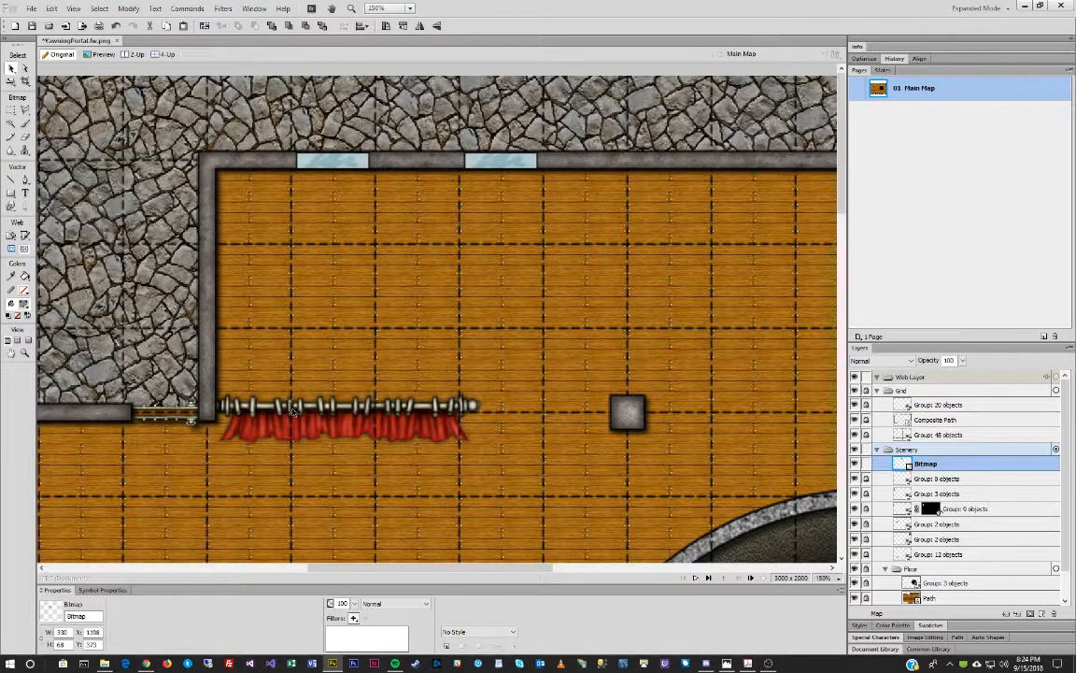
left_click_drag(483, 447, 321, 420)
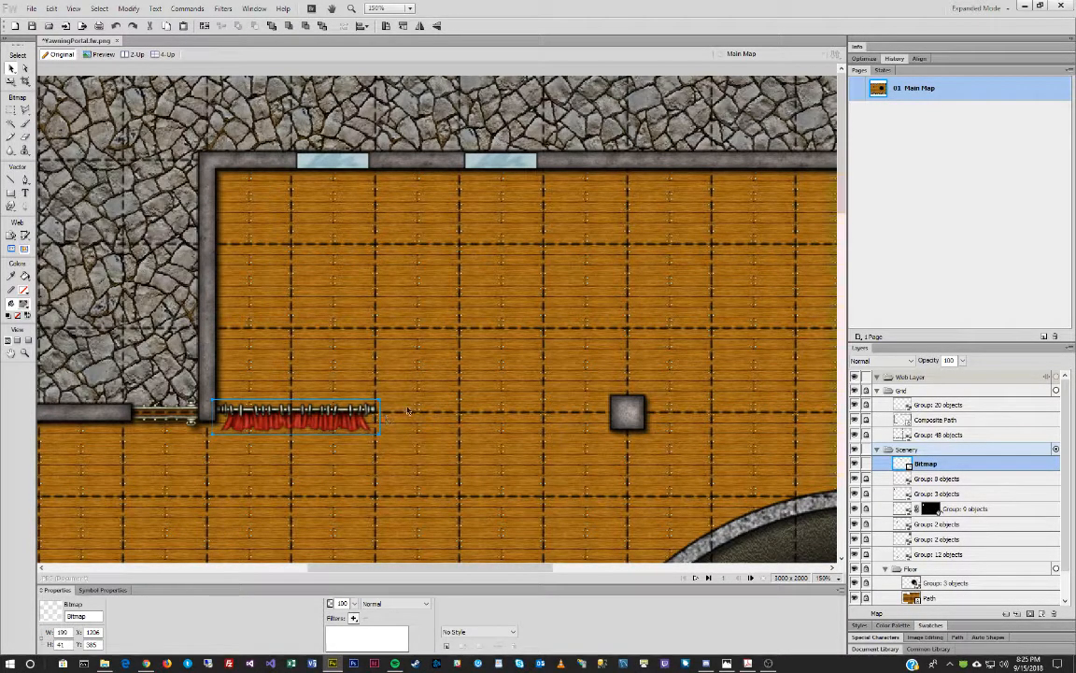
Duplicate the curtain and move the copy right until it meets the post.
key("ctrl+v")
key("shift+Right")
key("shift+Right")
key("shift+Right")
key("shift+Right")
key("shift+Right")
key("shift+Right")
key("shift+Right")
key("shift+Right")
key("shift+Right")
key("shift+Right")
key("shift+Right")
key("shift+Right")
key("shift+Right")
key("shift+Right")
key("shift+Right")
key("shift+Right")
key("shift+Right")
key("shift+Right")
key("shift+Right")
key("shift+Right")
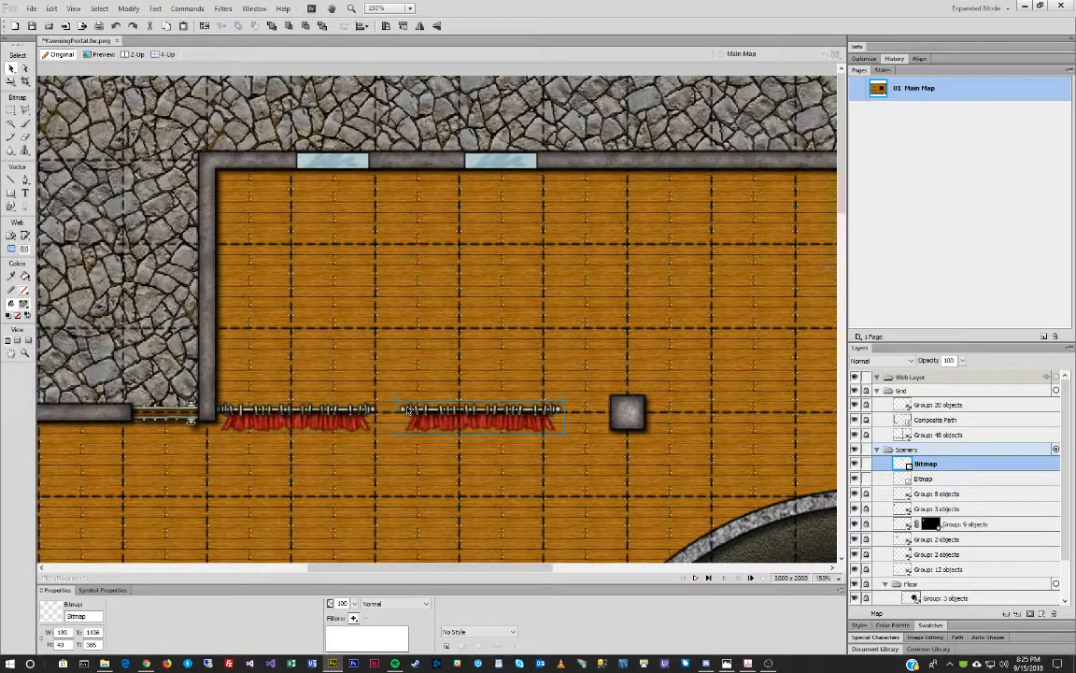
key("shift+Right")
key("shift+Right")
key("shift+Right")
key("shift+Right")
key("shift+Right")
key("shift+Right")
key("shift+Right")
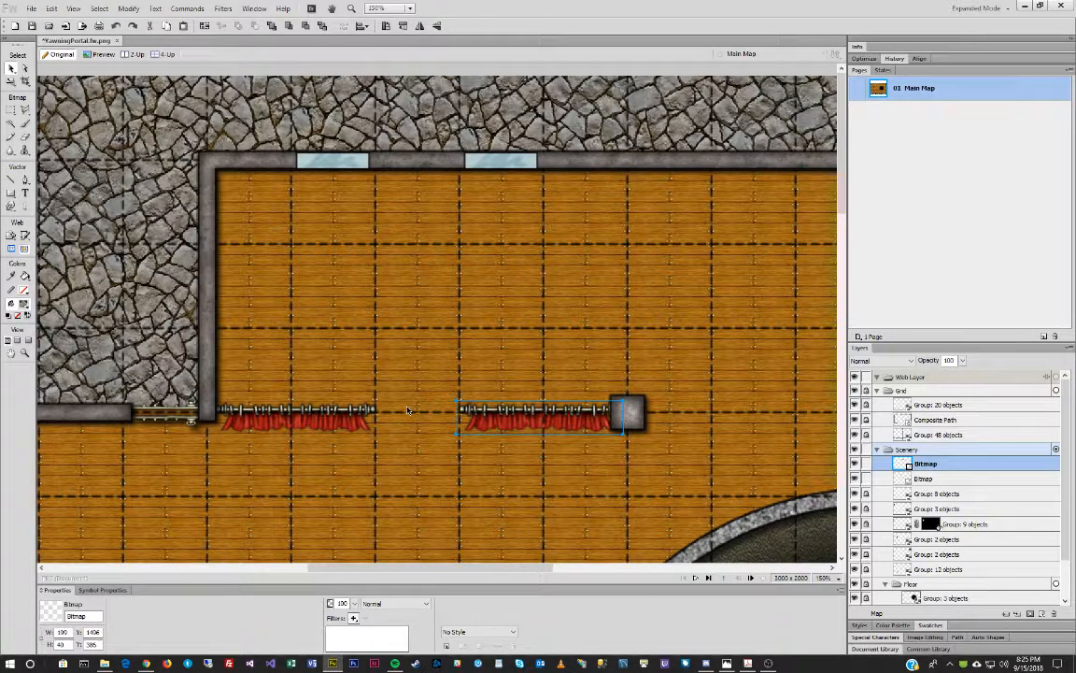
Add a third curtain rotated 90° CCW, standing 40×199 from the post up to the top wall.
key("ctrl+v")
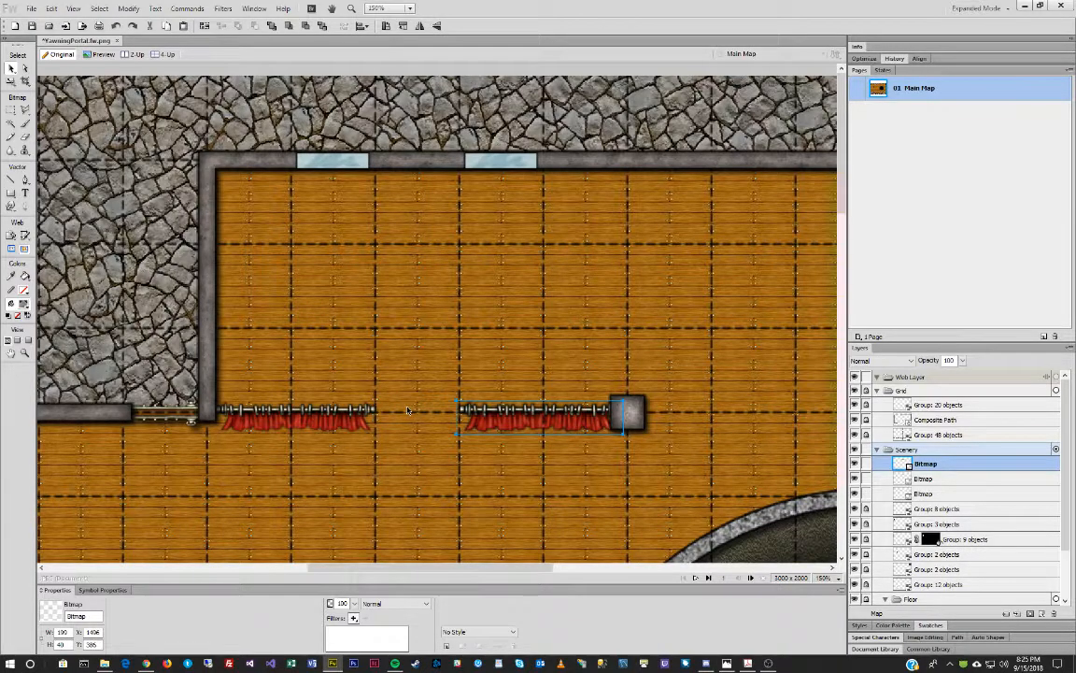
key("ctrl+shift+7")
key("shift+Up")
key("shift+Up")
key("shift+Up")
key("shift+Up")
key("shift+Up")
key("shift+Up")
key("shift+Up")
key("shift+Up")
key("shift+Up")
key("shift+Up")
key("shift+Right")
key("shift+Right")
key("shift+Right")
key("shift+Right")
key("shift+Right")
key("shift+Right")
key("shift+Right")
key("Right")
key("Right")
key("Right")
key("Right")
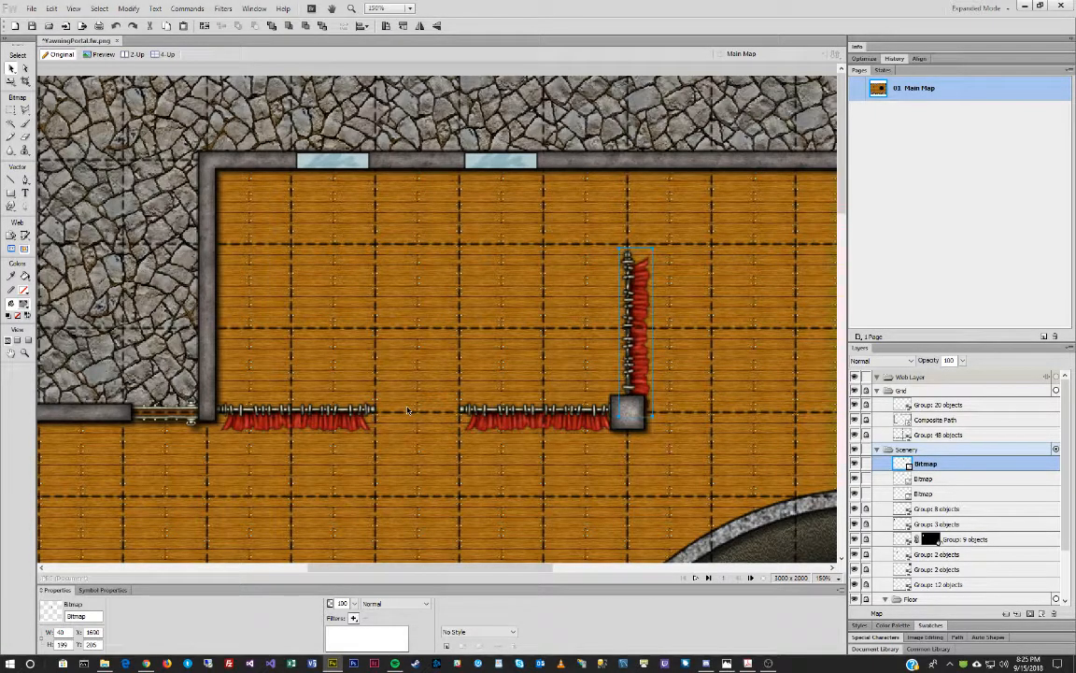
key("shift+Up")
key("shift+Up")
key("shift+Up")
key("shift+Up")
key("shift+Up")
key("shift+Up")
key("shift+Up")
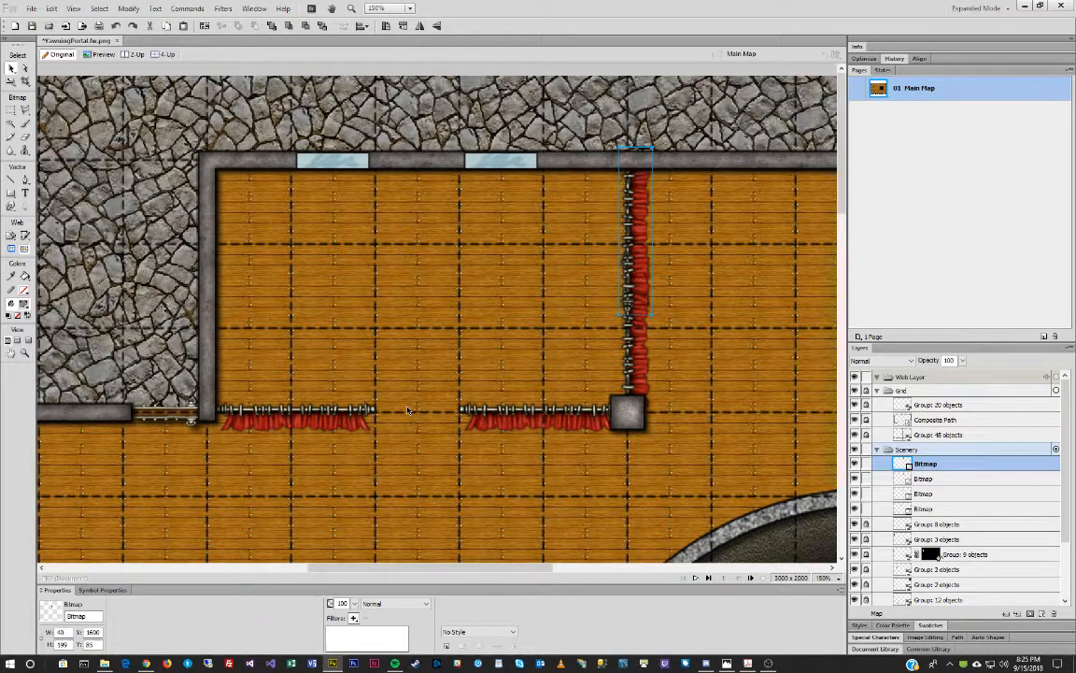
key("Down")
key("Down")
key("Down")
key("Down")
key("Down")
key("Down")
key("Down")
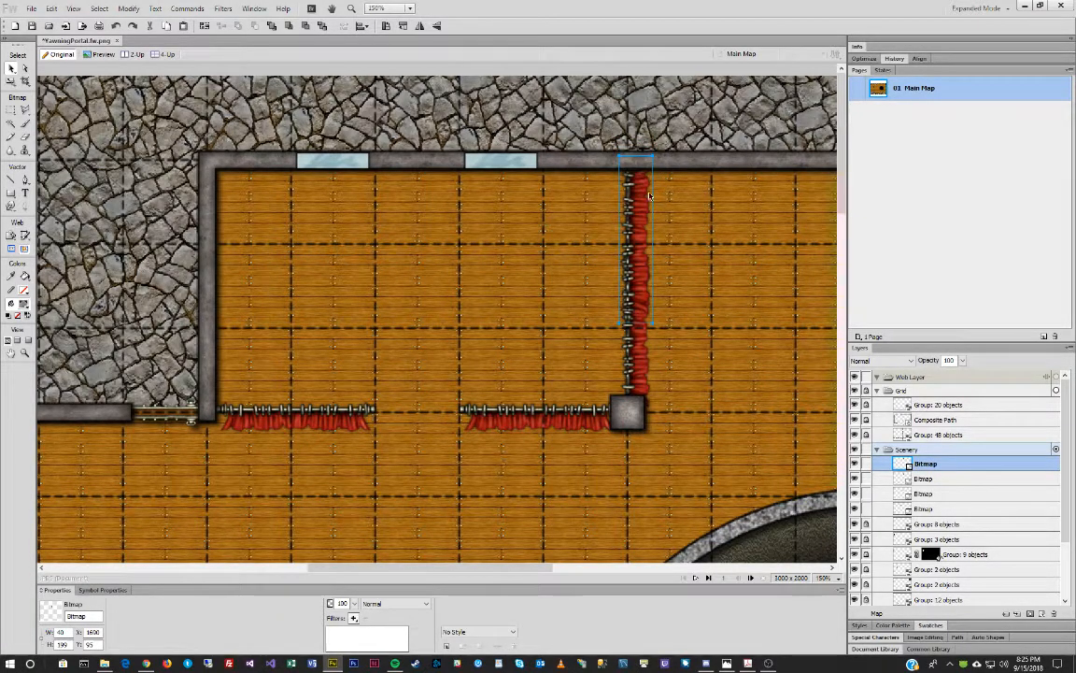
key("Up")
key("Up")
key("Up")
key("Up")
key("Up")
key("Up")
key("Up")
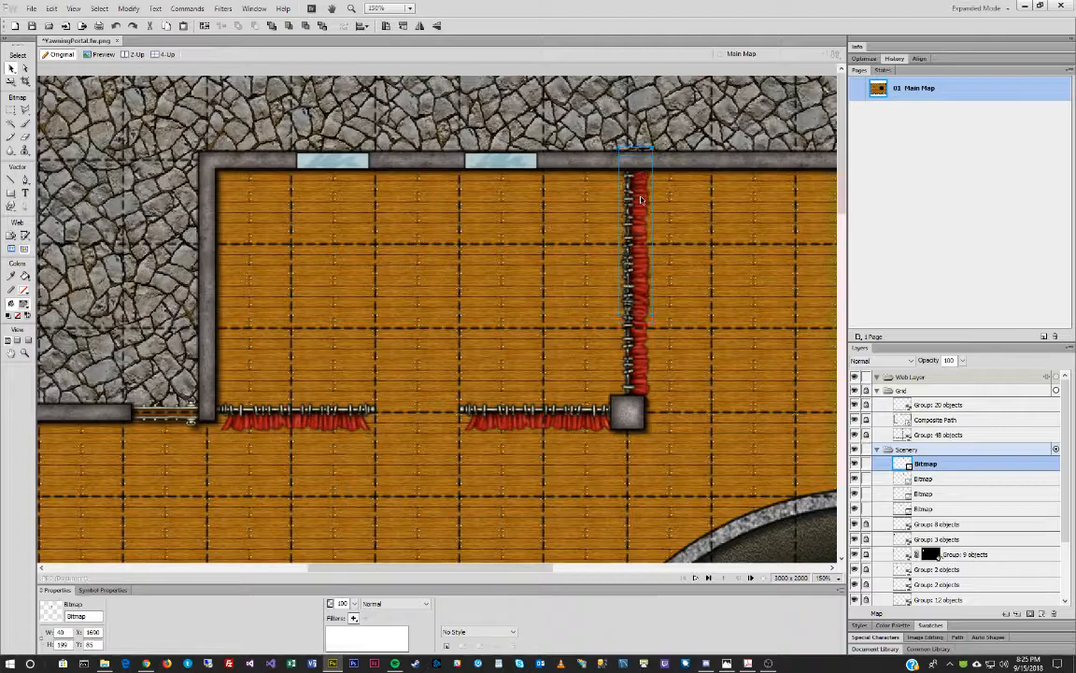
Crop the top of the vertical red curtain bitmap to shorten it.
right_click(640, 246)
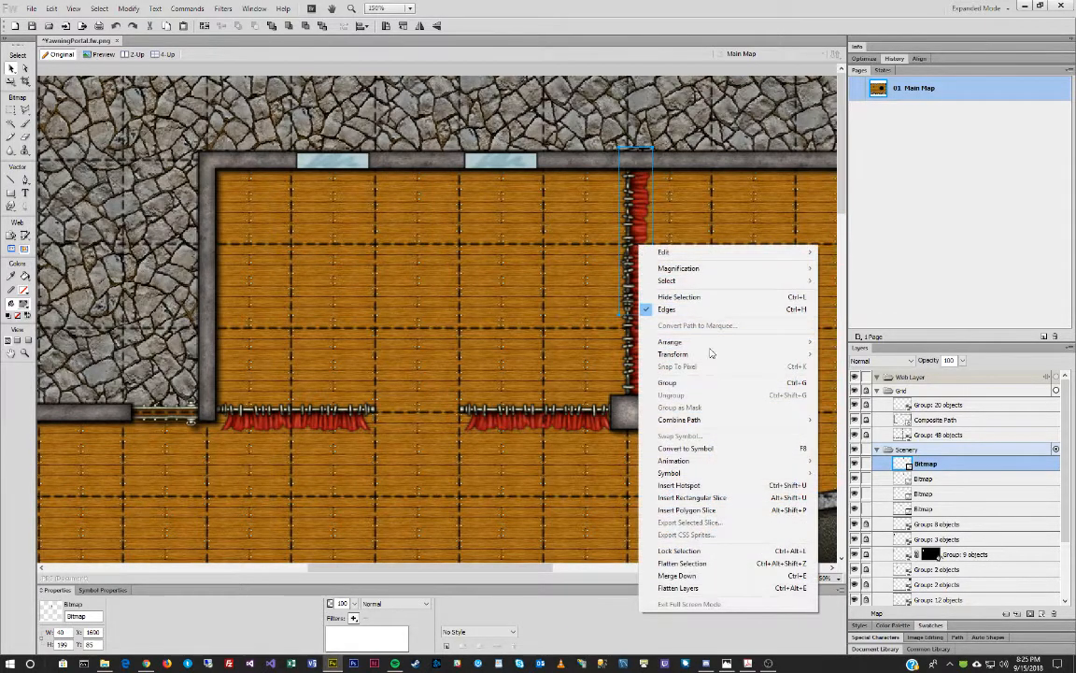
mouse_move(728, 255)
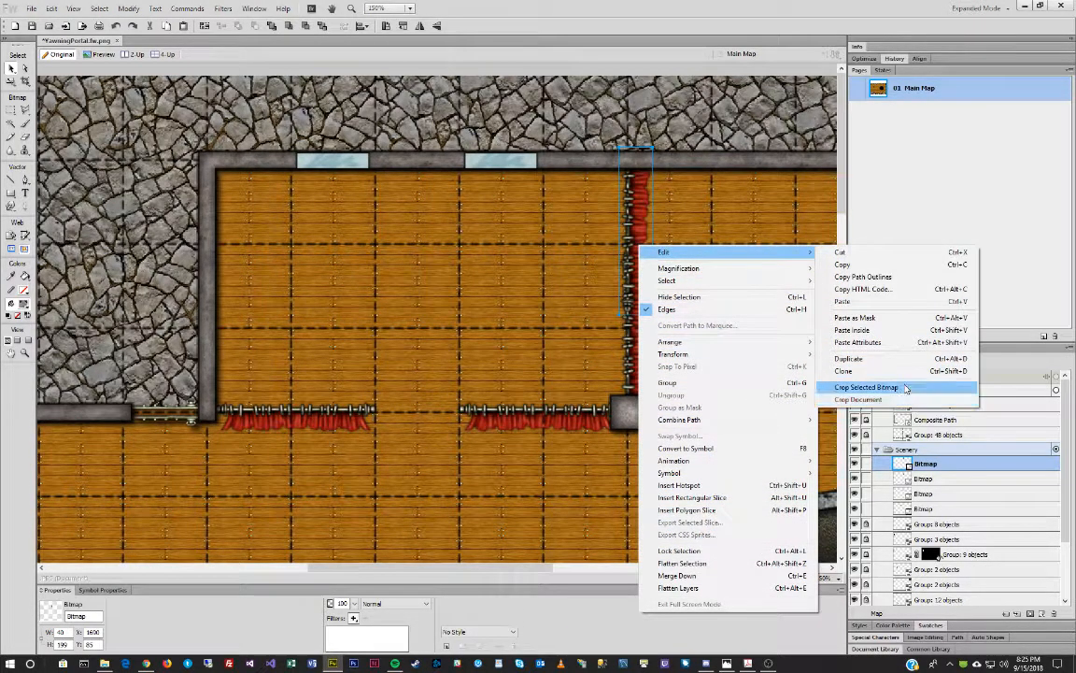
left_click(905, 387)
left_click_drag(635, 314, 639, 291)
key("Return")
Group the vertical curtain with the second curtain piece into one object.
left_click(769, 304)
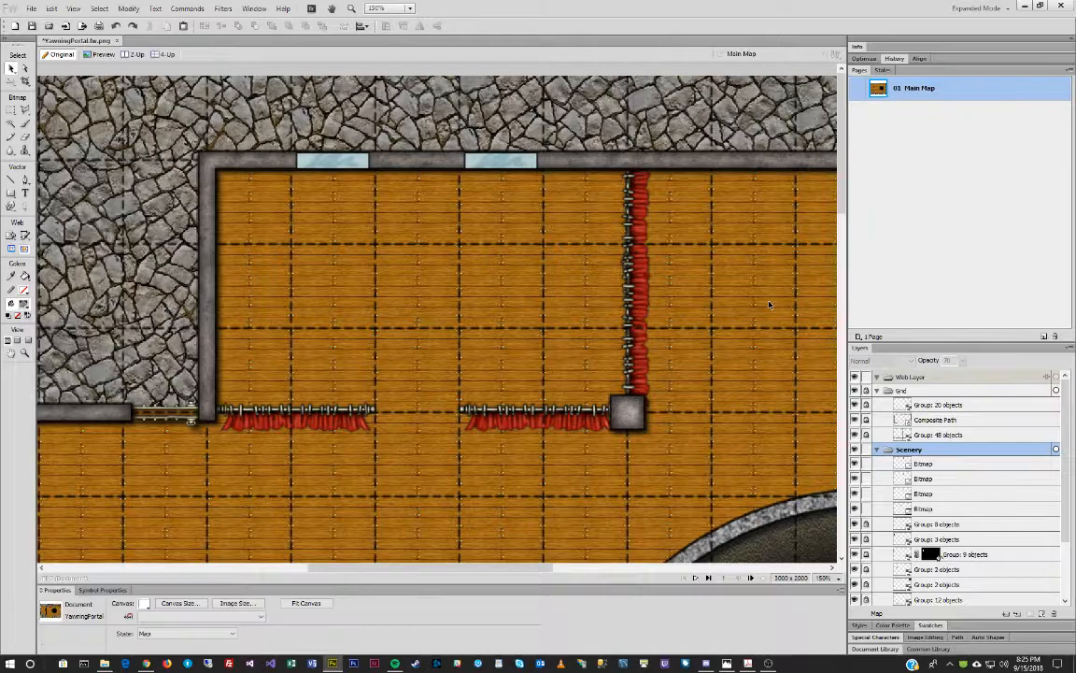
left_click(645, 250)
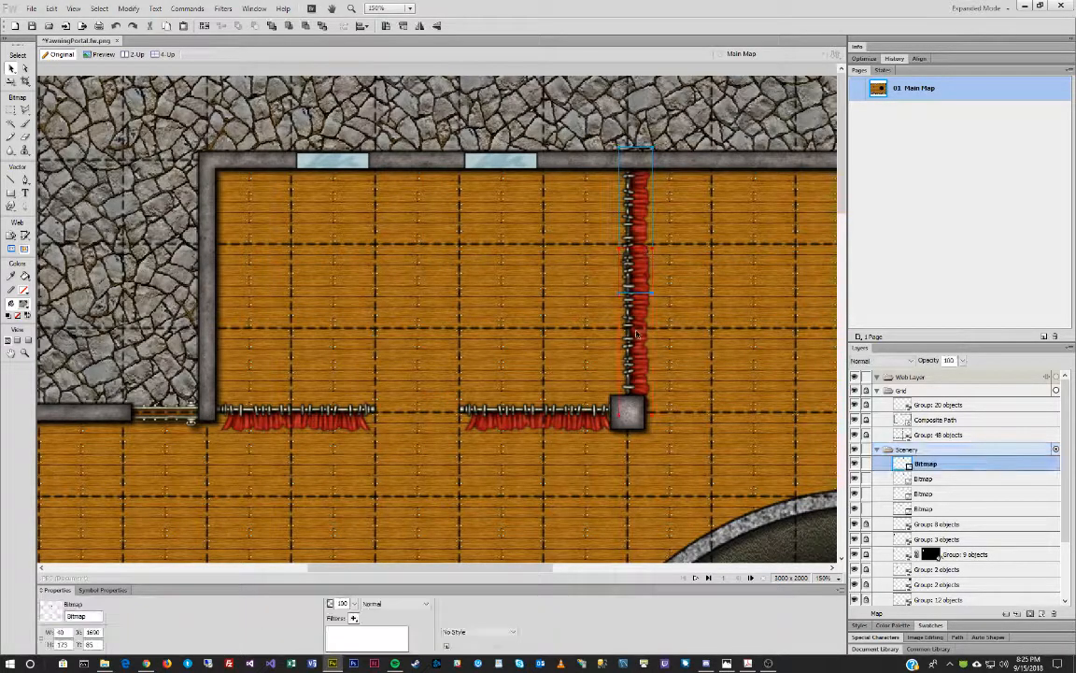
left_click(634, 334, "shift")
key("ctrl+g")
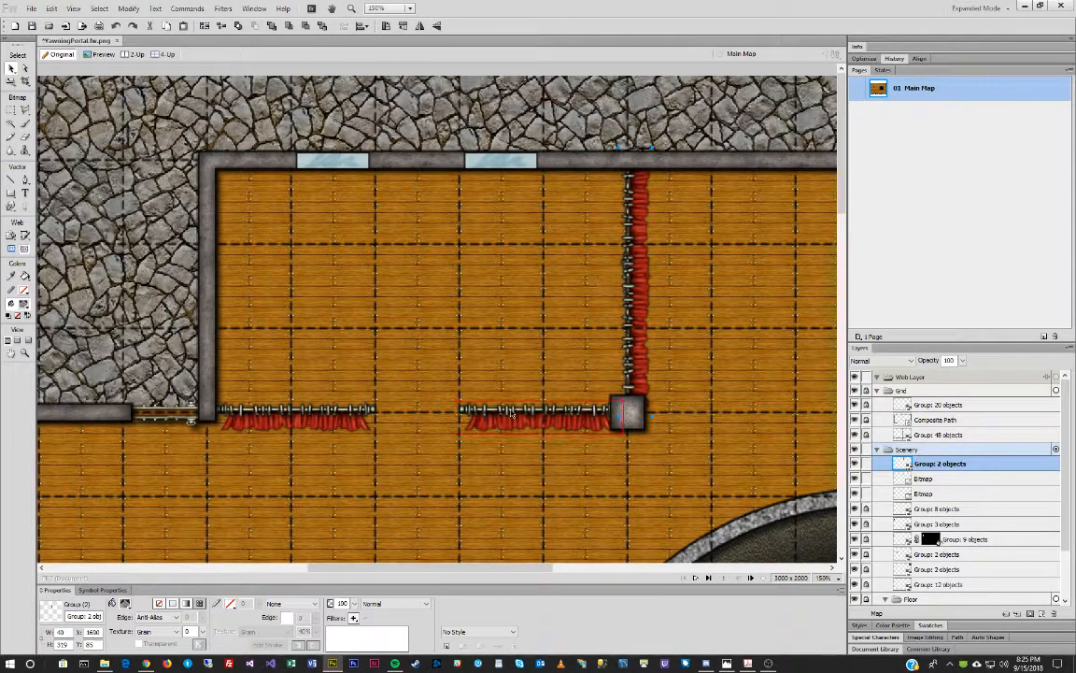
Give the curtain group and both horizontal curtains a distance-10 drop shadow, then group all three.
left_click(537, 419, "shift")
left_click(327, 433, "shift")
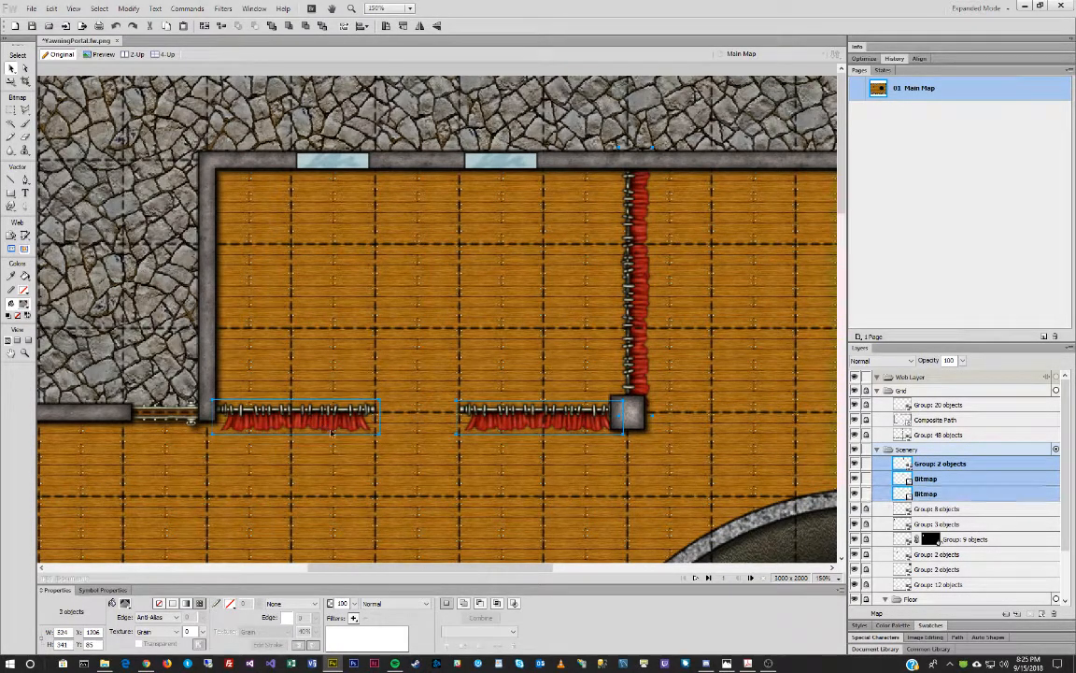
left_click(353, 618)
mouse_move(439, 582)
left_click(500, 580)
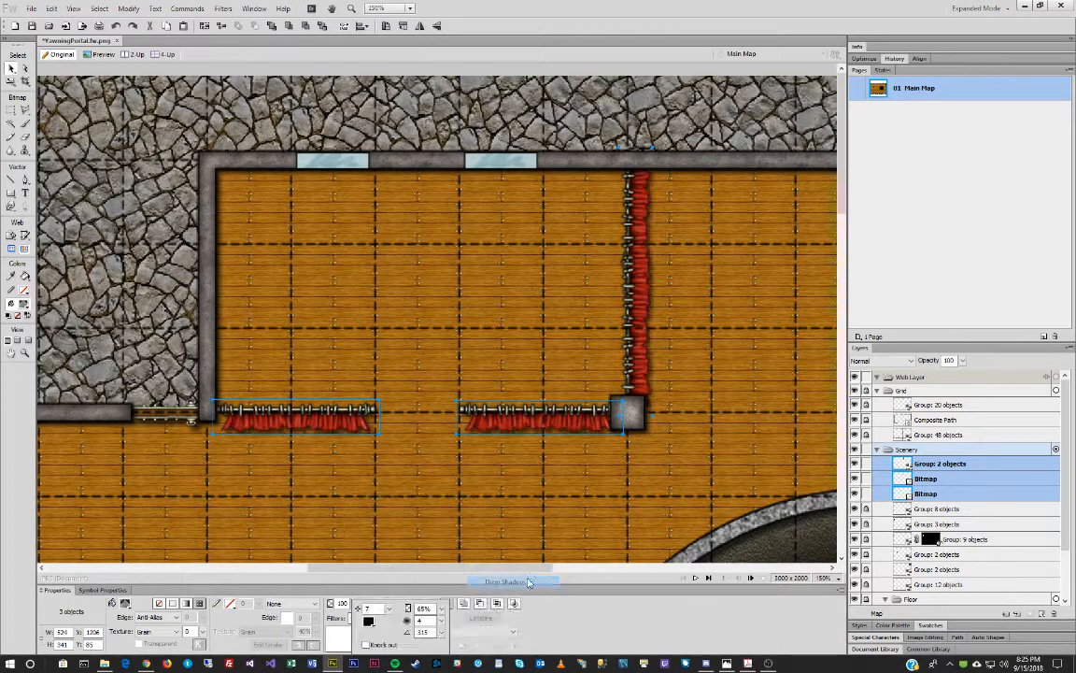
left_click_drag(389, 611, 451, 594)
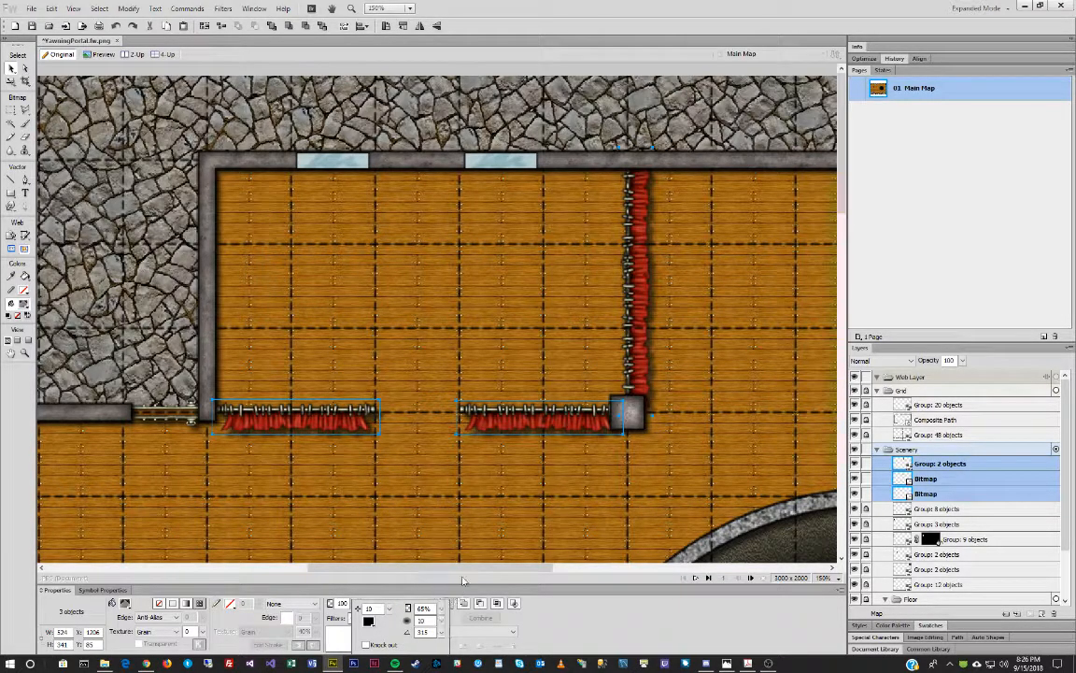
left_click(575, 508)
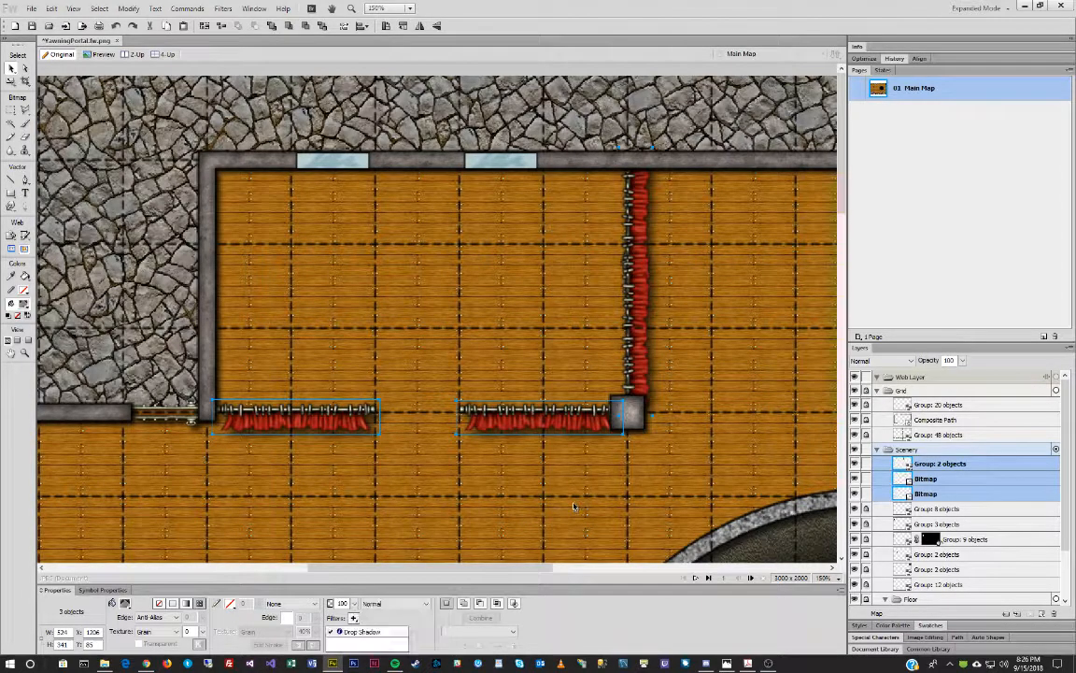
key("ctrl+g")
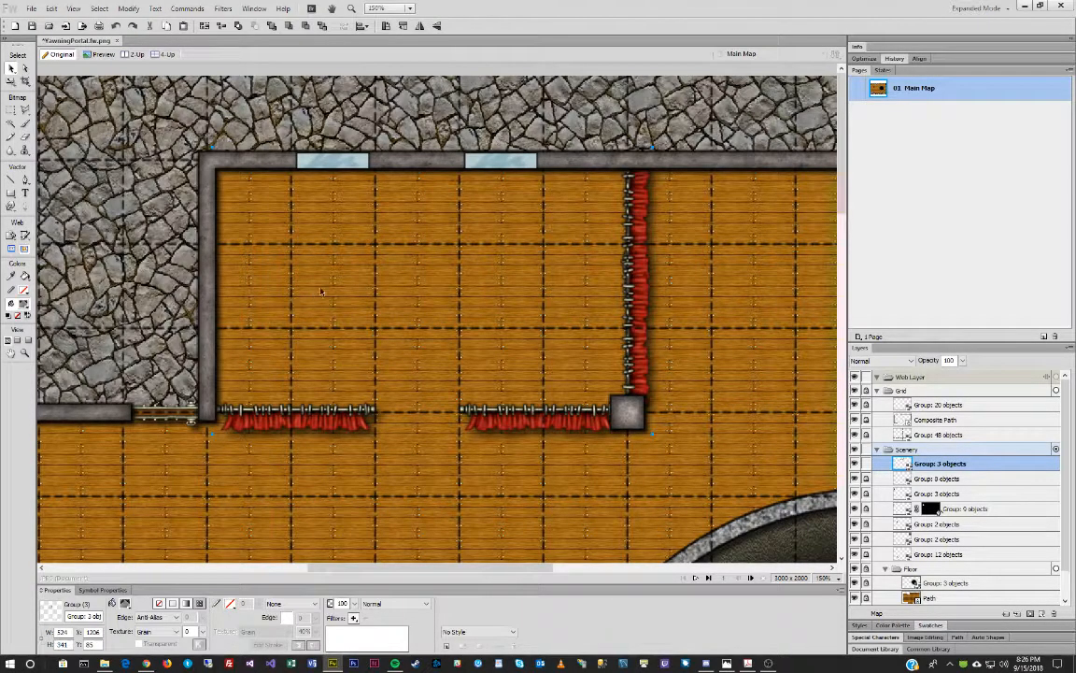
In File Explorer, go up to MapTiles and browse the Decoration folder's tiles.
left_click(104, 663)
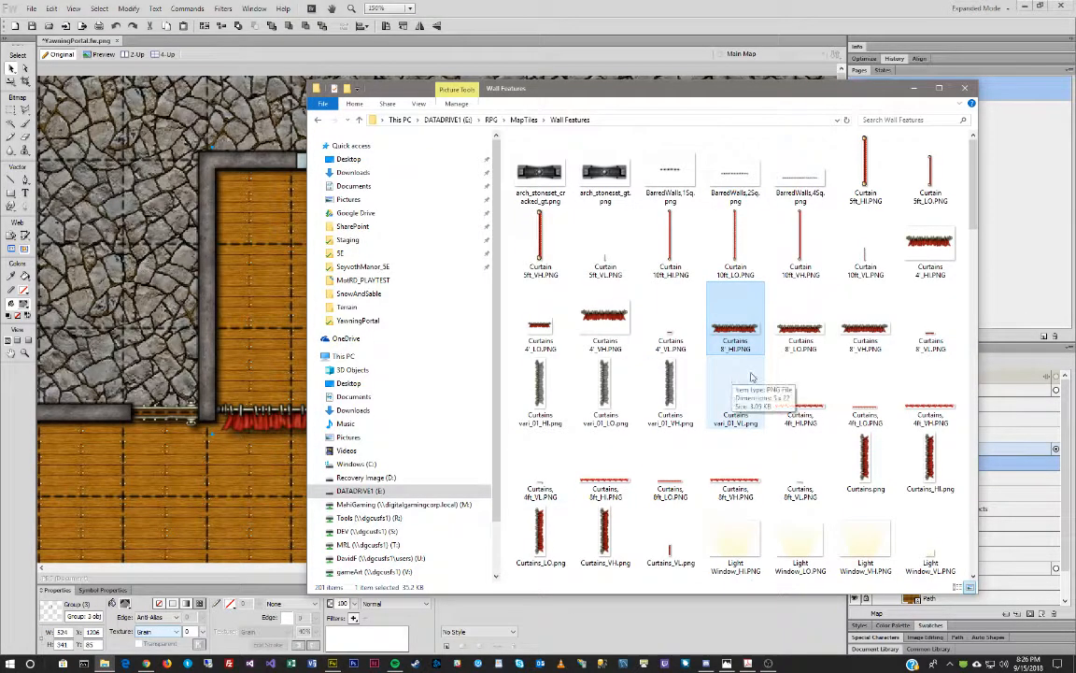
left_click(524, 119)
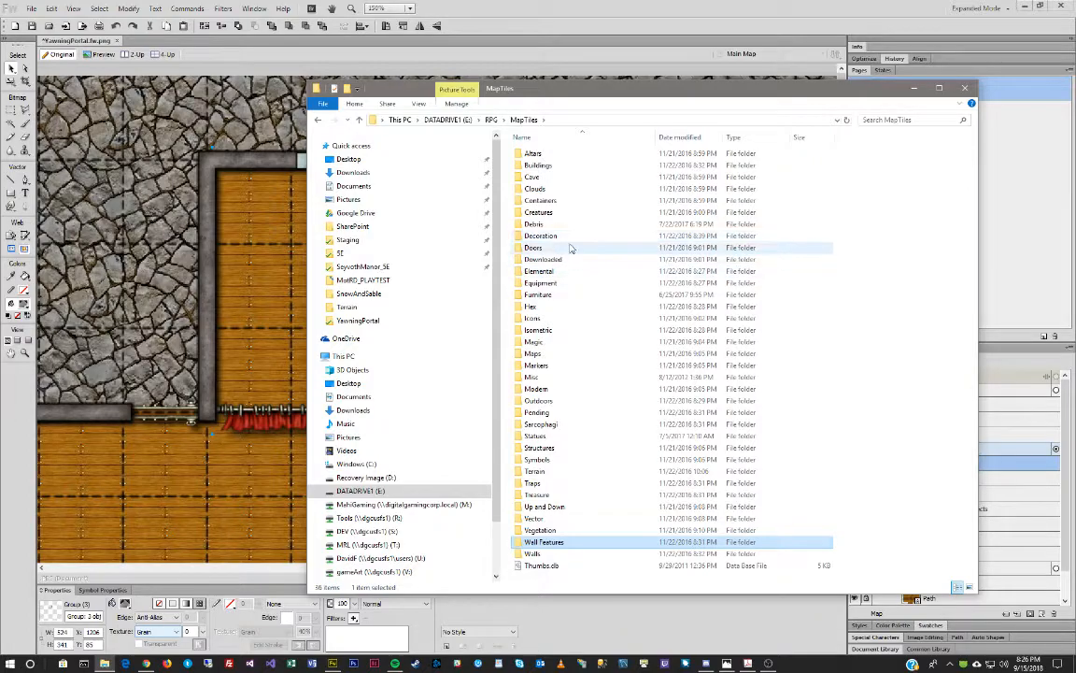
double_click(567, 238)
scroll(802, 393, "down", 10)
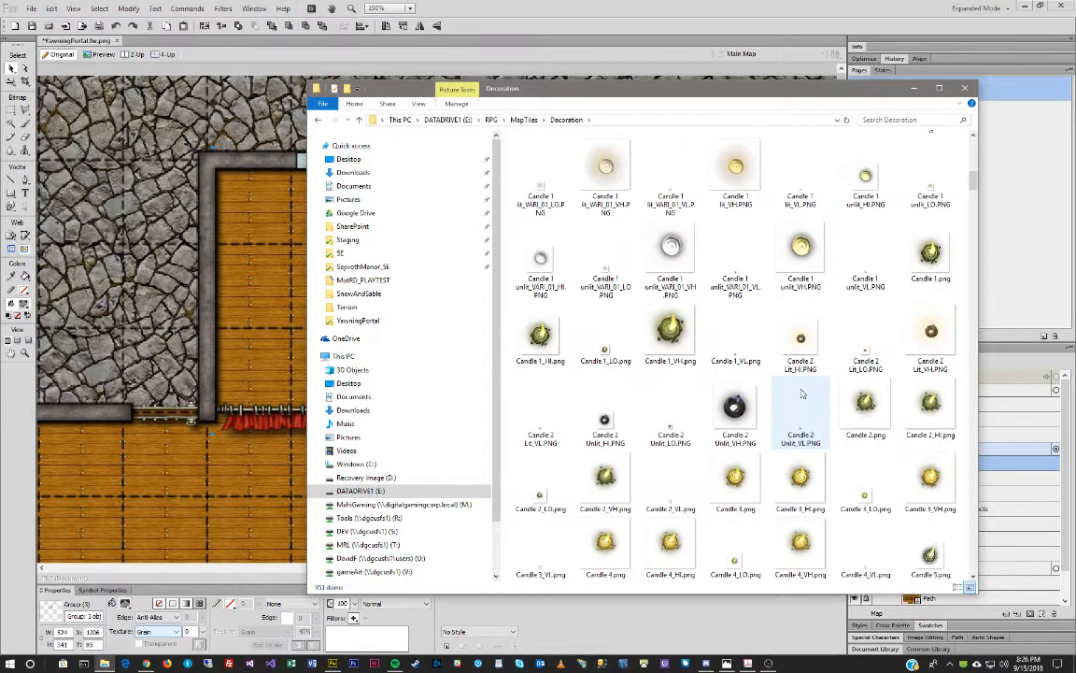
scroll(802, 393, "down", 12)
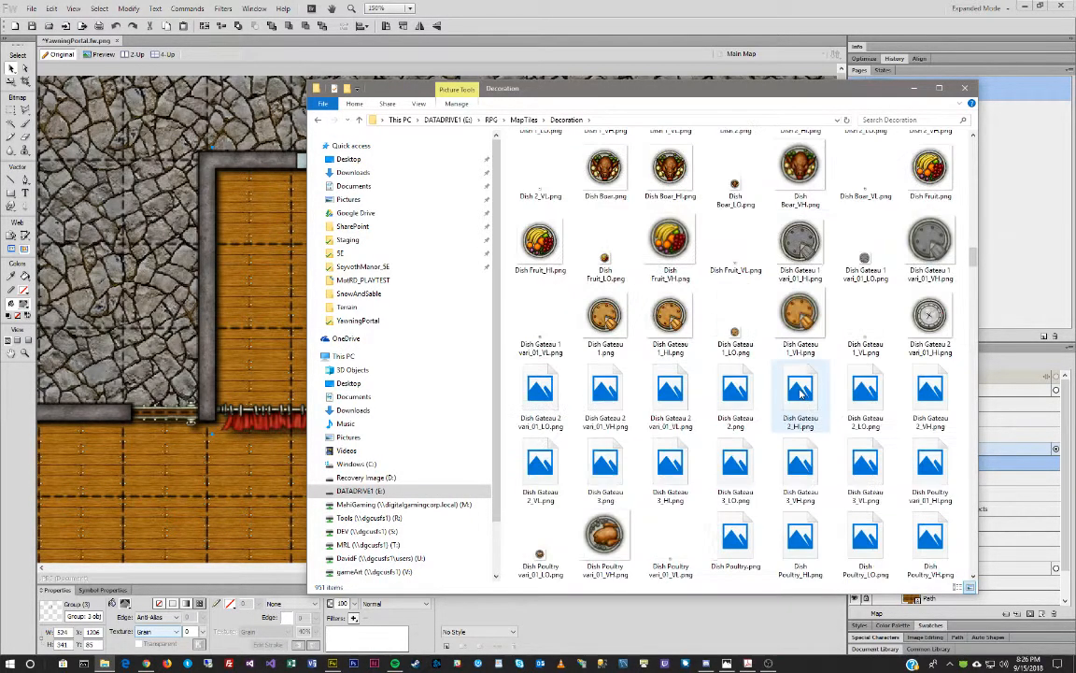
scroll(800, 393, "down", 15)
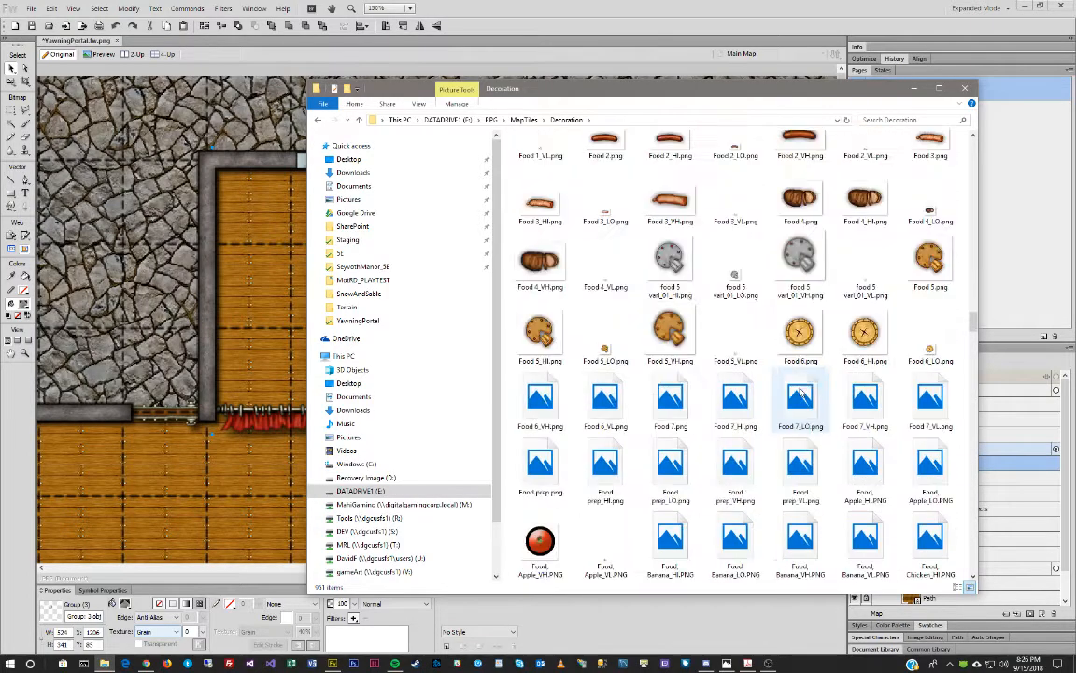
scroll(800, 387, "down", 5)
Open the MapTiles Furniture folder and scroll down to the hex and long table tiles.
left_click(524, 120)
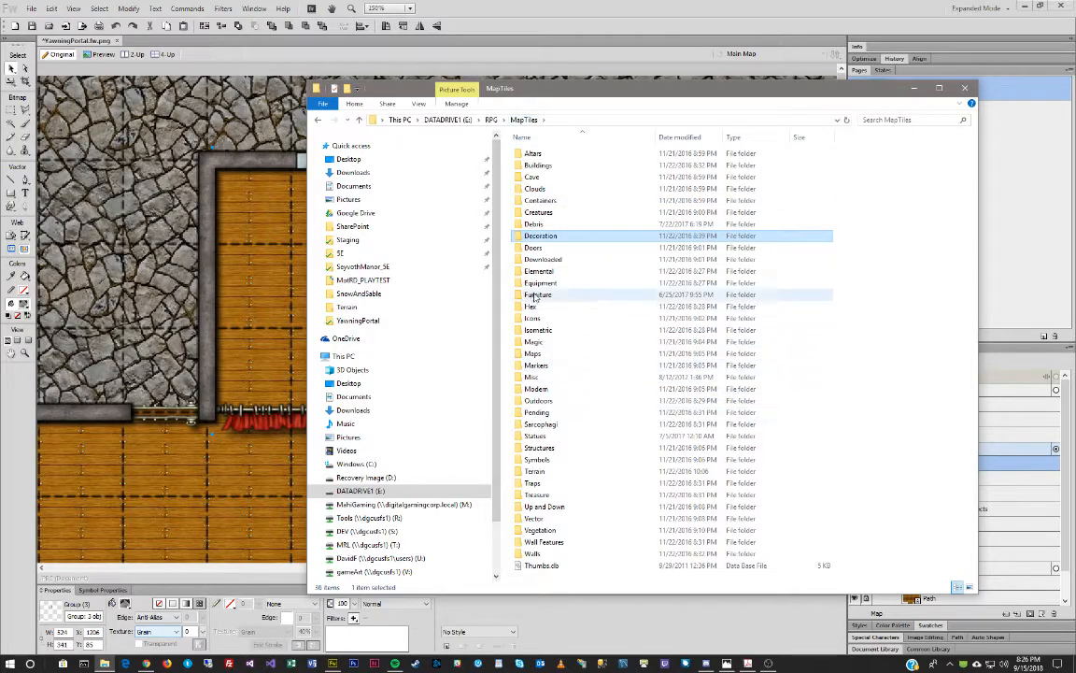
double_click(538, 294)
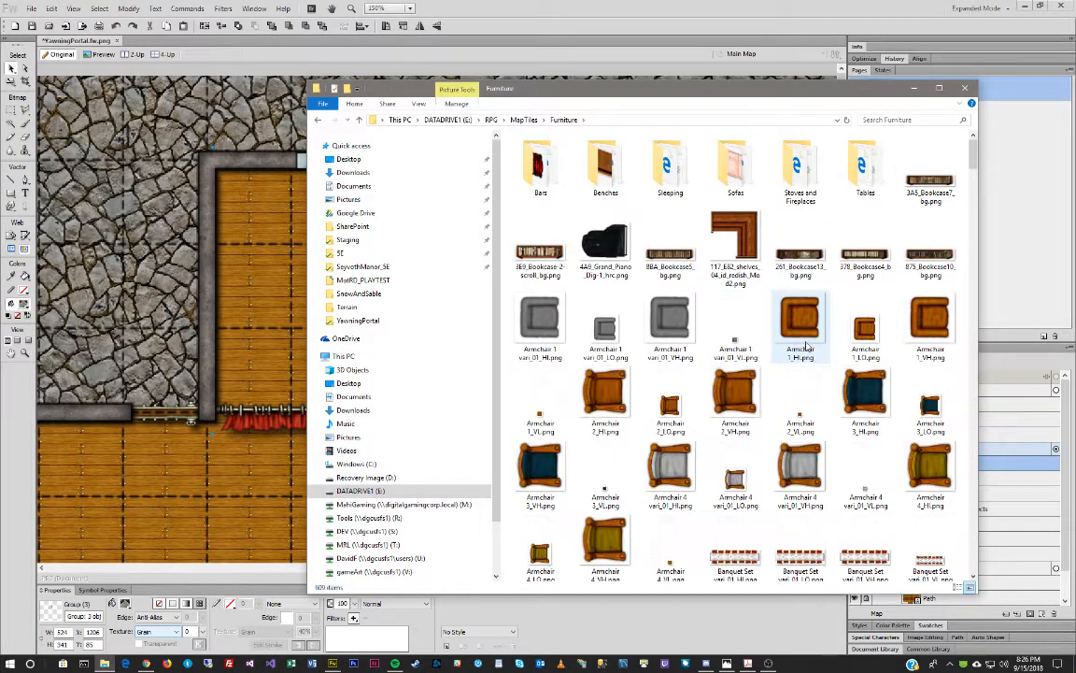
scroll(802, 349, "down", 5)
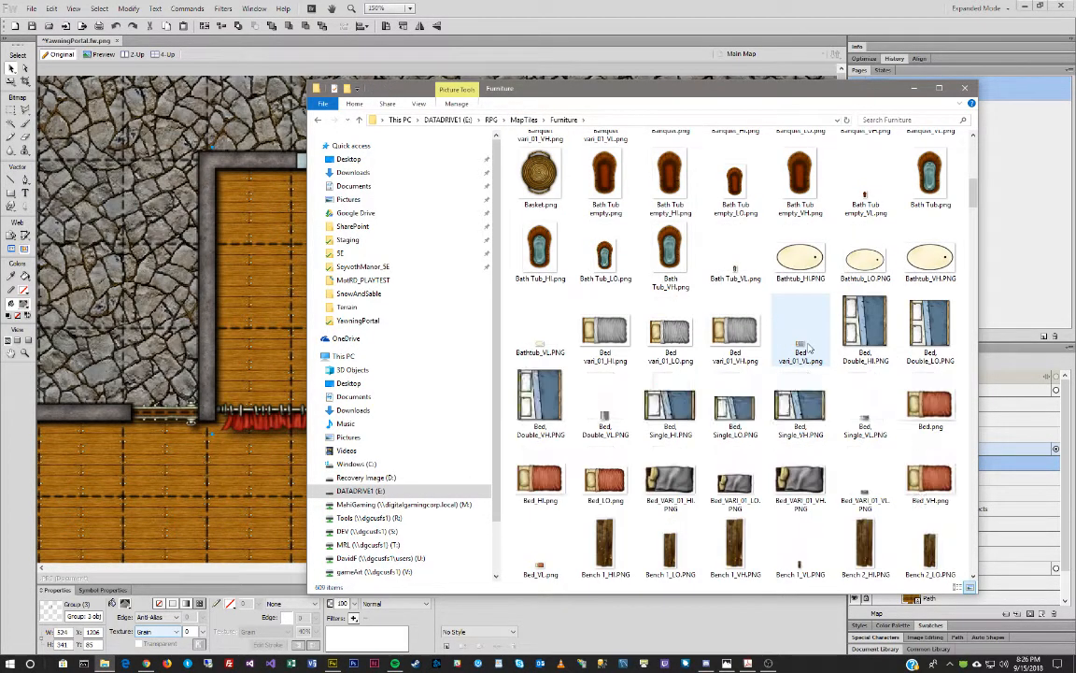
scroll(810, 348, "down", 10)
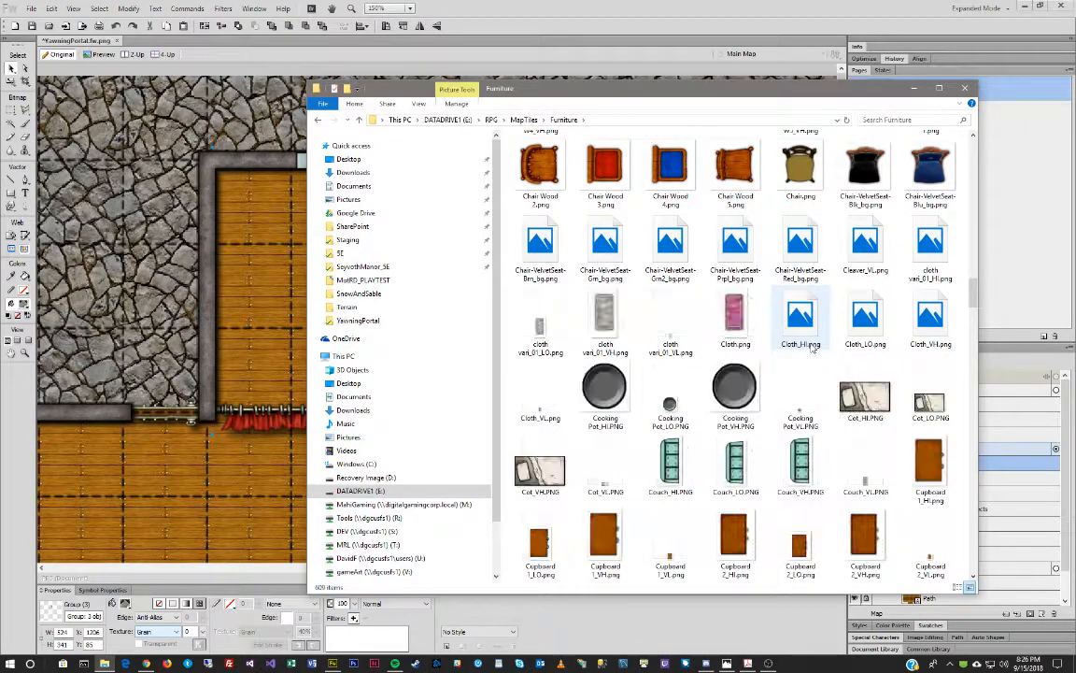
scroll(813, 346, "down", 5)
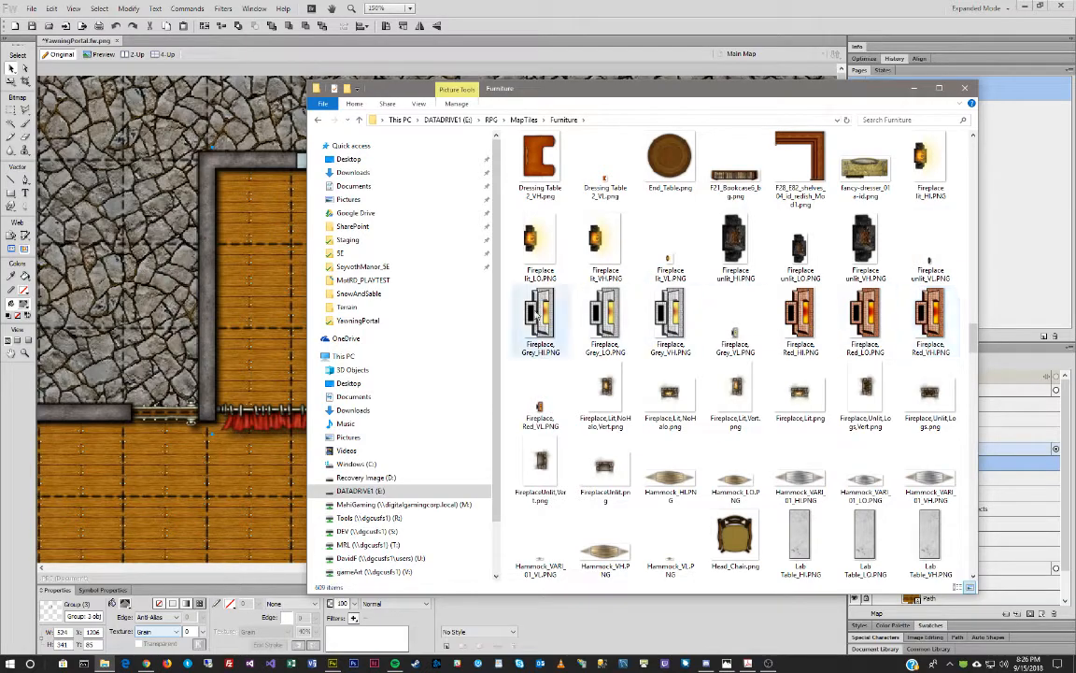
scroll(751, 426, "down", 5)
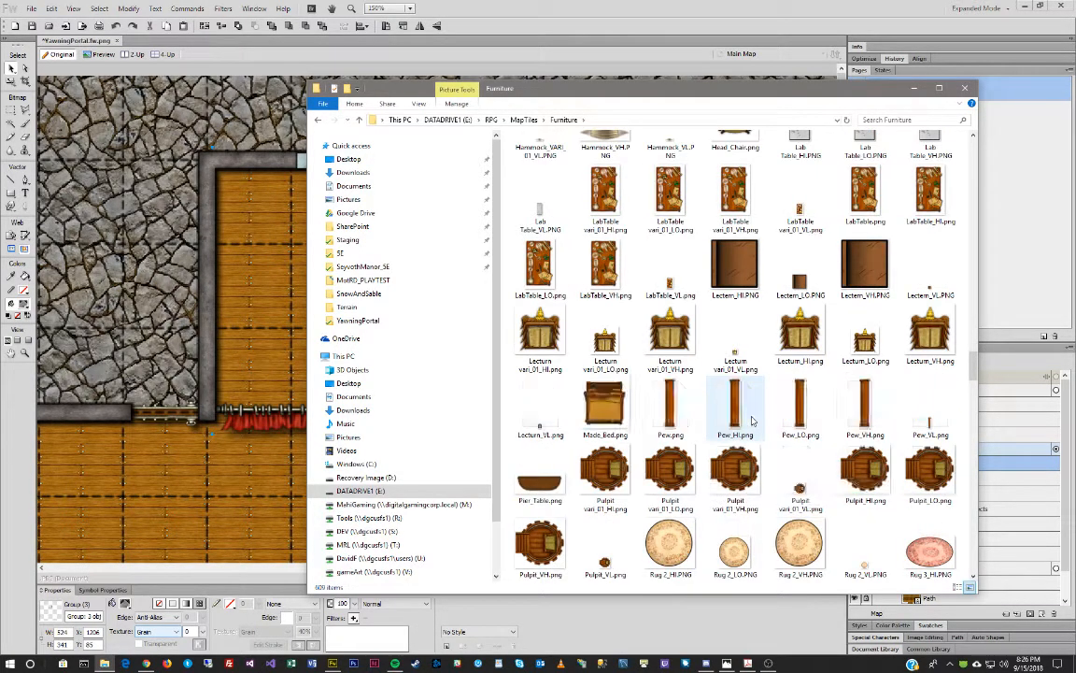
scroll(753, 422, "down", 4)
scroll(752, 420, "down", 2)
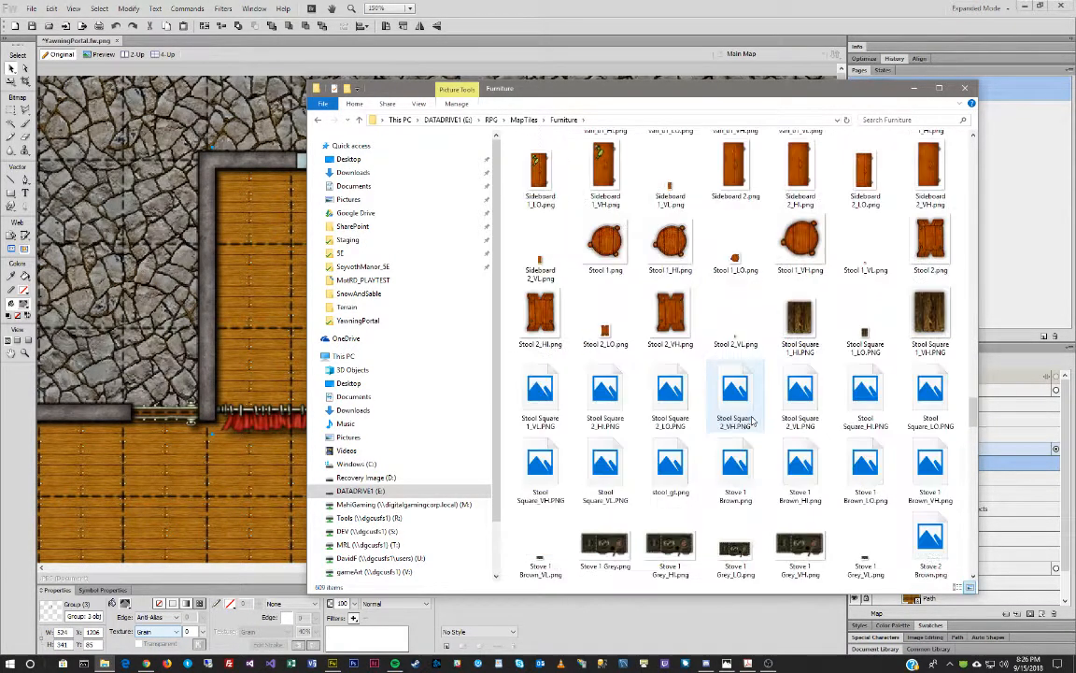
scroll(753, 422, "down", 3)
scroll(753, 422, "down", 6)
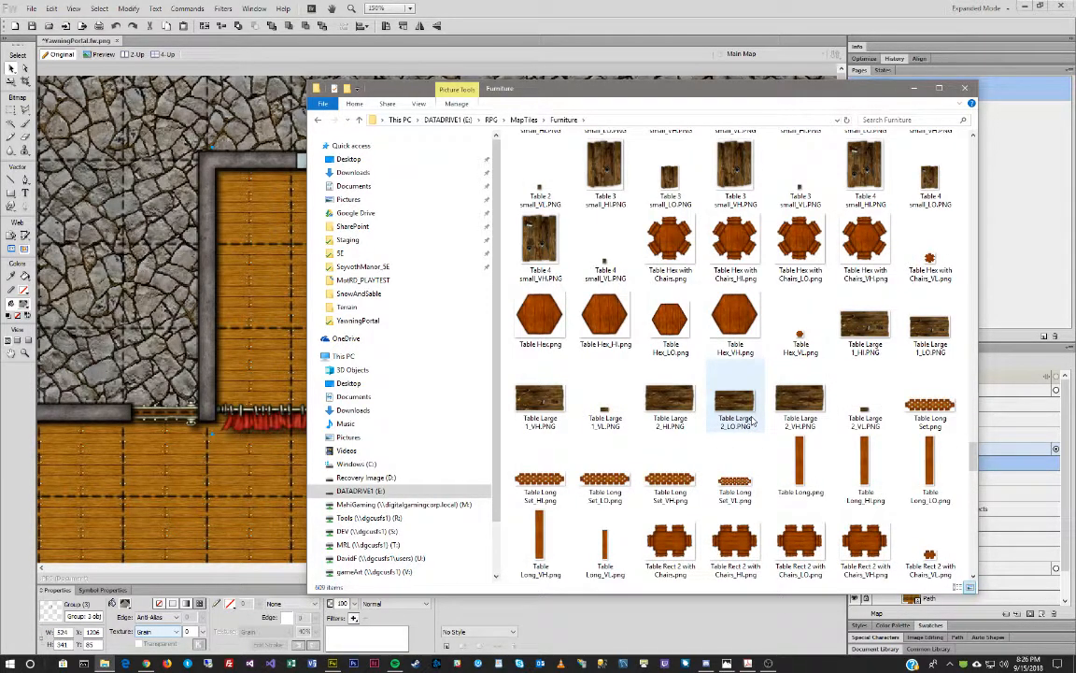
Bring the Photos reference tavern map into view and scroll Furniture to the round and square tables.
left_click_drag(0, 140, 175, 158)
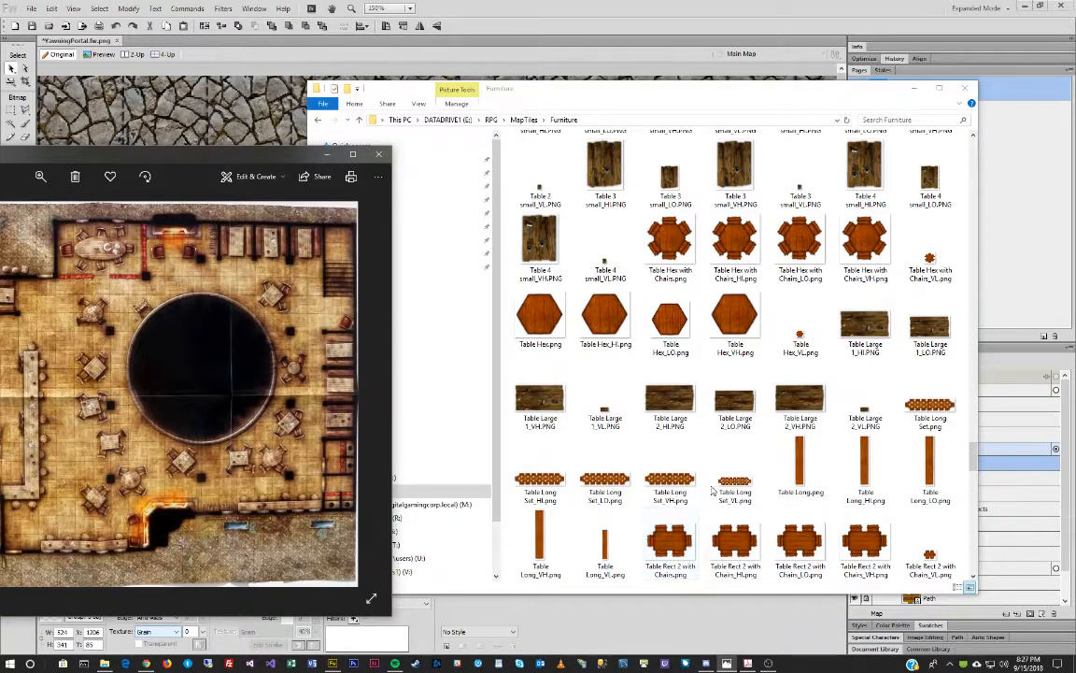
scroll(864, 439, "down", 5)
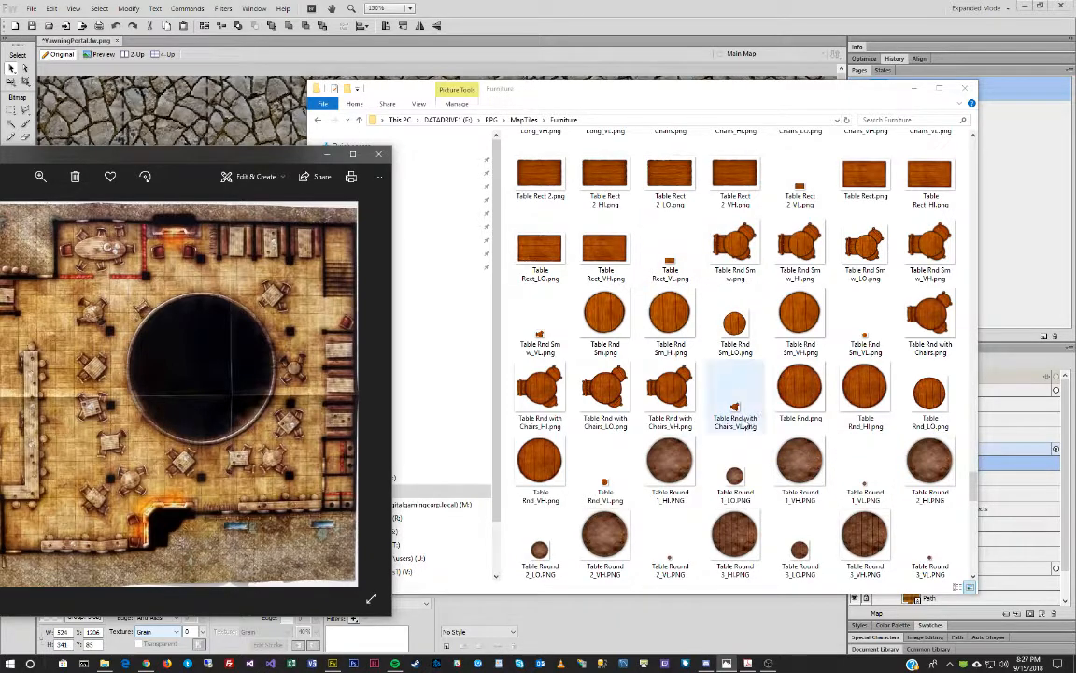
scroll(738, 408, "down", 3)
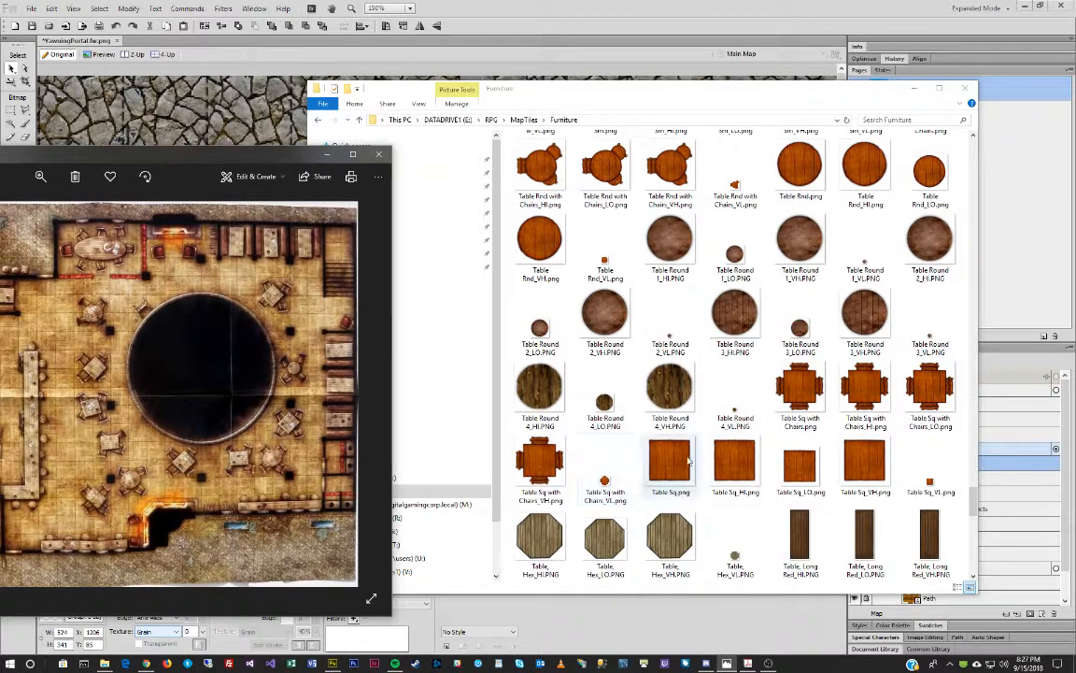
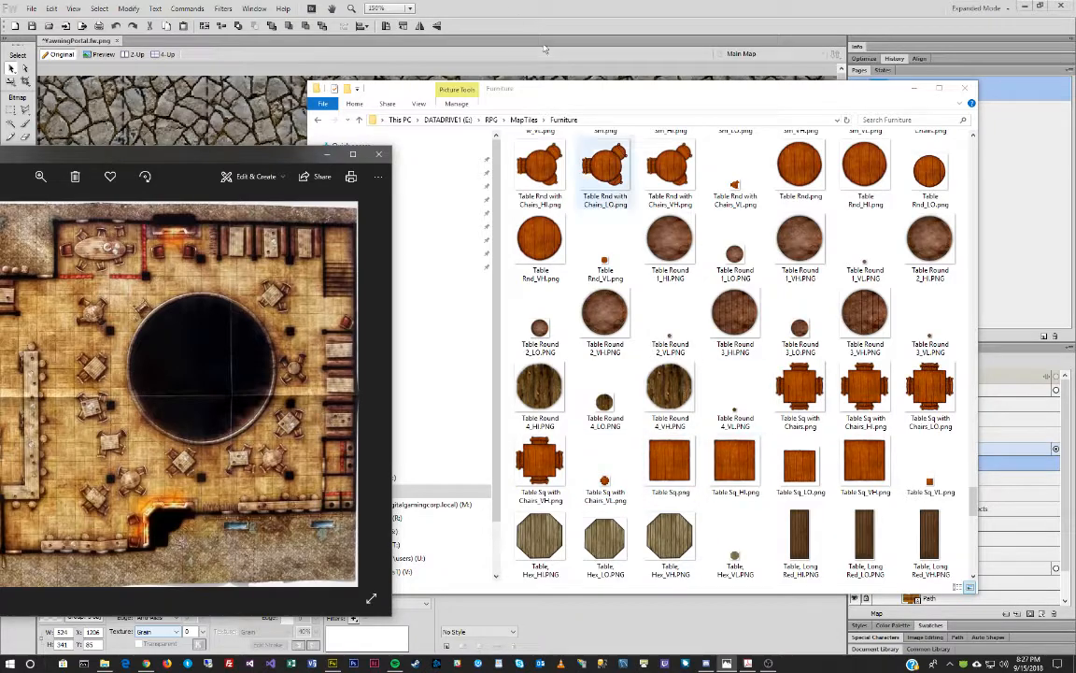
Move the Furniture folder and reference photo windows aside and scroll the canvas down to the well's floor.
left_click_drag(577, 99, 891, 79)
left_click_drag(145, 157, 0, 116)
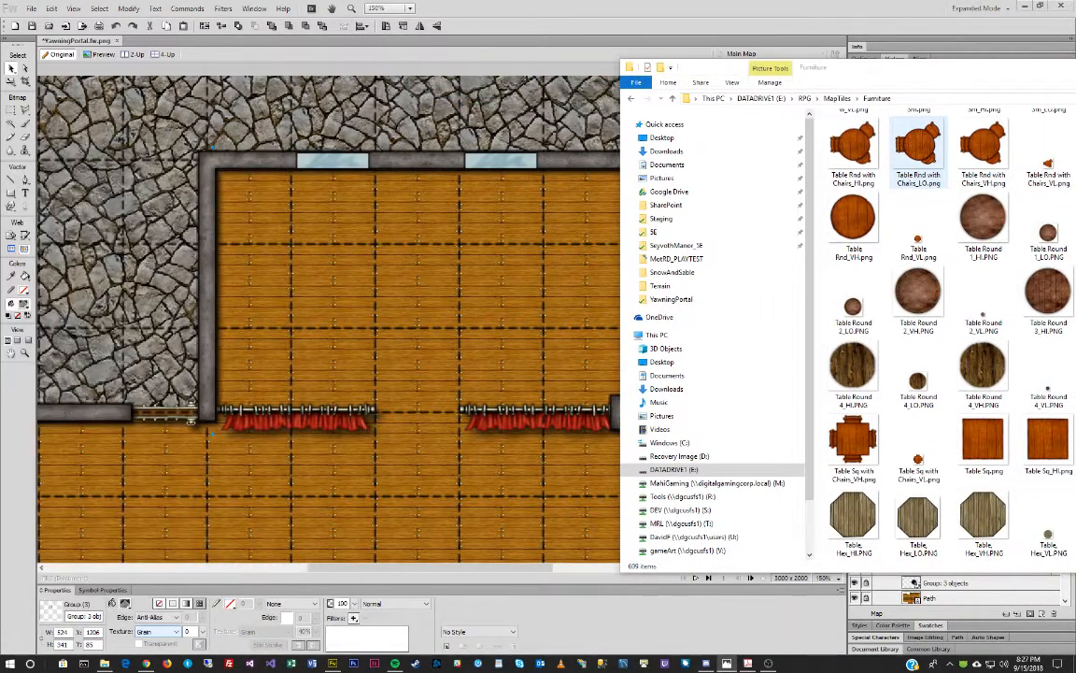
left_click_drag(934, 67, 1075, 82)
scroll(508, 252, "down", 5)
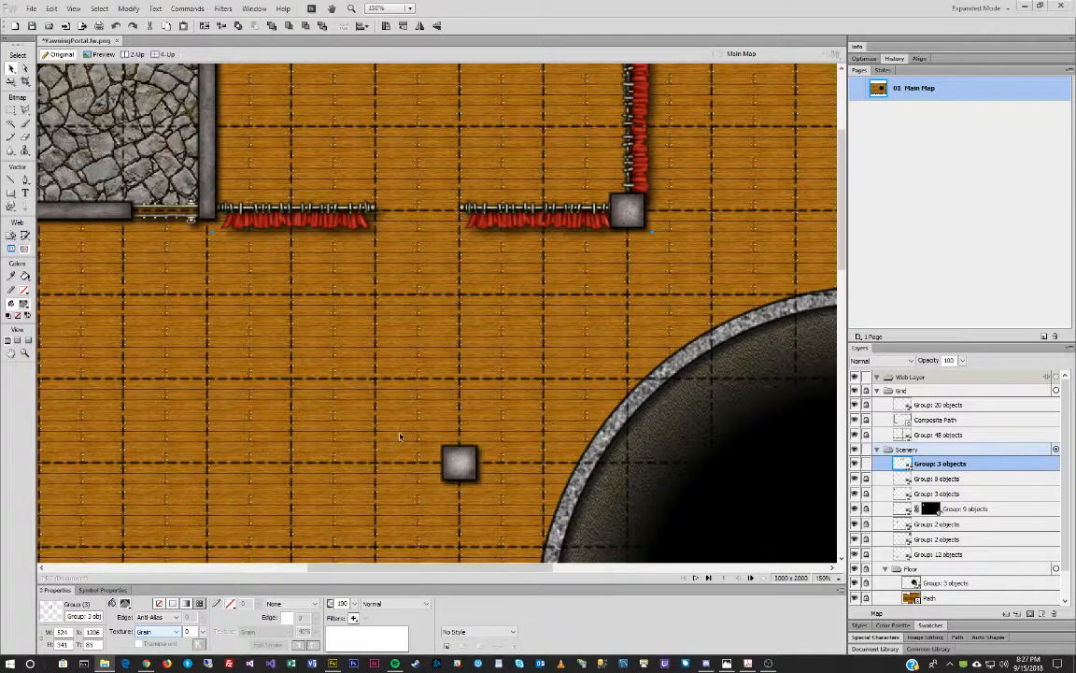
scroll(400, 436, "down", 2)
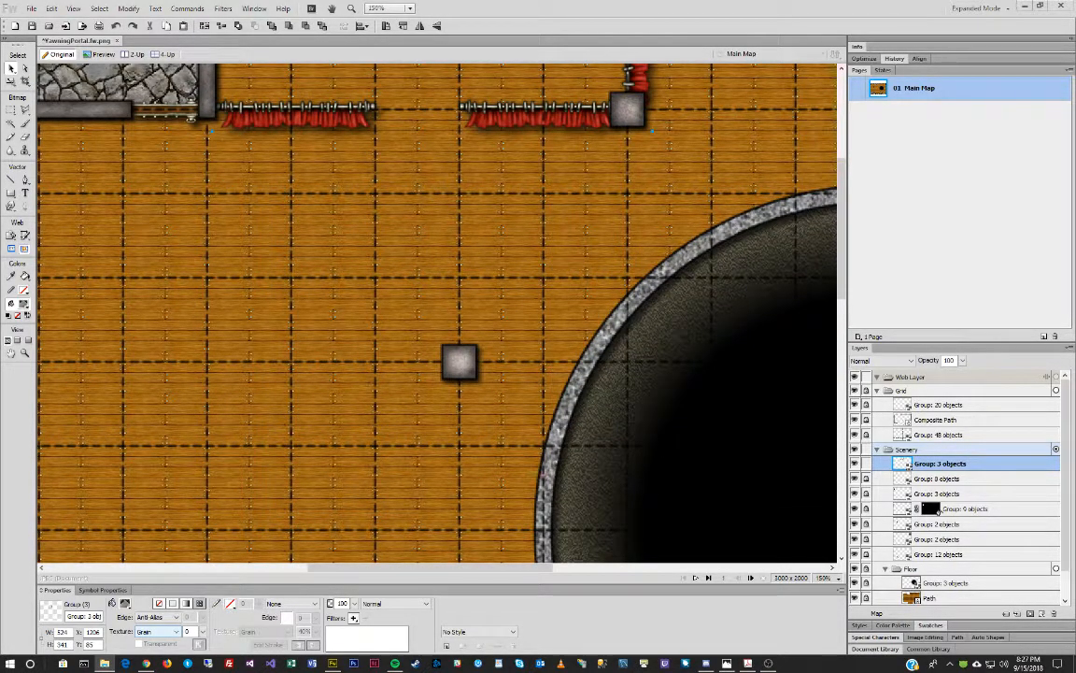
Place Table Sq.png on the planked floor left of the well, replacing a first misplaced copy.
left_click(372, 277)
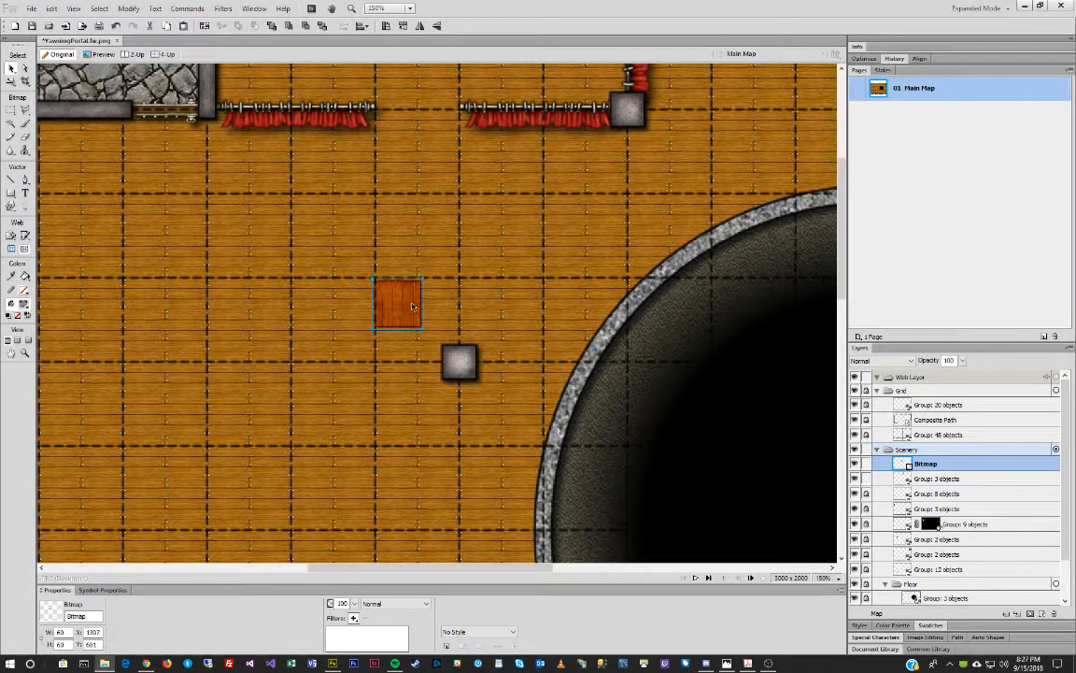
left_click(429, 301)
left_click_drag(407, 302, 417, 289)
key("Delete")
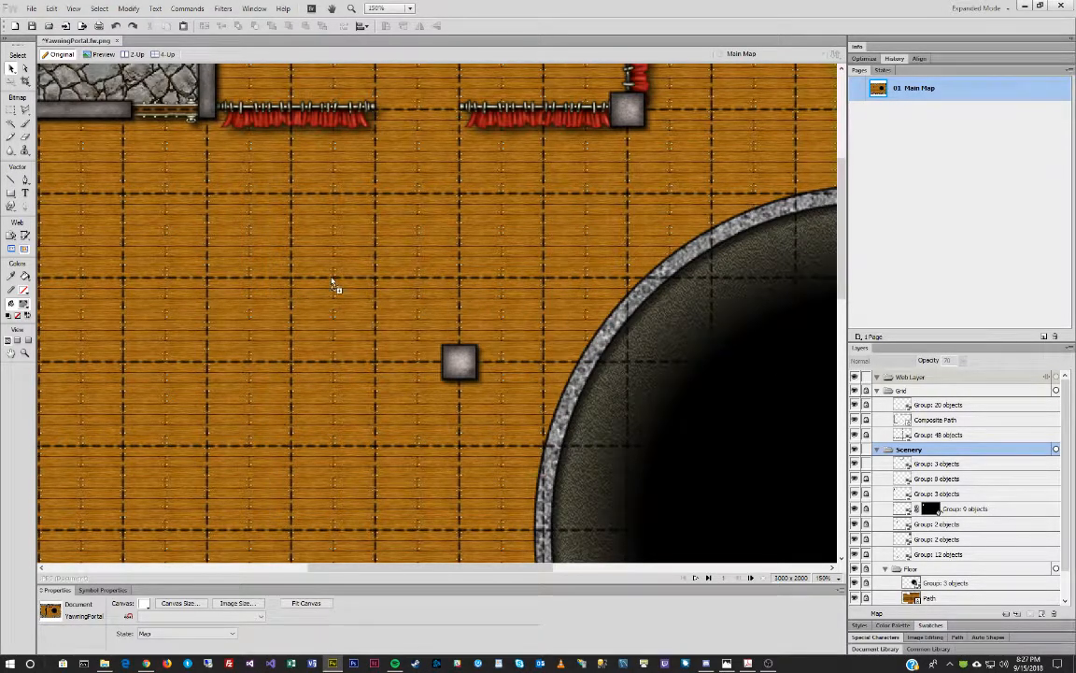
left_click(355, 299)
left_click_drag(349, 246, 351, 246)
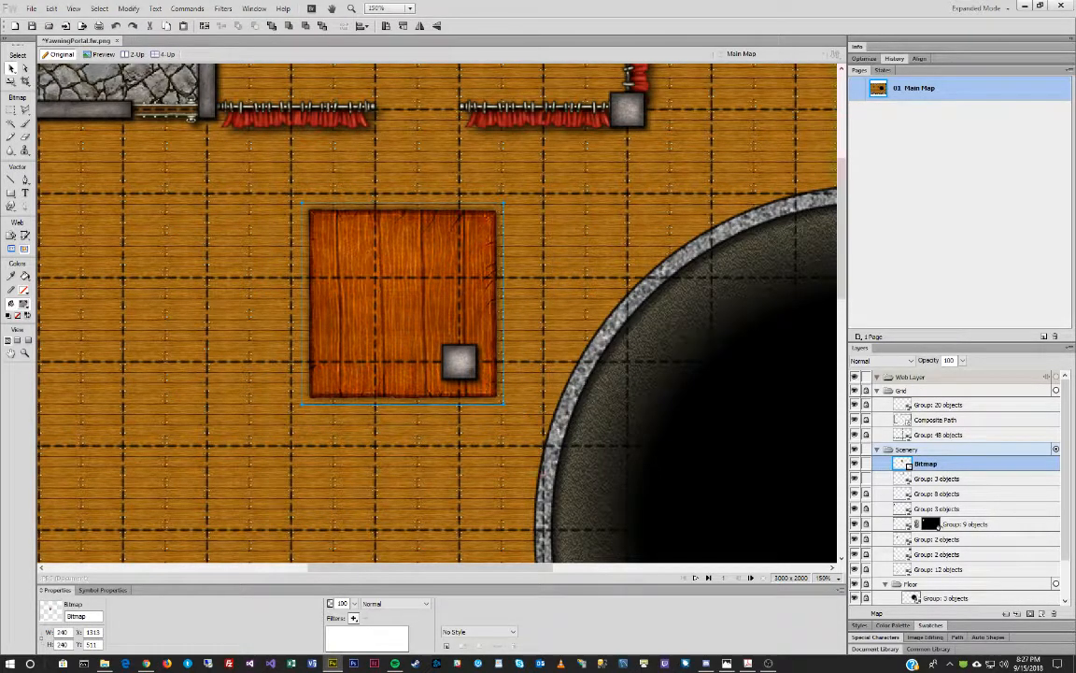
Zoom and pan the reference tavern photo to study the tables by the well, then minimize it.
left_click_drag(0, 179, 360, 198)
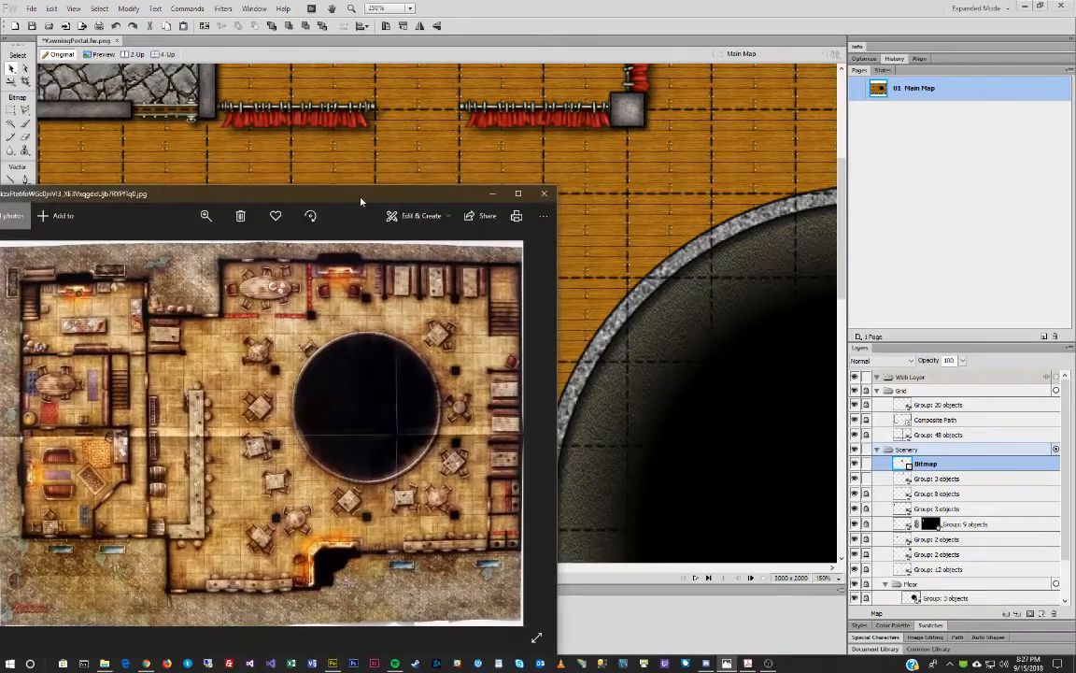
left_click(205, 216)
left_click_drag(160, 245, 254, 245)
left_click_drag(363, 336, 332, 503)
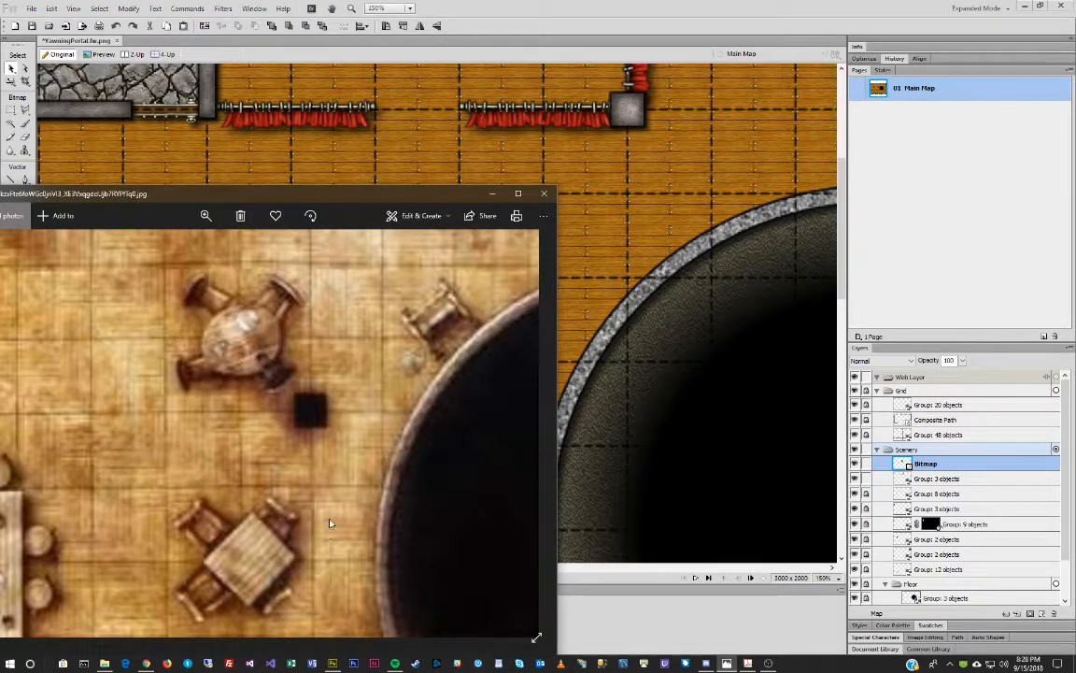
left_click(206, 216)
left_click_drag(255, 241, 163, 241)
left_click_drag(288, 470, 194, 441)
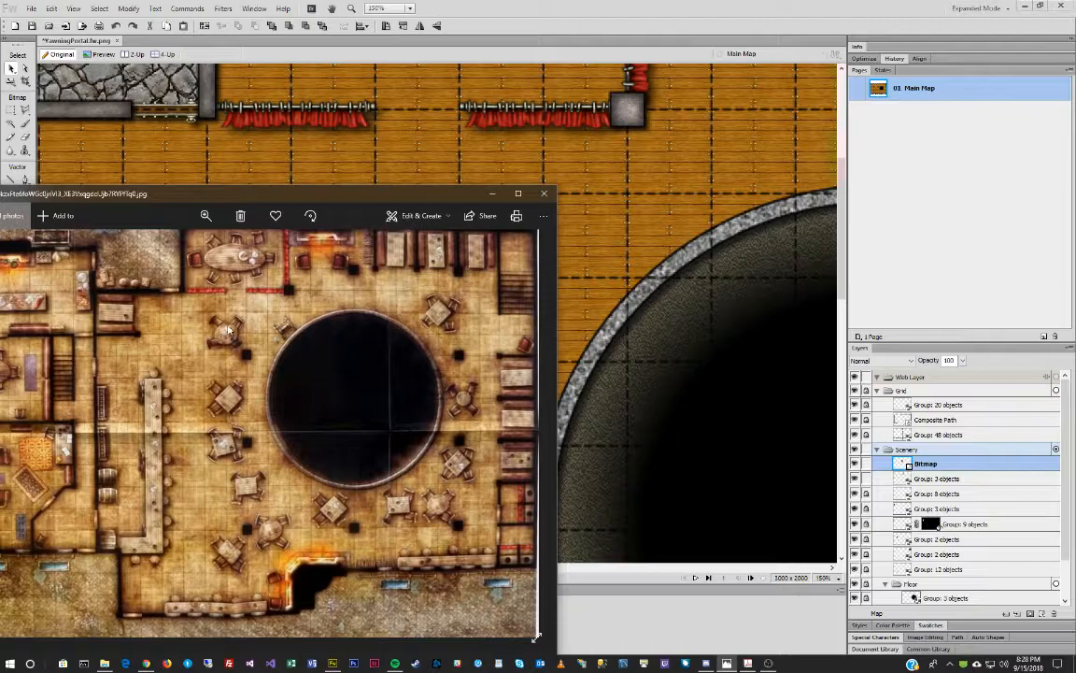
left_click_drag(246, 381, 200, 375)
left_click(206, 216)
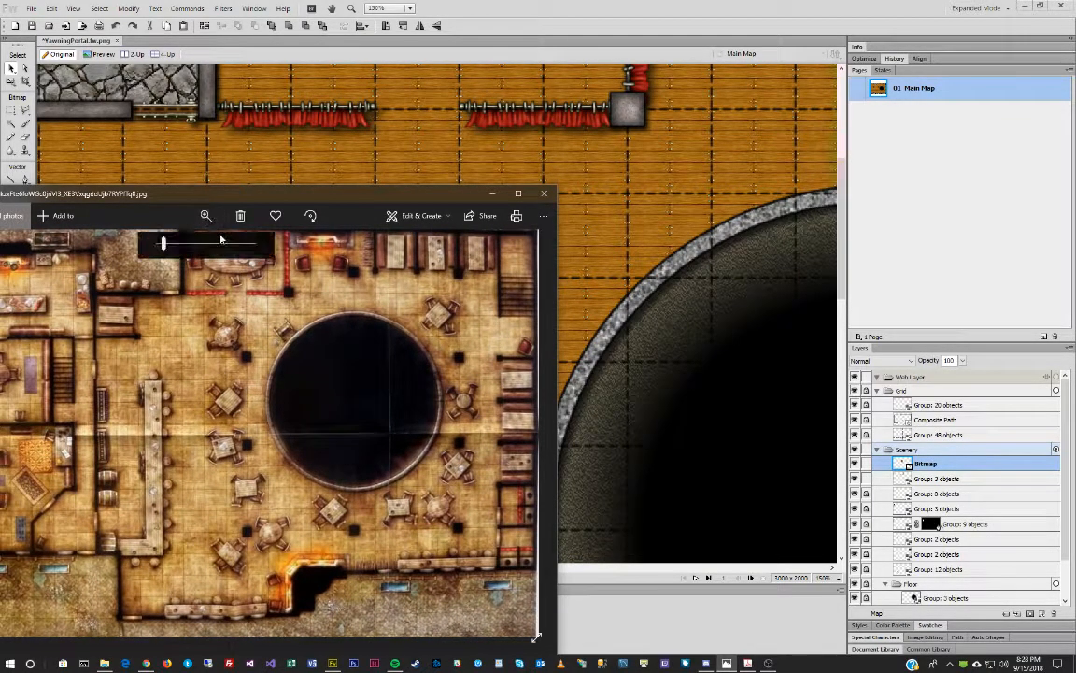
left_click_drag(156, 244, 207, 245)
left_click_drag(252, 322, 238, 469)
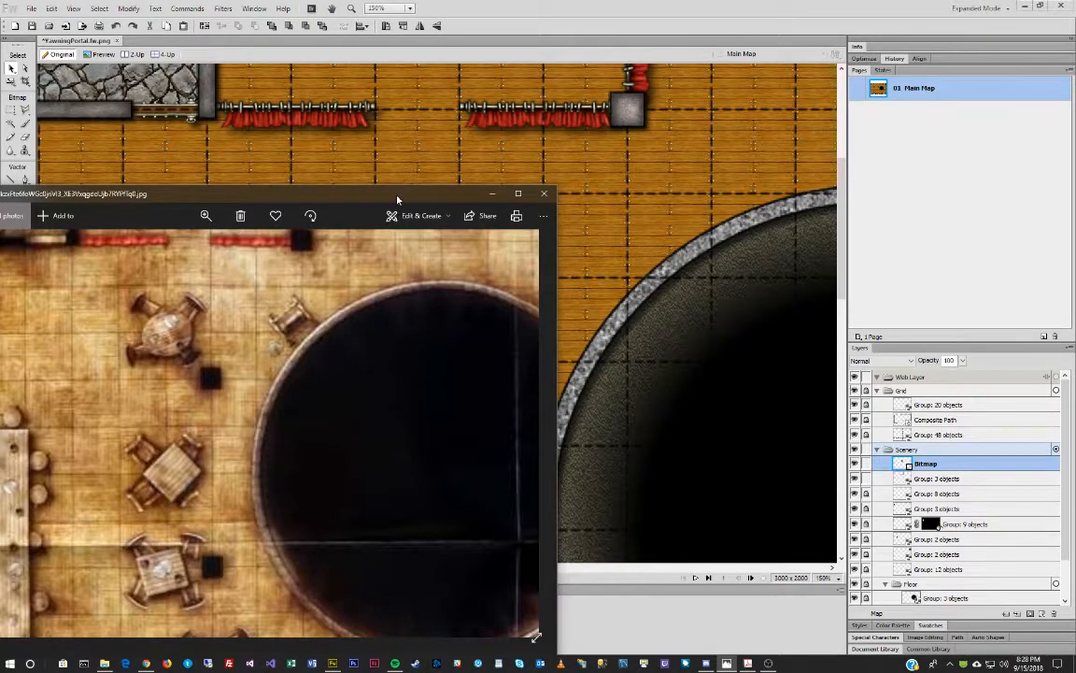
left_click(491, 194)
Move the table up-left, scale it to 114 px square and rotate it 45° into a diamond.
left_click_drag(342, 229, 243, 216)
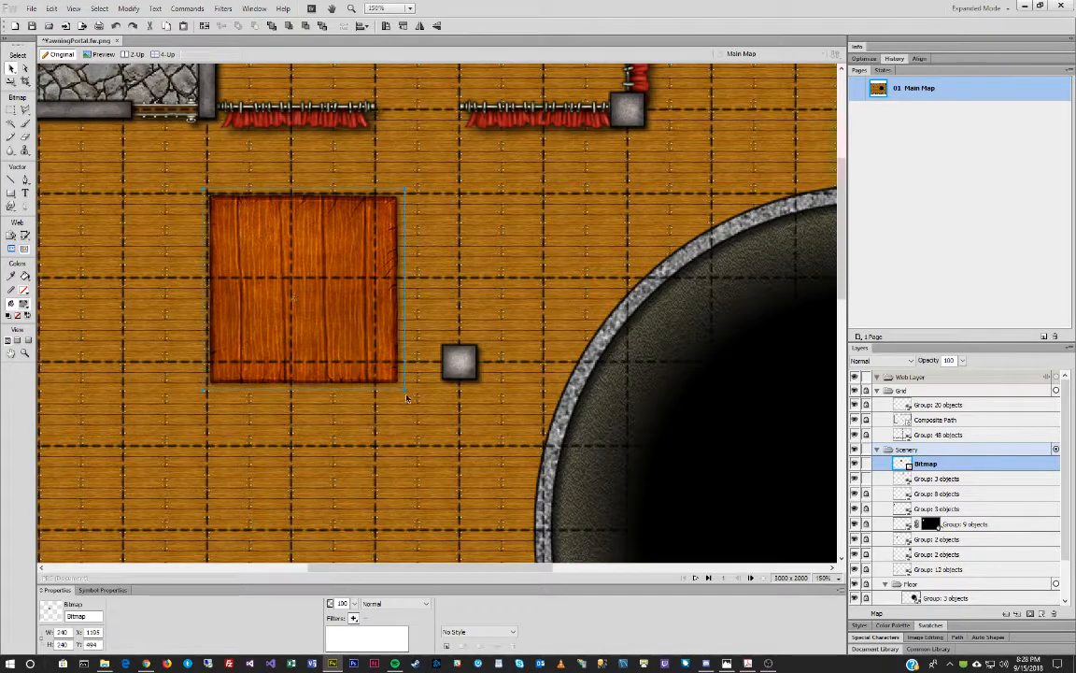
left_click_drag(405, 391, 381, 287)
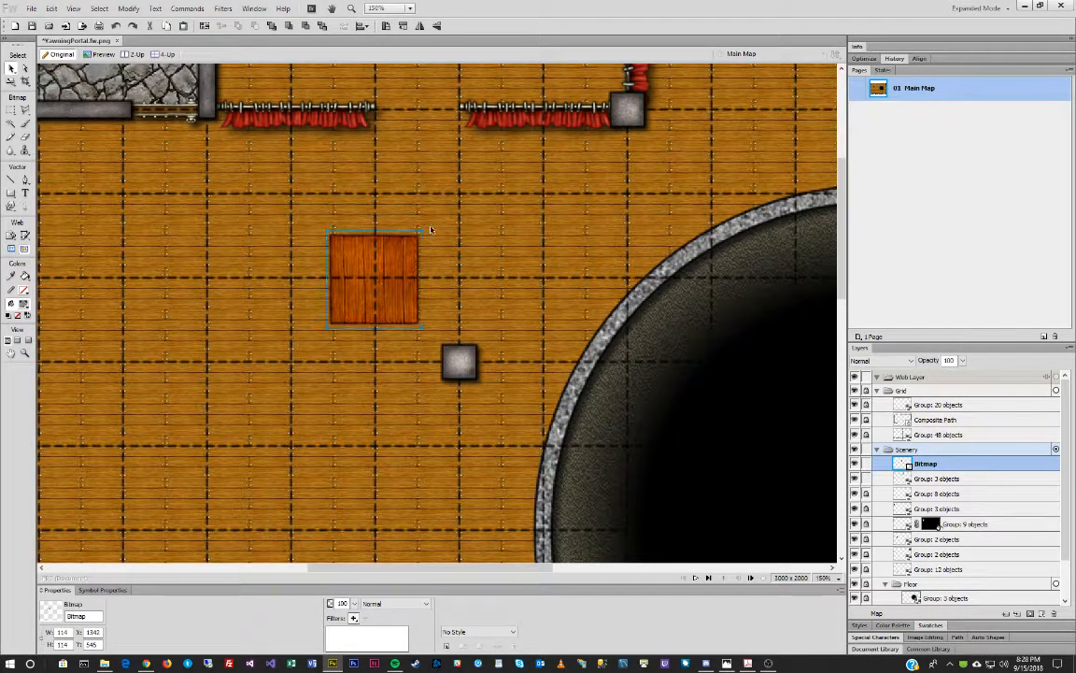
key("ctrl+t")
left_click_drag(385, 162, 354, 190)
key("Return")
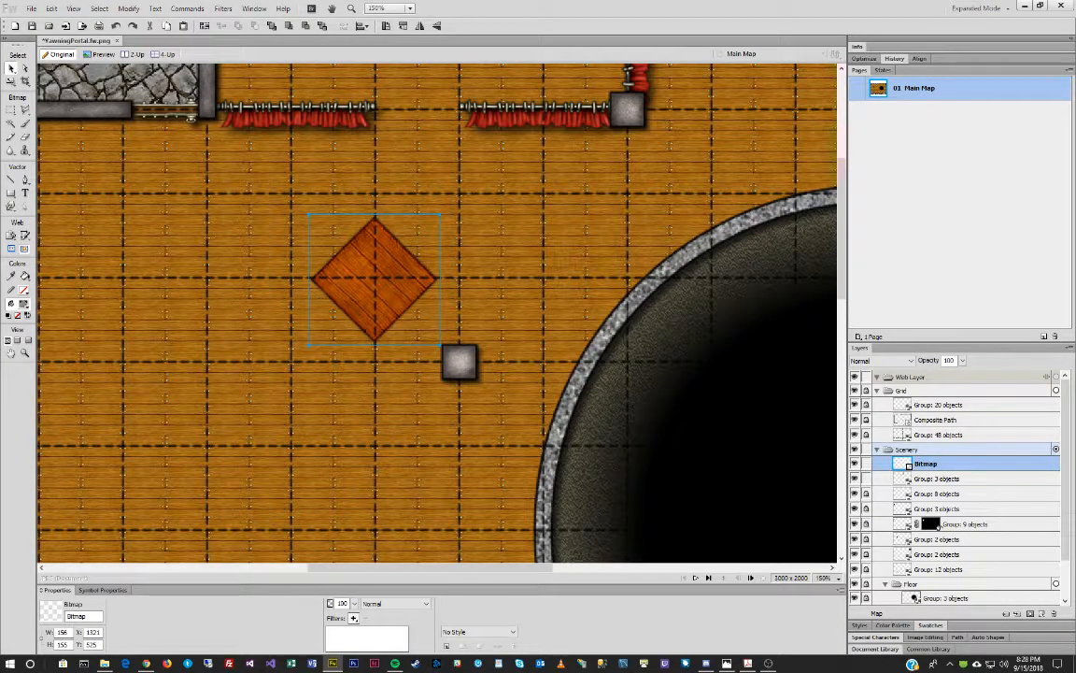
left_click_drag(1075, 100, 639, 87)
Drag Chair Wood 1.png from the Furniture folder onto the map, just left of the diamond table.
scroll(781, 367, "up", 6)
scroll(781, 367, "up", 15)
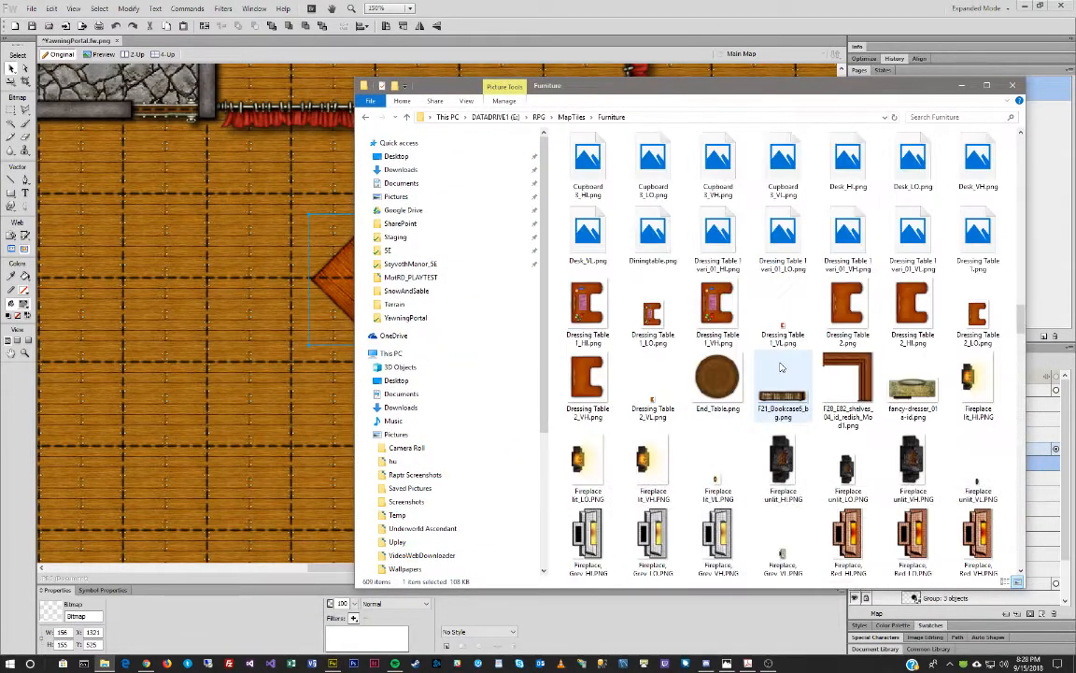
scroll(784, 371, "down", 3)
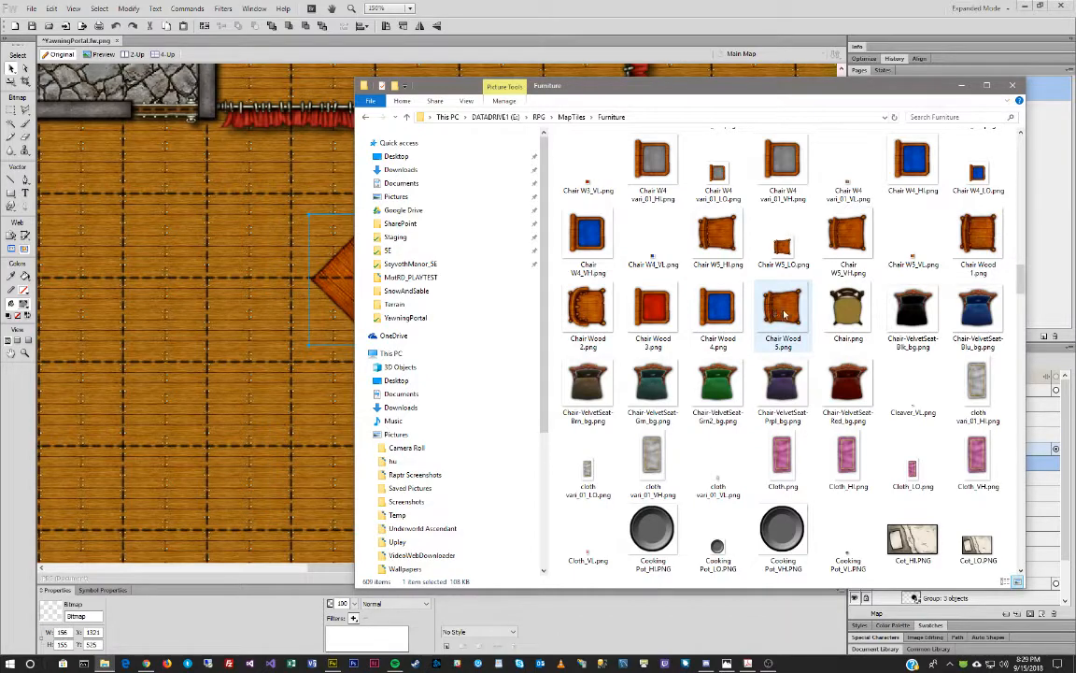
left_click(981, 236)
left_click_drag(985, 240, 252, 283)
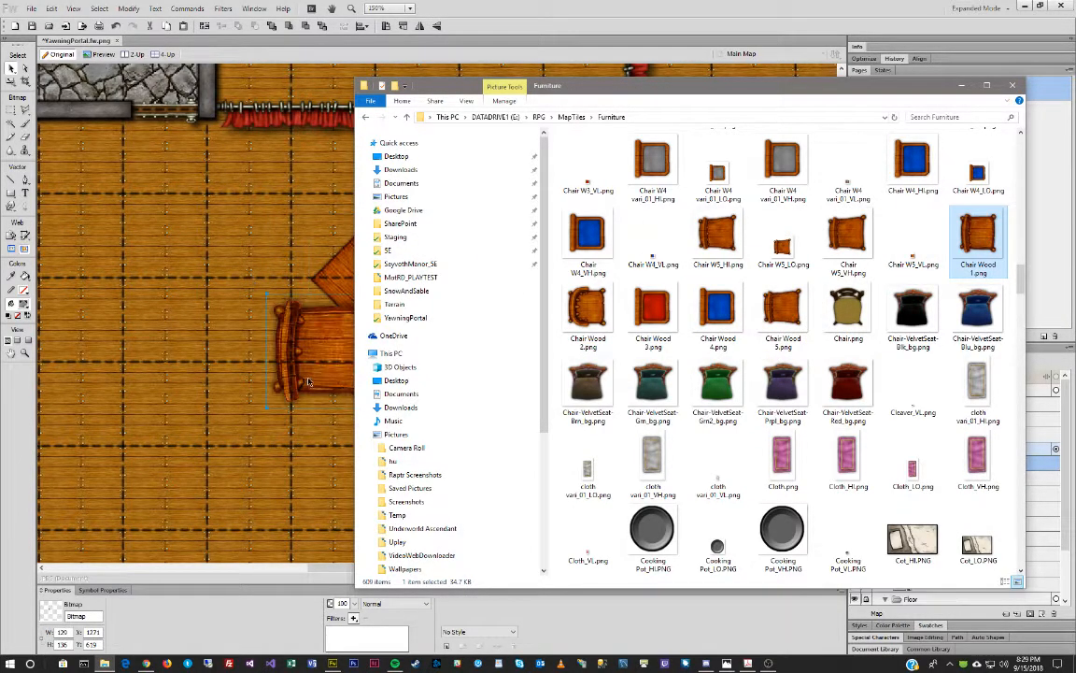
left_click(309, 373)
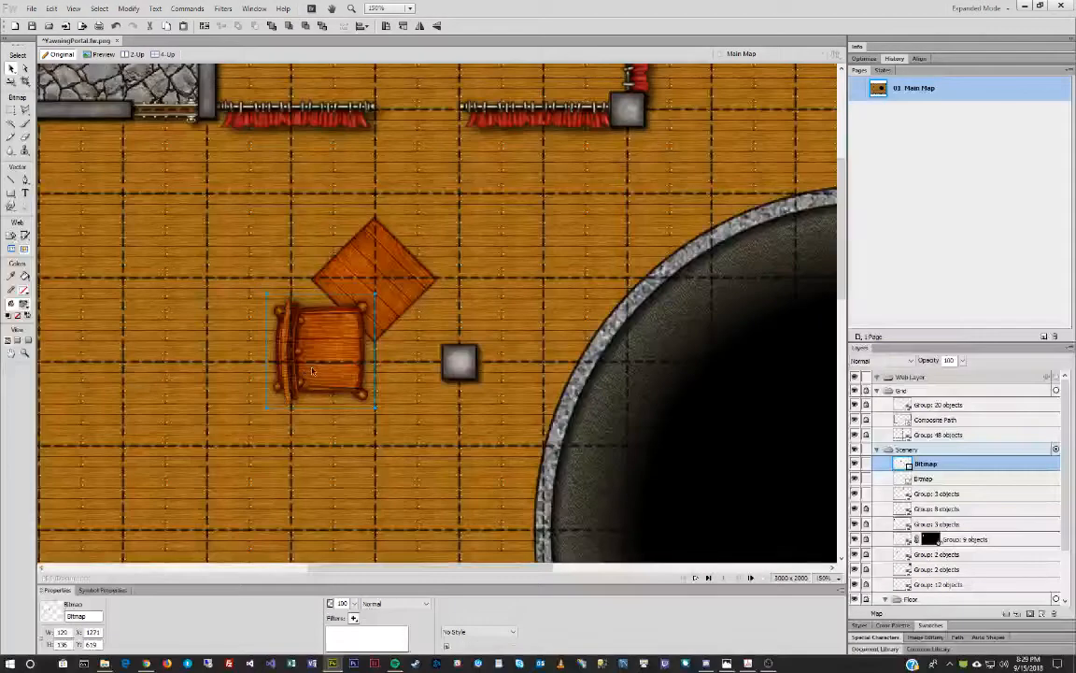
left_click_drag(313, 372, 259, 354)
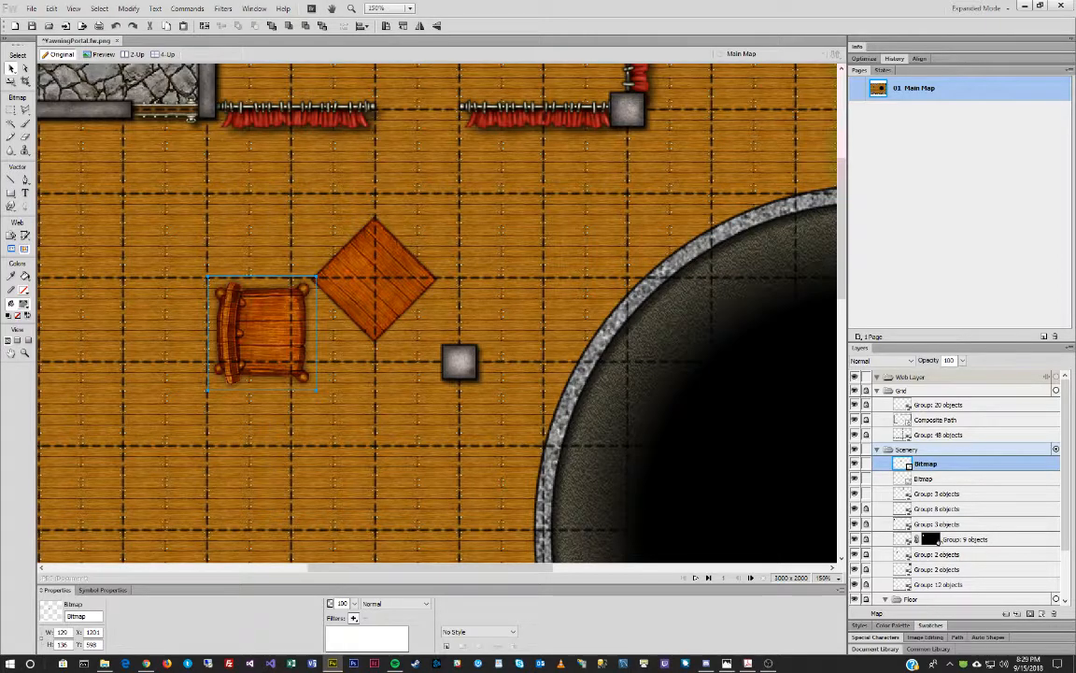
Check the reference photo, then shrink the chair to about 56×59 and move it up-left.
left_click_drag(0, 121, 380, 149)
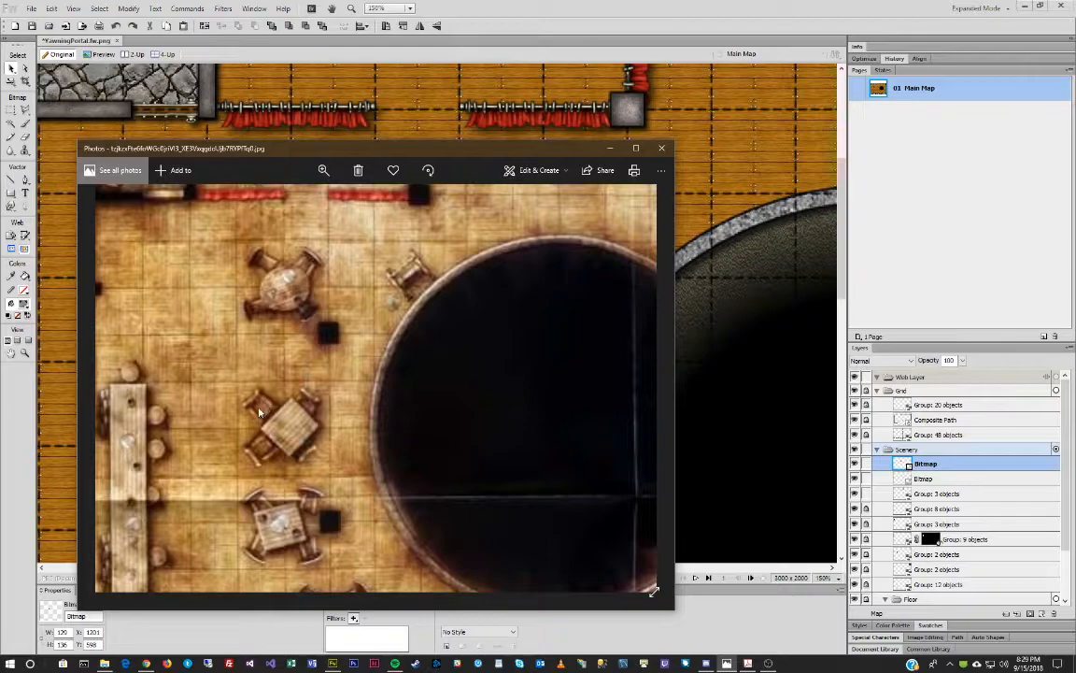
left_click(450, 138)
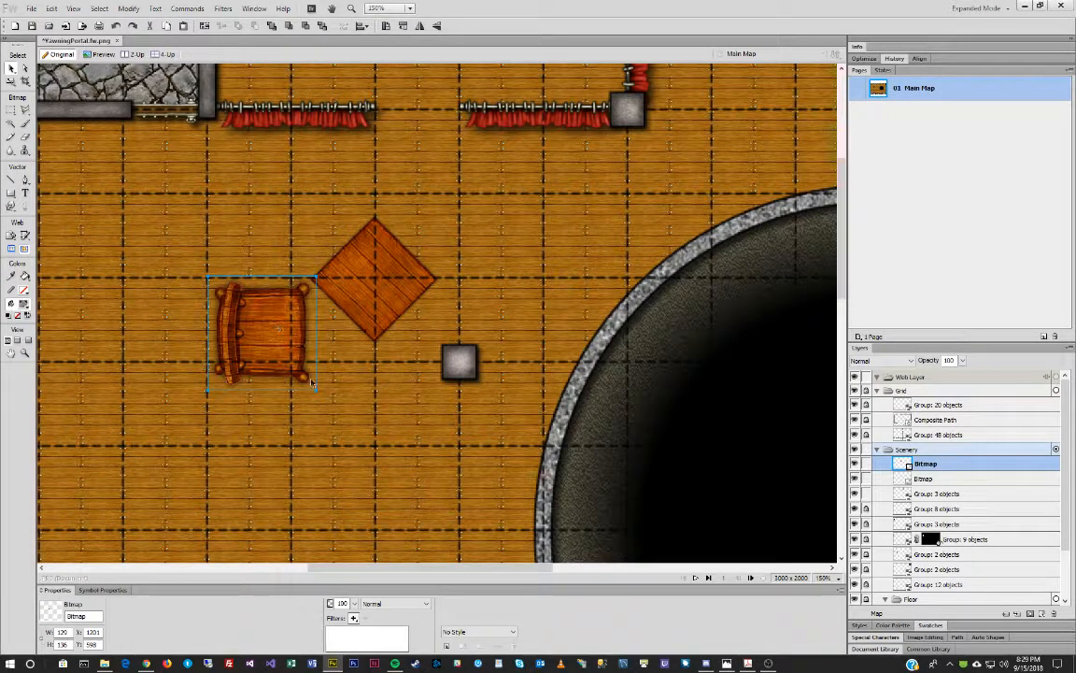
left_click_drag(316, 394, 257, 308)
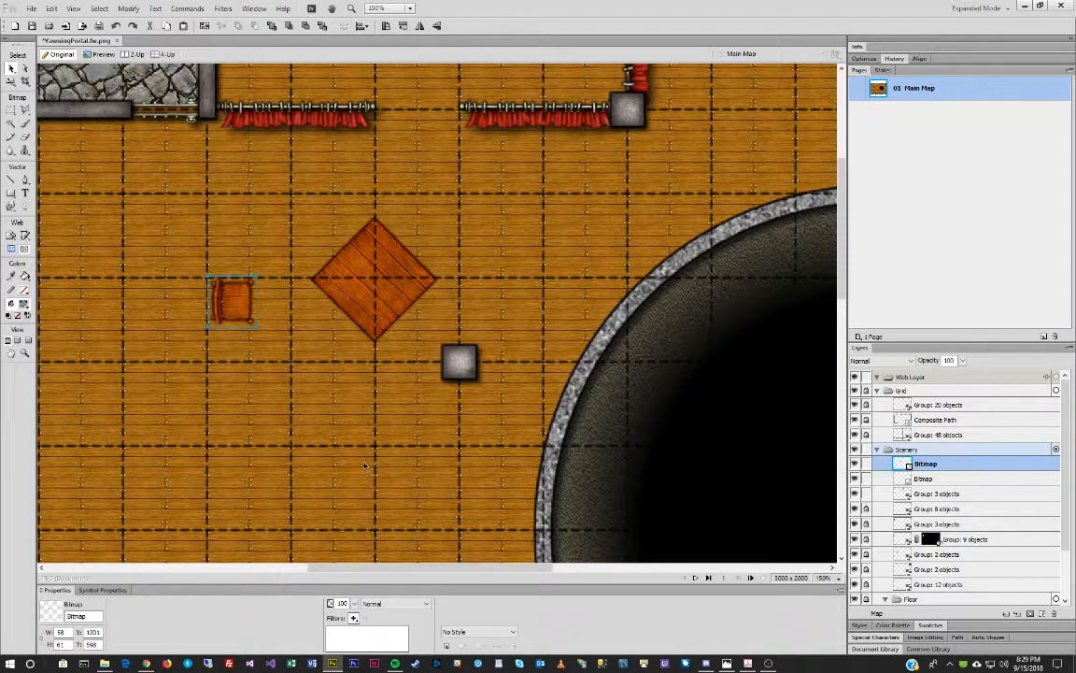
left_click_drag(232, 299, 164, 237)
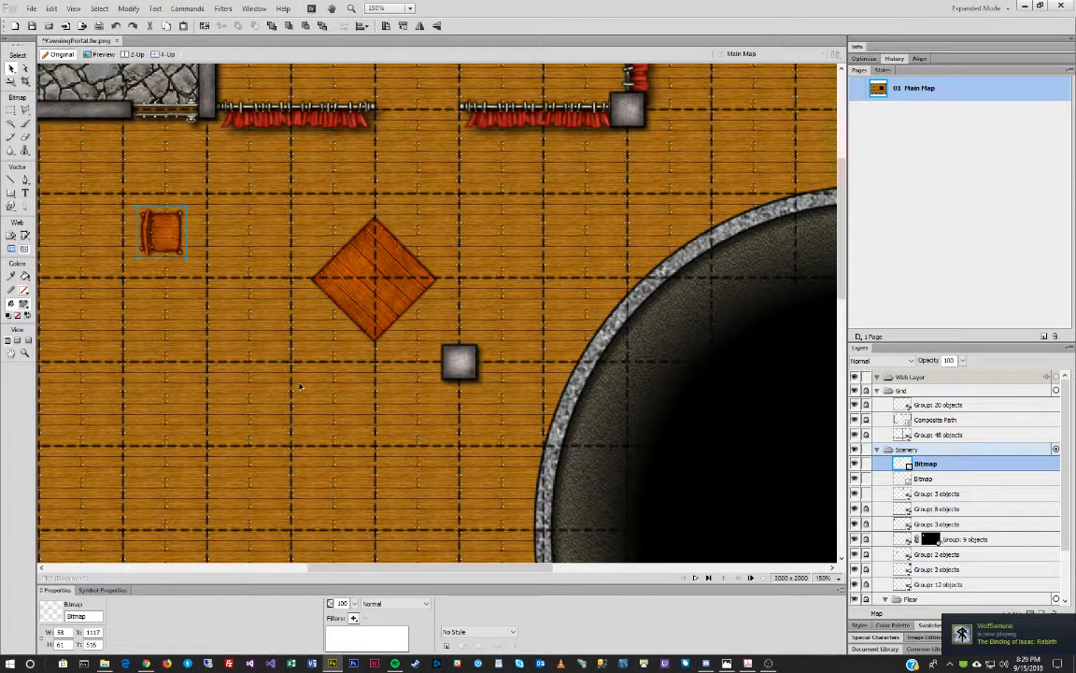
Copy the chair beside the table, rotate it 45°, and duplicate and rotate copies onto all four sides.
left_click_drag(177, 234, 347, 239)
left_click_drag(369, 188, 387, 228)
key("v")
left_click_drag(337, 243, 405, 304)
key("ctrl+v")
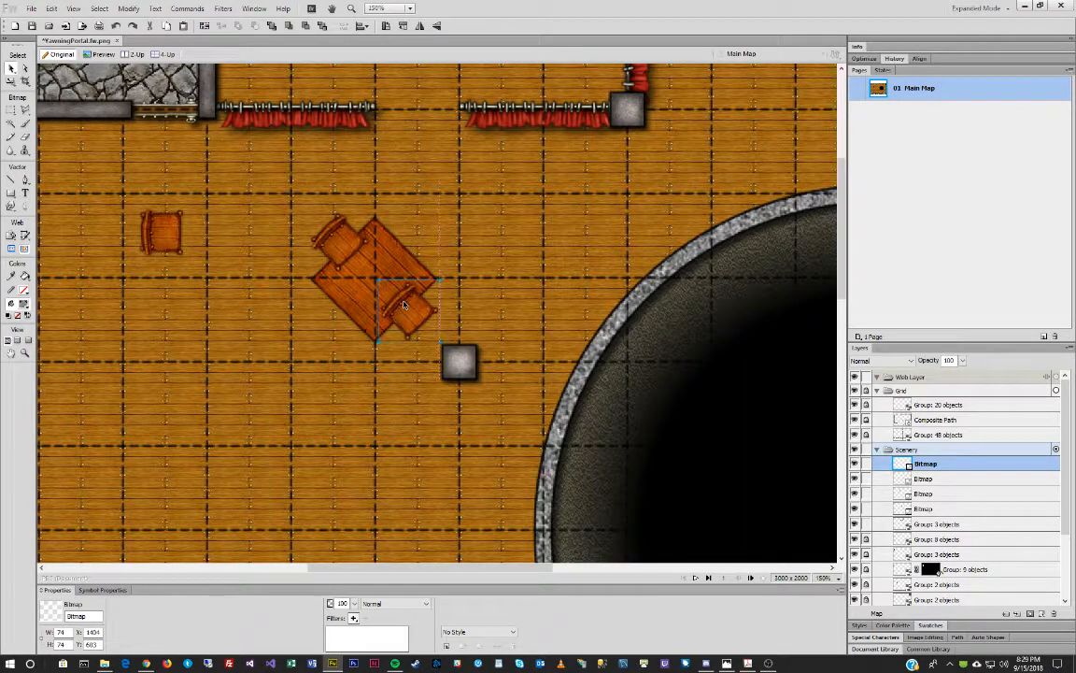
left_click(331, 233, "shift")
key("ctrl+c")
key("ctrl+v")
key("ctrl+shift+9")
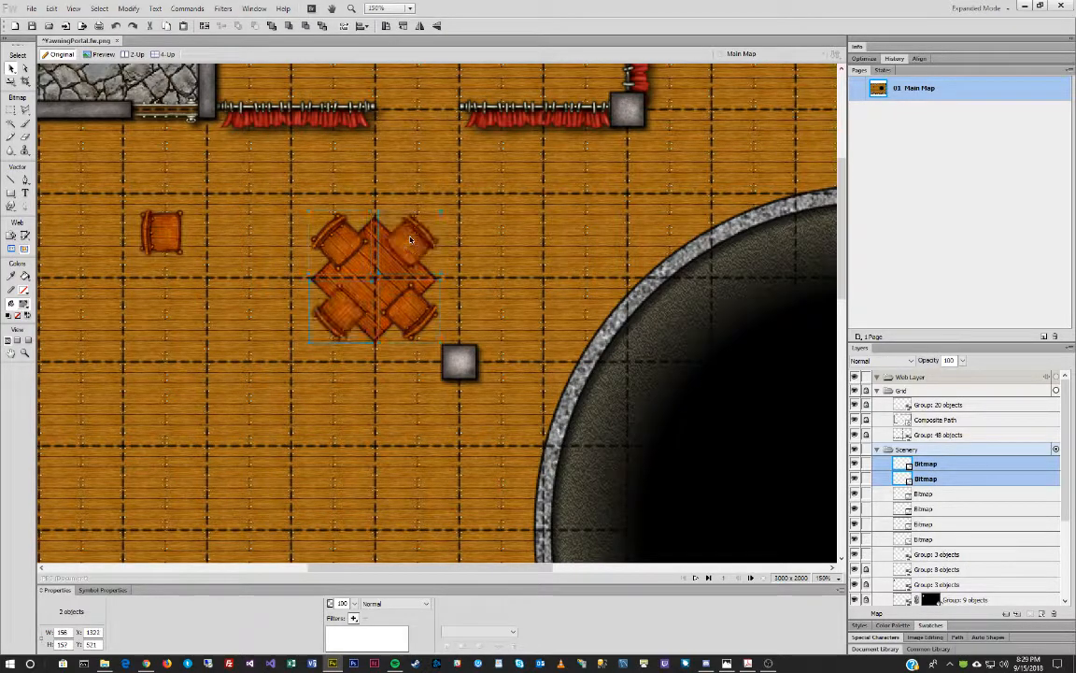
Bring the table in front of the chairs and marquee-select the table with its four chairs.
left_click(542, 287)
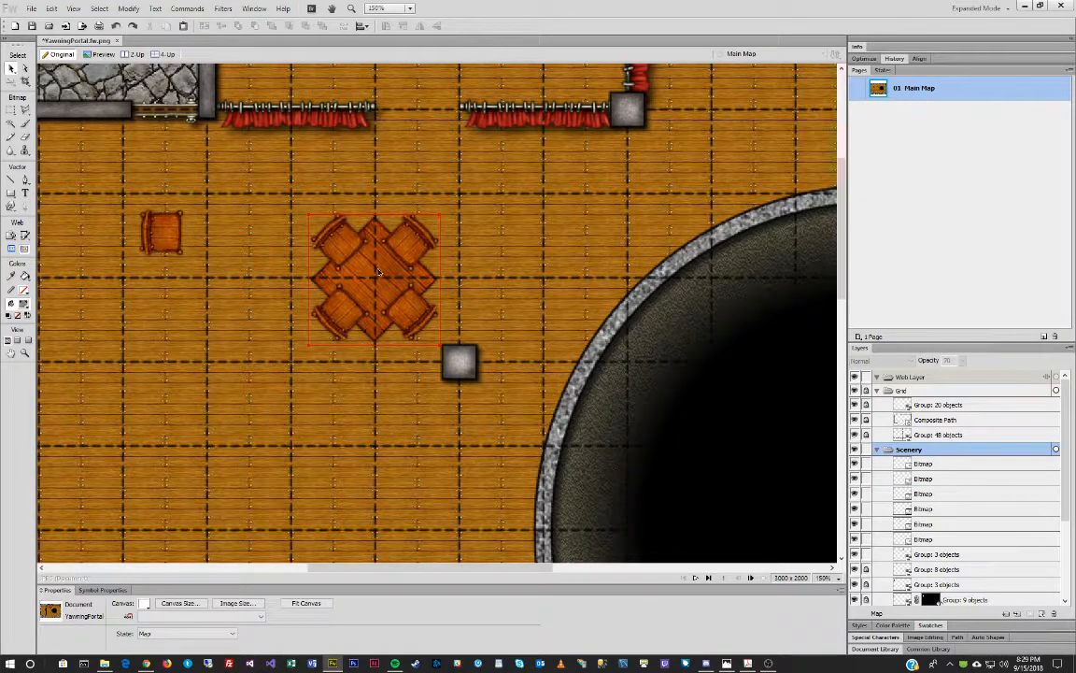
left_click(378, 272)
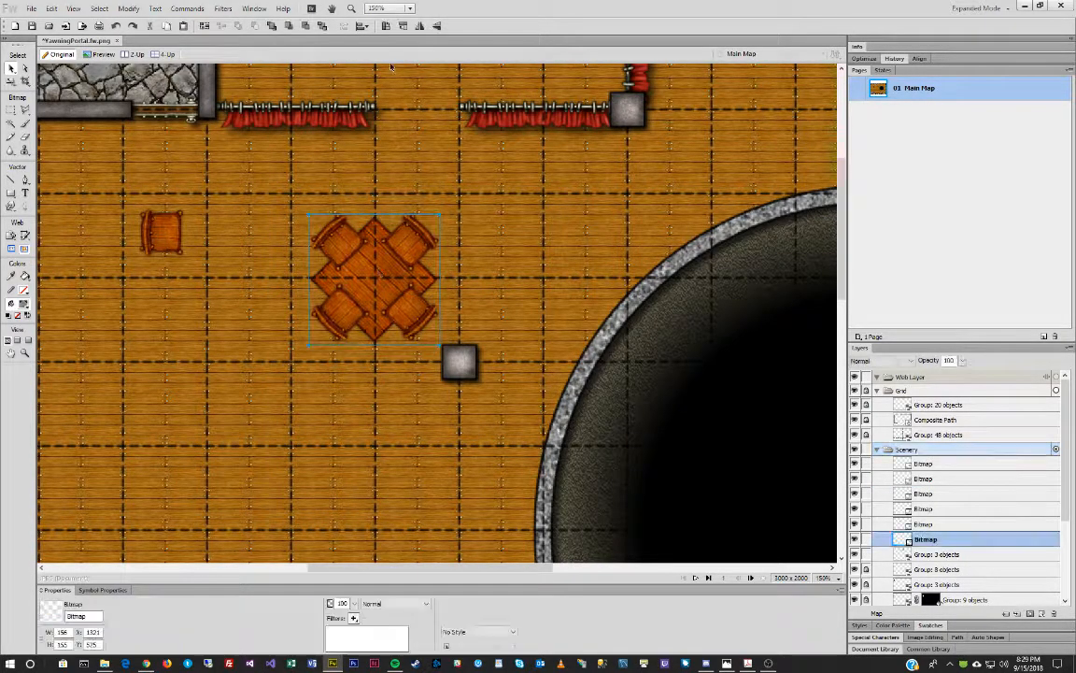
left_click(271, 26)
left_click(278, 278)
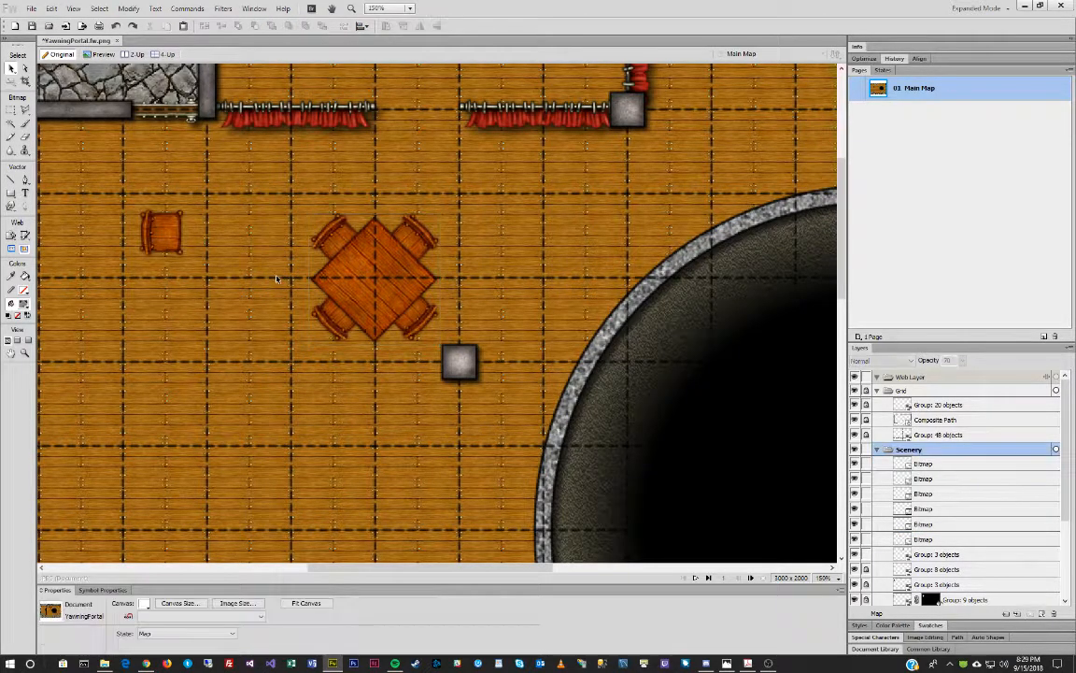
left_click_drag(278, 193, 424, 333)
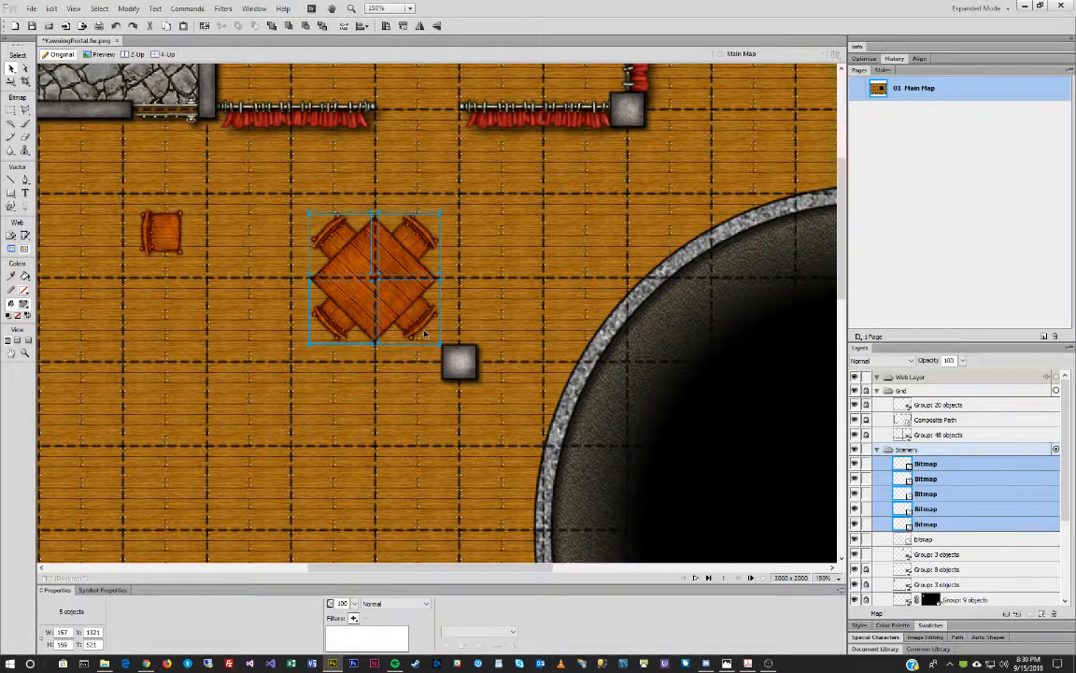
Group the table and its four chairs into one object.
key("ctrl+g")
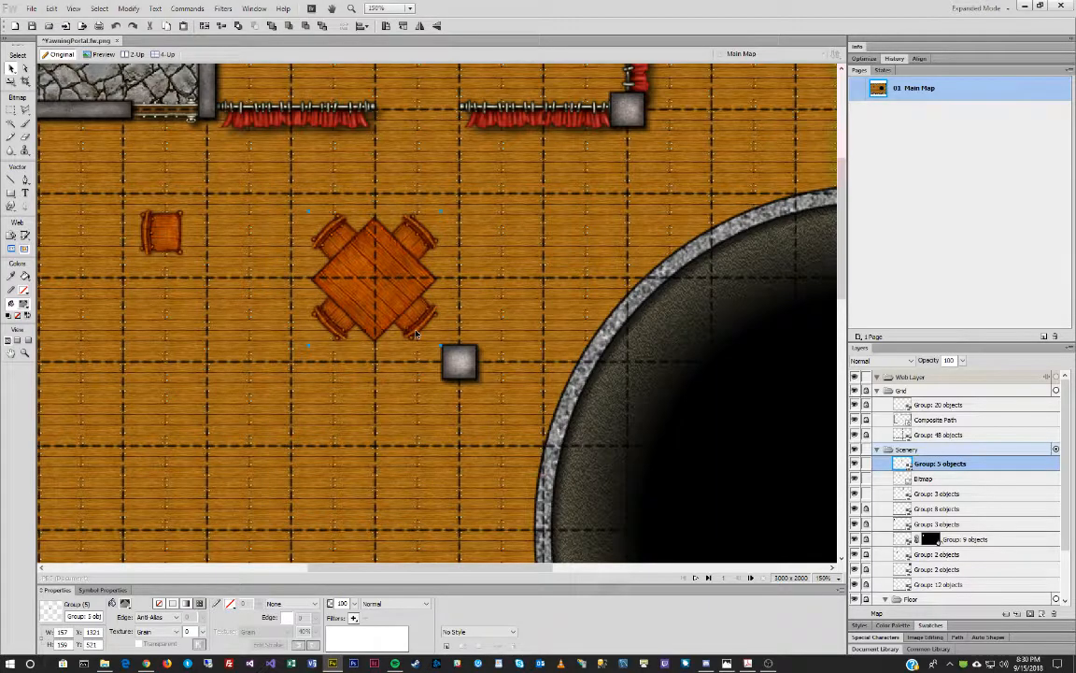
scroll(493, 300, "down", 3)
scroll(498, 303, "up", 1)
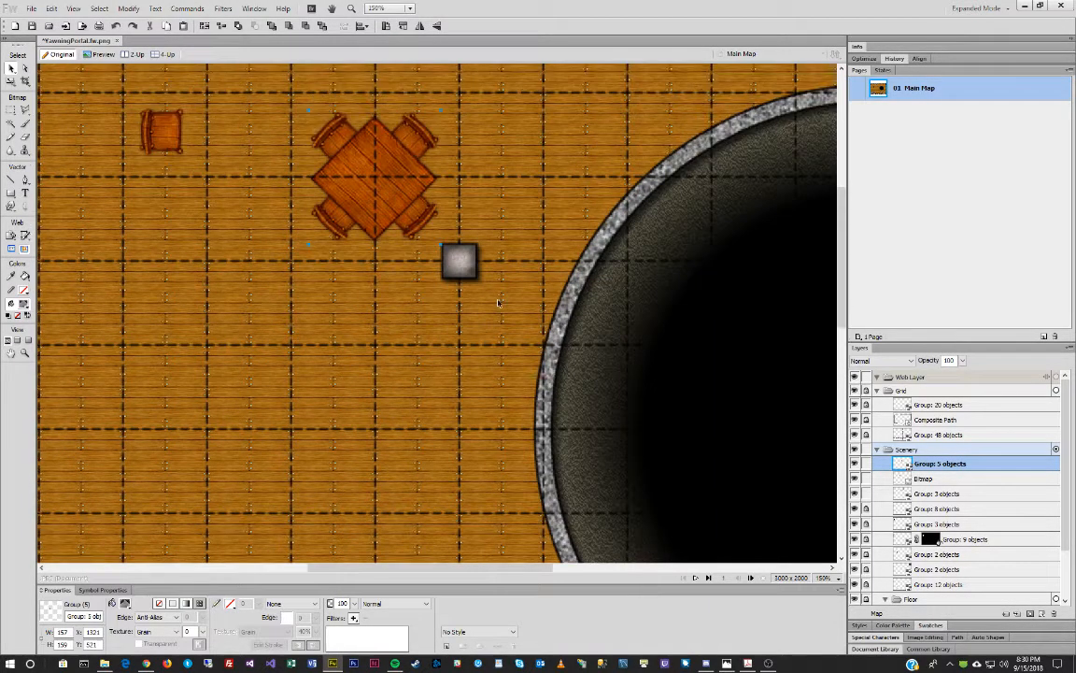
scroll(498, 303, "up", 1)
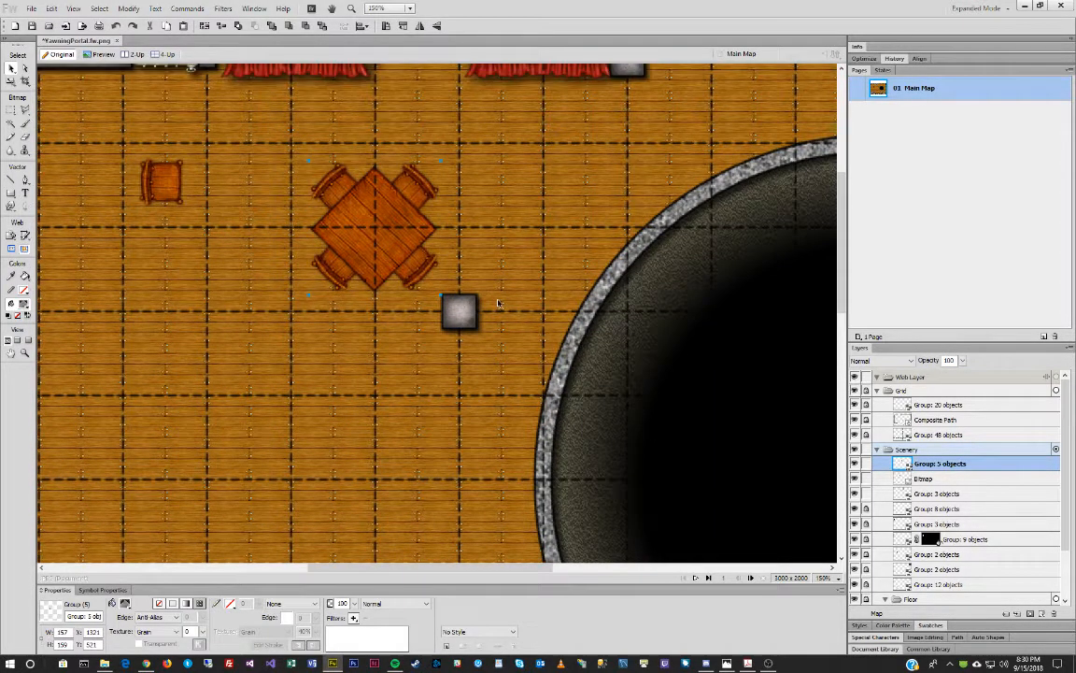
Add a new sub layer under Scenery and name it 'Tables'.
left_click(917, 453)
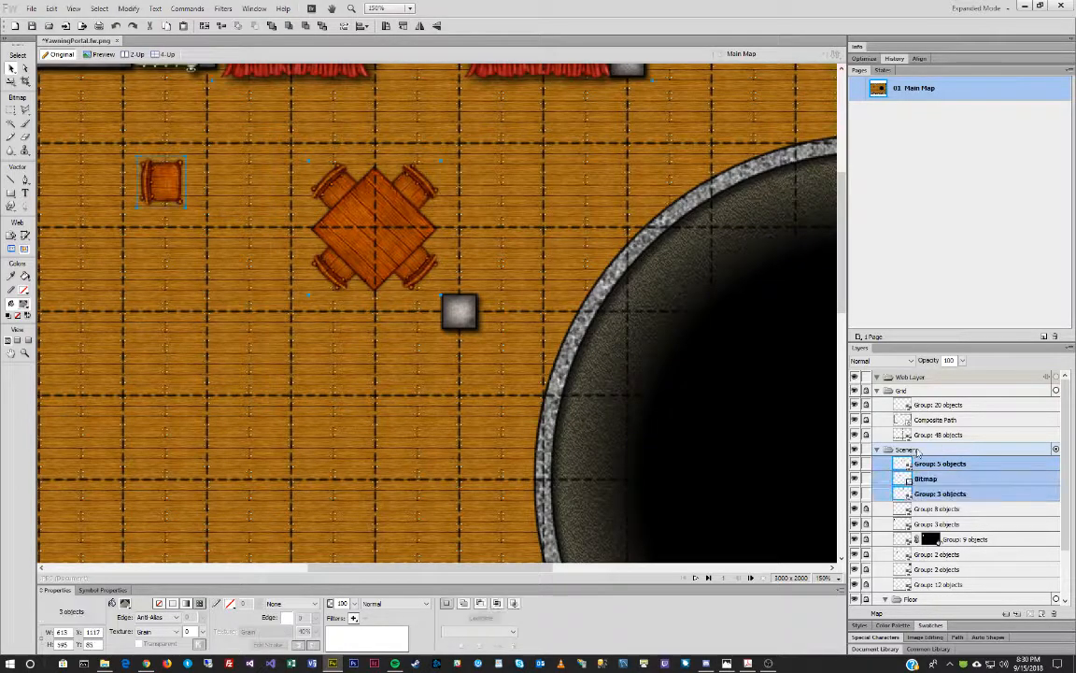
right_click(918, 451)
key("Escape")
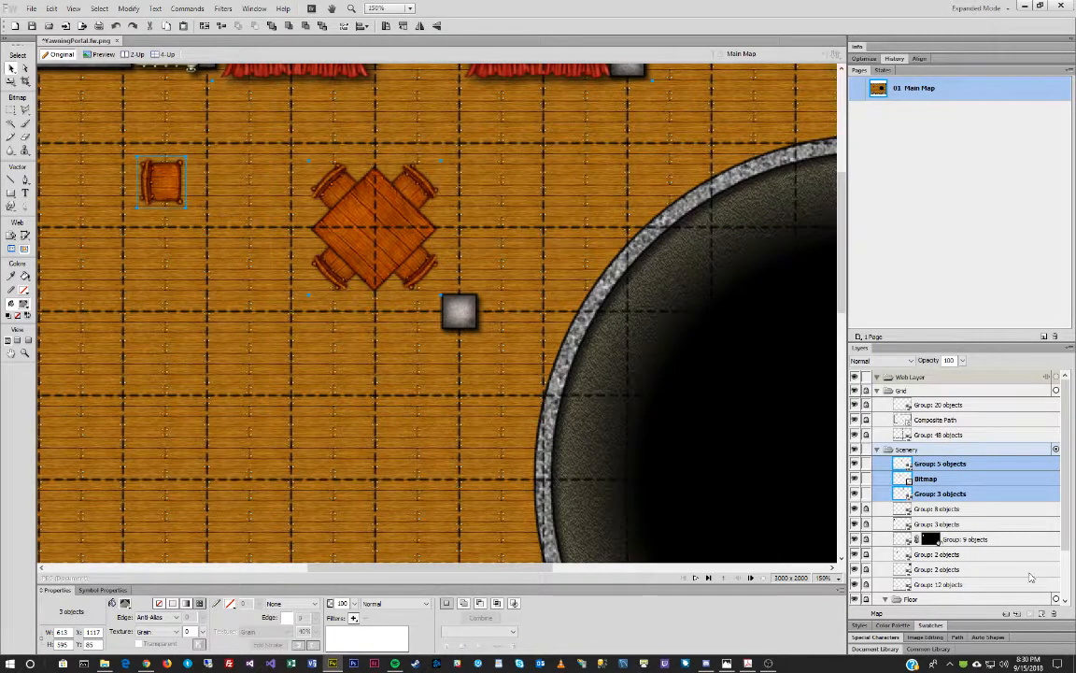
left_click(1018, 620)
double_click(921, 463)
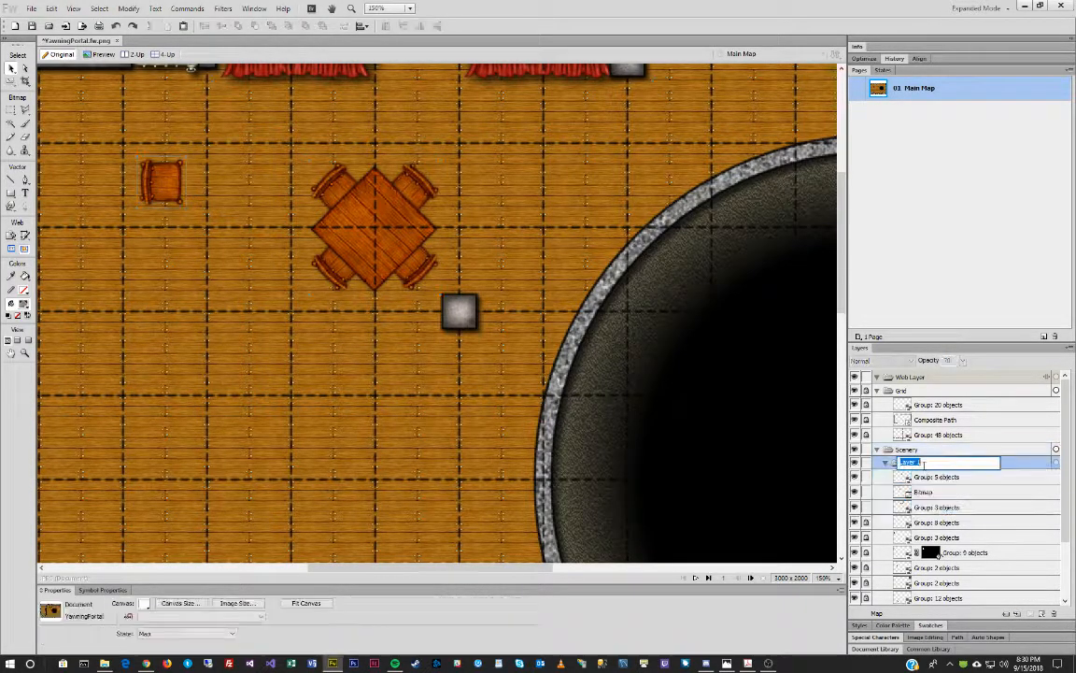
type("Tables")
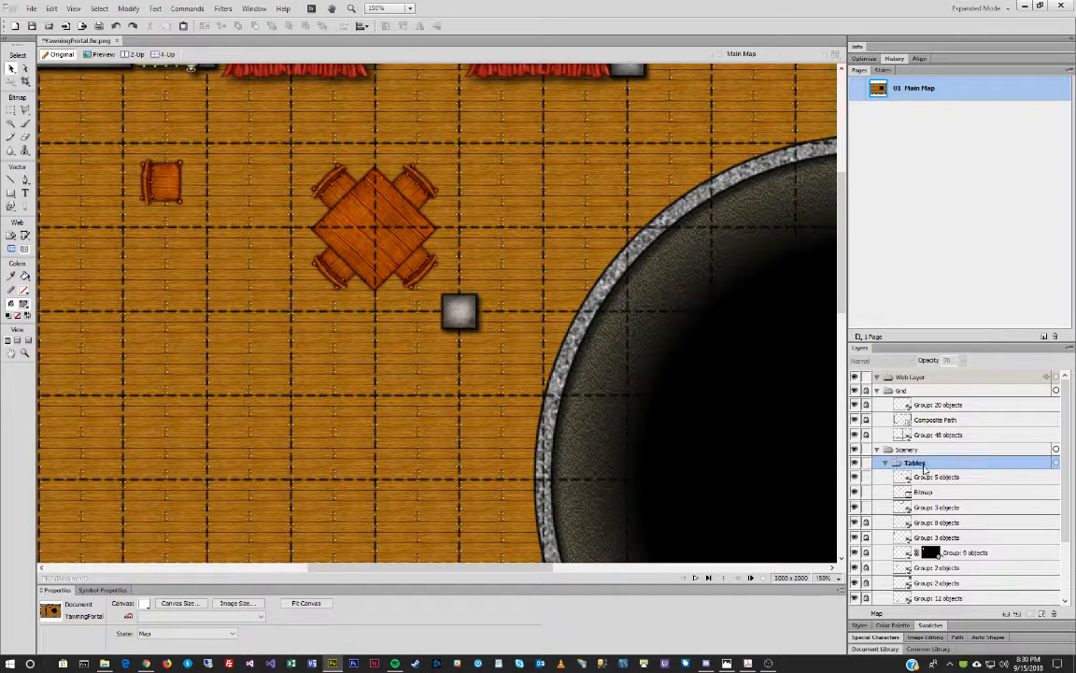
left_click(939, 477)
Select the spare chair bitmap and the table group in the Layers panel.
left_click(942, 493)
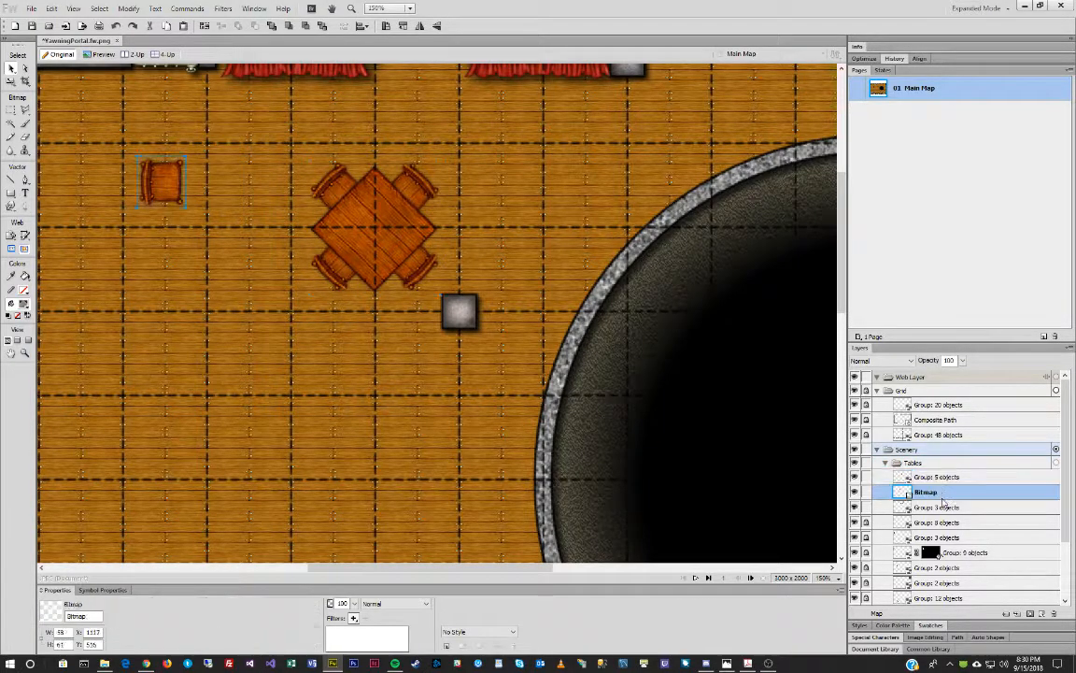
left_click(943, 508)
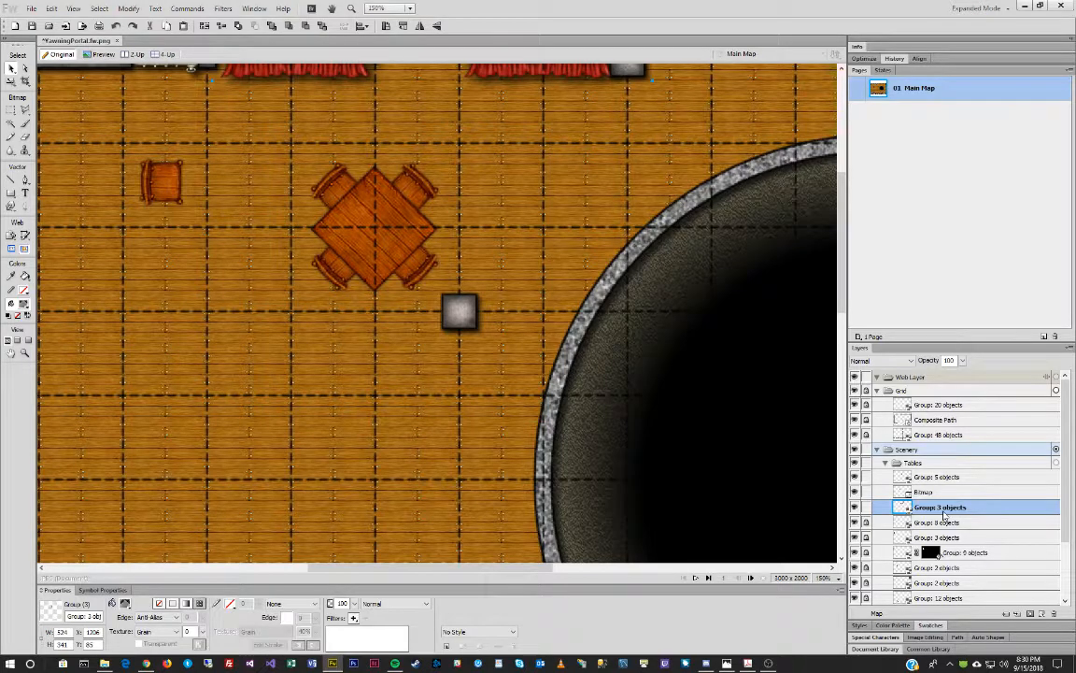
left_click(944, 493)
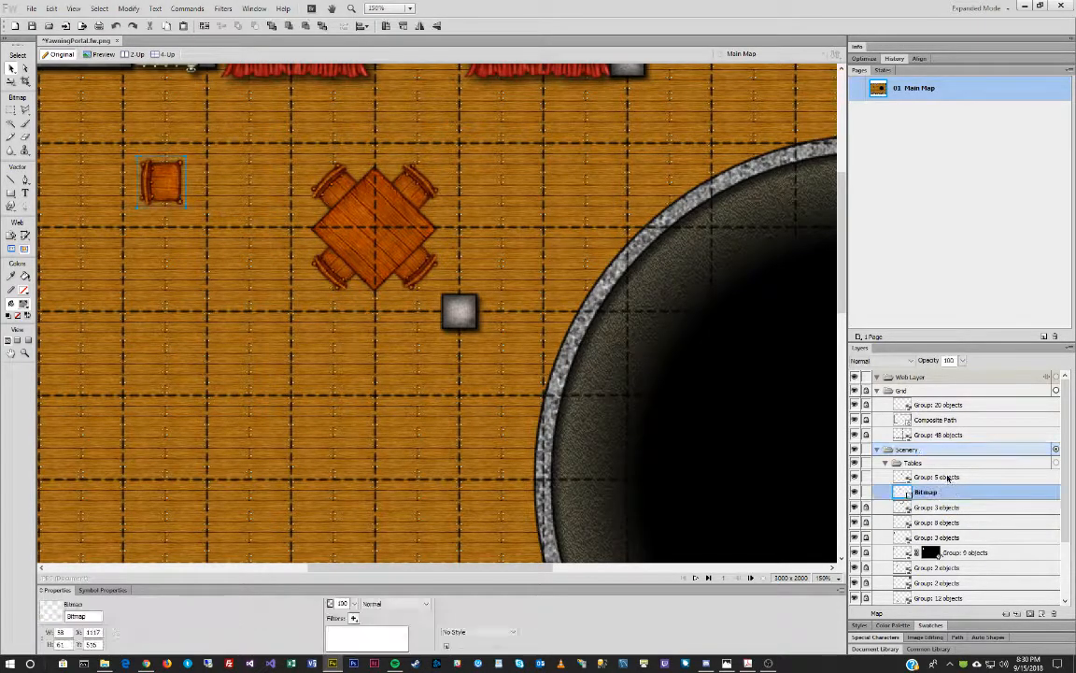
left_click(949, 478, "shift")
Move the table group and chair into Tables, then place two table copies down the well's left side.
left_click_drag(921, 463, 920, 463)
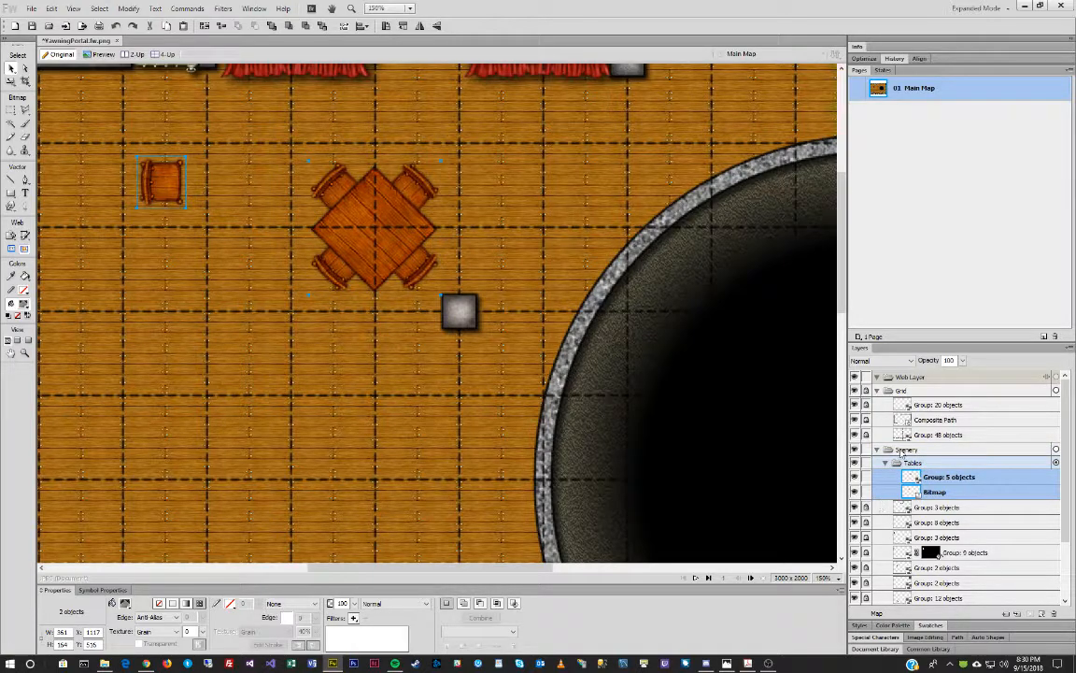
left_click(381, 224)
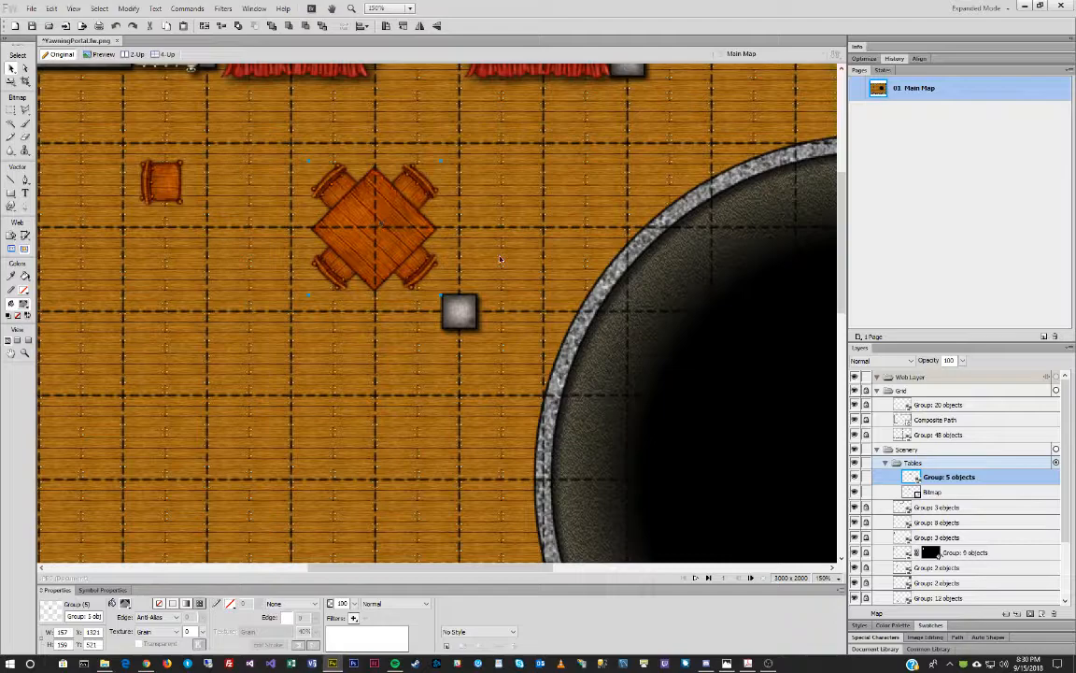
left_click_drag(384, 224, 379, 480)
scroll(525, 379, "down", 5)
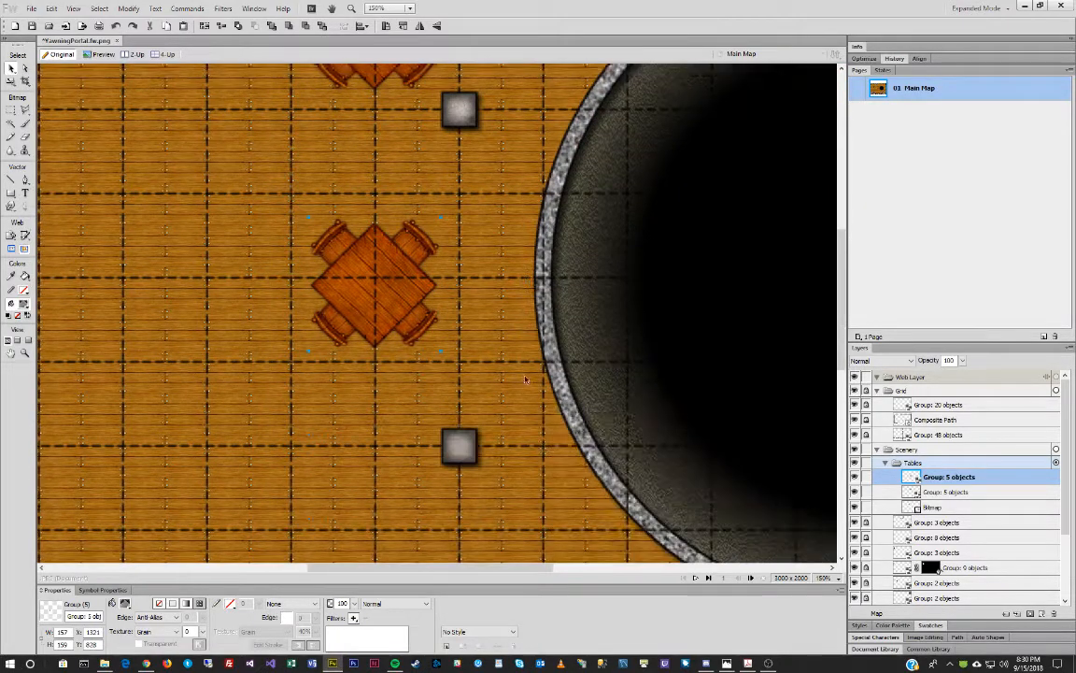
scroll(426, 283, "down", 2)
left_click_drag(380, 189, 380, 347)
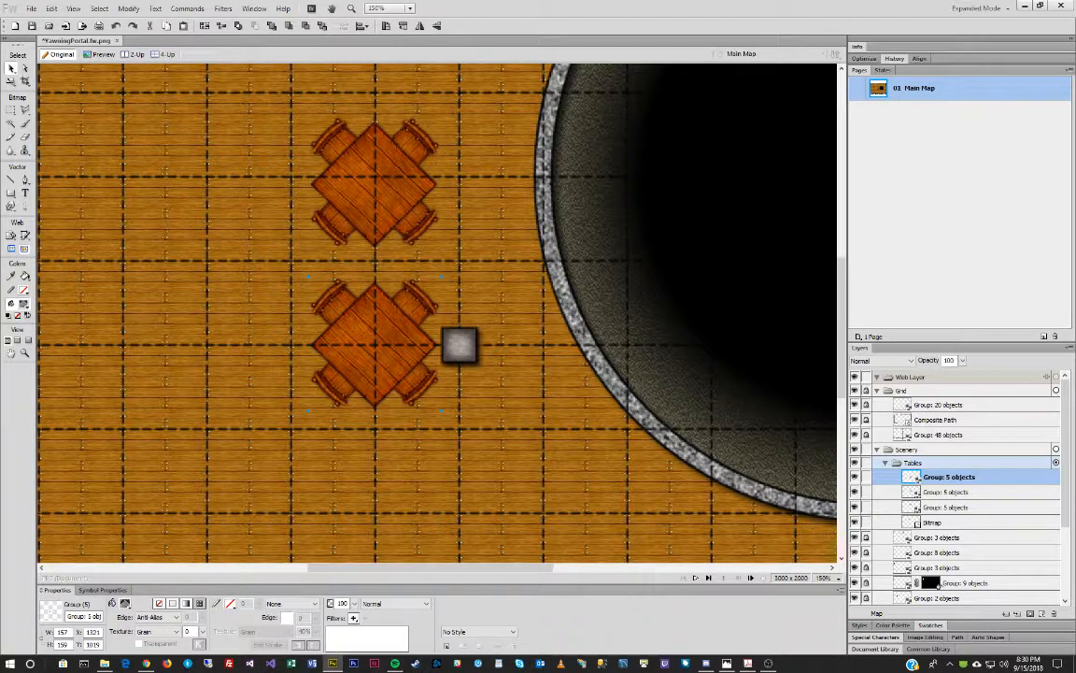
Zoom out to see the whole well and place three more table copies around its lower left.
scroll(514, 310, "down", 1)
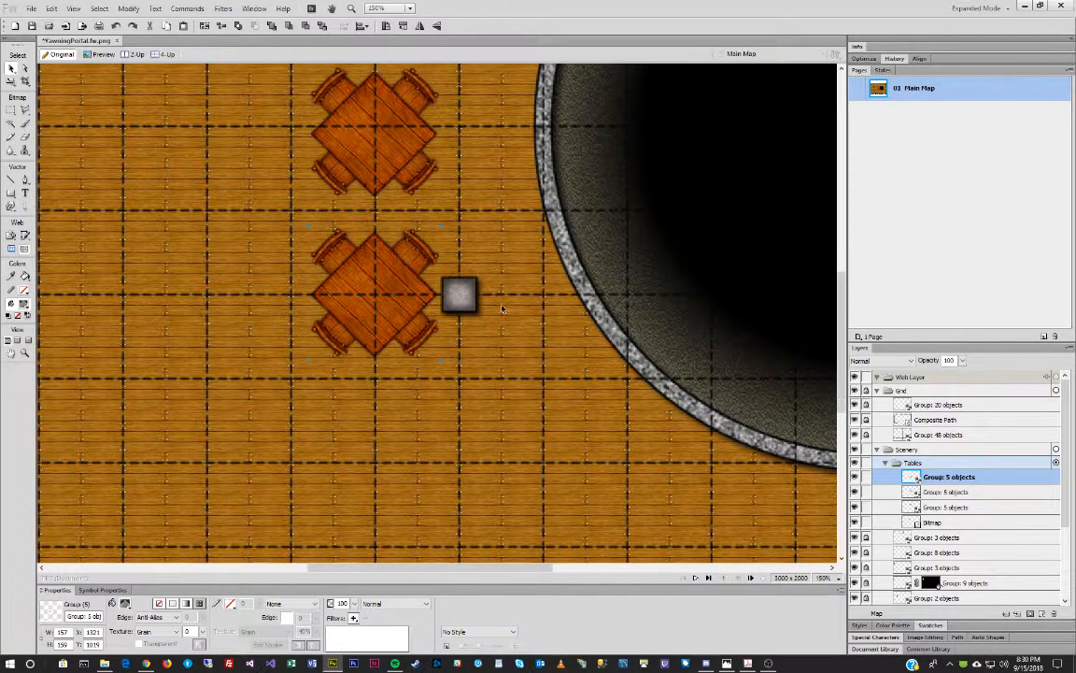
left_click(25, 353)
left_click(490, 254, "alt")
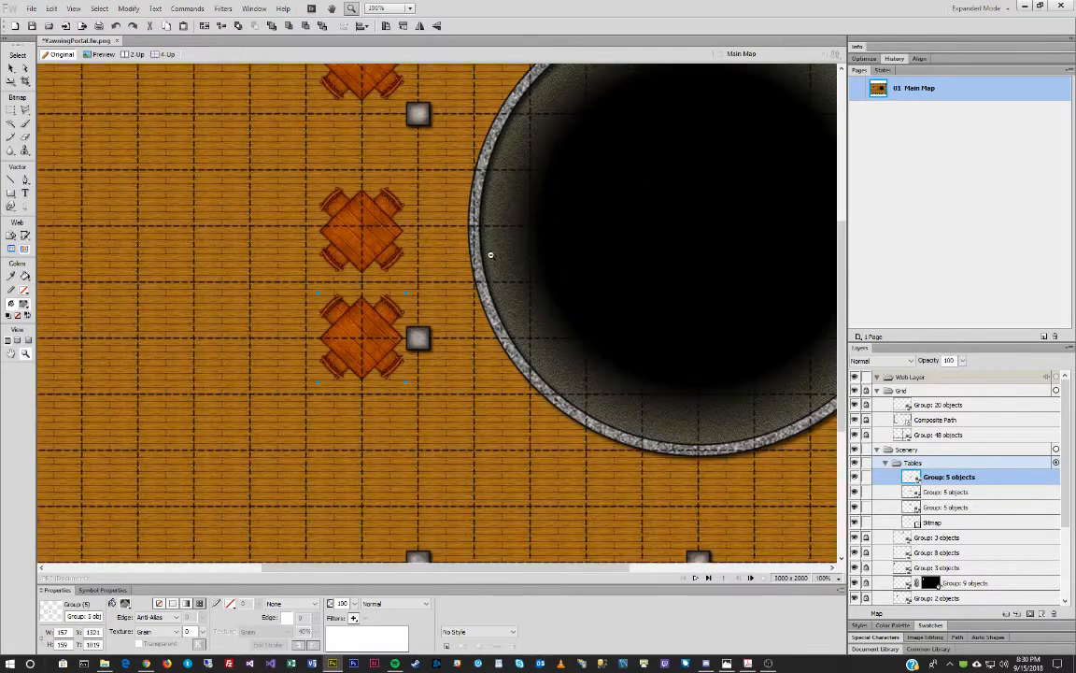
left_click(491, 255, "alt")
left_click(11, 68)
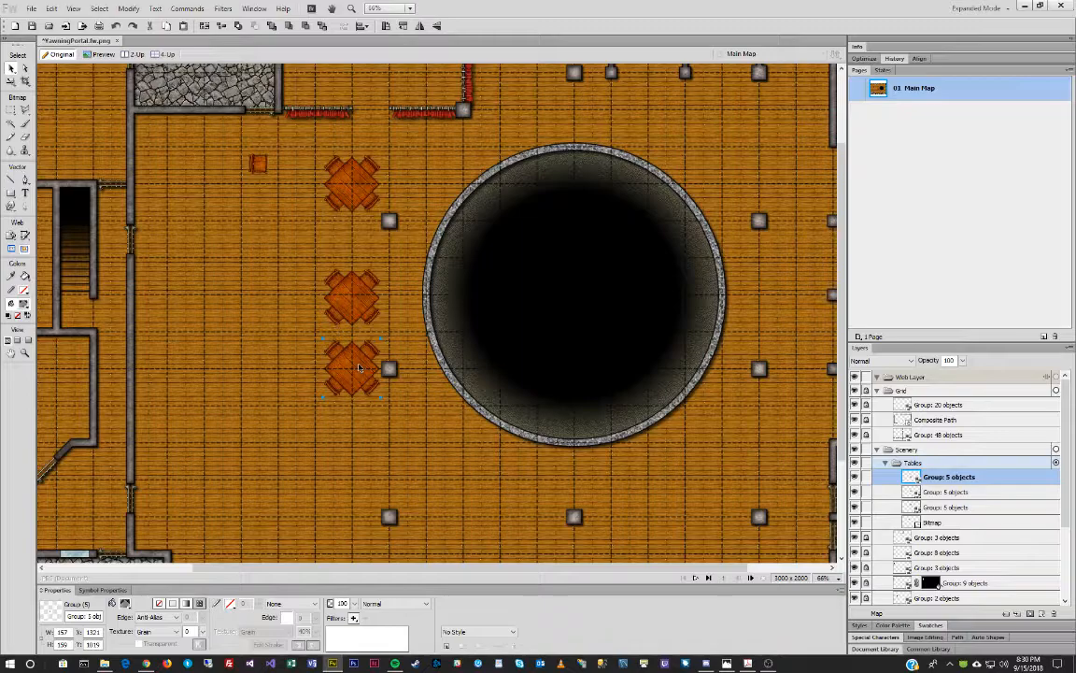
left_click_drag(359, 367, 400, 450)
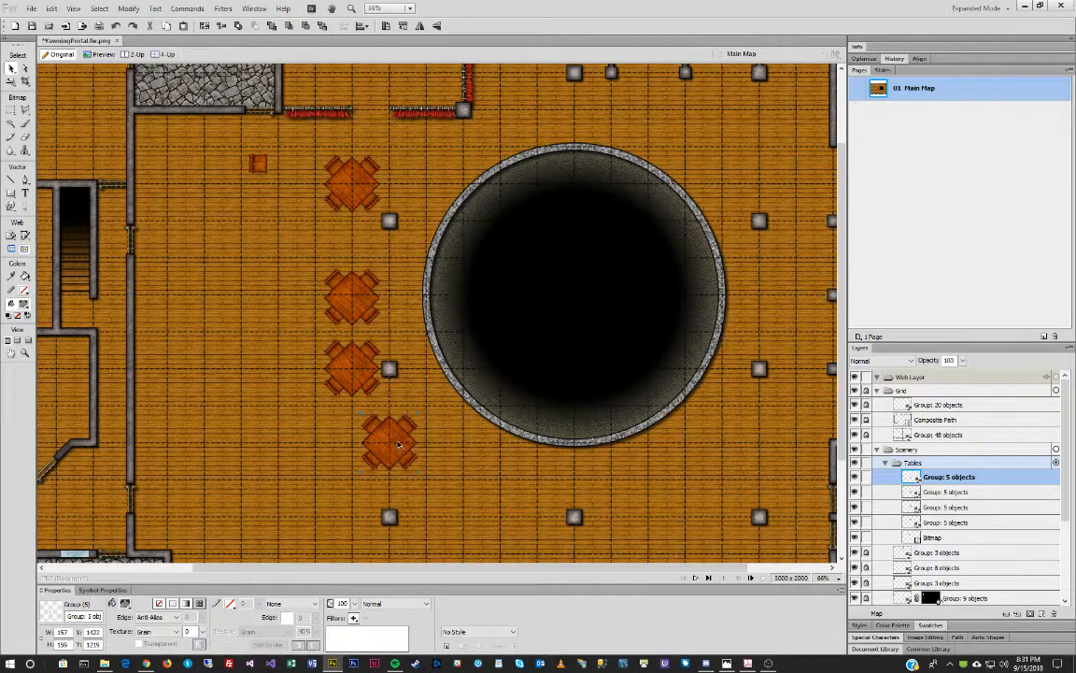
scroll(486, 358, "down", 3)
scroll(480, 355, "down", 1)
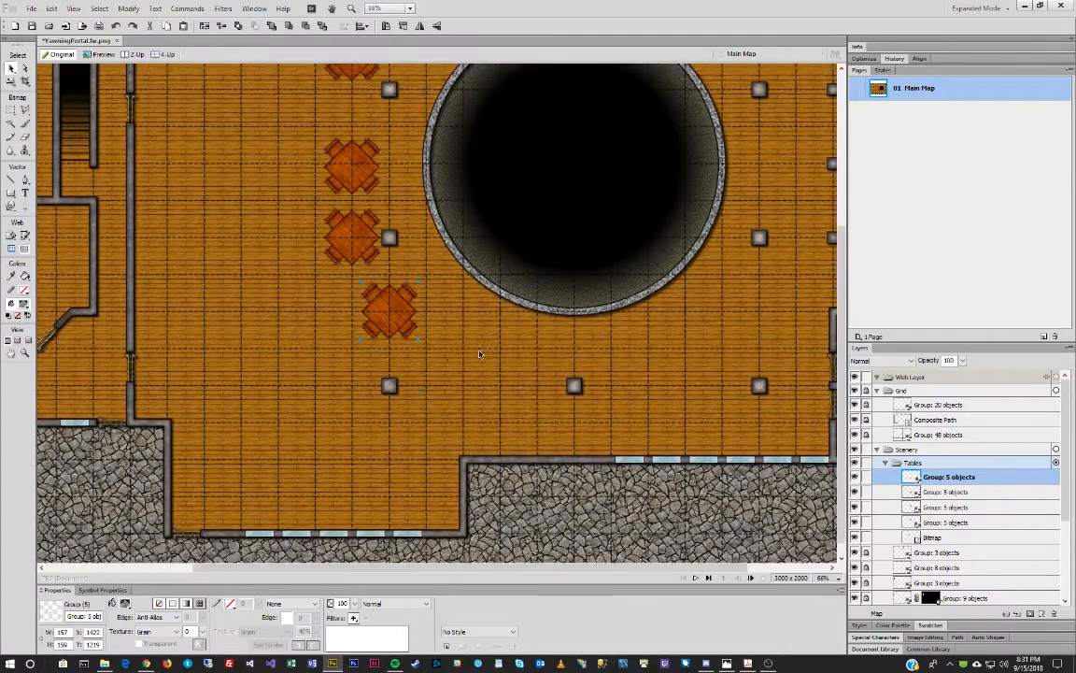
left_click_drag(388, 299, 424, 374)
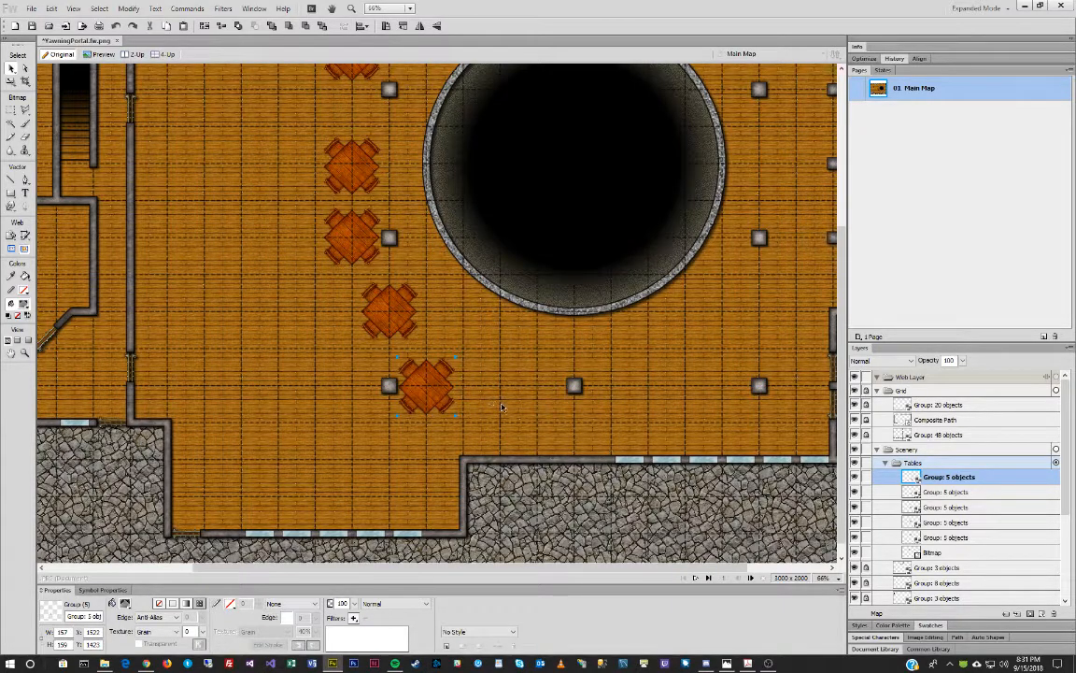
left_click_drag(436, 386, 367, 418)
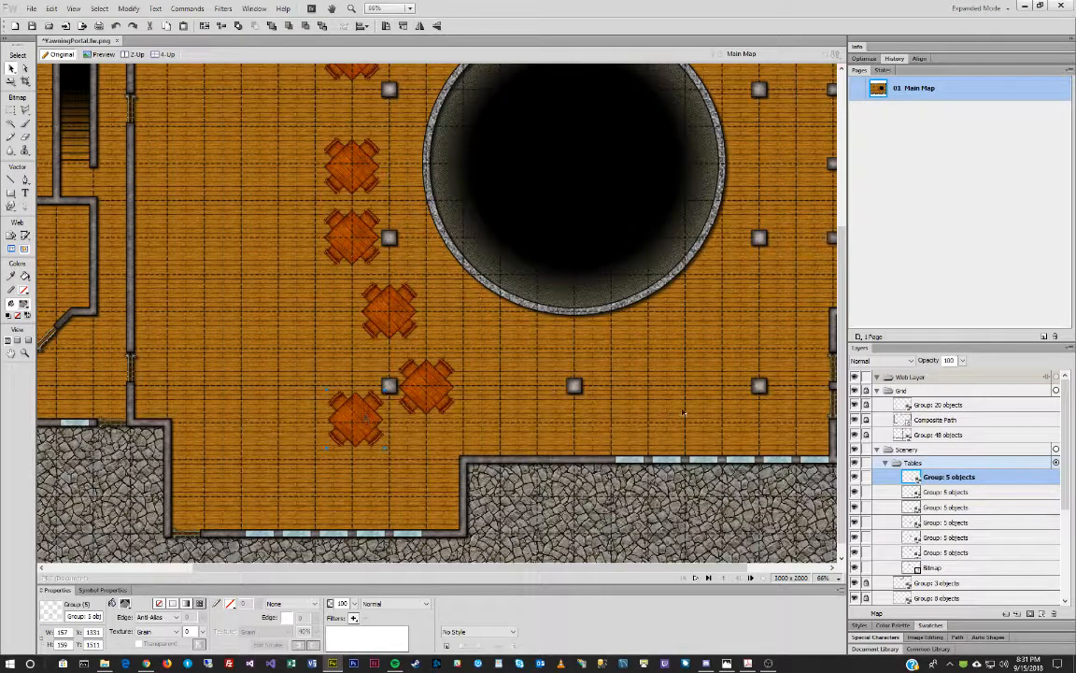
Add two table copies in a row just below the well.
left_click_drag(390, 313, 538, 343)
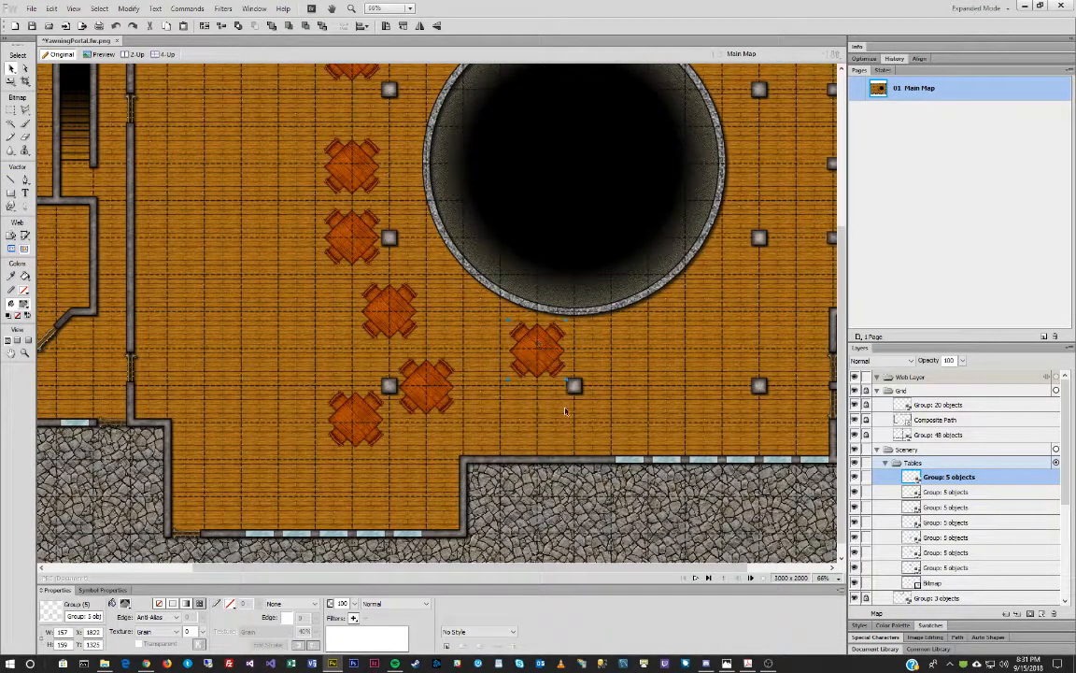
key("ctrl+v")
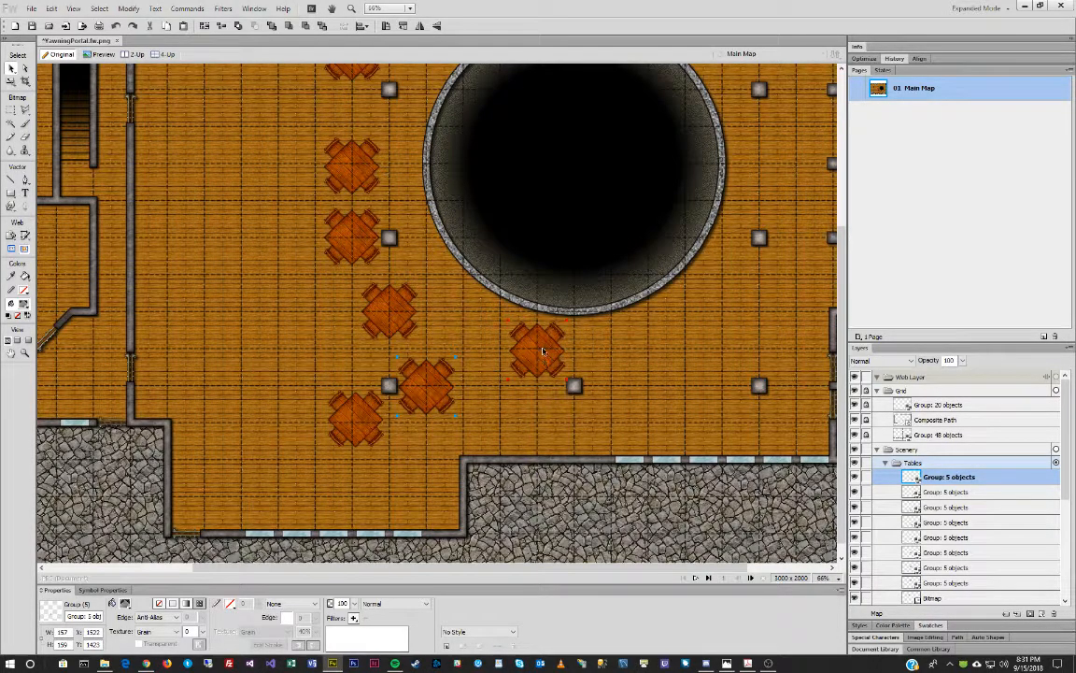
left_click_drag(423, 369, 655, 348)
Place table copies along the well's right side.
left_click_drag(548, 568, 693, 563)
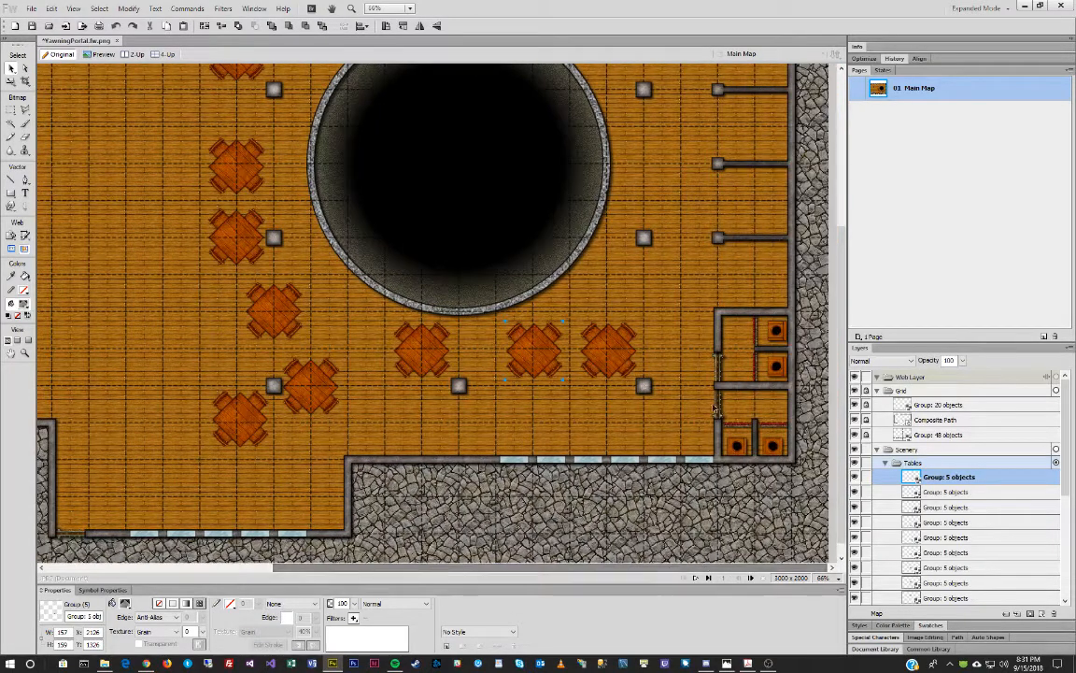
scroll(715, 406, "up", 1)
left_click_drag(642, 393, 641, 294)
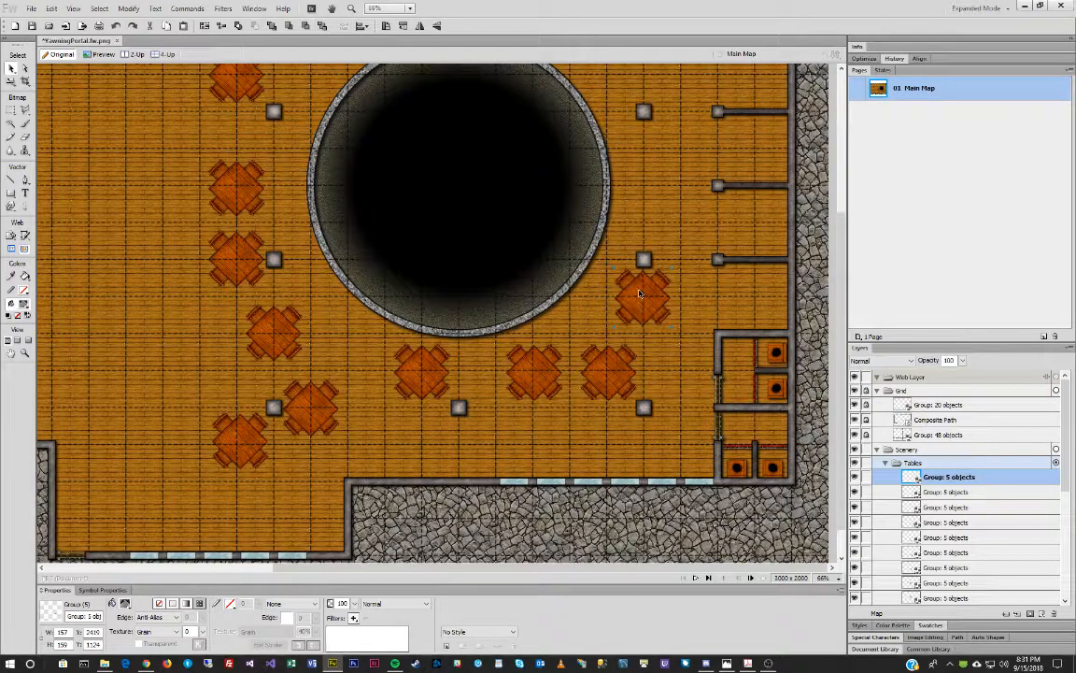
left_click_drag(603, 394, 639, 208)
scroll(647, 221, "up", 3)
scroll(648, 222, "up", 2)
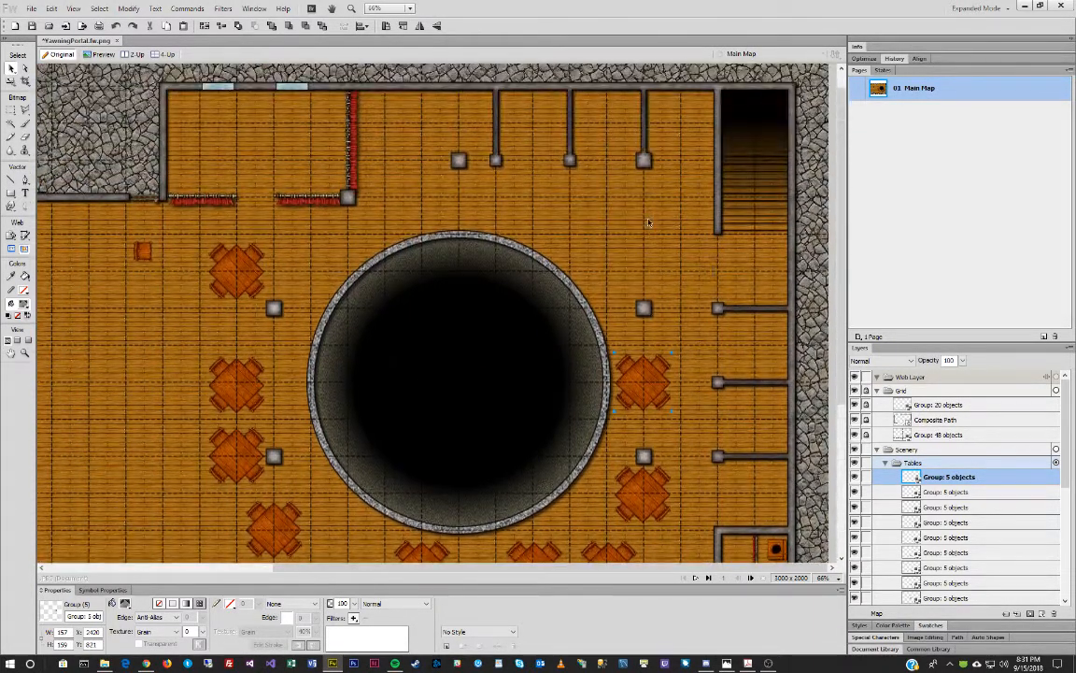
Add a table near the top-right posts and bring the reference tavern photo back onscreen.
left_click_drag(612, 553, 609, 219)
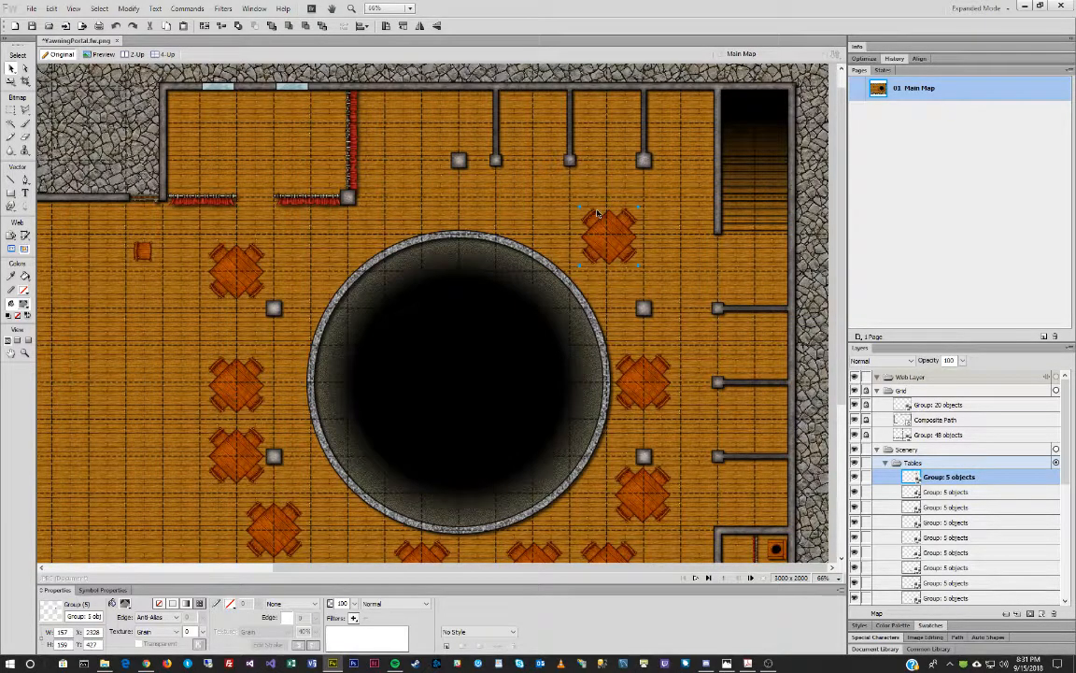
scroll(598, 213, "down", 5)
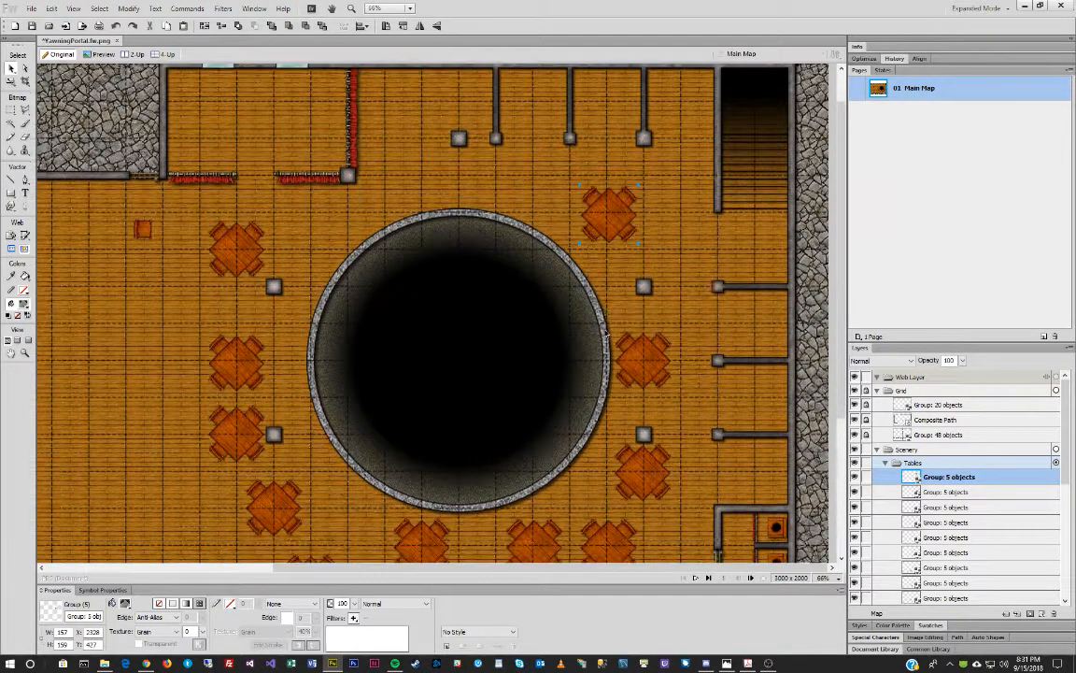
scroll(598, 325, "up", 1)
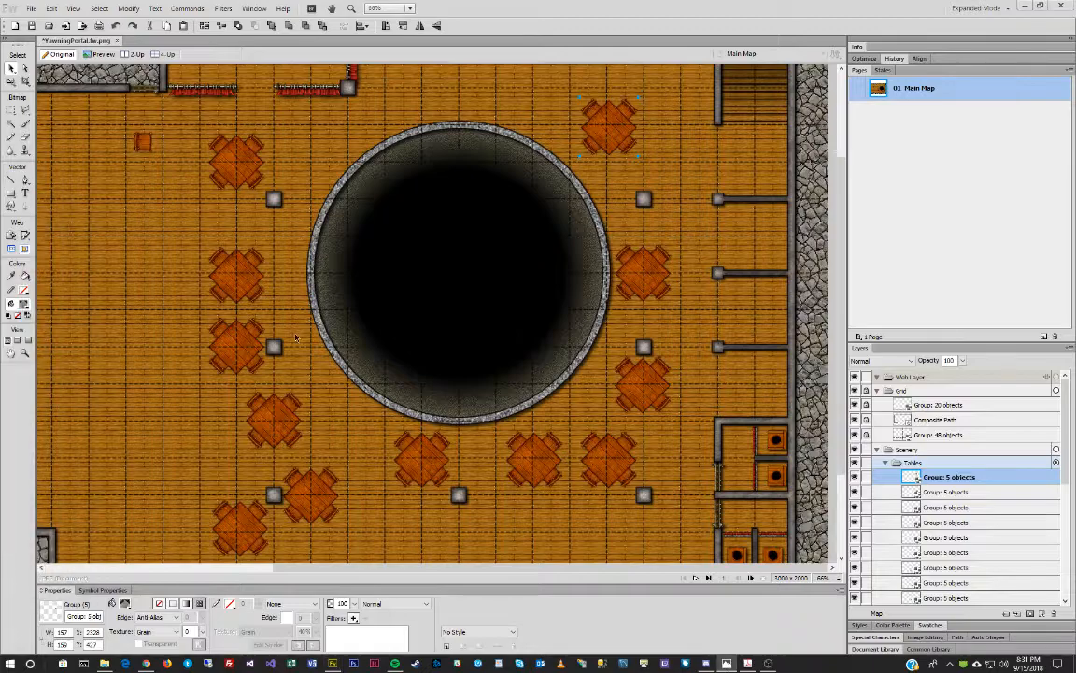
left_click_drag(0, 117, 465, 118)
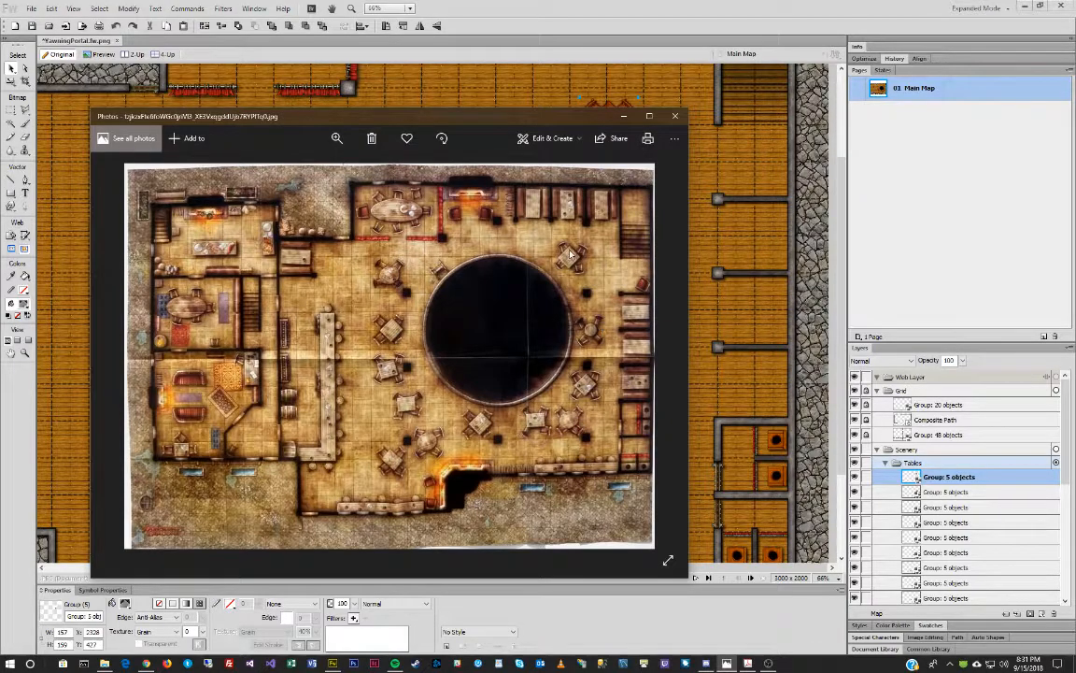
Minimize the Photos reference map to return to the Fireworks tavern map.
left_click(624, 117)
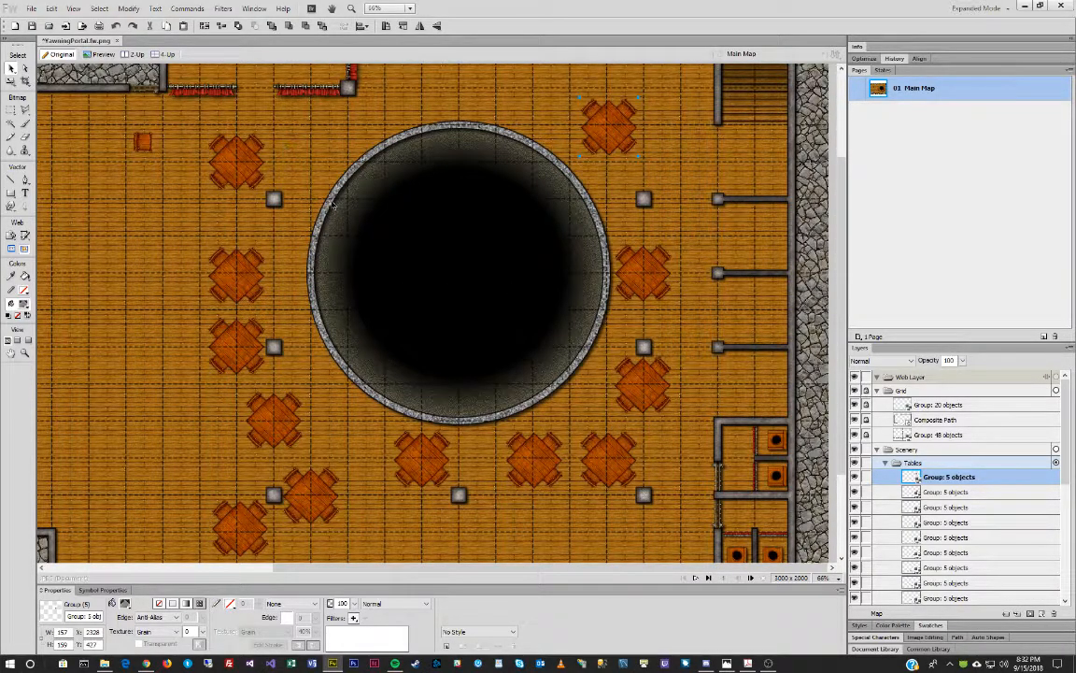
Move the small orange square near the top-left up and left, and lock its layer.
left_click(237, 161)
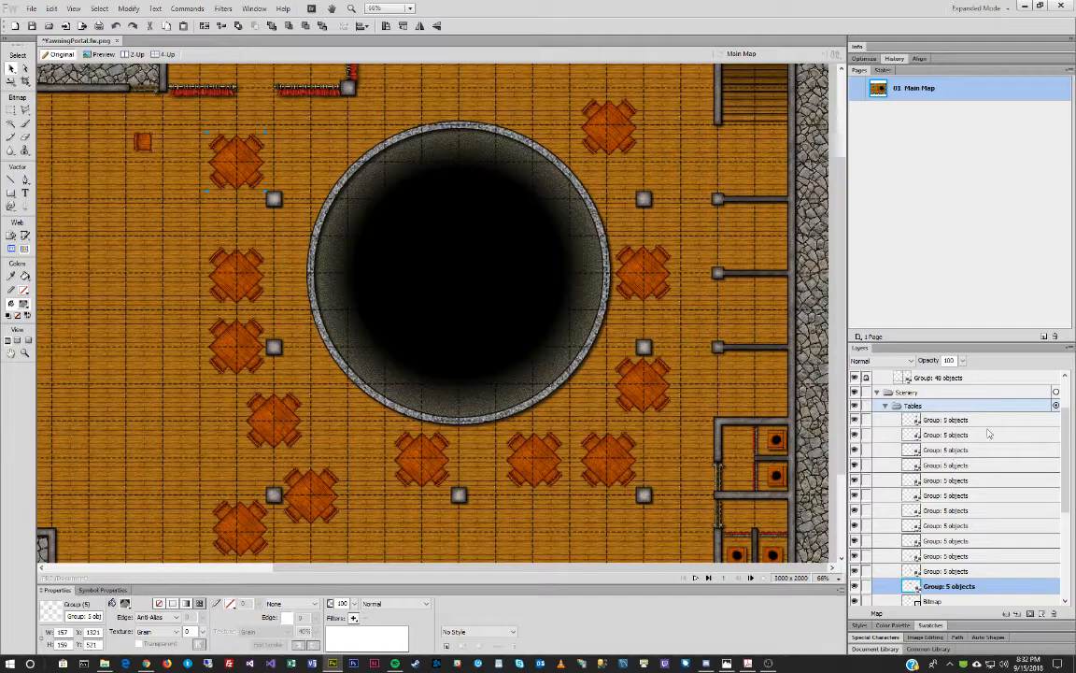
left_click(954, 405)
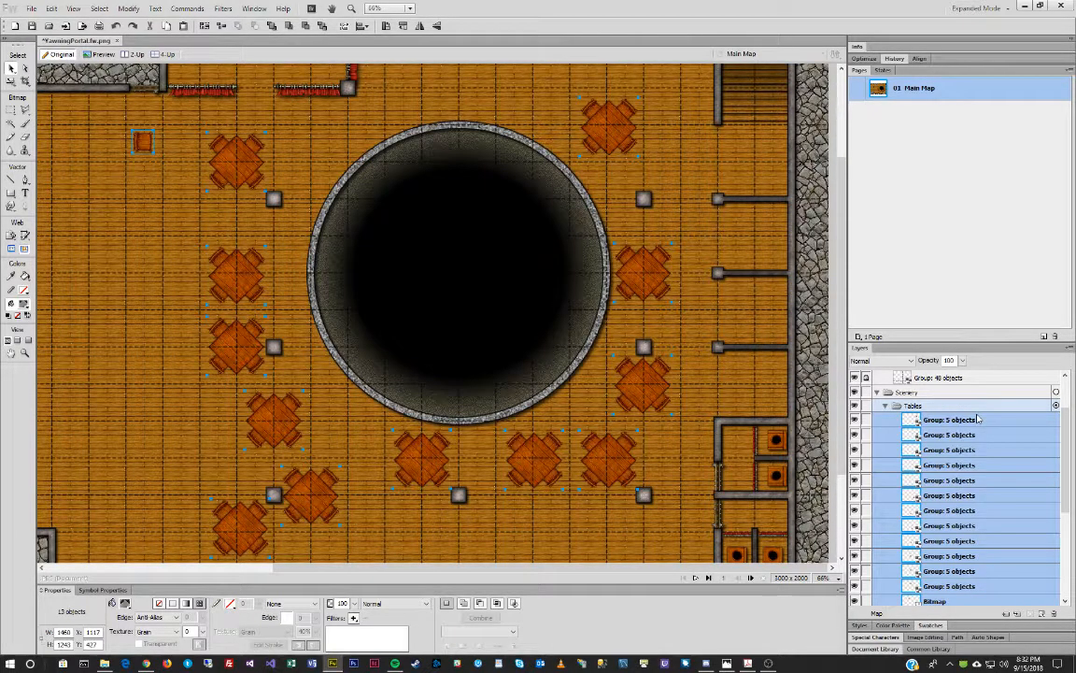
left_click(151, 226)
left_click_drag(142, 142, 110, 112)
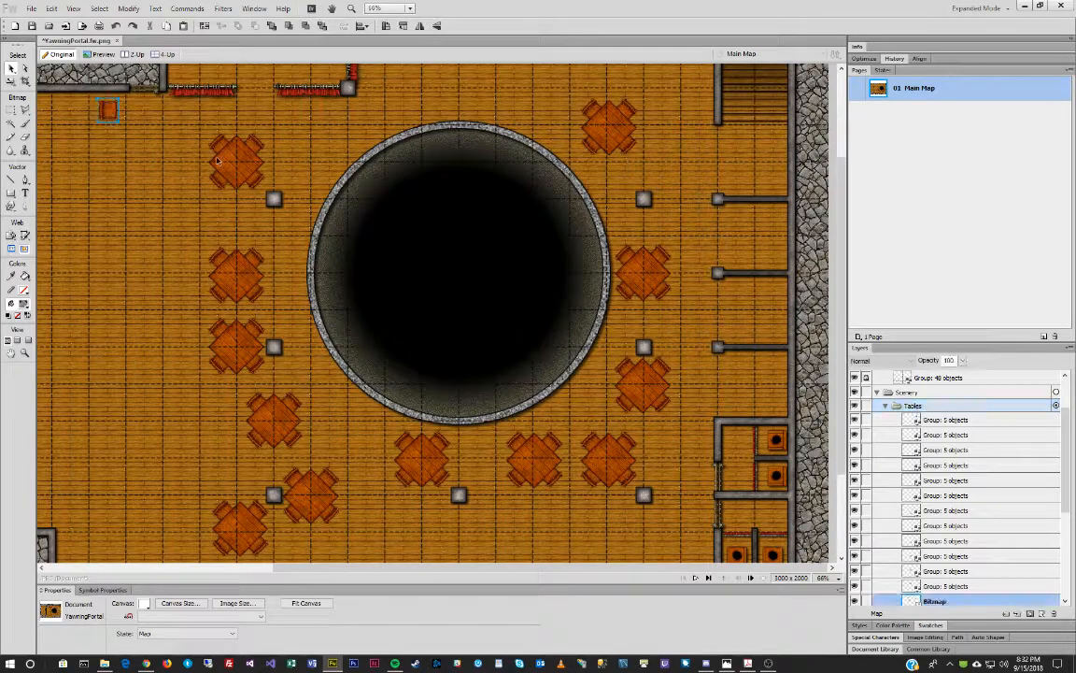
left_click(865, 601)
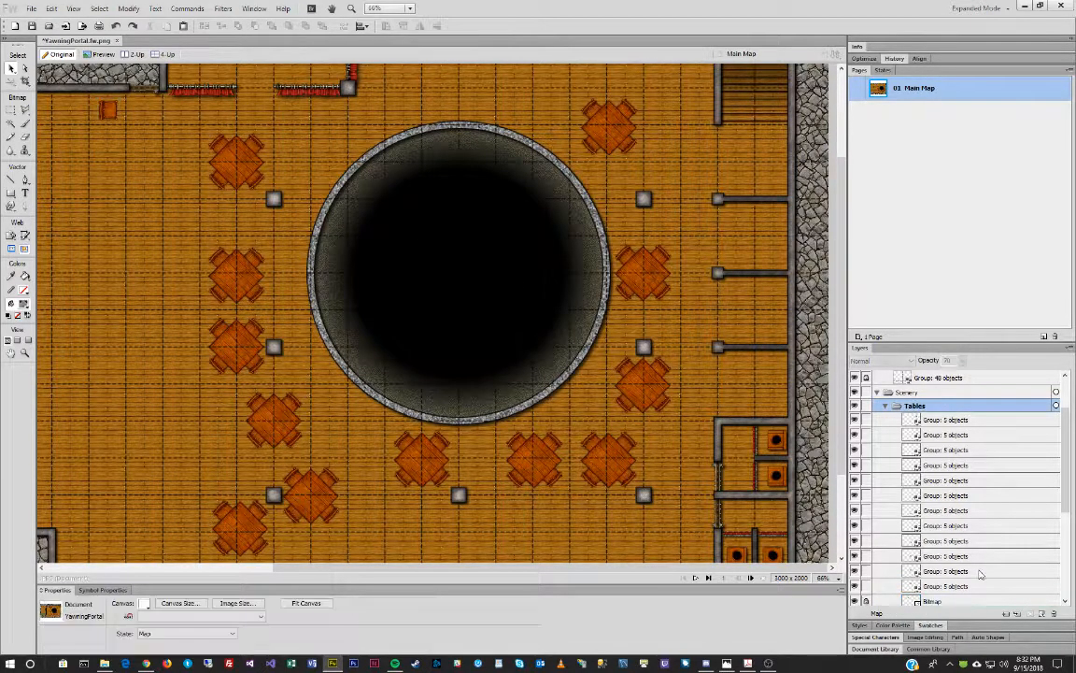
Ungroup all twelve table groups in the Tables layer into 60 separate bitmaps.
left_click(969, 408)
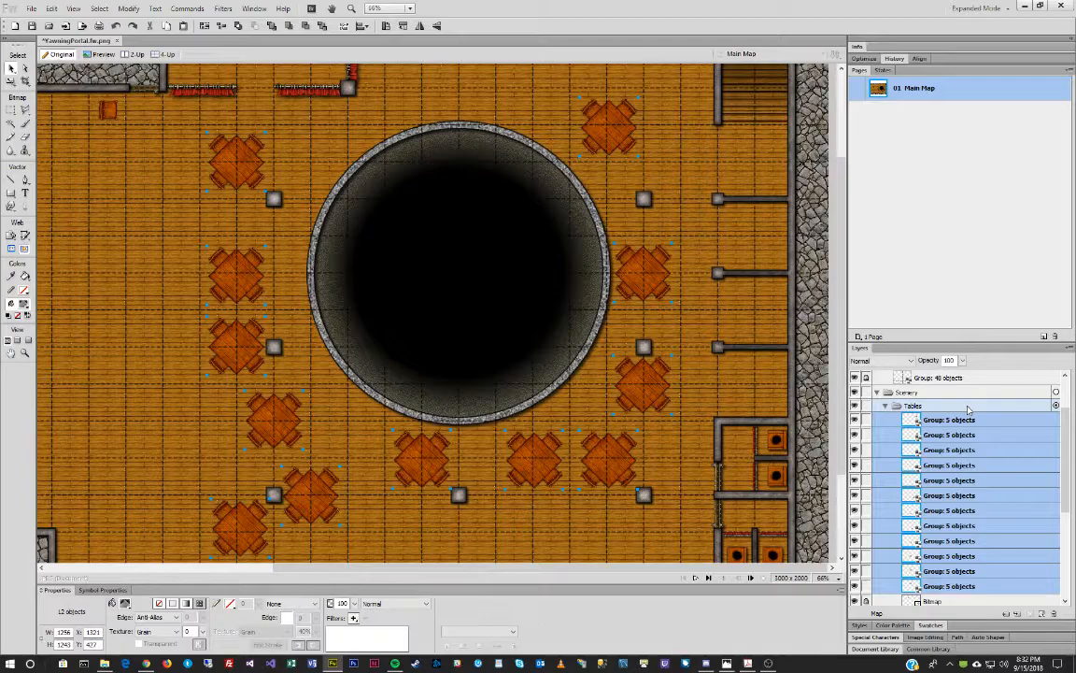
key("ctrl+shift+g")
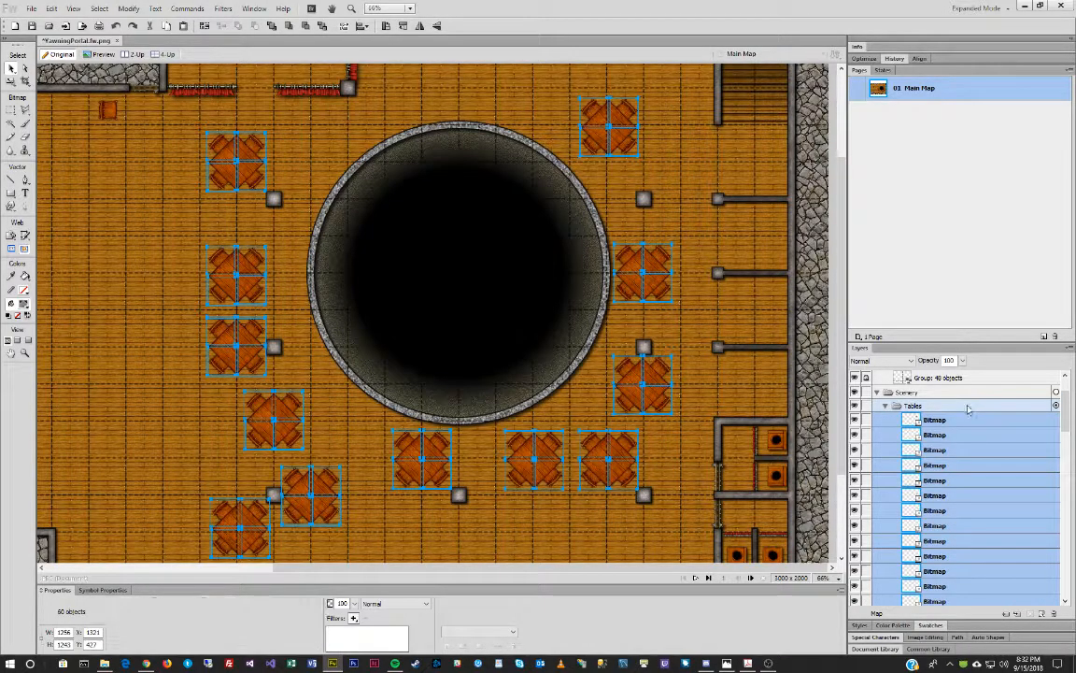
left_click(314, 138)
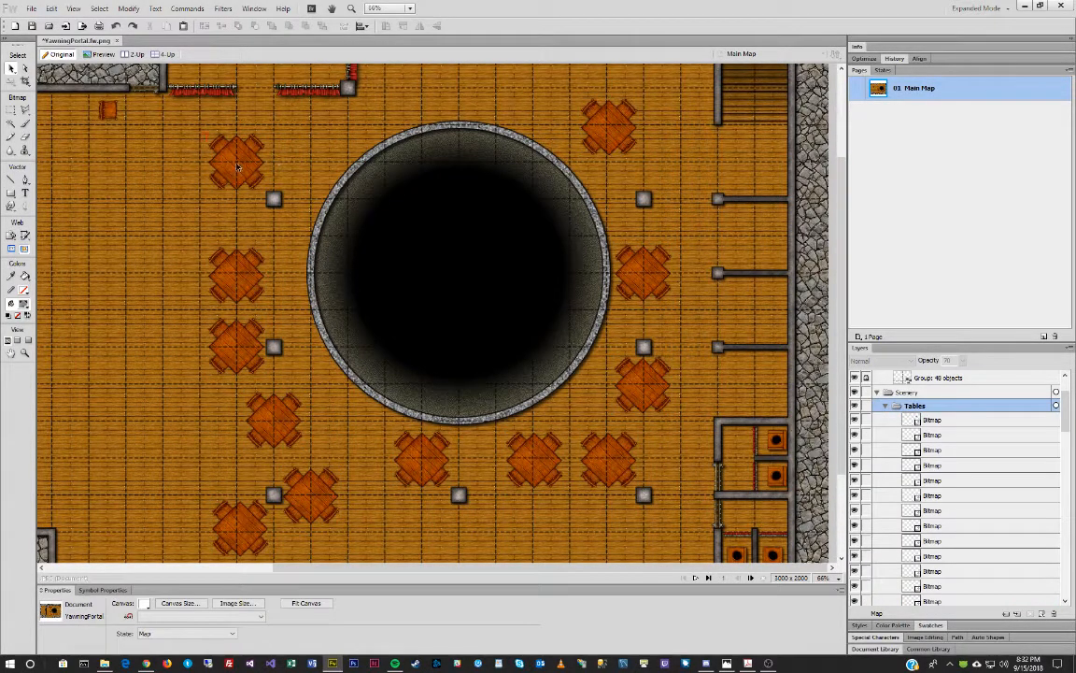
left_click(238, 166)
Rotate the top-left table slightly clockwise and shift its upper-left chair up and left.
left_click_drag(268, 118, 287, 186)
double_click(260, 167)
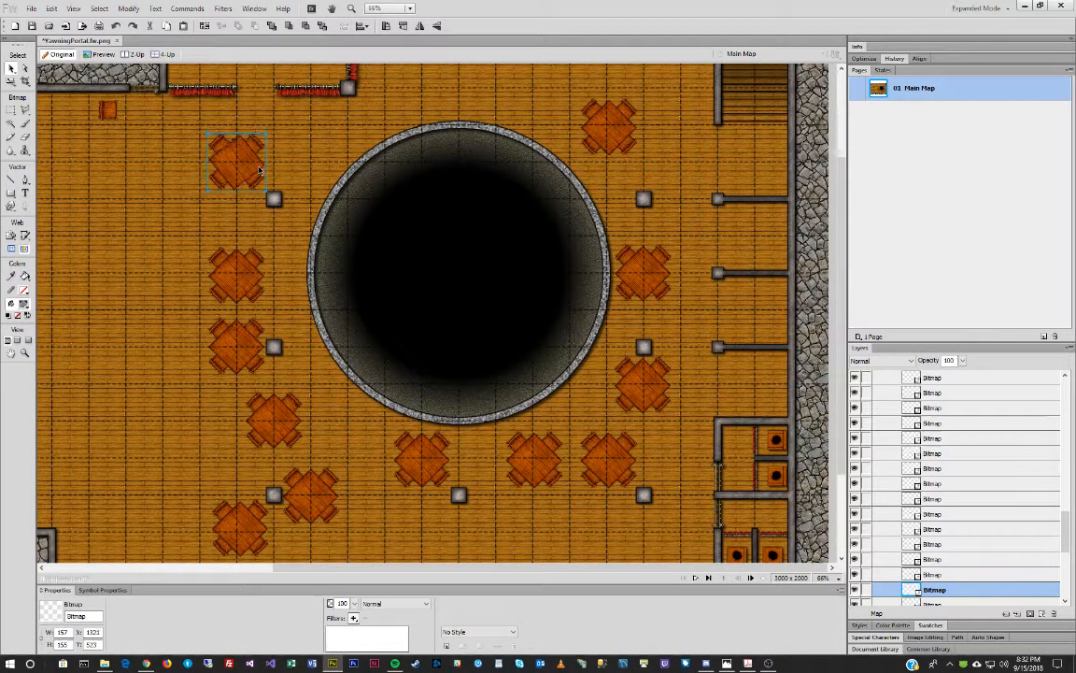
left_click(223, 147)
key("q")
left_click_drag(217, 145, 212, 143)
double_click(257, 147)
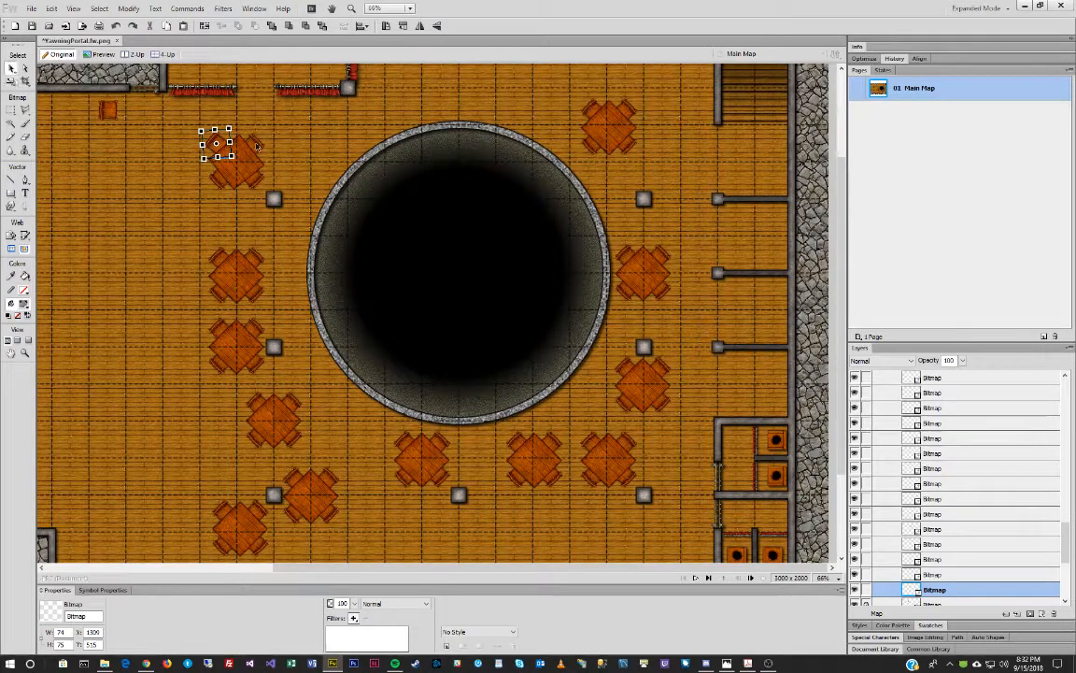
Rotate the neighbouring chair and shift it right, then slide another chair slightly left.
left_click(255, 146)
key("q")
left_click_drag(304, 121, 259, 145)
double_click(252, 148)
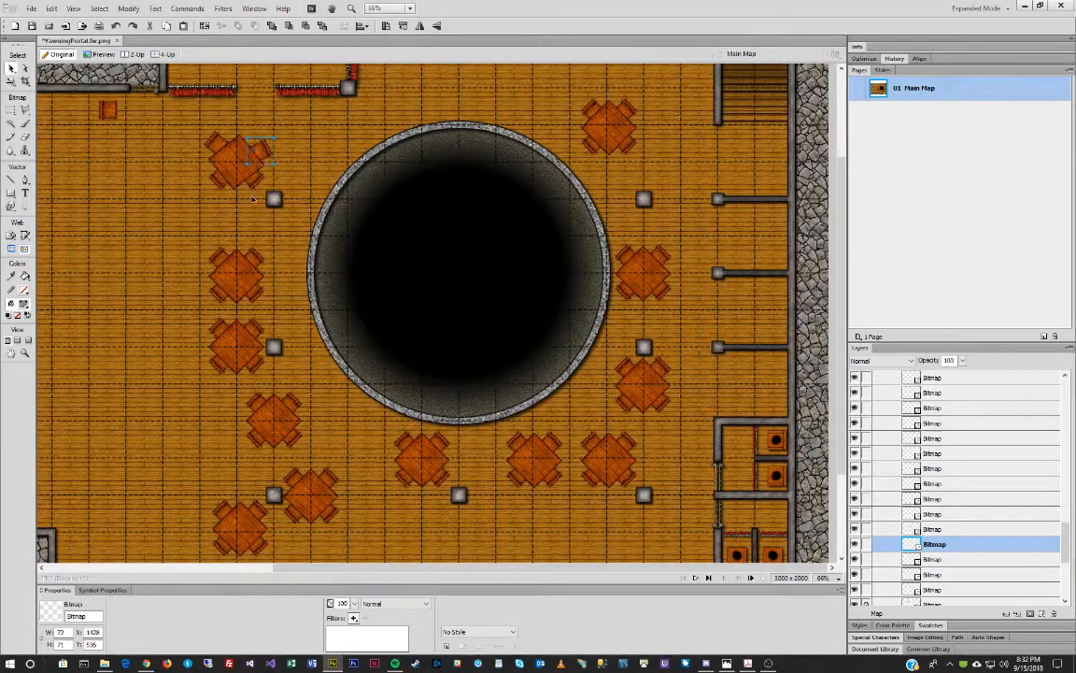
left_click(235, 170)
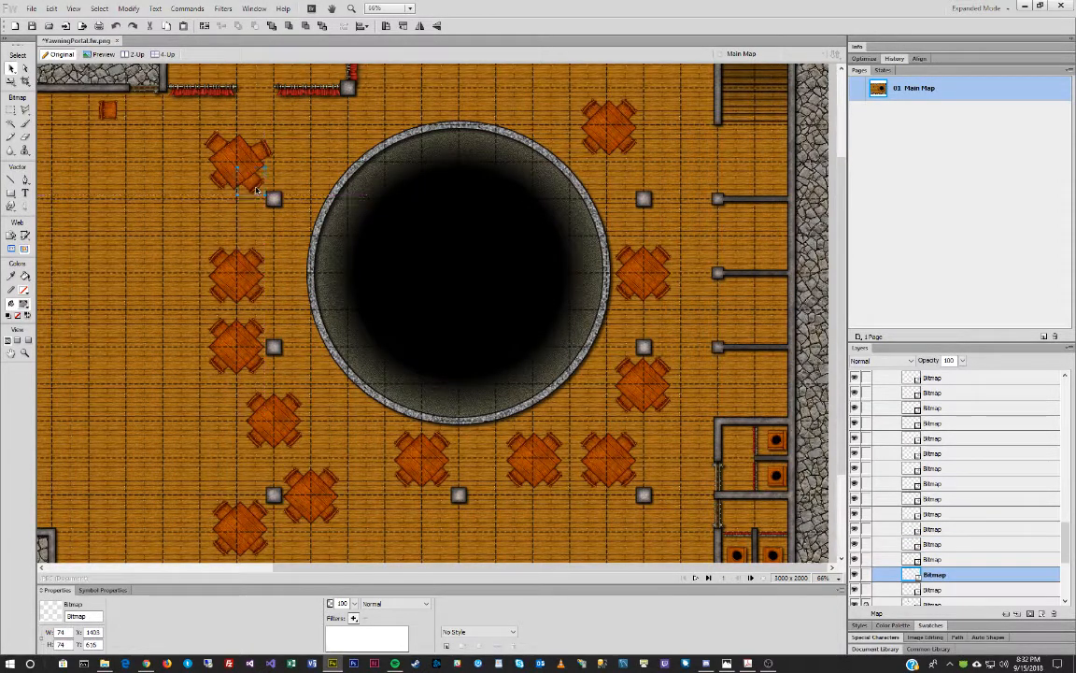
left_click(217, 190)
key("ctrl+t")
key("v")
left_click_drag(221, 190, 226, 190)
Rotate two chairs of the second left table, one slightly and one counter-clockwise.
left_click(241, 274)
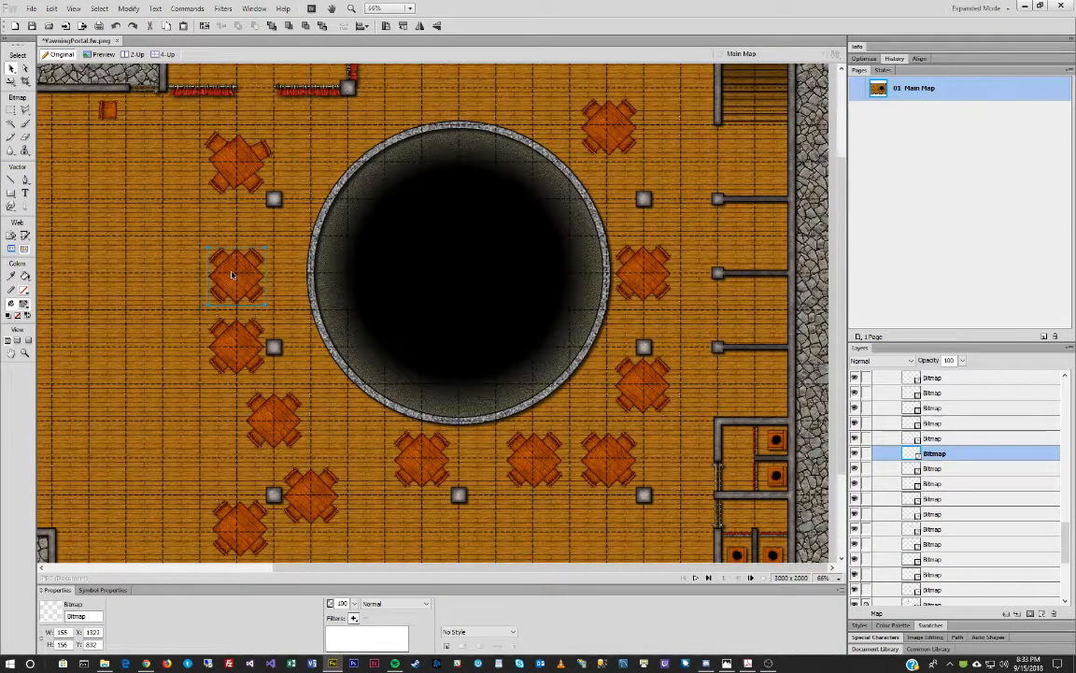
key("q")
key("v")
left_click(270, 257)
key("q")
left_click_drag(286, 222, 299, 229)
key("v")
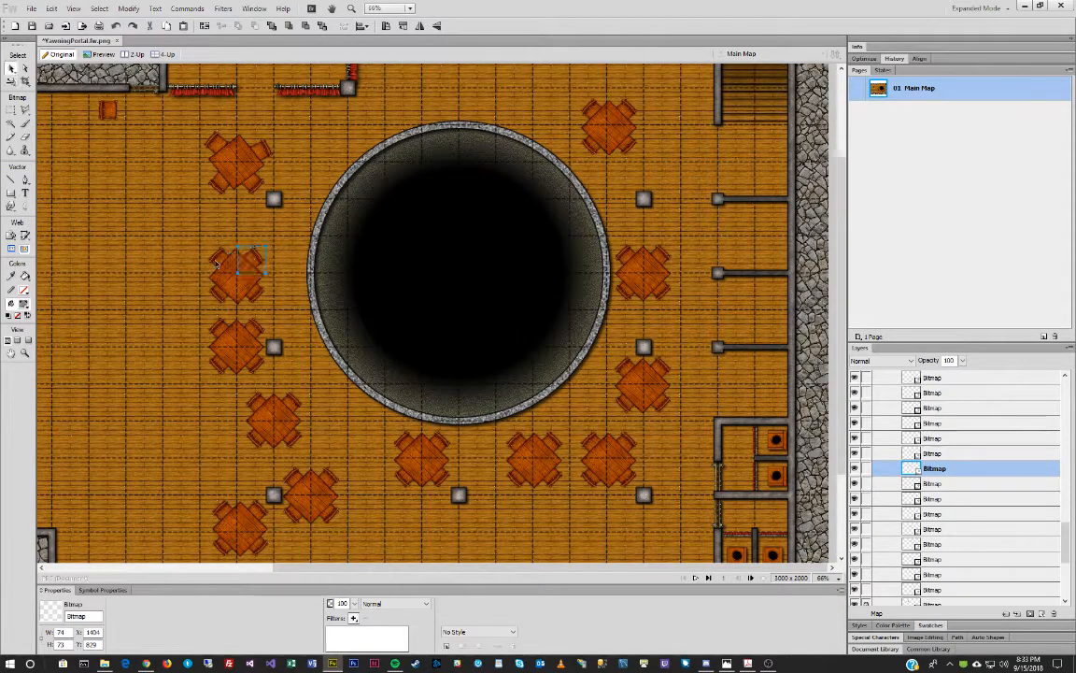
left_click(217, 266)
key("q")
left_click_drag(210, 224, 199, 219)
key("v")
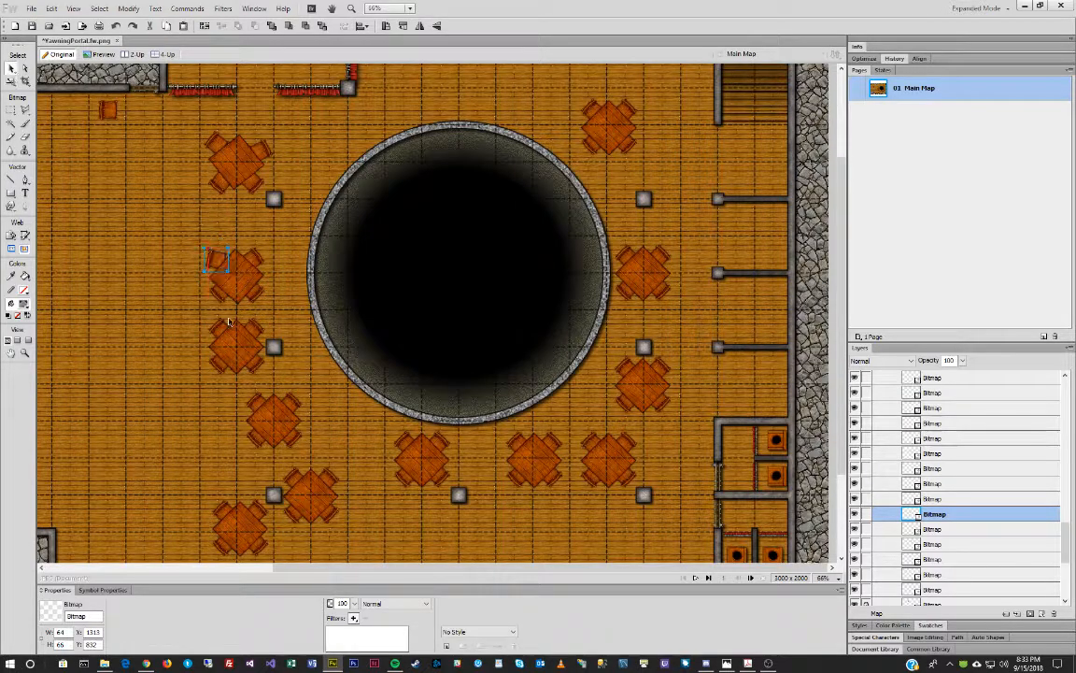
Turn the second table's lower-left chair clockwise and the next chair counter-clockwise.
left_click(215, 296)
key("q")
left_click_drag(273, 270, 219, 304)
key("v")
left_click(236, 273)
key("q")
left_click_drag(283, 248, 266, 281)
key("v")
Rotate the third left table counter-clockwise and reposition a chair beside it.
left_click(232, 346)
key("q")
left_click_drag(244, 288, 211, 264)
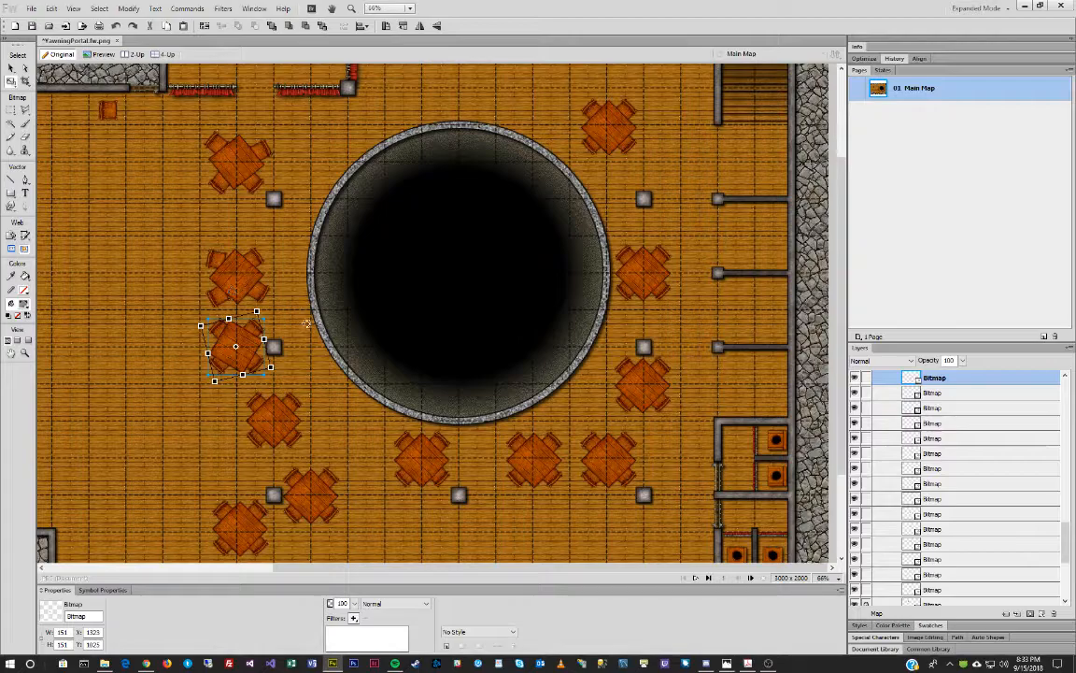
left_click_drag(307, 323, 275, 301)
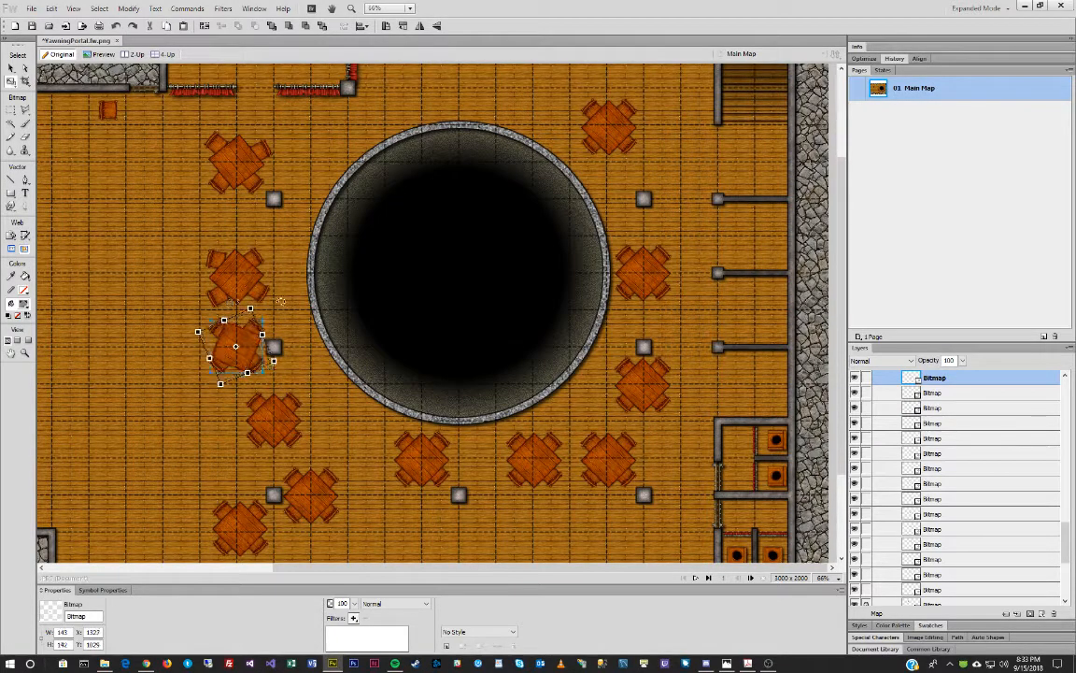
key("Return")
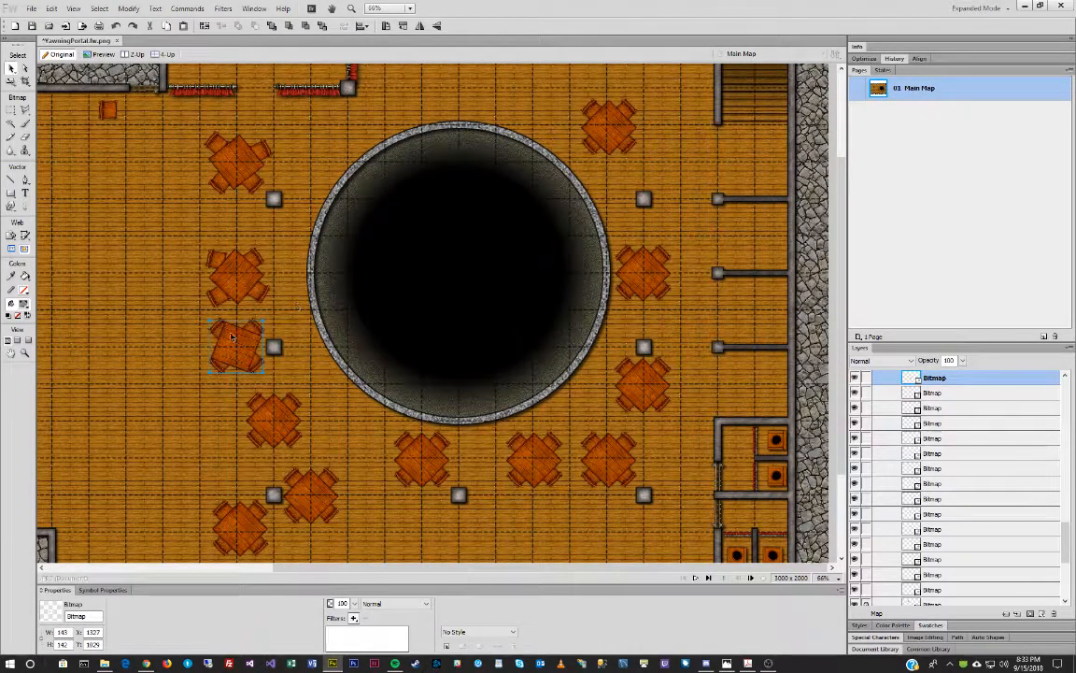
left_click_drag(216, 332, 225, 375)
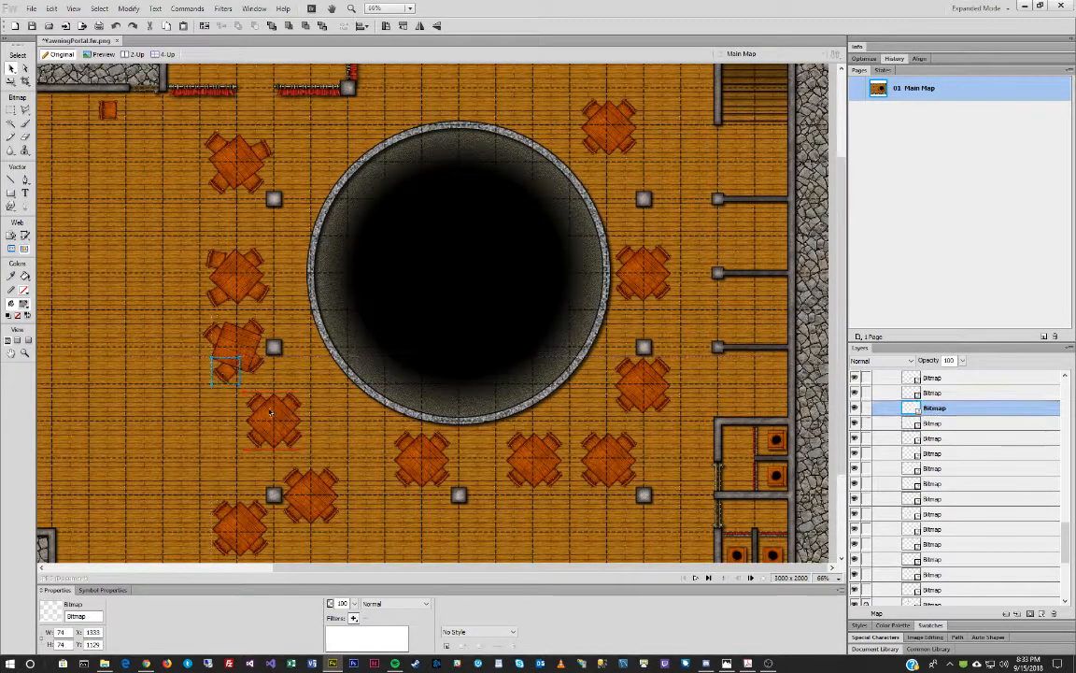
Flip the chair horizontally, nudge it and the third table into place, and move the lower-left chair.
right_click(222, 376)
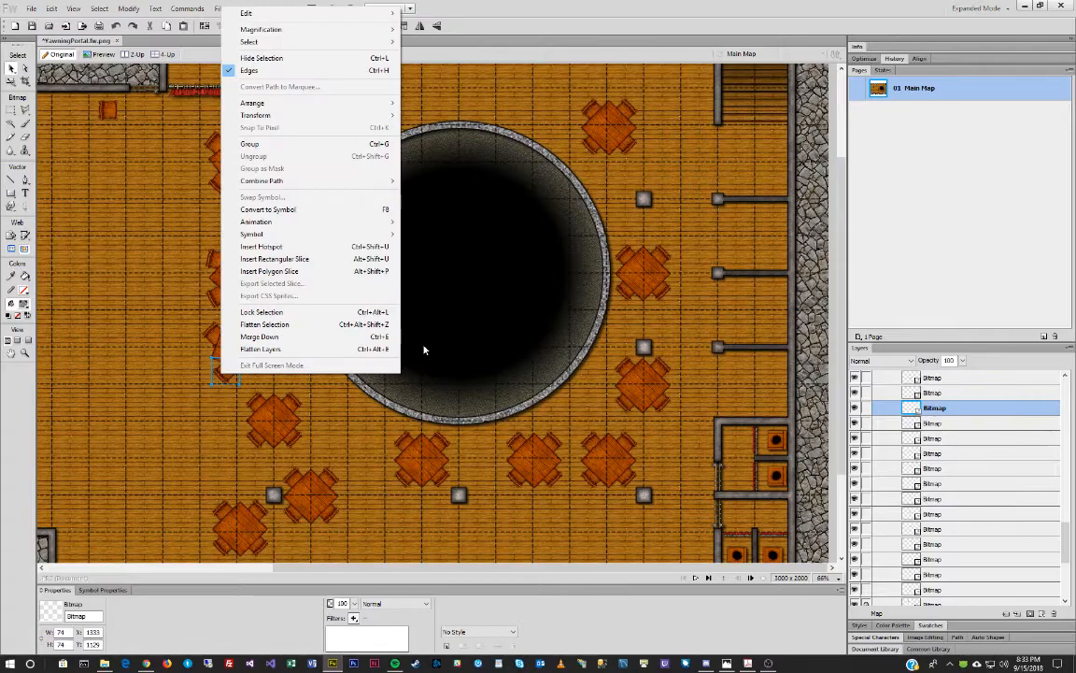
mouse_move(334, 114)
left_click(456, 211)
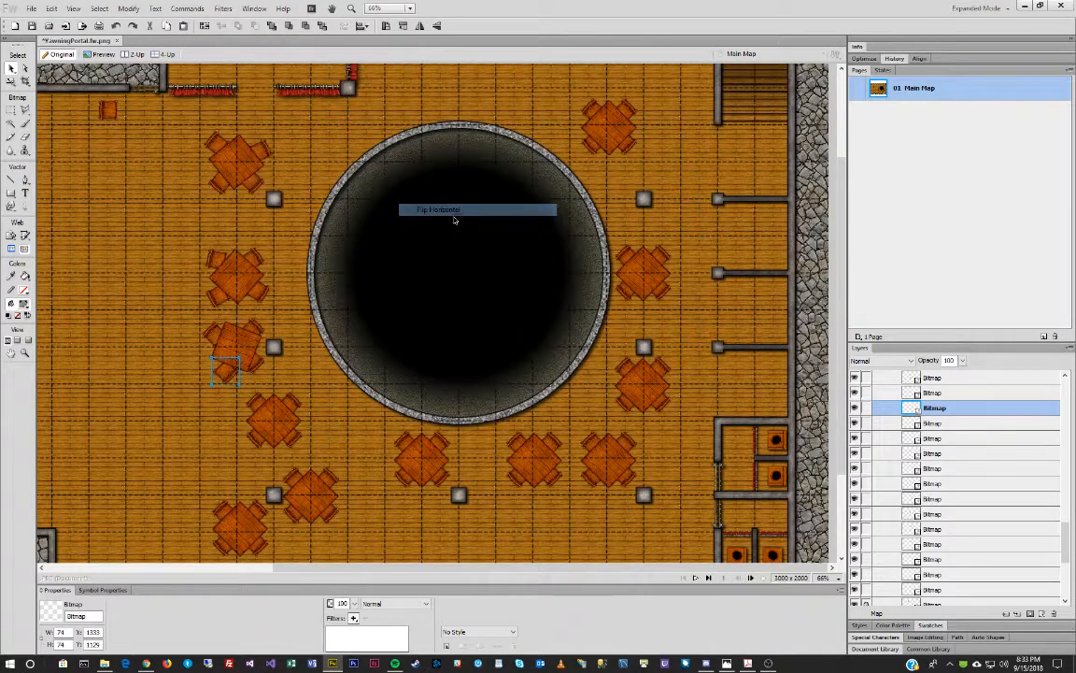
left_click_drag(228, 365, 258, 364)
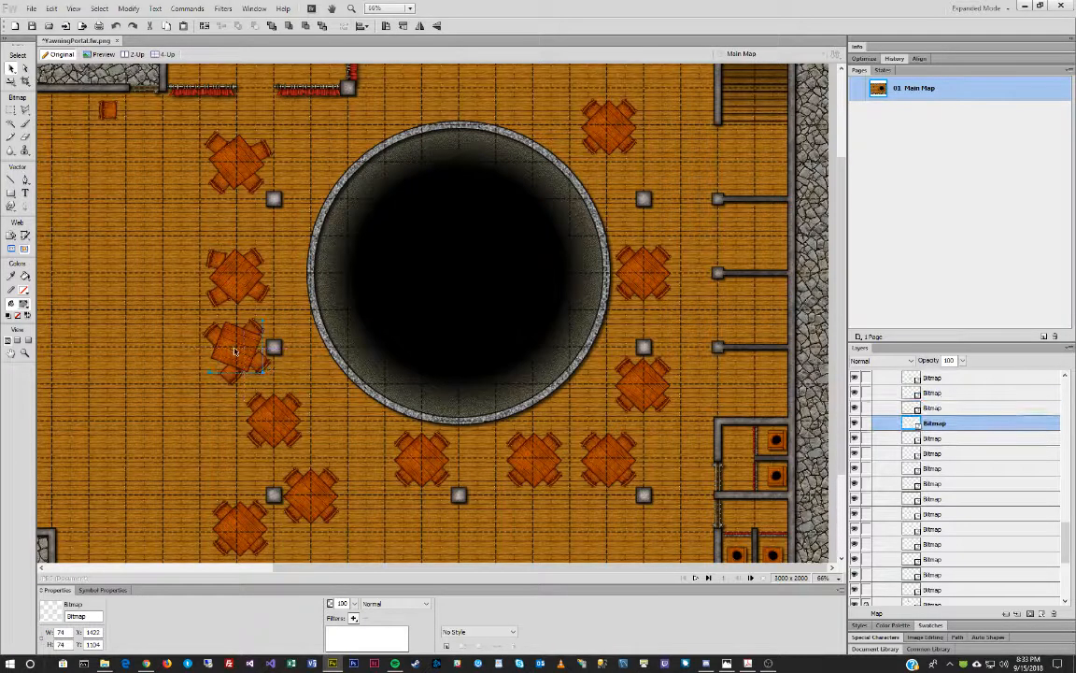
left_click_drag(217, 331, 241, 326)
left_click_drag(231, 373, 256, 364)
Rotate the fourth left table slightly clockwise and nudge it into position.
left_click(275, 416)
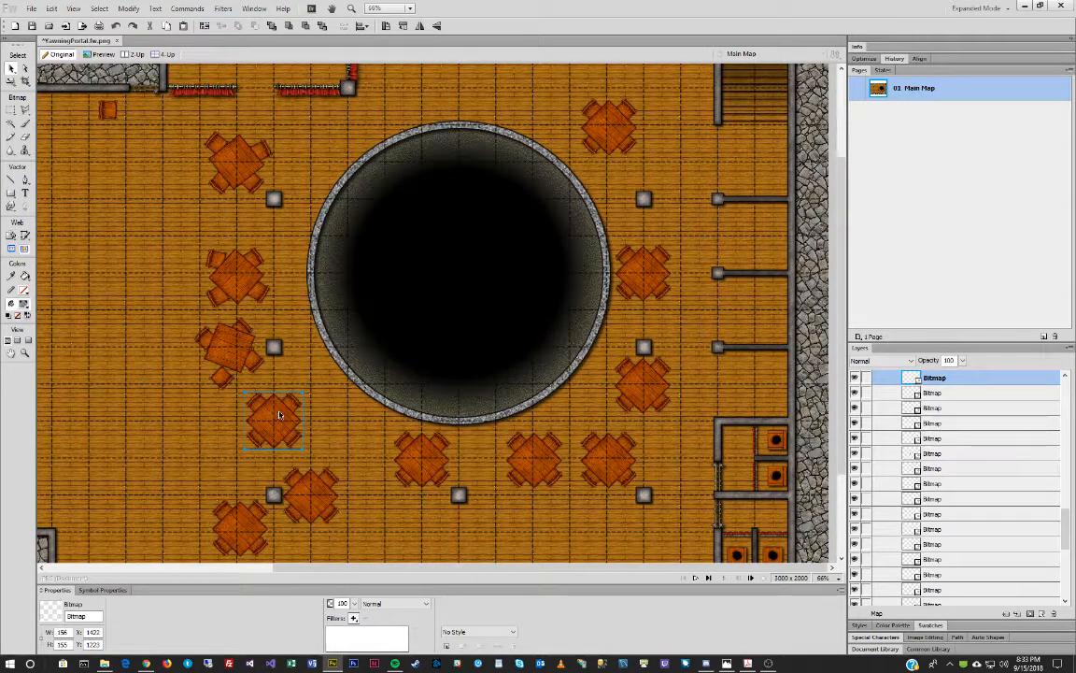
key("q")
left_click_drag(291, 342, 308, 348)
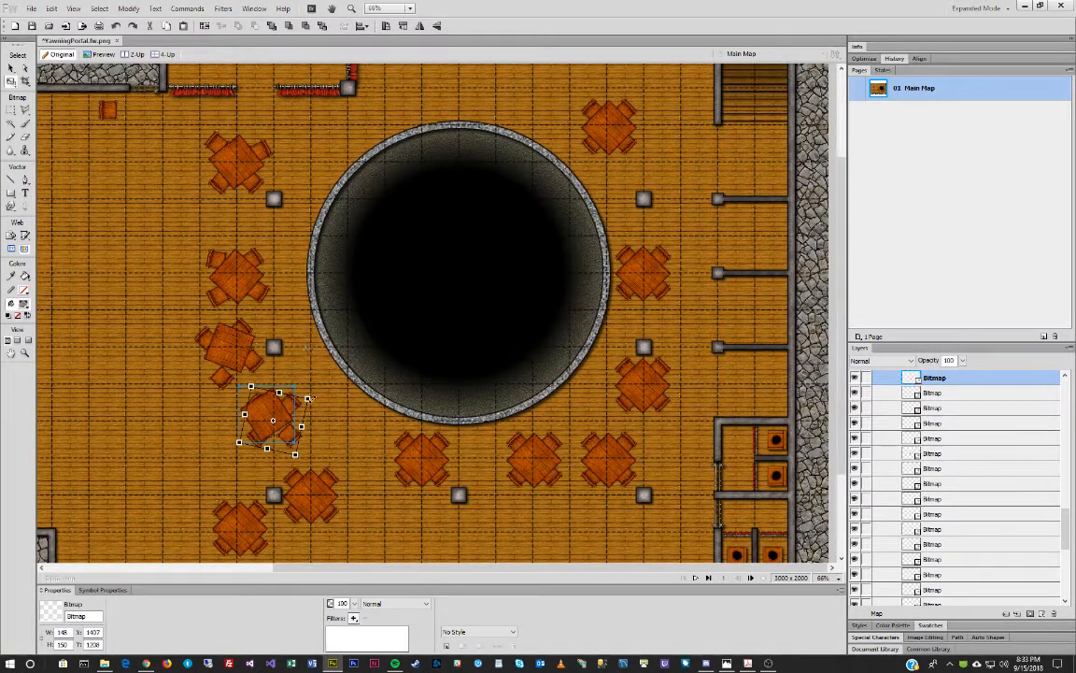
key("v")
left_click_drag(262, 412, 270, 414)
left_click(293, 403)
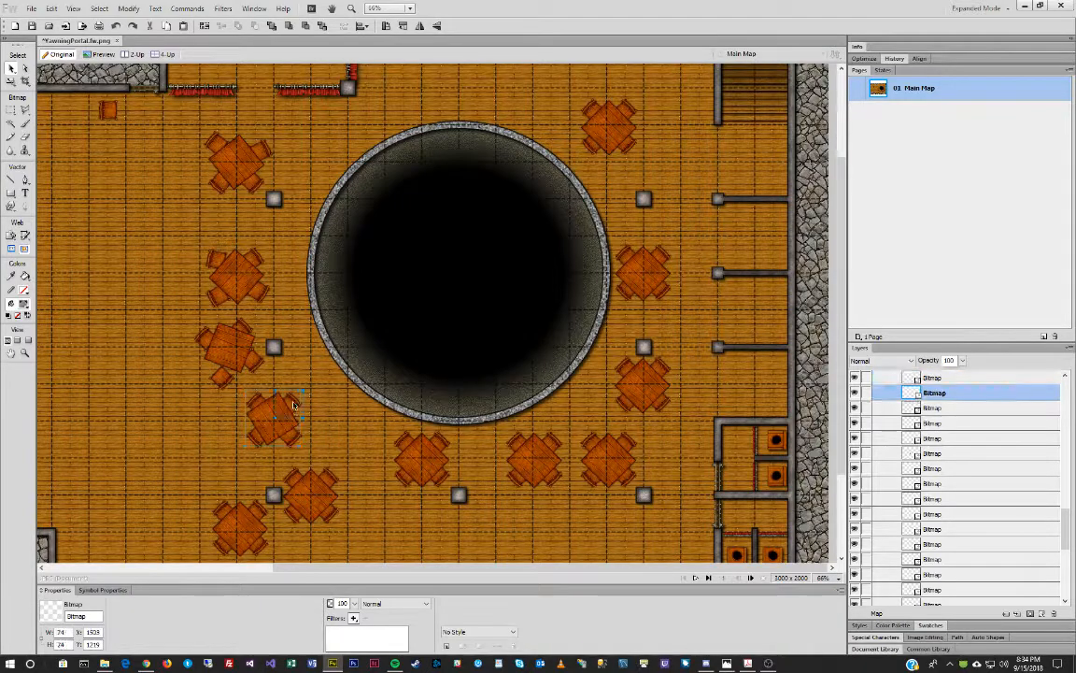
key("q")
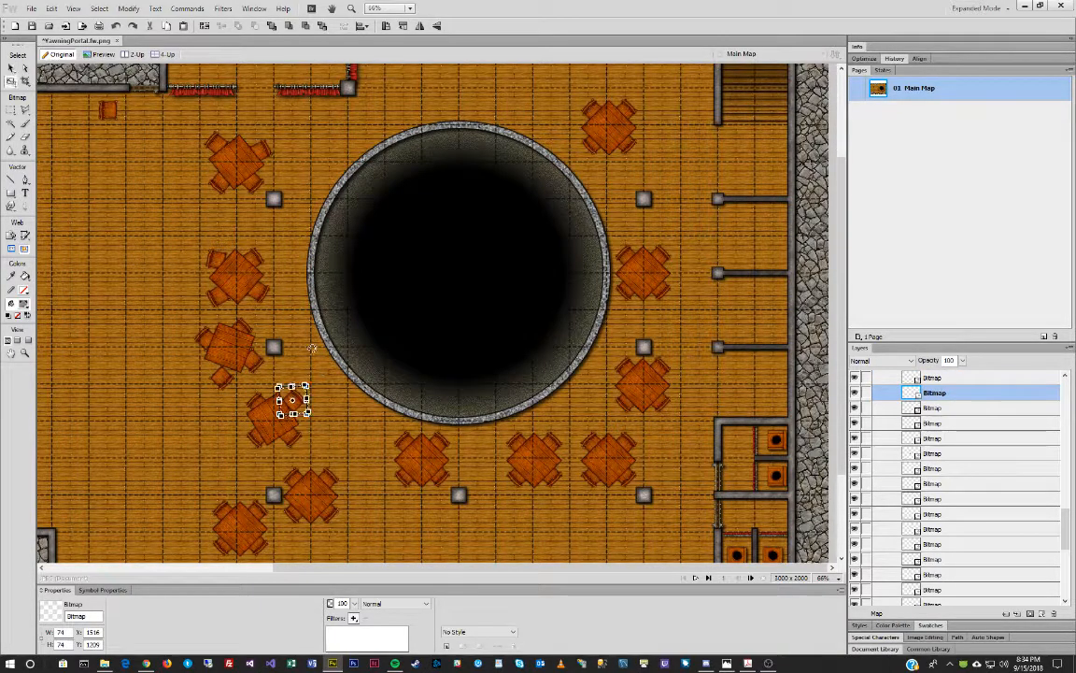
key("v")
left_click_drag(260, 405, 257, 398)
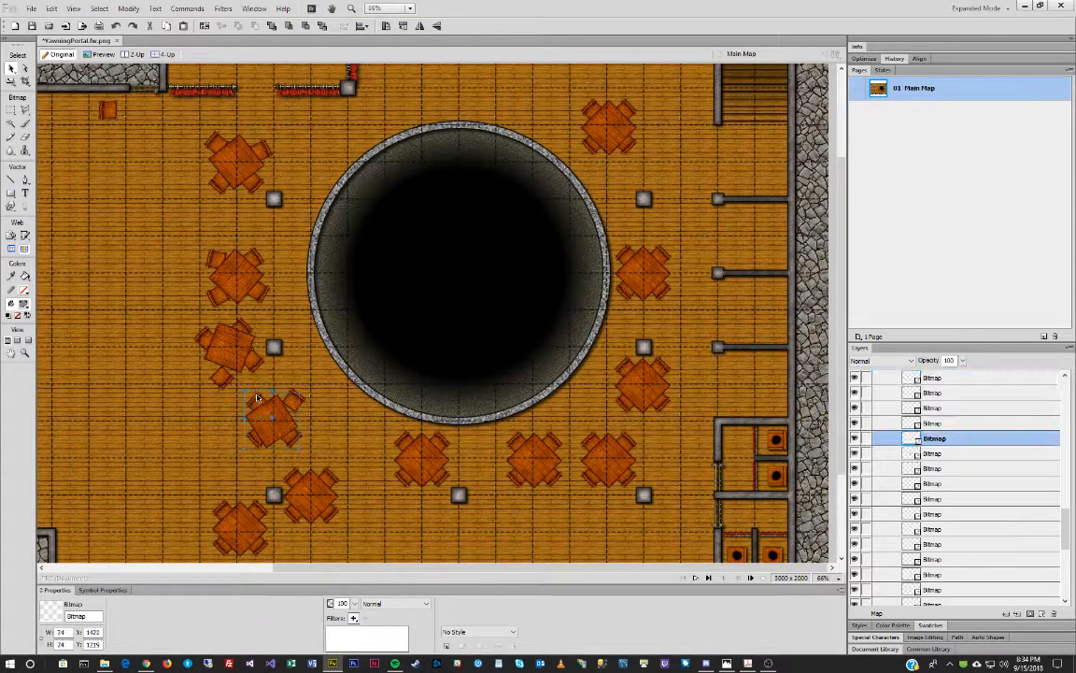
Exit pixel editing, then move a chair of the fourth table down and rotate it slightly.
left_click(253, 439)
double_click(250, 441)
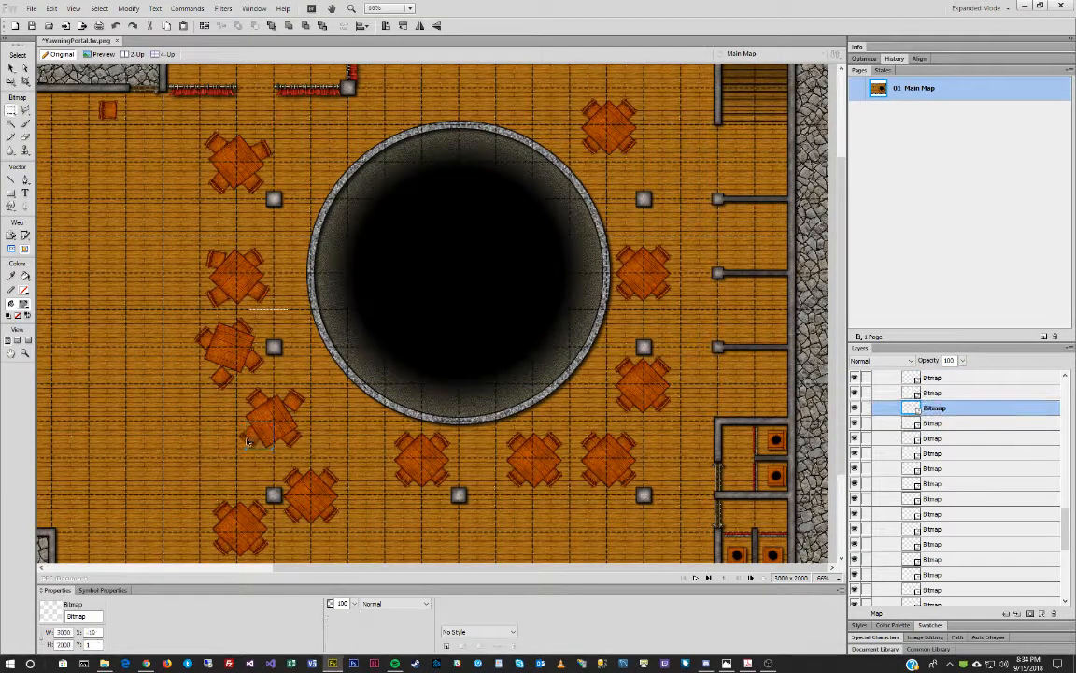
left_click(249, 441)
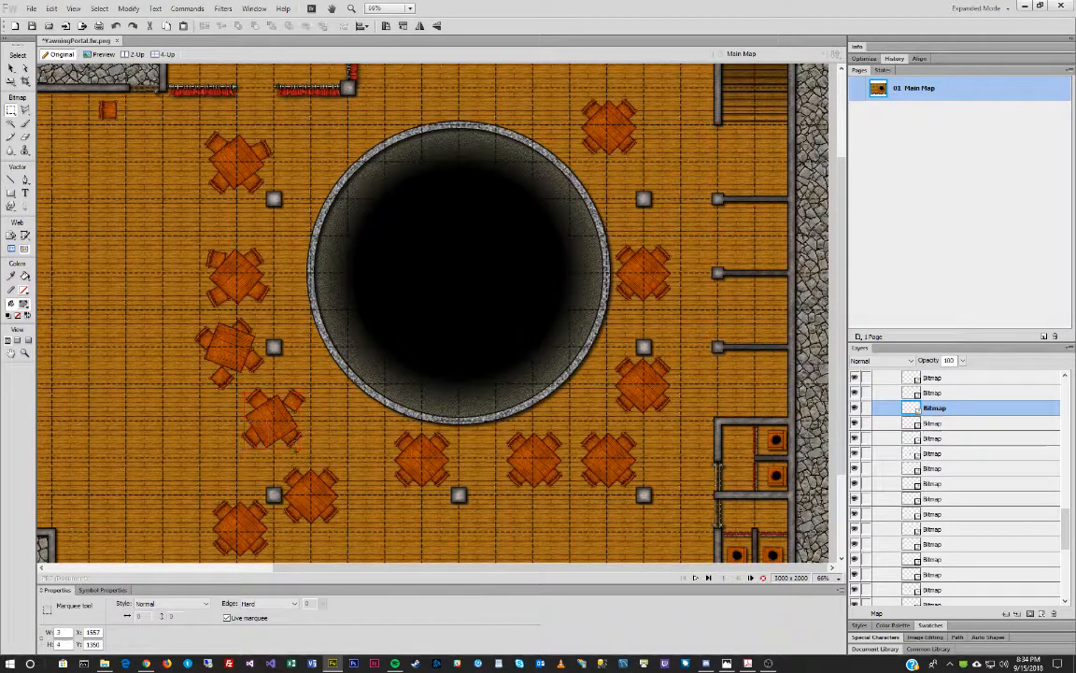
left_click(343, 426)
key("v")
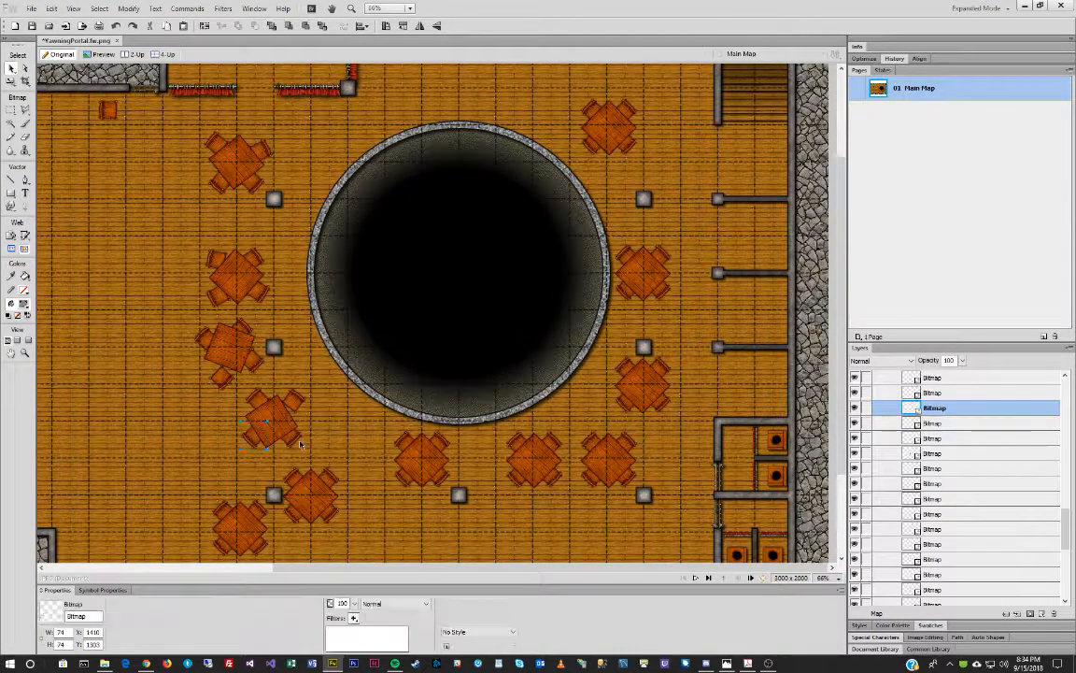
left_click(283, 432)
left_click_drag(291, 444, 290, 452)
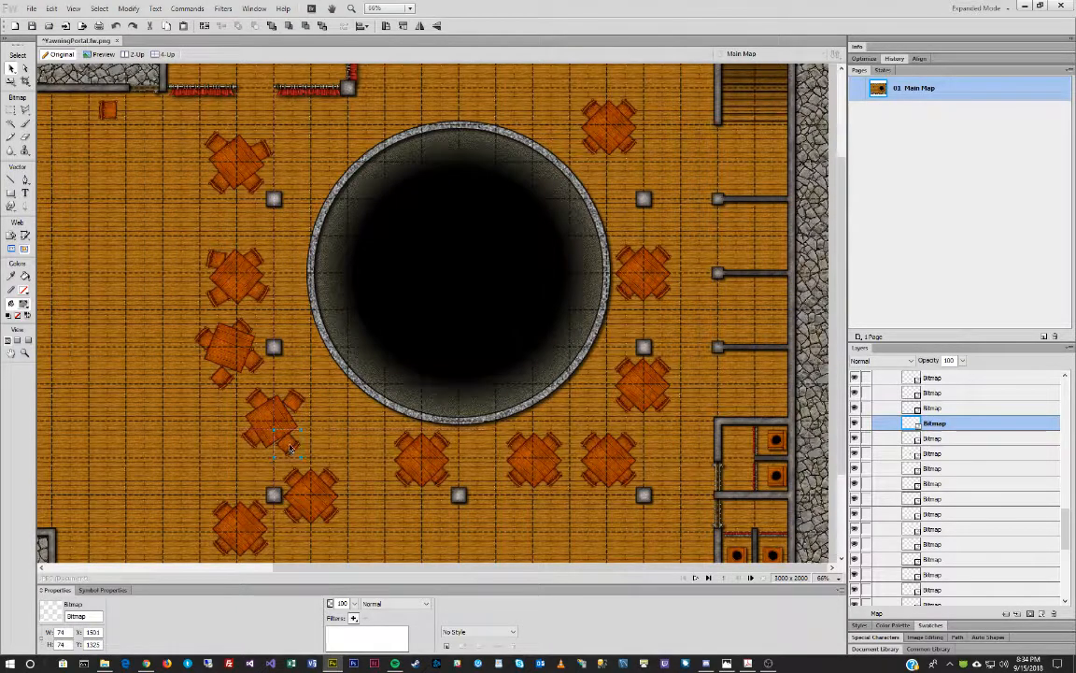
key("q")
mouse_move(340, 388)
left_mouse_down()
mouse_move(327, 386)
mouse_move(325, 398)
left_mouse_up()
key("v")
left_click(339, 444)
Rotate the chair beside the bottom-left table about 18 degrees counter-clockwise.
scroll(285, 420, "down", 1)
left_click(250, 489)
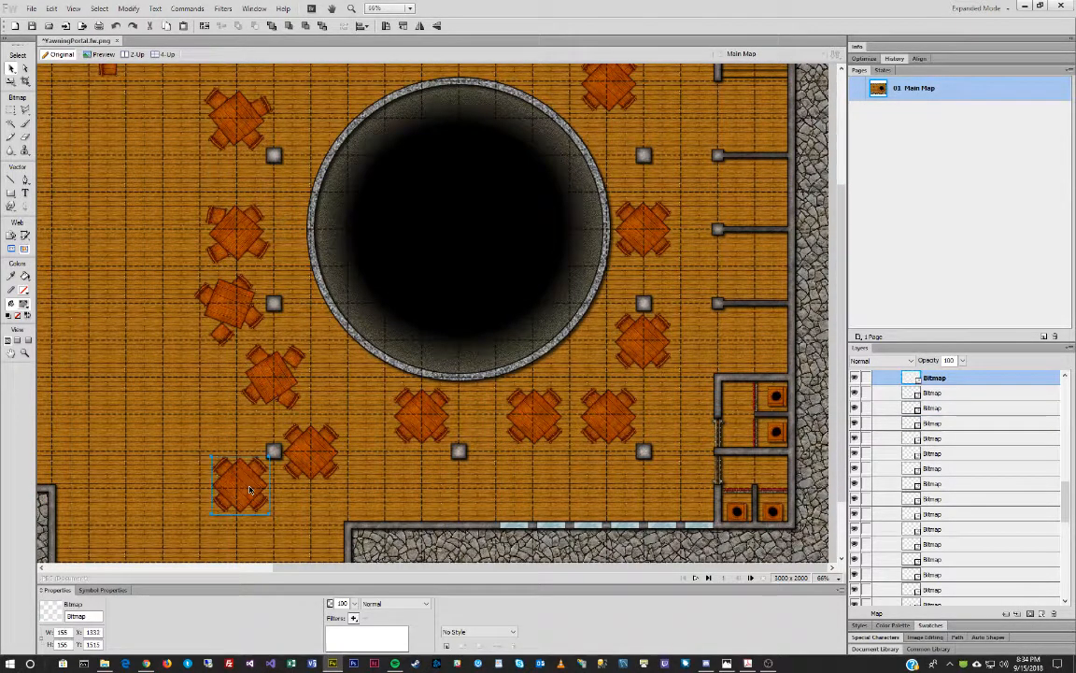
key("q")
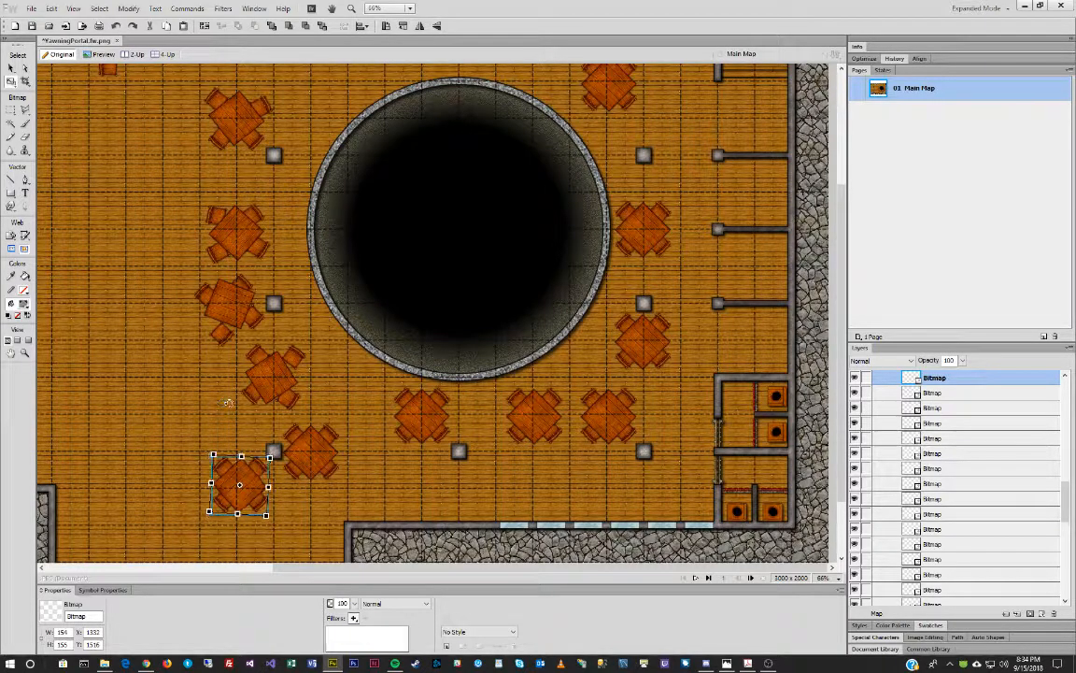
key("v")
left_click(256, 464)
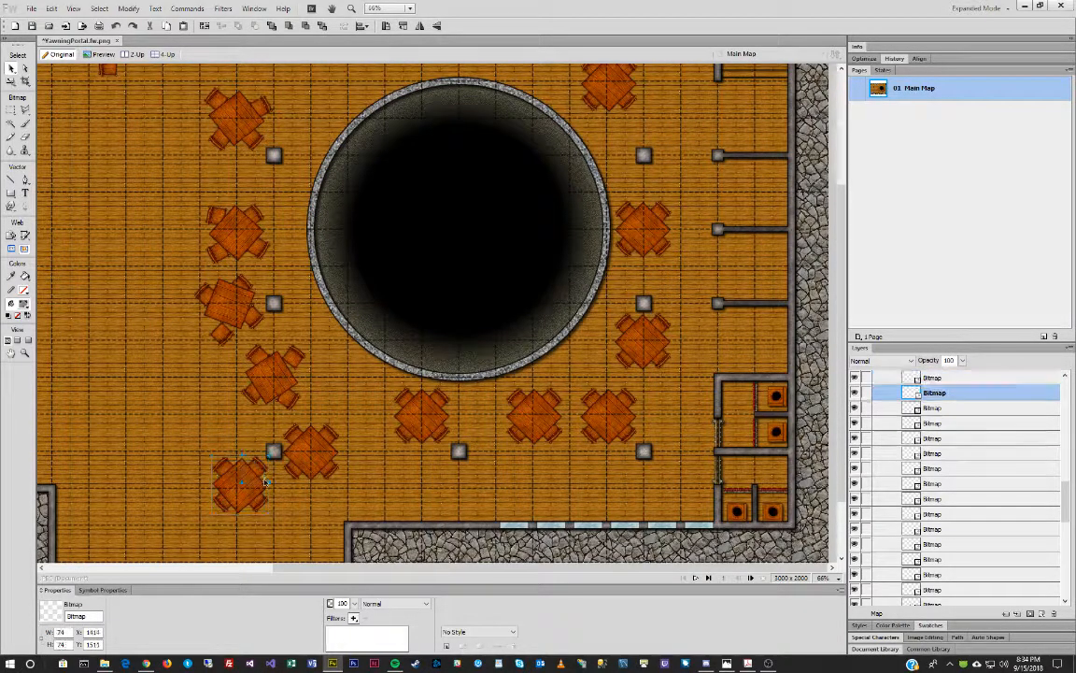
left_click(234, 485)
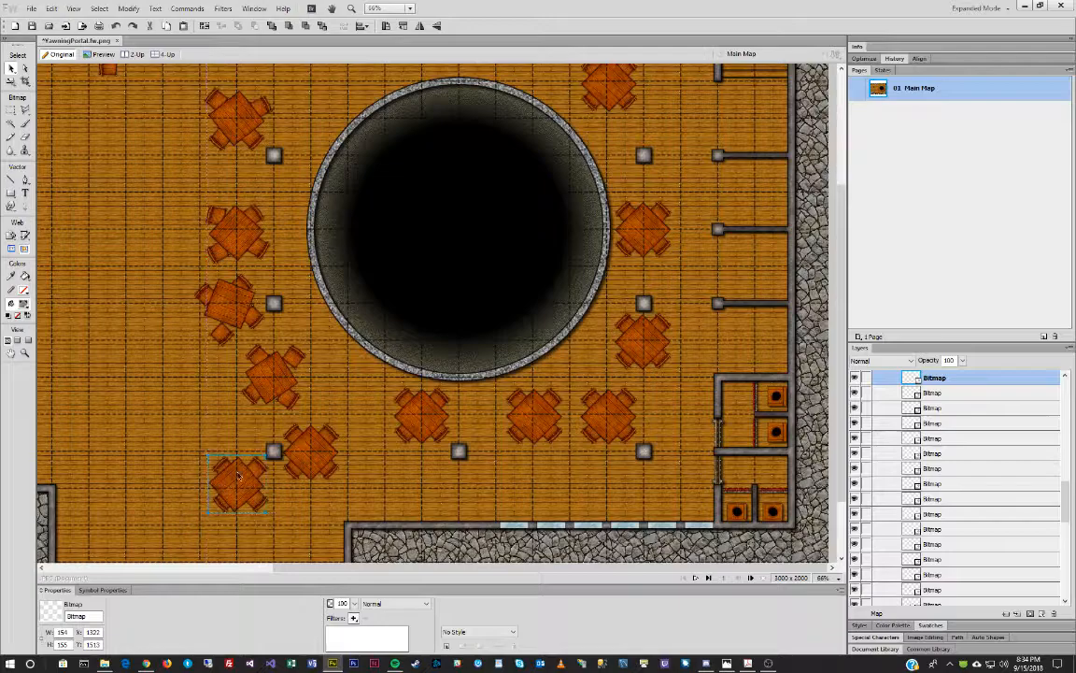
left_click(257, 459)
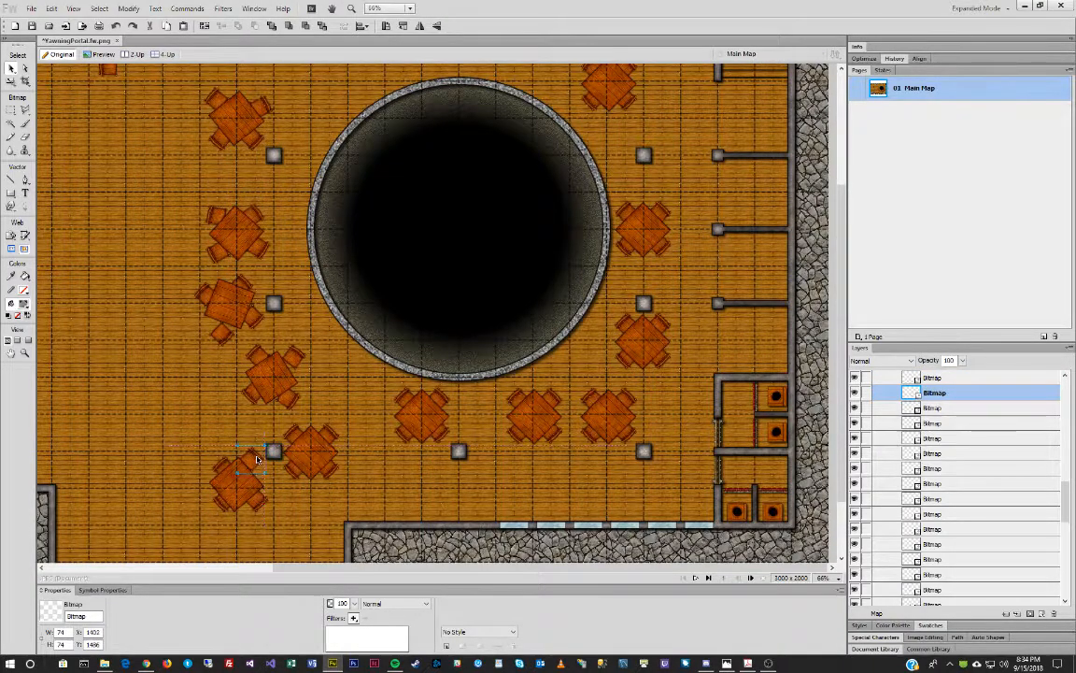
key("q")
left_click_drag(256, 432, 249, 431)
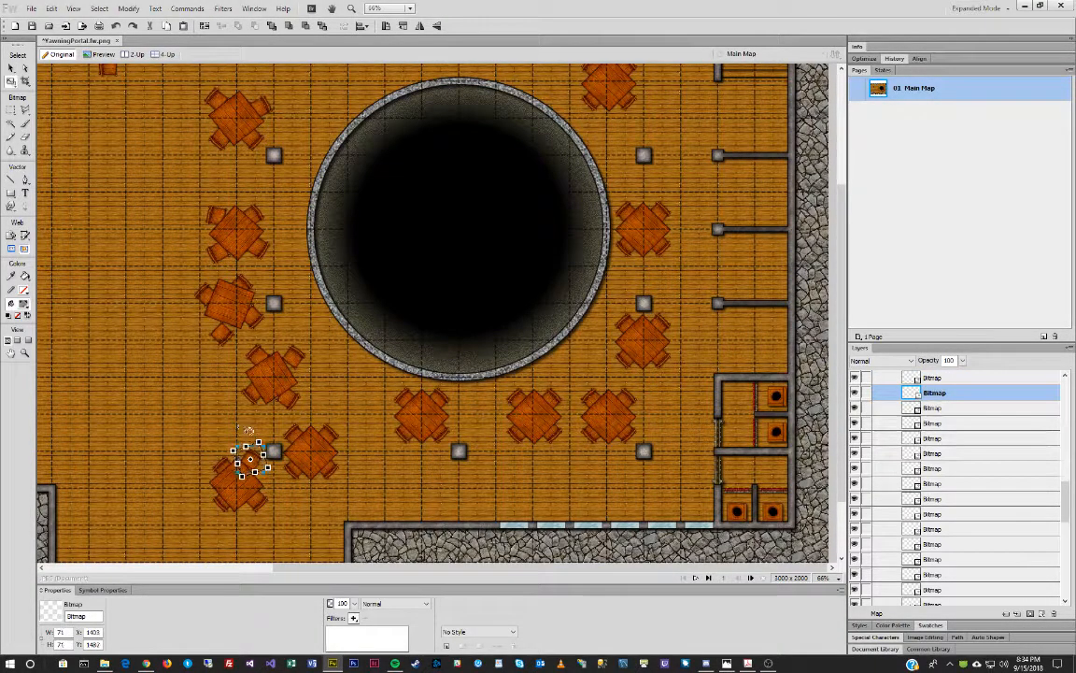
key("v")
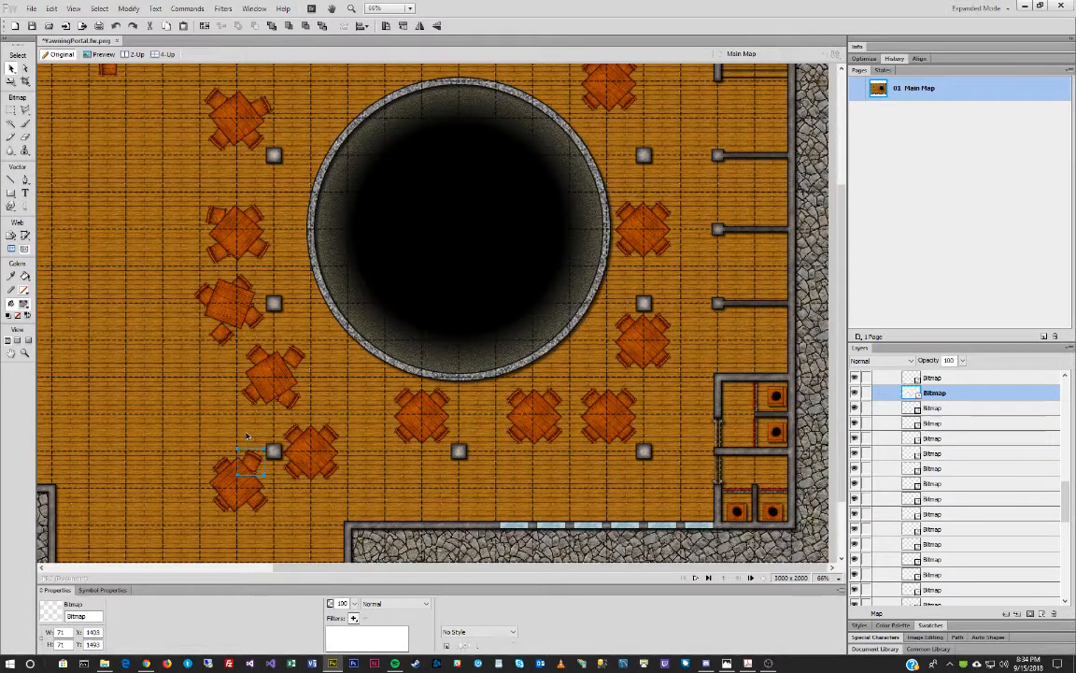
Turn the left chair about 12 degrees counter-clockwise, then nudge and tilt the lower-left chair.
left_click(215, 467)
key("q")
left_click_drag(221, 422, 207, 419)
key("v")
left_click_drag(220, 506, 215, 509)
key("q")
left_click_drag(212, 443, 195, 444)
key("v")
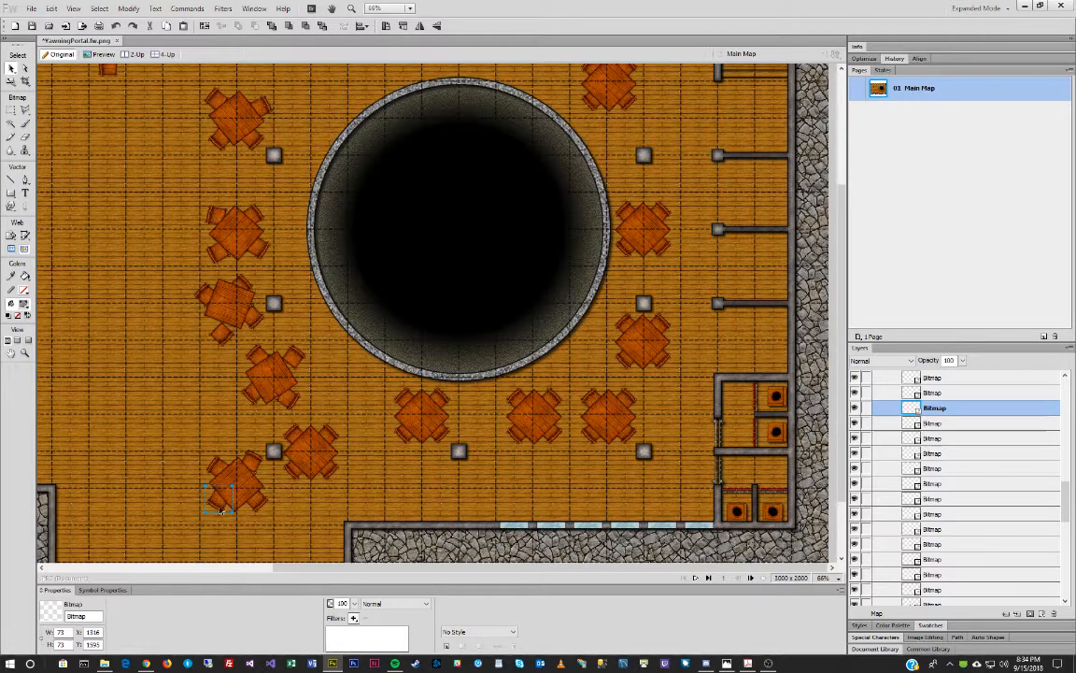
Flip the lower-left chair vertically and move it up-left toward the table.
right_click(220, 510)
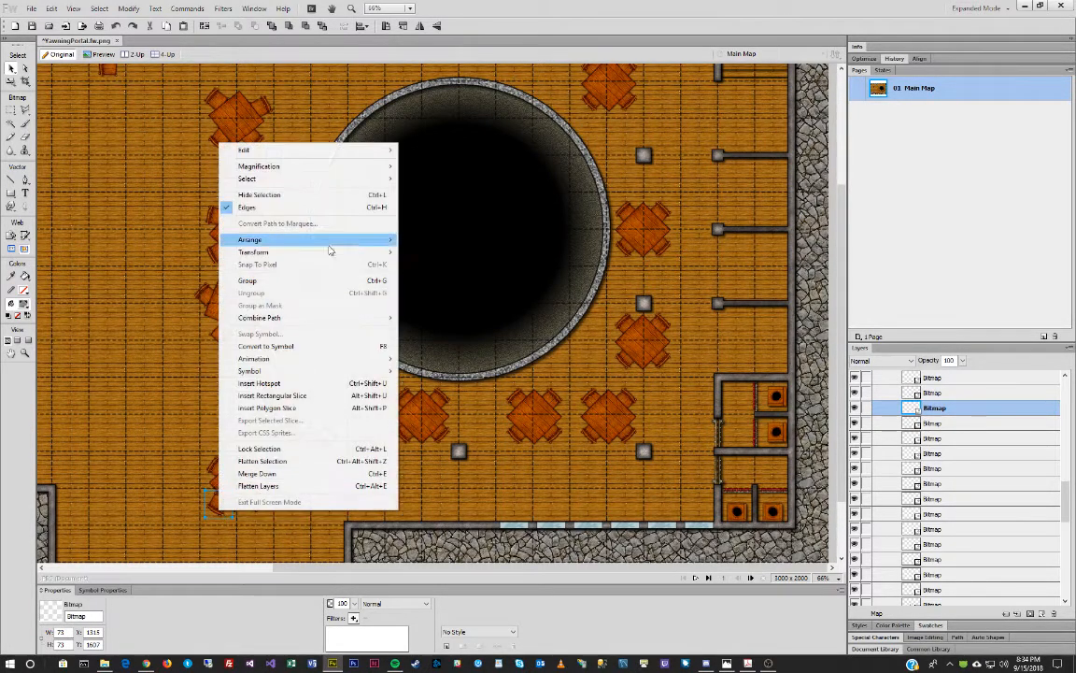
mouse_move(327, 252)
left_click(458, 361)
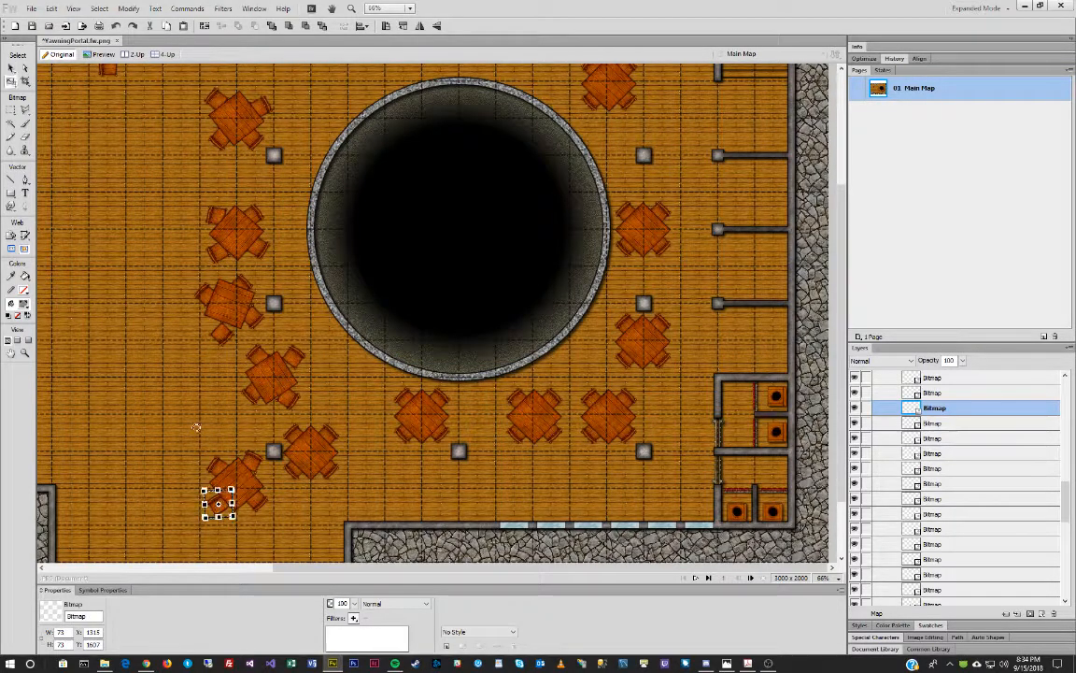
key("v")
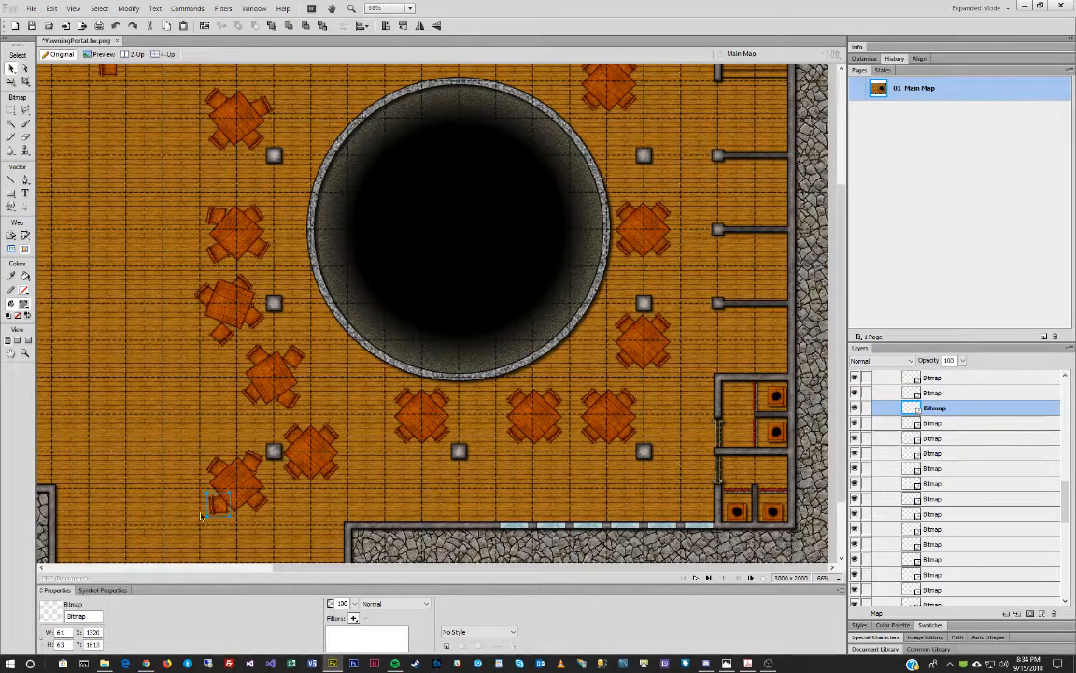
left_click_drag(223, 514, 214, 505)
left_click(251, 499)
key("q")
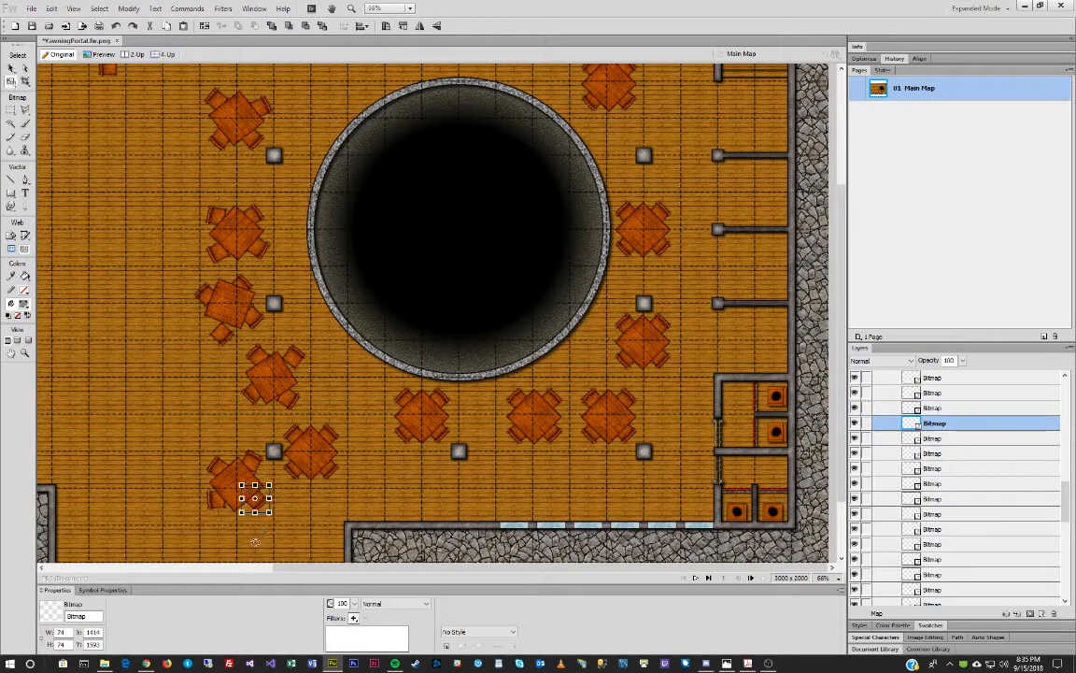
key("v")
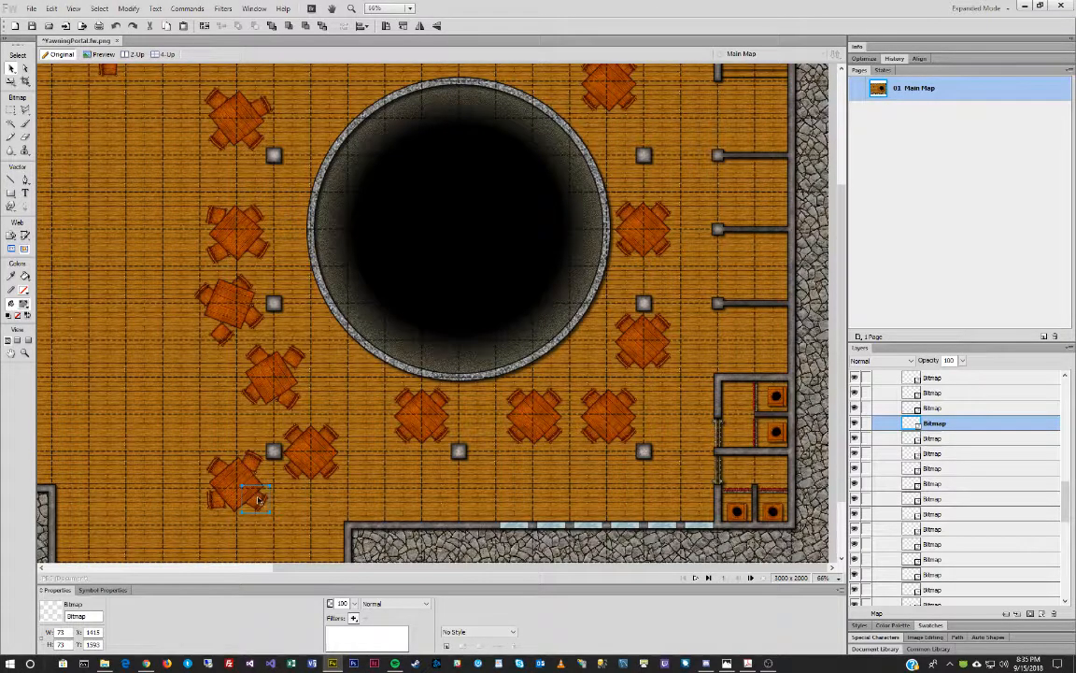
key("q")
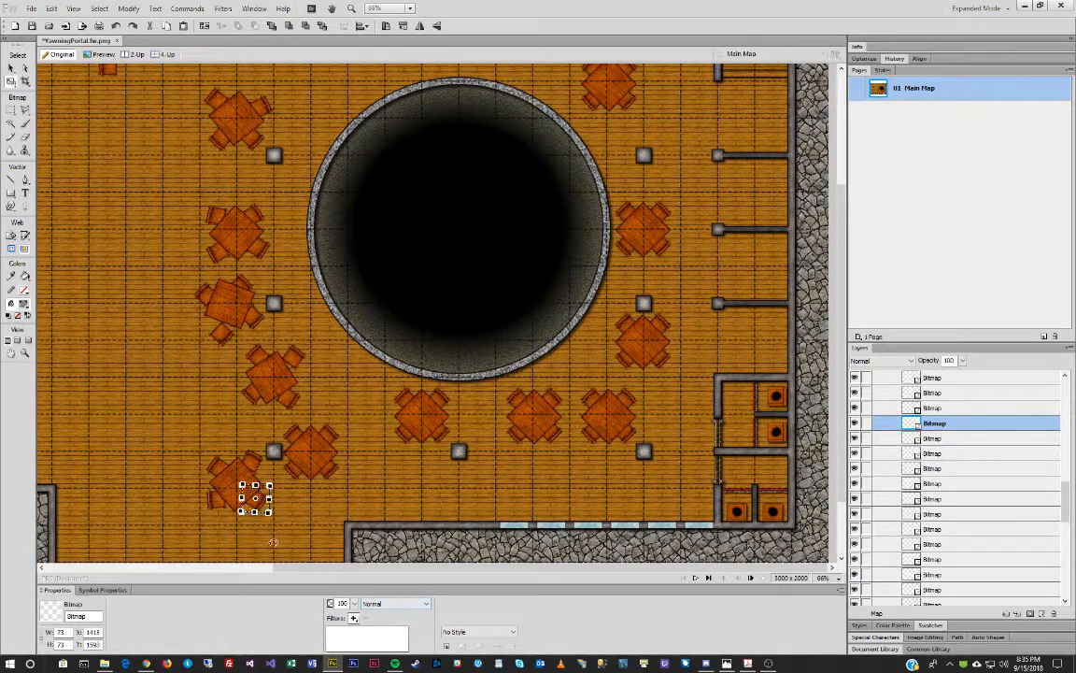
key("v")
Rotate the table below-left of the well clockwise and reposition two of its chairs.
left_click(316, 439)
key("q")
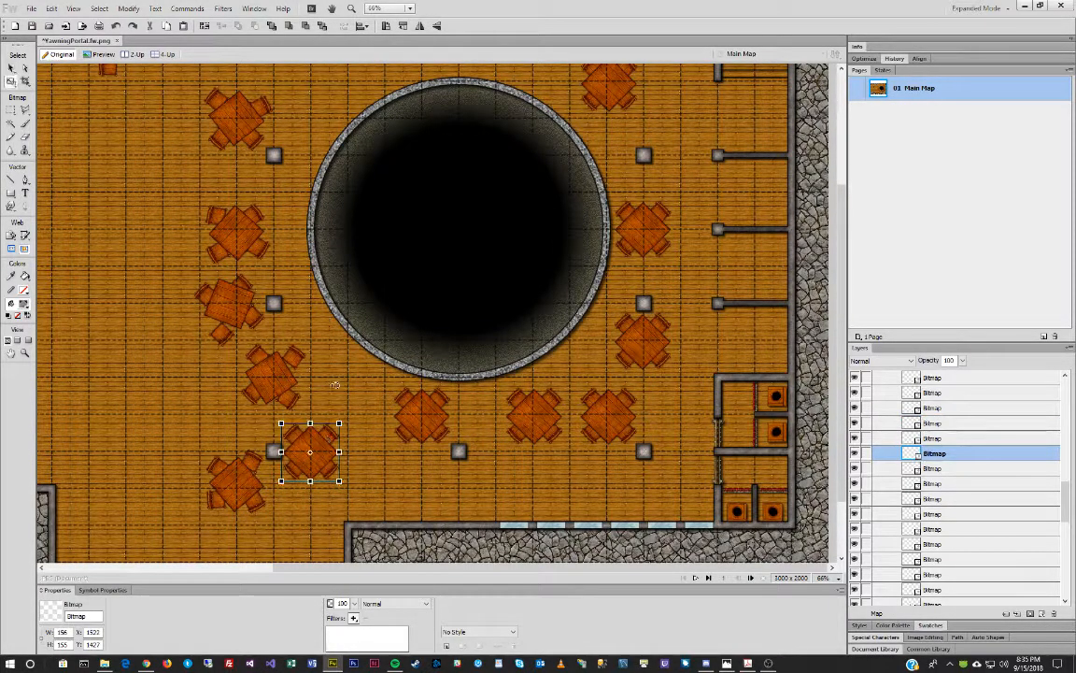
left_click_drag(329, 385, 375, 450)
key("Return")
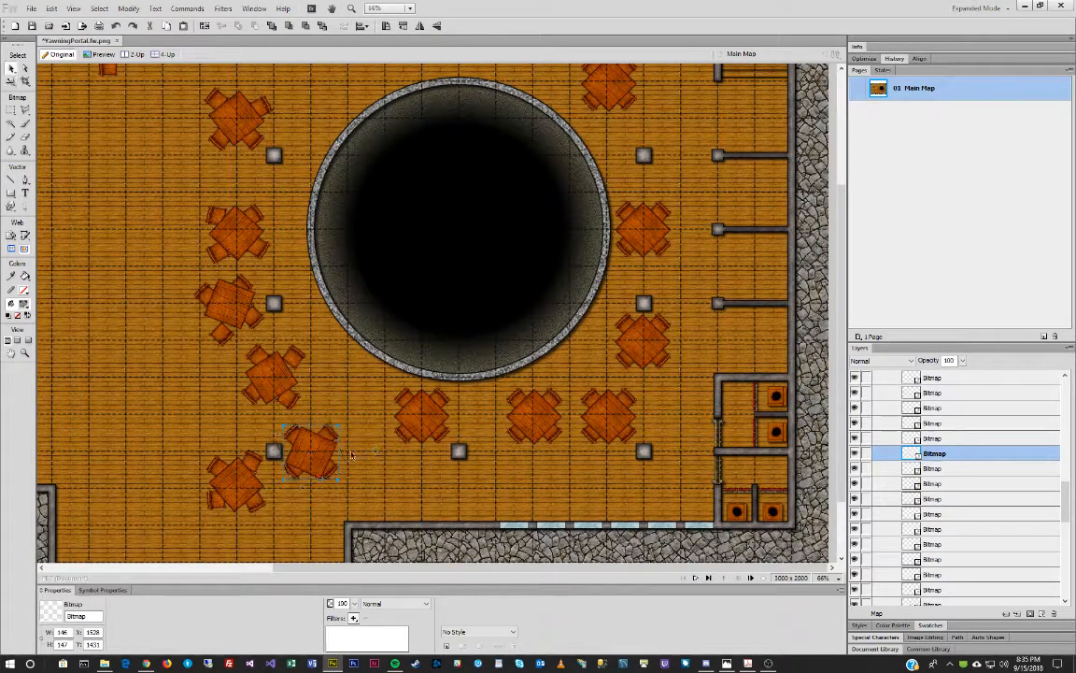
left_click(325, 432)
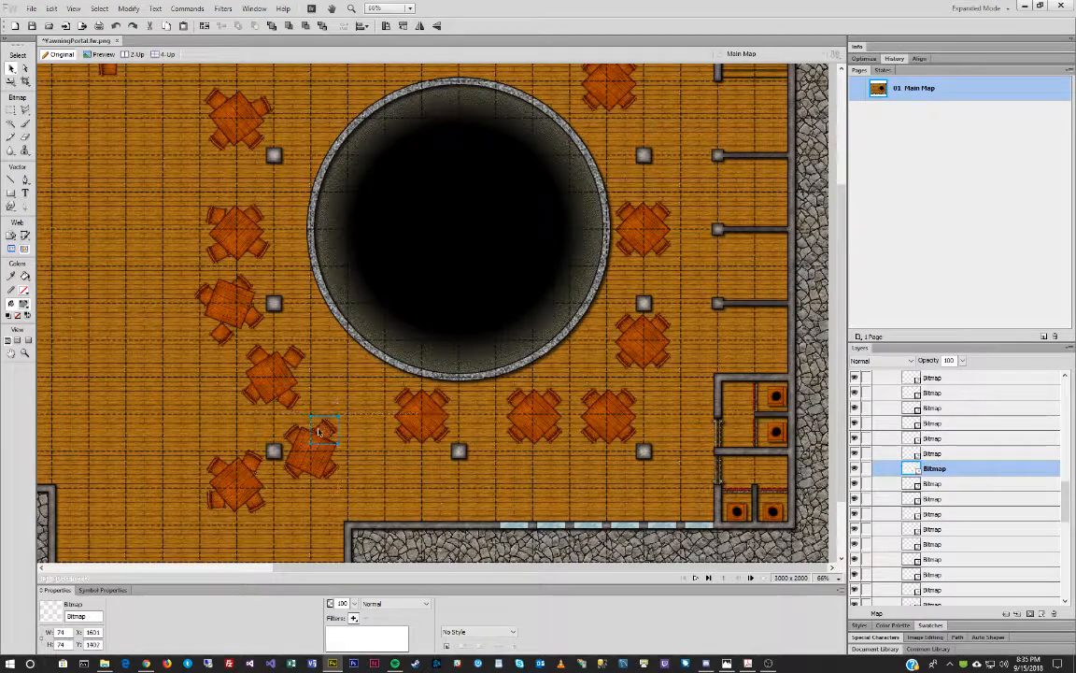
left_click_drag(290, 434, 288, 434)
left_click(290, 437)
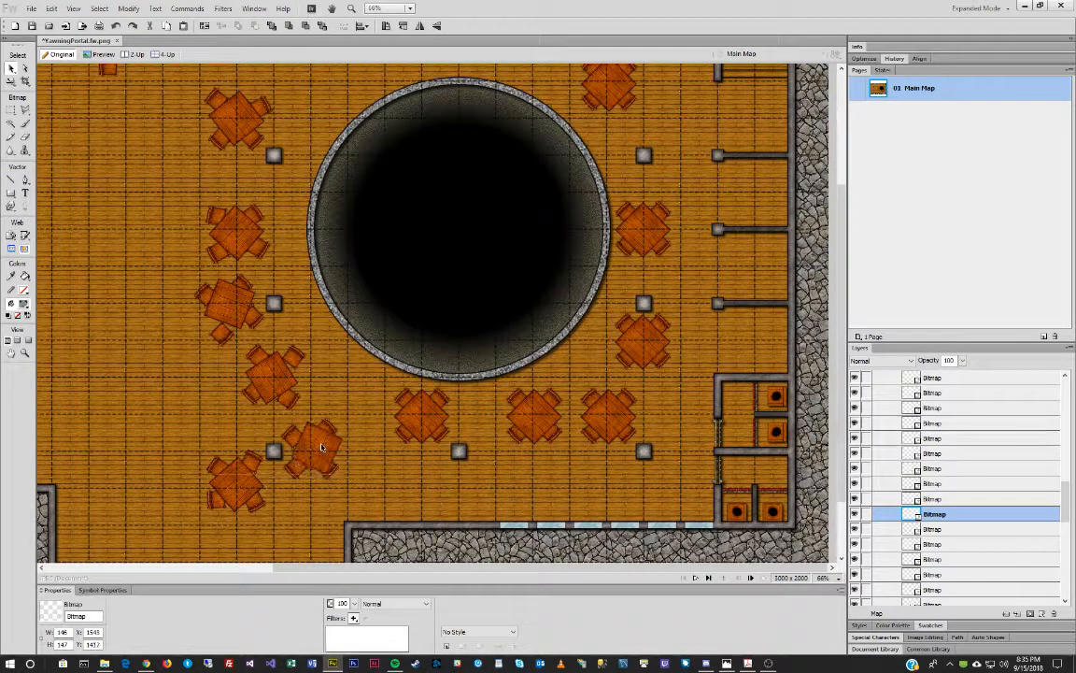
left_click(314, 443)
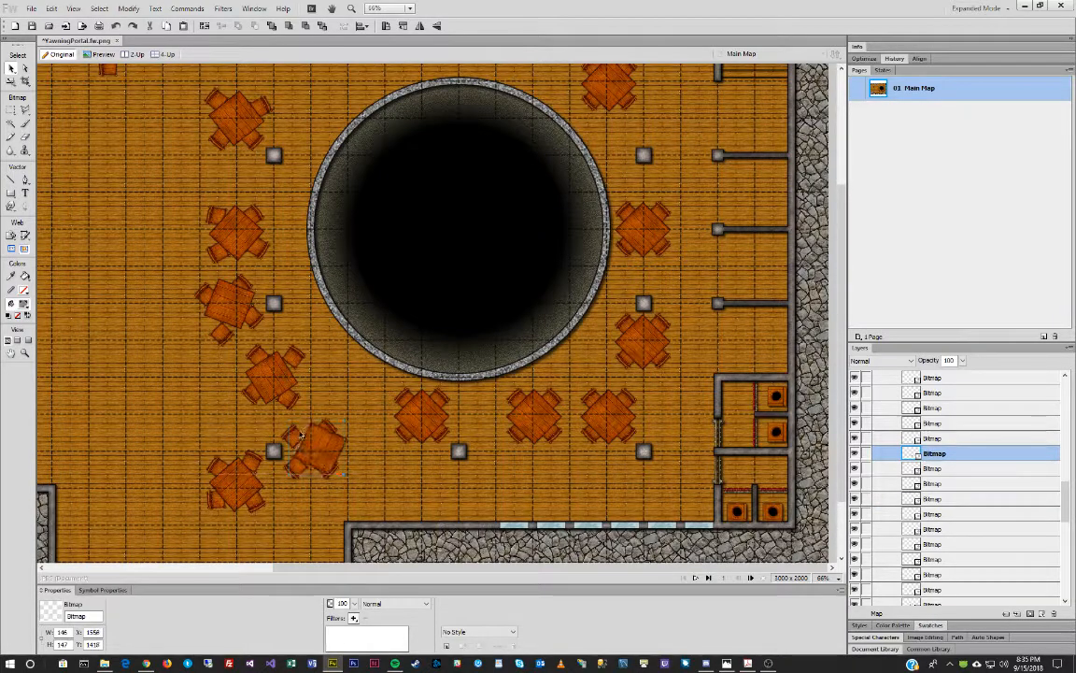
left_click(297, 468)
left_click_drag(298, 469, 341, 468)
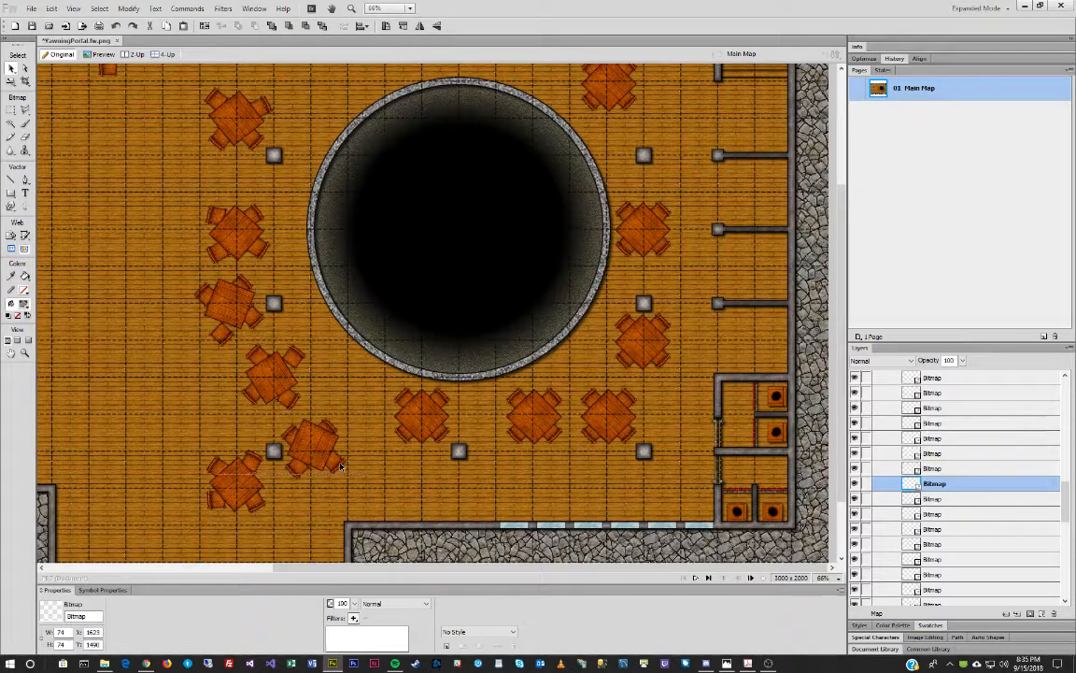
Turn the table below the well a few degrees and rotate its upper-left chair about 27 degrees.
left_click(423, 418)
key("q")
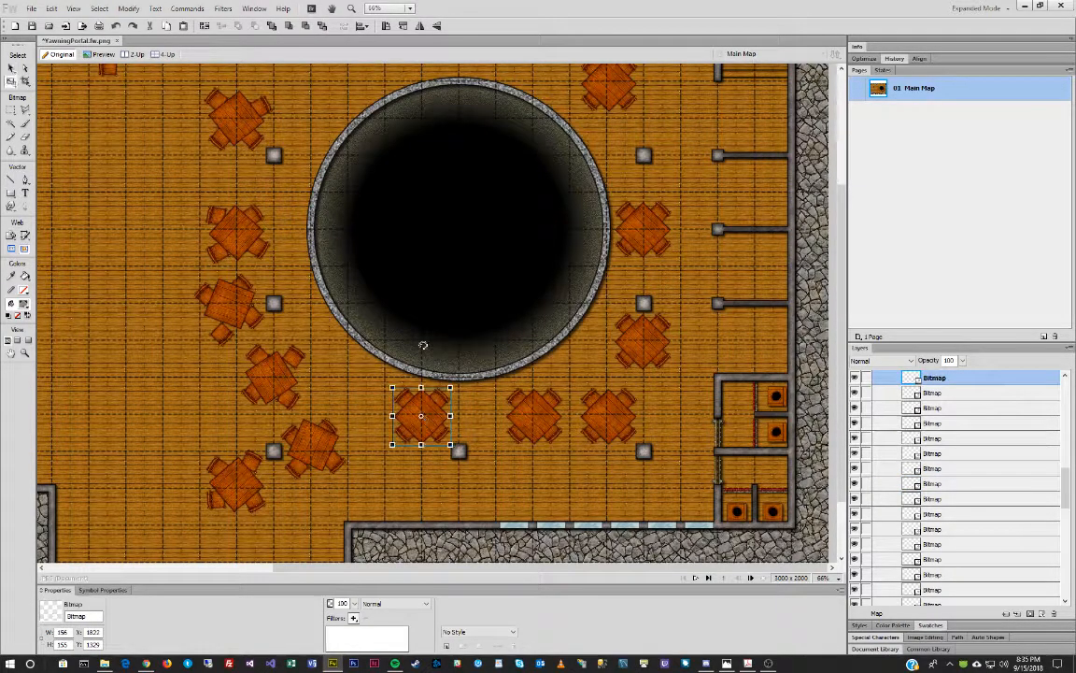
left_click_drag(413, 344, 409, 345)
key("v")
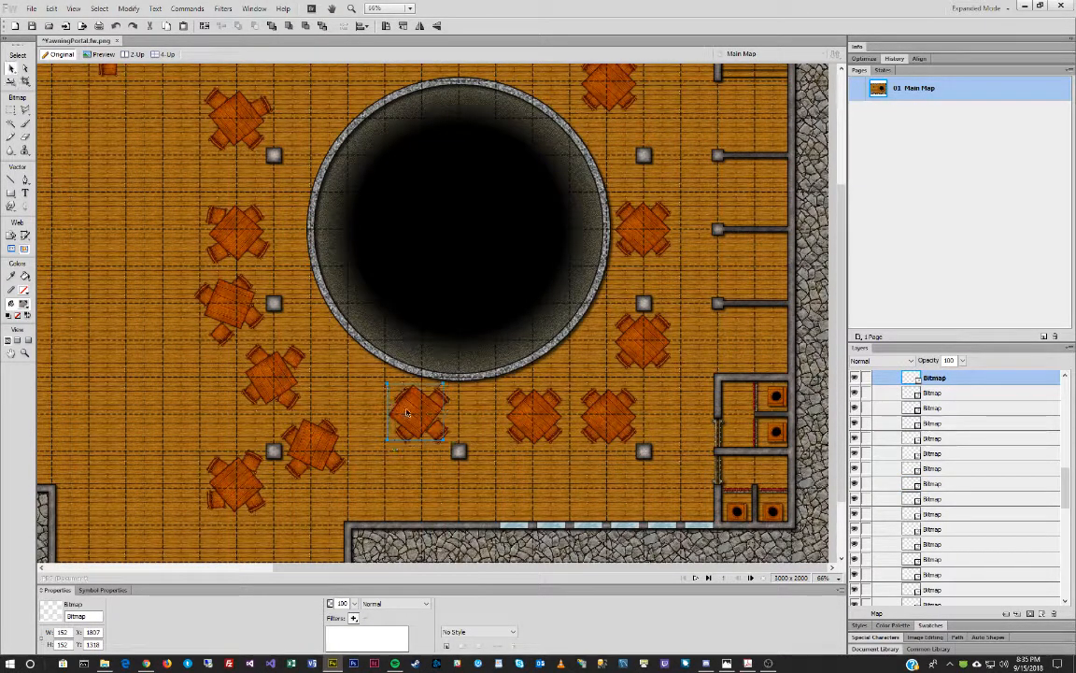
left_click_drag(432, 427, 437, 431)
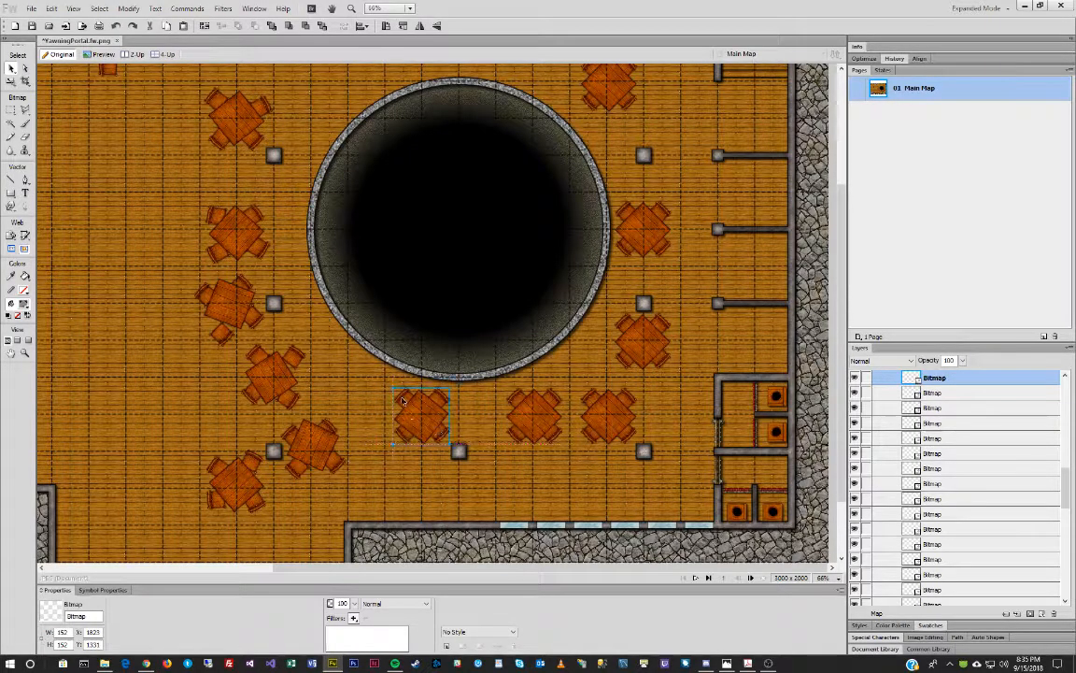
left_click(402, 400)
key("q")
left_click_drag(395, 346, 368, 348)
key("v")
left_click_drag(409, 397, 403, 404)
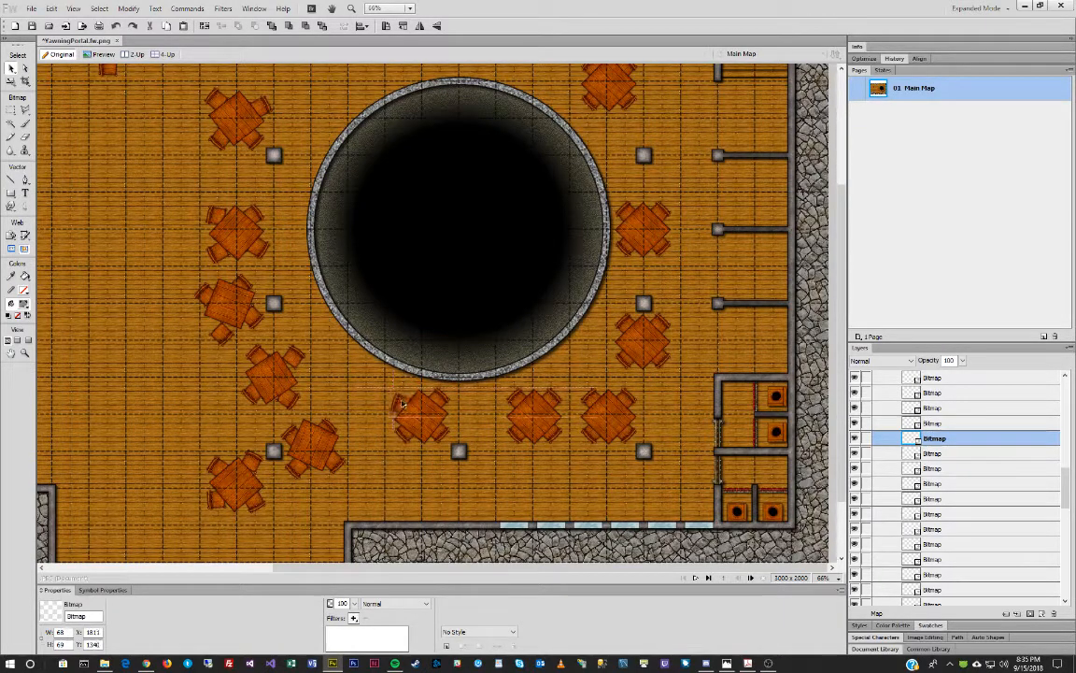
left_click(716, 656)
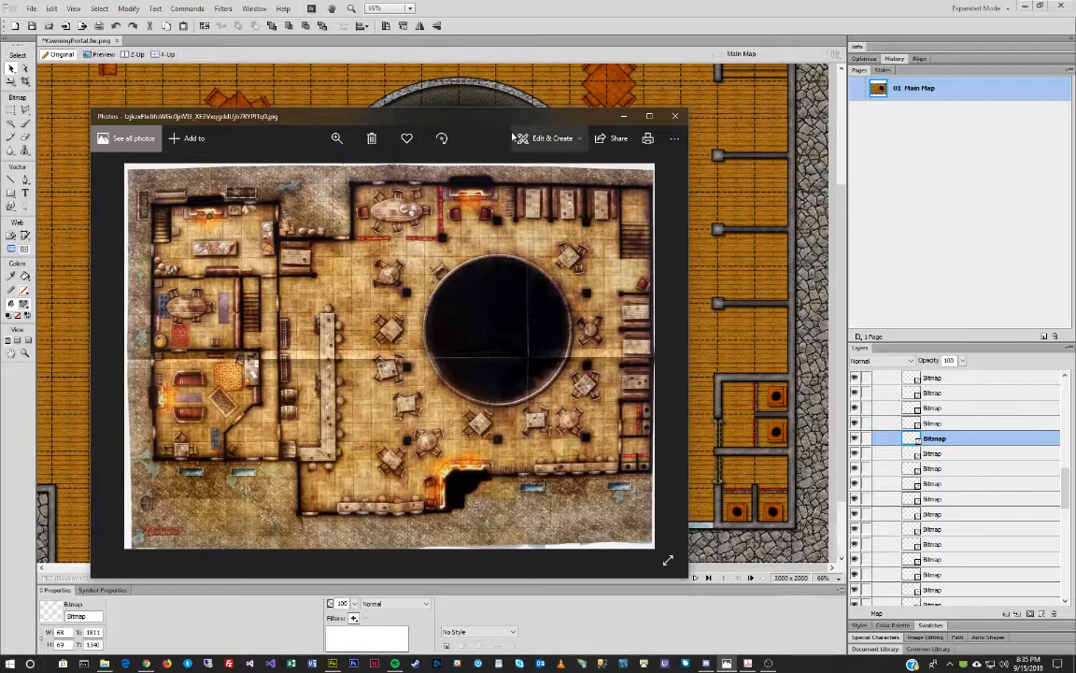
Bring the Fireworks map canvas back in front of the reference photo.
left_click(583, 6)
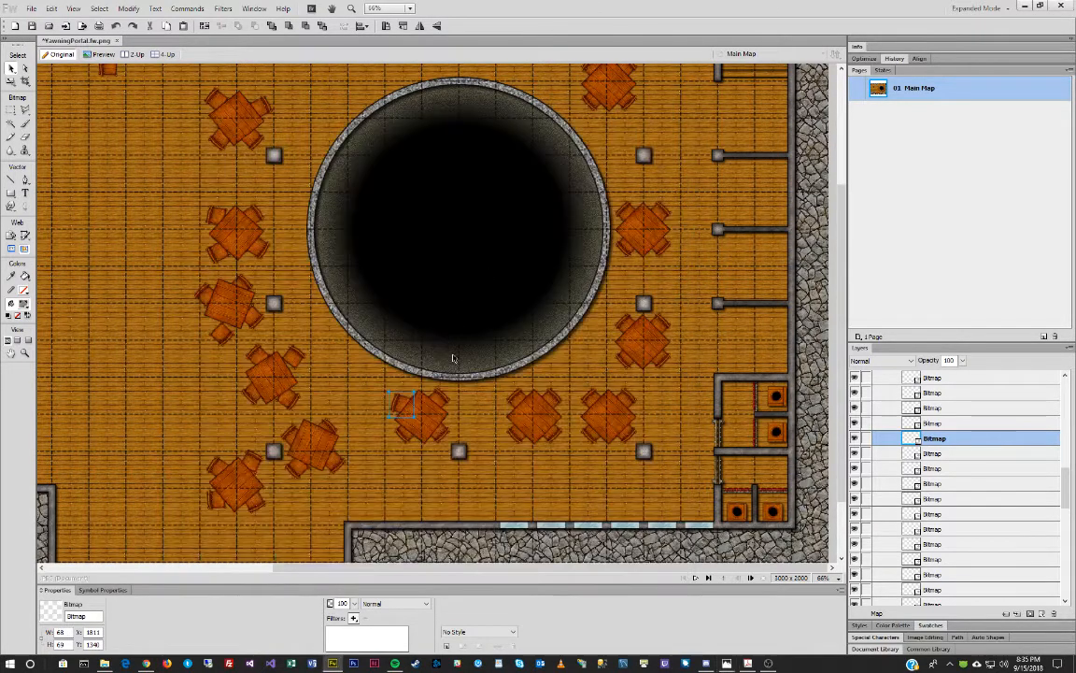
Shift and slightly rotate the upper-left and upper-right chairs of the table below the well.
left_click(403, 439)
left_click_drag(404, 439, 398, 441)
key("ctrl+t")
left_click_drag(460, 511, 425, 495)
key("Return")
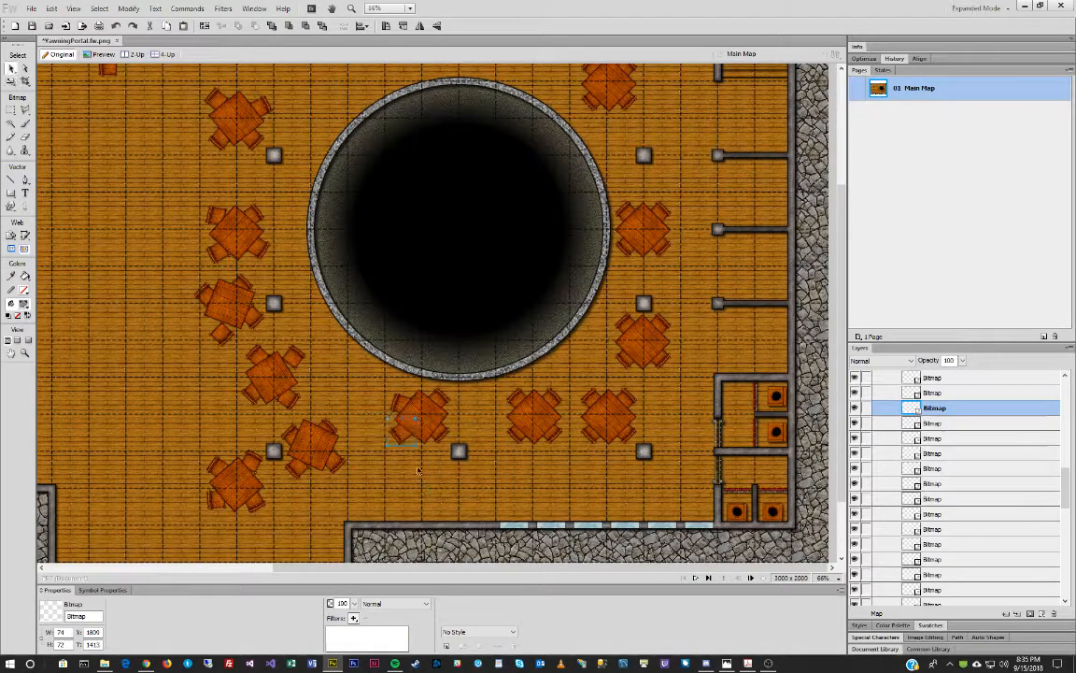
left_click(450, 417)
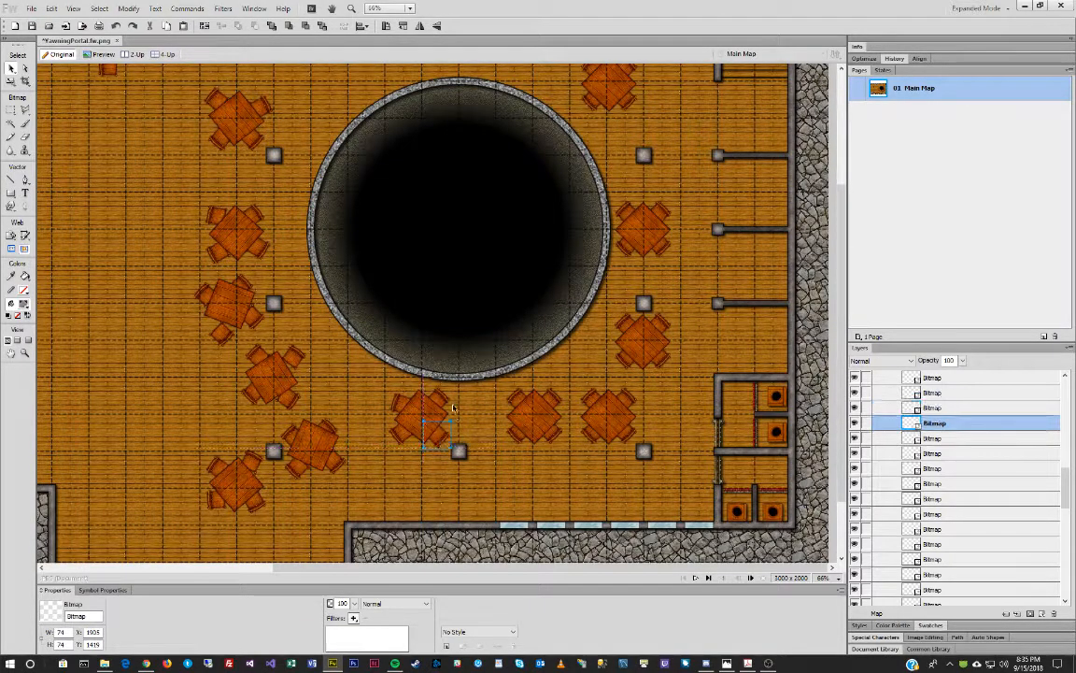
left_click_drag(442, 400, 444, 399)
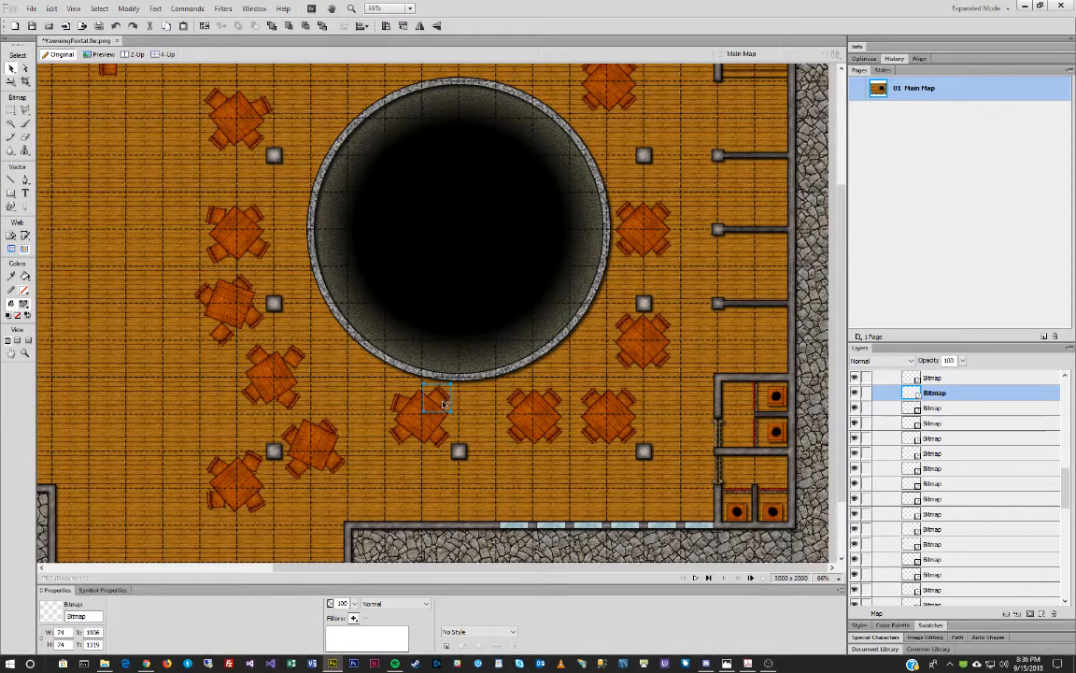
key("ctrl+t")
left_click_drag(468, 359, 467, 360)
key("Return")
Tilt a chair at the next table right and pull its chairs in closer around it.
left_click(539, 418)
key("ctrl+t")
left_click_drag(476, 329, 505, 371)
key("Return")
left_click(555, 397)
left_click_drag(547, 396, 503, 409)
left_click_drag(518, 436, 566, 427)
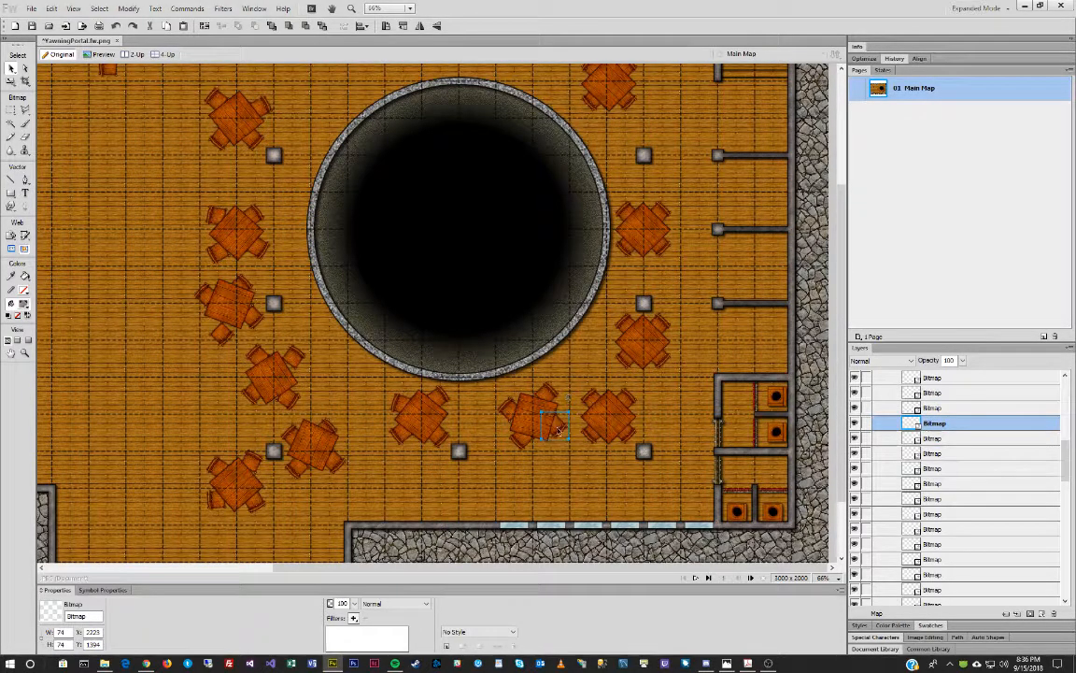
Rotate three chairs of that table: one about 14° counter-clockwise, the lower-left, and the upper-left about 50°.
key("q")
left_click_drag(584, 363, 568, 366)
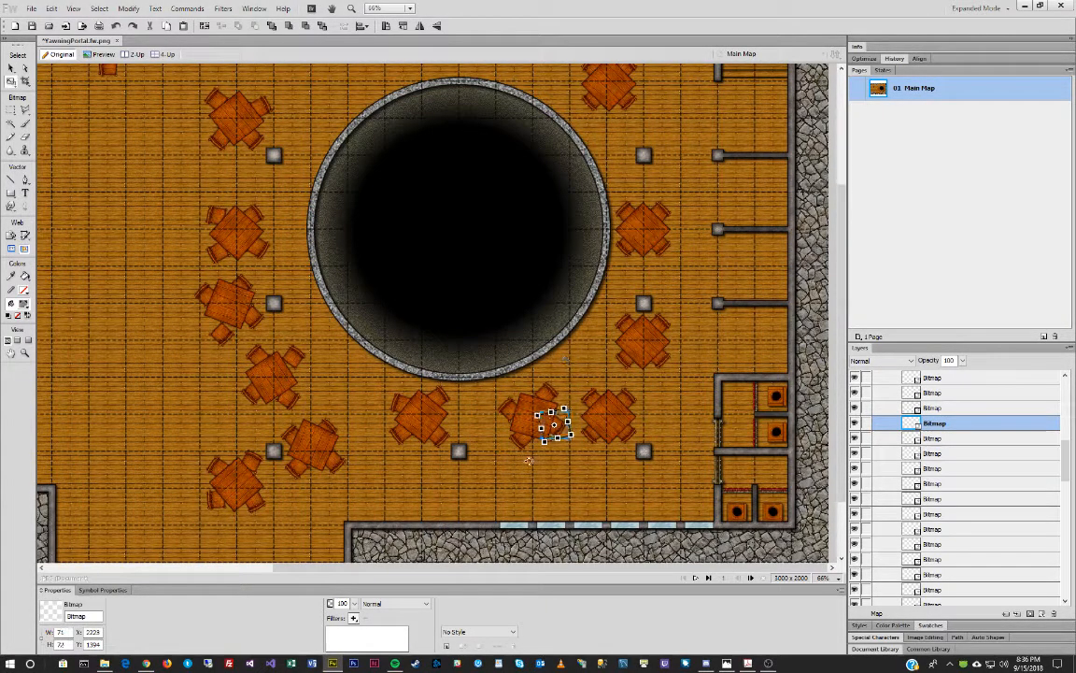
key("v")
left_click(521, 444)
key("q")
left_click_drag(494, 495, 528, 503)
key("v")
left_click(513, 416)
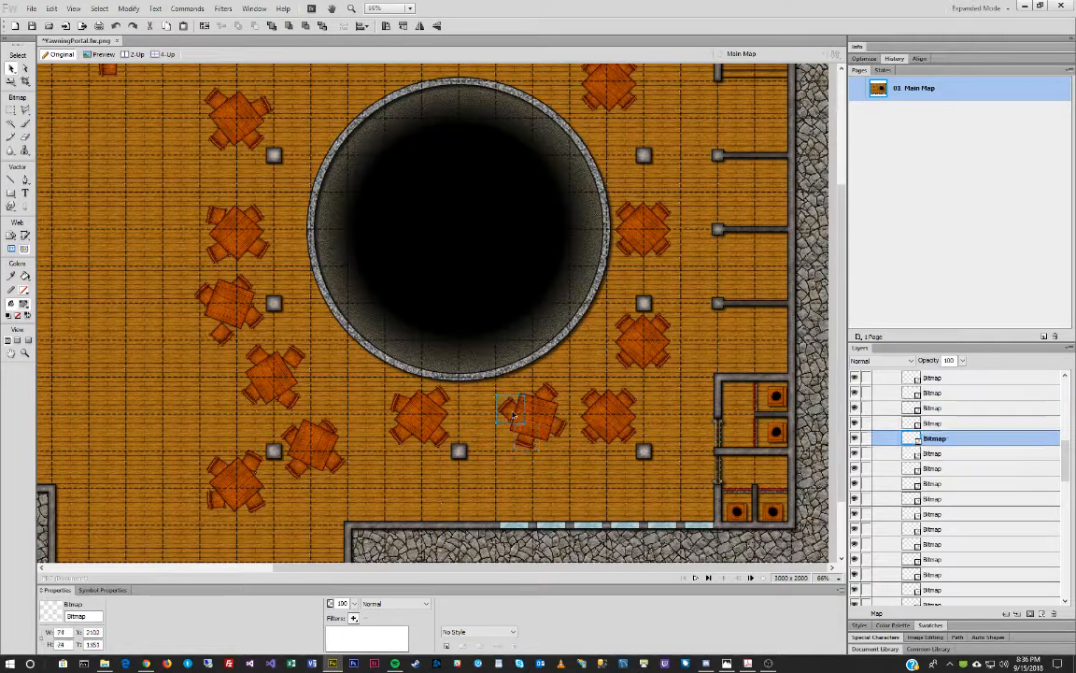
key("q")
left_click_drag(451, 342, 449, 411)
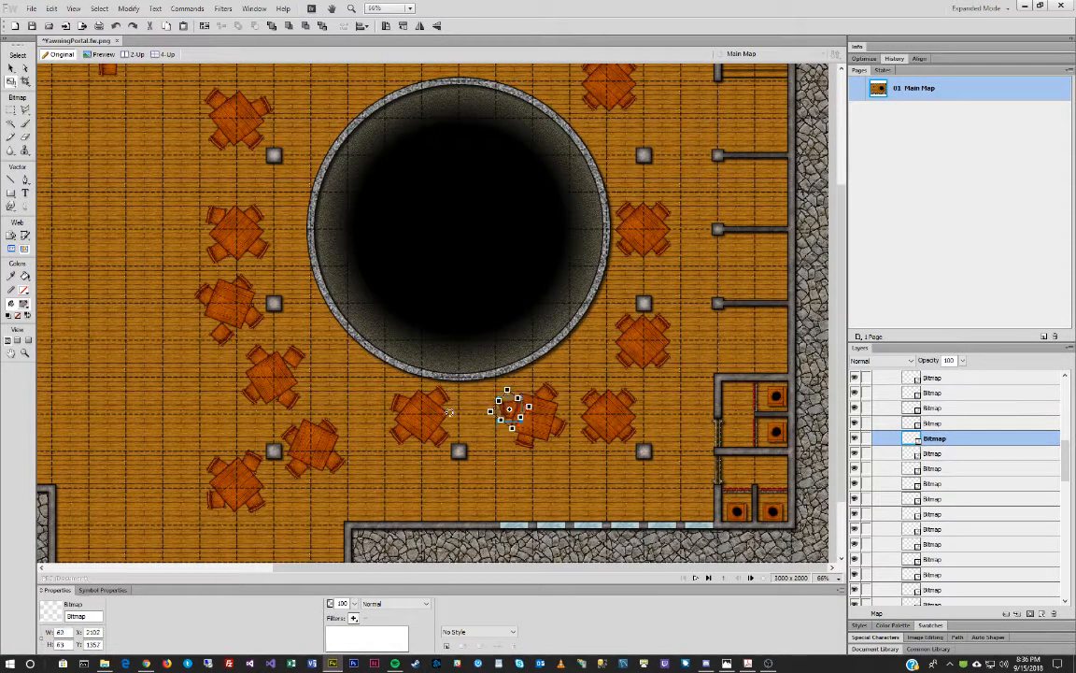
key("v")
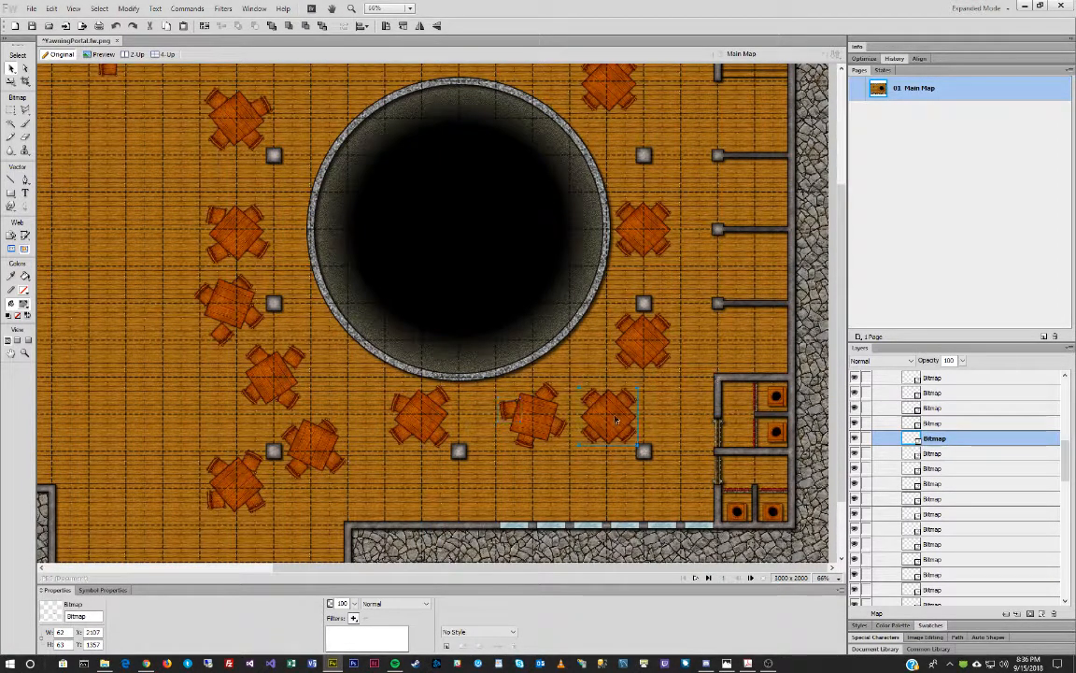
Turn the table below the well's lower right slightly clockwise and nudge it up and left.
left_click(615, 419)
key("q")
left_click_drag(608, 331, 611, 332)
left_click_drag(690, 438, 683, 419)
key("v")
left_click_drag(610, 421, 605, 416)
Tilt the table's lower-right chair clockwise and nudge its lower-right, lower-left and upper-left chairs into place.
left_click(628, 399)
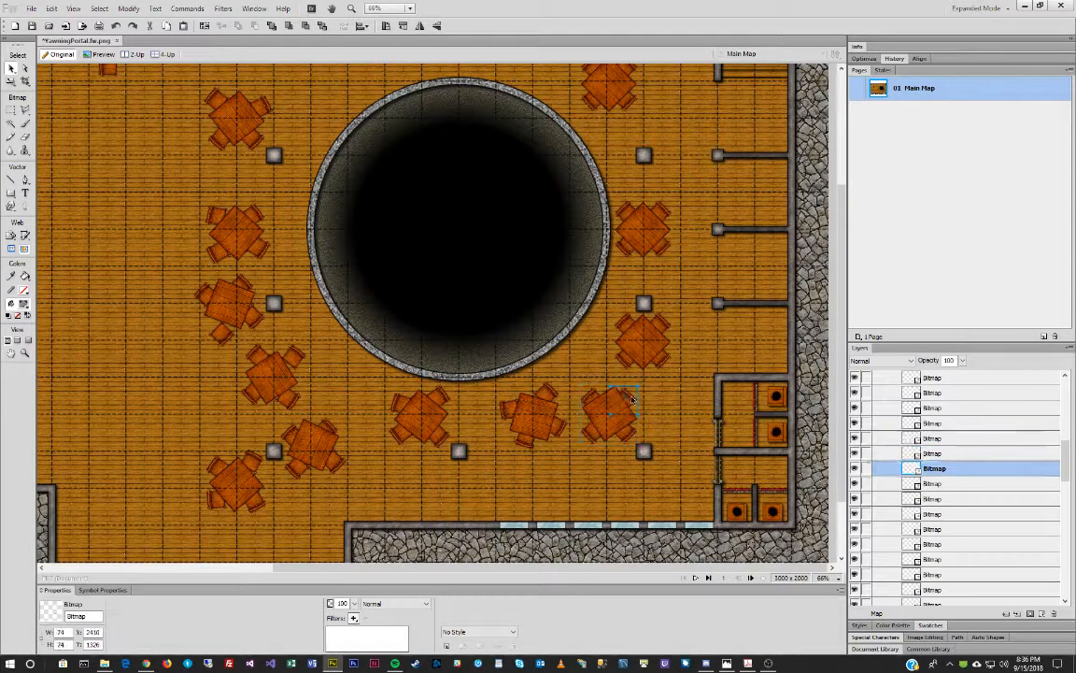
left_click(630, 433)
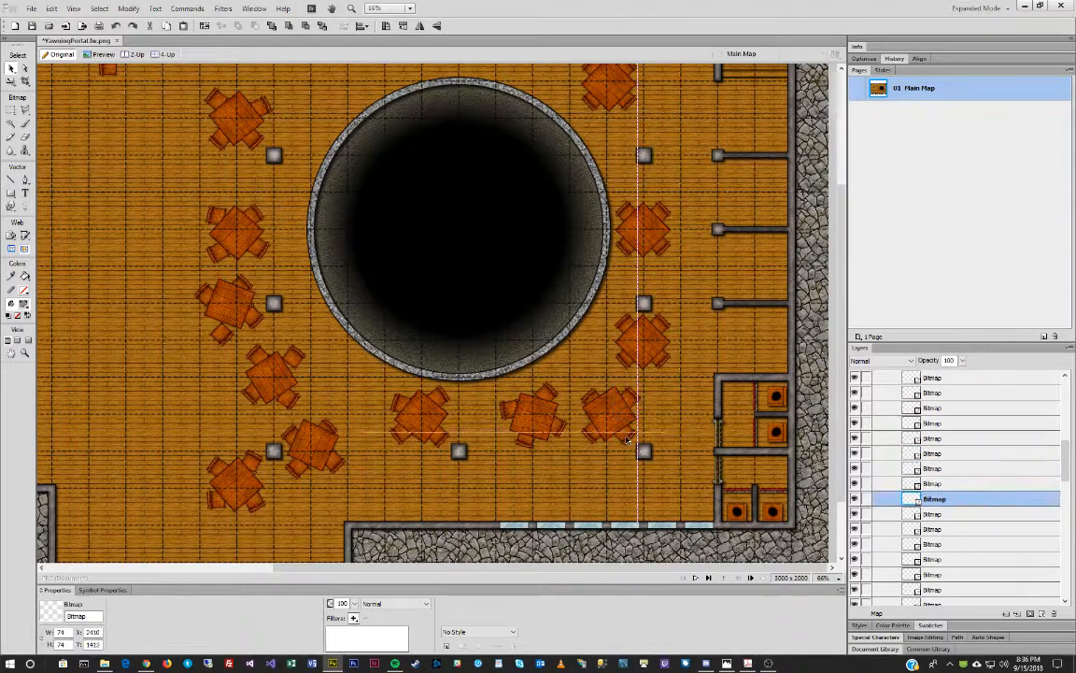
key("ctrl+t")
left_click_drag(676, 417, 655, 442)
key("Return")
key("Up")
key("Up")
key("Up")
key("Up")
key("Up")
key("Up")
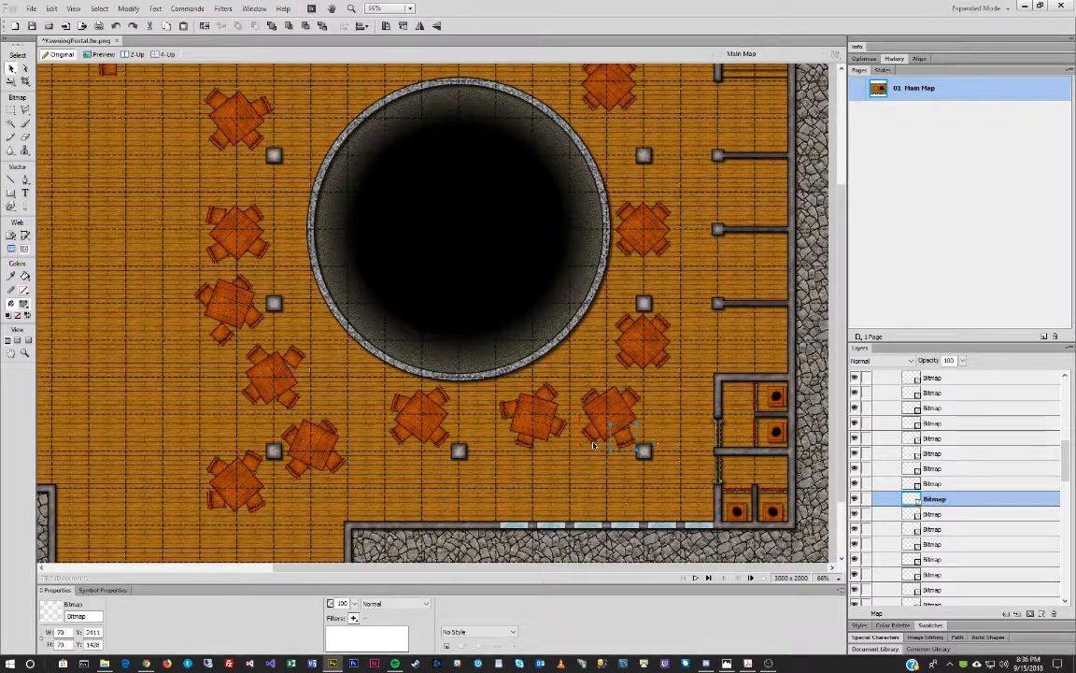
left_click(594, 430)
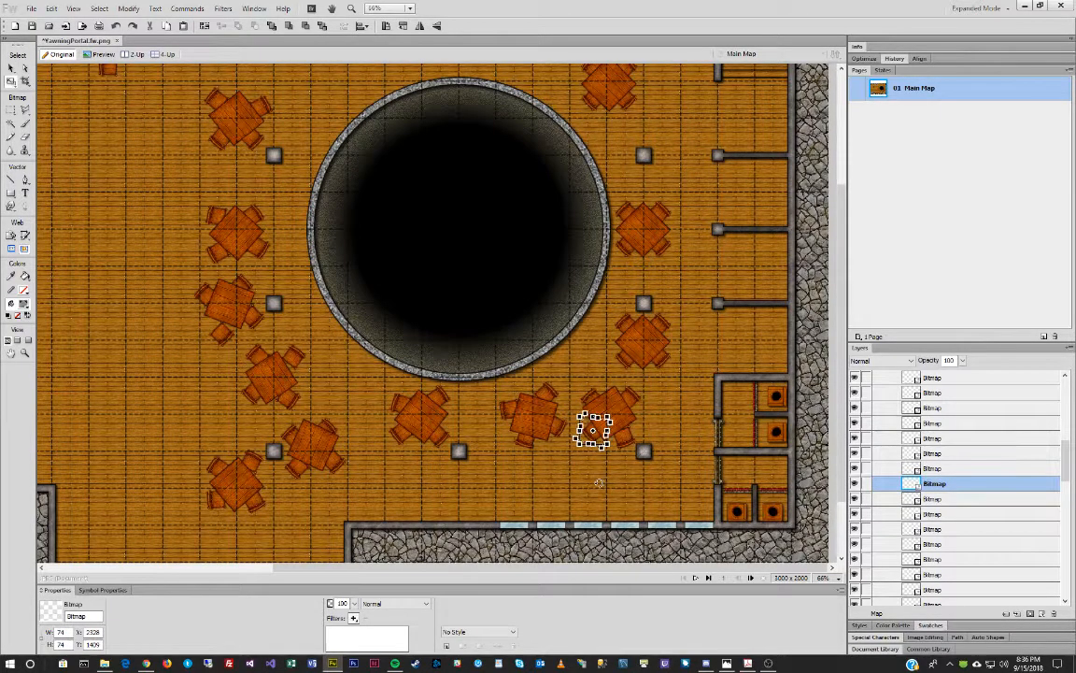
key("v")
key("Up")
key("Up")
key("Up")
key("Up")
key("Up")
key("Up")
key("Left")
key("Left")
key("Left")
key("Left")
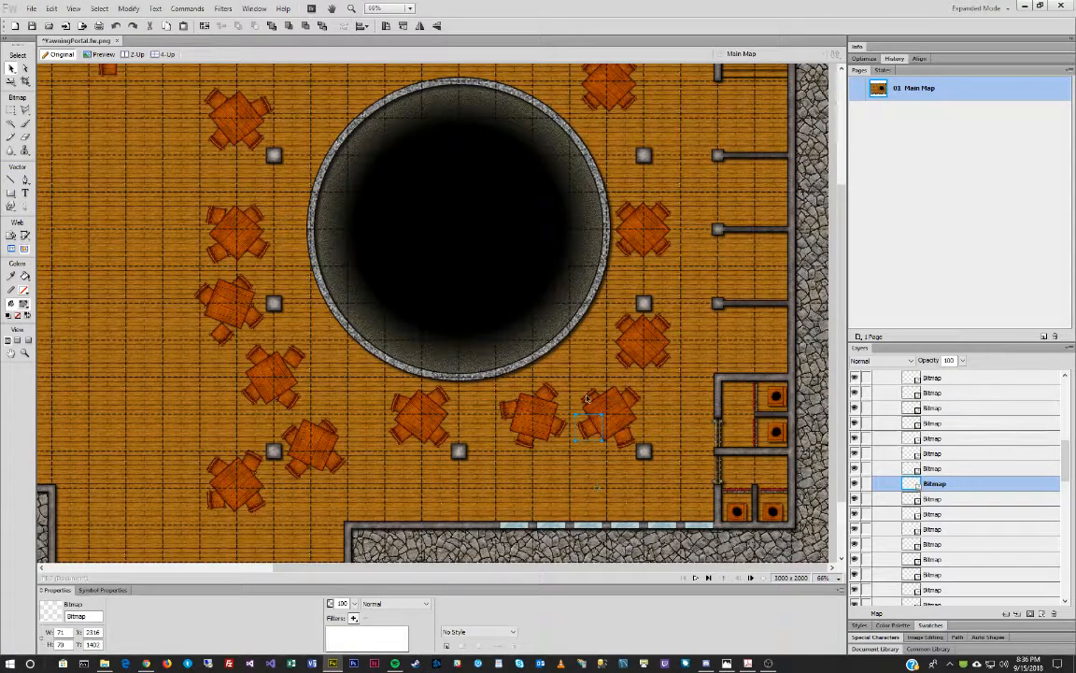
left_click_drag(590, 396, 592, 388)
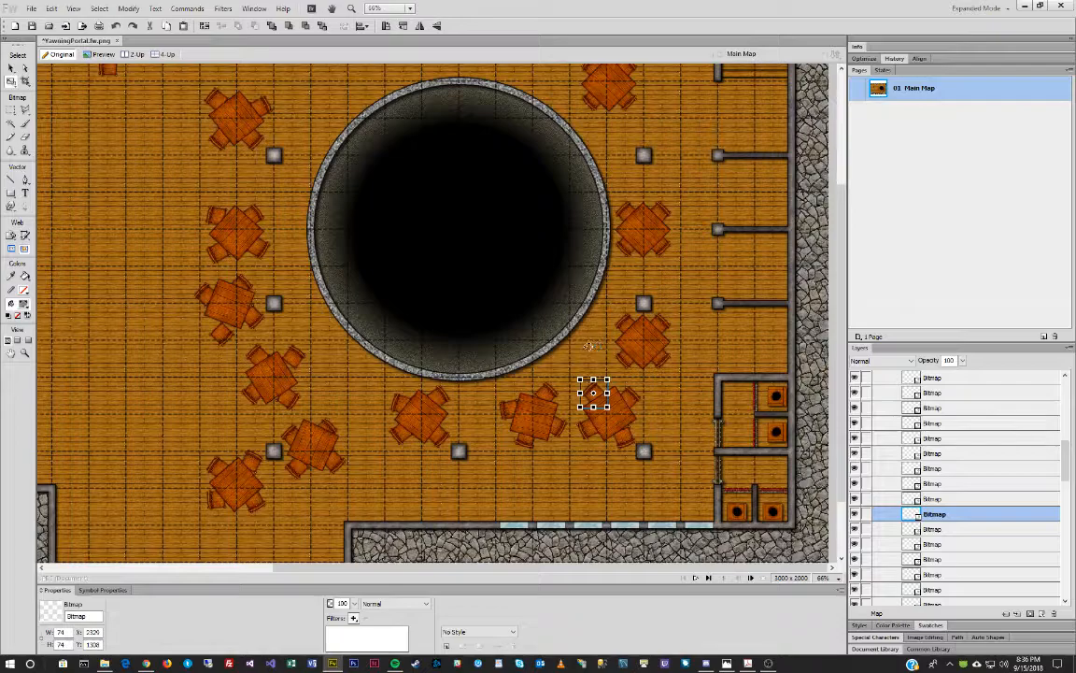
Turn the lower table right of the well about 25° counter-clockwise.
key("v")
left_click(639, 345)
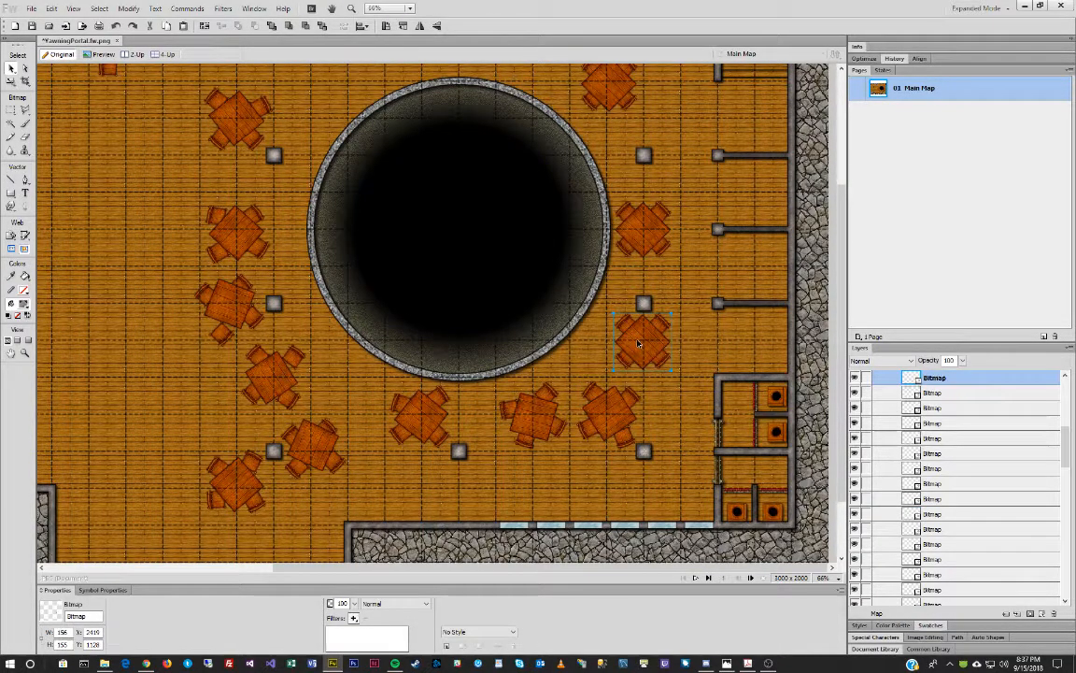
key("q")
left_click_drag(668, 300, 642, 295)
key("v")
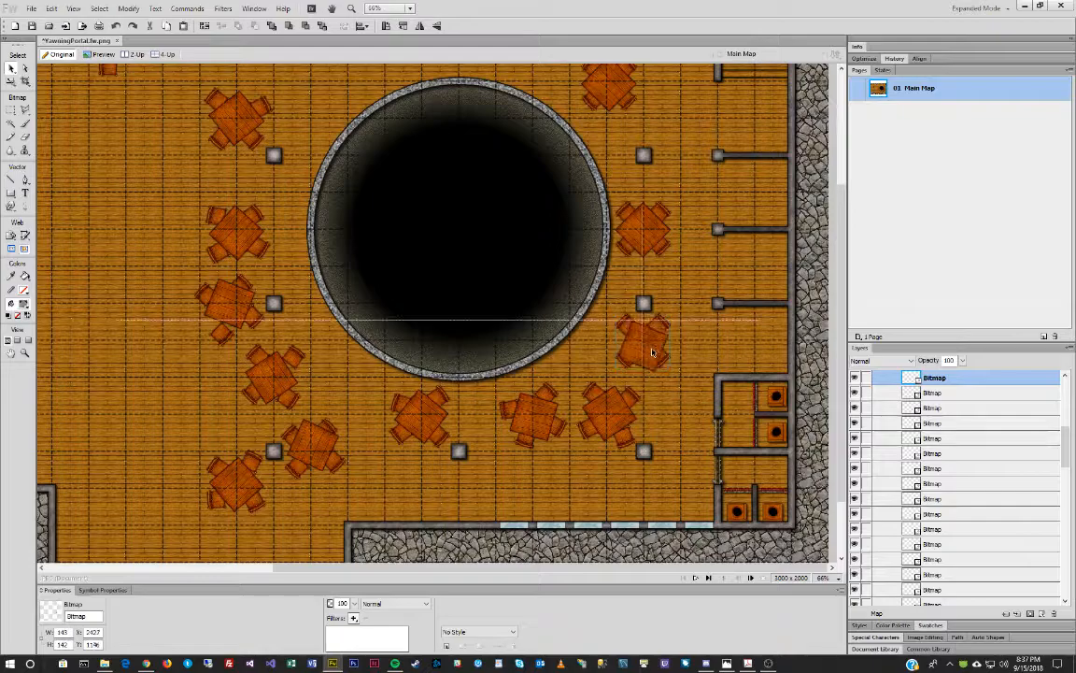
Tilt one of that table's chairs slightly and shift it down.
left_click(657, 320)
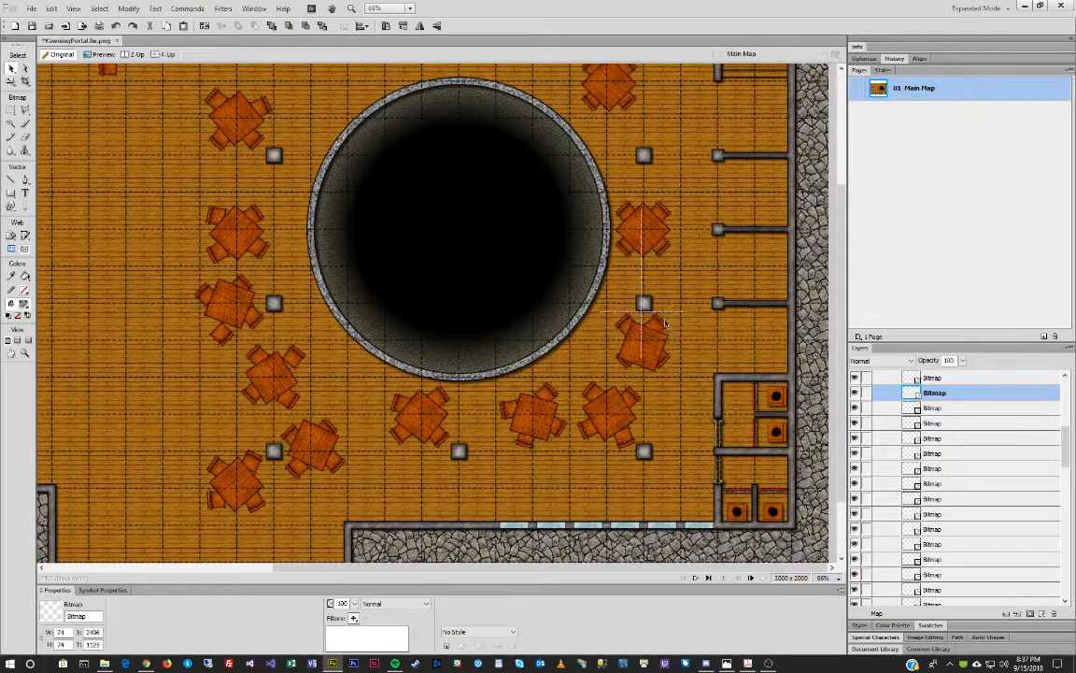
left_click(667, 360)
key("q")
left_click_drag(686, 342, 682, 339)
key("v")
left_click_drag(628, 368, 630, 380)
Tilt two more chairs counter-clockwise, moving the upper-left chair slightly left and down.
key("q")
left_click_drag(606, 334, 591, 337)
key("v")
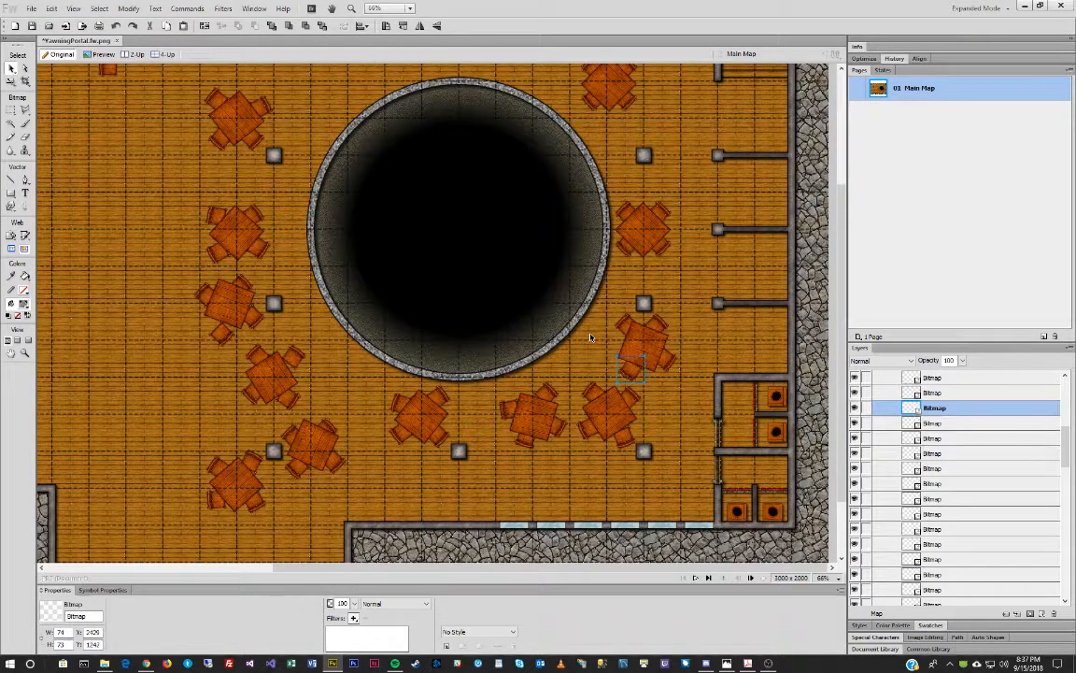
left_click_drag(625, 325, 619, 336)
key("q")
left_click_drag(613, 289, 604, 290)
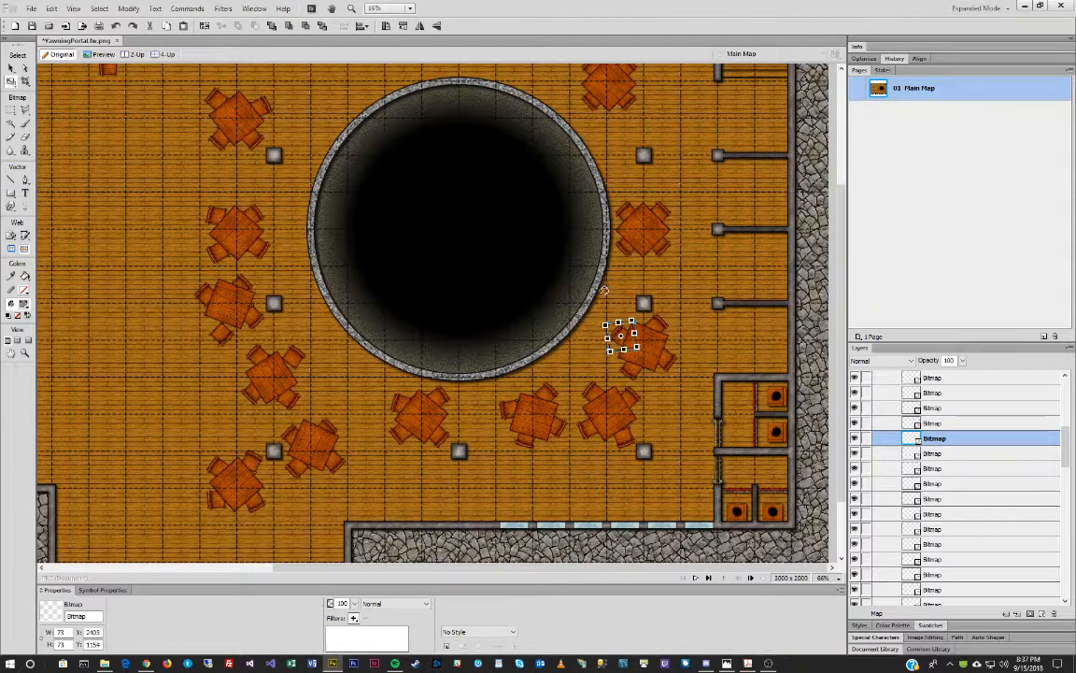
key("v")
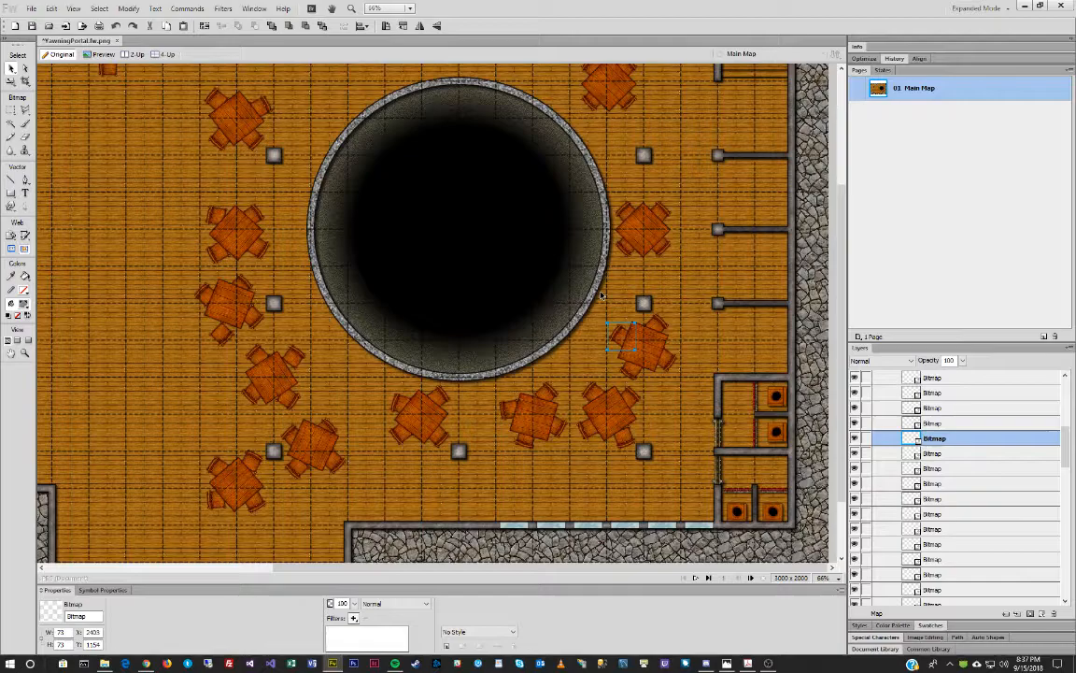
Rotate the upper table right of the well 90° and then about 15° clockwise.
left_click(653, 237)
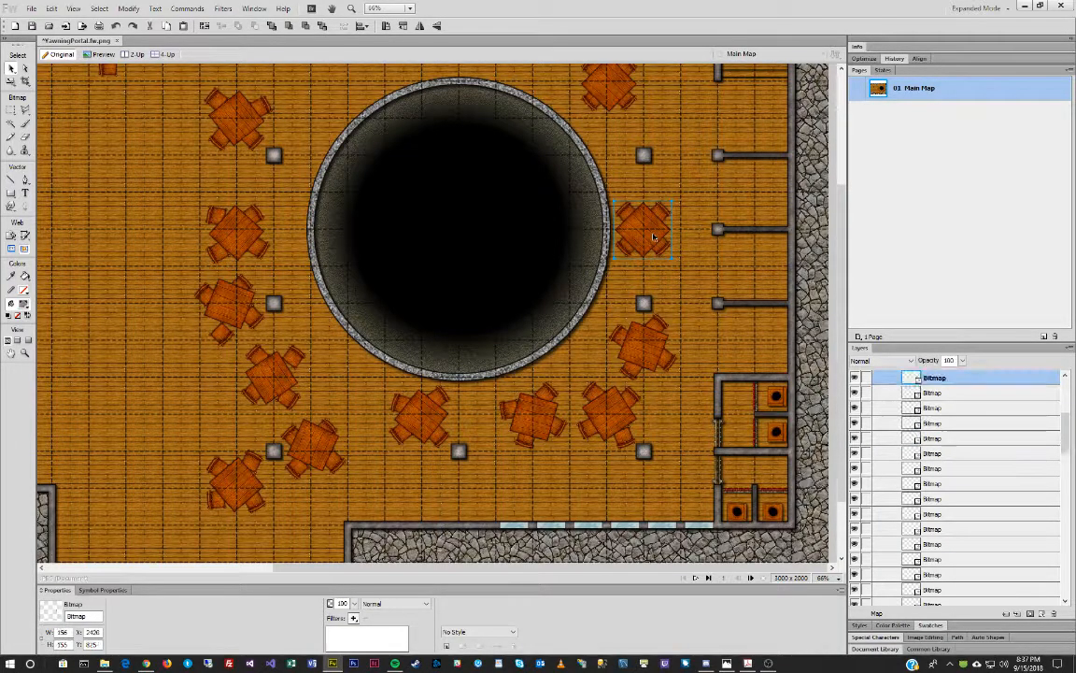
key("ctrl+shift+9")
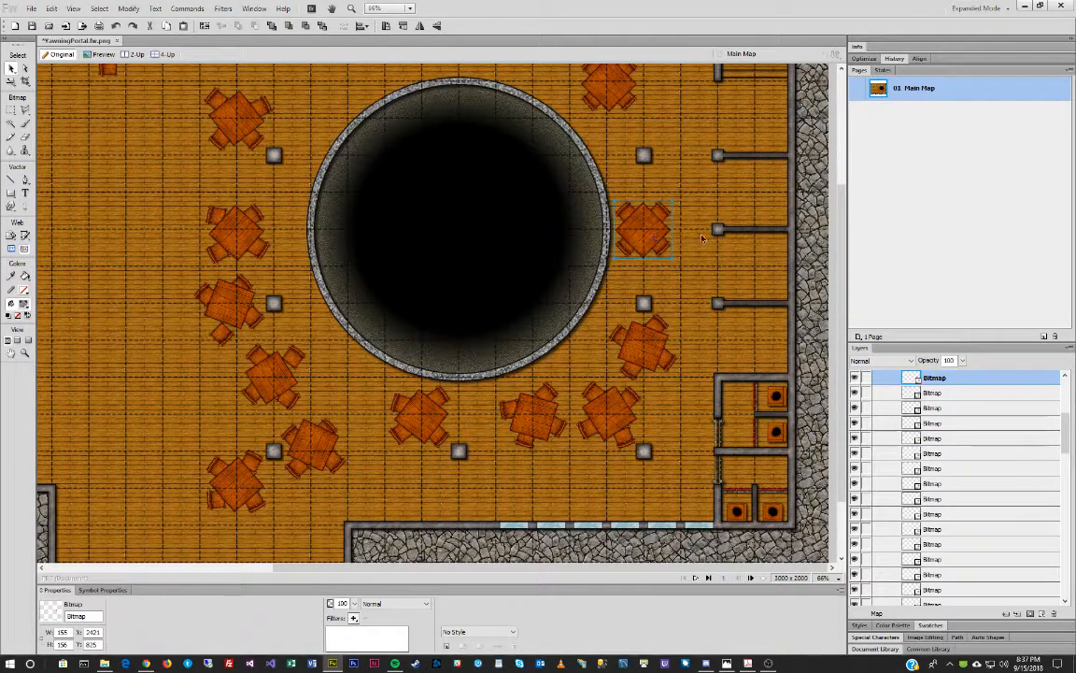
key("ctrl+t")
left_click_drag(660, 170, 674, 170)
key("Return")
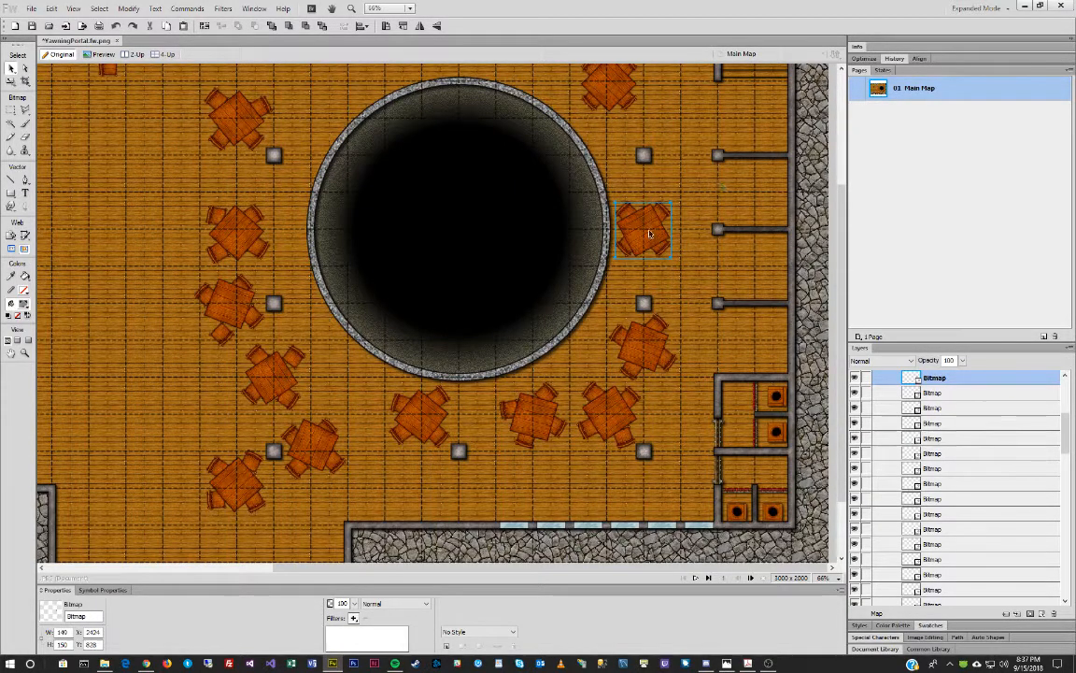
Tilt the upper table's lower-left chair, move its upper-right chair right and down, and tilt another chair.
left_click(630, 248)
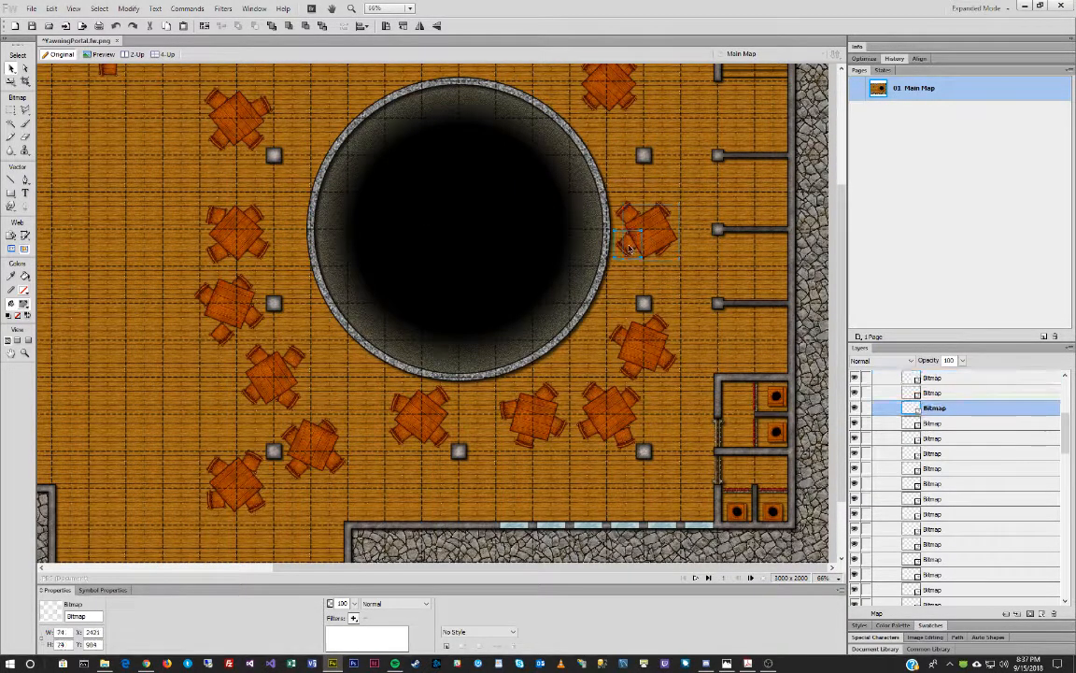
key("ctrl+t")
left_click_drag(623, 276, 620, 280)
key("Return")
left_click(649, 211)
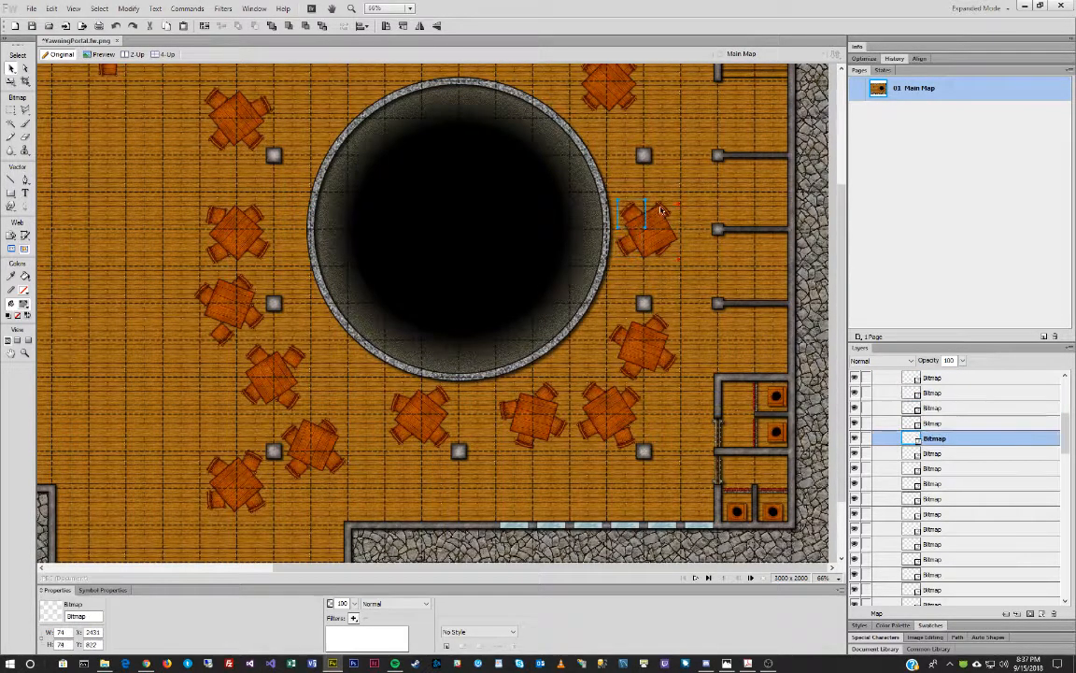
left_click_drag(667, 214, 684, 218)
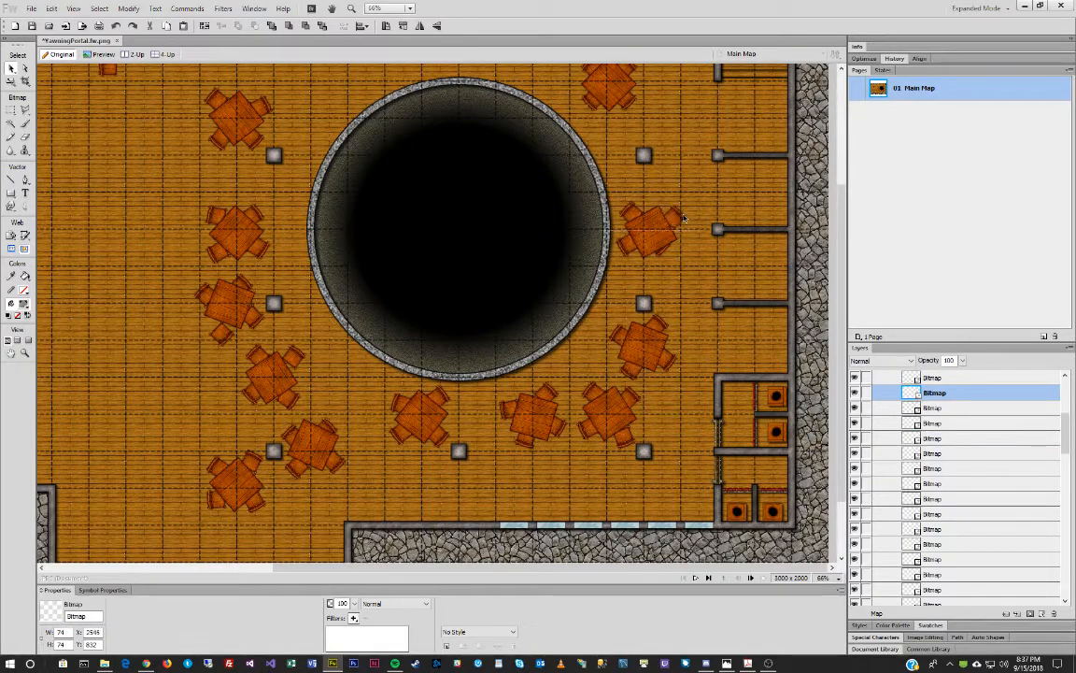
key("ctrl+t")
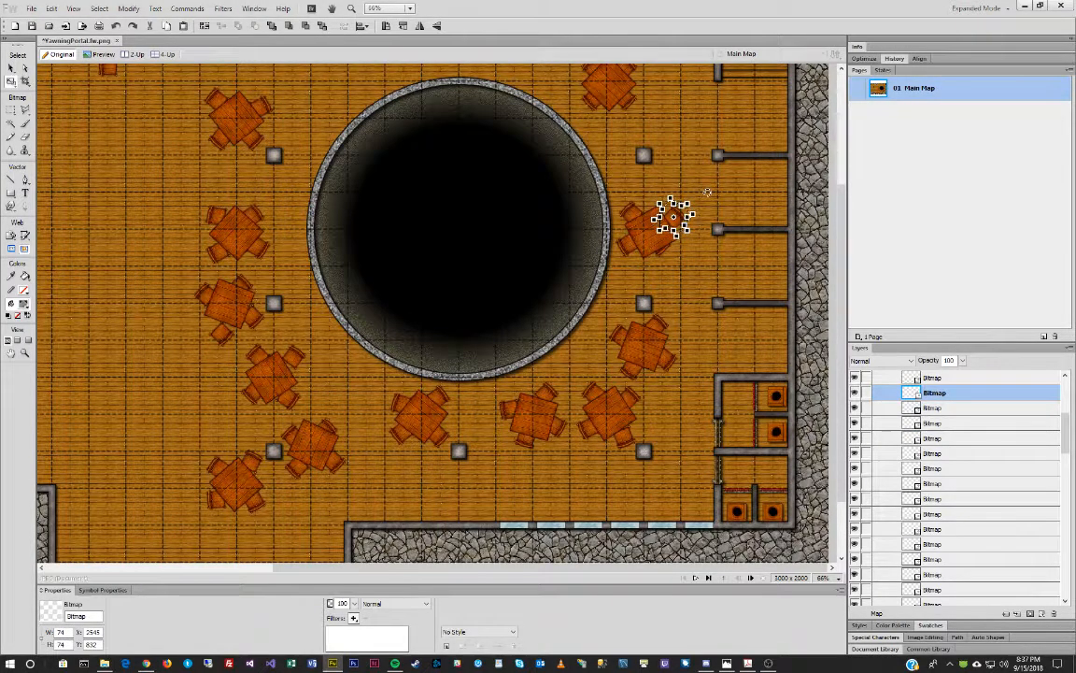
key("Return")
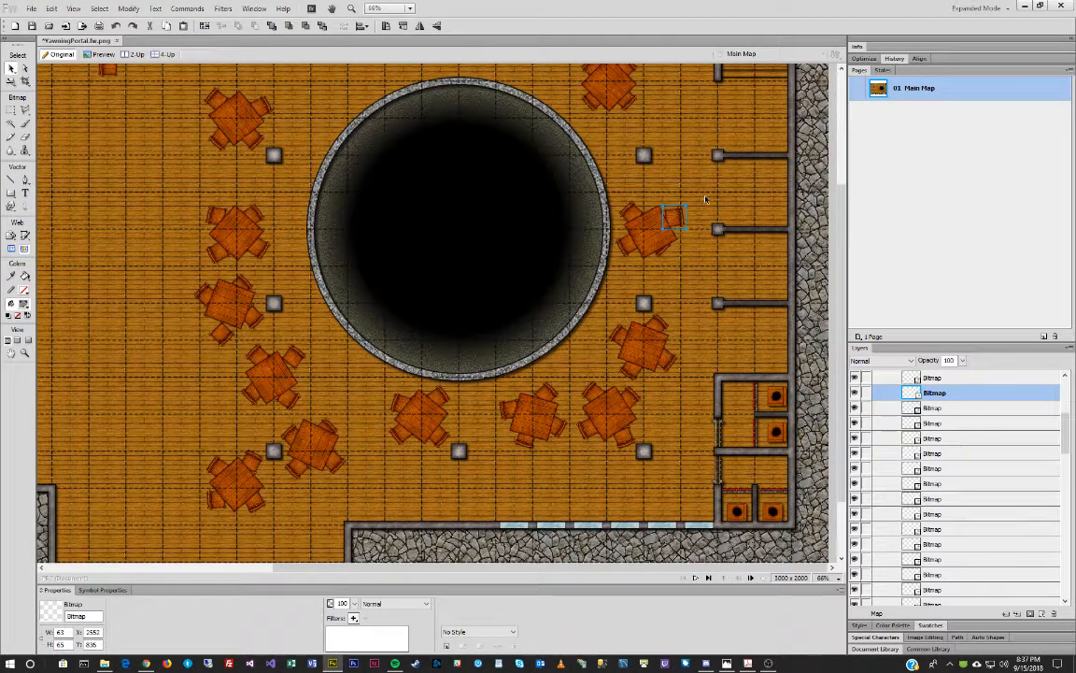
left_click(661, 262)
key("ctrl+t")
left_click_drag(693, 299, 673, 293)
key("Return")
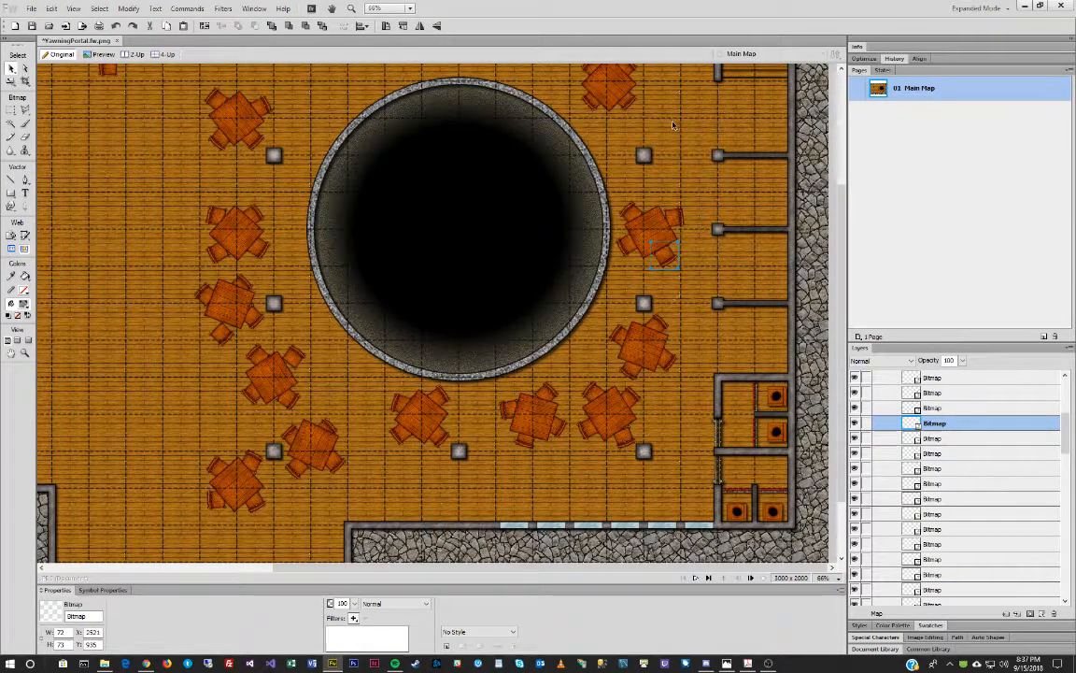
Rotate the table above the well's upper right slightly.
scroll(654, 131, "up", 2)
left_click(607, 159)
key("ctrl+t")
left_click_drag(643, 160, 660, 129)
key("Return")
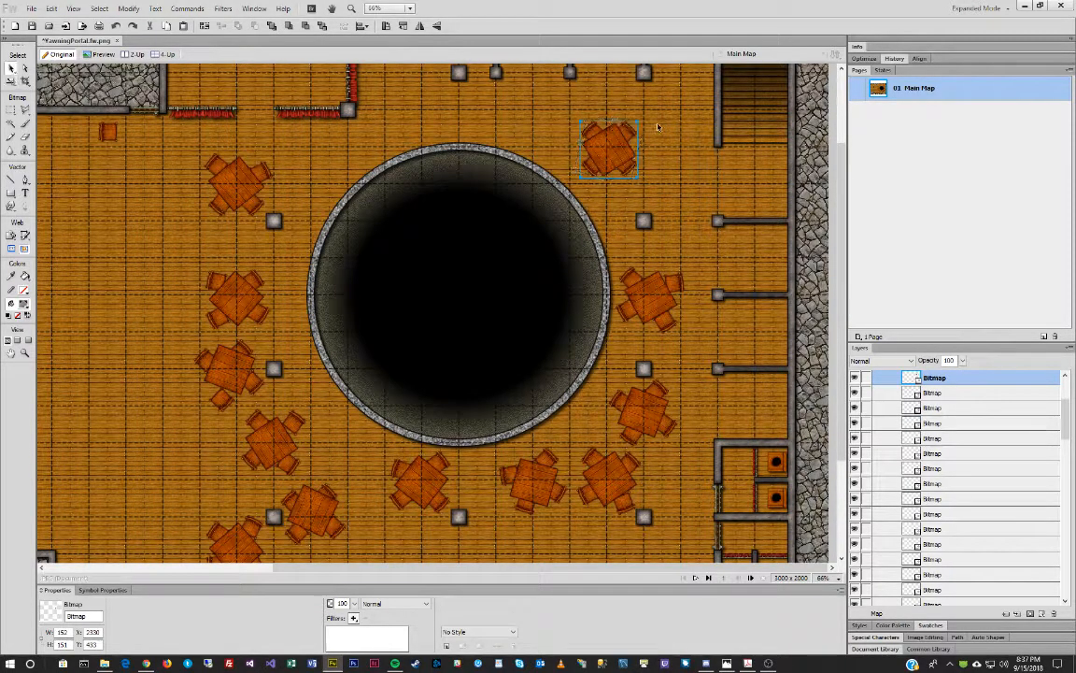
Tilt one of the top table's chairs further counter-clockwise and adjust the chair below it.
left_click(594, 129)
key("ctrl+t")
left_click_drag(581, 87, 572, 90)
key("Return")
left_click(593, 172)
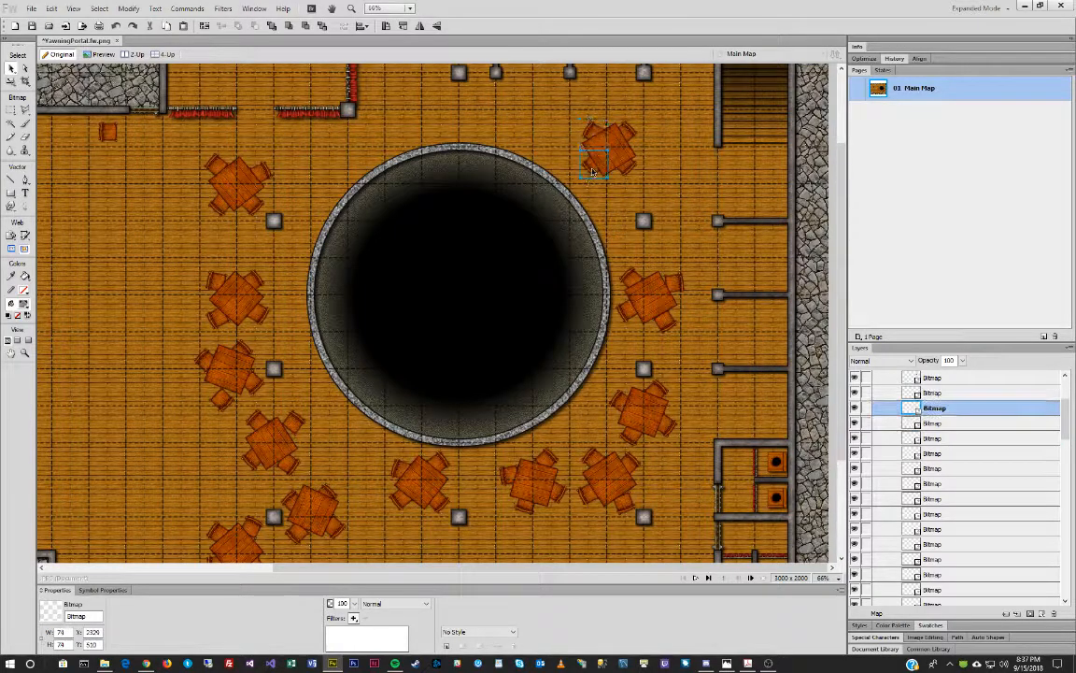
key("ctrl+t")
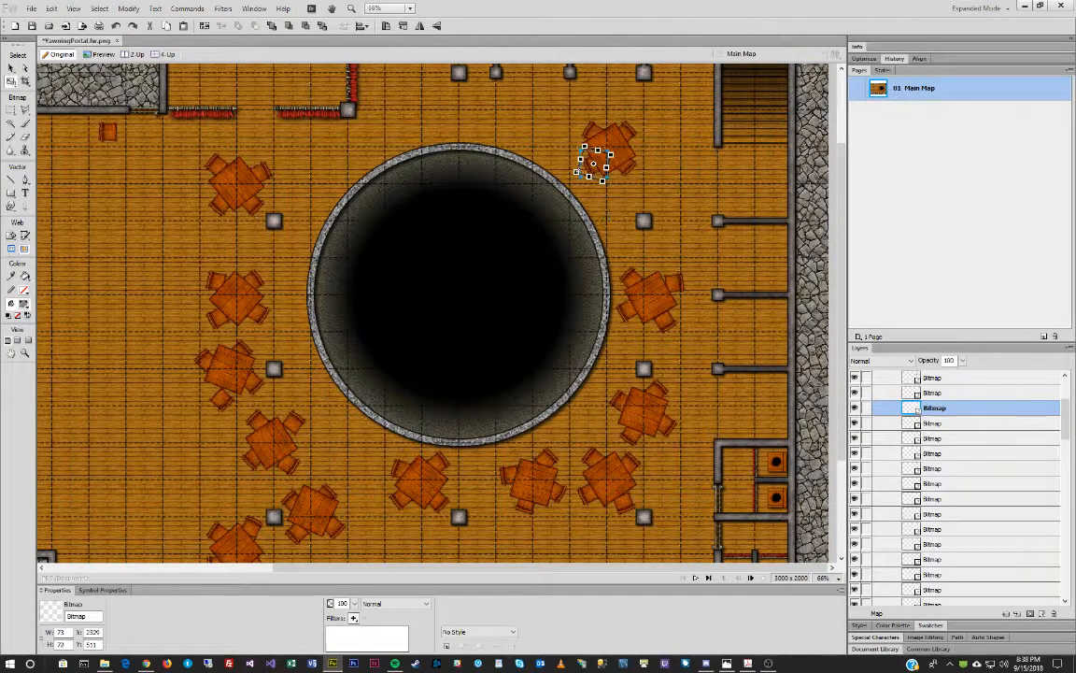
key("Return")
Move the lower-left chair away from the table and set the upper-right chair beside it.
left_click_drag(588, 171, 581, 172)
left_click_drag(629, 129, 630, 138)
left_click(628, 136)
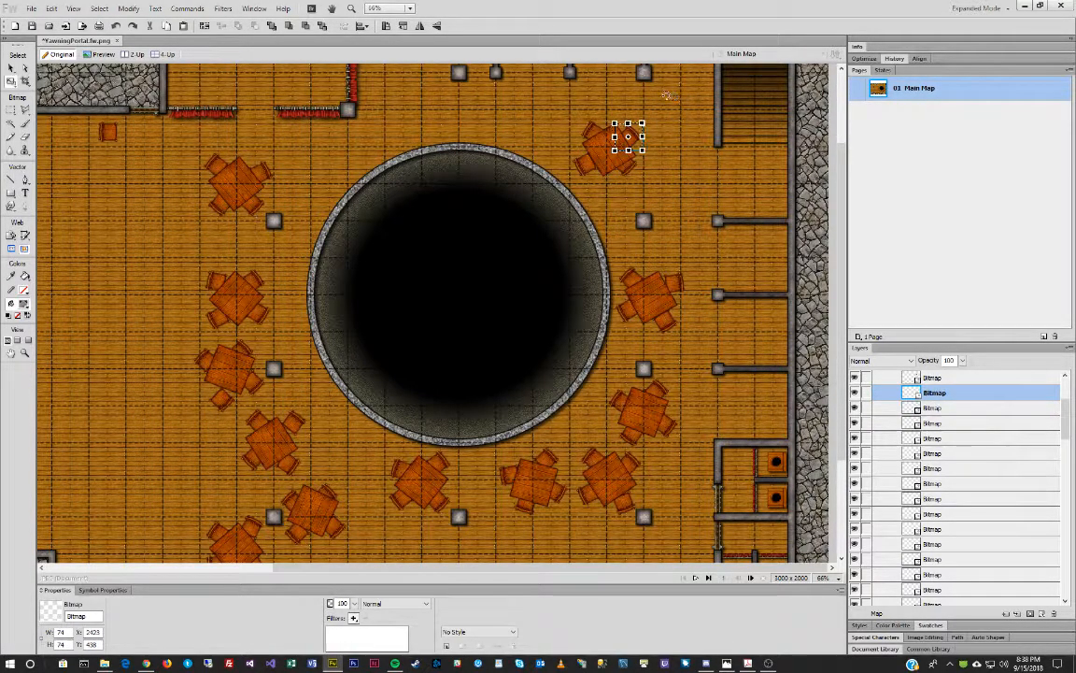
key("Return")
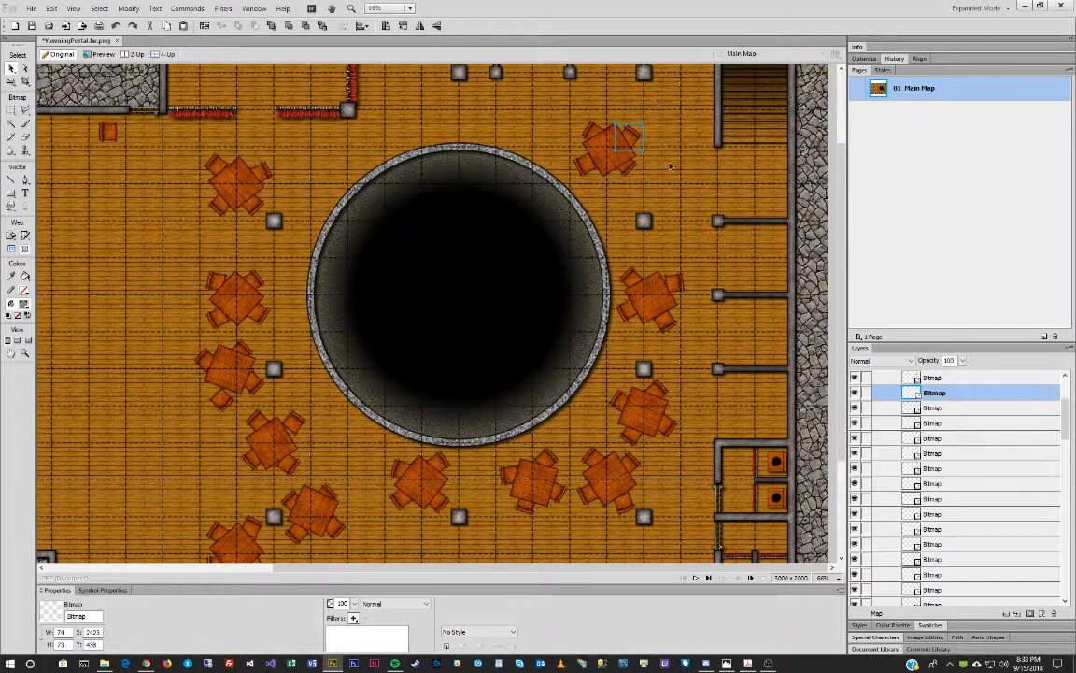
left_click(622, 166)
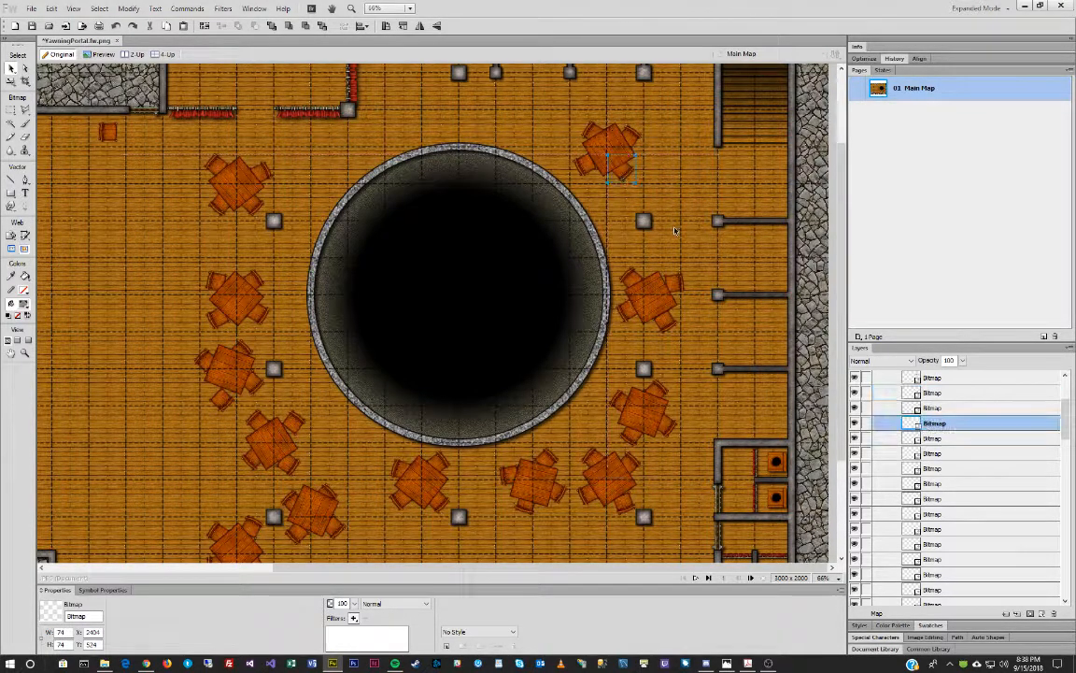
key("q")
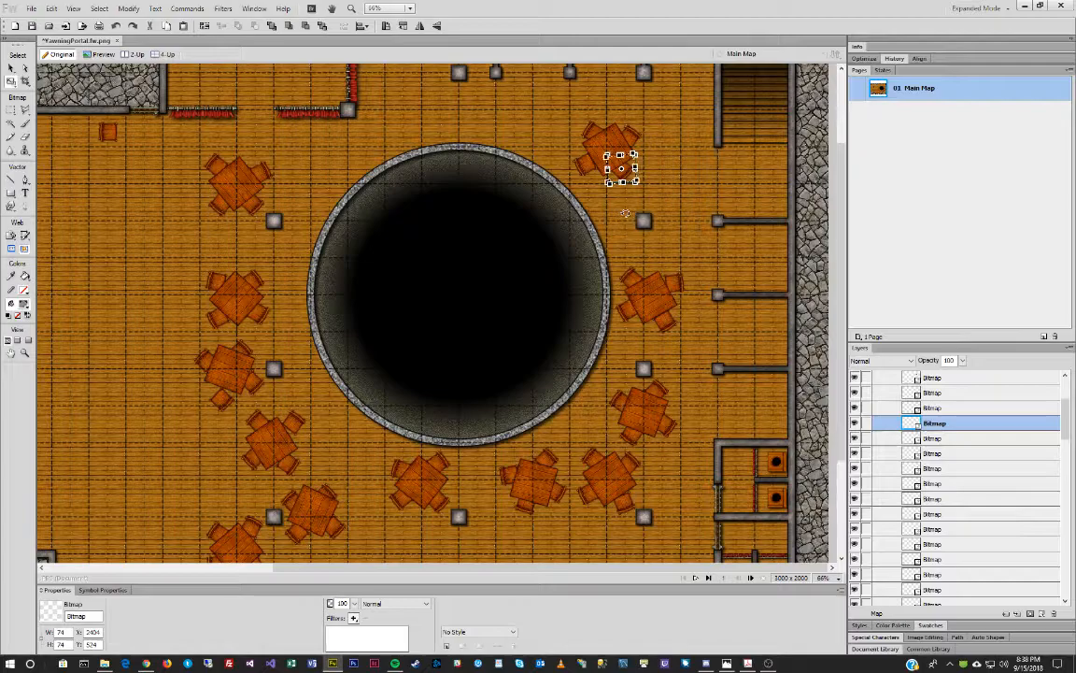
key("Return")
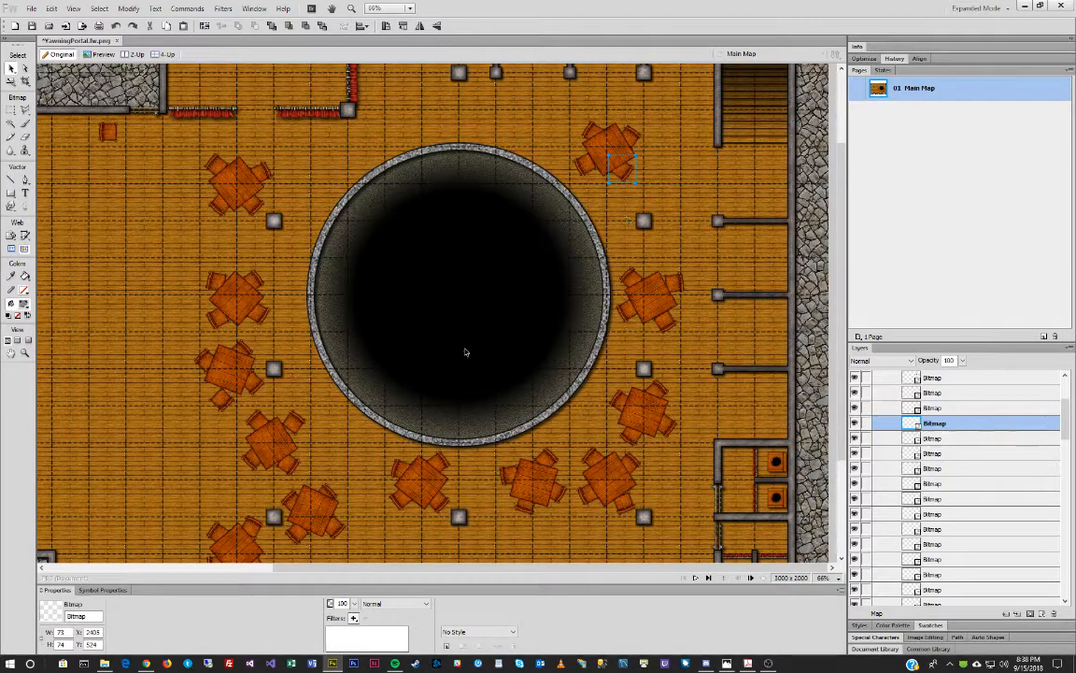
Rotate the top-right table and the table right of the well each 90°, then deselect.
left_click(614, 146)
key("ctrl+shift+9")
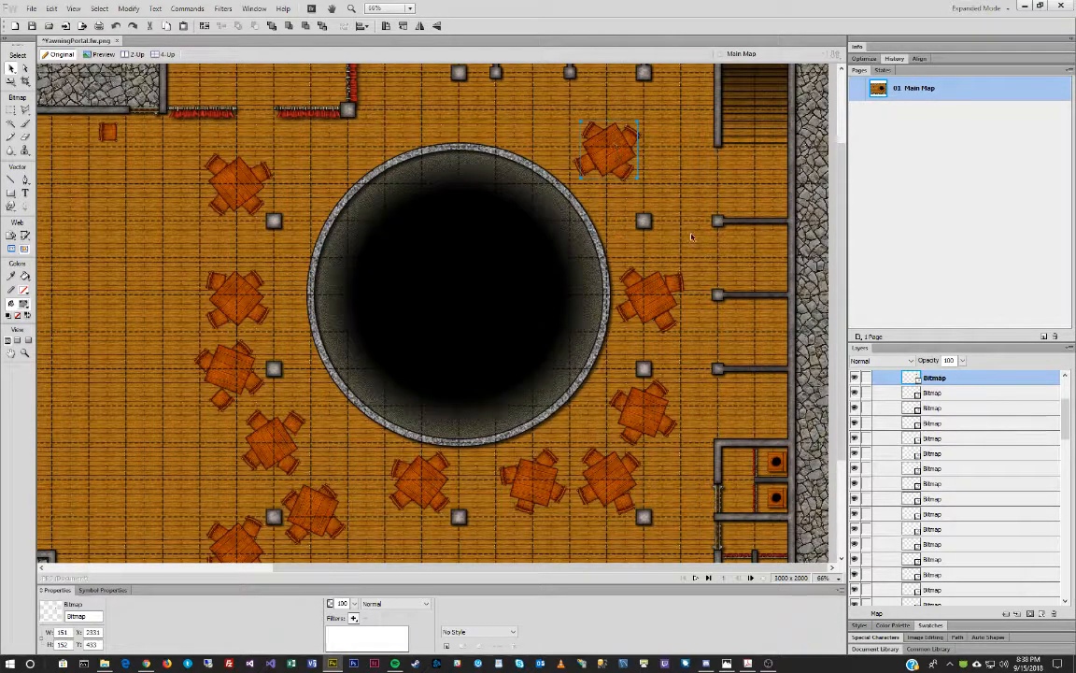
left_click(651, 297)
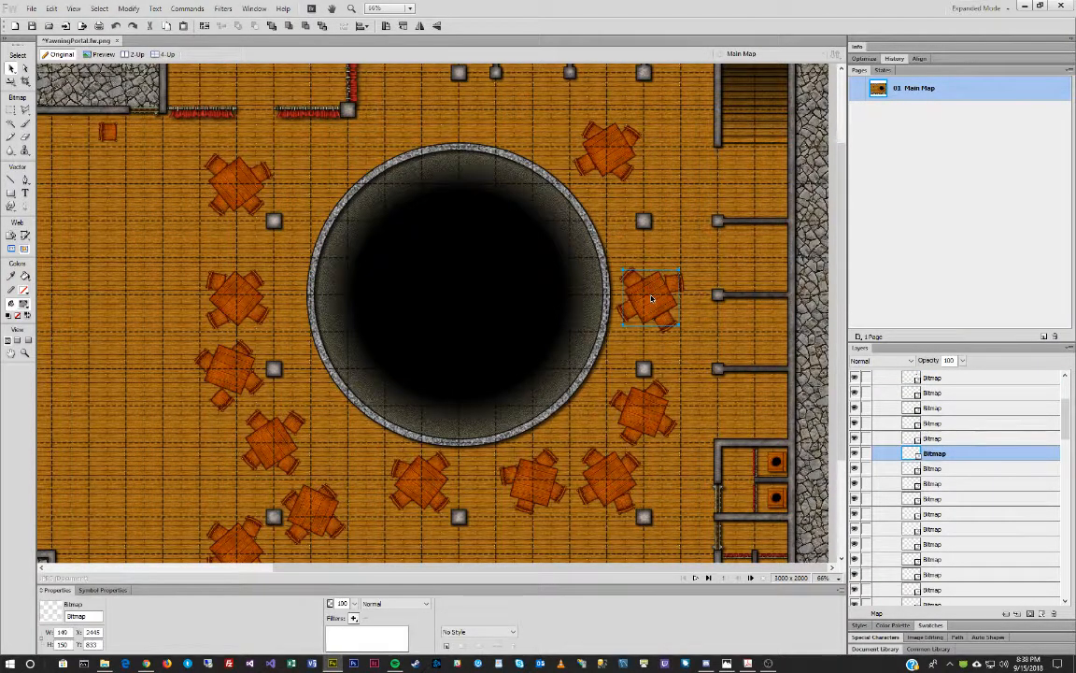
key("ctrl+shift+9")
left_click(667, 234)
Select the whole Tables folder in the Layers panel, then switch back to the Pointer tool.
scroll(658, 244, "down", 2)
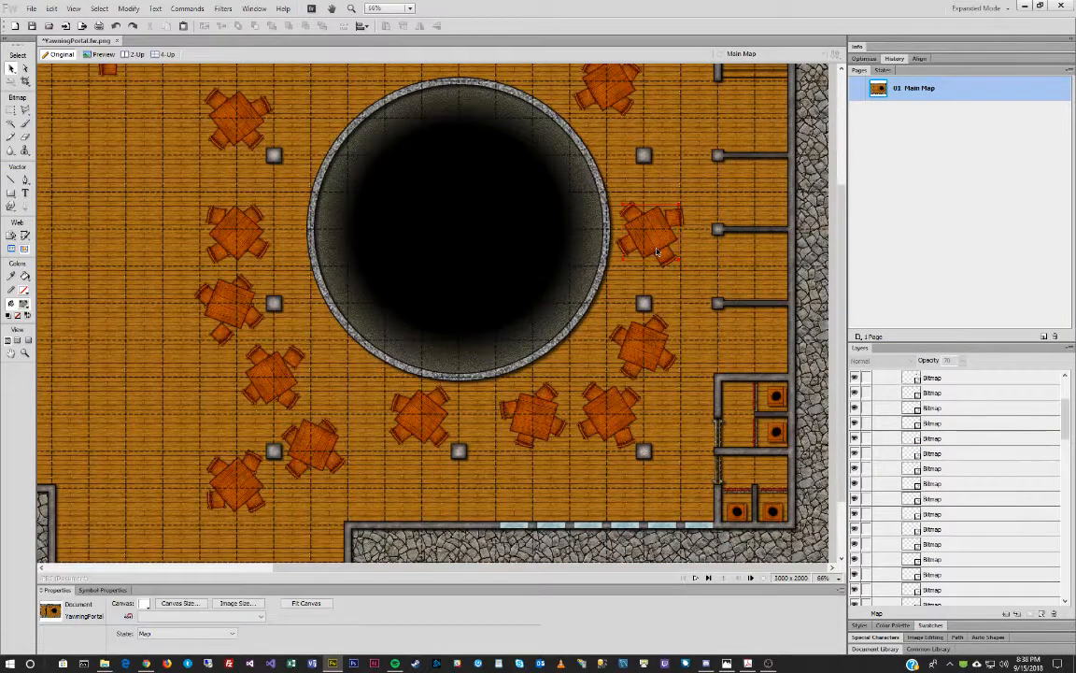
scroll(656, 252, "up", 1)
left_click(245, 306)
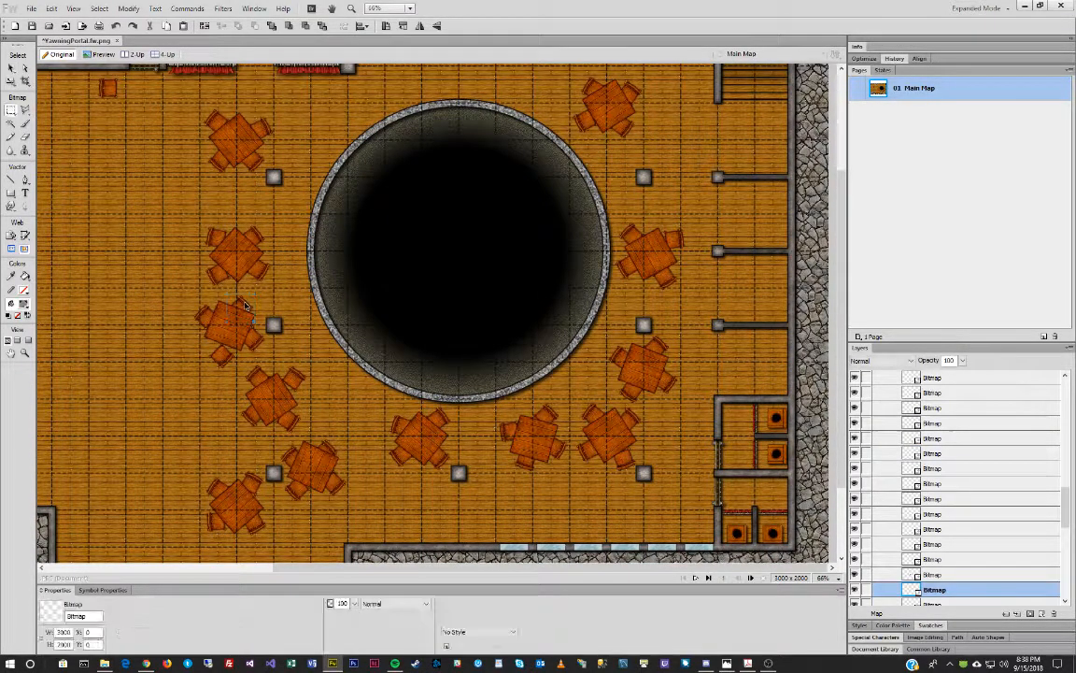
key("m")
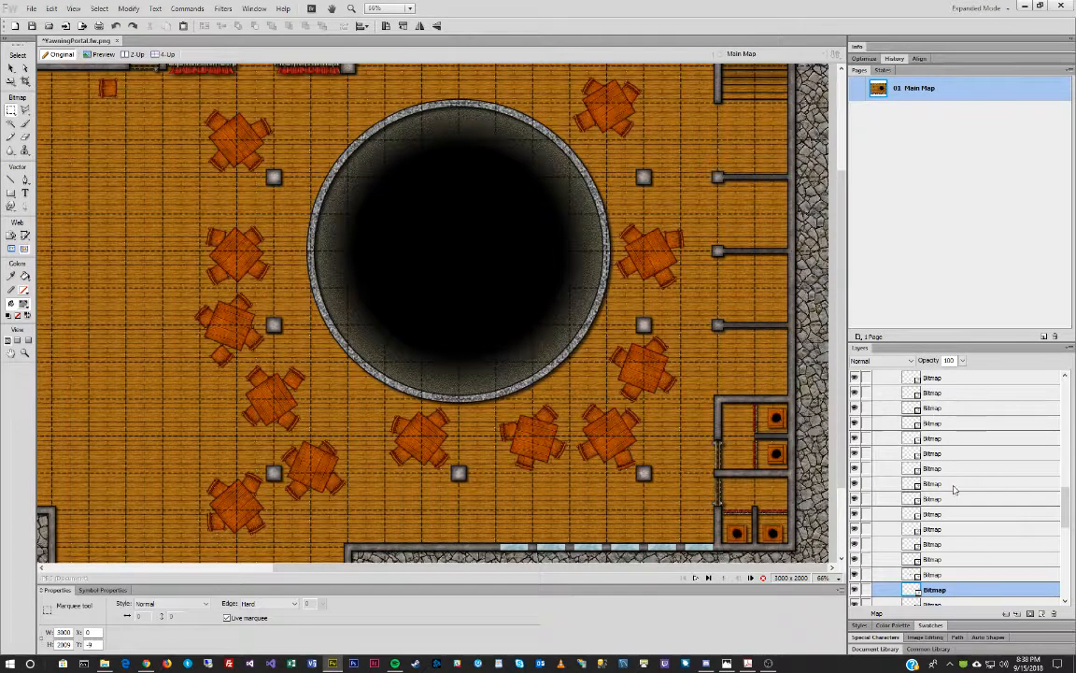
scroll(955, 487, "up", 5)
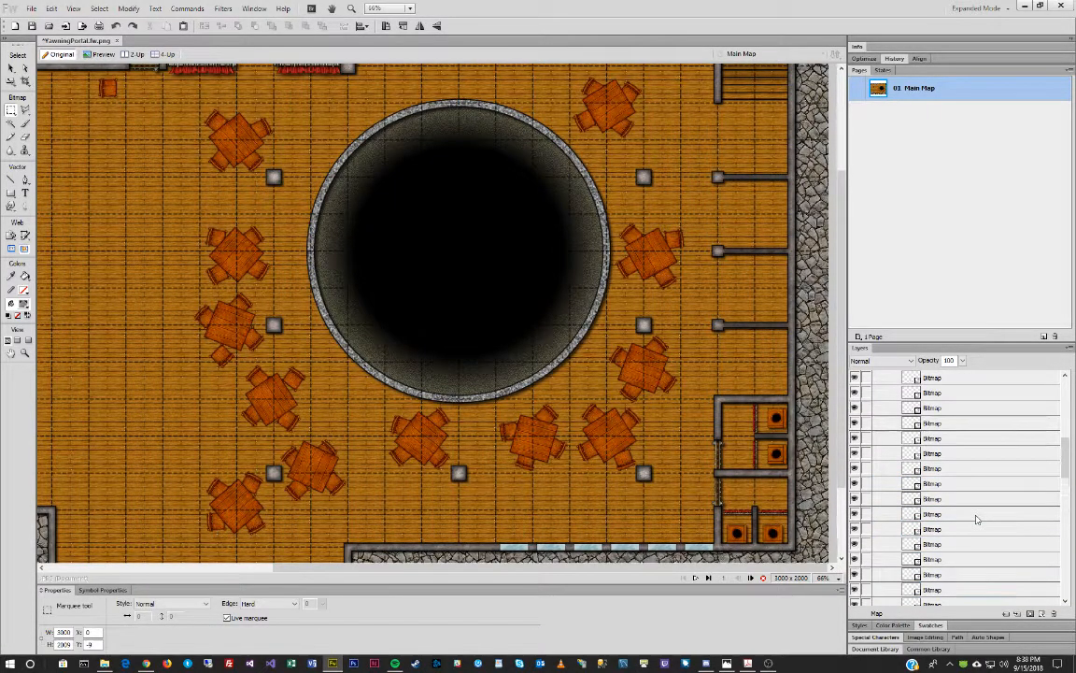
scroll(976, 519, "up", 10)
left_click(944, 464)
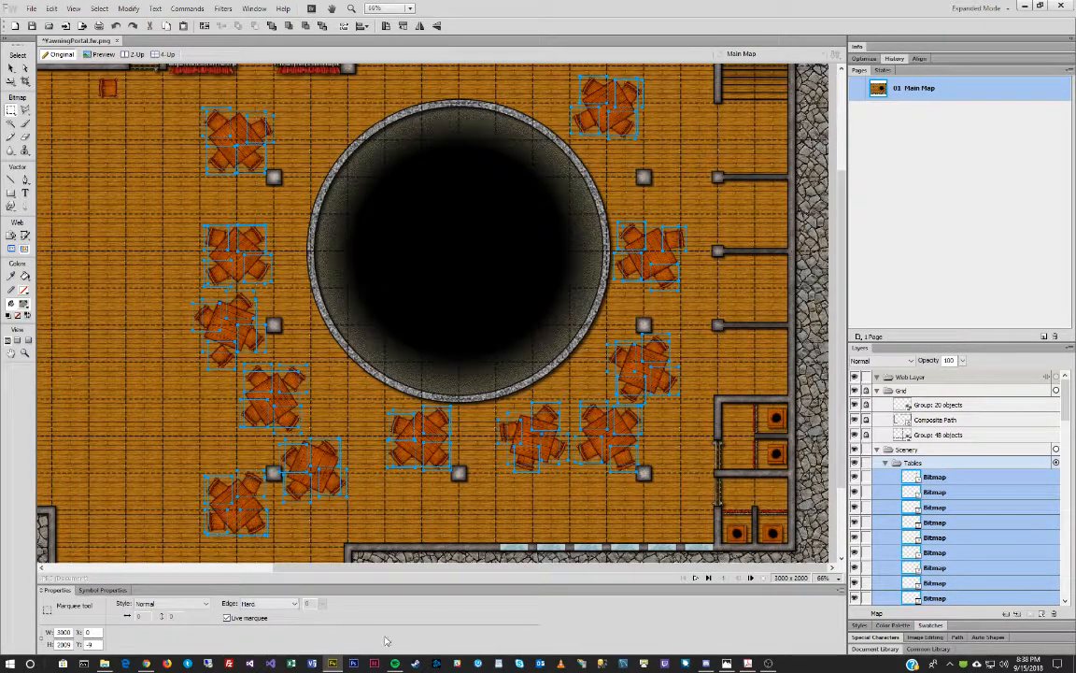
scroll(955, 496, "down", 5)
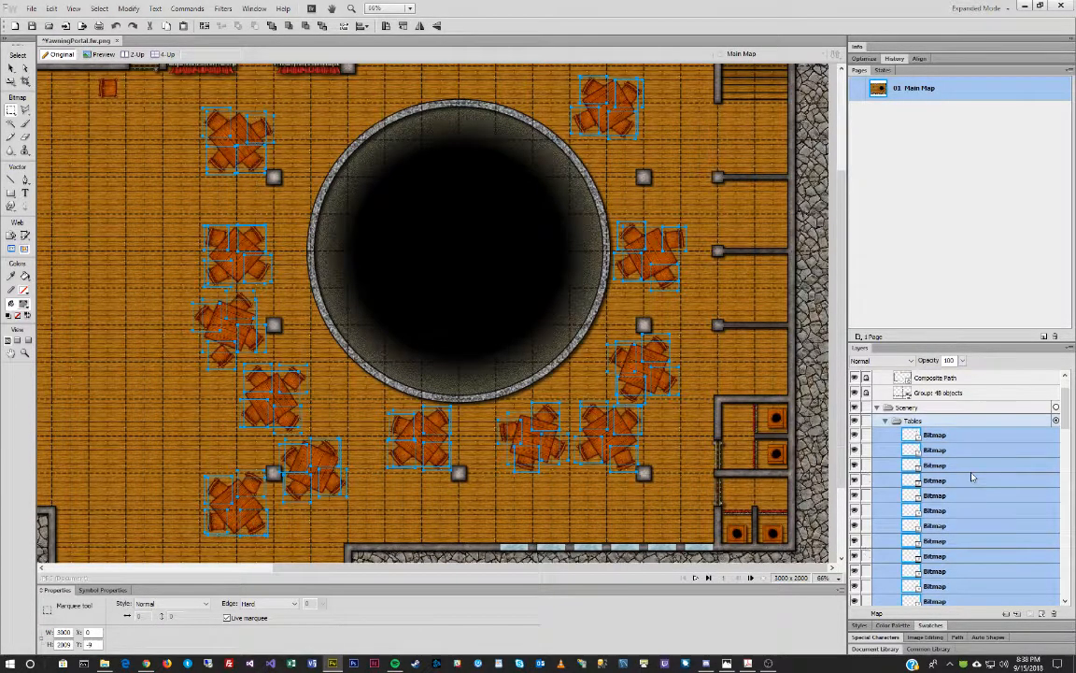
left_click(12, 68)
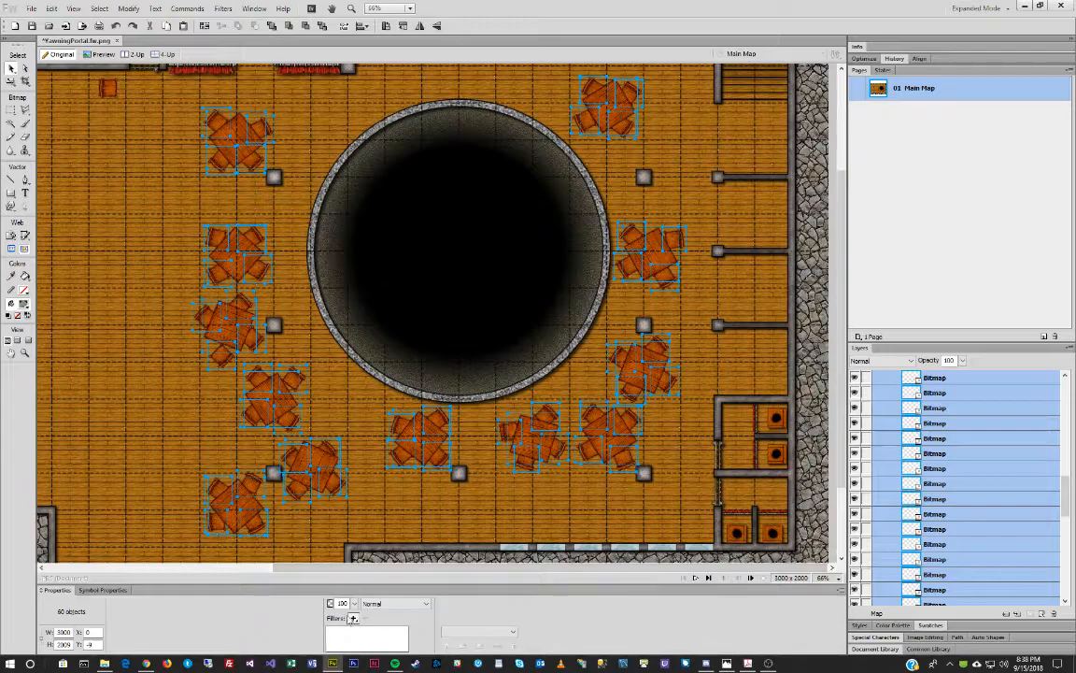
Add a Drop Shadow filter: distance 7, 65% opacity, softness 6, angle 315°, then deselect.
left_click(354, 620)
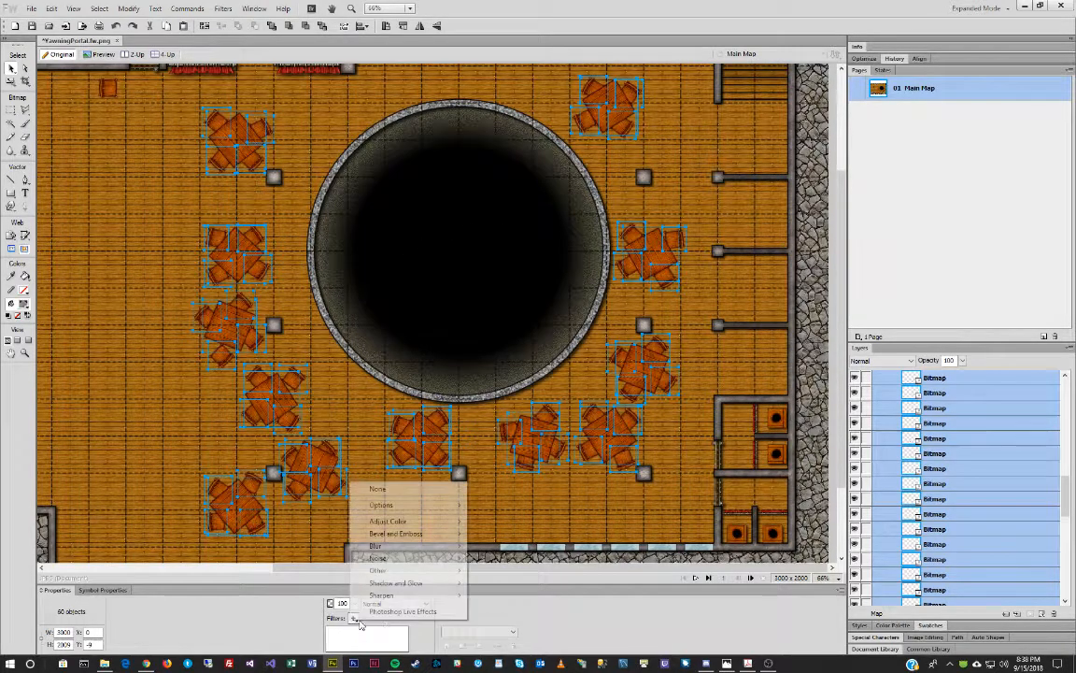
mouse_move(397, 581)
left_click(504, 580)
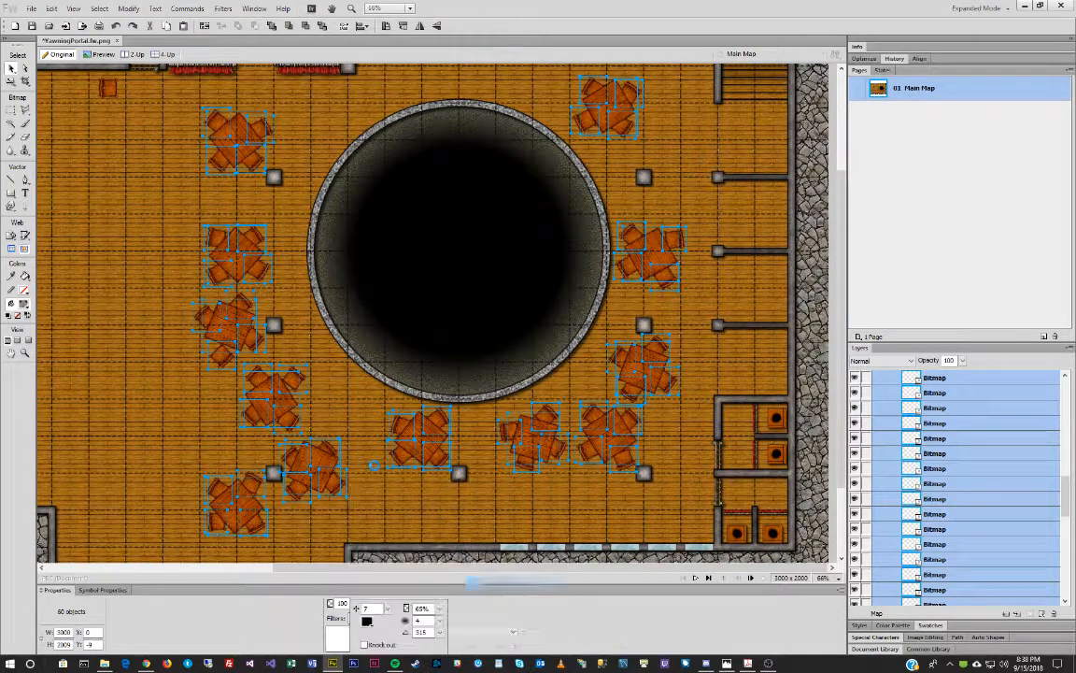
left_click(440, 623)
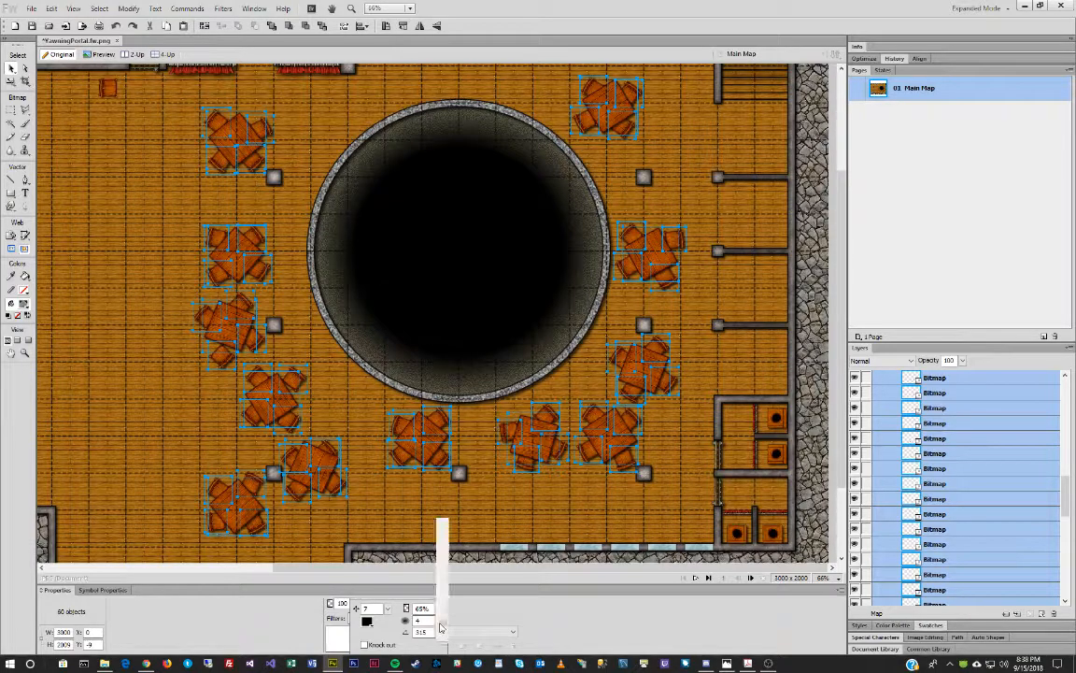
left_click(441, 616)
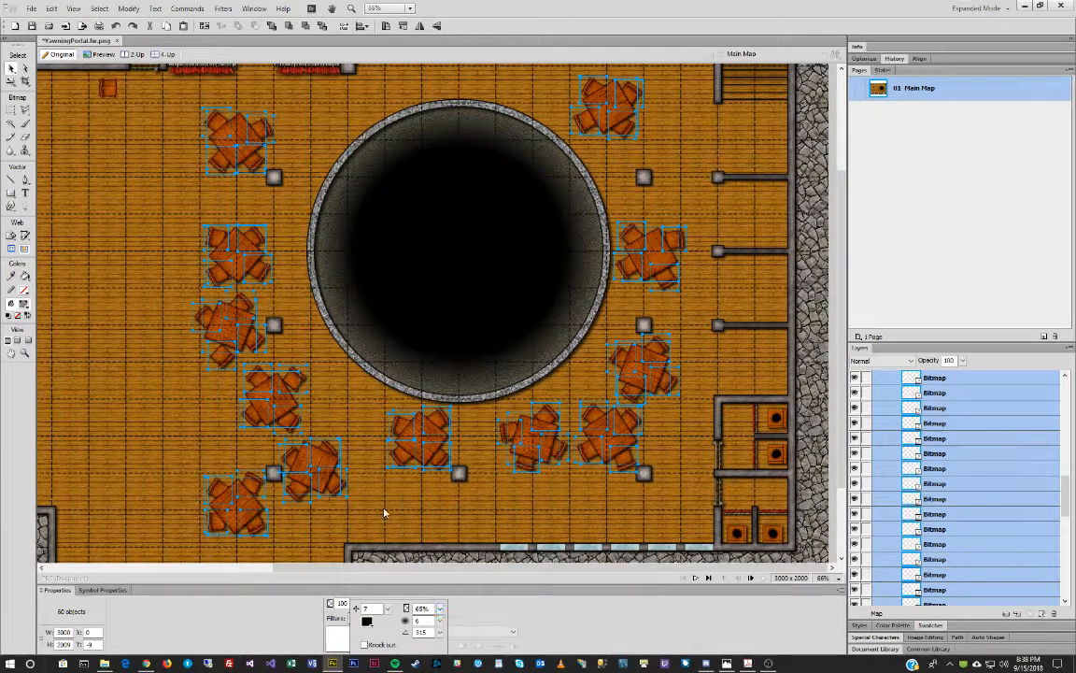
key("ctrl+d")
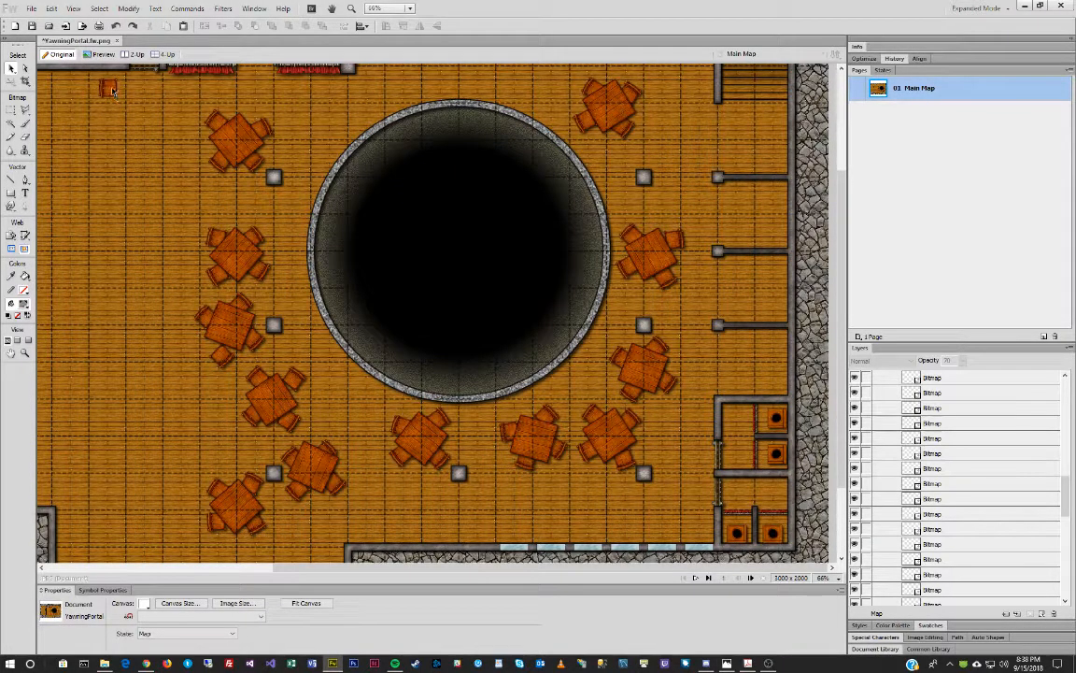
scroll(973, 536, "up", 5)
left_click(236, 140)
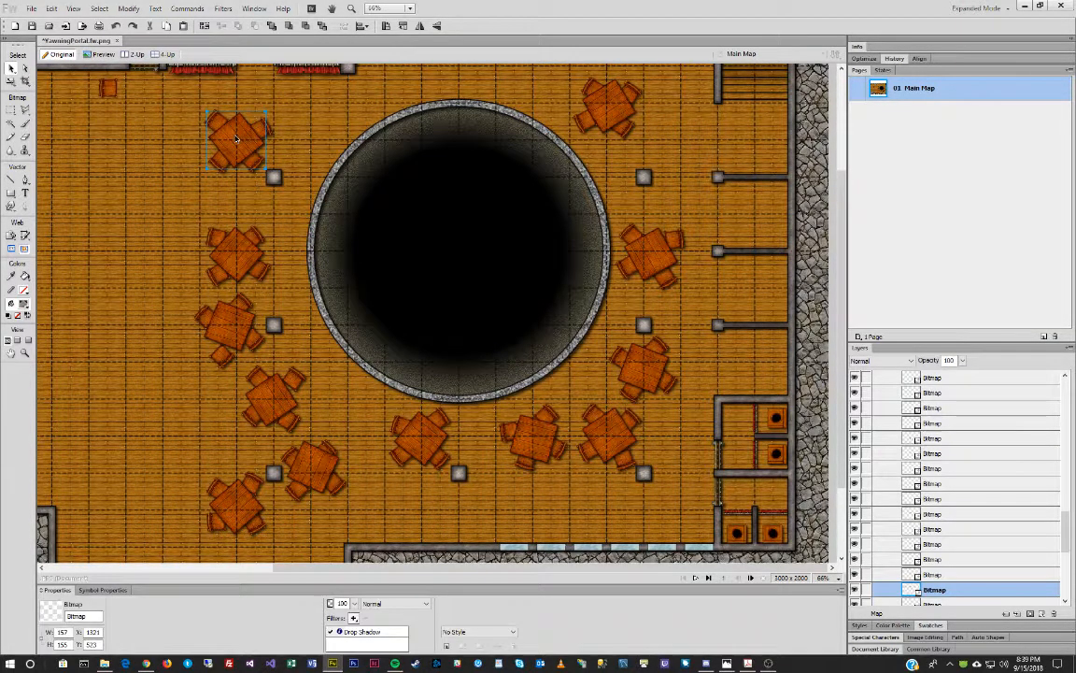
left_click_drag(236, 138, 126, 222)
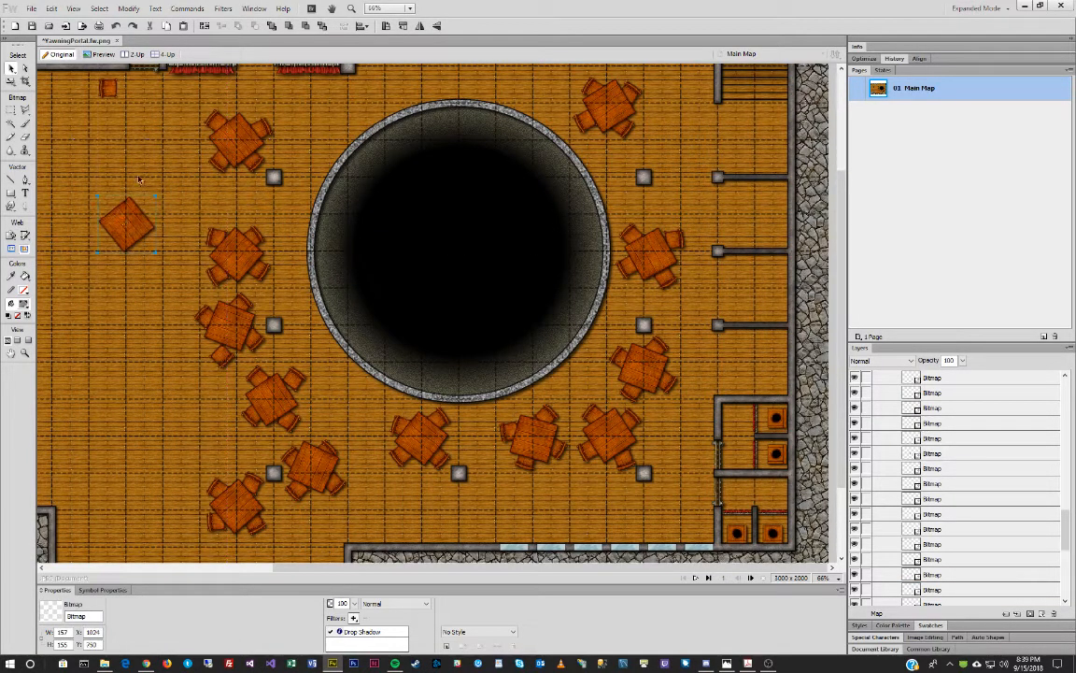
key("ctrl+r")
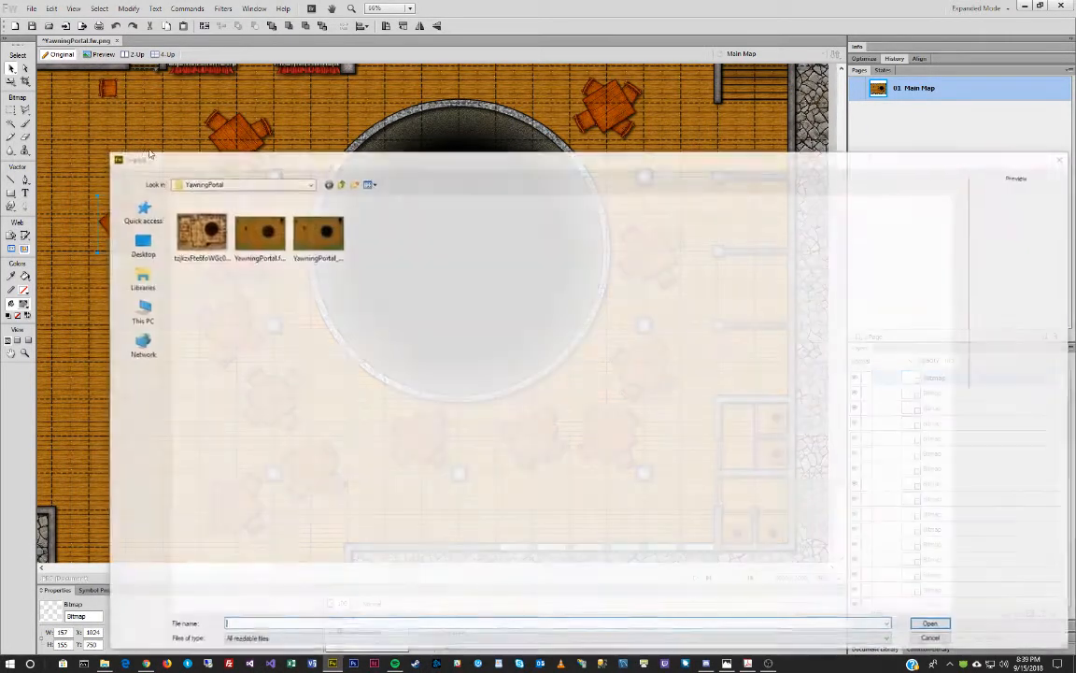
key("Escape")
key("ctrl+t")
left_click_drag(228, 223, 227, 283)
double_click(227, 283)
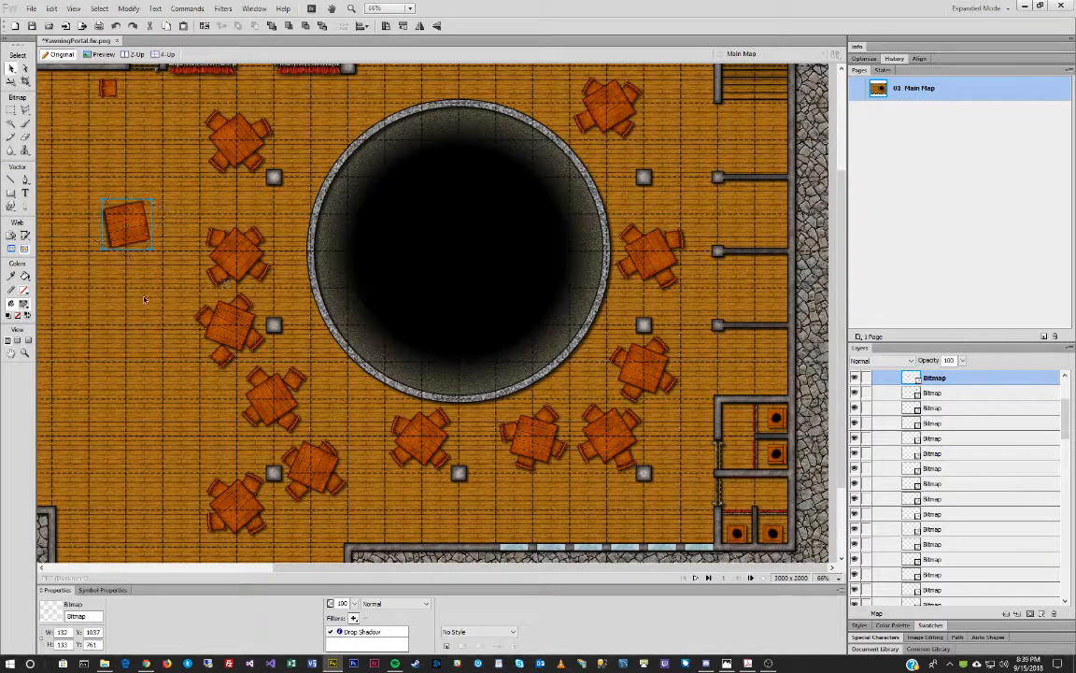
left_click(339, 631)
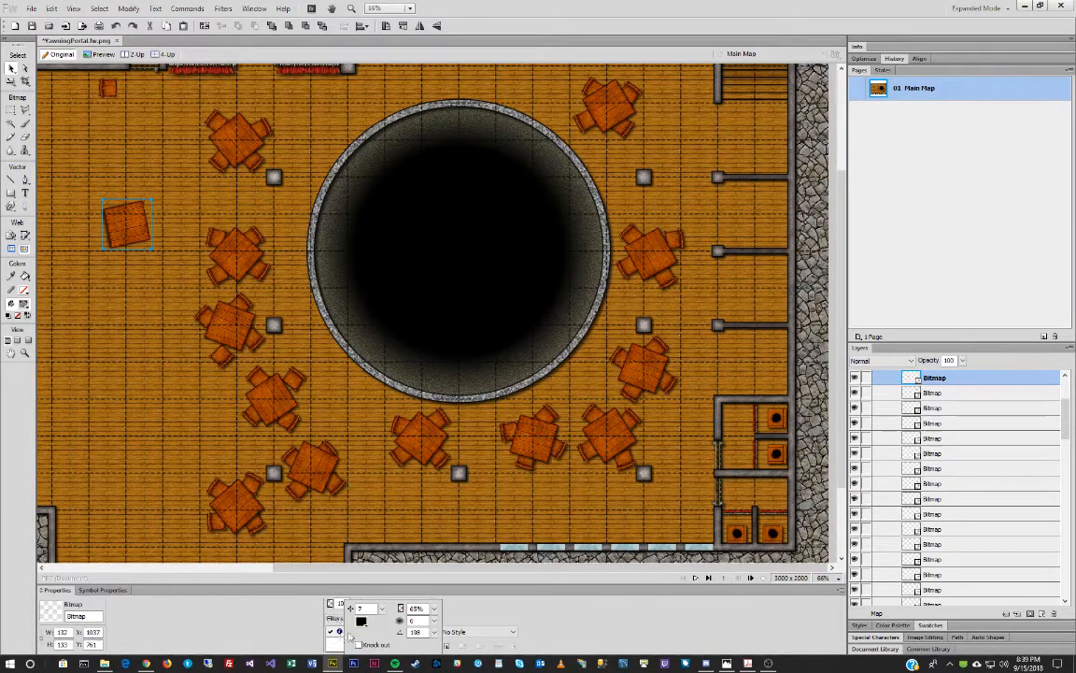
double_click(420, 632)
key("Return")
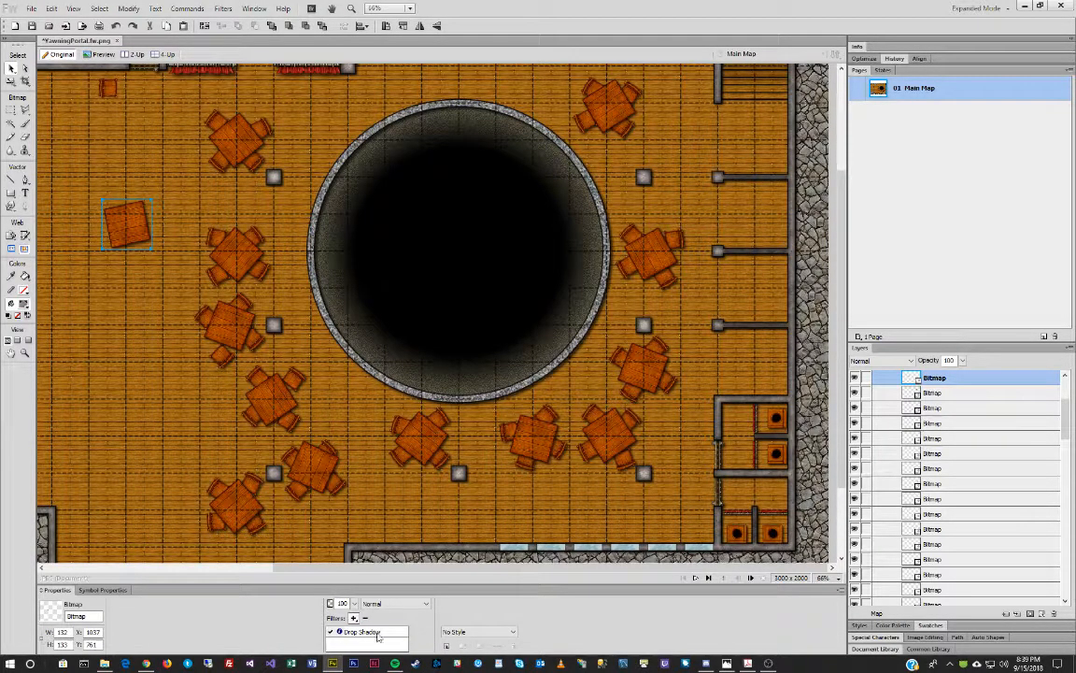
left_click_drag(127, 243, 131, 263)
Delete the extra table and select the top-left table together with its chairs.
key("Delete")
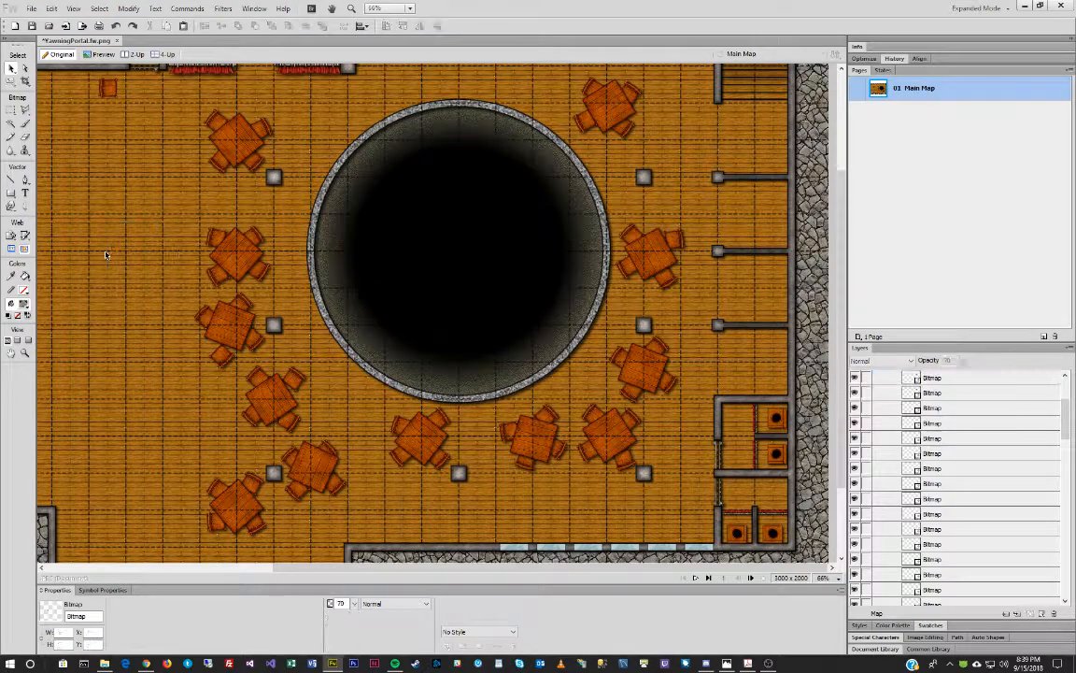
left_click_drag(168, 89, 259, 168)
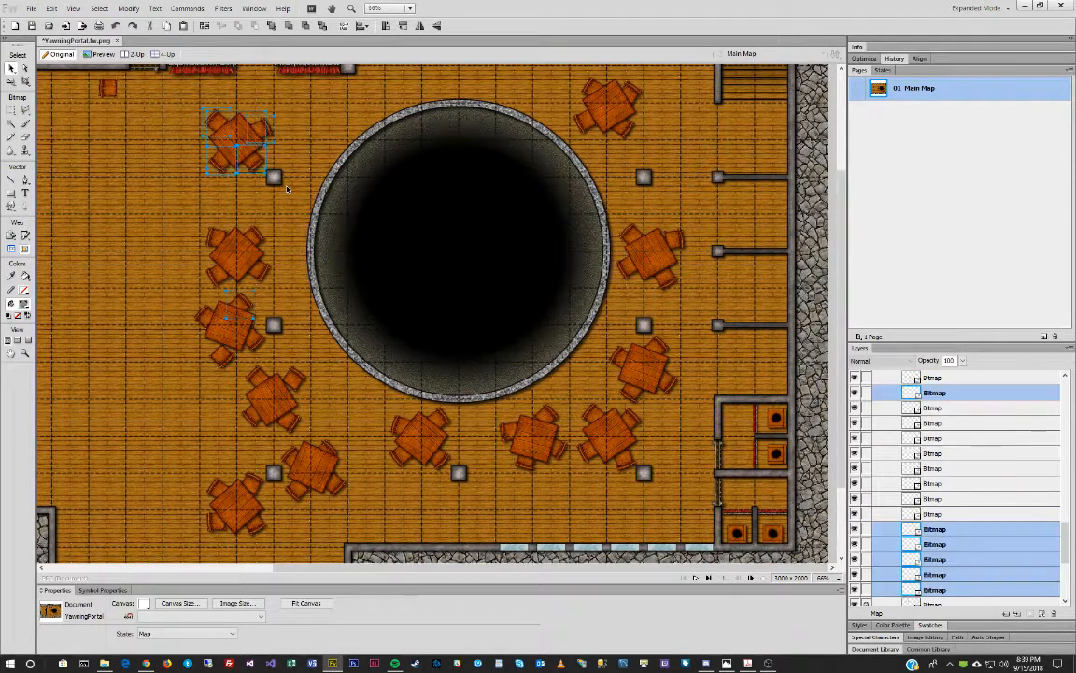
left_click(180, 182)
left_click_drag(168, 105, 274, 165)
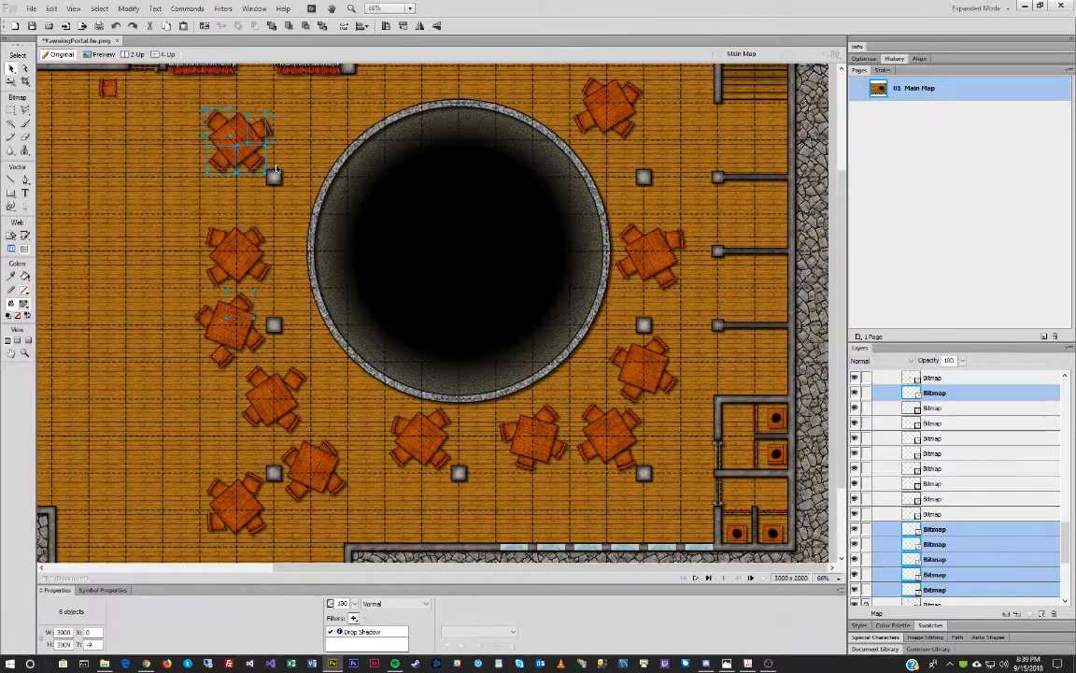
left_click(173, 186)
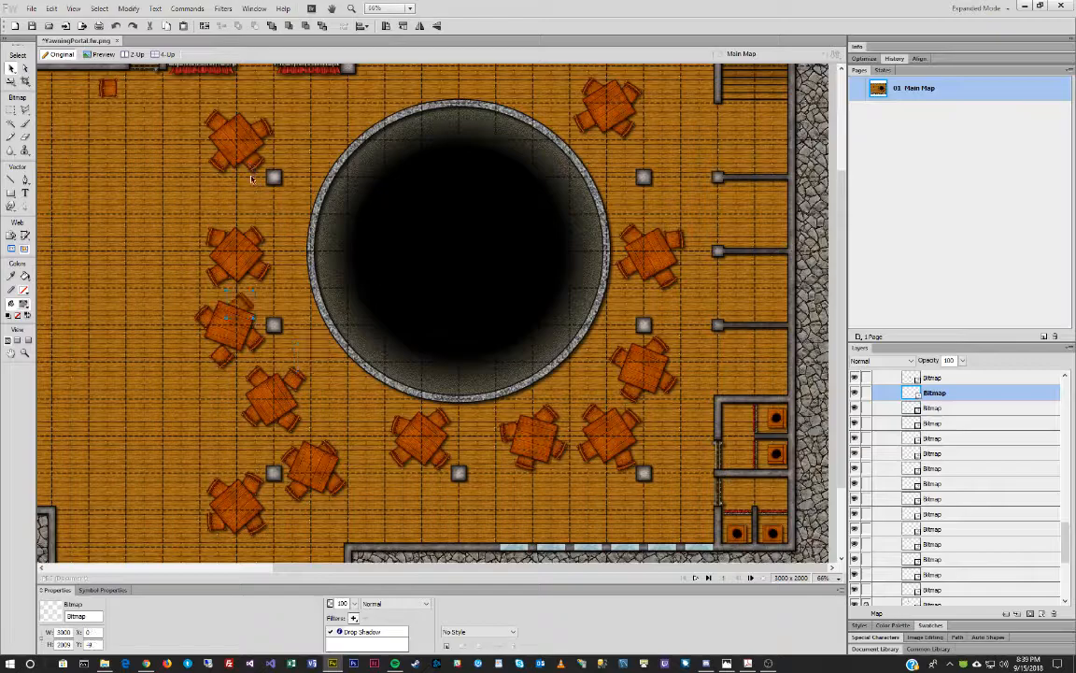
left_click(224, 131, "shift")
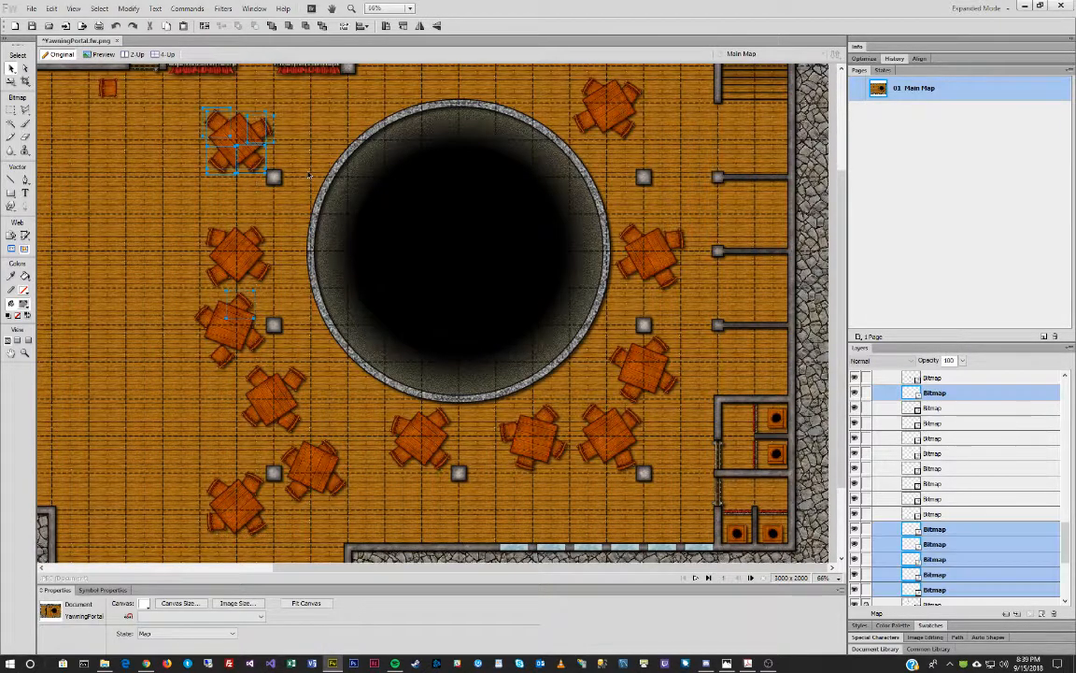
left_click(307, 175)
left_click(241, 142)
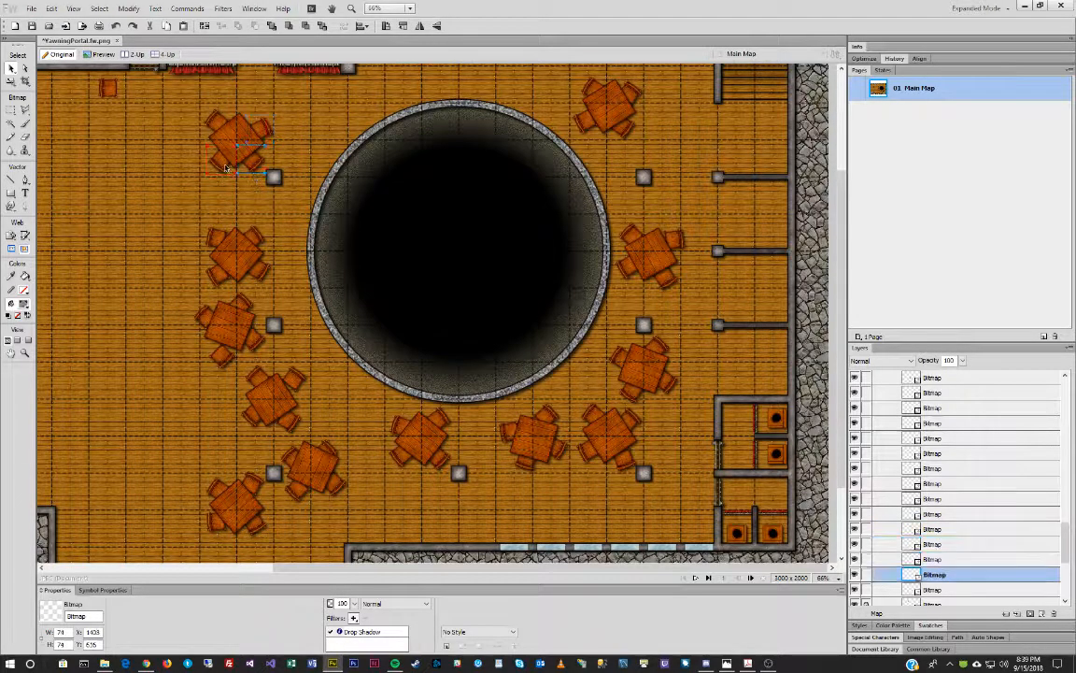
left_click(220, 121)
left_click(235, 152)
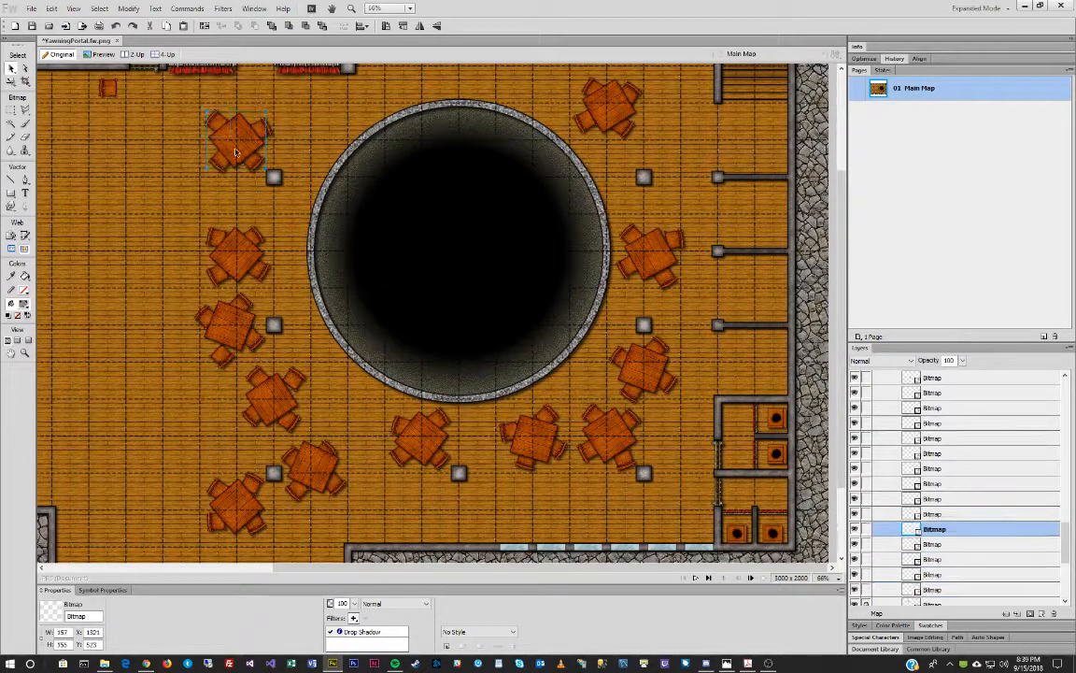
left_click_drag(208, 130, 255, 165)
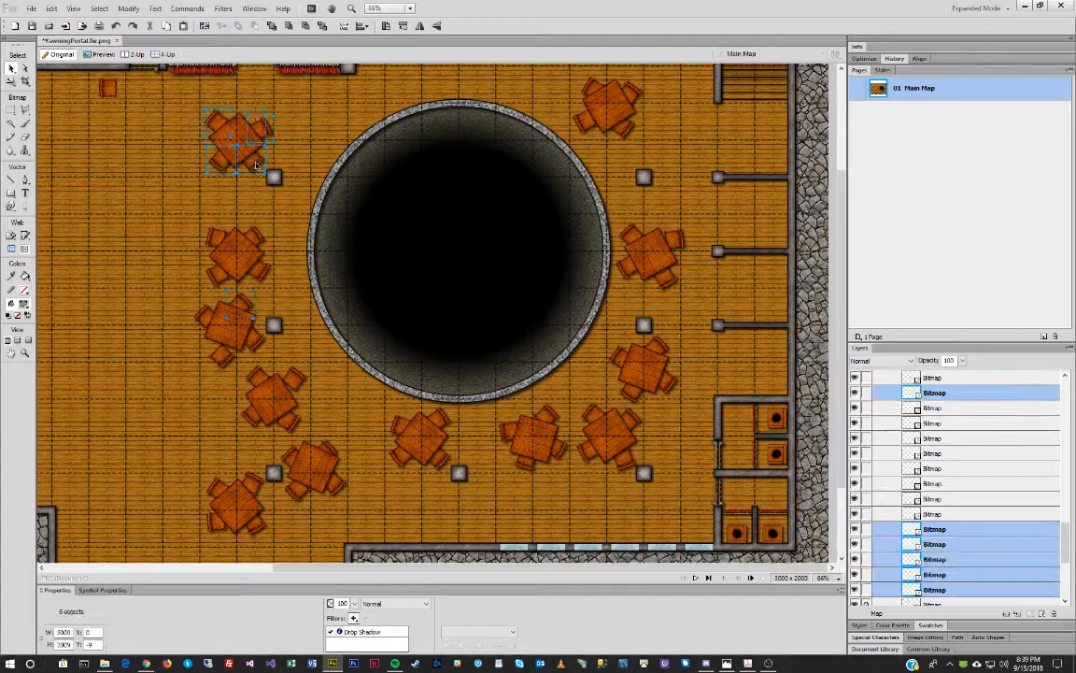
Replace a chair at the left table with one from the top-left table, tilted and nudged closer.
left_click(248, 308)
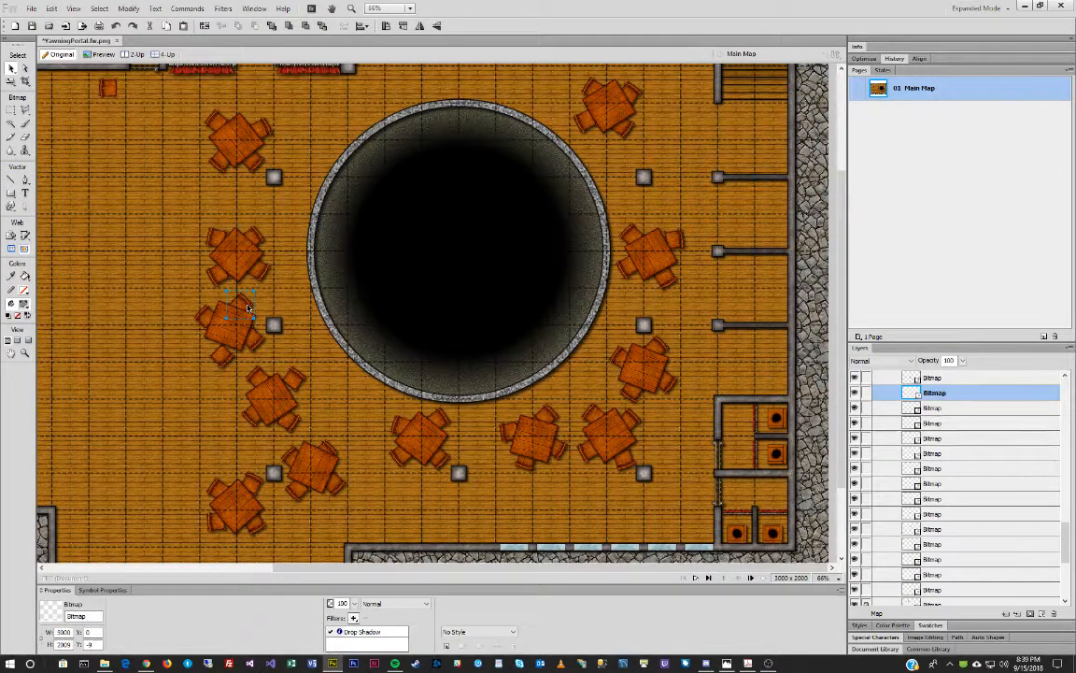
key("Delete")
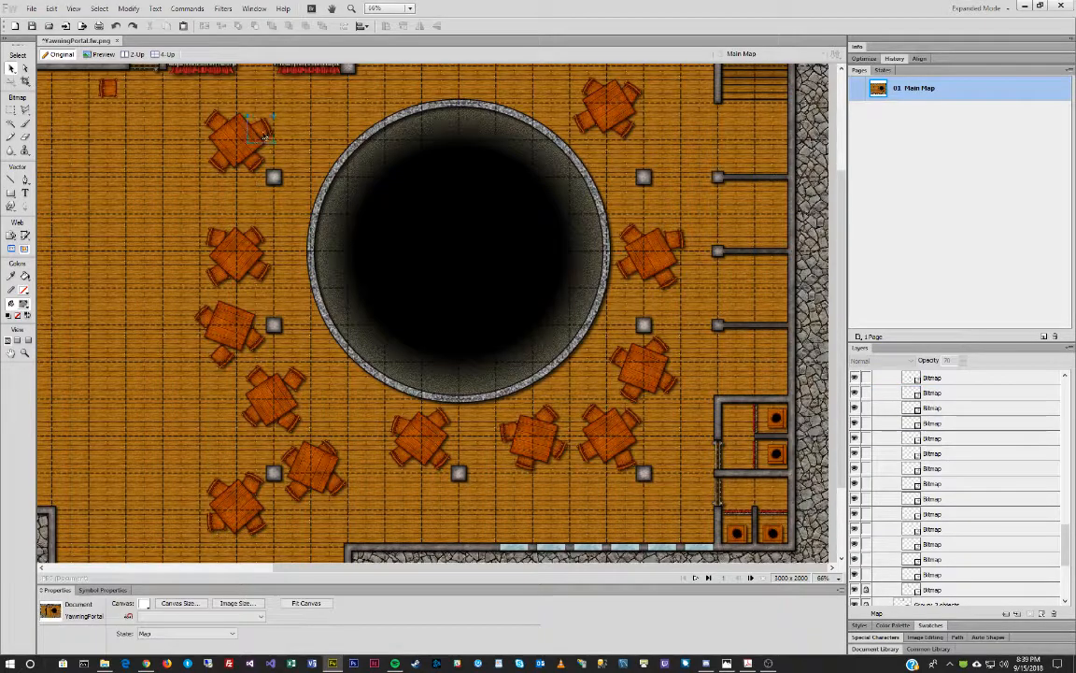
left_click(268, 133)
left_click_drag(265, 129, 248, 301)
key("q")
left_click_drag(212, 253, 185, 227)
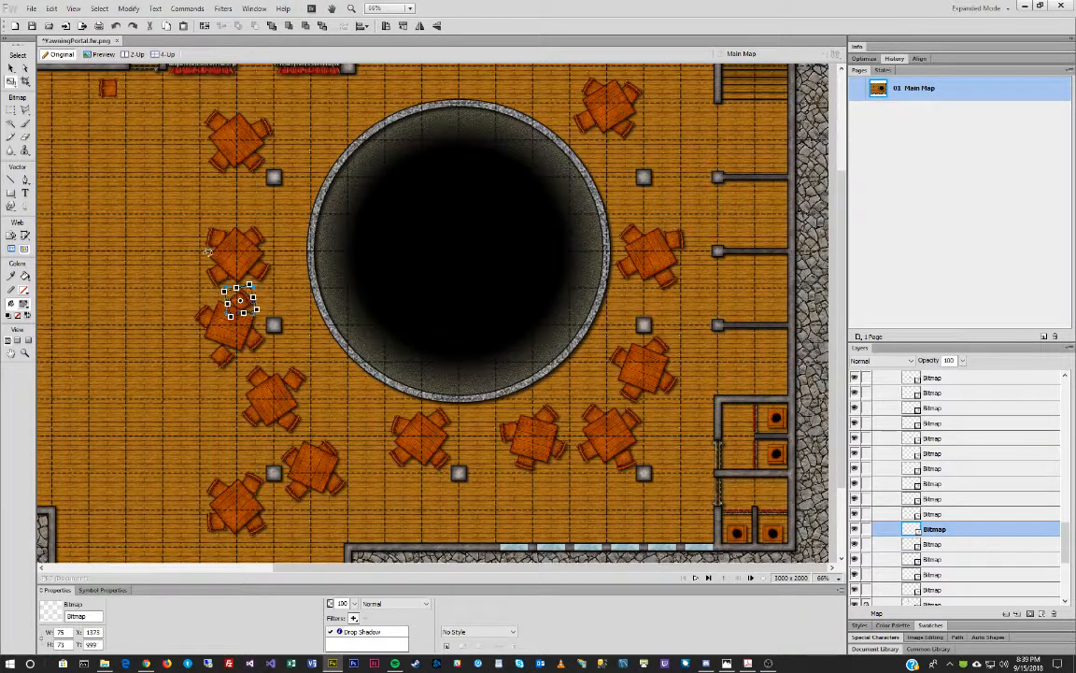
left_click(341, 632)
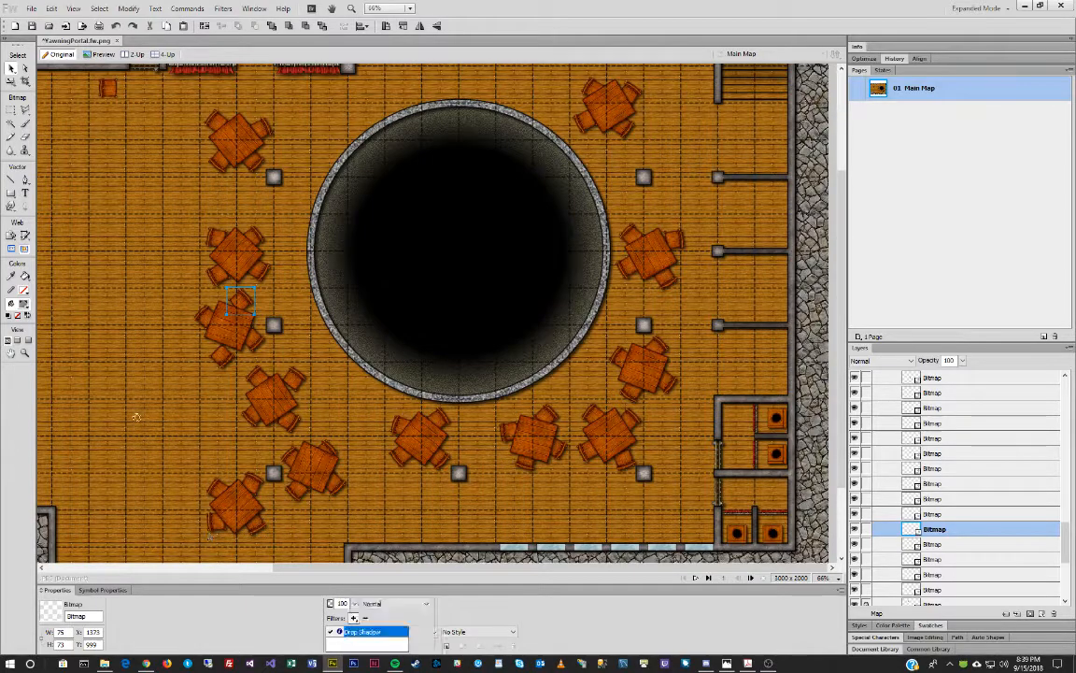
left_click_drag(242, 297, 238, 300)
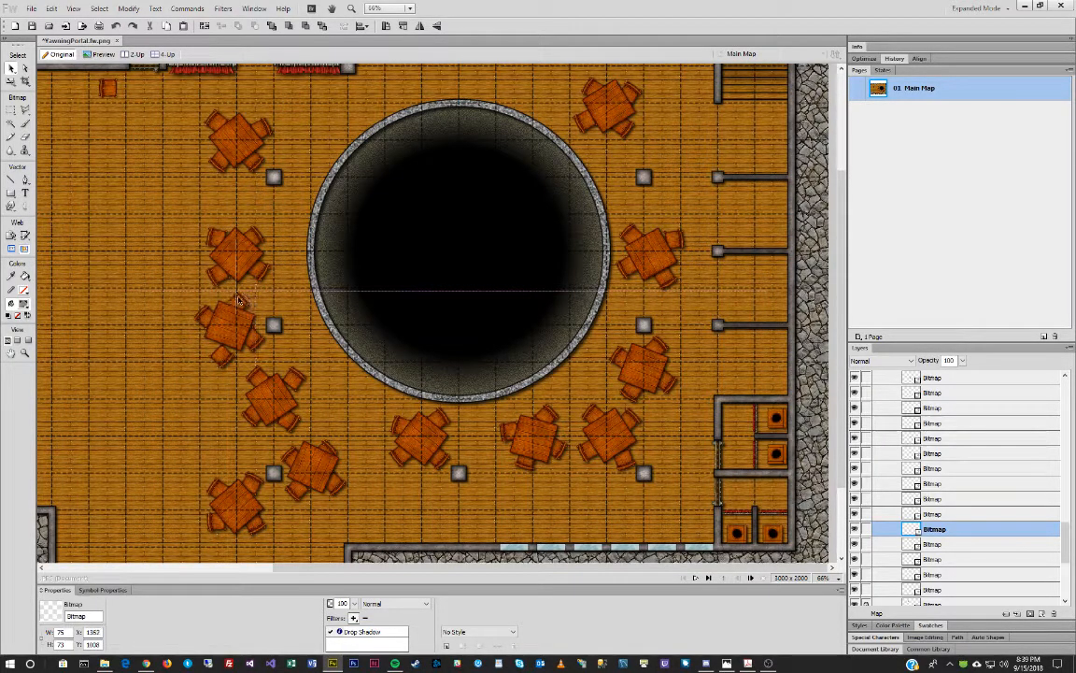
left_click_drag(191, 207, 238, 247)
left_click_drag(194, 101, 278, 171)
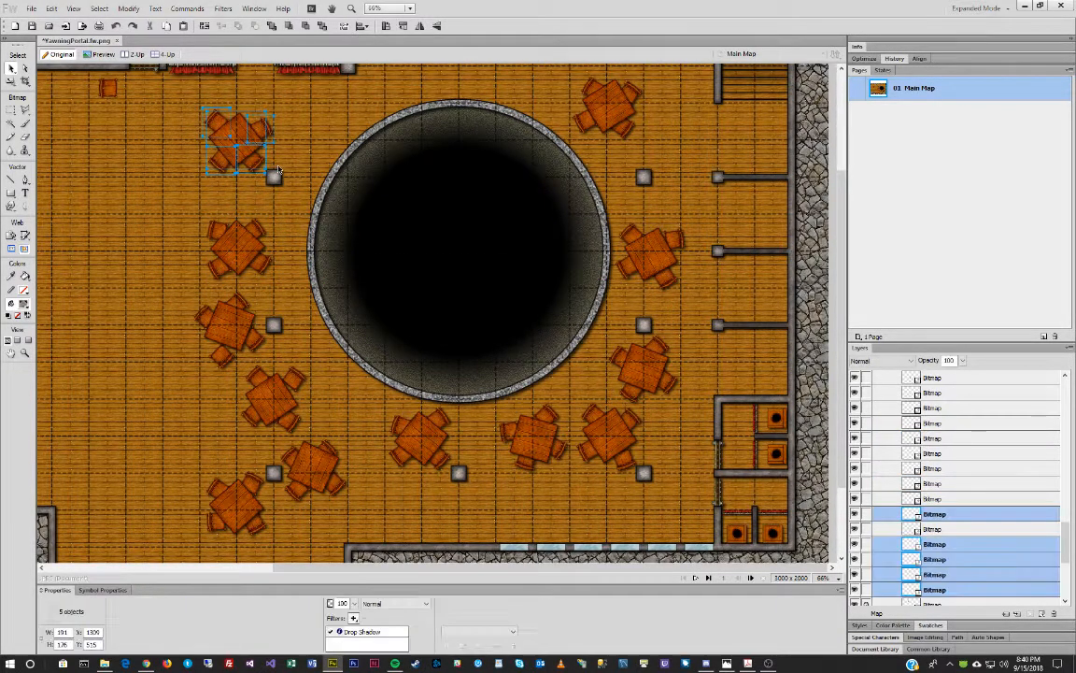
Group the upper-left, middle-left, lower-left and bottom-left tables each with their four chairs.
key("ctrl+g")
left_click_drag(193, 201, 283, 278)
key("ctrl+g")
left_click_drag(168, 278, 315, 475)
key("ctrl+g")
key("ctrl+g")
left_click_drag(207, 540, 250, 483)
key("ctrl+g")
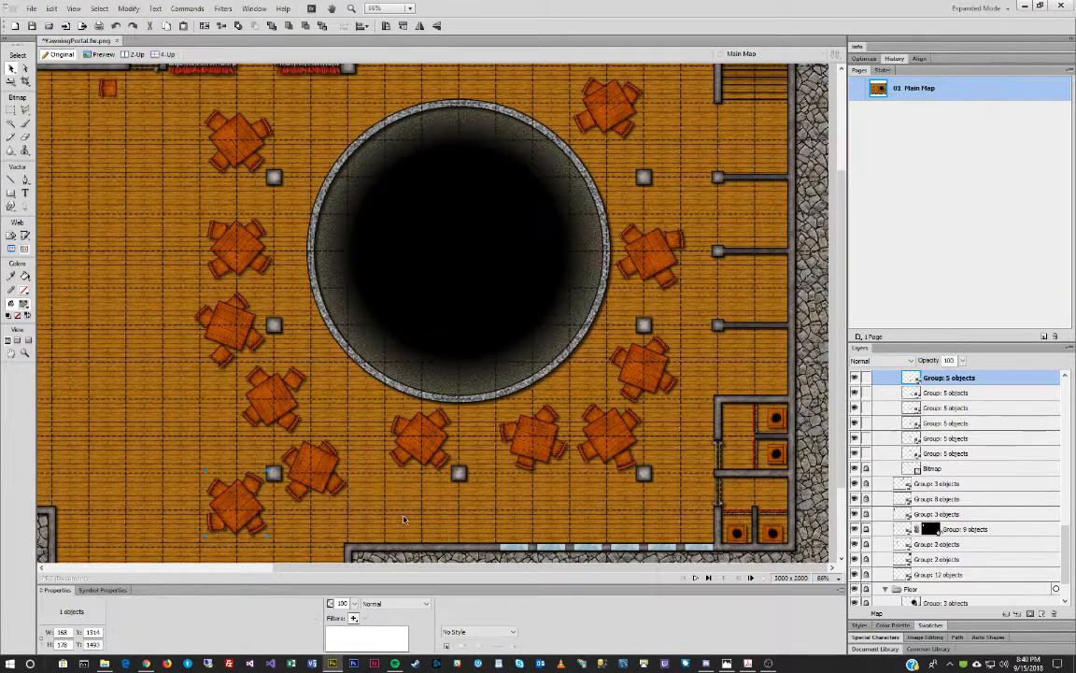
left_click_drag(393, 477, 451, 424)
Group the bottom-middle, right-hand and top-right tables with their chairs, then deselect everything.
key("ctrl+g")
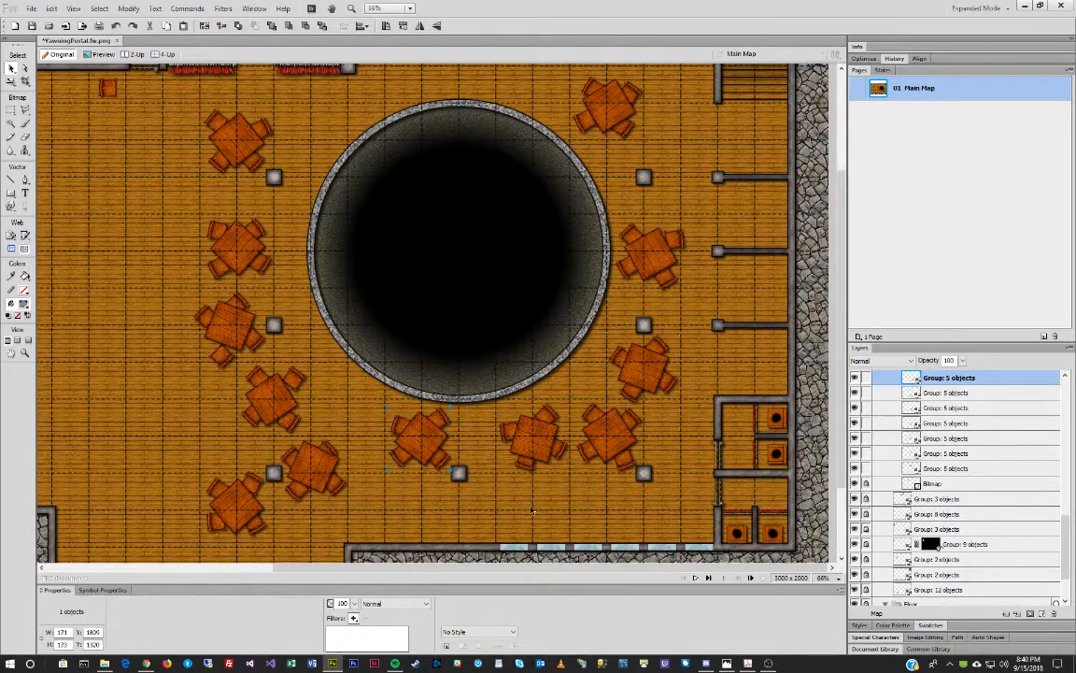
left_click_drag(501, 485, 601, 373)
key("ctrl+g")
key("ctrl+g")
left_click_drag(675, 356, 619, 383)
key("ctrl+g")
left_click_drag(694, 218, 622, 284)
key("ctrl+g")
left_click_drag(664, 92, 598, 134)
key("ctrl+g")
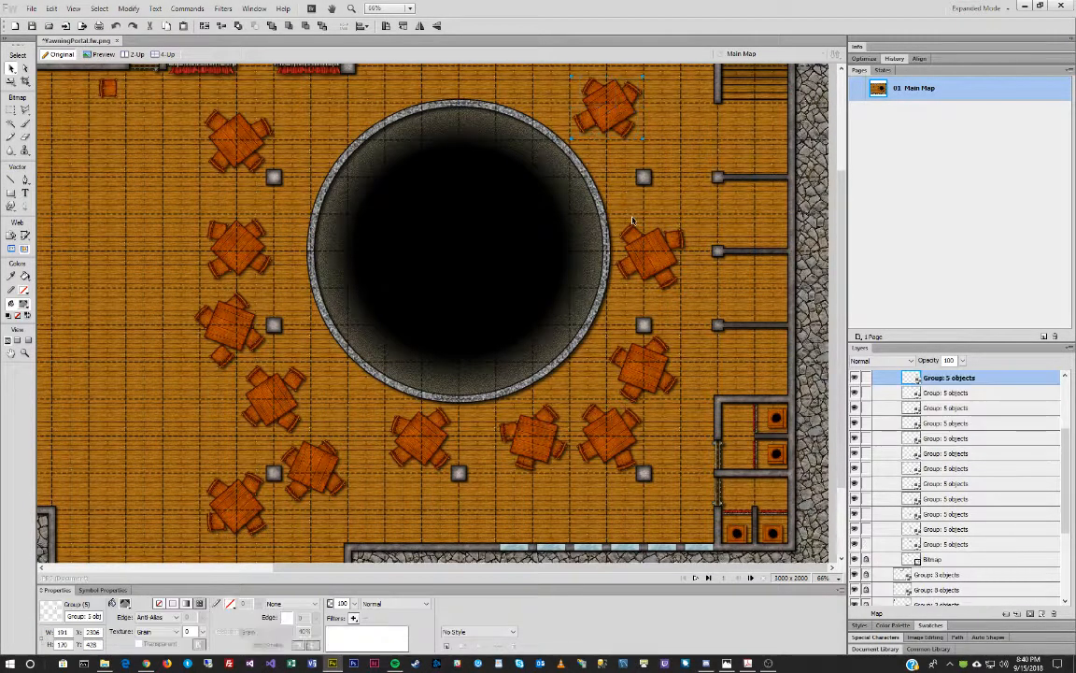
left_click(303, 103)
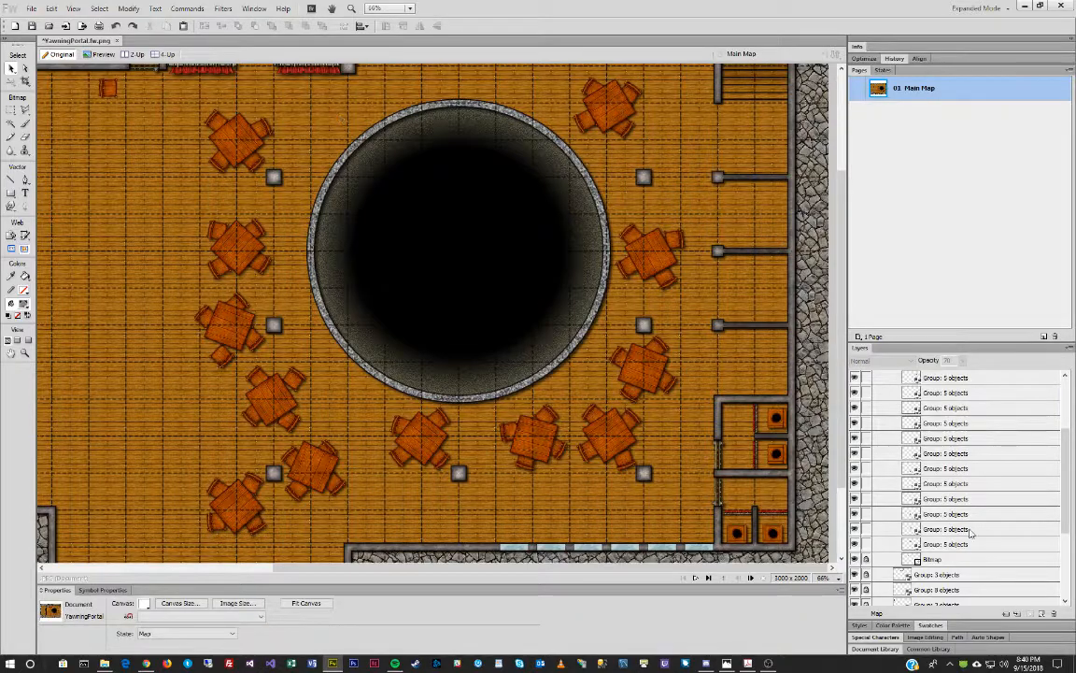
scroll(971, 533, "up", 2)
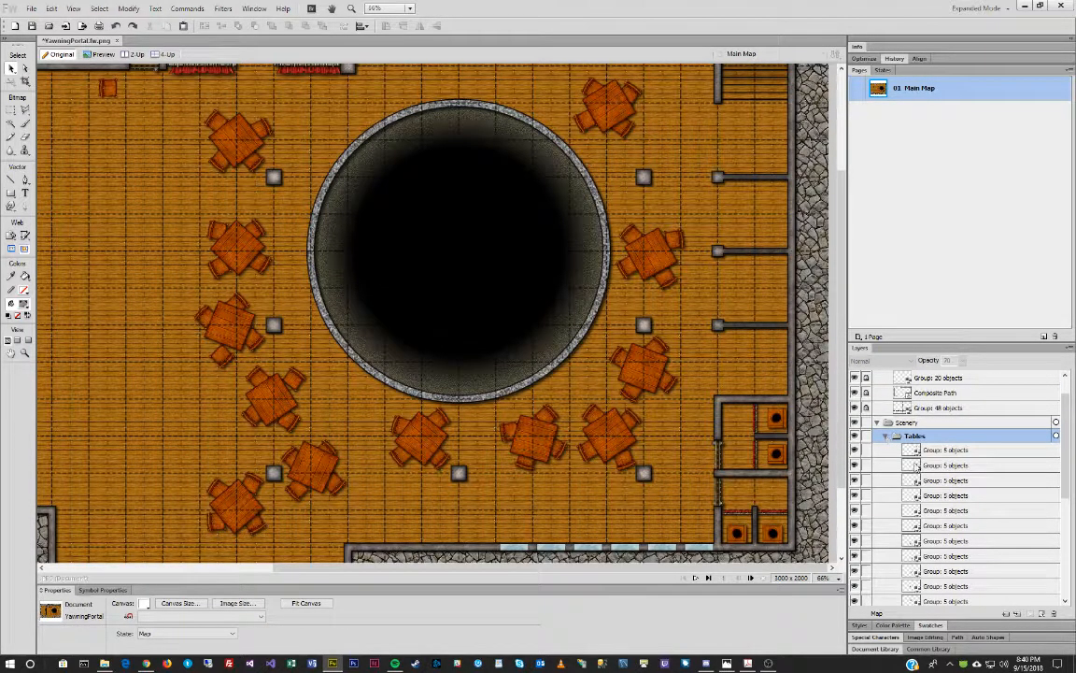
scroll(908, 514, "down", 2)
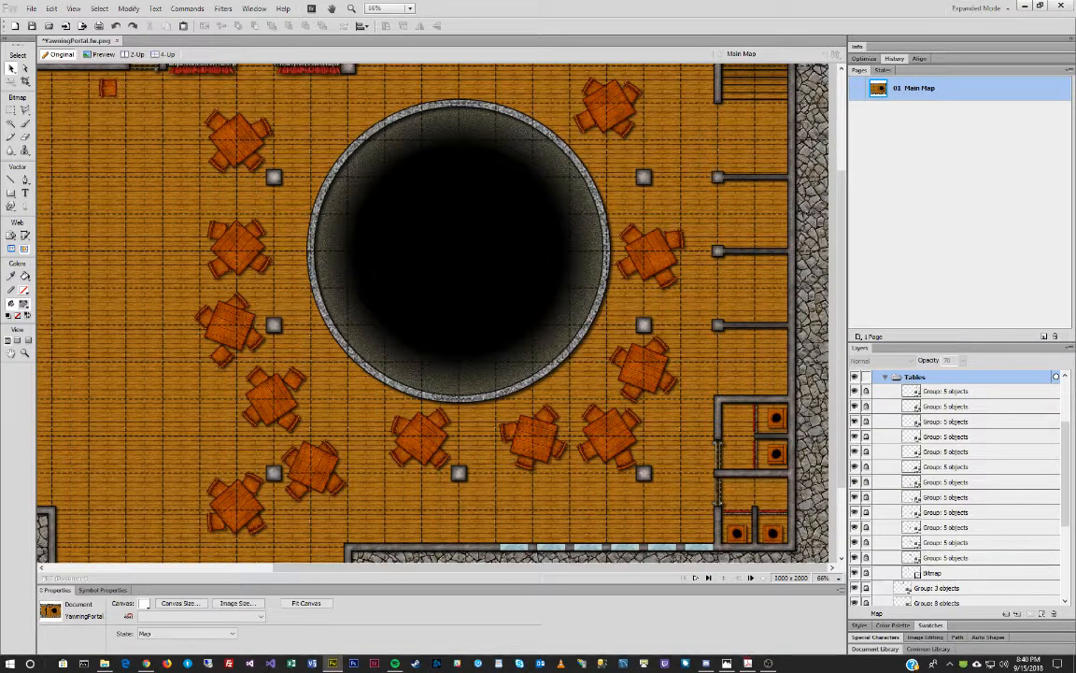
Show the reference tavern map full-screen in Photos, then bring up the Furniture tiles folder.
left_click(747, 664)
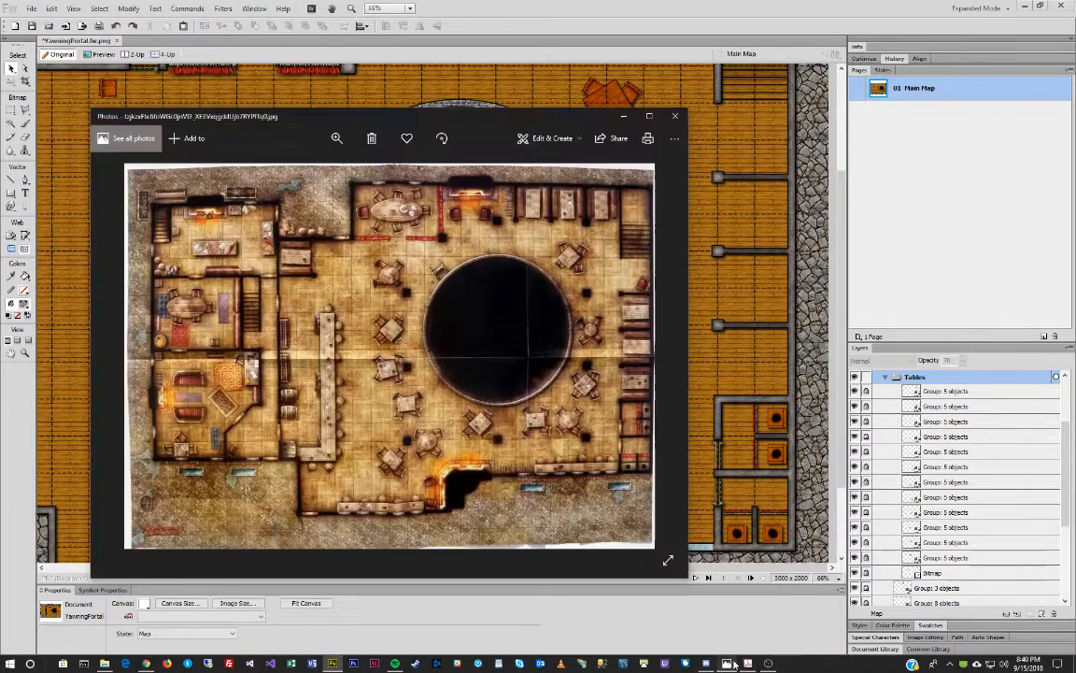
double_click(529, 118)
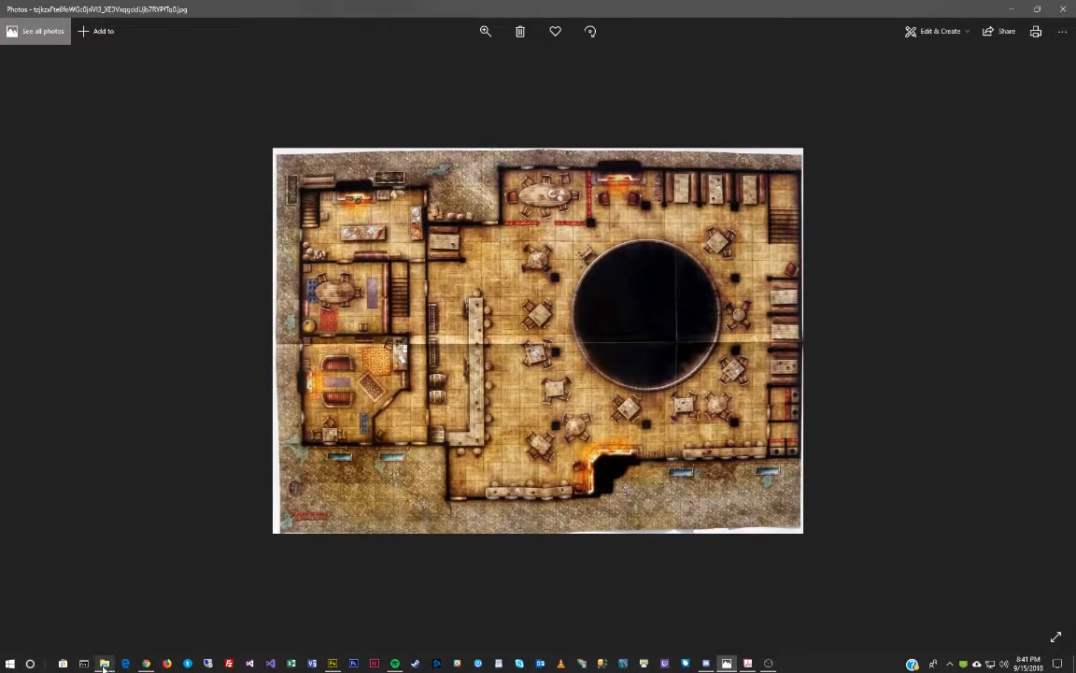
key("alt+Tab")
scroll(775, 217, "down", 15)
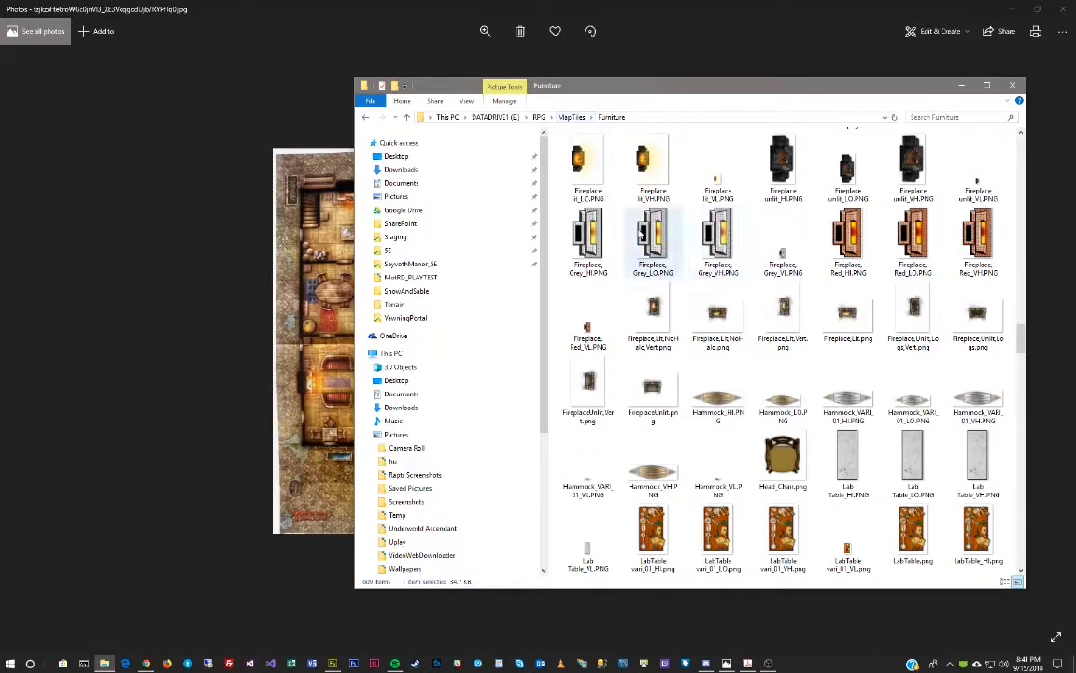
Go to MapTiles > Decoration and preview the Fireplace 2c_SHE tile.
left_click(570, 118)
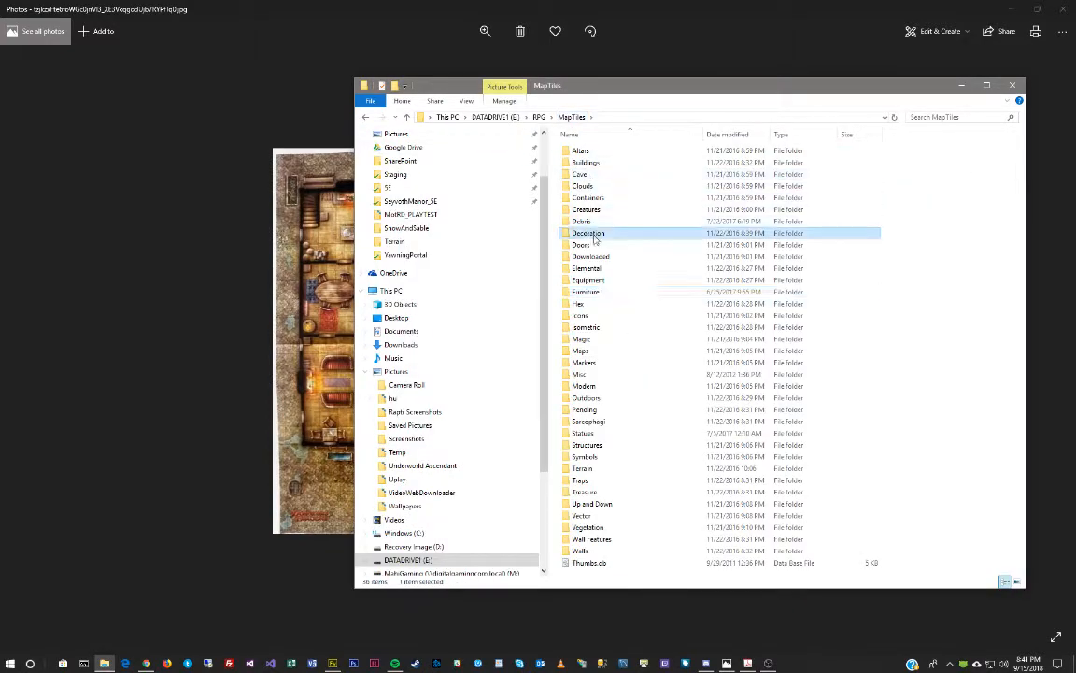
double_click(598, 213)
scroll(787, 304, "down", 15)
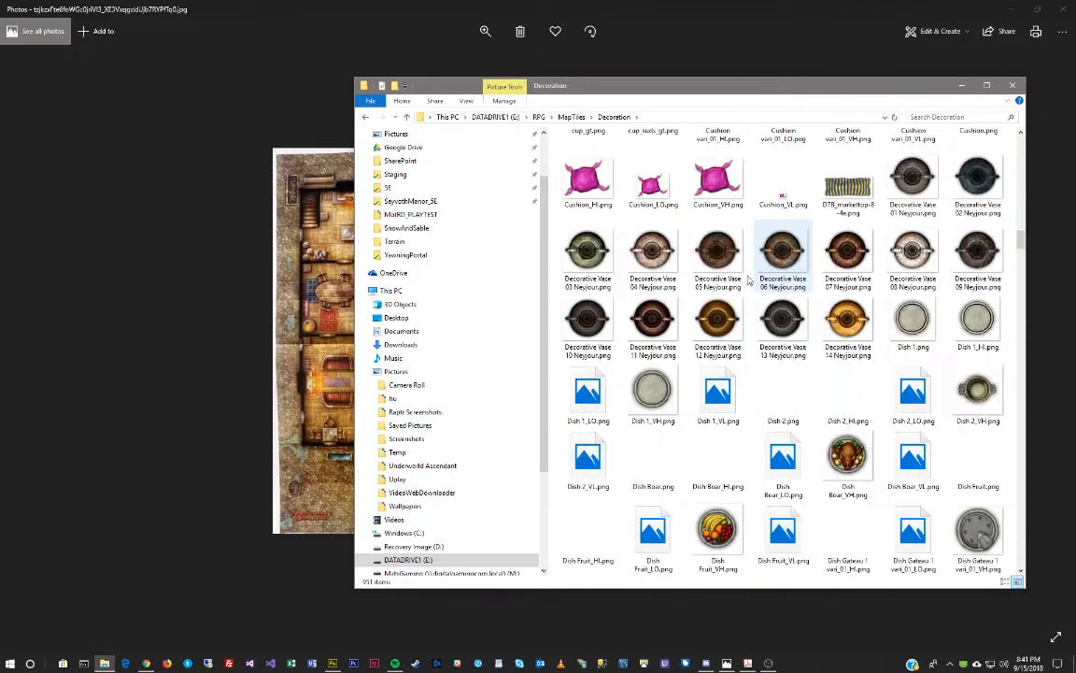
scroll(748, 278, "down", 10)
scroll(794, 308, "up", 4)
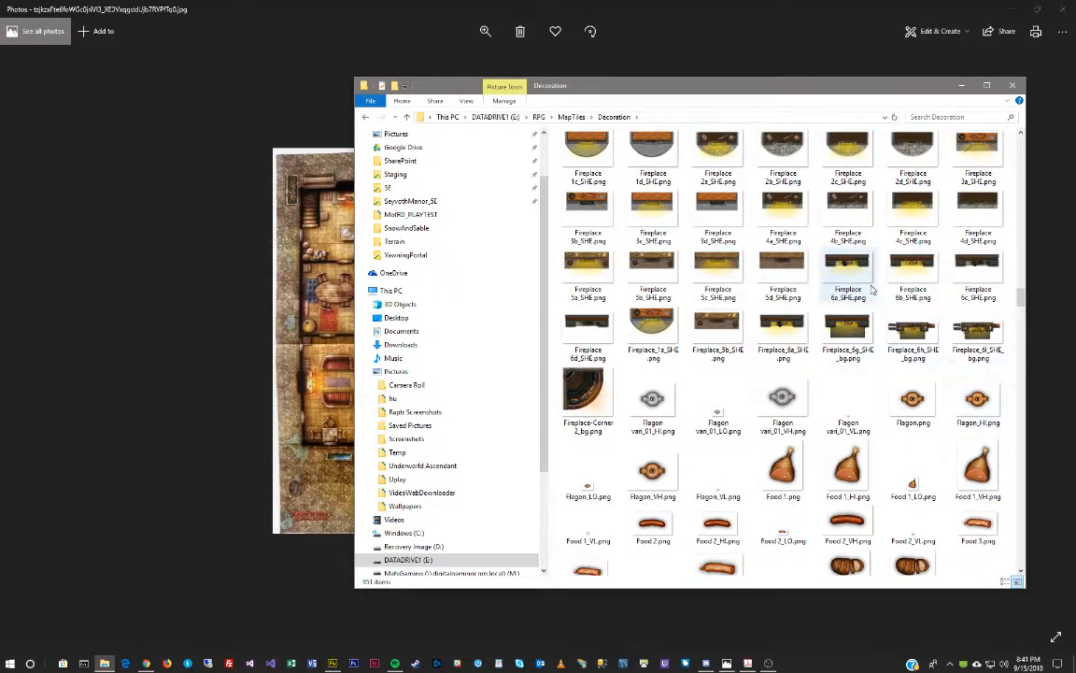
double_click(849, 147)
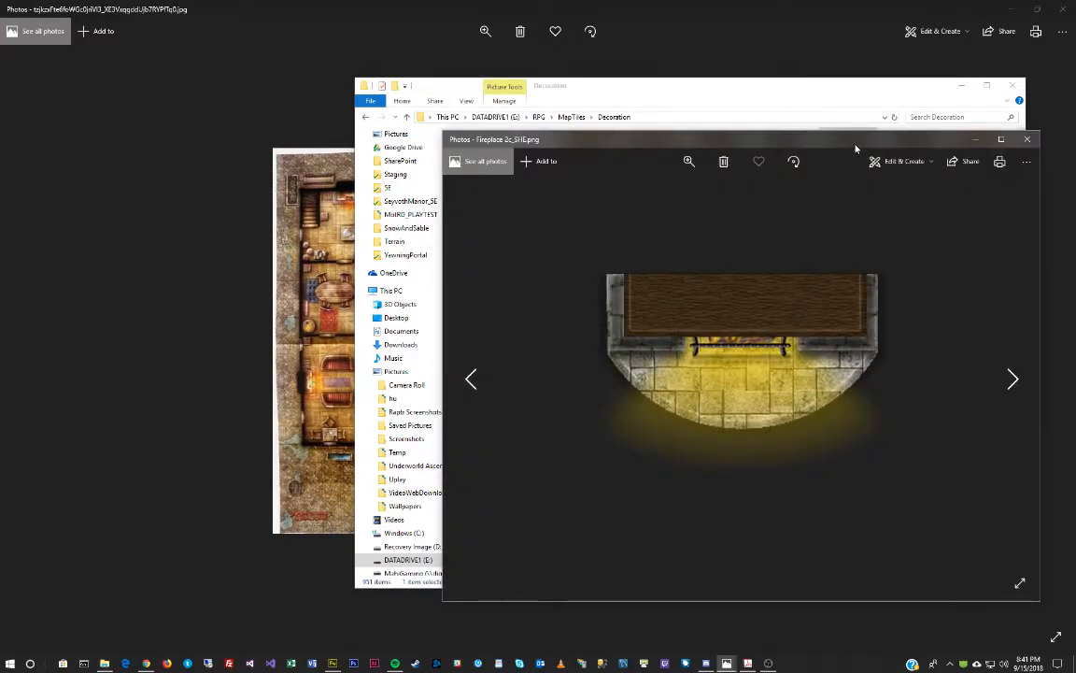
left_click(1027, 139)
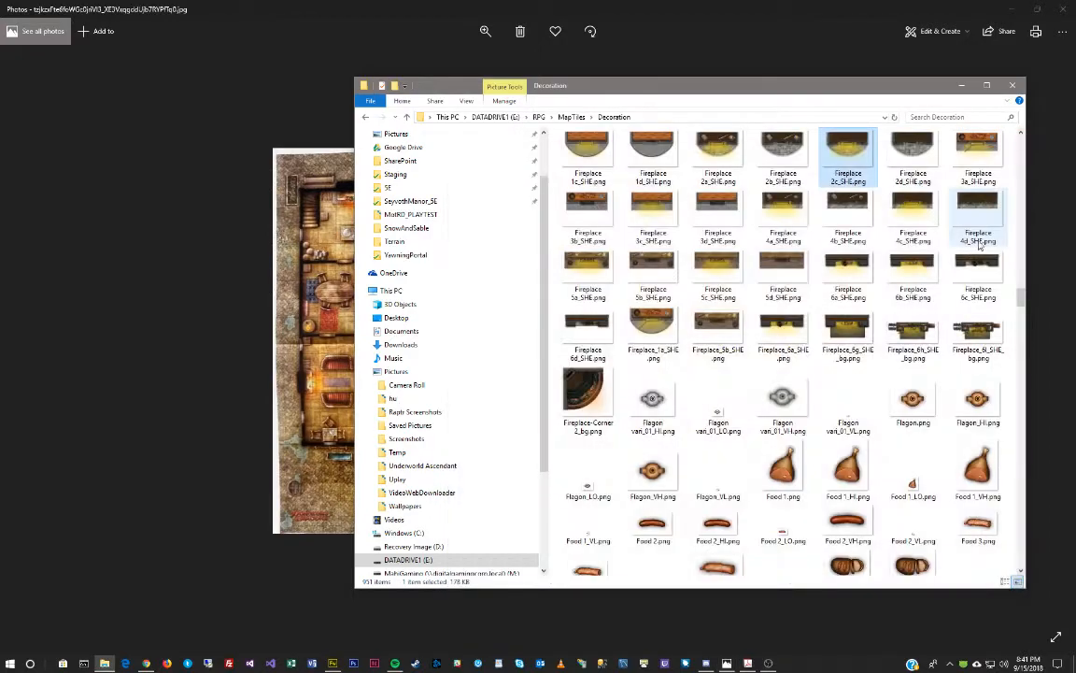
Preview the Fireplace 4a_SHE tile, then return to the MapTiles folder.
double_click(777, 202)
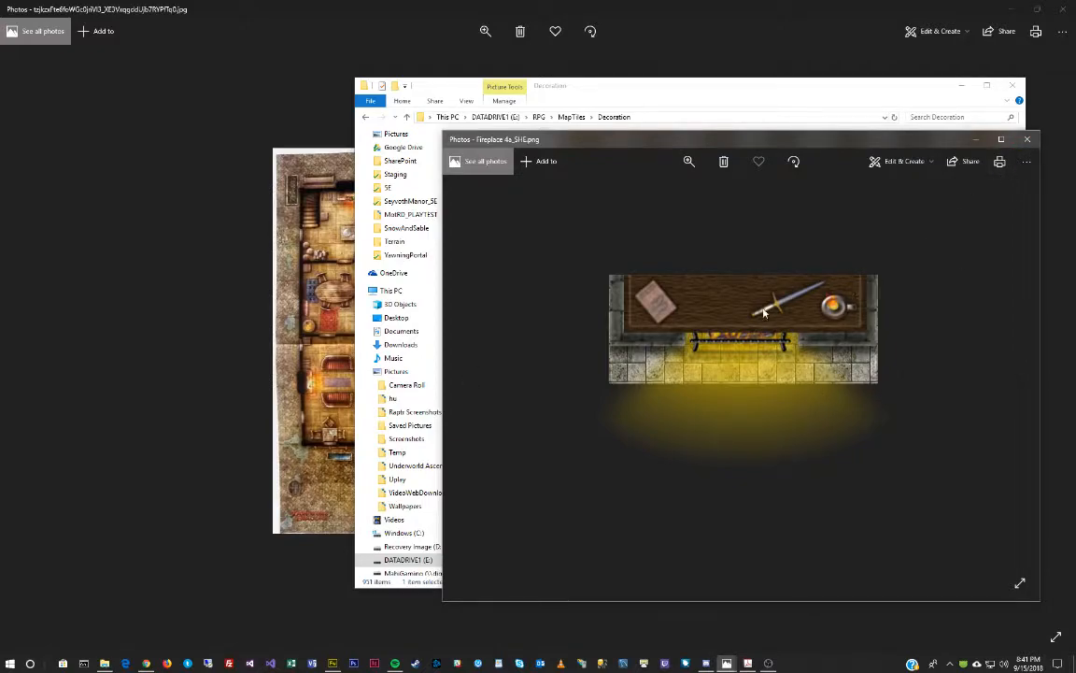
left_click(1028, 139)
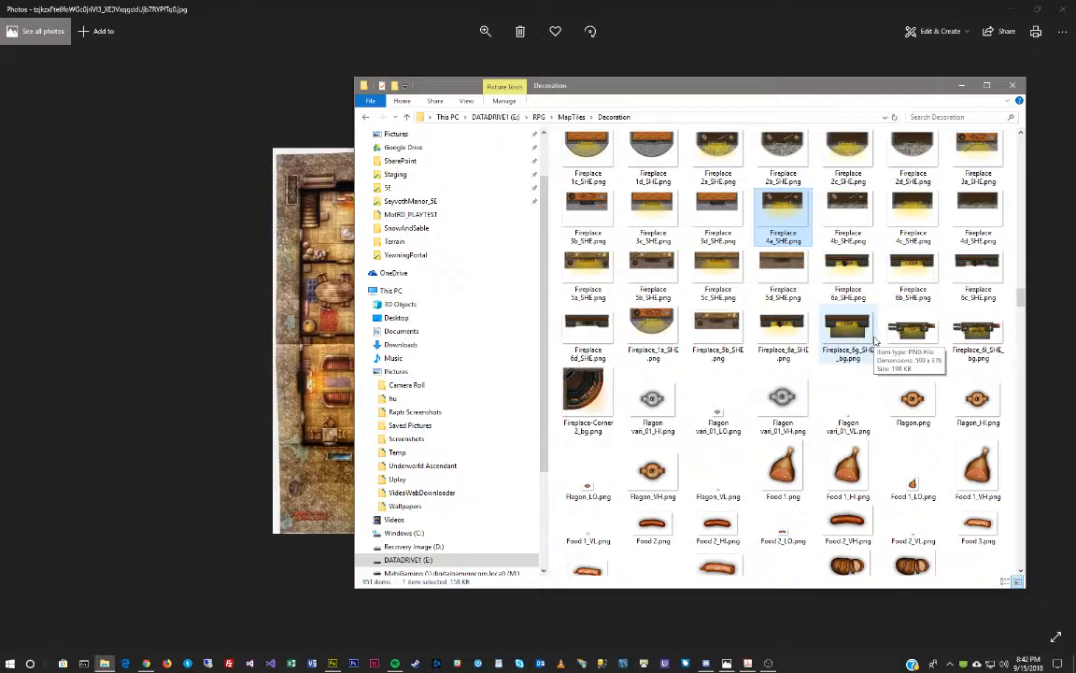
scroll(813, 332, "up", 15)
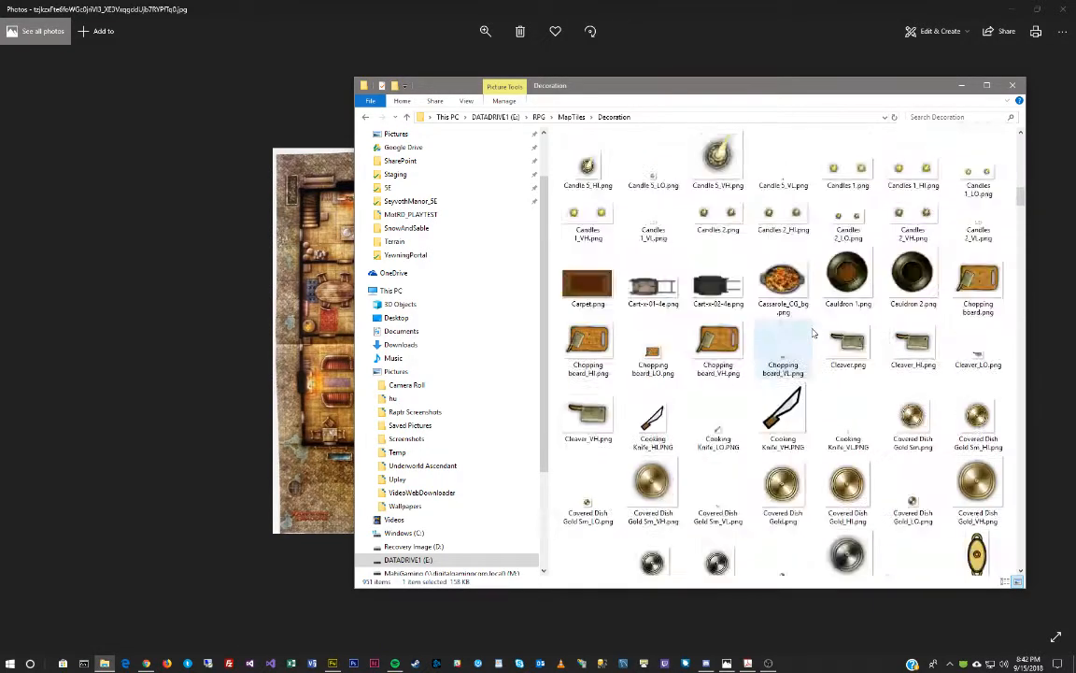
scroll(813, 332, "down", 5)
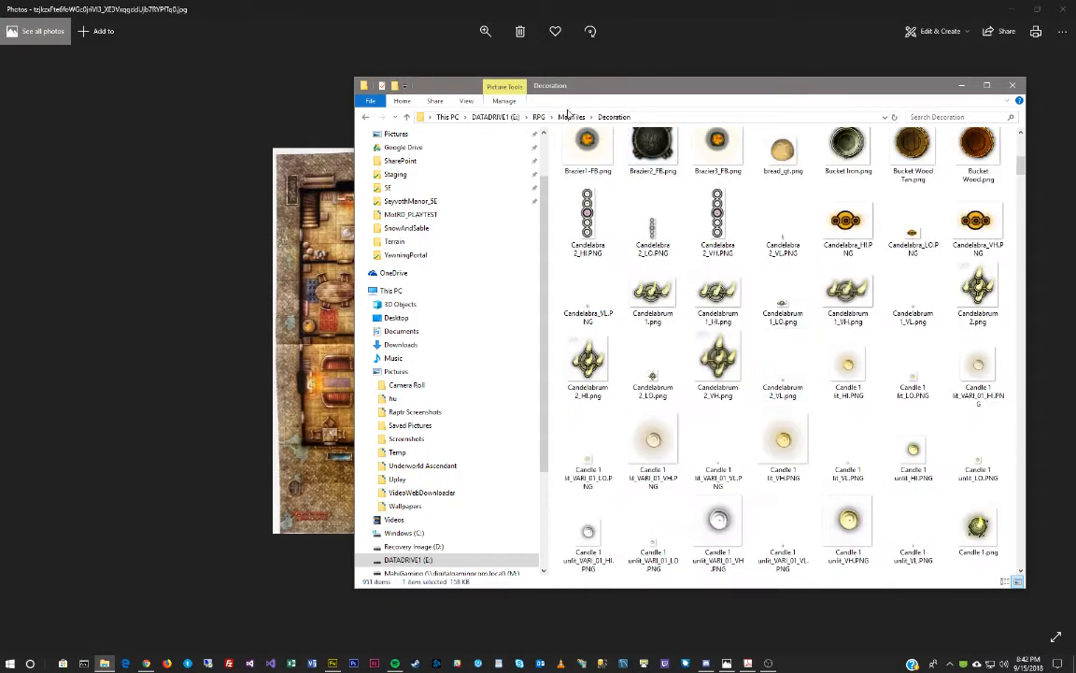
left_click(571, 116)
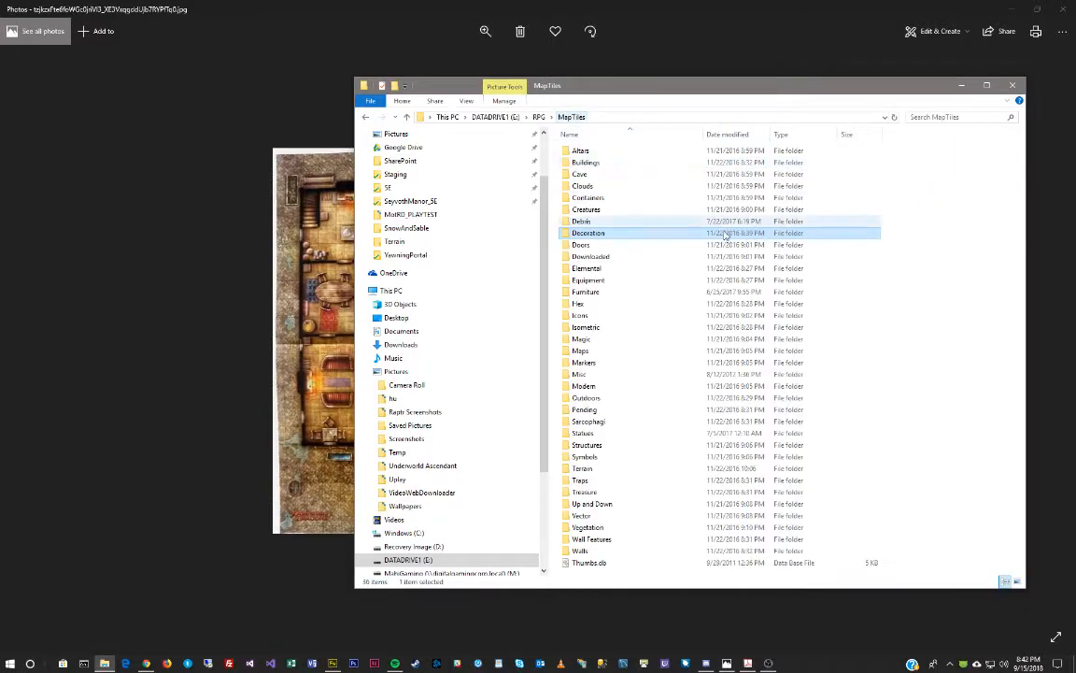
Open the Furniture tiles folder and position its window left of the reference map.
left_click(608, 293)
double_click(608, 292)
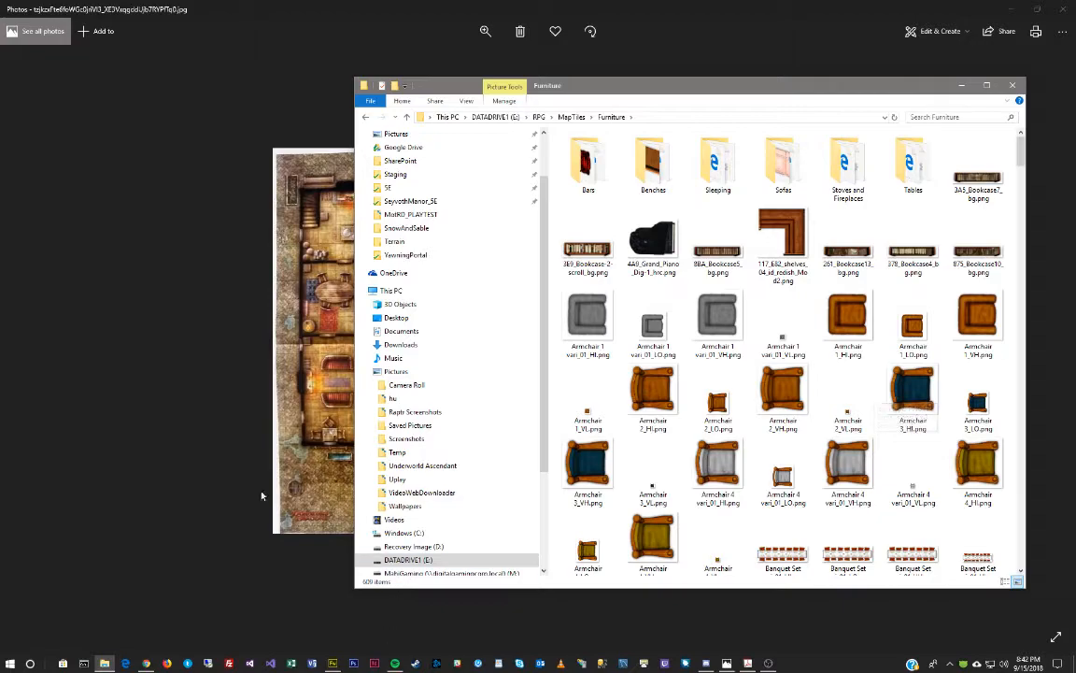
key("alt+Tab")
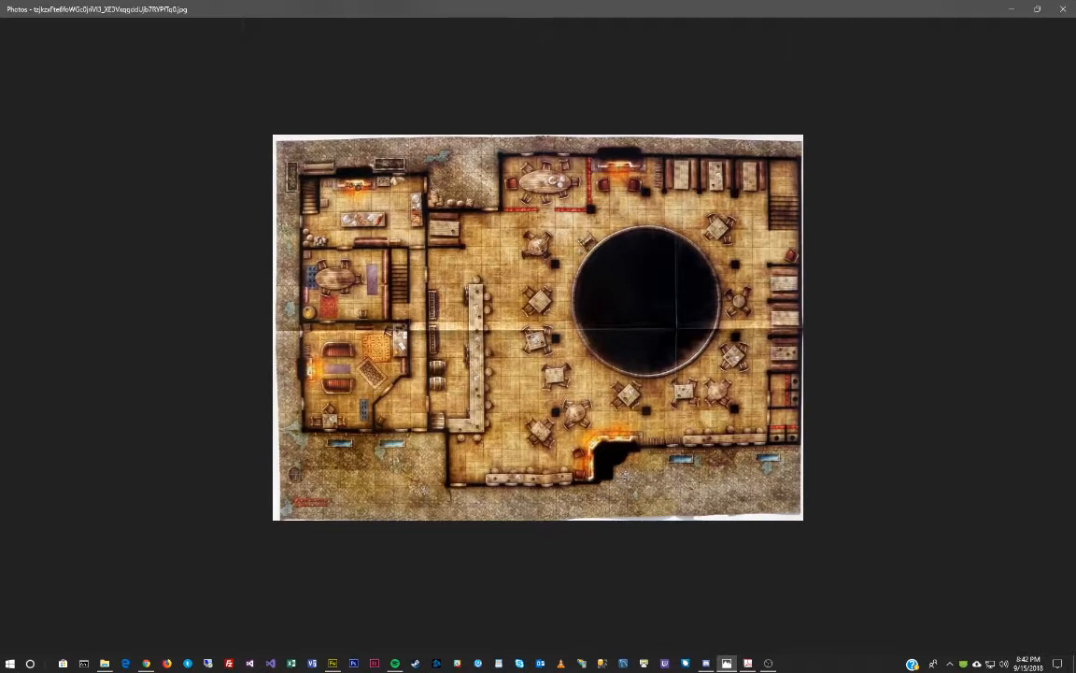
left_click(104, 663)
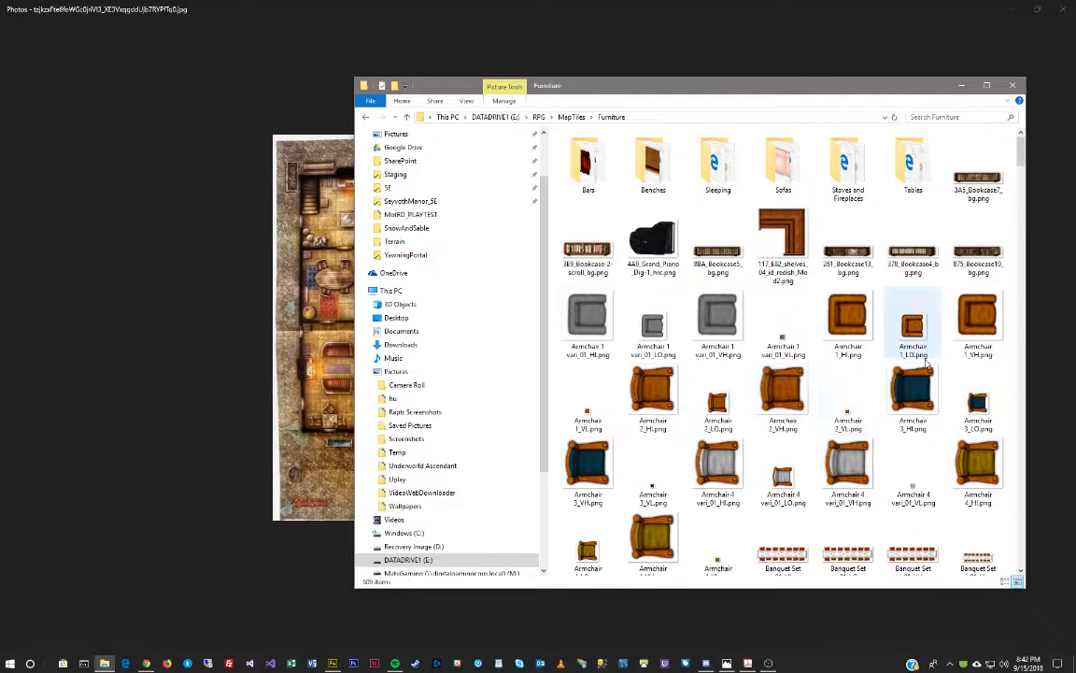
scroll(925, 369, "down", 1)
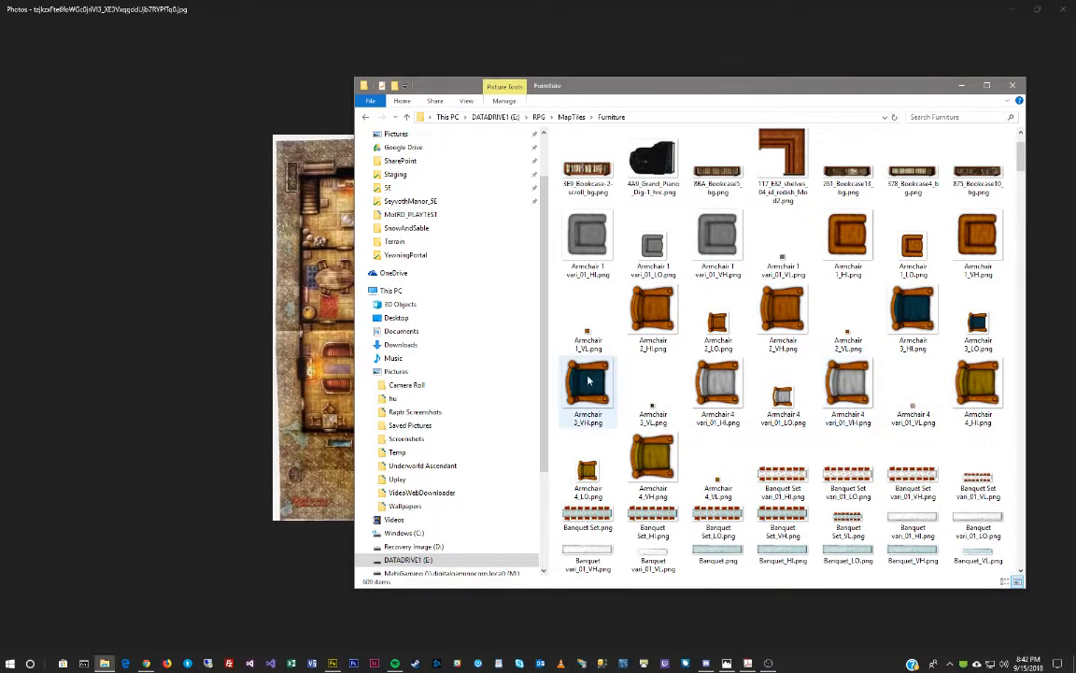
left_click_drag(790, 94, 503, 124)
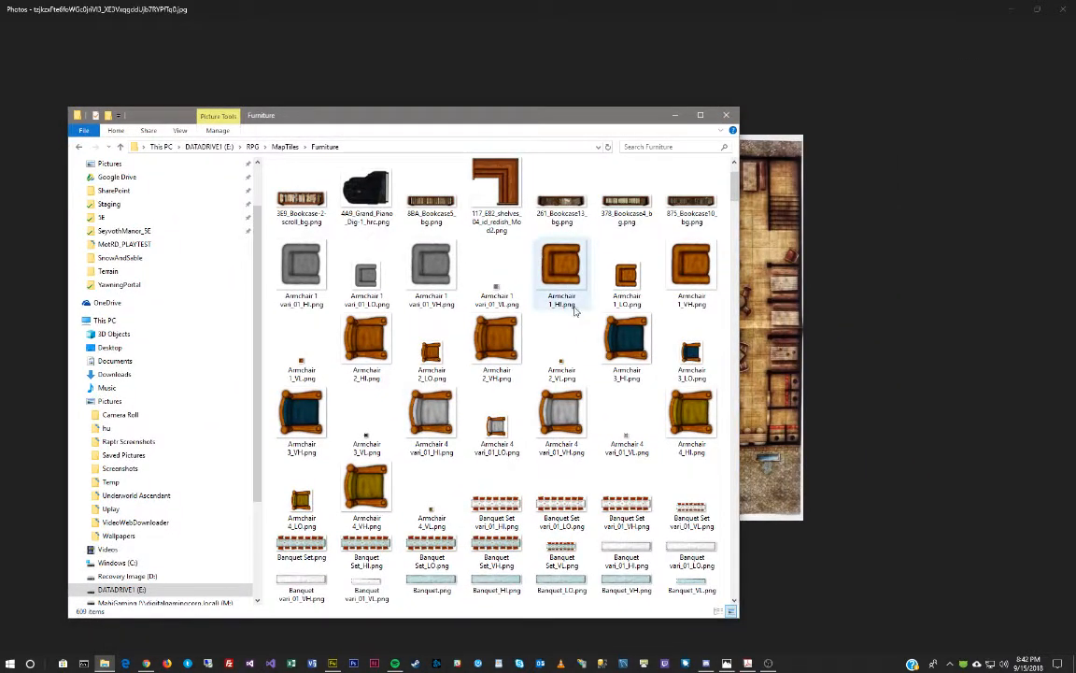
Pick the Armchair 2_HI.png image and shrink the reference photo window.
mouse_move(377, 349)
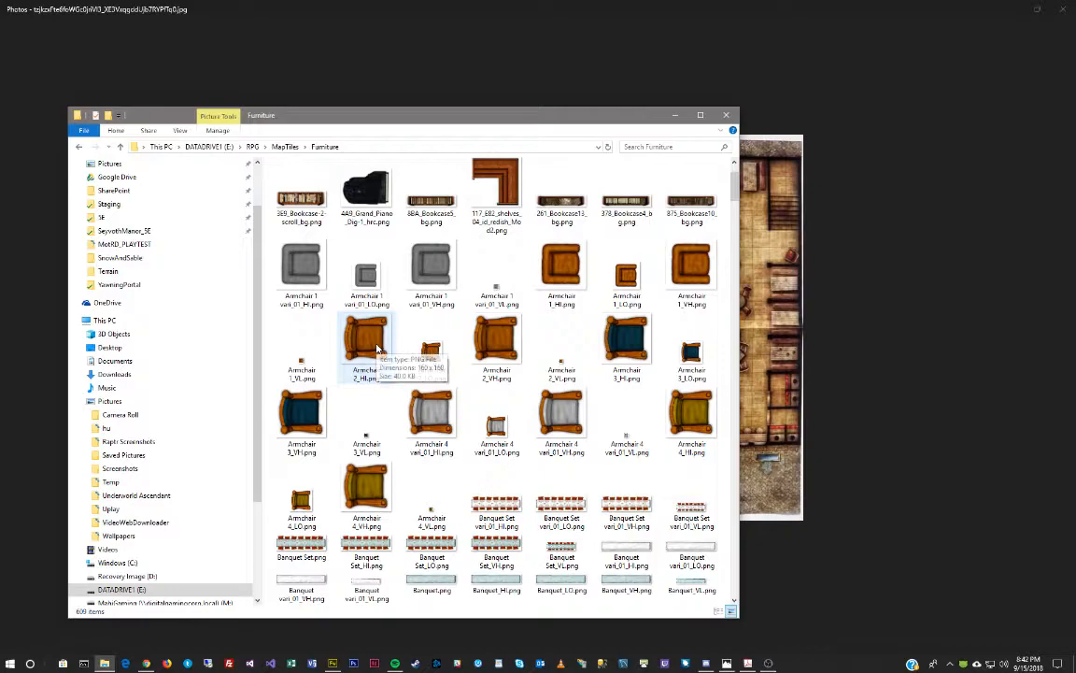
scroll(377, 349, "down", 10)
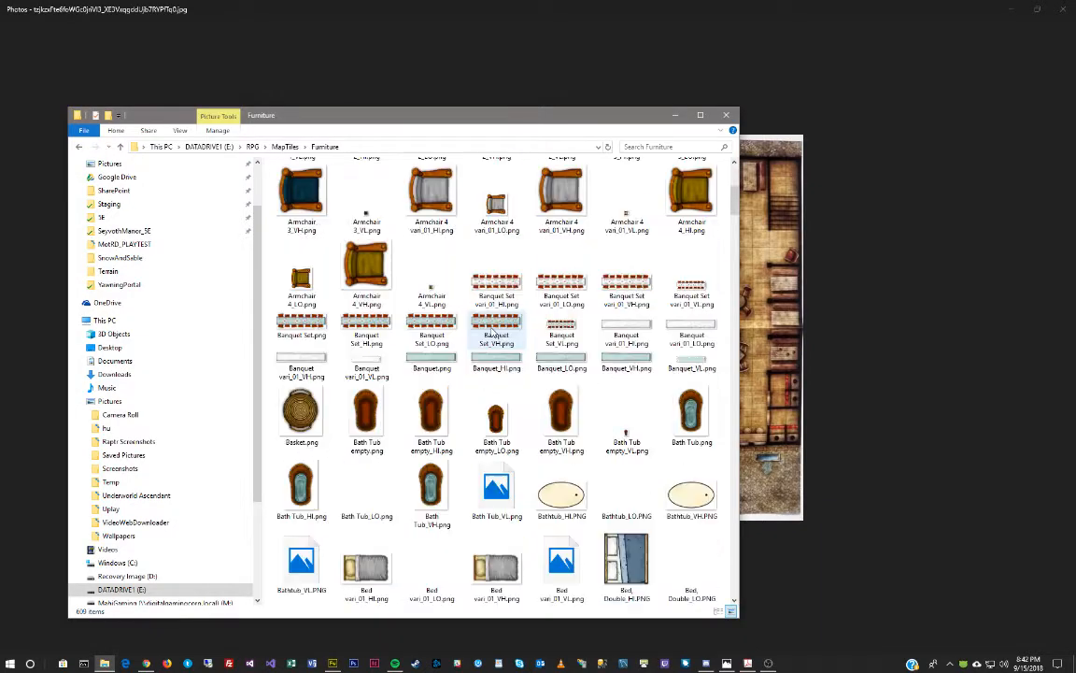
scroll(492, 335, "down", 3)
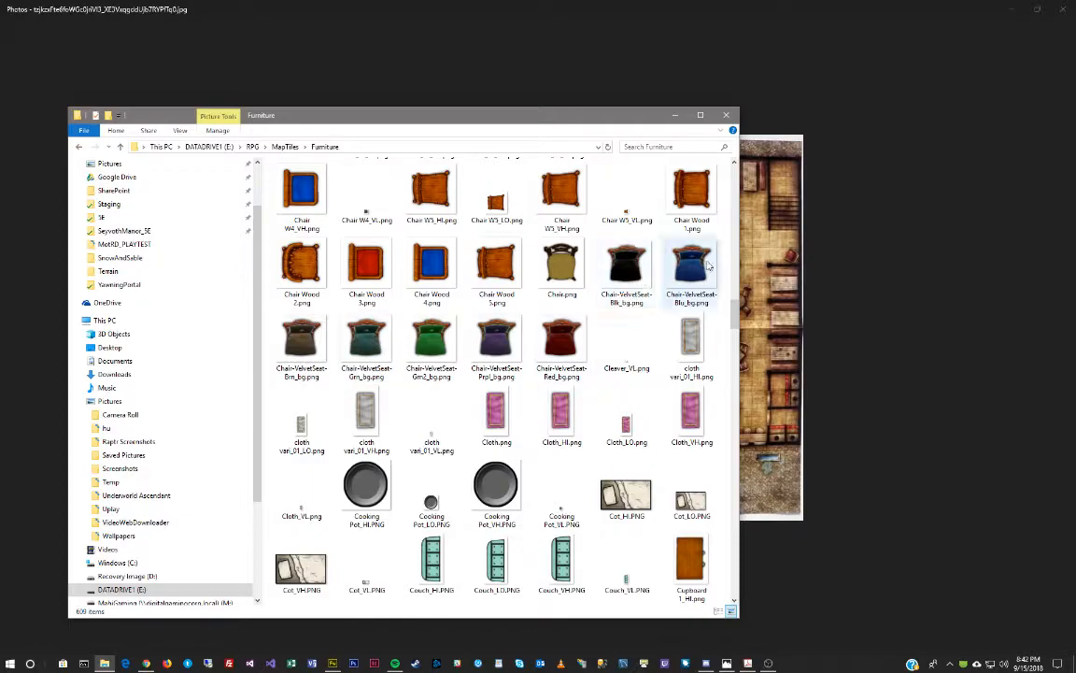
scroll(495, 281, "up", 8)
scroll(485, 367, "down", 5)
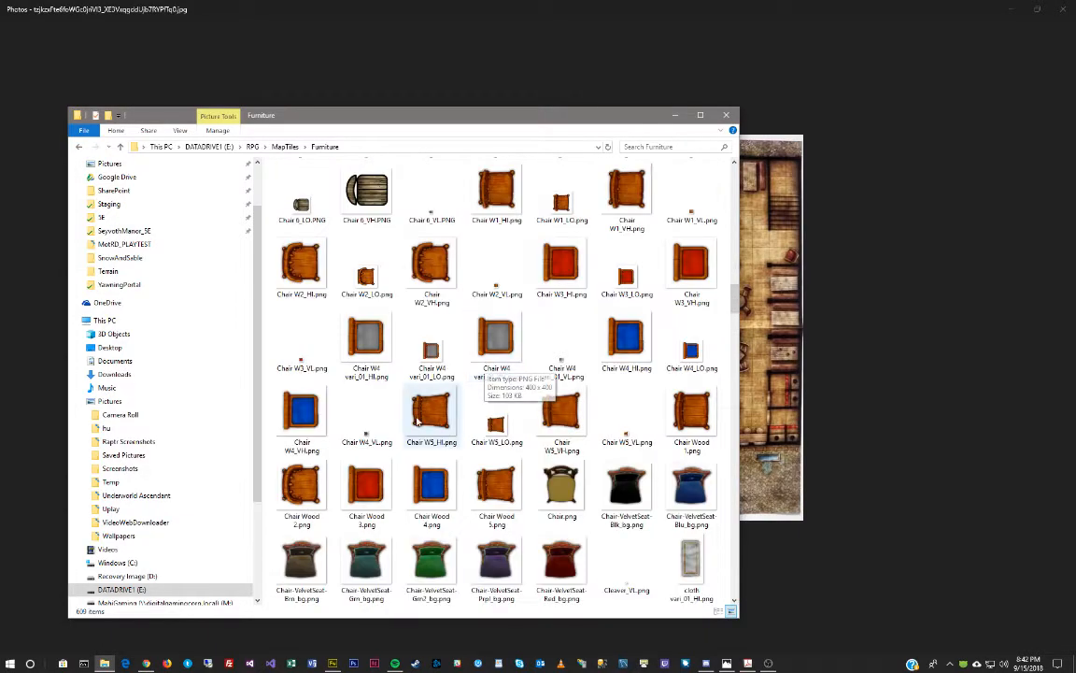
scroll(487, 365, "up", 10)
scroll(486, 378, "down", 12)
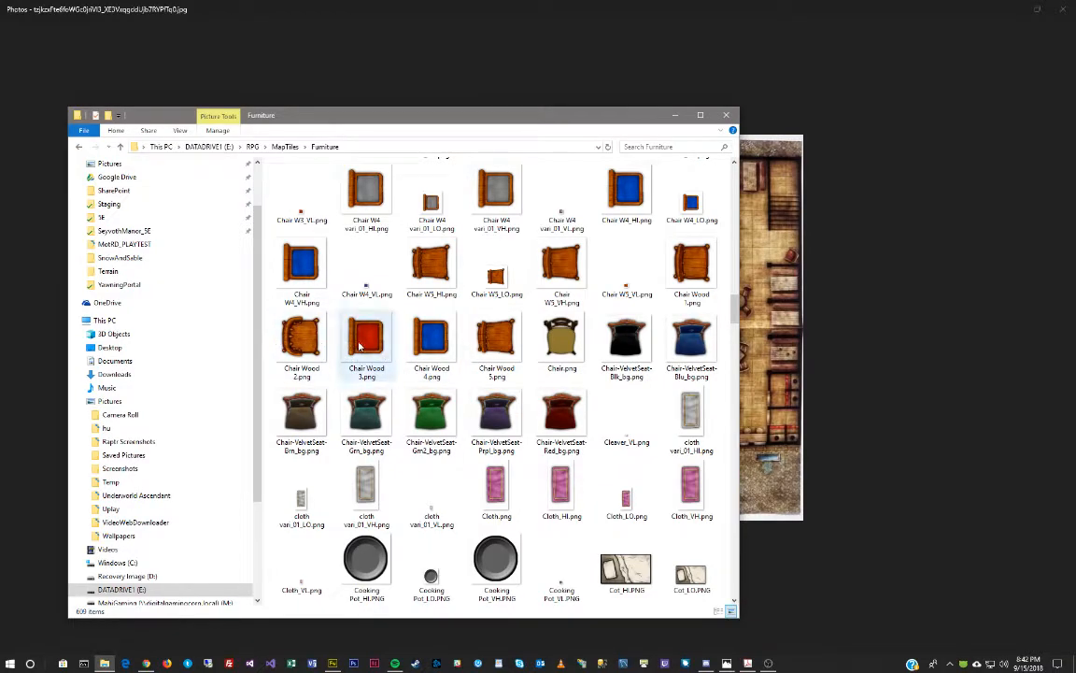
scroll(579, 359, "up", 8)
scroll(595, 359, "up", 5)
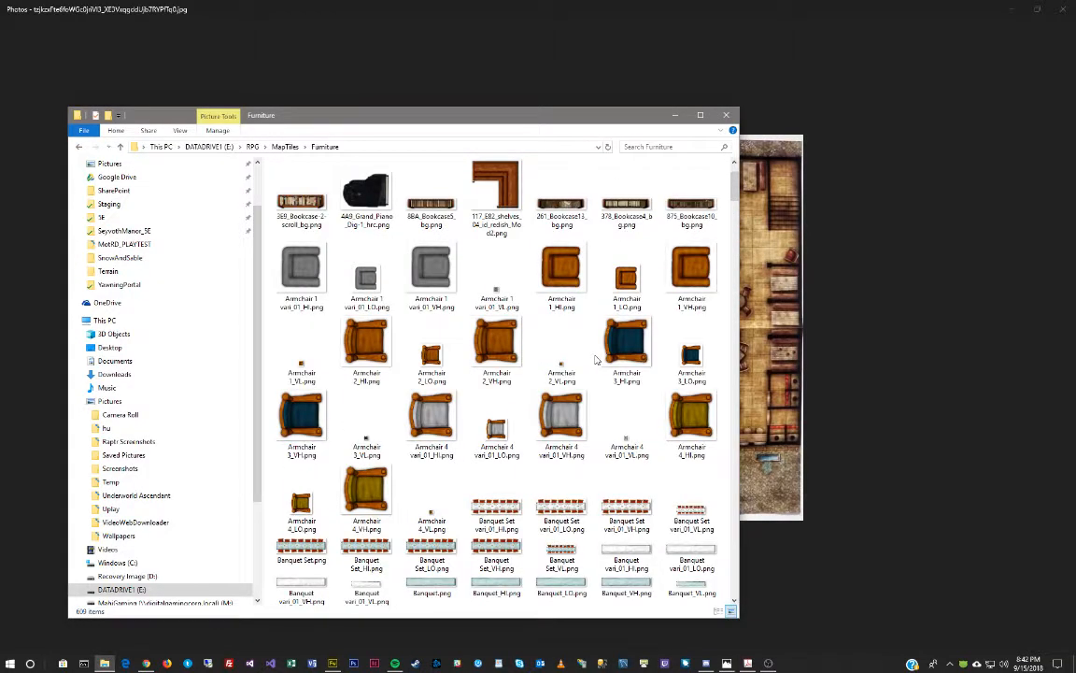
left_click(370, 347)
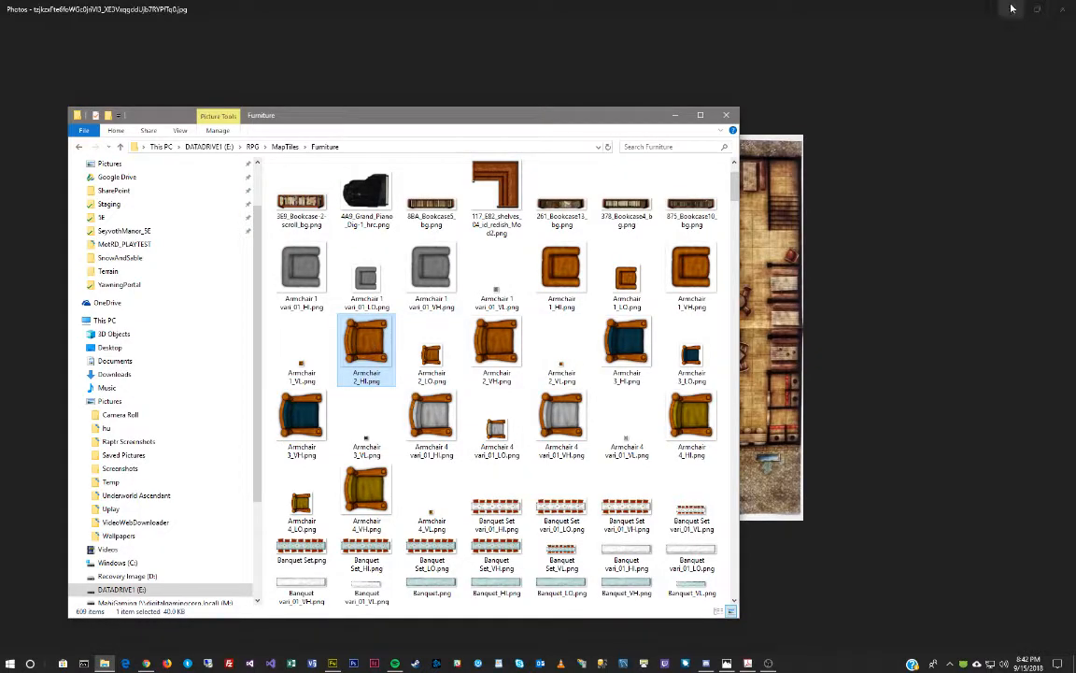
double_click(929, 14)
Drop Armchair 2_HI.png onto the Fireworks map and move it to the top-left corner.
left_click_drag(585, 119, 0, 101)
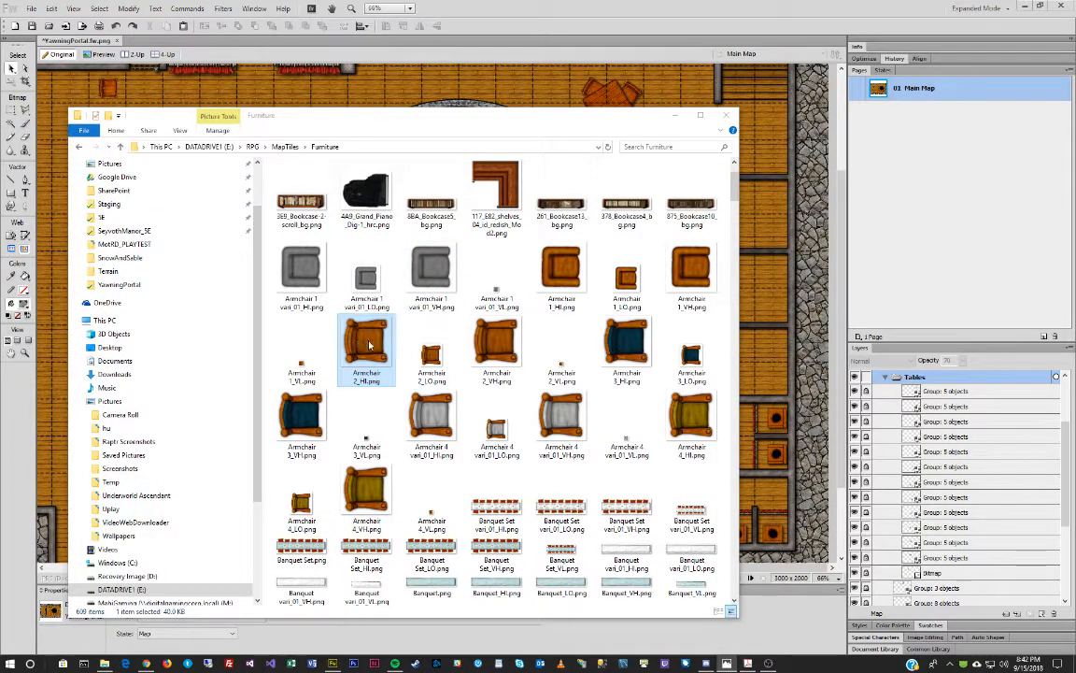
left_click(801, 342)
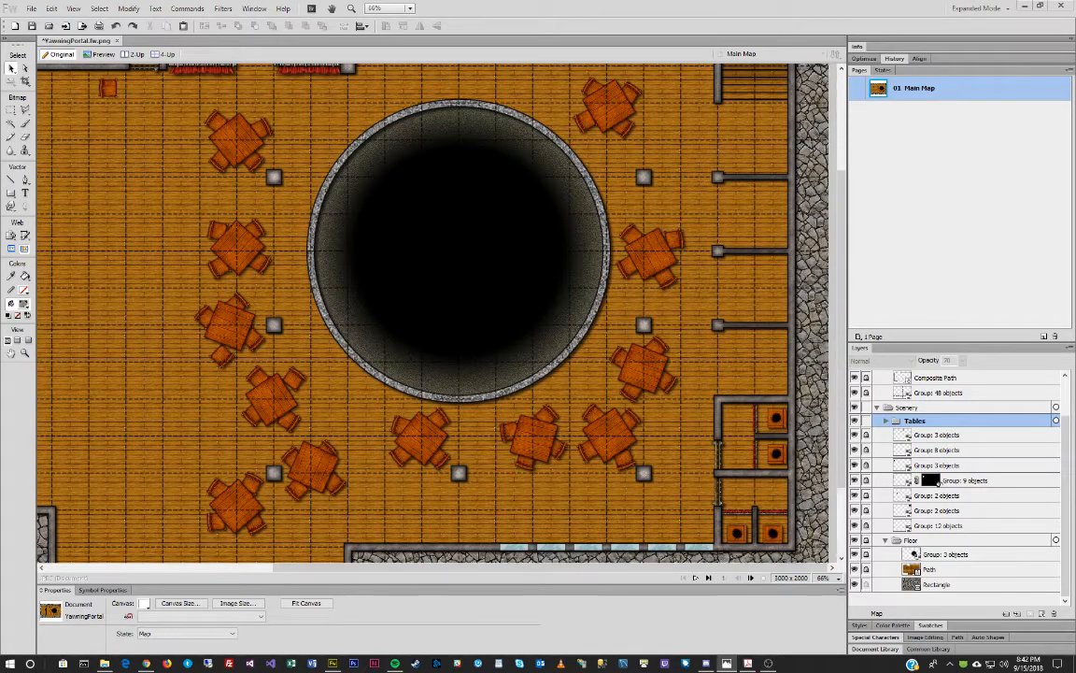
left_click(104, 662)
left_click_drag(365, 342, 386, 74)
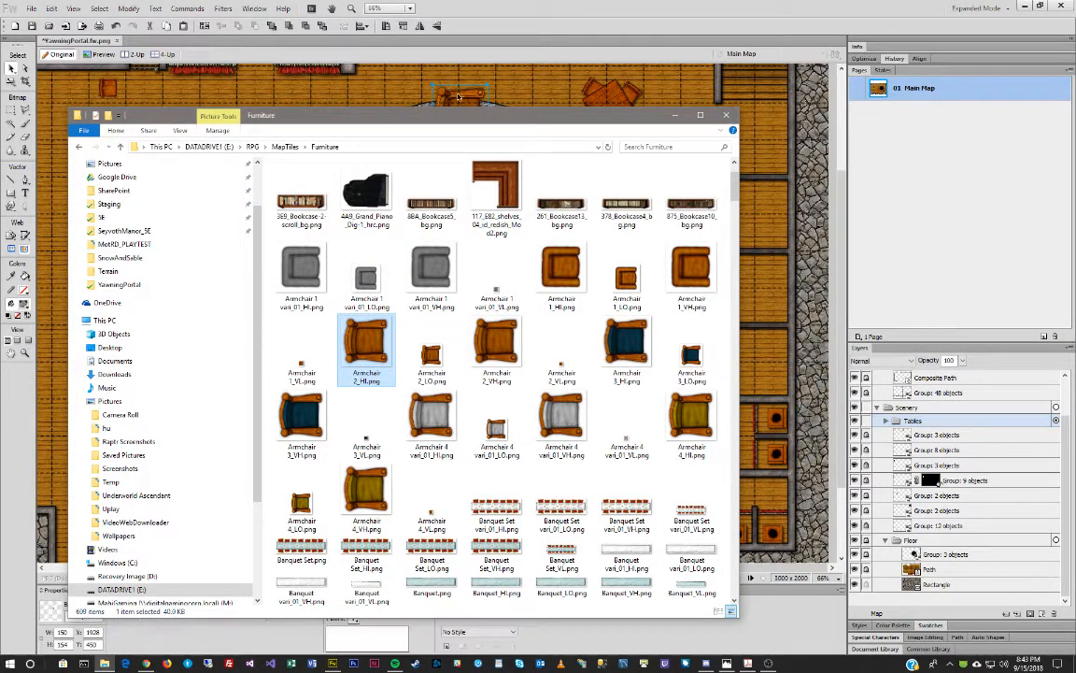
left_click(464, 99)
left_click_drag(453, 104, 141, 92)
Try resizing the armchair, undo it, and move the reference photo aside.
left_click_drag(174, 133, 142, 97)
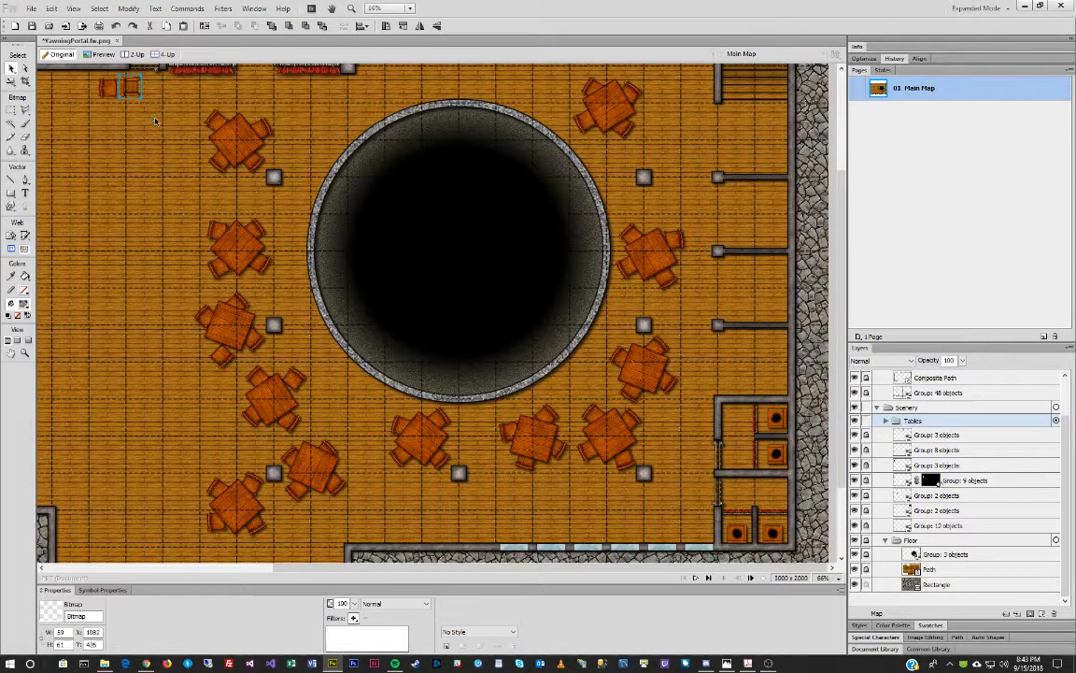
key("ctrl+z")
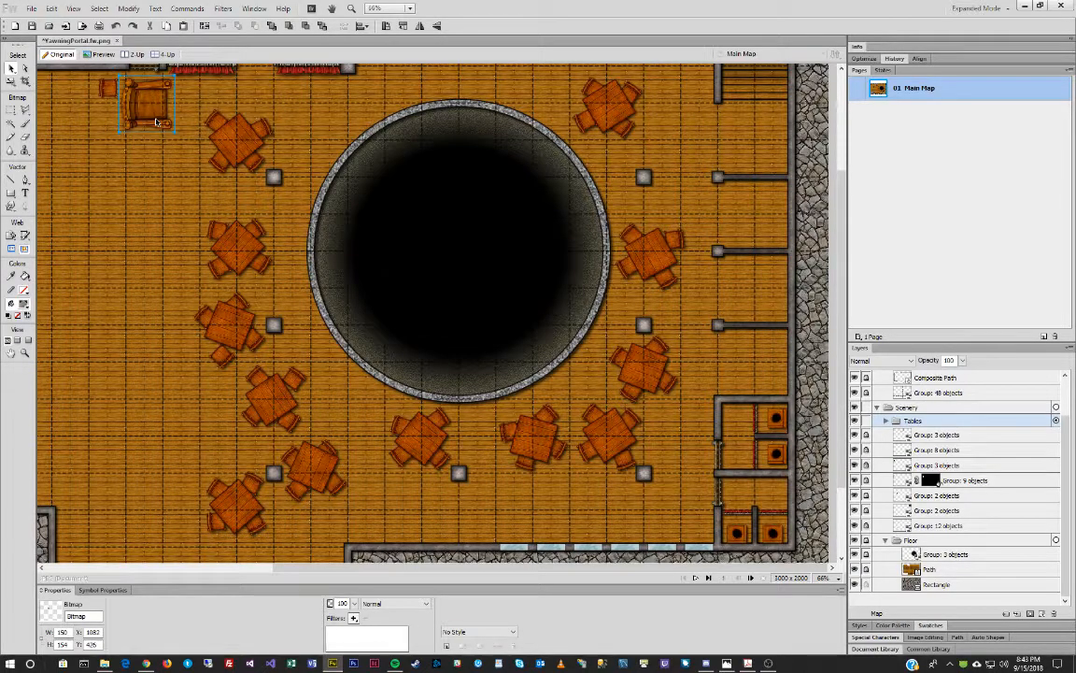
left_click_drag(0, 148, 262, 168)
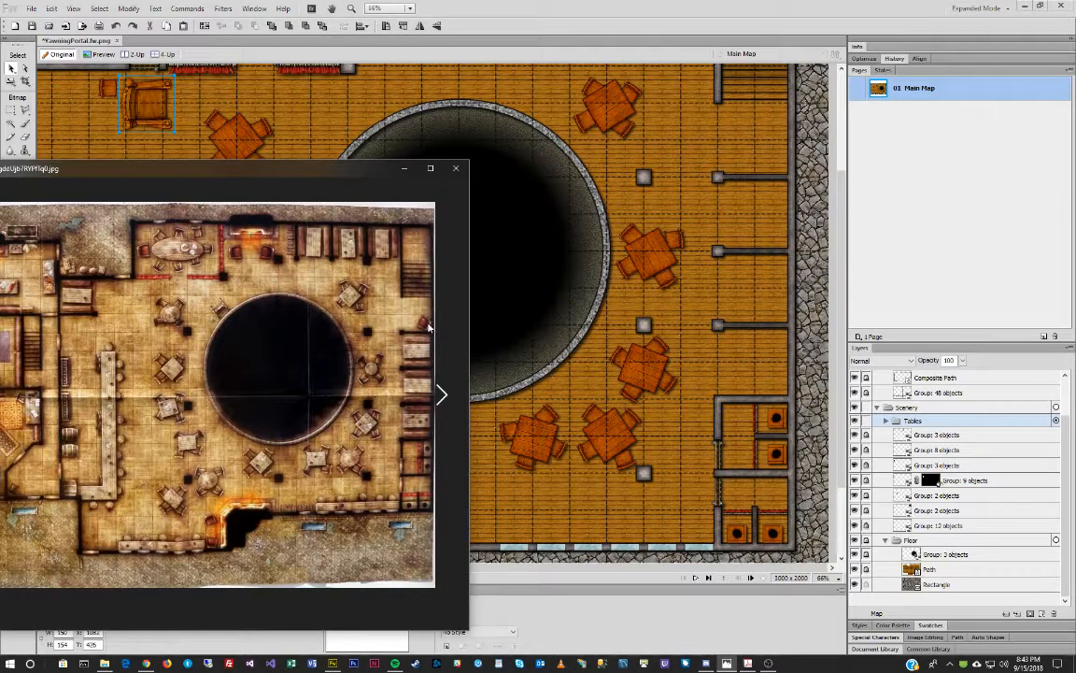
left_click_drag(367, 173, 0, 173)
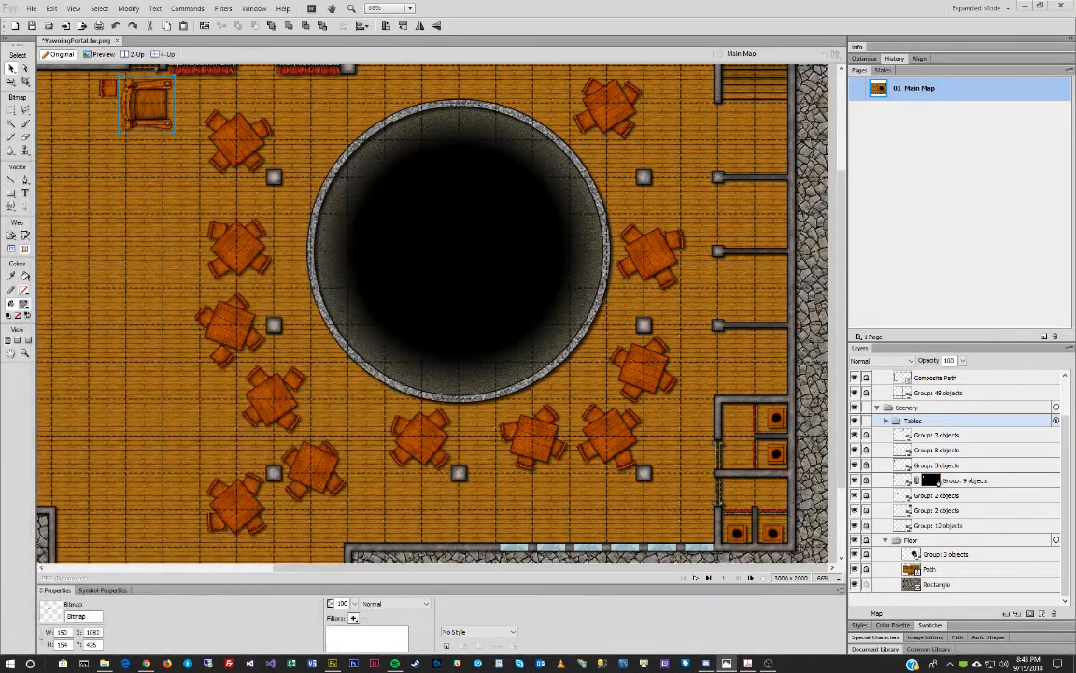
Place the armchair in the upper-left room, with copies in the upper room and against the right wall.
left_click_drag(166, 108, 142, 156)
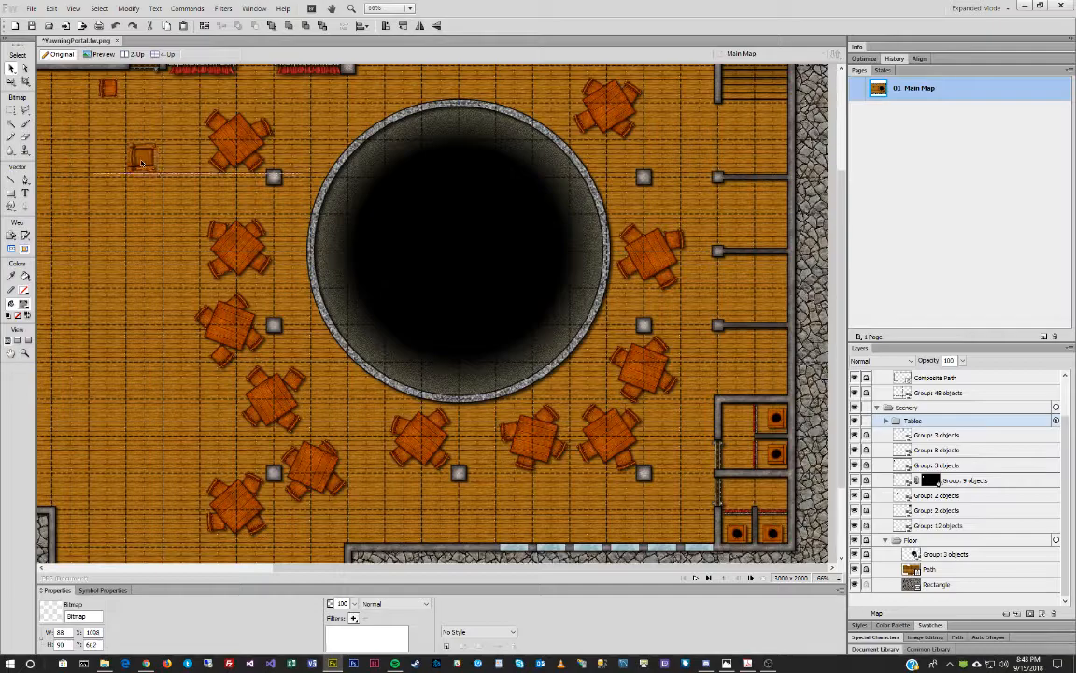
scroll(349, 172, "up", 5)
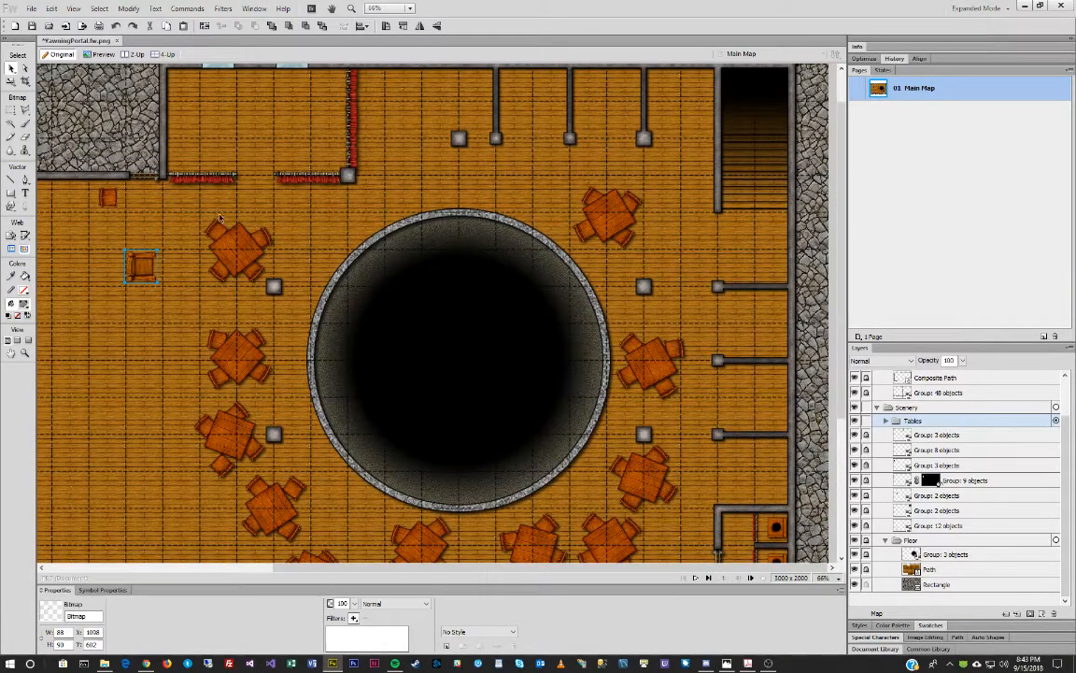
left_click_drag(130, 273, 182, 128)
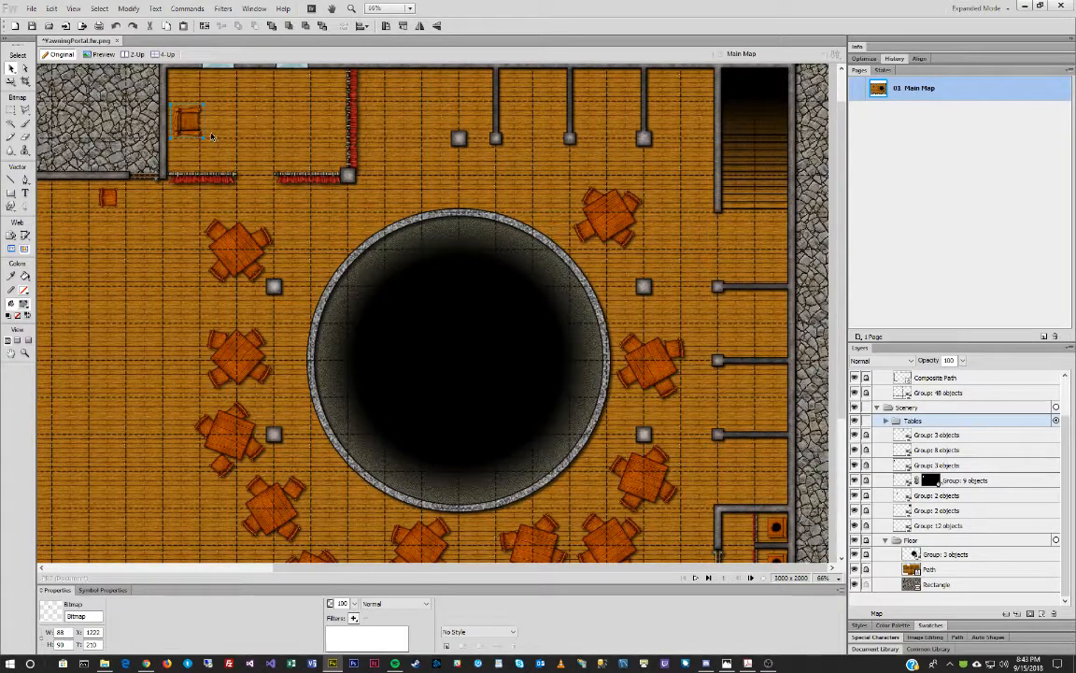
left_click_drag(192, 116, 380, 138)
left_click(190, 123)
left_click_drag(191, 121, 436, 138)
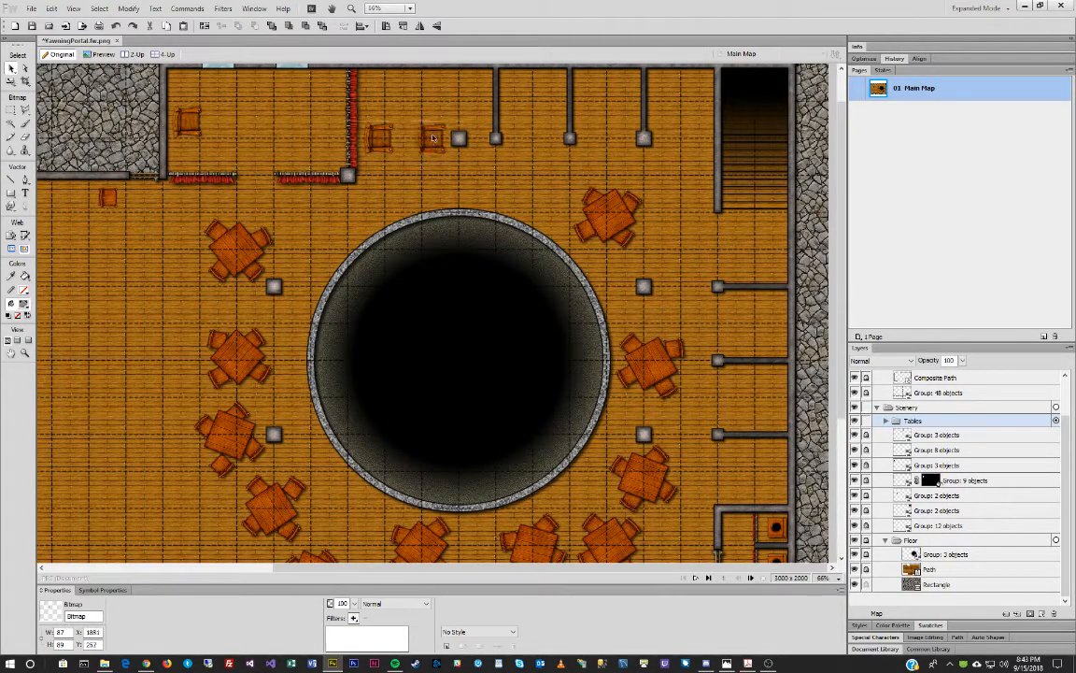
left_click(194, 131)
left_click_drag(195, 130, 776, 269)
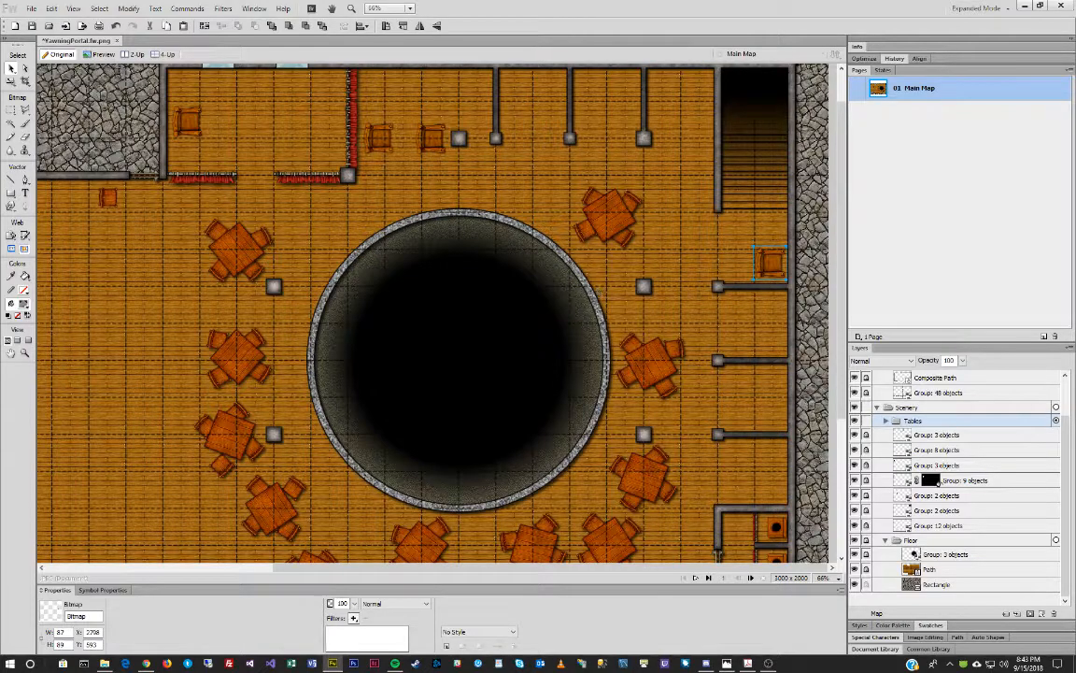
Paste two more armchairs, one above the other, beside the lower-left wall.
scroll(186, 372, "down", 5)
key("ctrl+v")
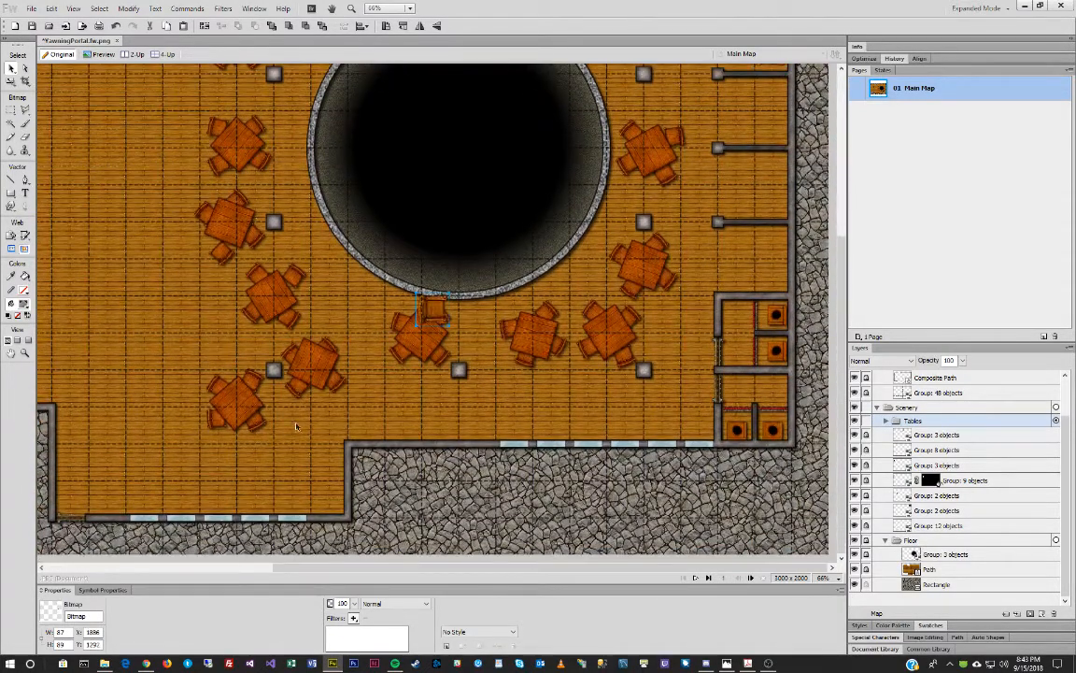
left_click_drag(417, 317, 328, 493)
key("ctrl+v")
left_click_drag(441, 311, 332, 453)
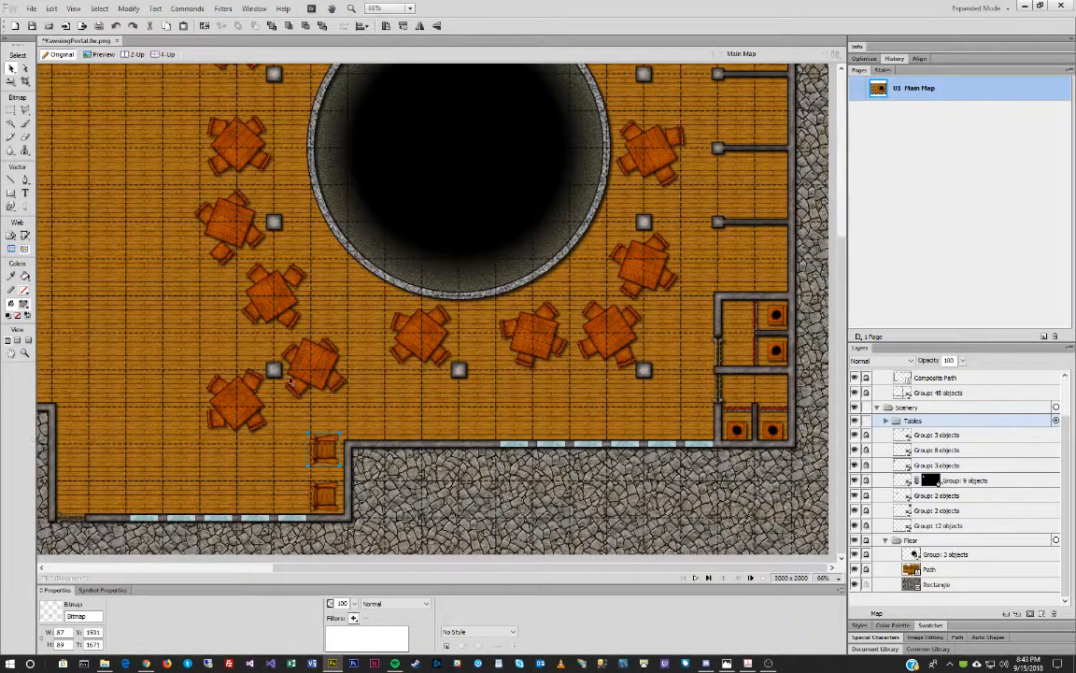
Angle the upper-room chairs (one counter-clockwise, one about 30° clockwise) and the right-wall chair.
scroll(290, 381, "up", 4)
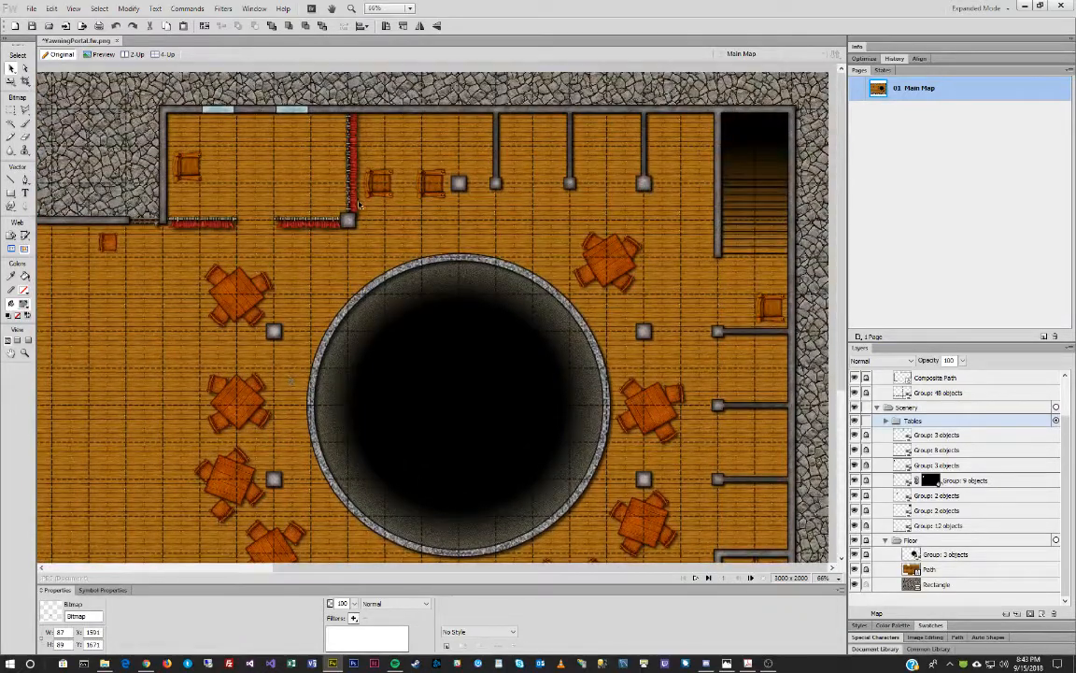
left_click_drag(379, 180, 365, 137)
key("q")
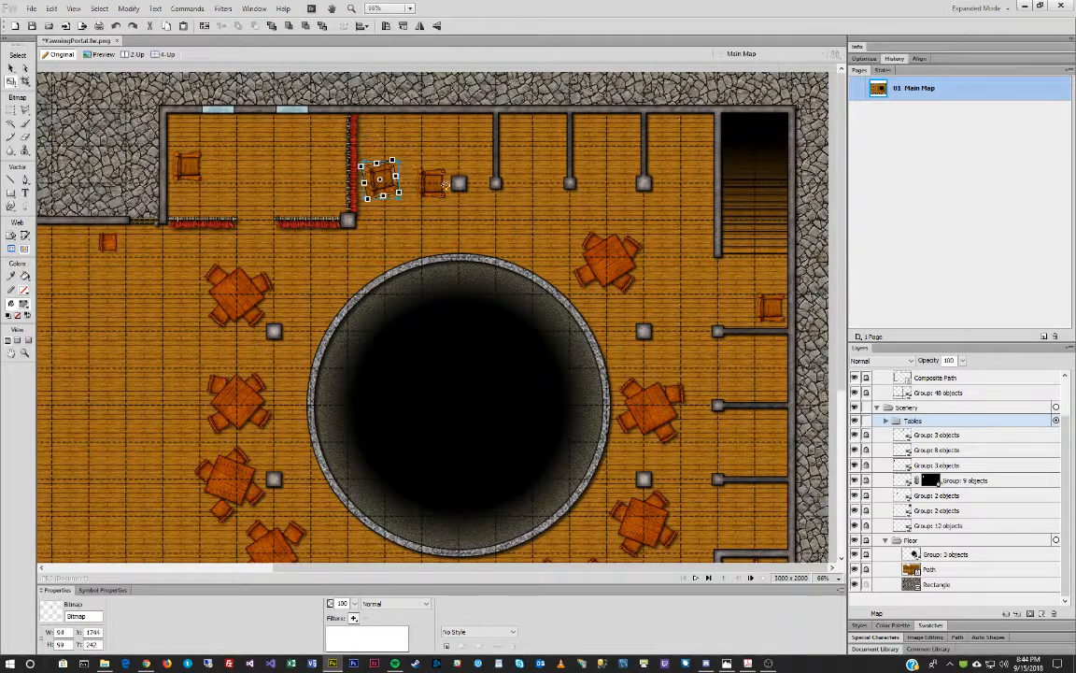
key("v")
left_click_drag(432, 184, 436, 179)
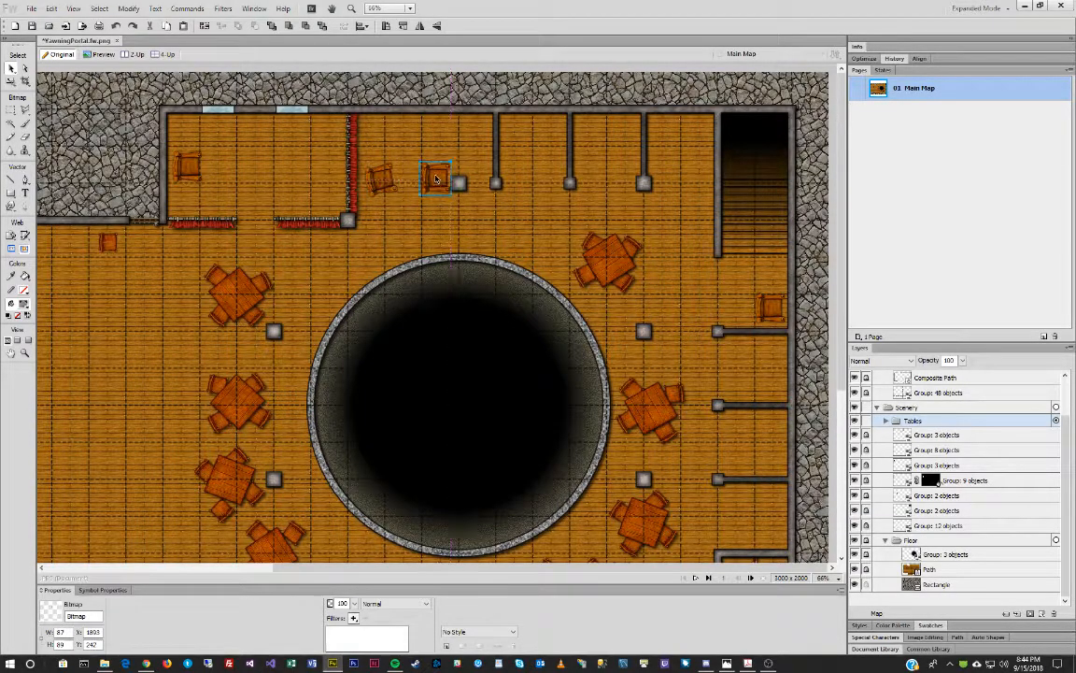
key("q")
left_click_drag(437, 142, 460, 142)
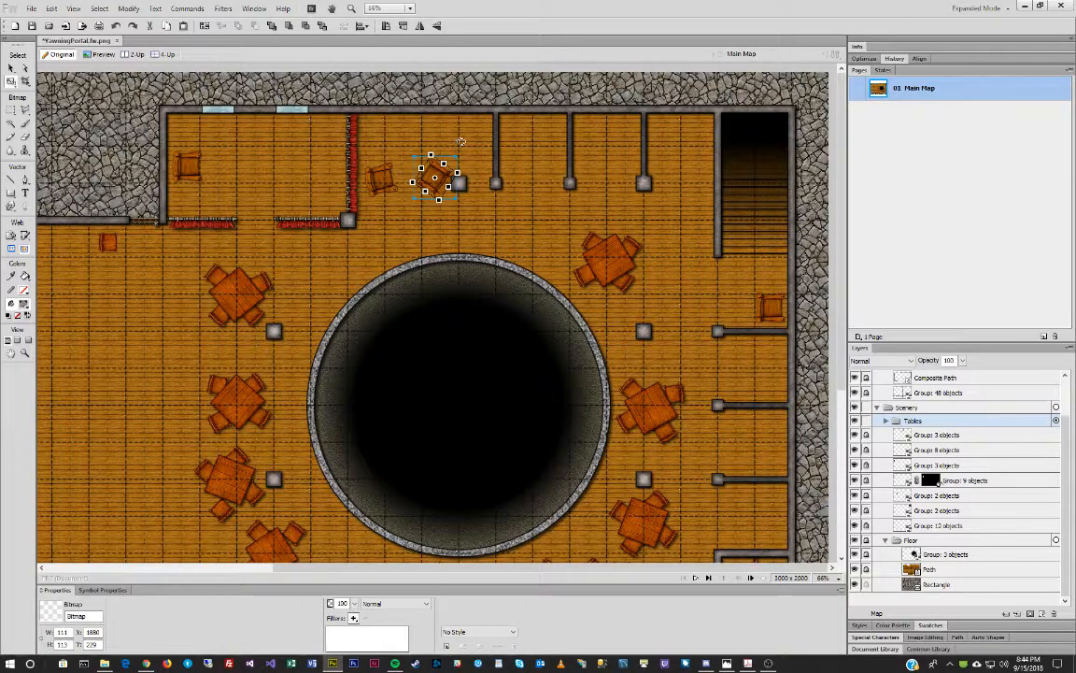
key("v")
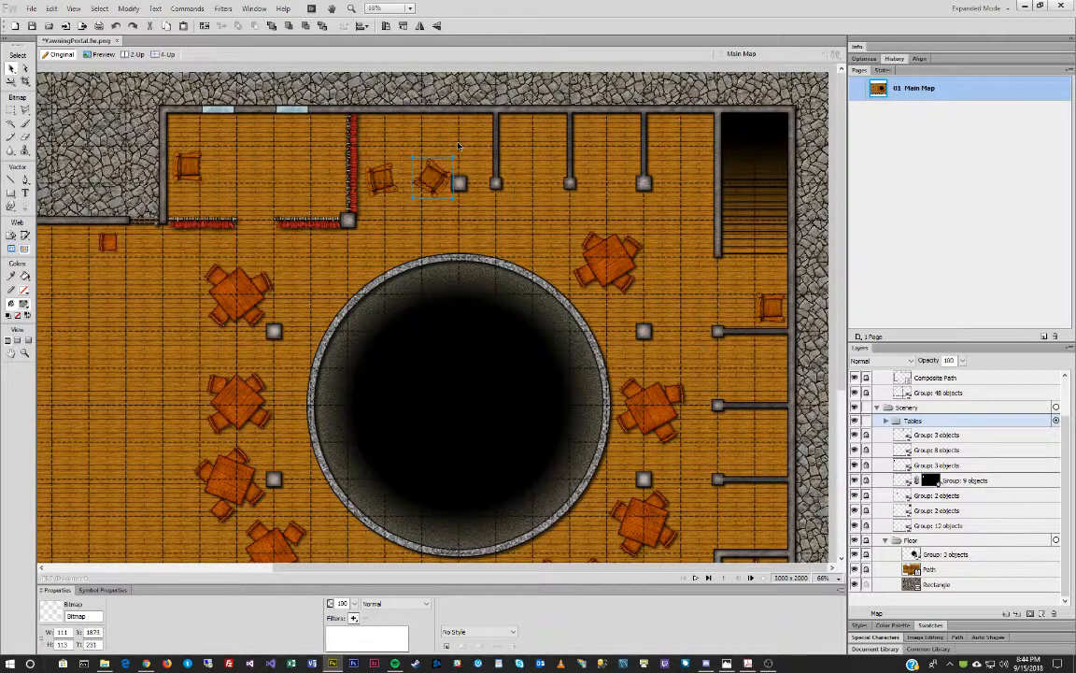
left_click(781, 306)
left_click_drag(779, 266, 712, 348)
key("v")
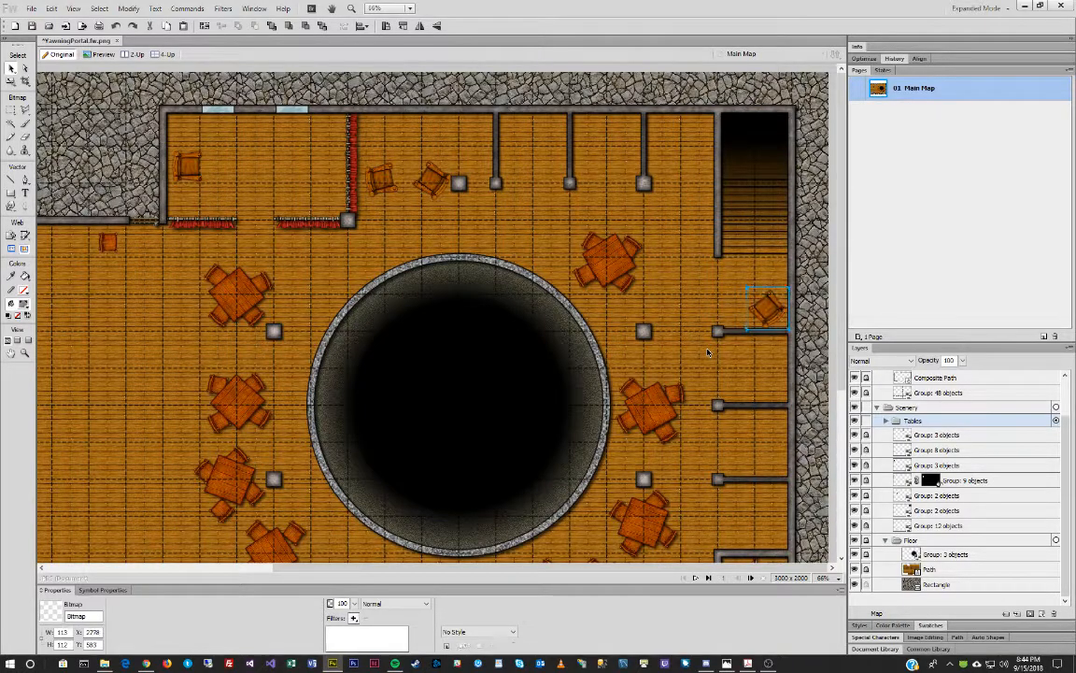
Rotate the lower wall chair 90° plus about 12°, and tilt the chair above it clockwise.
scroll(621, 323, "down", 1)
scroll(622, 322, "down", 5)
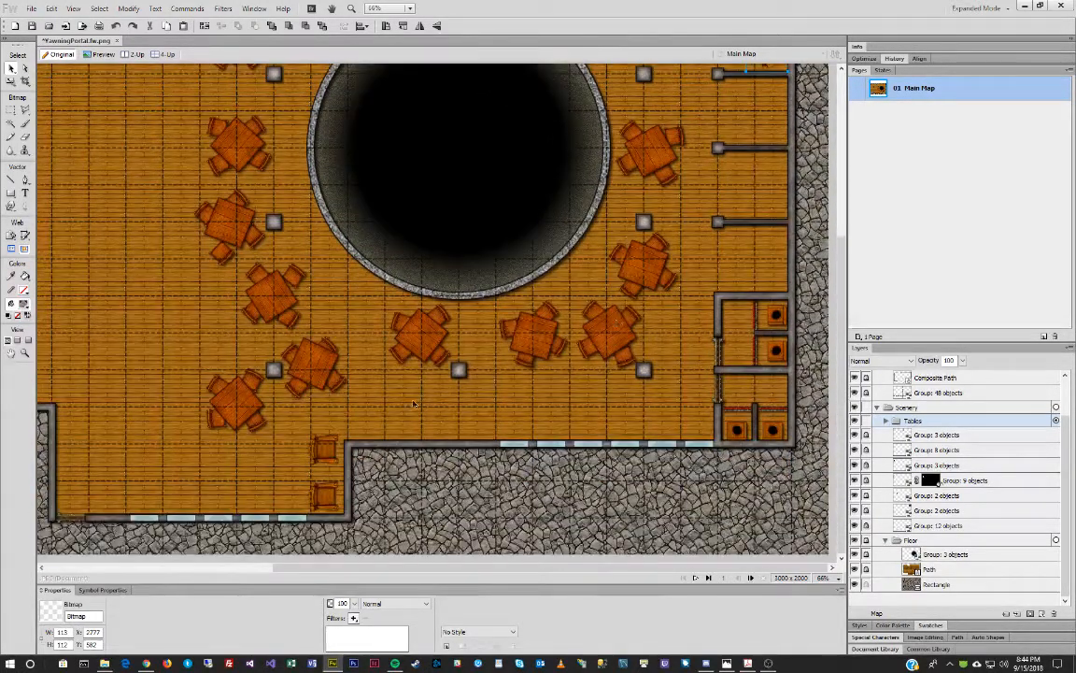
left_click(325, 496)
key("ctrl+shift+9")
key("q")
left_click_drag(340, 461, 352, 467)
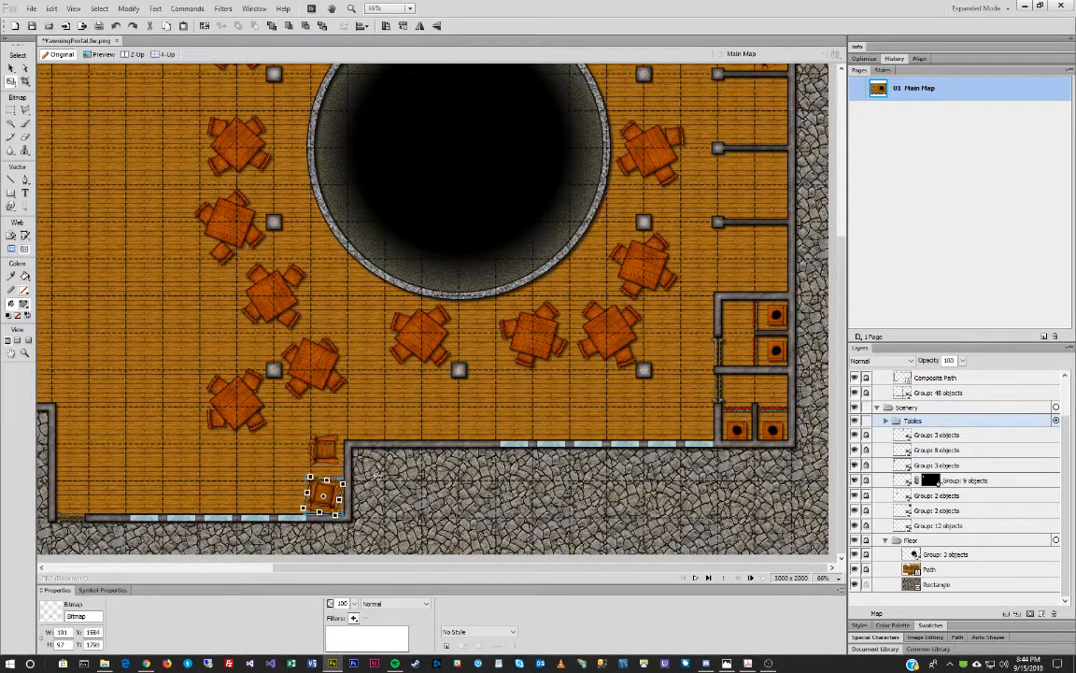
left_click(324, 443)
left_click_drag(324, 442, 320, 448)
key("q")
left_click_drag(366, 404, 389, 458)
Give the six chair bitmaps a Drop Shadow with softness 8, then lock them.
key("v")
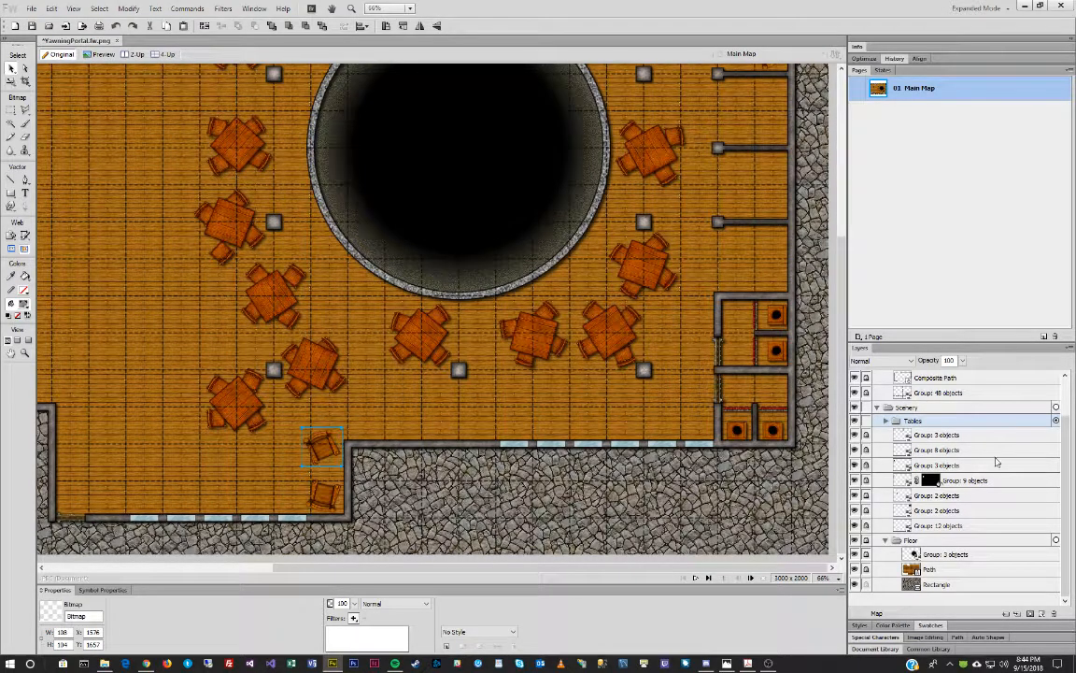
left_click(886, 421)
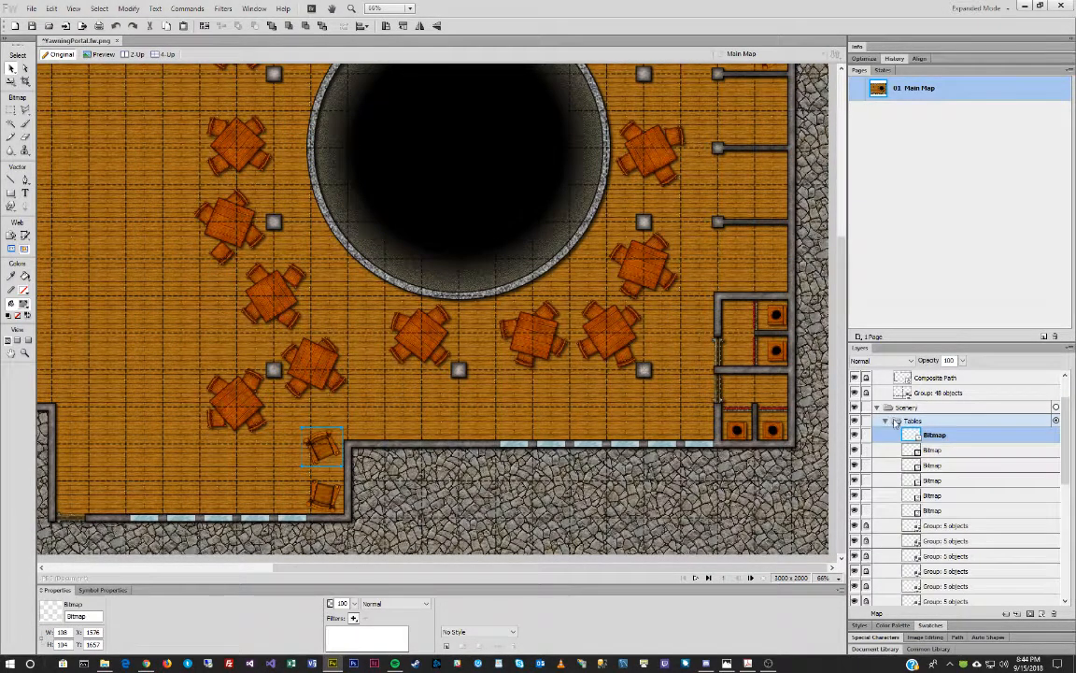
left_click(951, 510, "shift")
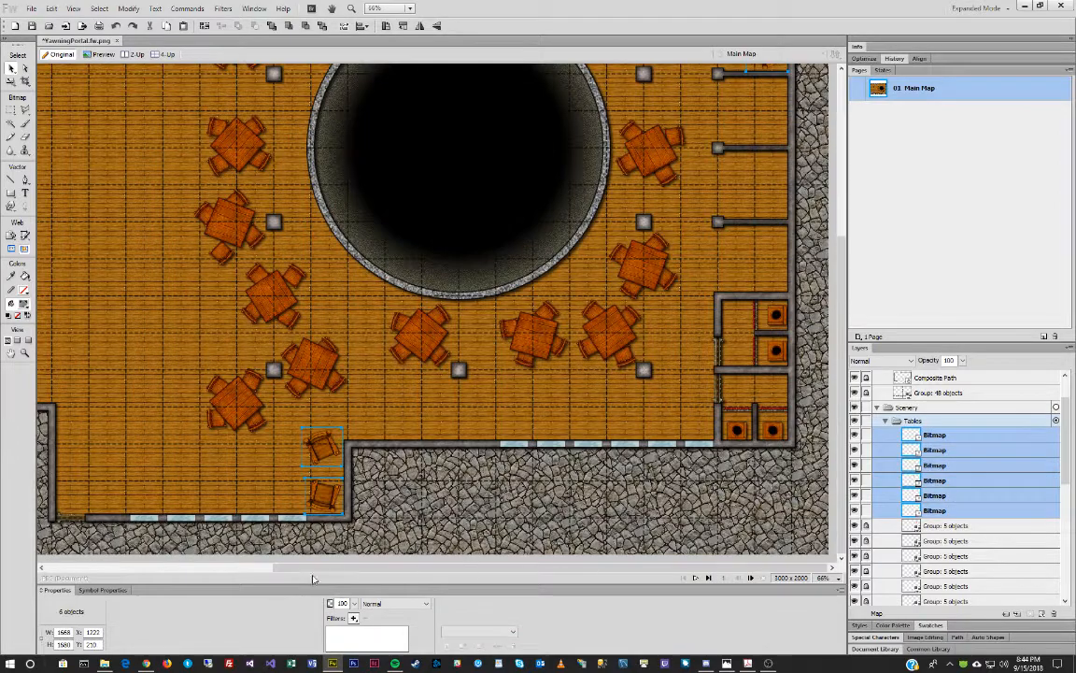
left_click(353, 617)
mouse_move(453, 583)
left_click(510, 583)
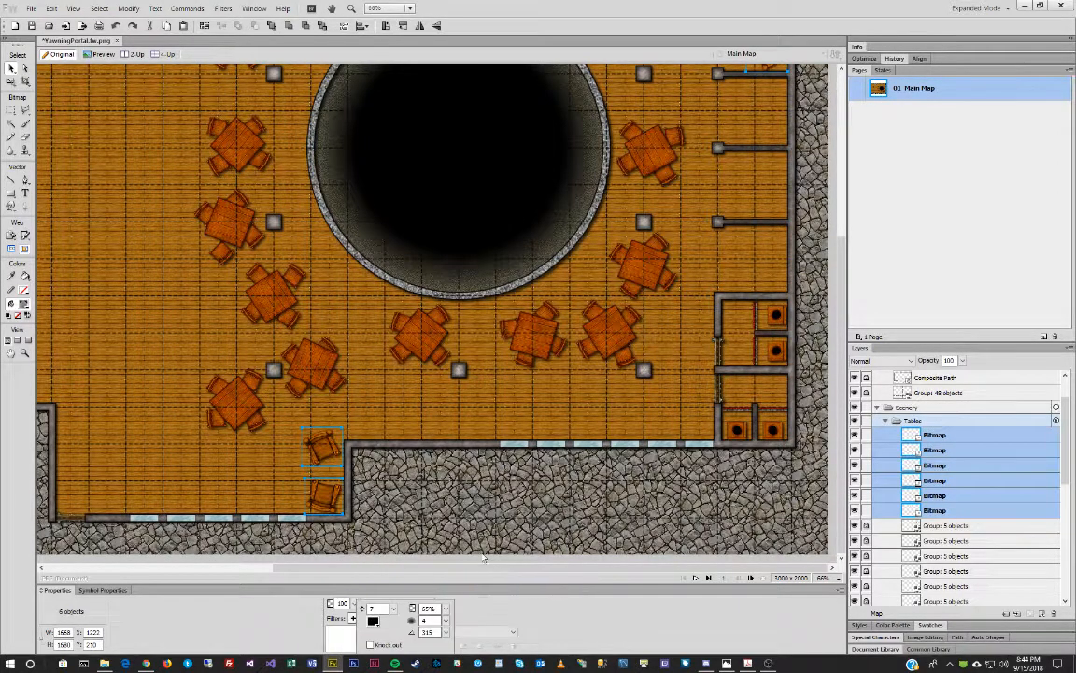
left_click_drag(447, 621, 458, 609)
left_click(869, 437)
left_click_drag(867, 511, 867, 435)
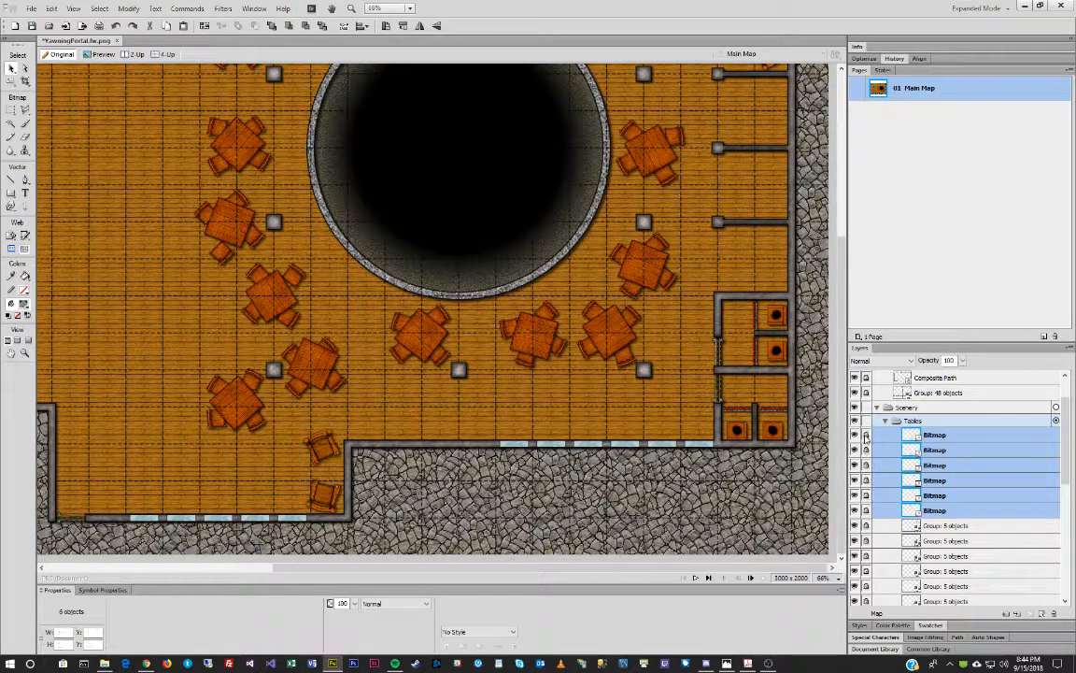
left_click_drag(667, 568, 431, 568)
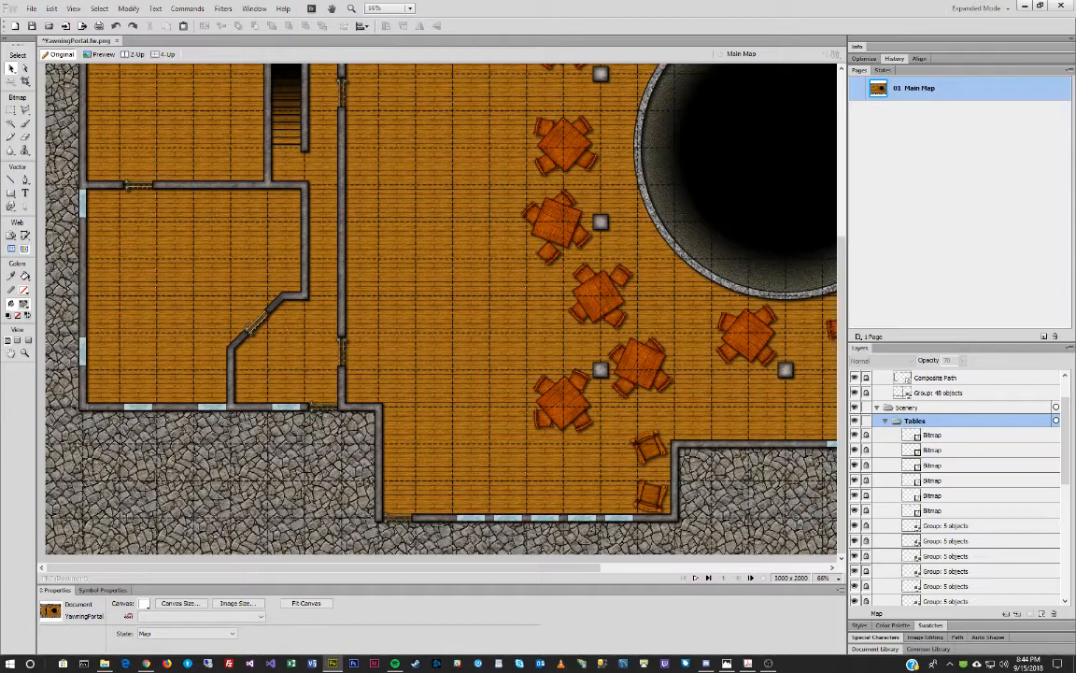
Drag the Table Long_HI.png image from the Furniture folder onto the map.
left_click(105, 663)
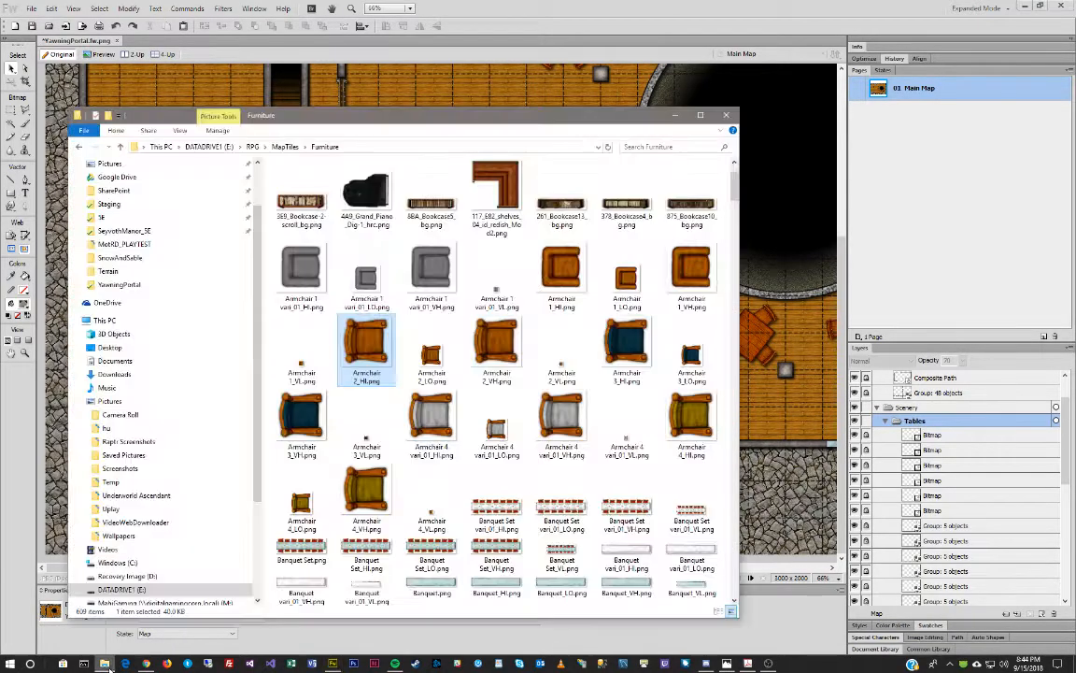
left_click_drag(404, 128, 1075, 75)
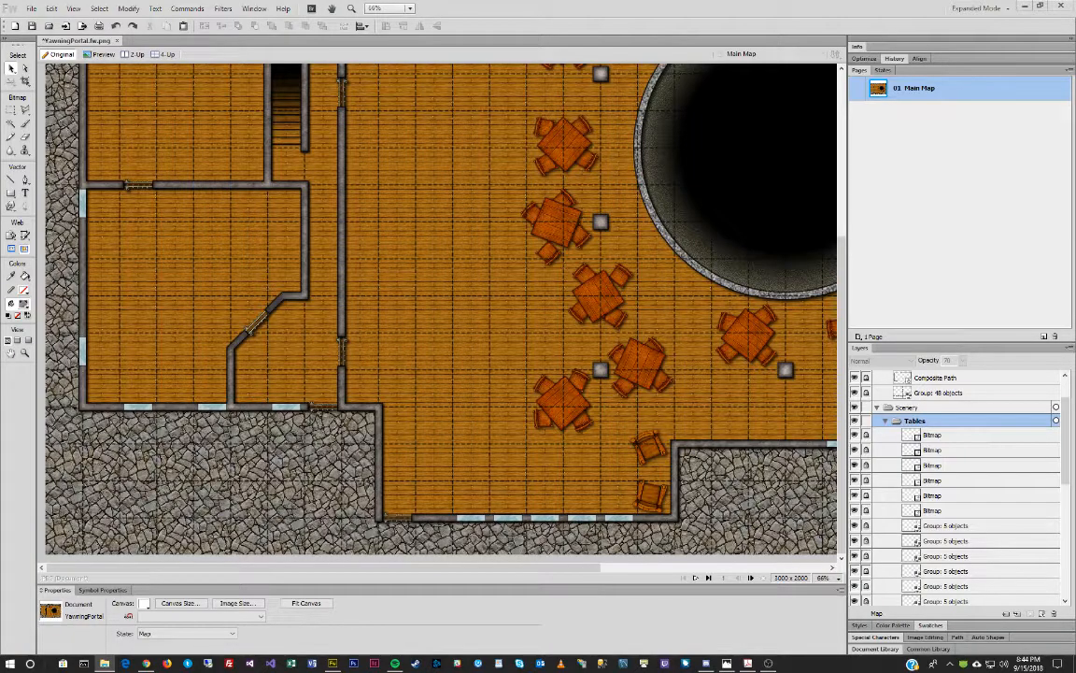
left_click_drag(1075, 122, 610, 110)
scroll(735, 351, "down", 12)
scroll(732, 350, "down", 5)
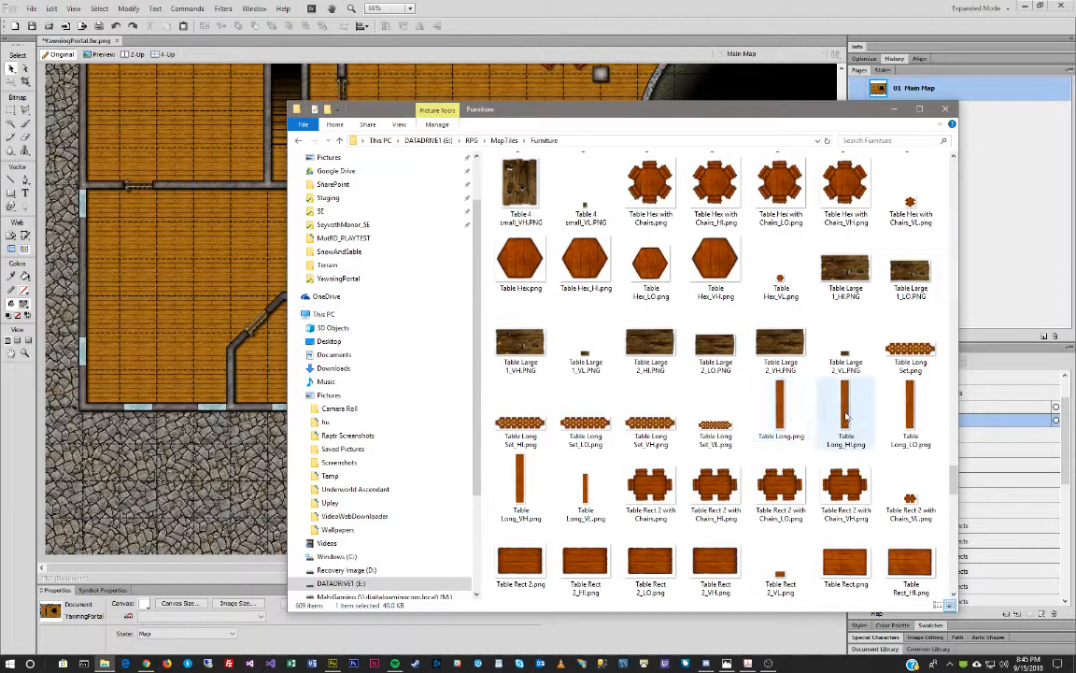
left_click_drag(847, 408, 173, 261)
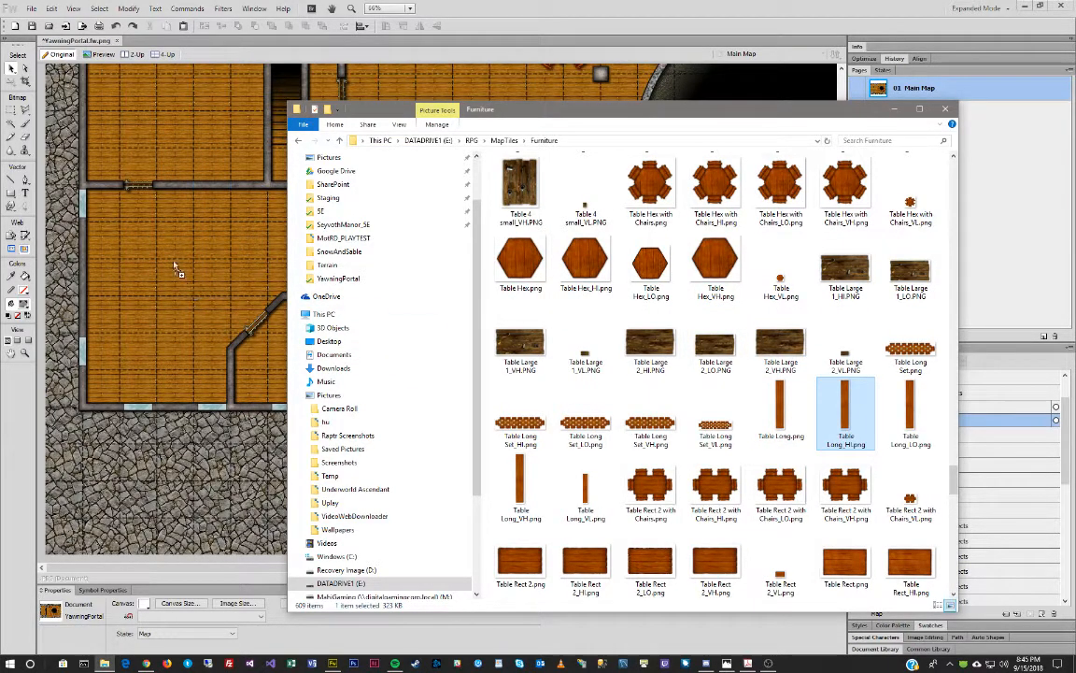
Position the long table upright beside the column of square tables.
left_click(210, 336)
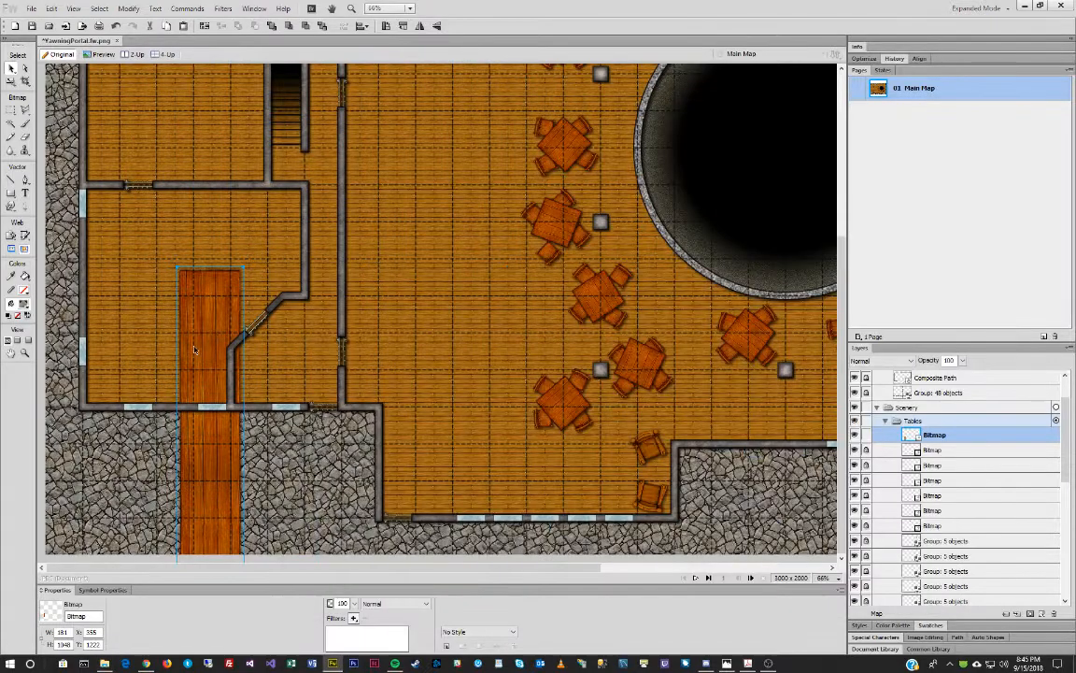
left_click_drag(191, 390, 436, 170)
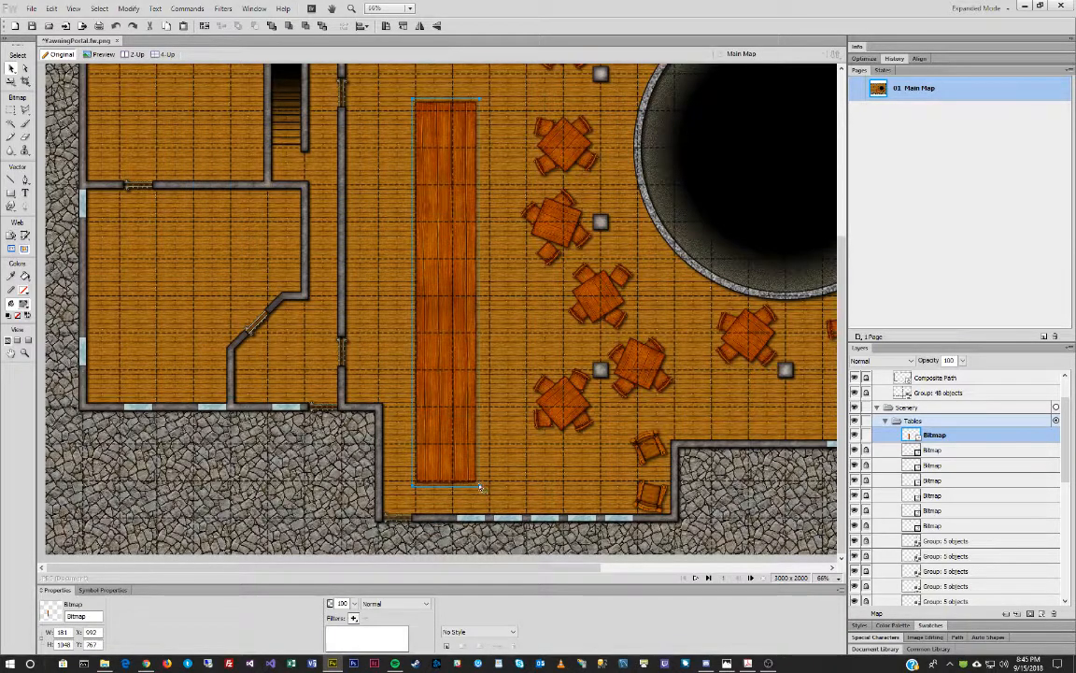
left_click_drag(480, 489, 406, 327)
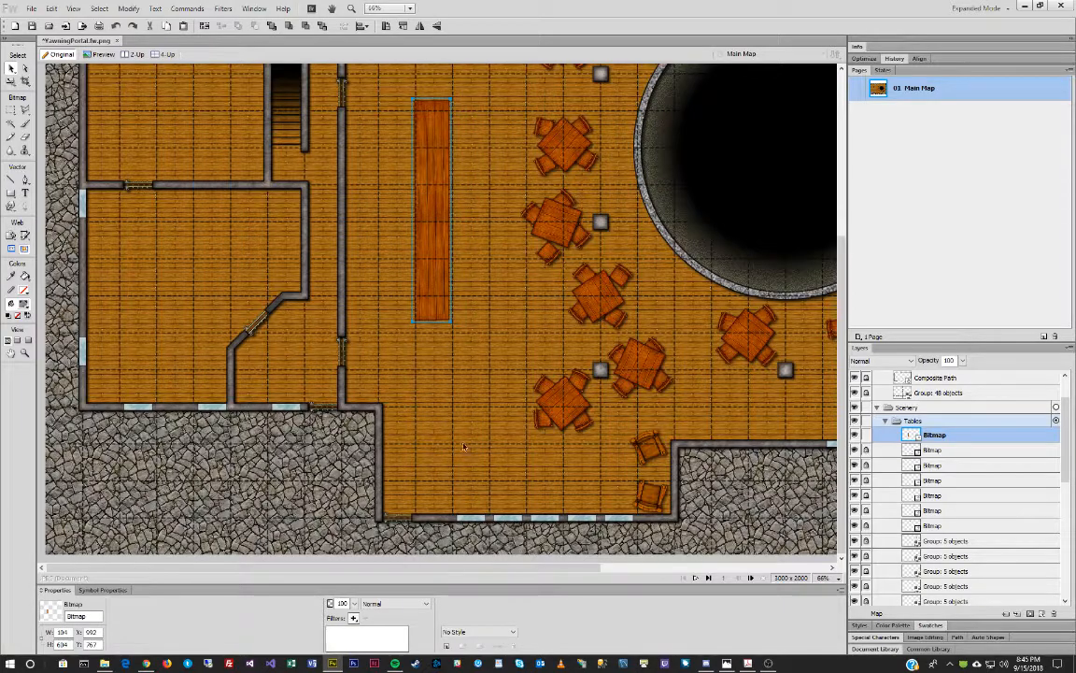
key("ctrl+z")
left_click_drag(438, 180, 435, 171)
scroll(541, 239, "up", 1)
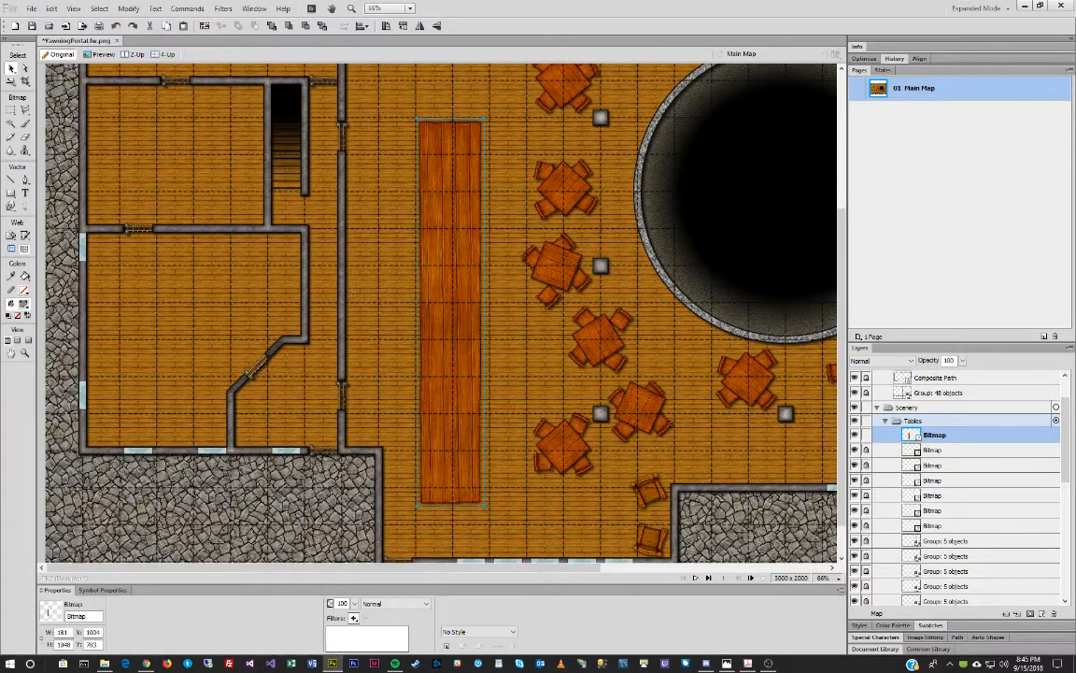
left_click_drag(0, 103, 293, 93)
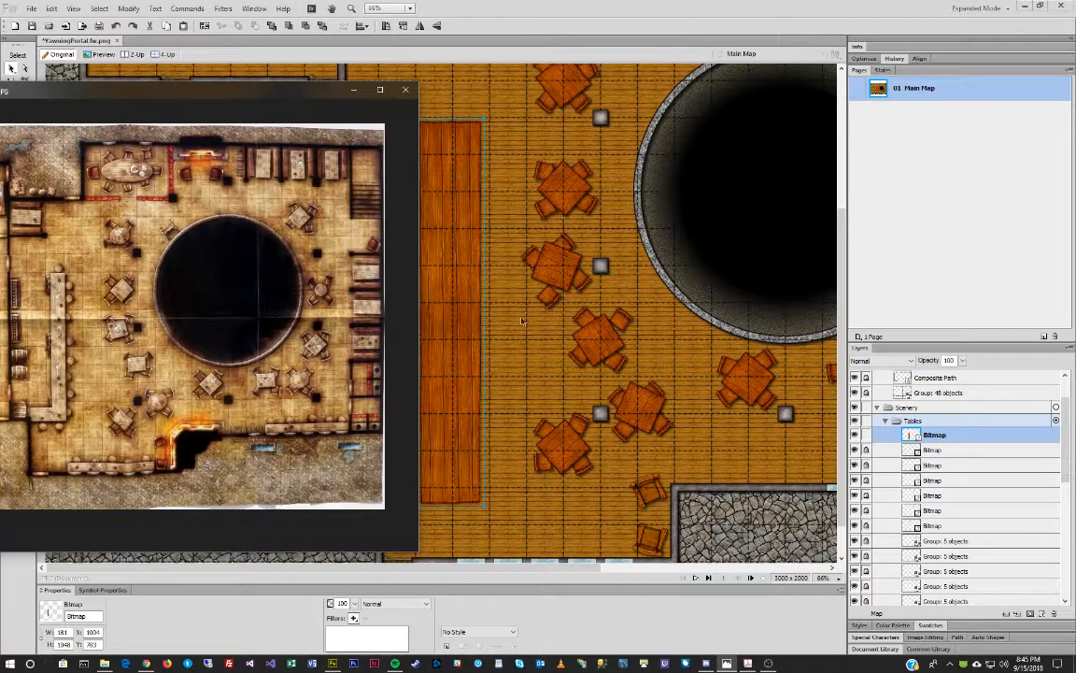
left_click_drag(458, 291, 458, 285)
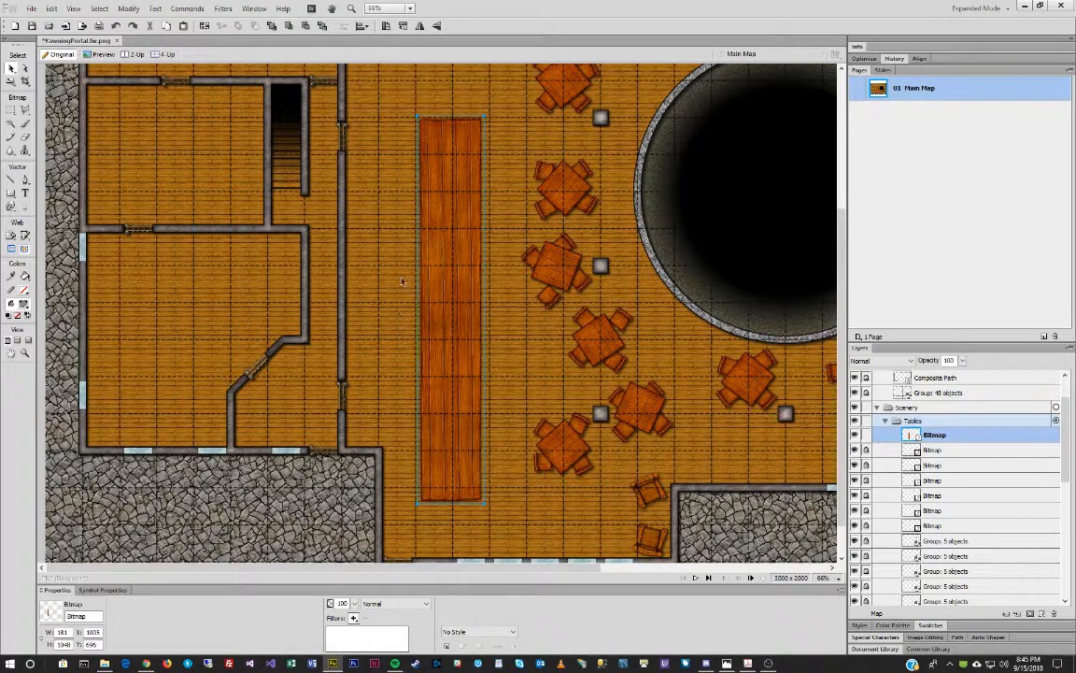
left_click_drag(449, 192, 446, 228)
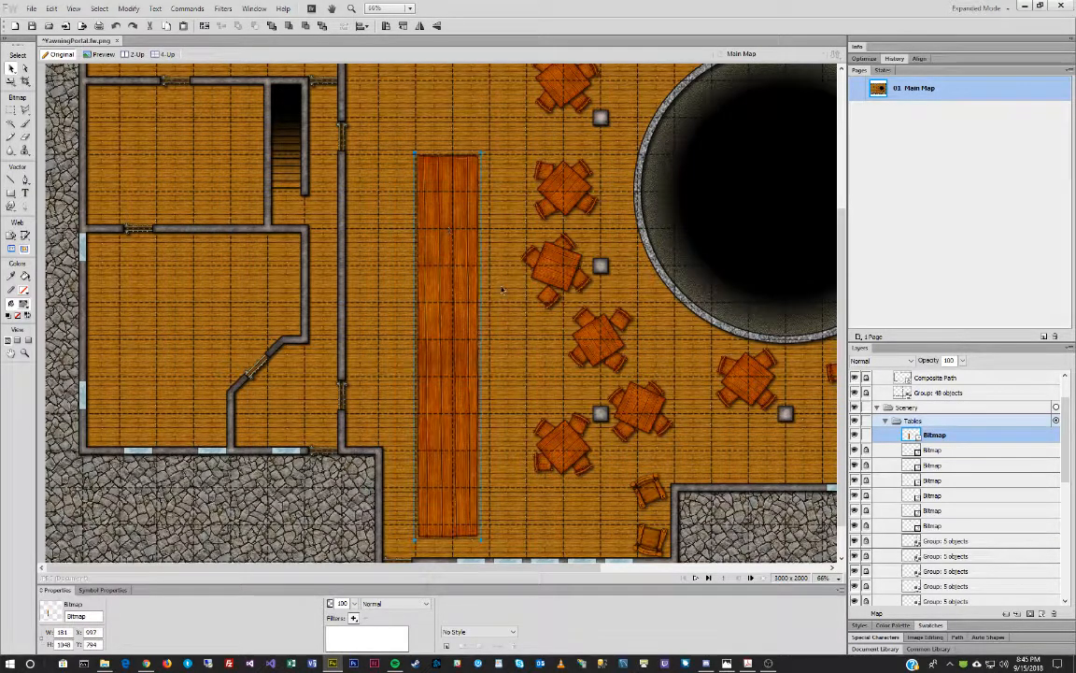
Scale the long table narrower, then duplicate it and rotate the copy horizontal.
key("q")
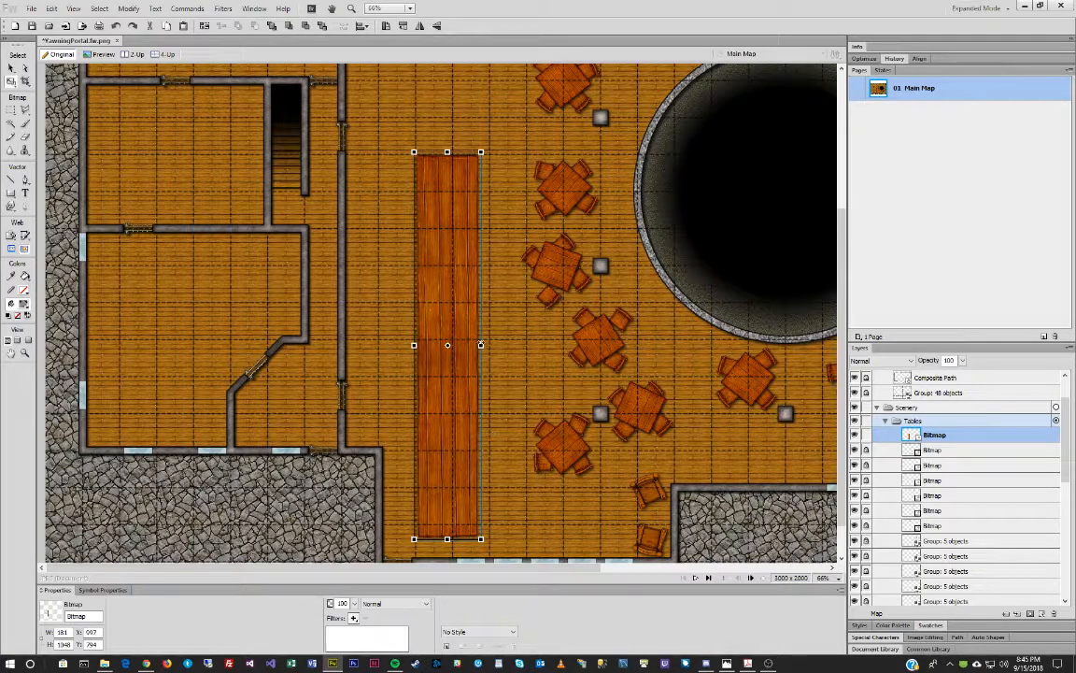
left_click_drag(454, 539, 433, 449)
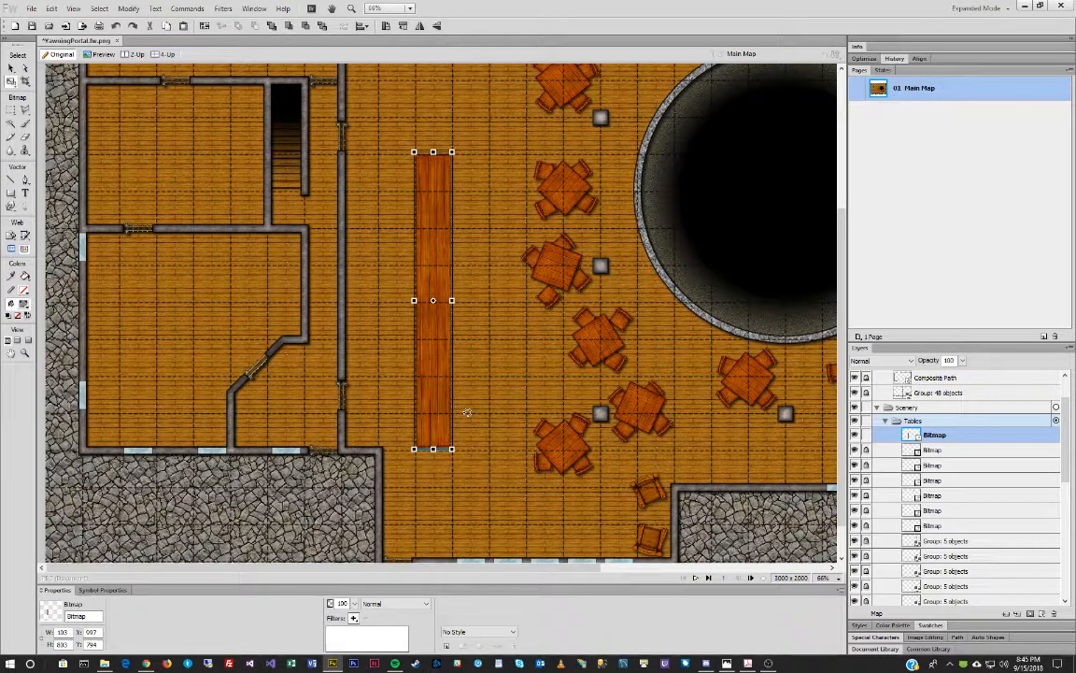
key("v")
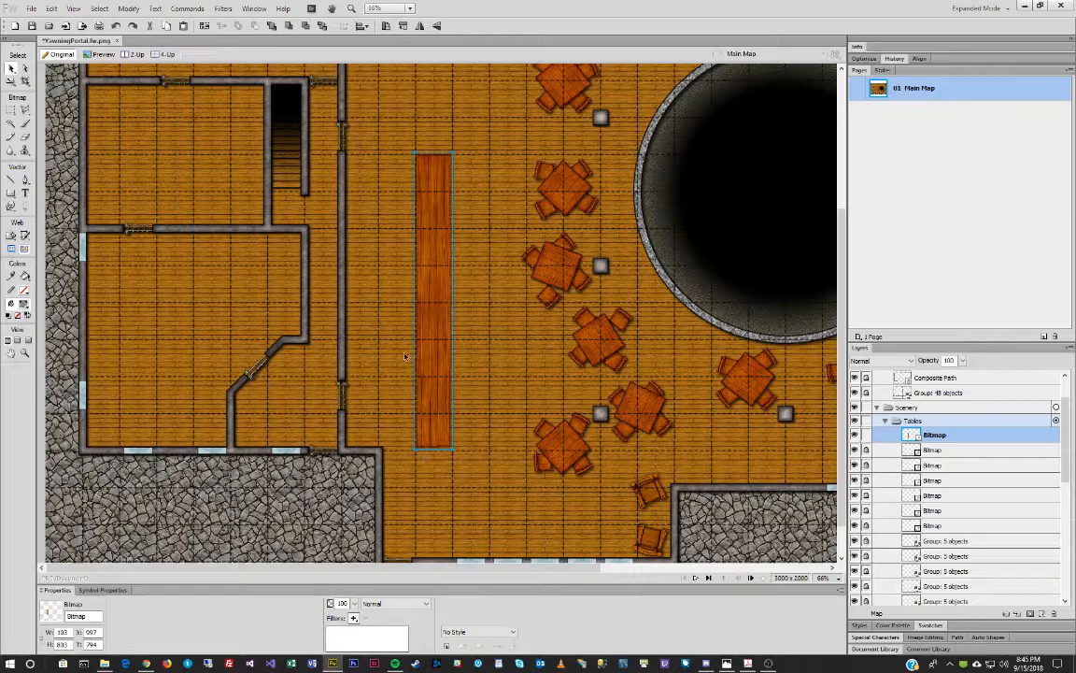
key("ctrl+shift+d")
key("ctrl+shift+9")
Move the horizontal counter copy to the table's bottom and crop off its right end.
left_click_drag(419, 302, 435, 432)
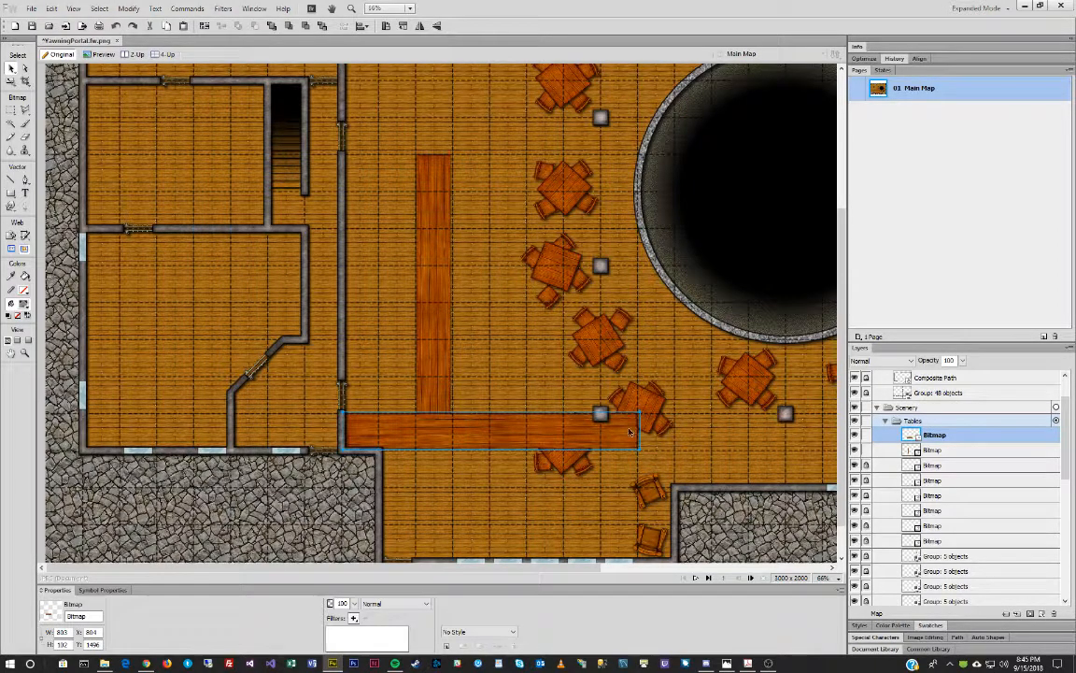
right_click(515, 432)
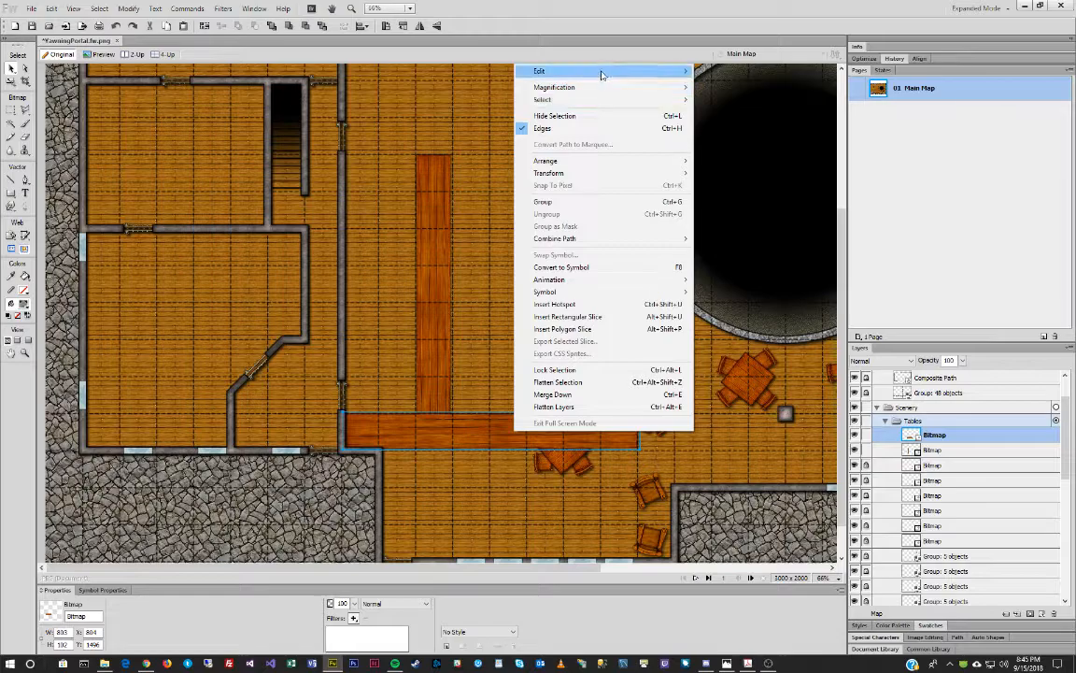
left_click(803, 135)
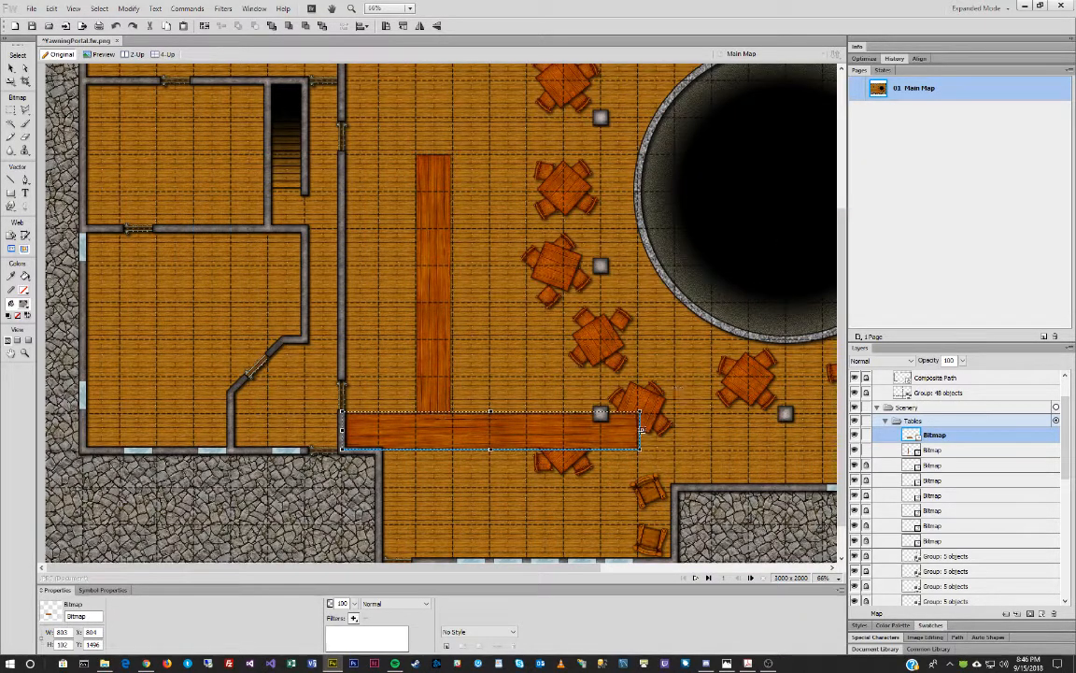
left_click_drag(642, 429, 452, 430)
key("Return")
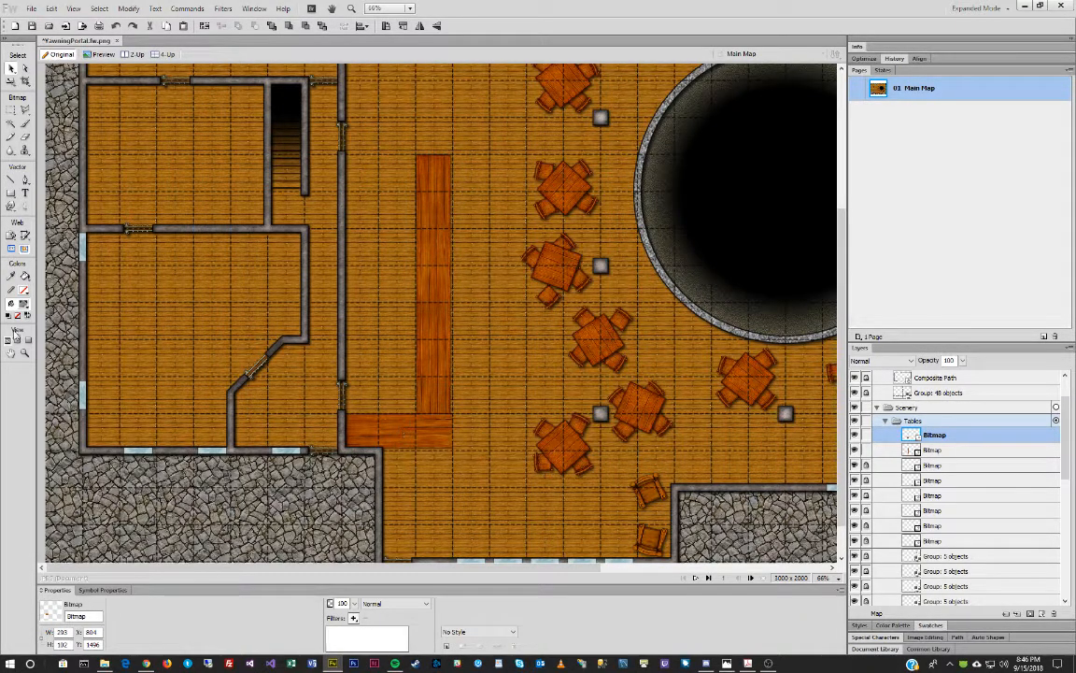
Zoom in on the corner joint and crop the horizontal piece's right edge slightly shorter.
left_click(25, 354)
left_click_drag(378, 390, 487, 474)
left_click(12, 68)
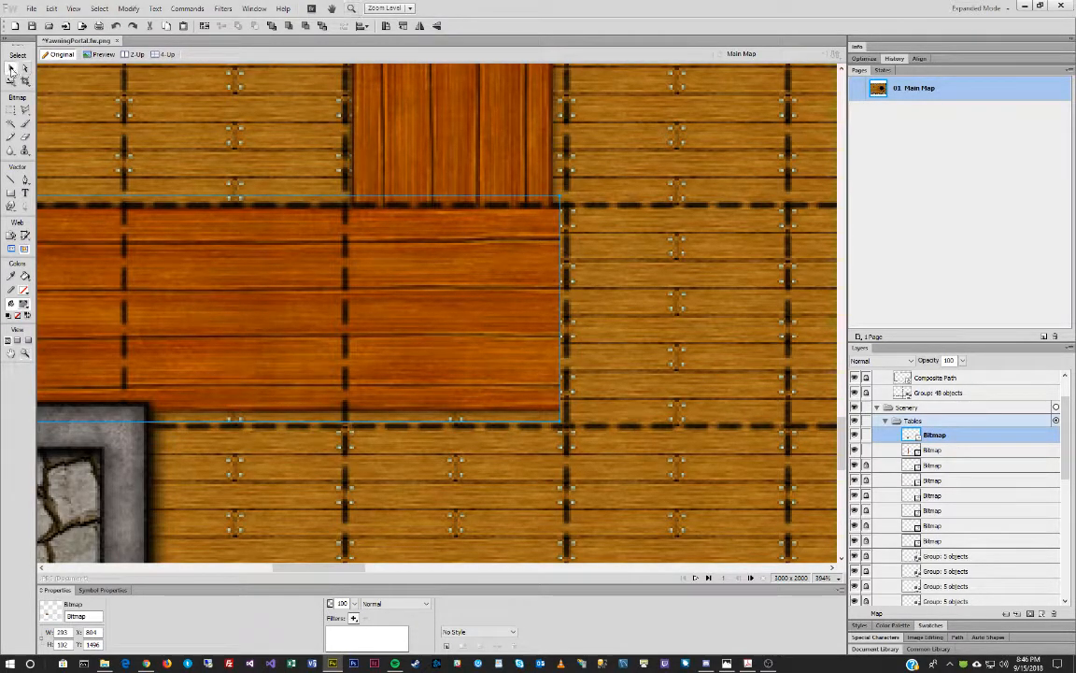
right_click(455, 264)
mouse_move(486, 268)
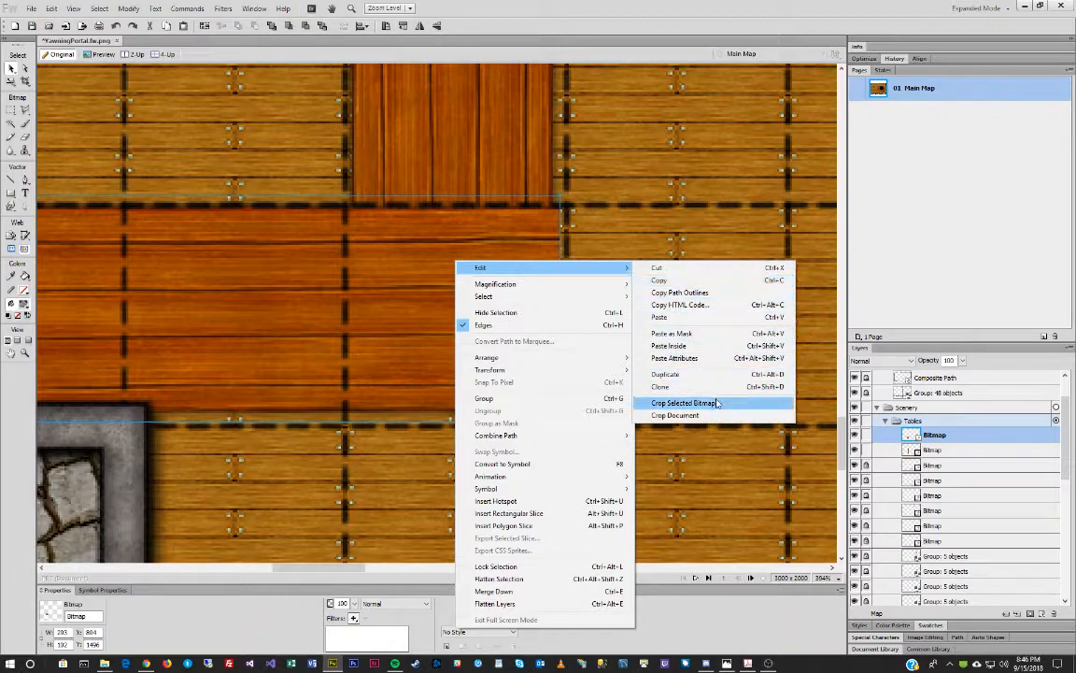
left_click(718, 402)
left_click_drag(559, 309, 551, 308)
double_click(446, 294)
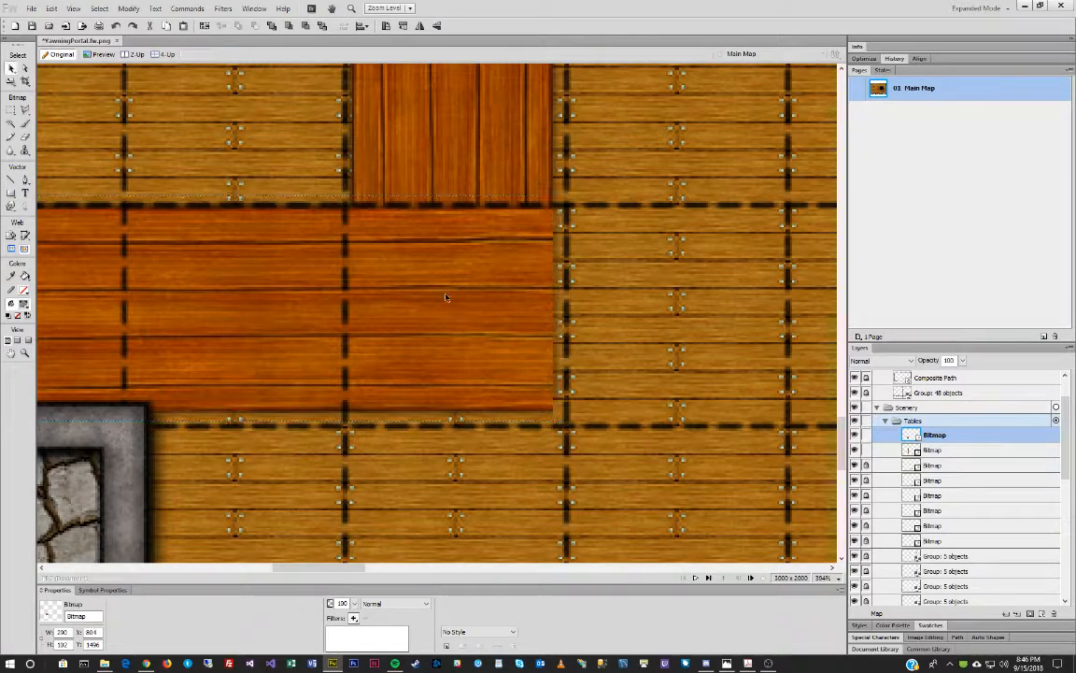
Erase the overlap into a diagonal mitre using a larger, soft-edged eraser at 100 opacity.
key("m")
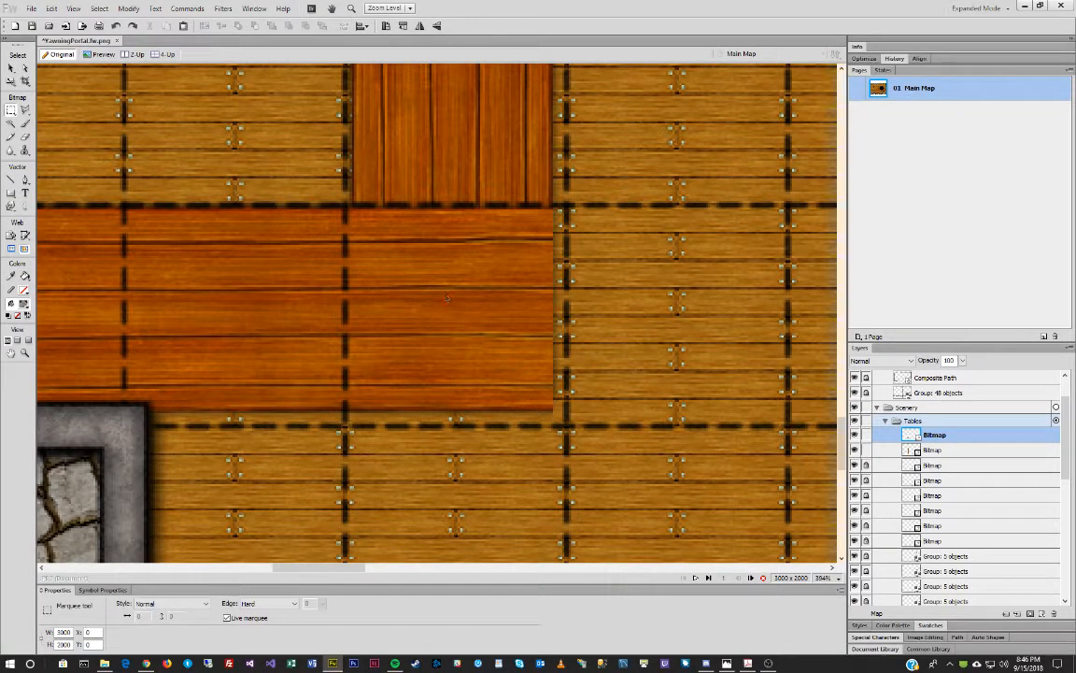
key("v")
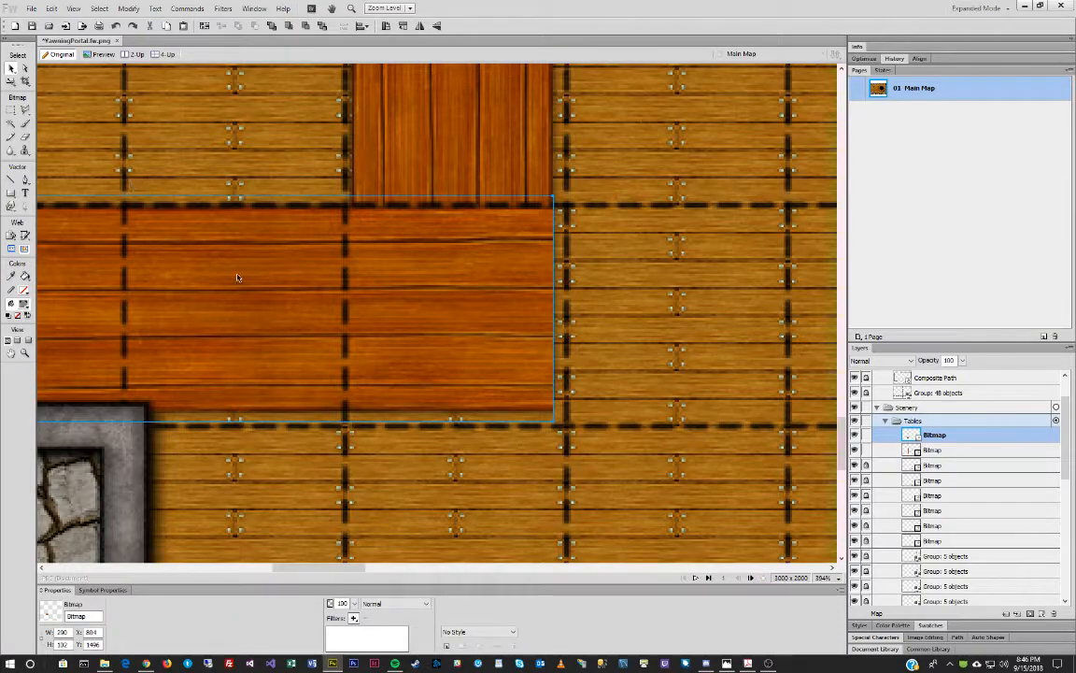
left_click(25, 137)
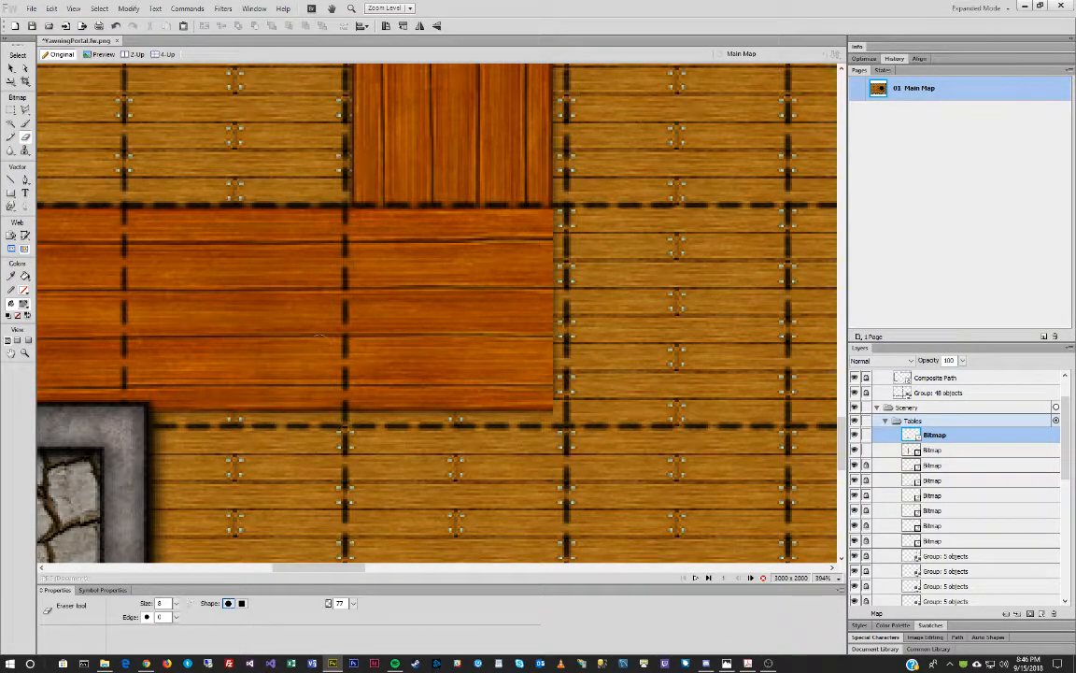
left_click_drag(176, 605, 177, 551)
left_click_drag(354, 605, 372, 477)
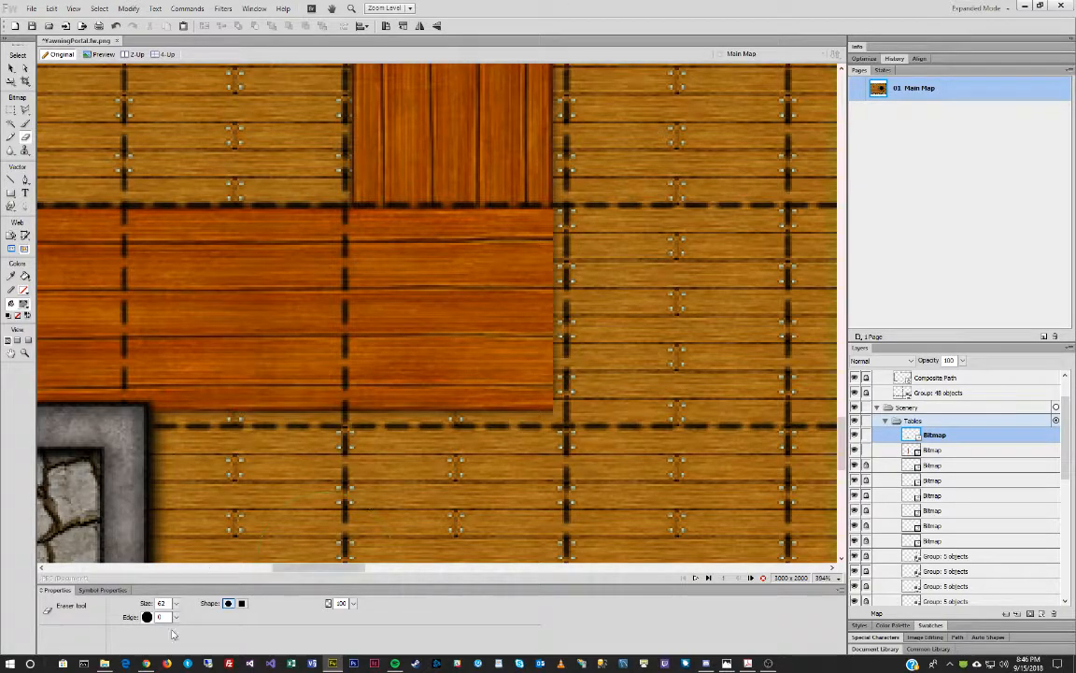
left_click_drag(176, 617, 185, 611)
mouse_move(416, 163)
left_mouse_down()
mouse_move(426, 222)
mouse_move(491, 249)
mouse_move(500, 348)
left_mouse_up()
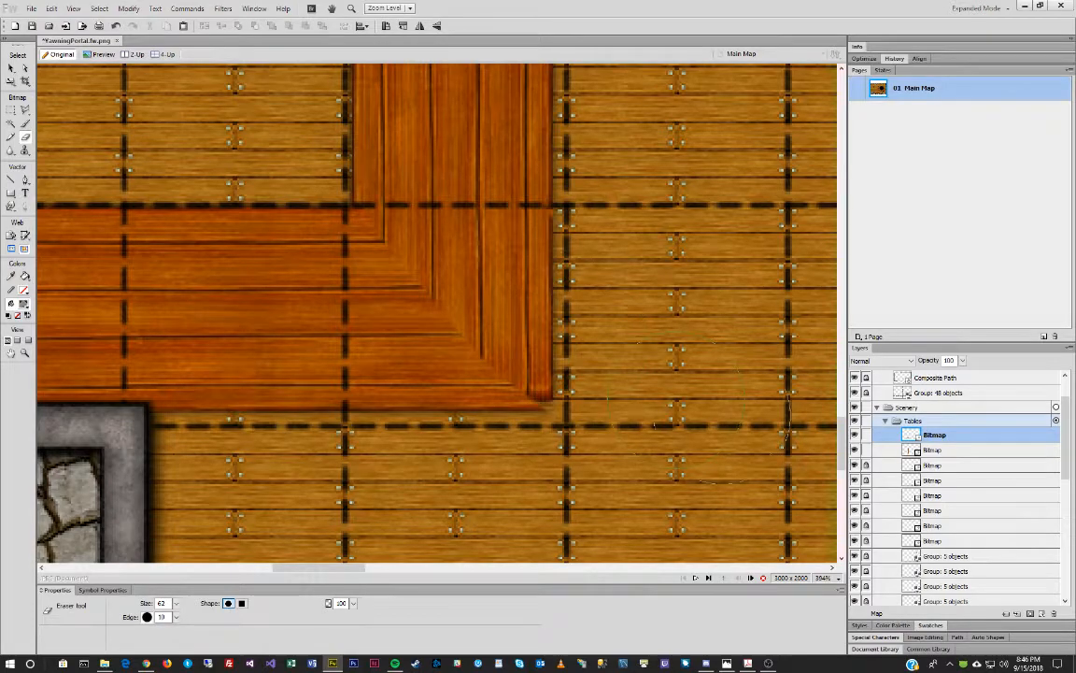
Nudge the bar's corner piece one pixel right in line with the long section, then zoom out to 66%.
key("v")
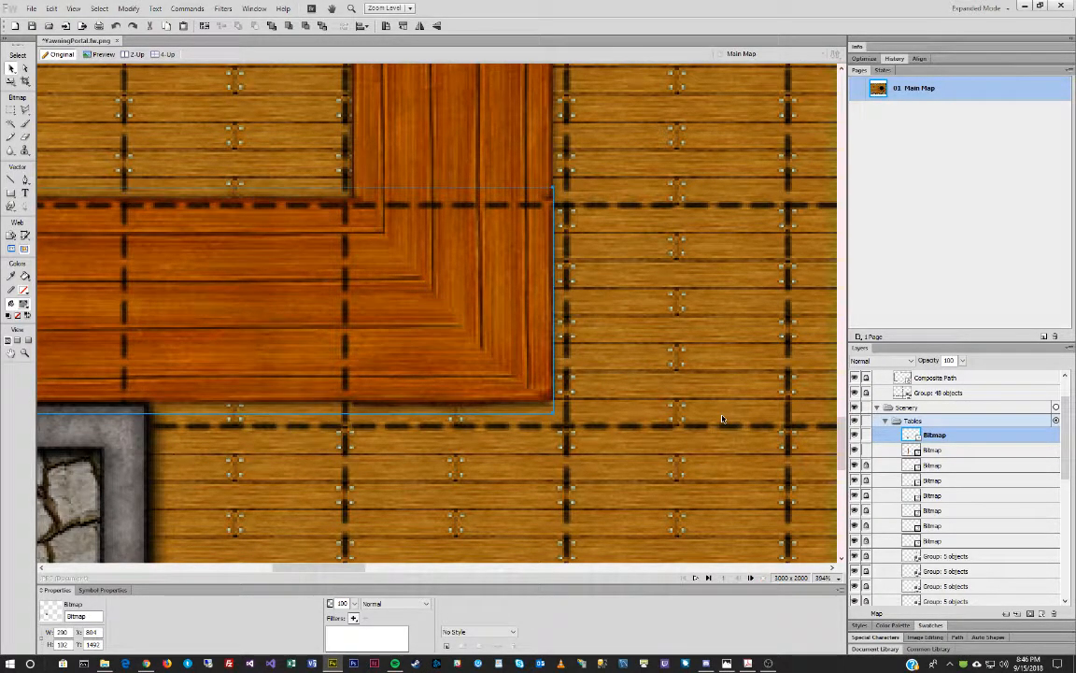
key("Right")
left_click(25, 136)
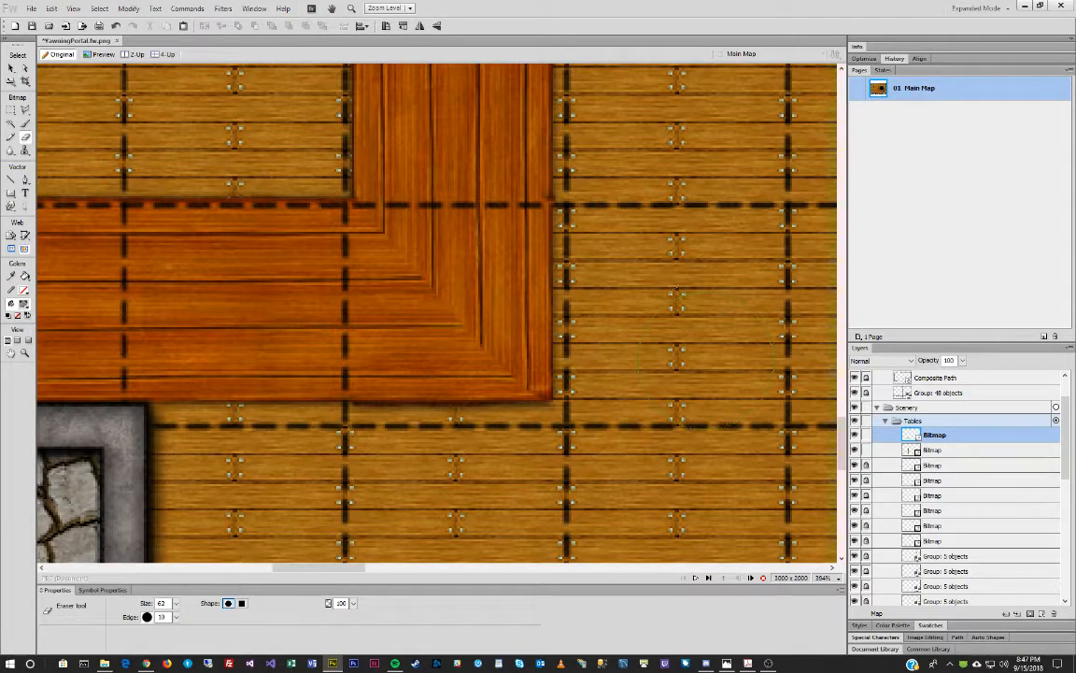
key("v")
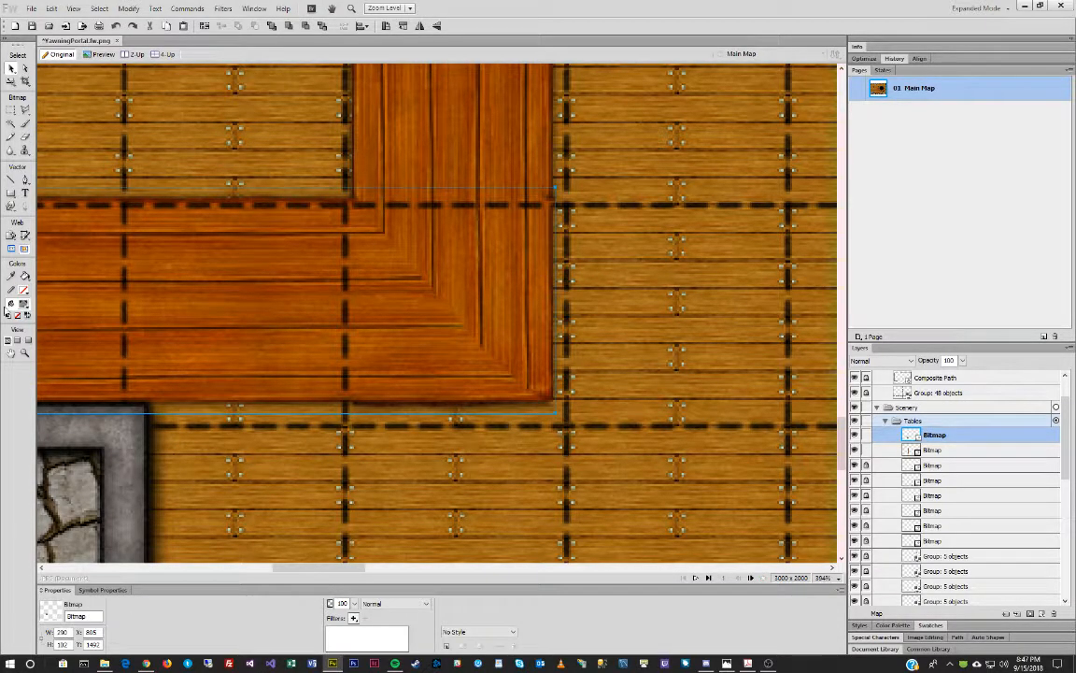
left_click(25, 353)
left_click(332, 168, "alt")
left_click(332, 168, "alt")
left_click(331, 168, "alt")
left_click(527, 225, "alt")
left_click(537, 247, "alt")
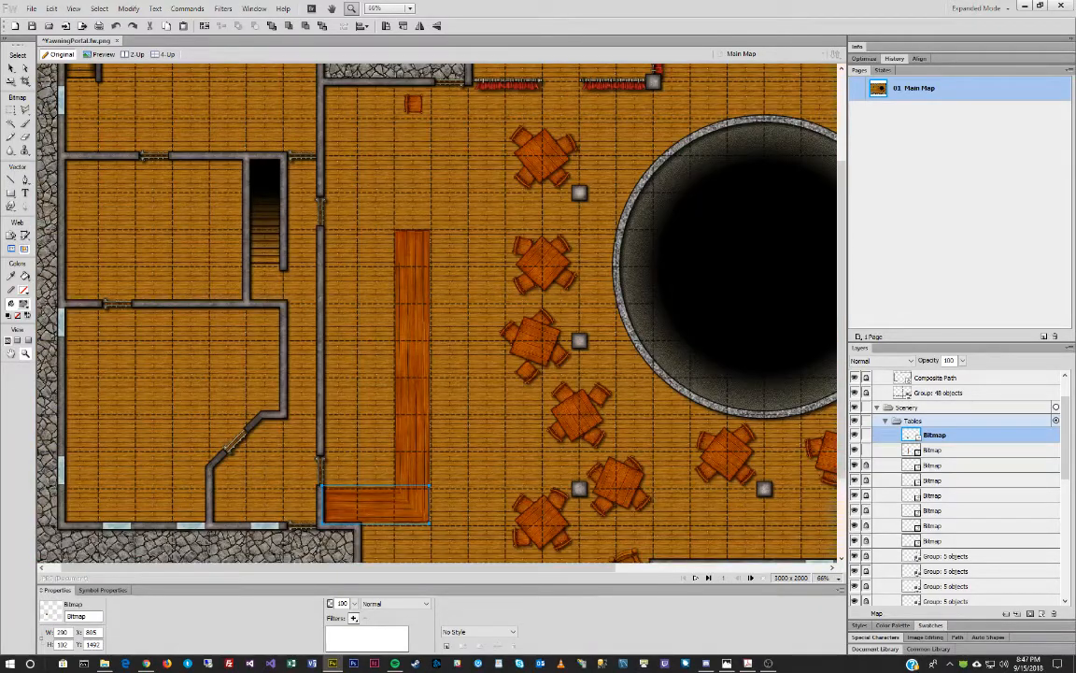
Group both bar counter pieces and give the group a drop shadow with distance 6.
left_click(12, 68)
left_click(417, 404, "shift")
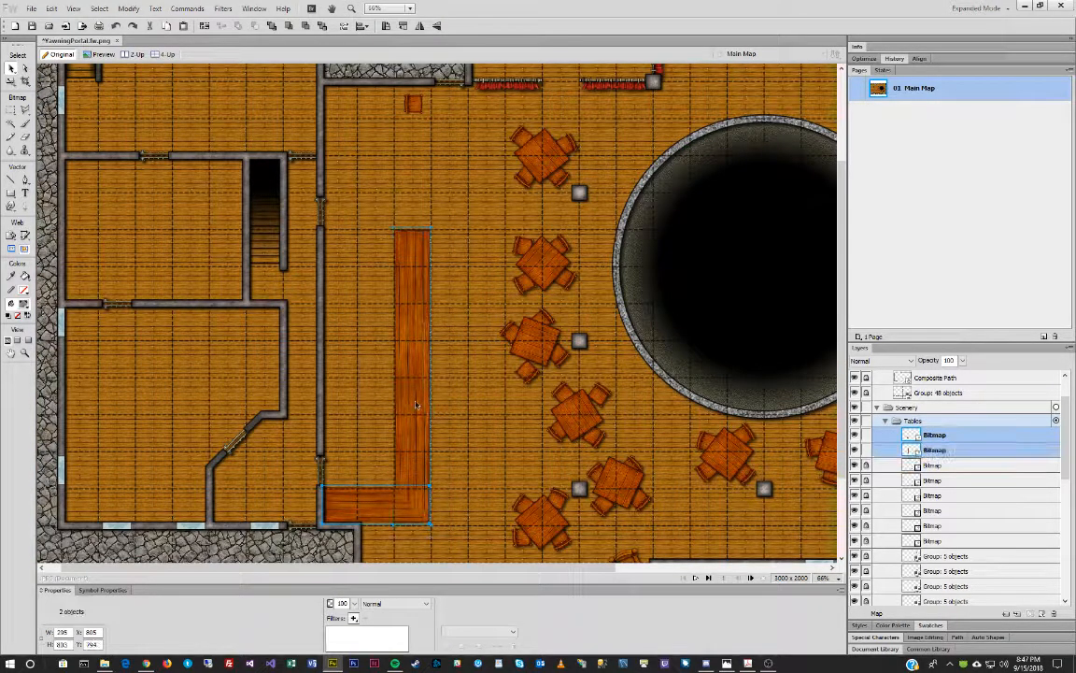
key("ctrl+g")
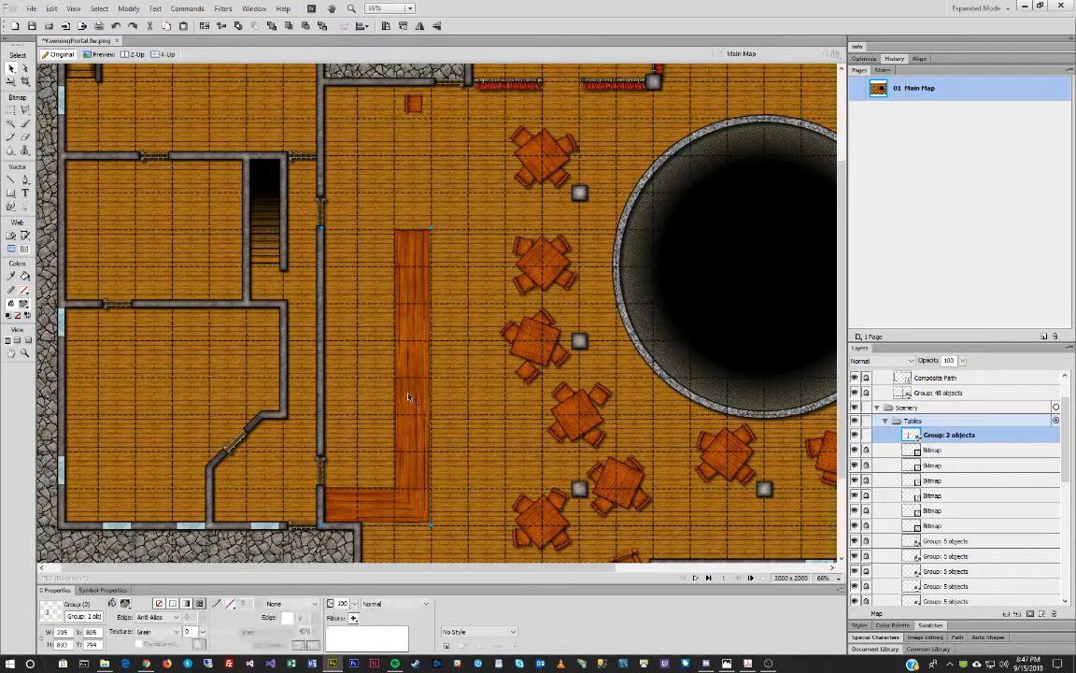
left_click(353, 619)
mouse_move(430, 584)
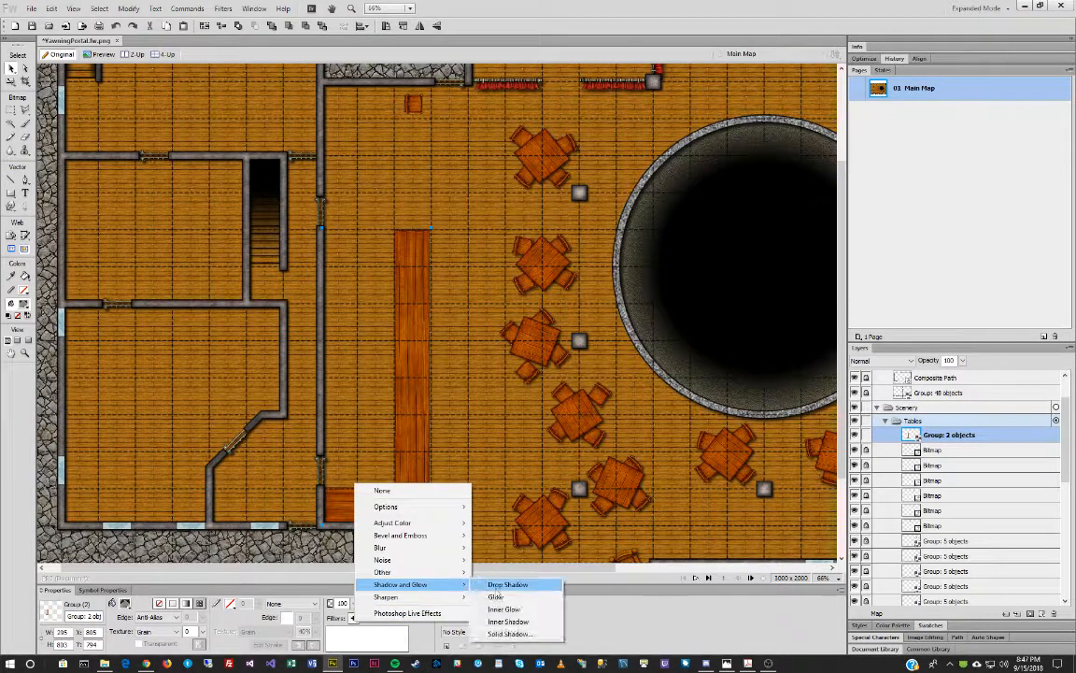
left_click(509, 585)
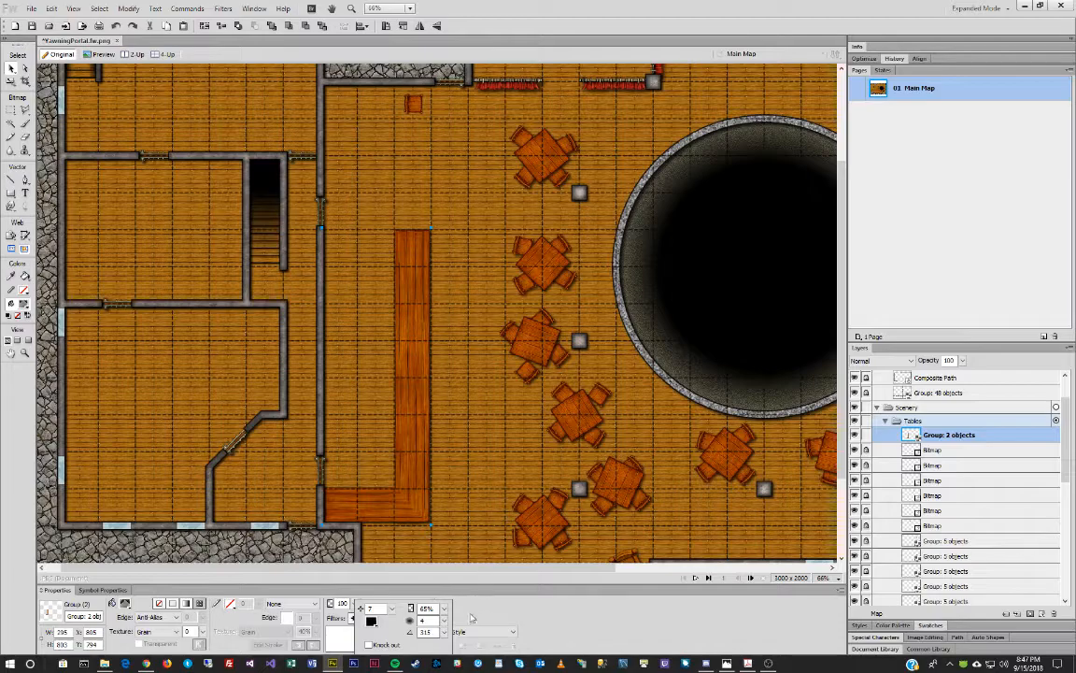
left_click_drag(393, 608, 449, 612)
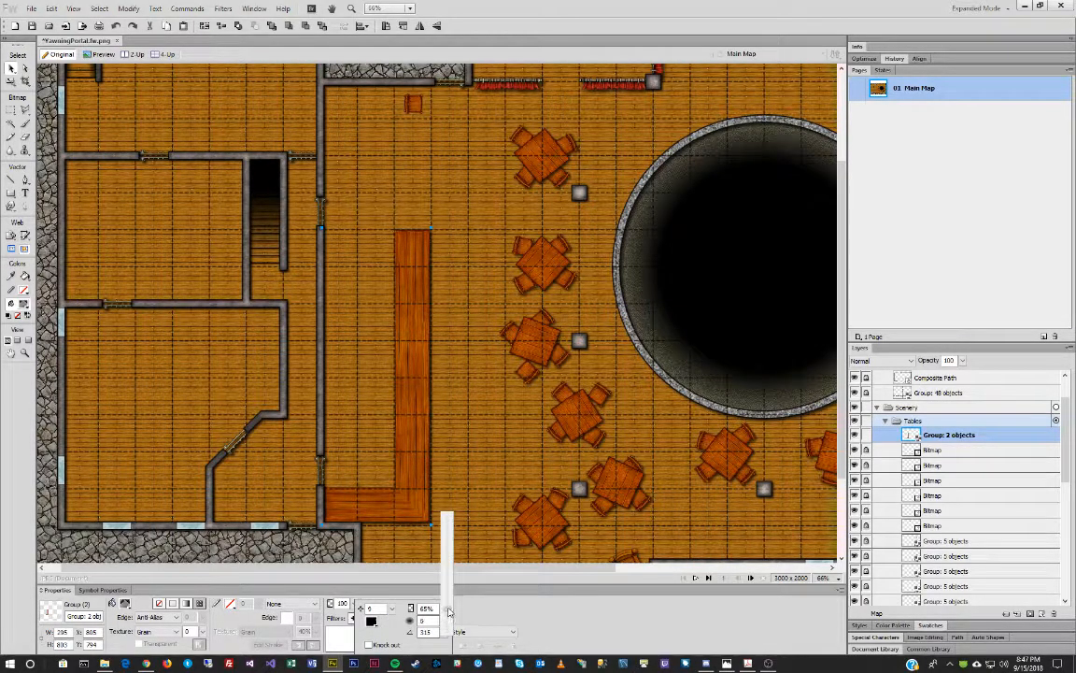
left_click(467, 490)
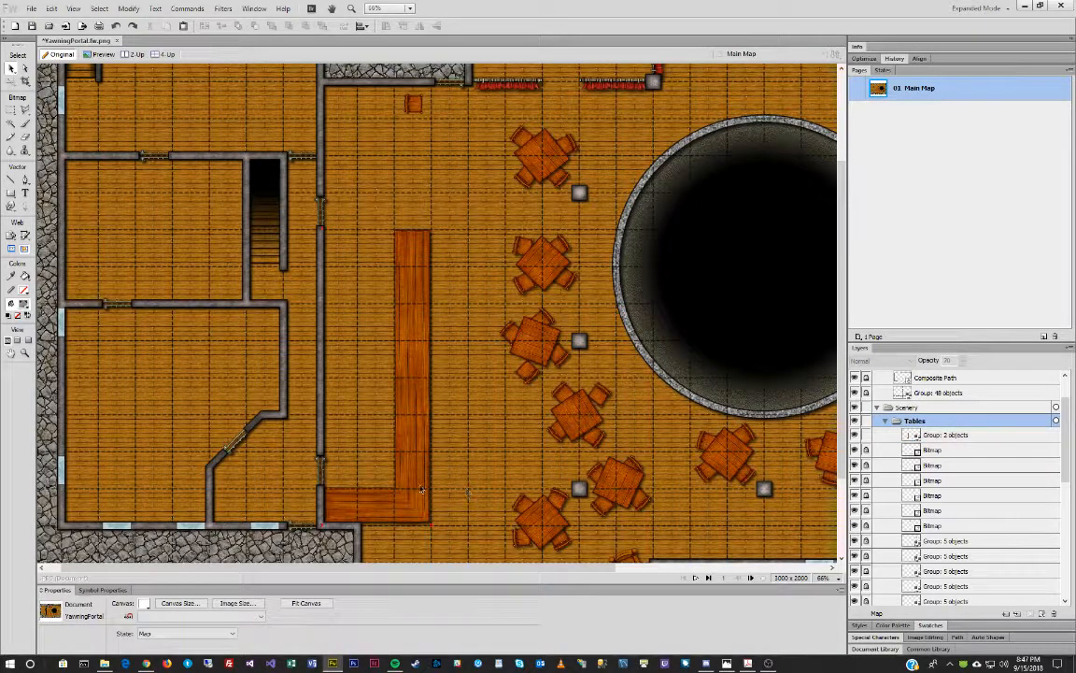
Open the MapTiles Containers folder and drag Barrel Lg_HI.png onto the tavern map.
key("alt+Tab")
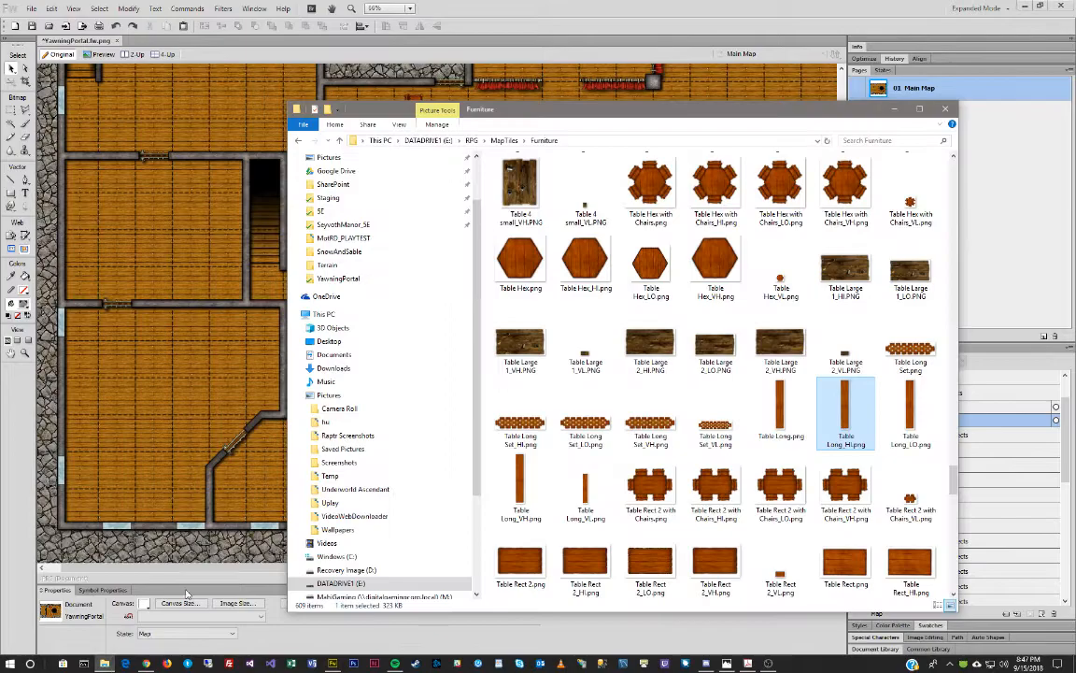
left_click(505, 141)
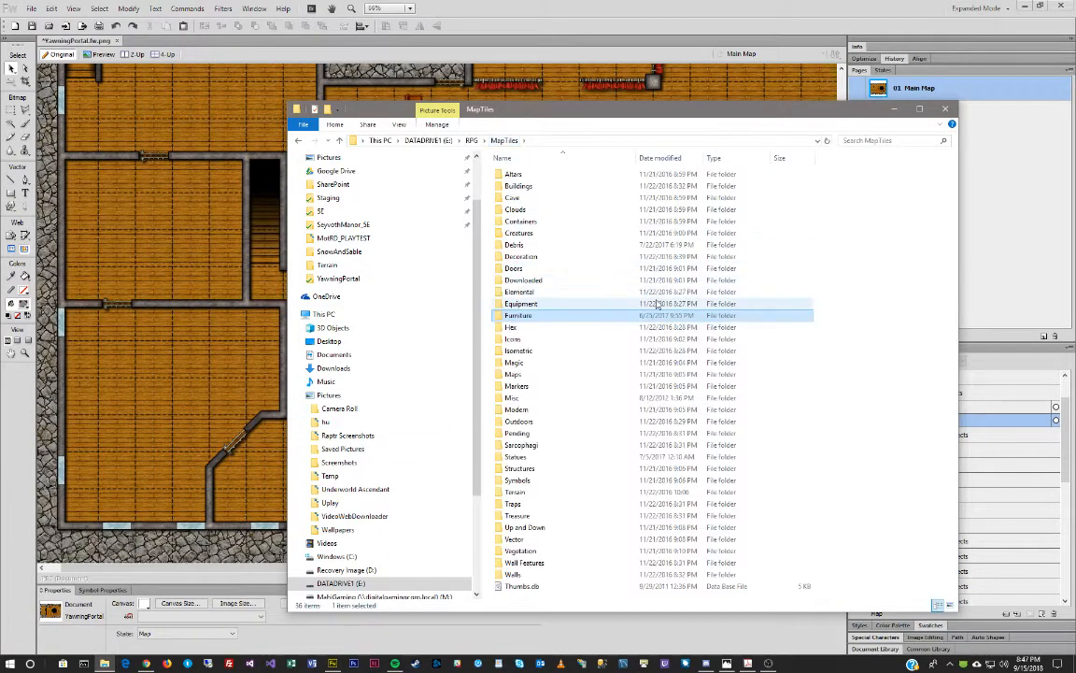
double_click(558, 226)
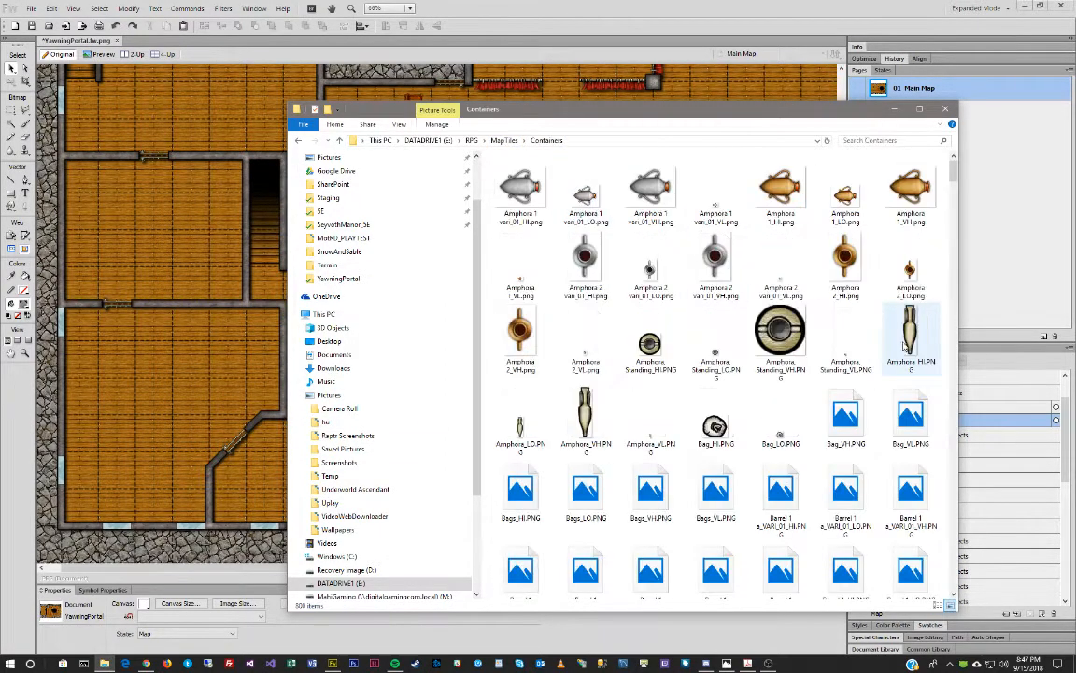
scroll(763, 312, "down", 10)
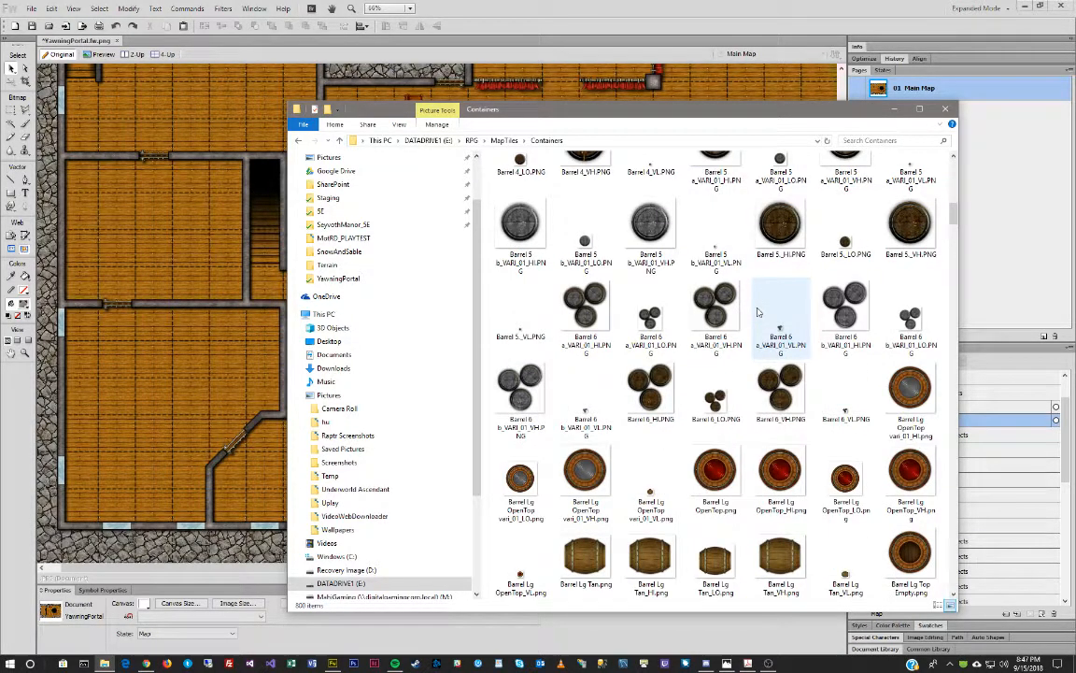
scroll(759, 312, "down", 3)
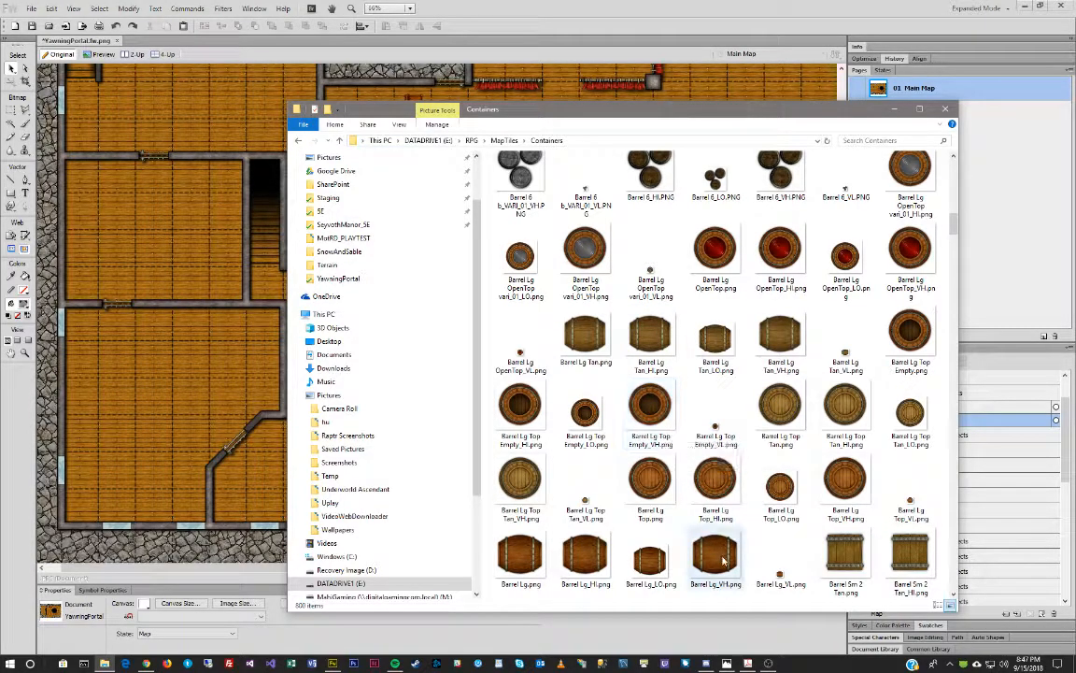
left_click(590, 561)
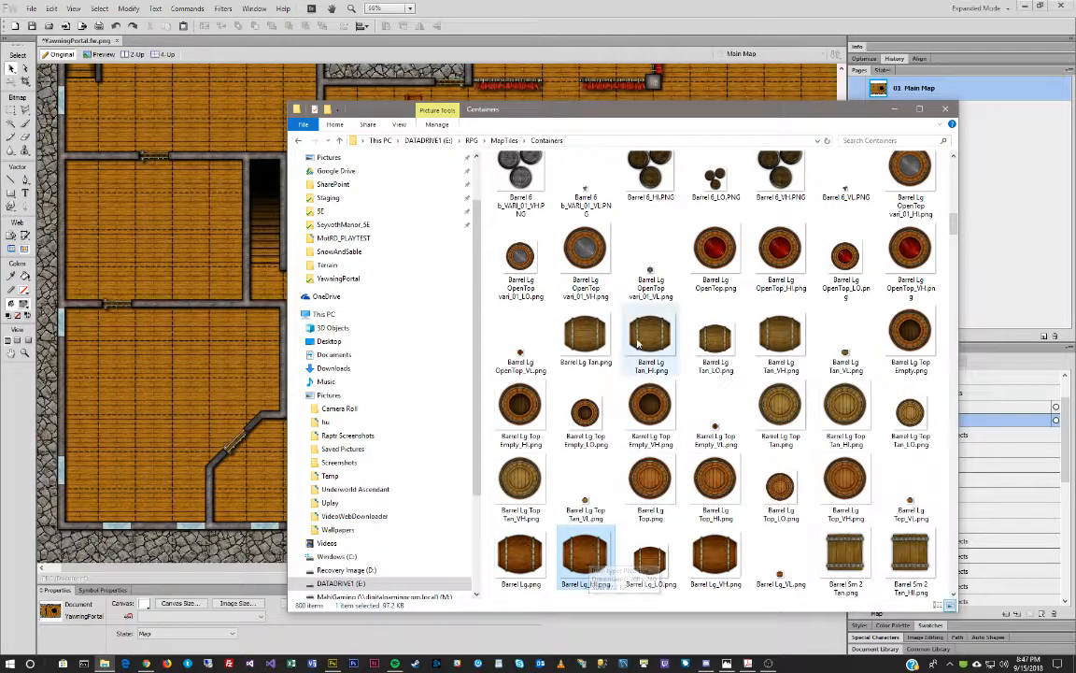
scroll(617, 528, "down", 3)
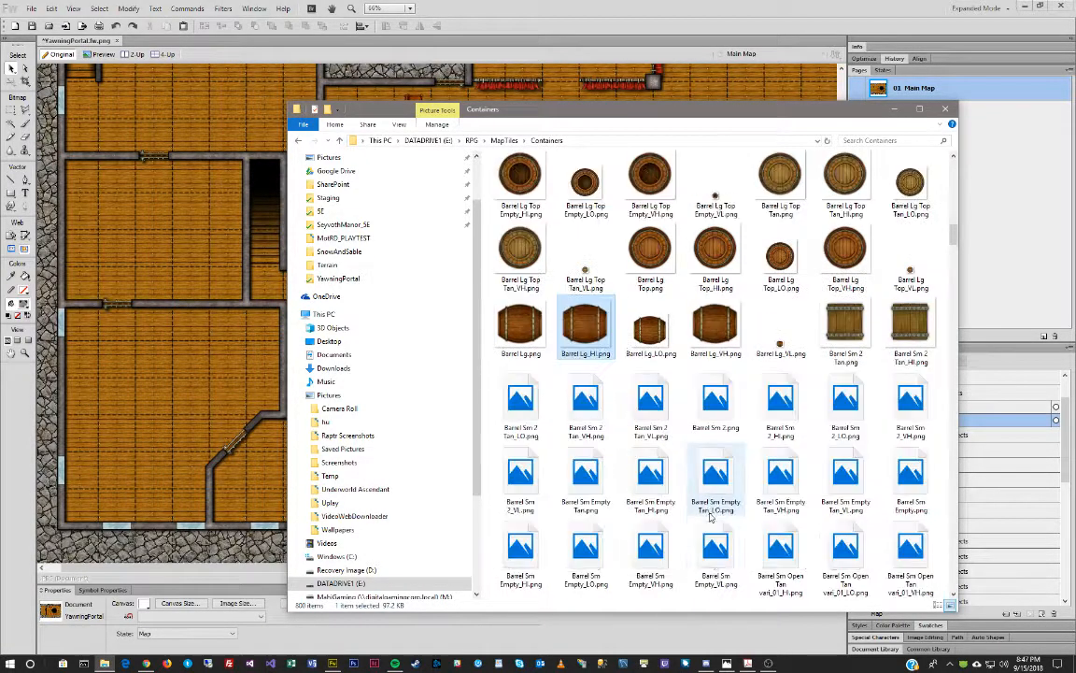
scroll(703, 514, "up", 2)
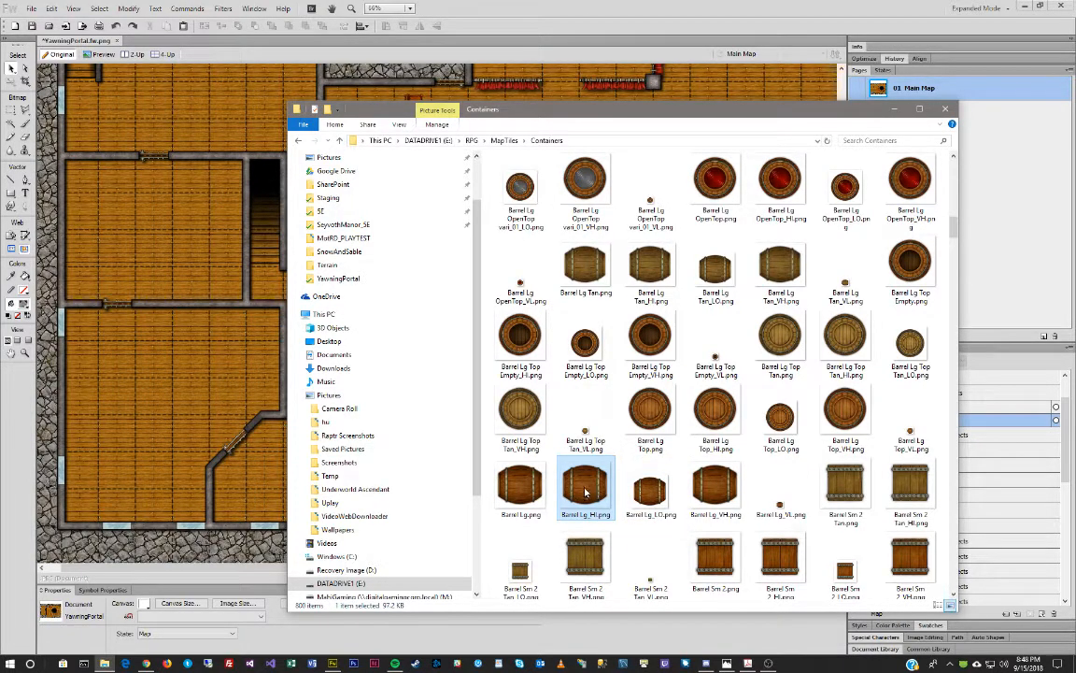
left_click_drag(227, 372, 228, 372)
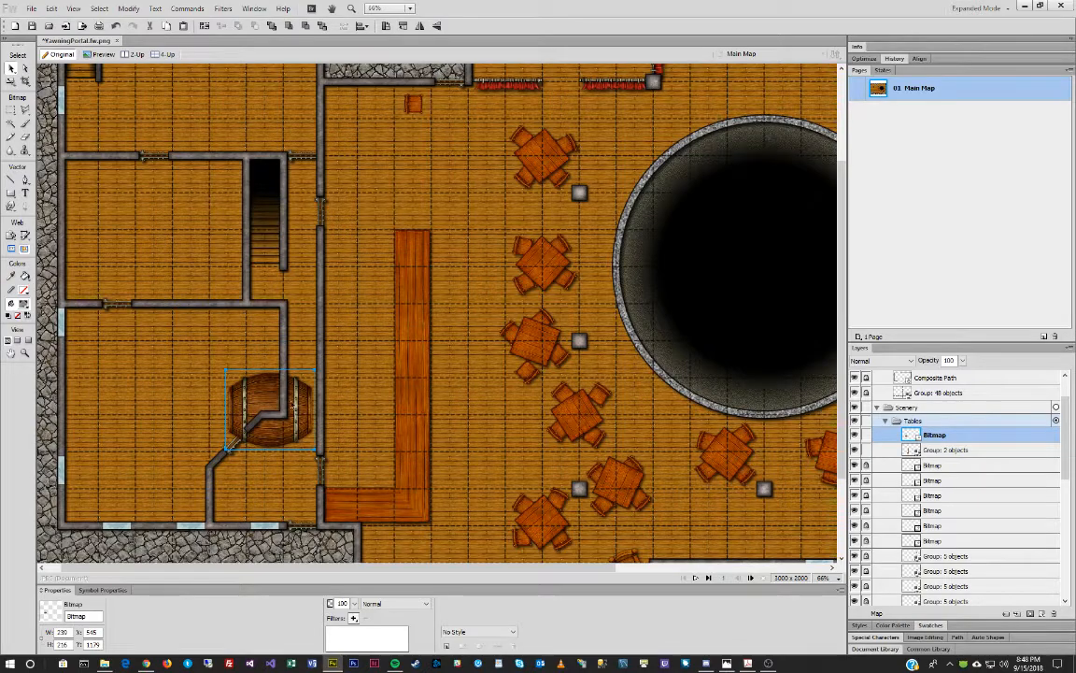
Move the barrel to the bar's bottom corner, rotate it 90°, and move it into Scenery.
left_click_drag(293, 406, 355, 487)
key("ctrl+shift+9")
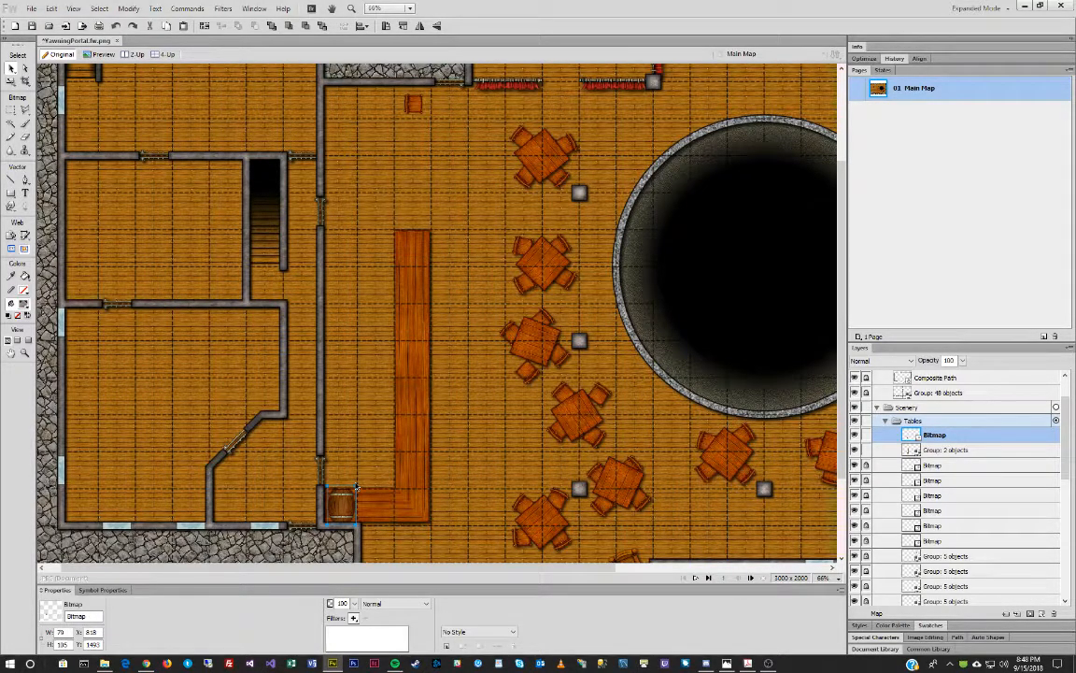
left_click_drag(911, 437, 890, 430)
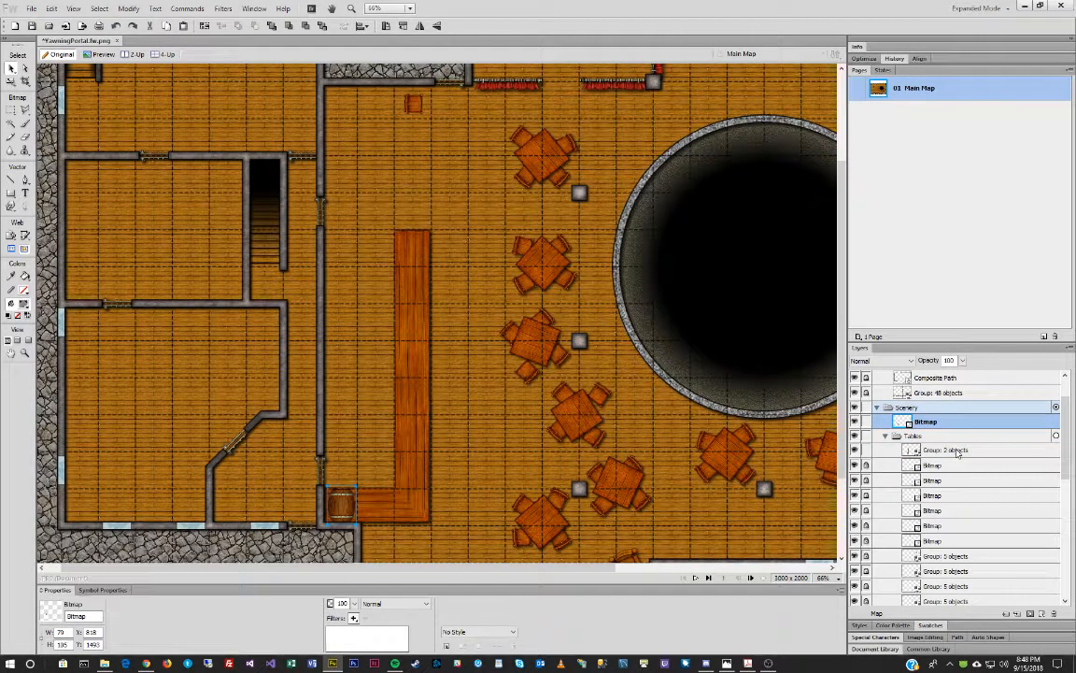
left_click(886, 436)
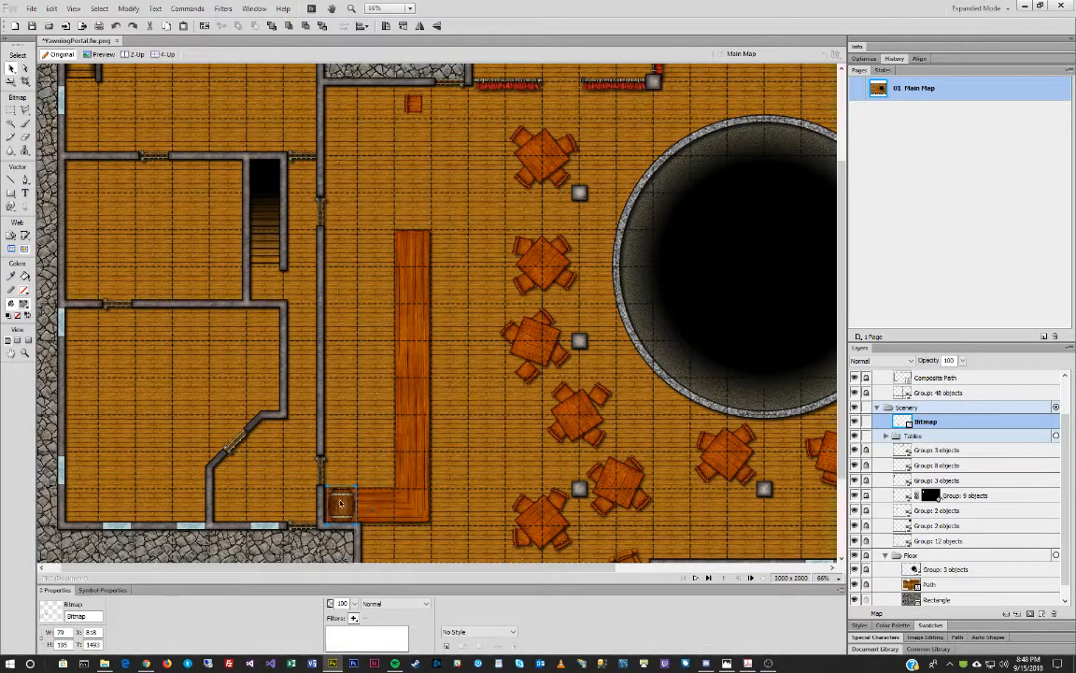
left_click_drag(337, 503, 337, 508)
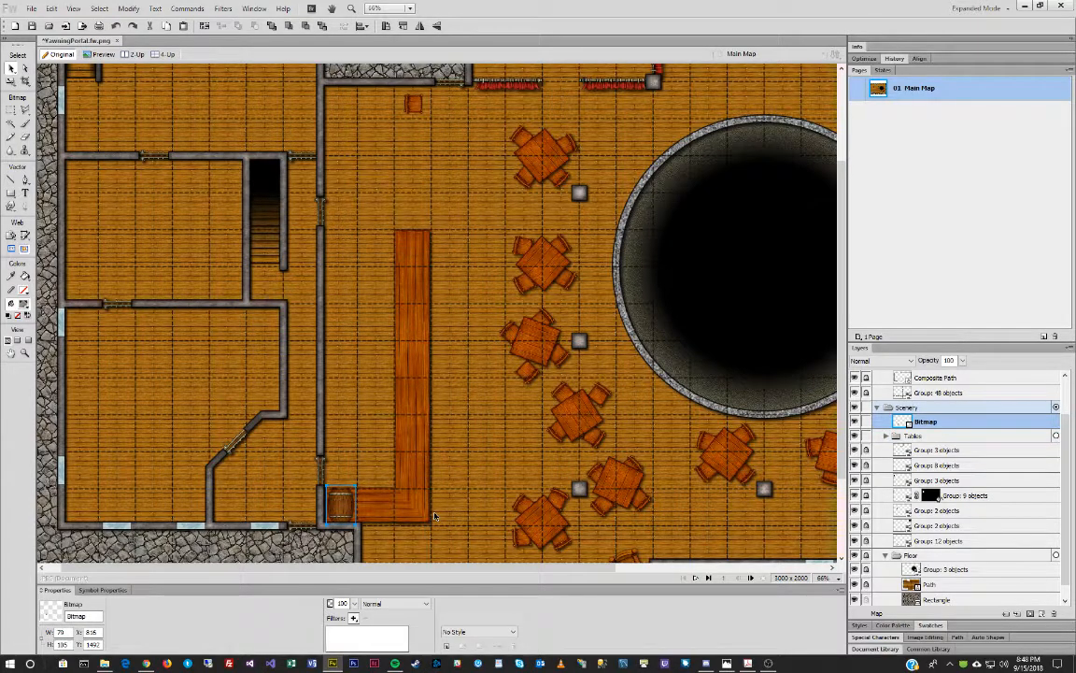
Try out a rotated barrel copy above the corner barrel, then delete it.
key("ctrl+v")
key("shift+Up")
key("shift+Up")
key("shift+Up")
key("shift+Up")
key("shift+Up")
key("shift+Up")
key("shift+Up")
key("shift+Up")
key("shift+Up")
key("shift+Up")
key("shift+Up")
key("shift+Up")
key("shift+Up")
key("shift+Up")
key("ctrl+9")
key("shift+Up")
key("shift+Up")
key("shift+Up")
key("shift+Up")
key("shift+Up")
key("shift+Up")
key("shift+Up")
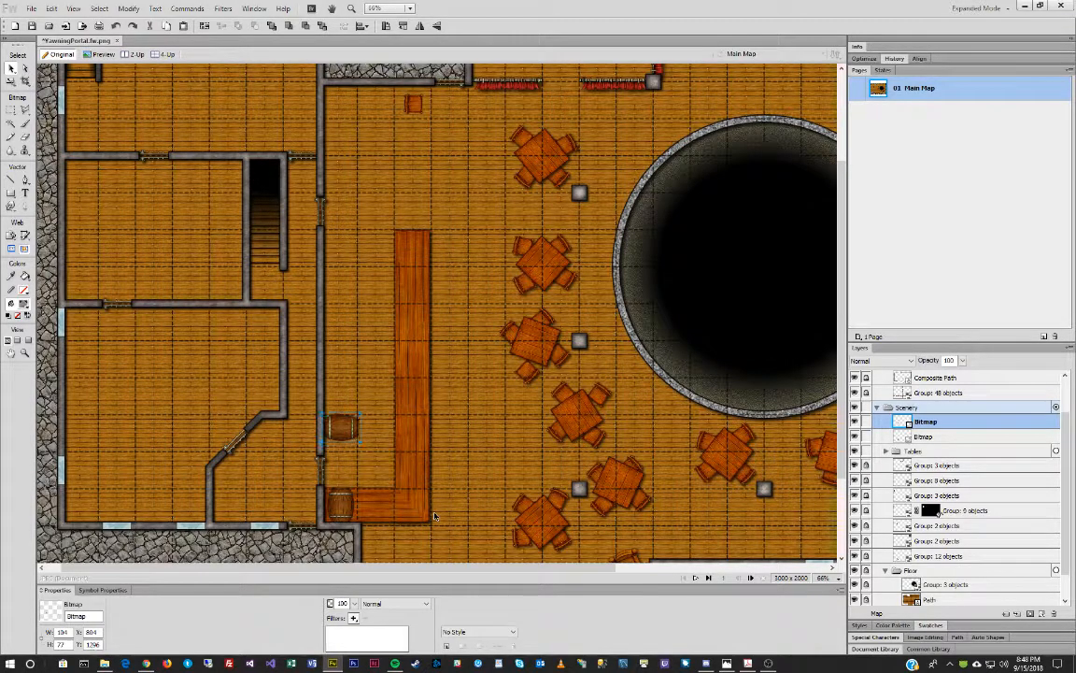
key("Right")
key("Right")
key("Right")
key("Right")
key("Right")
key("Right")
key("Left")
key("Left")
key("Left")
key("Delete")
Resize the corner barrel to W 75 and H 95, nudging it up and right.
left_click(342, 507)
key("q")
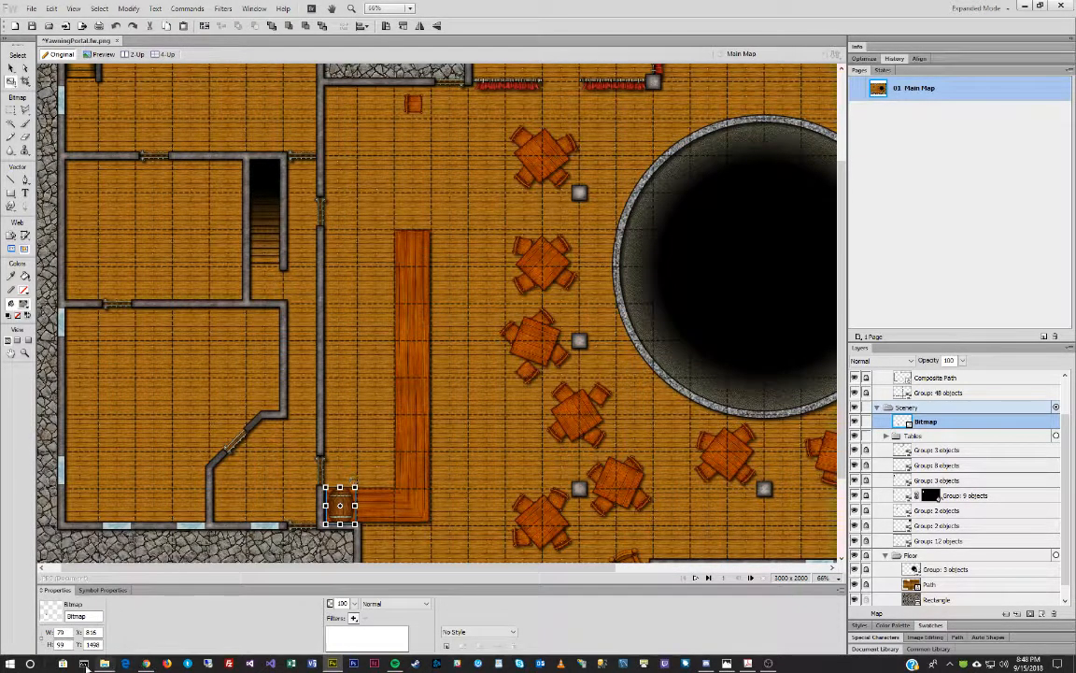
left_click(67, 644)
key("Return")
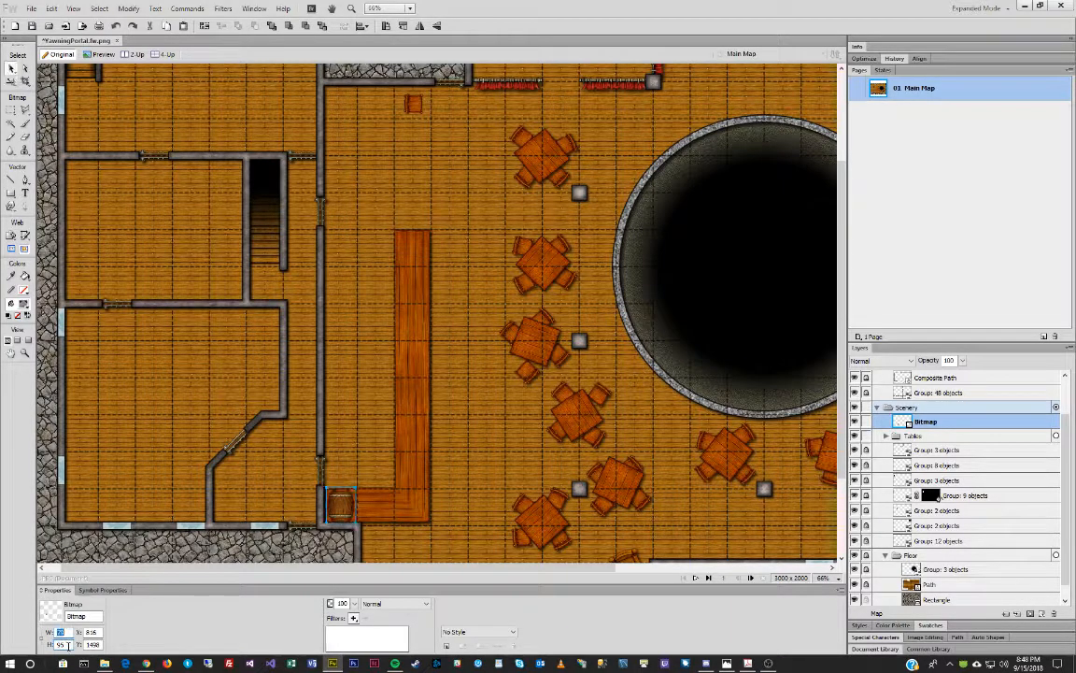
key("Return")
key("Up")
key("Up")
key("Up")
key("Up")
key("Right")
key("Right")
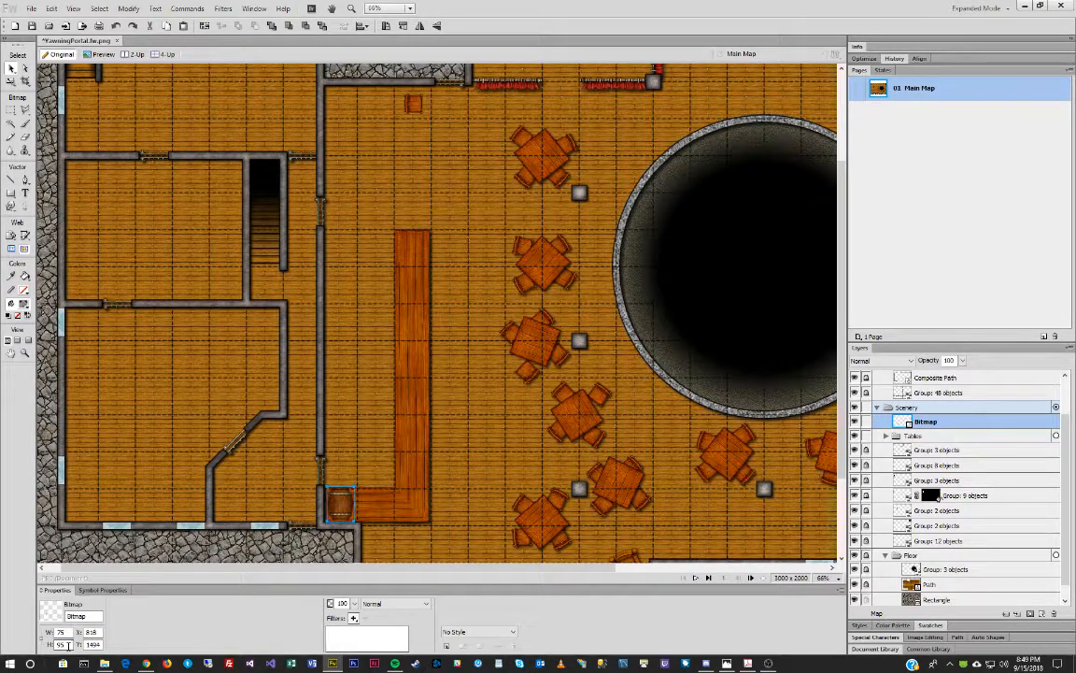
Add two horizontal barrel copies stacked against the wall above the corner barrel.
key("ctrl+shift+d")
key("shift+Up")
key("shift+Up")
key("shift+Up")
key("shift+Up")
key("shift+Up")
key("shift+Up")
key("shift+Up")
key("shift+Up")
key("shift+Up")
key("shift+Up")
key("shift+Up")
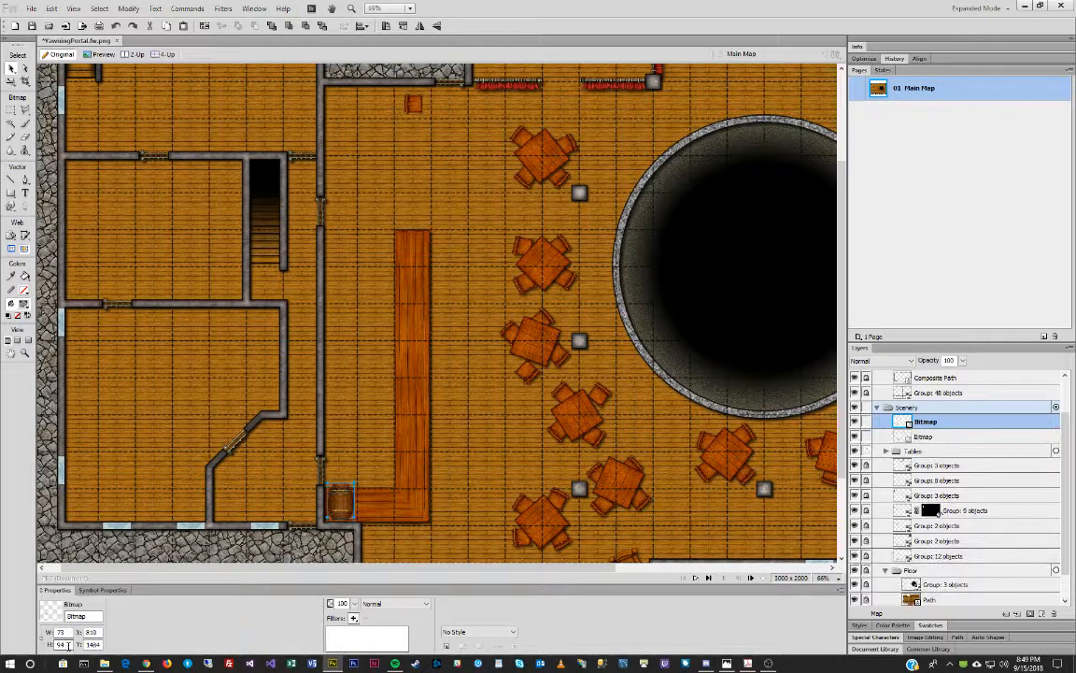
key("ctrl+shift+9")
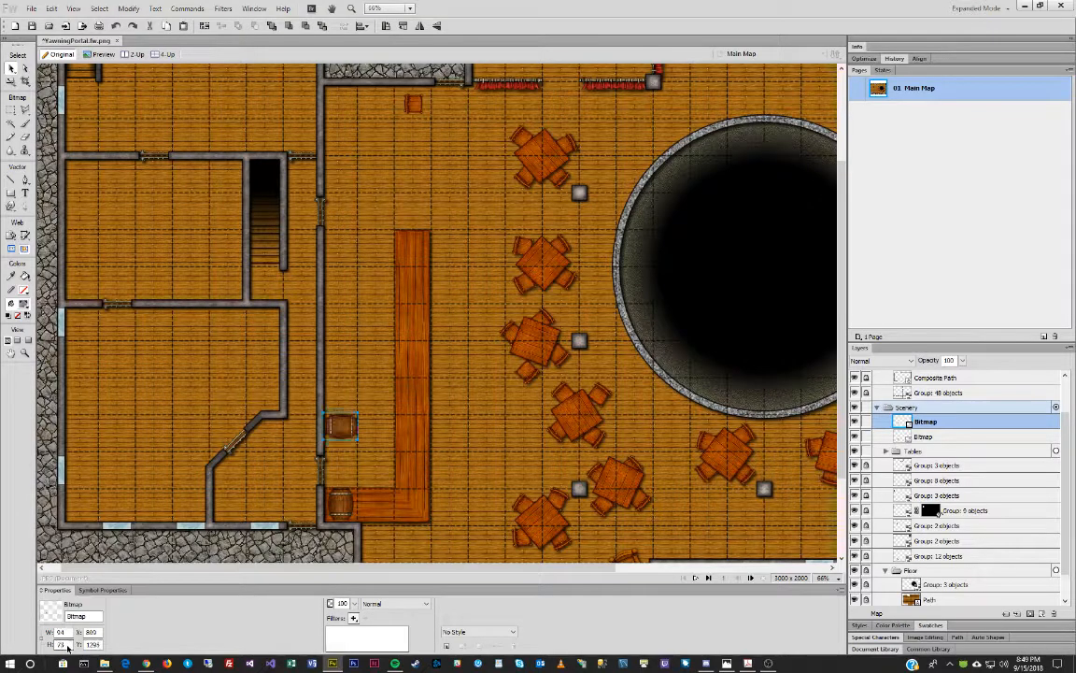
key("Up")
key("Up")
key("Right")
key("Right")
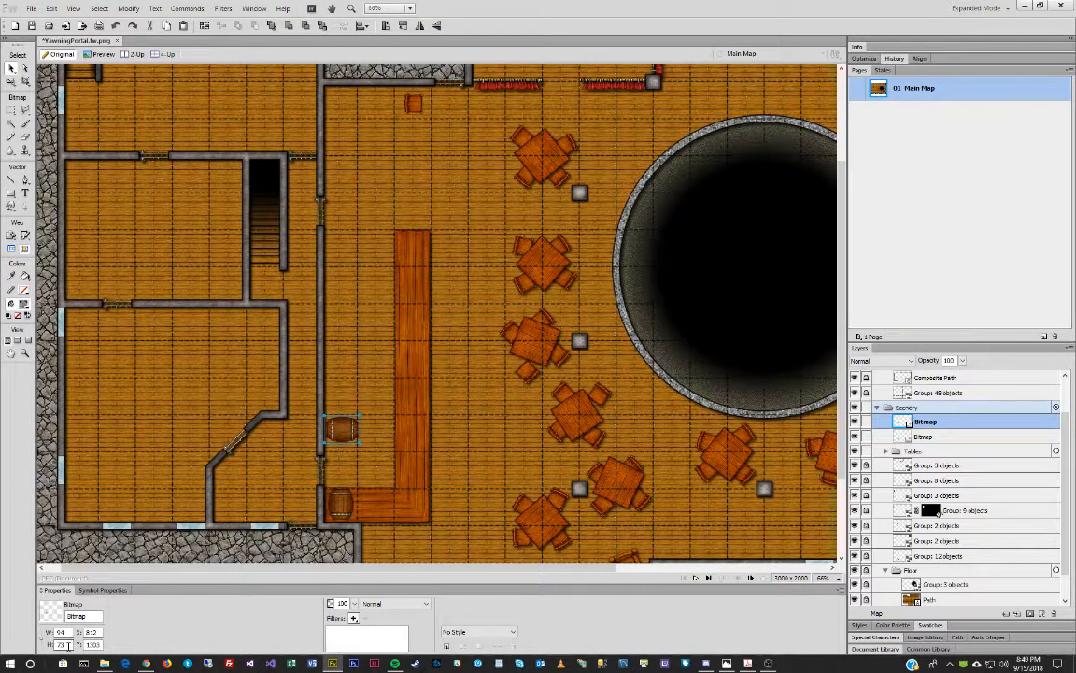
key("ctrl+c")
key("ctrl+v")
key("shift+Up")
key("shift+Up")
key("shift+Up")
key("shift+Up")
key("shift+Up")
key("shift+Up")
key("shift+Up")
key("shift+Up")
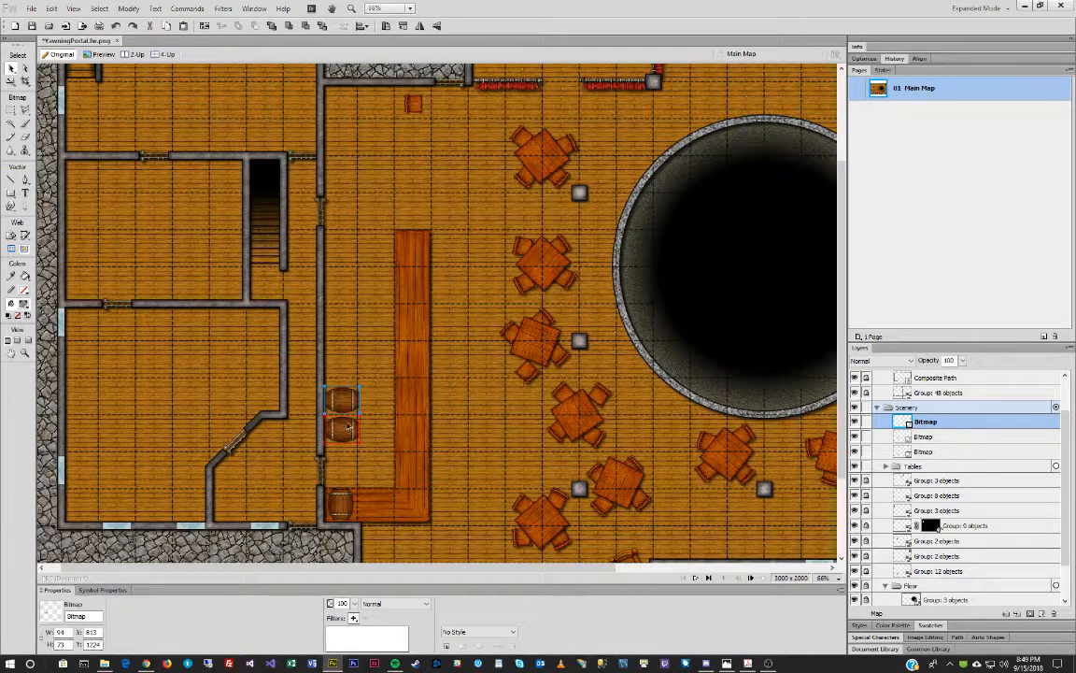
Give the three barrels a drop shadow at distance 10 and group them together.
left_click(341, 428, "shift")
left_click(348, 507, "shift")
left_click(353, 618)
mouse_move(421, 577)
left_click(506, 578)
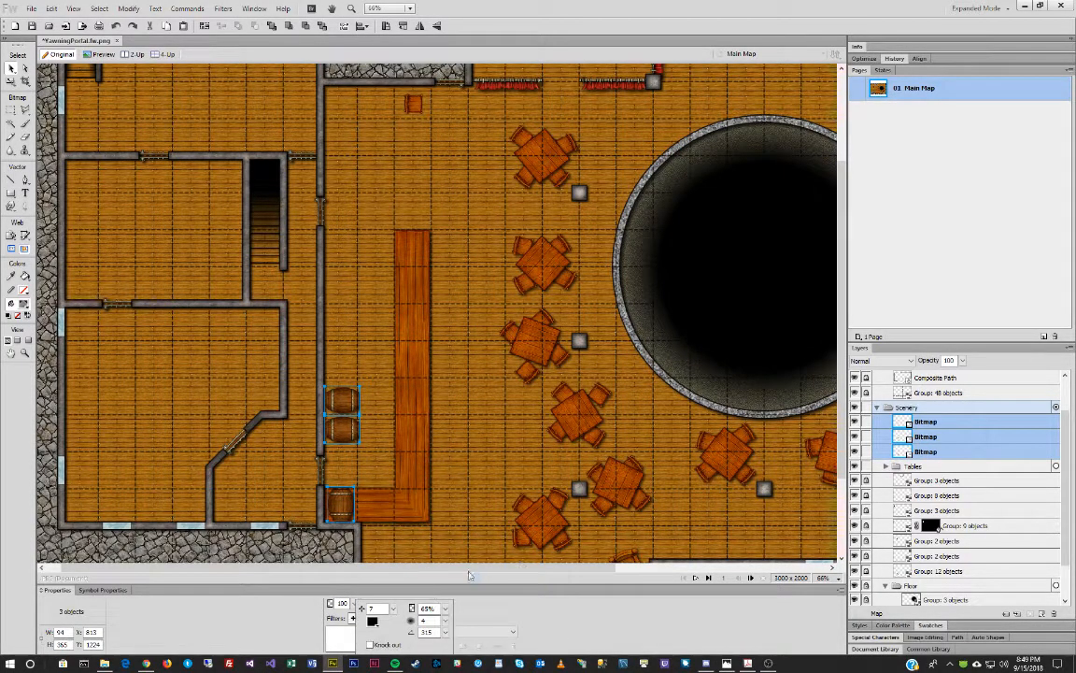
left_click_drag(399, 609, 448, 612)
left_click(473, 439)
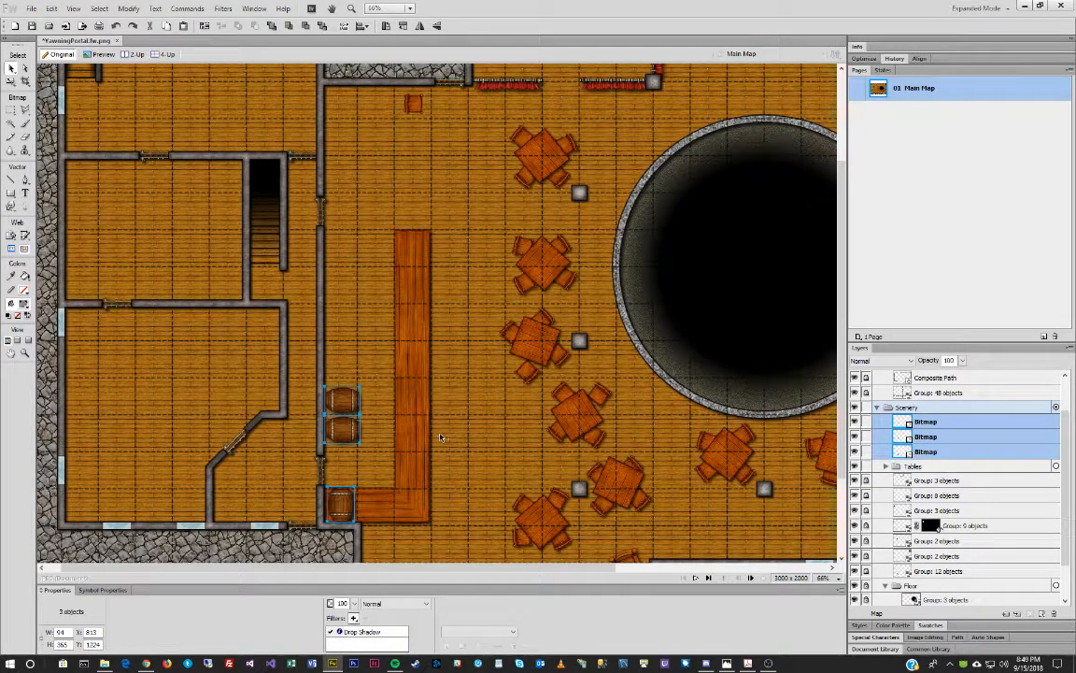
key("ctrl+g")
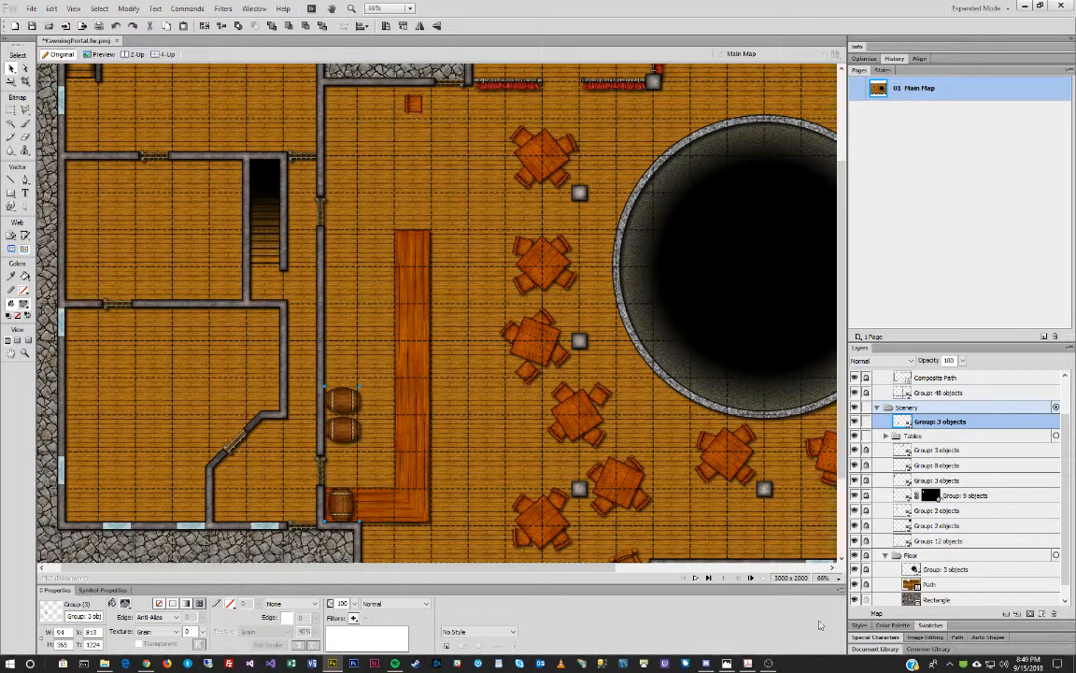
key("alt+Tab")
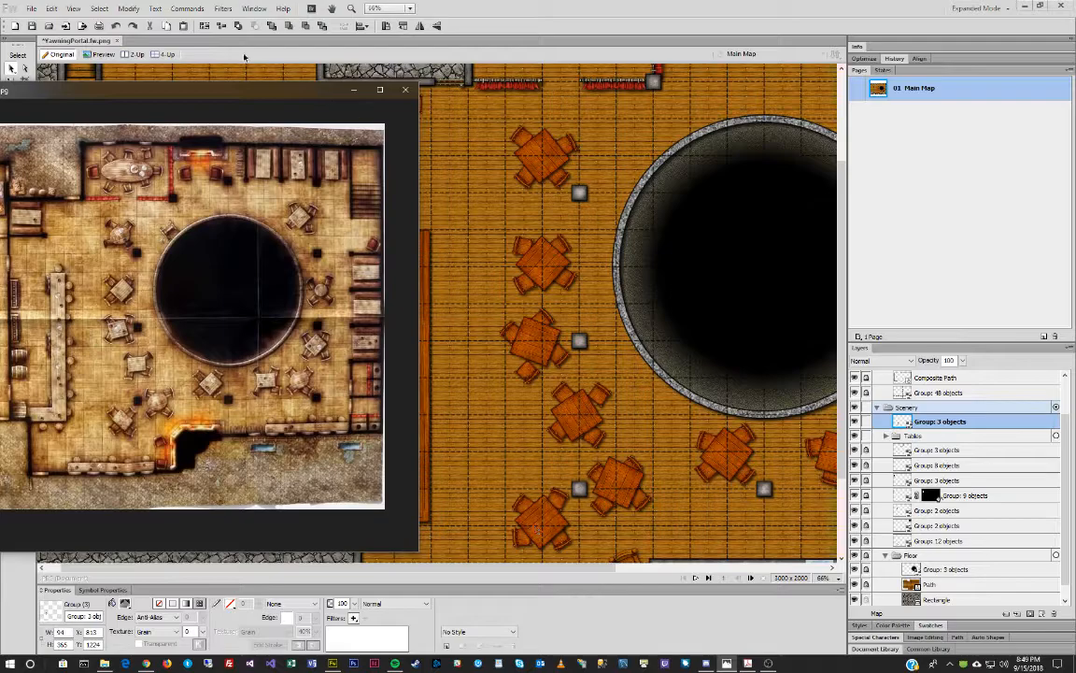
left_click_drag(189, 96, 0, 111)
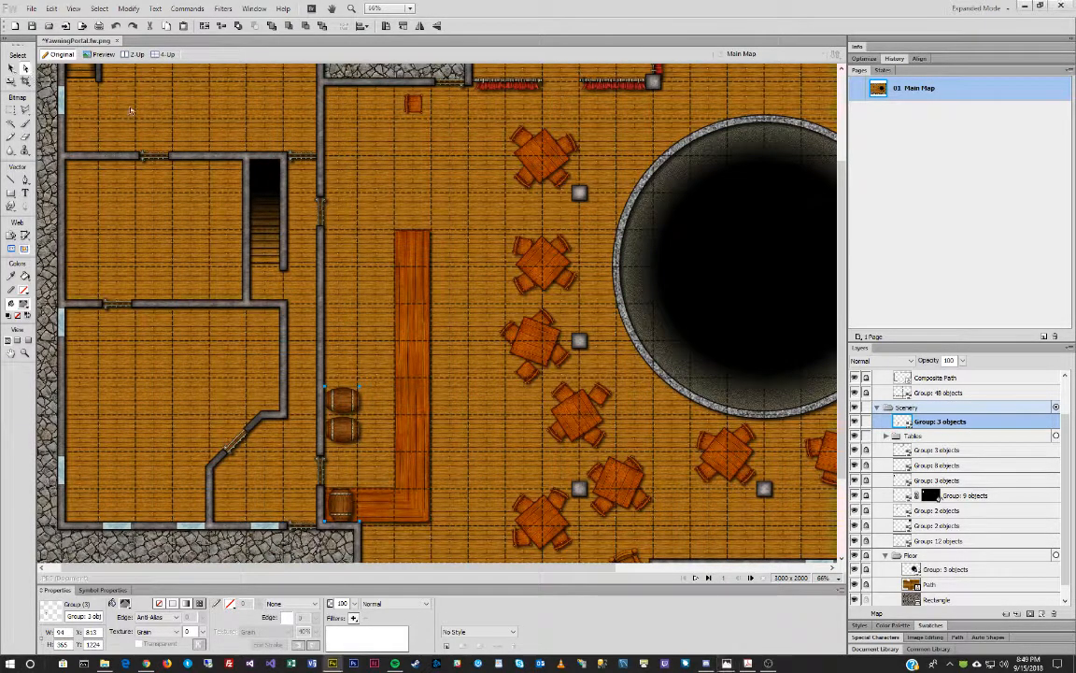
Paste a copy of the long bar, rotate it 90°, and set it against the bottom wall.
left_click(886, 436)
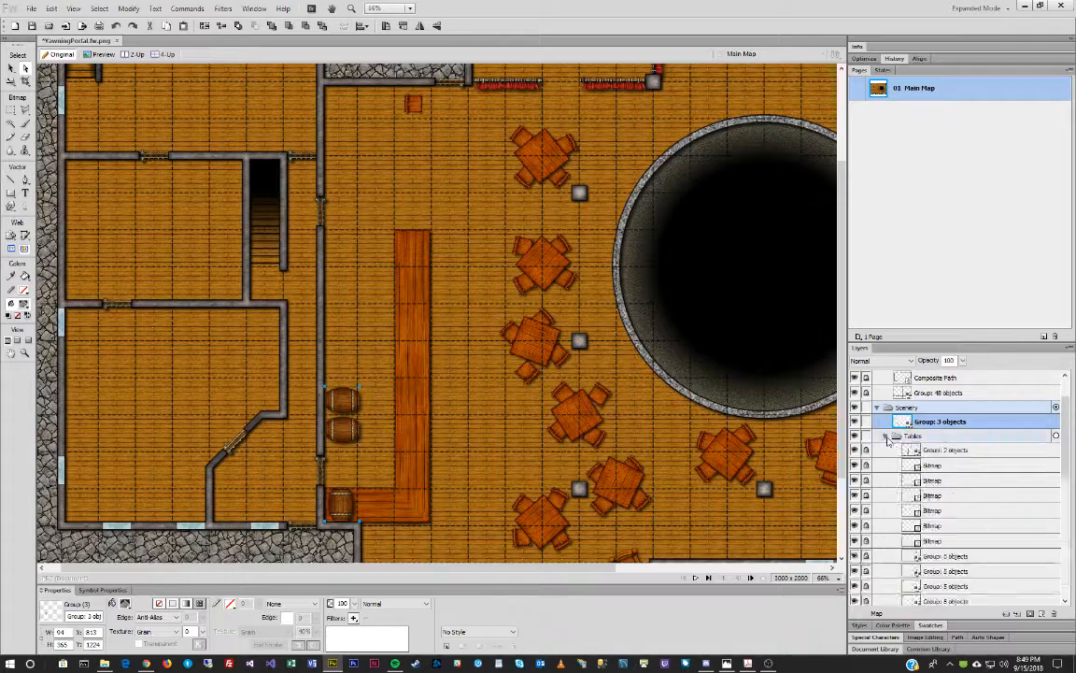
left_click(419, 274)
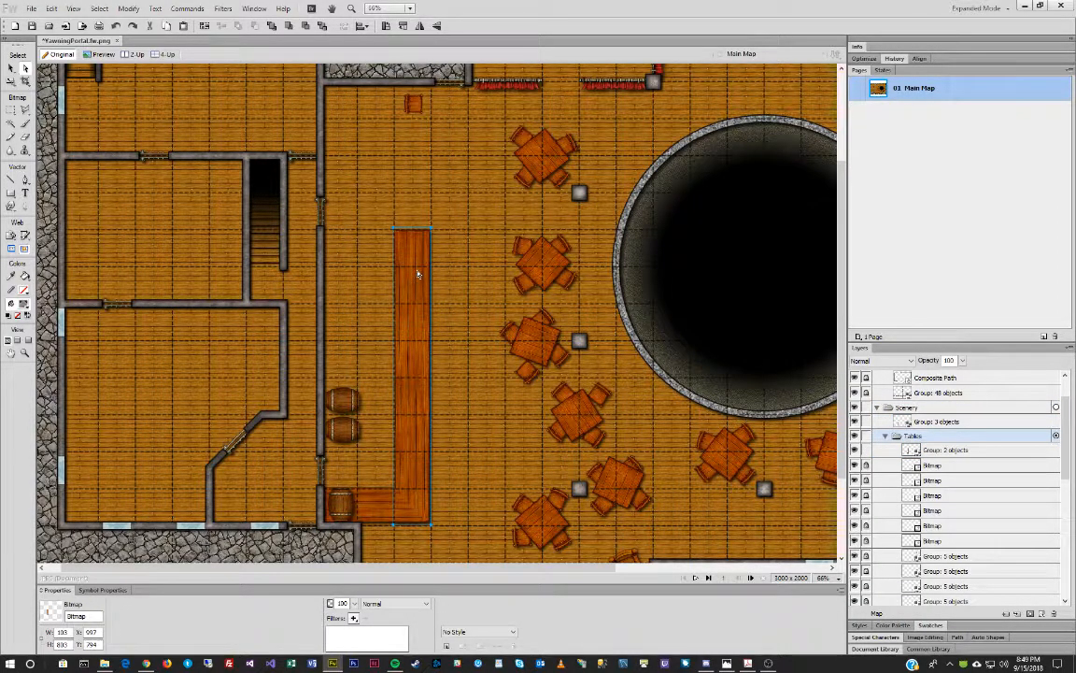
scroll(458, 279, "down", 3)
left_click(561, 493)
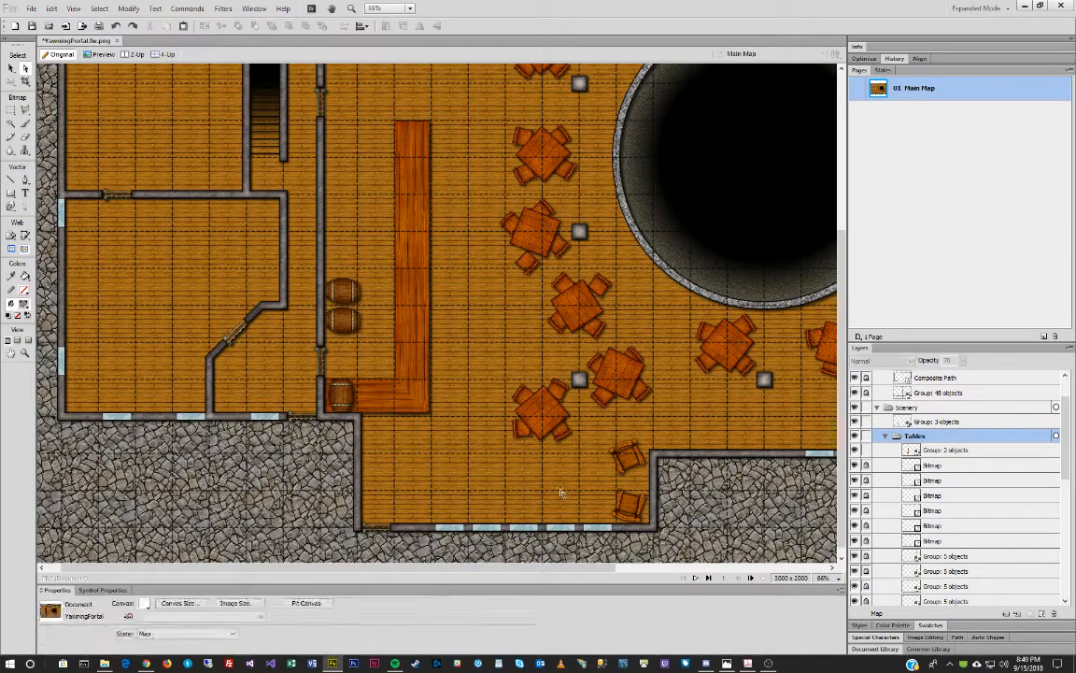
key("ctrl+v")
left_click_drag(418, 230, 512, 371)
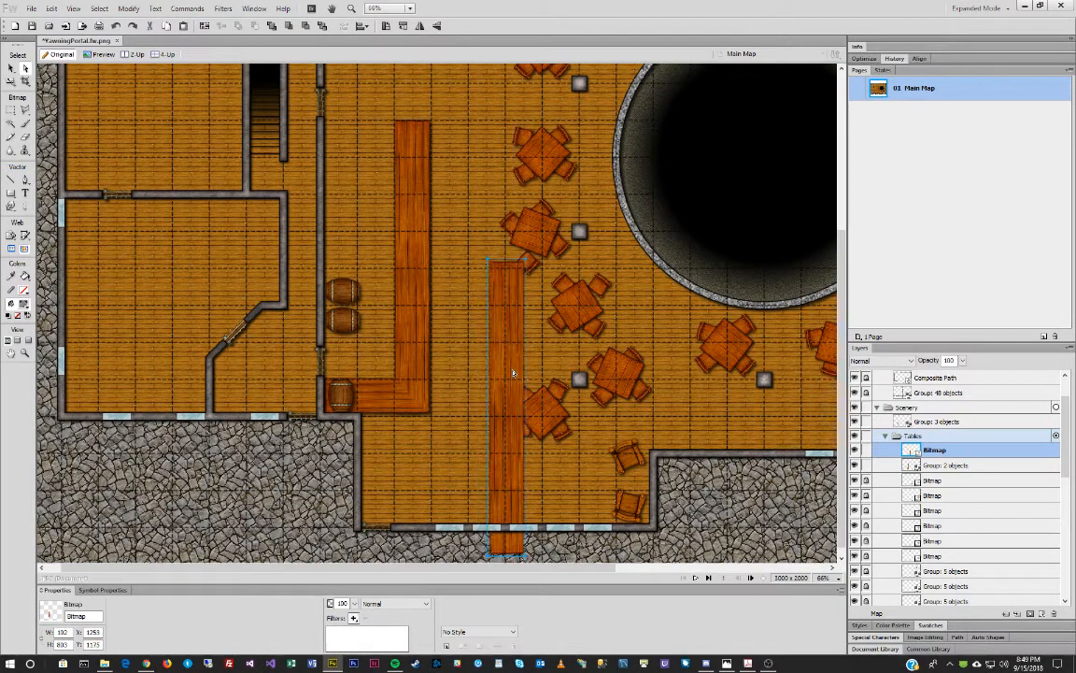
key("ctrl+shift+9")
left_click_drag(472, 411, 539, 508)
Shorten the bench to fit the wall and slim it to 80 pixels.
key("ctrl+t")
left_click_drag(725, 507, 613, 502)
key("v")
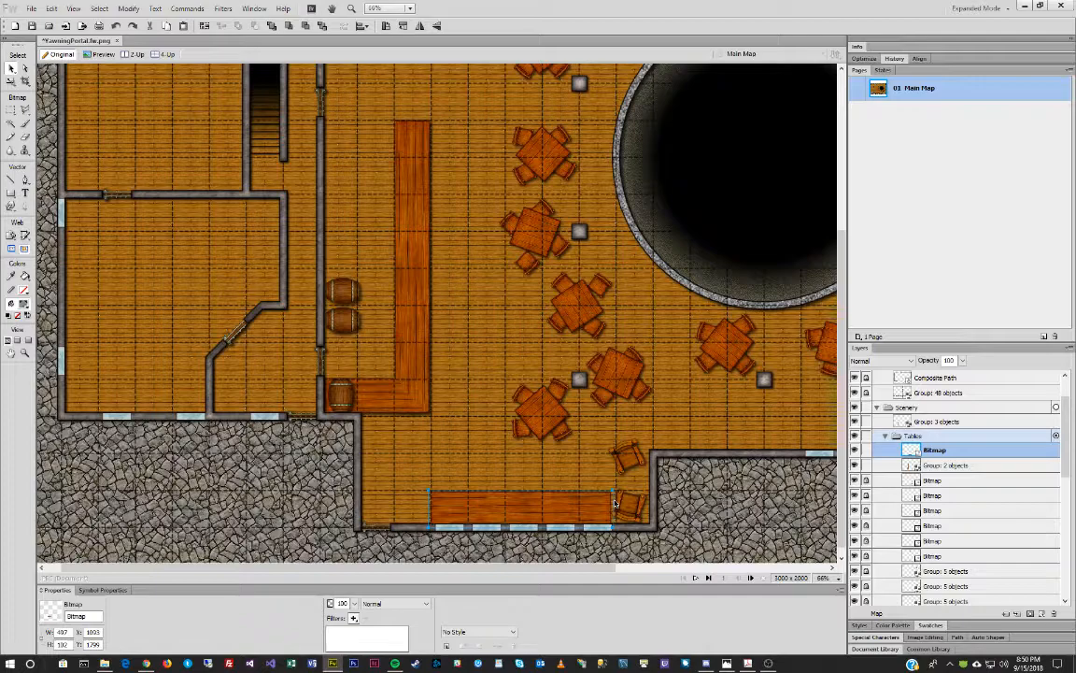
key("q")
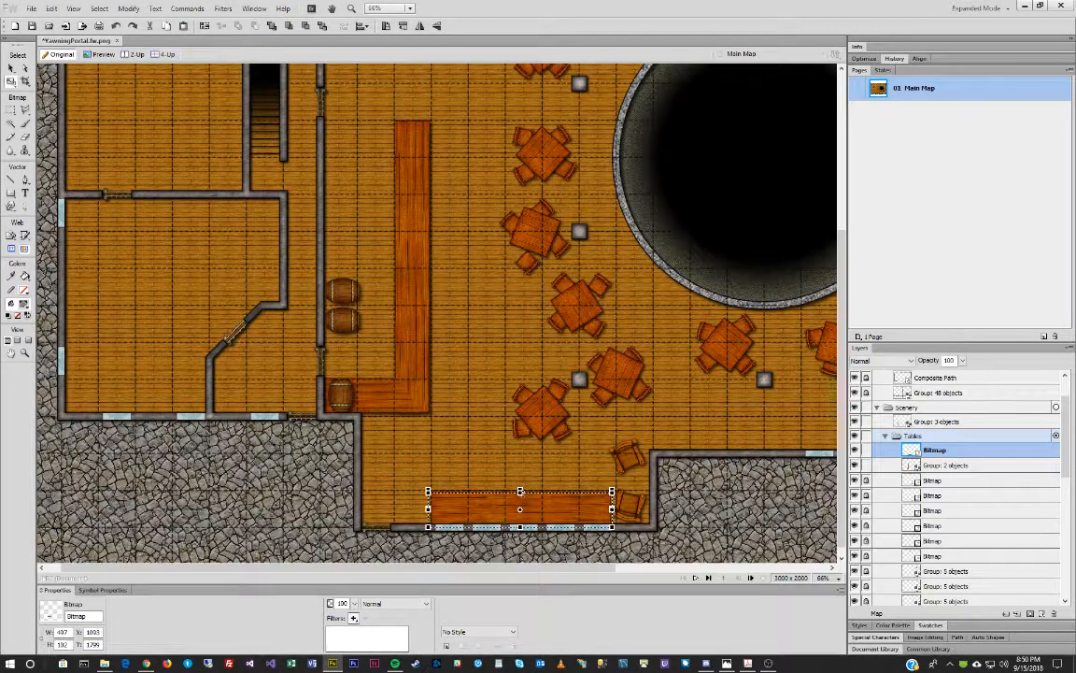
left_click_drag(521, 494, 521, 498)
key("v")
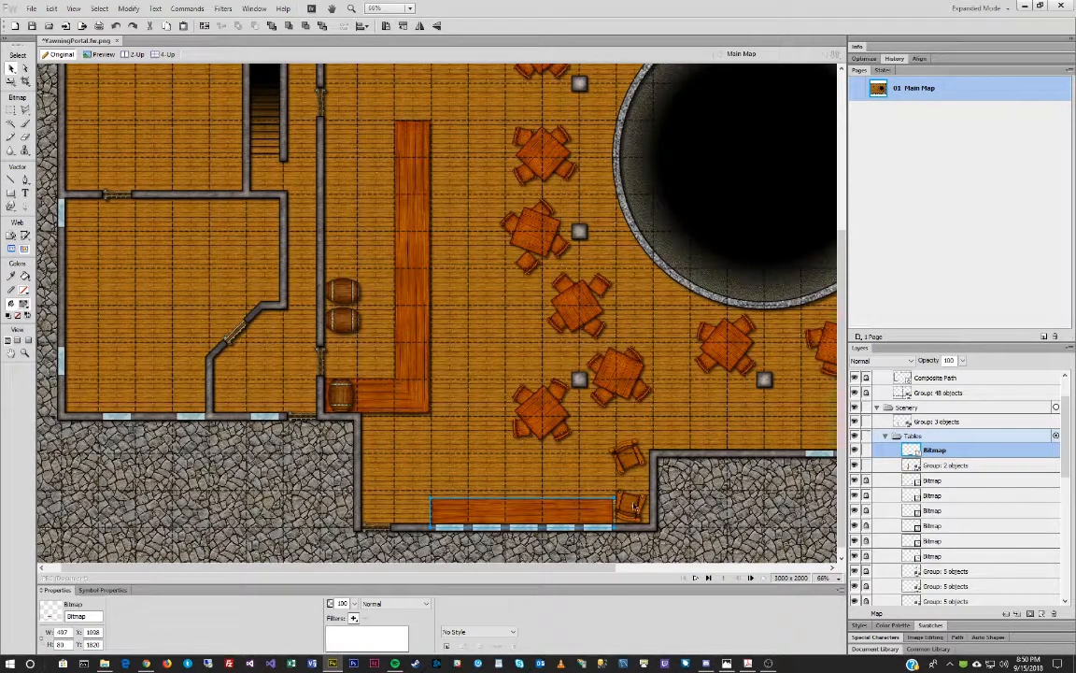
left_click(633, 505)
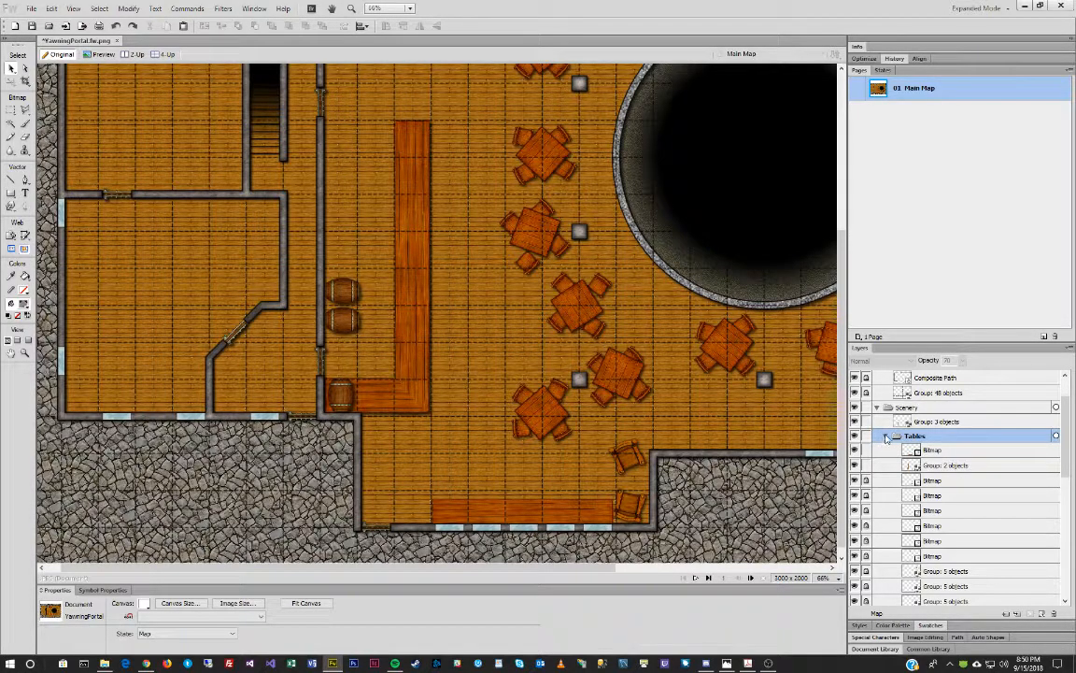
Duplicate the bench onto the lower-right wall and select both benches.
left_click(878, 480)
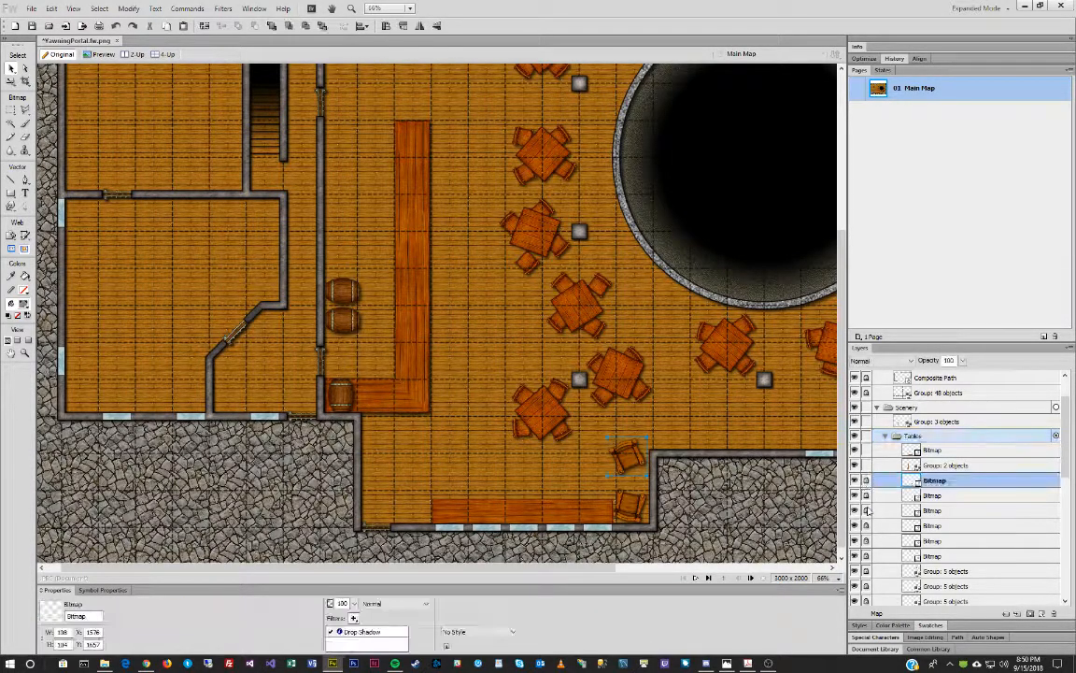
left_click(634, 508)
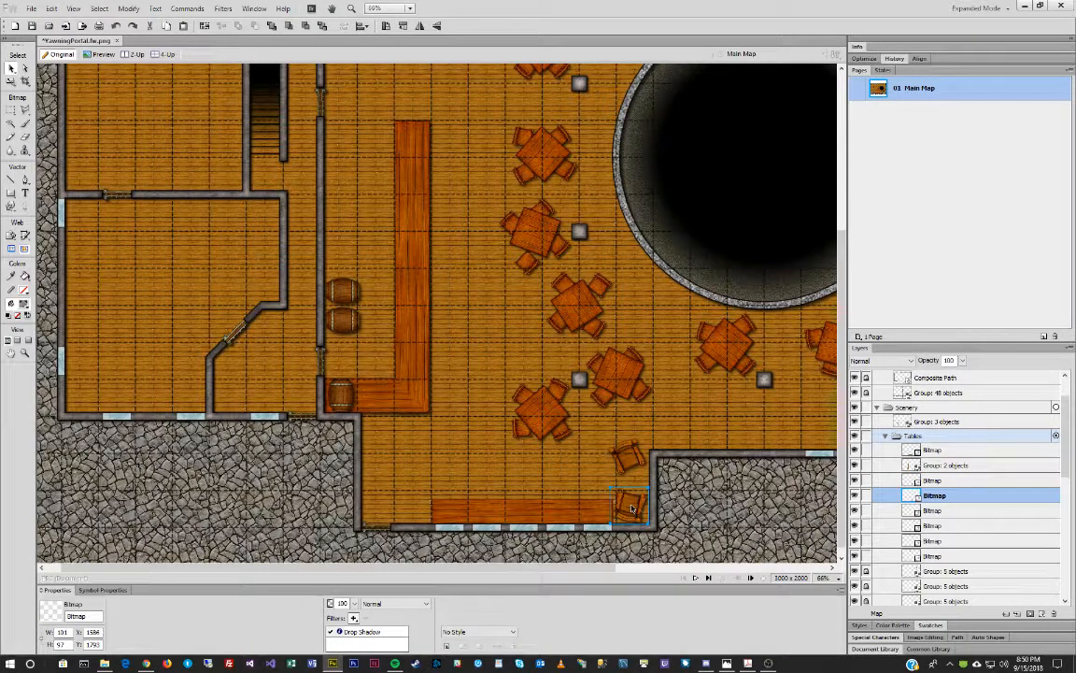
left_click(545, 520)
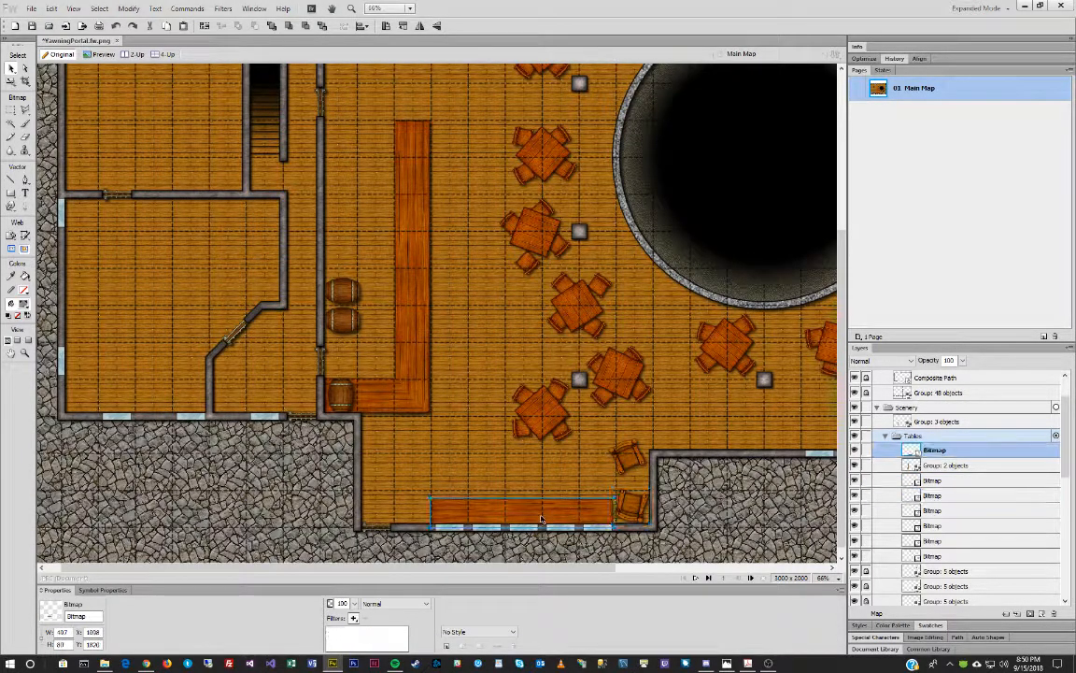
left_click_drag(474, 570, 693, 568)
key("ctrl+c")
key("ctrl+v")
left_click_drag(267, 512, 667, 437)
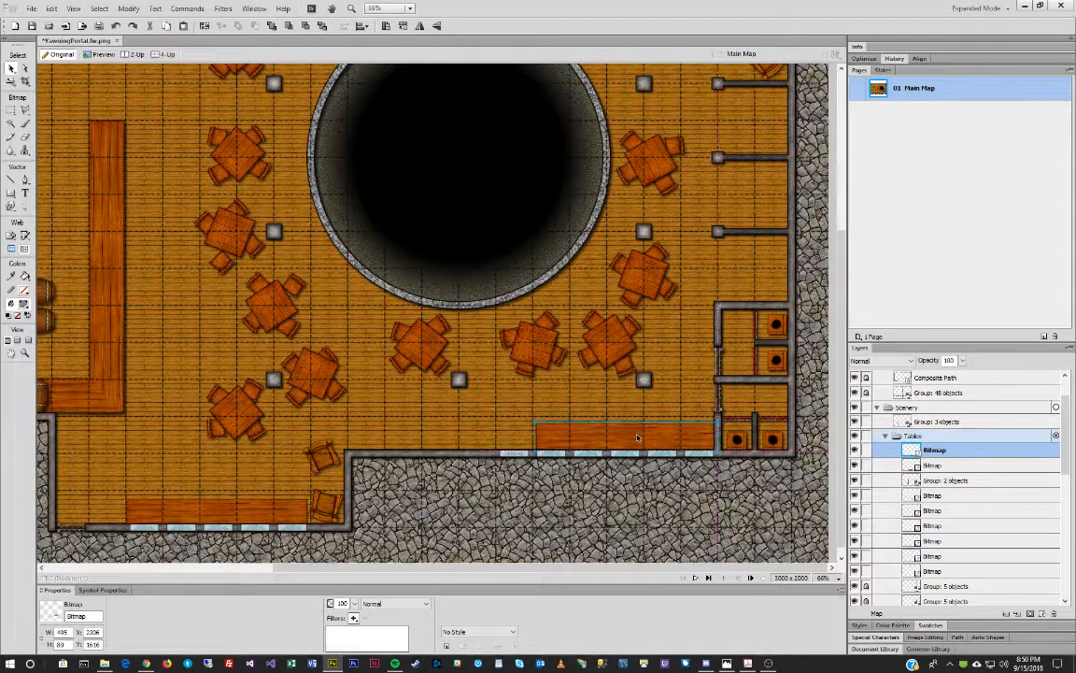
left_click(287, 514, "shift")
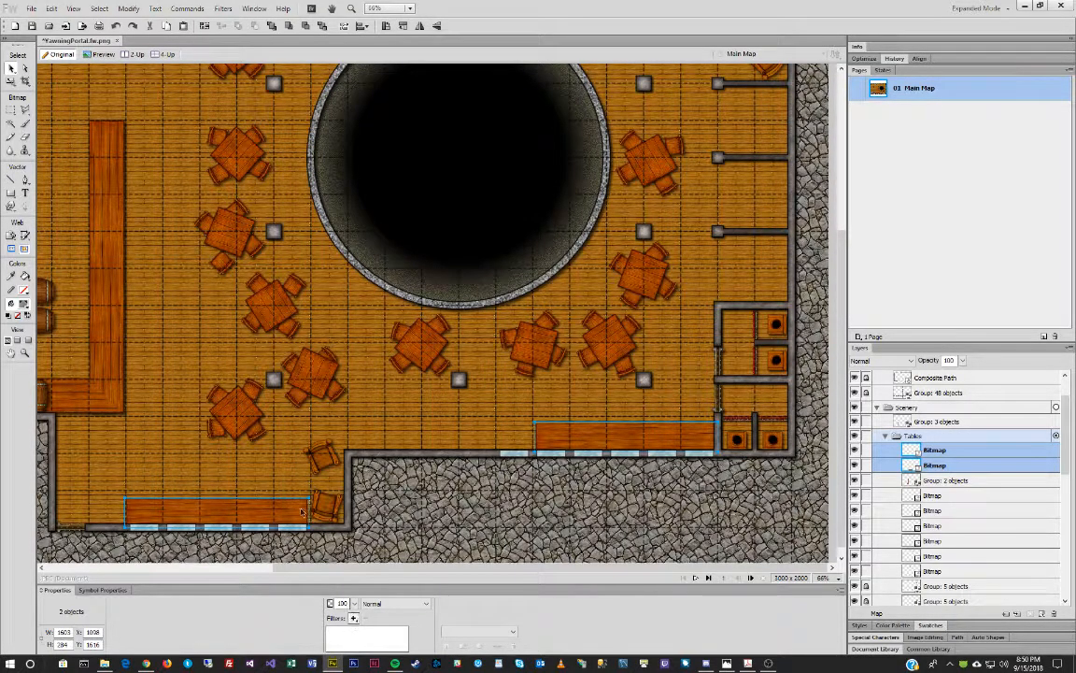
Give both benches a black glow with width 2, softness 0, and lowered opacity.
left_click(354, 618)
mouse_move(414, 581)
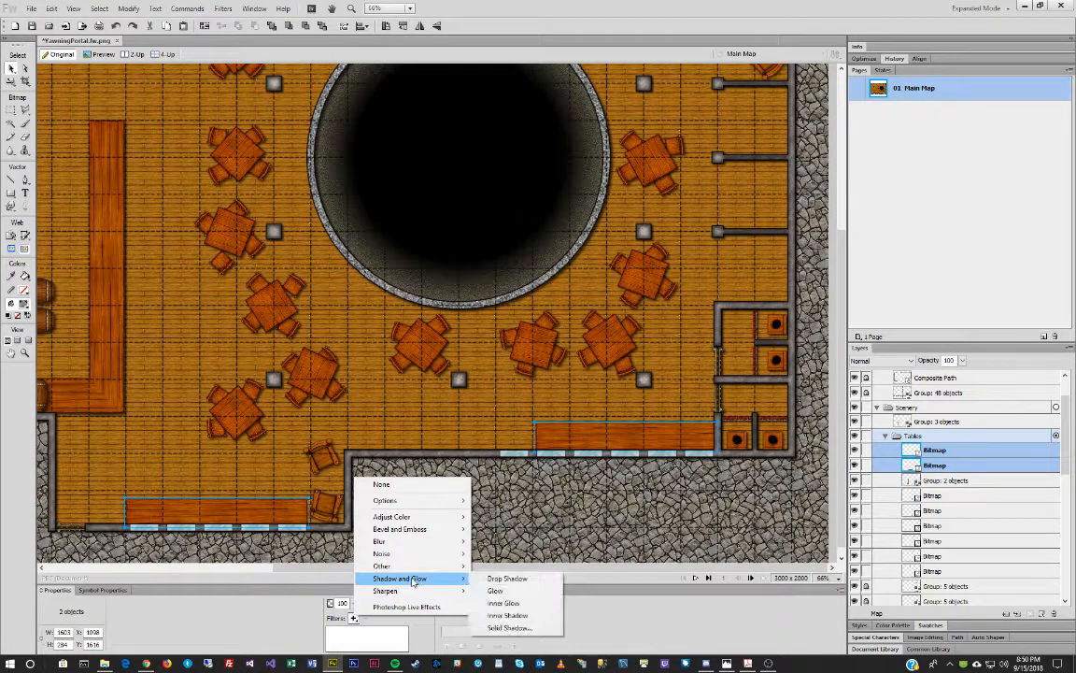
left_click(509, 591)
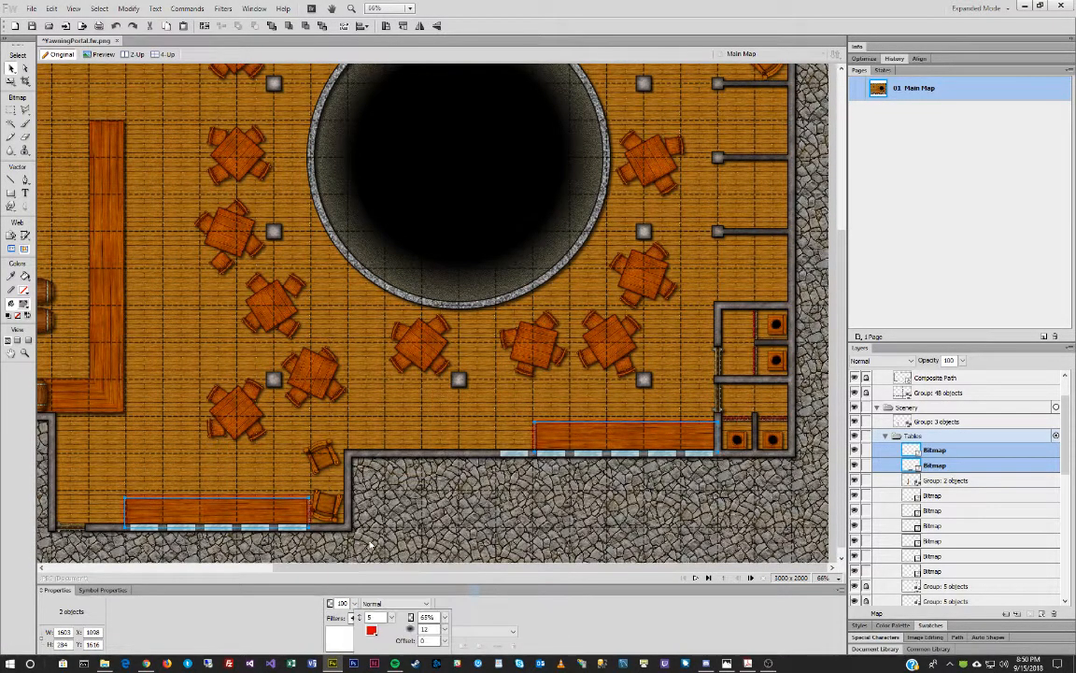
left_click(371, 631)
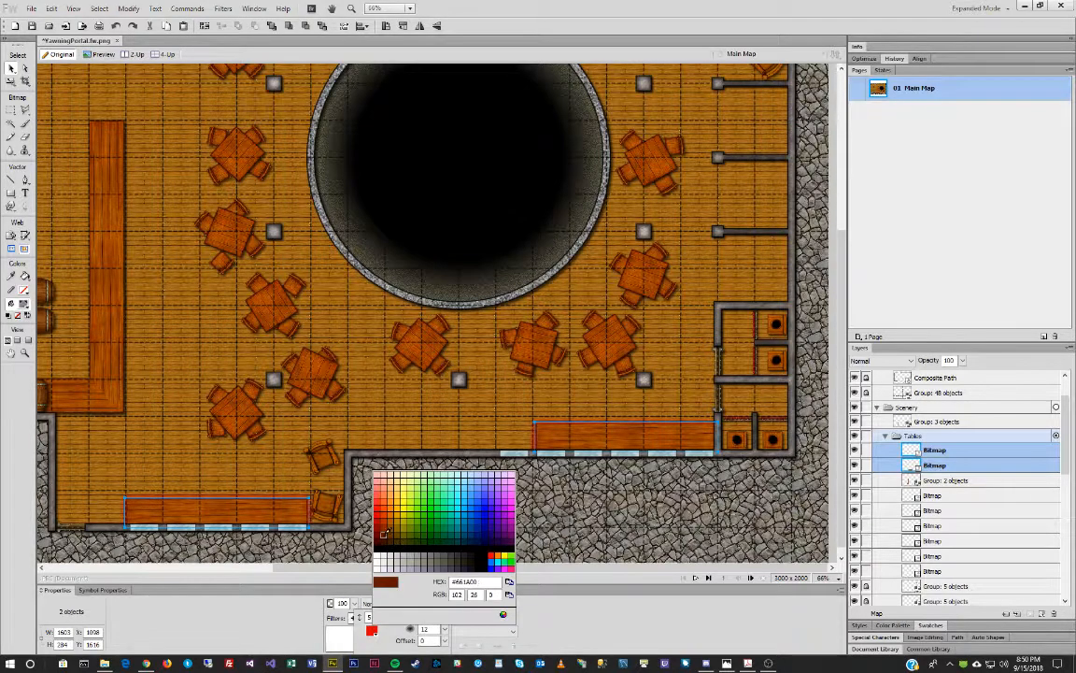
left_click(379, 548)
type("3")
type("2")
key("Tab")
left_click(446, 629)
left_click_drag(451, 609, 450, 565)
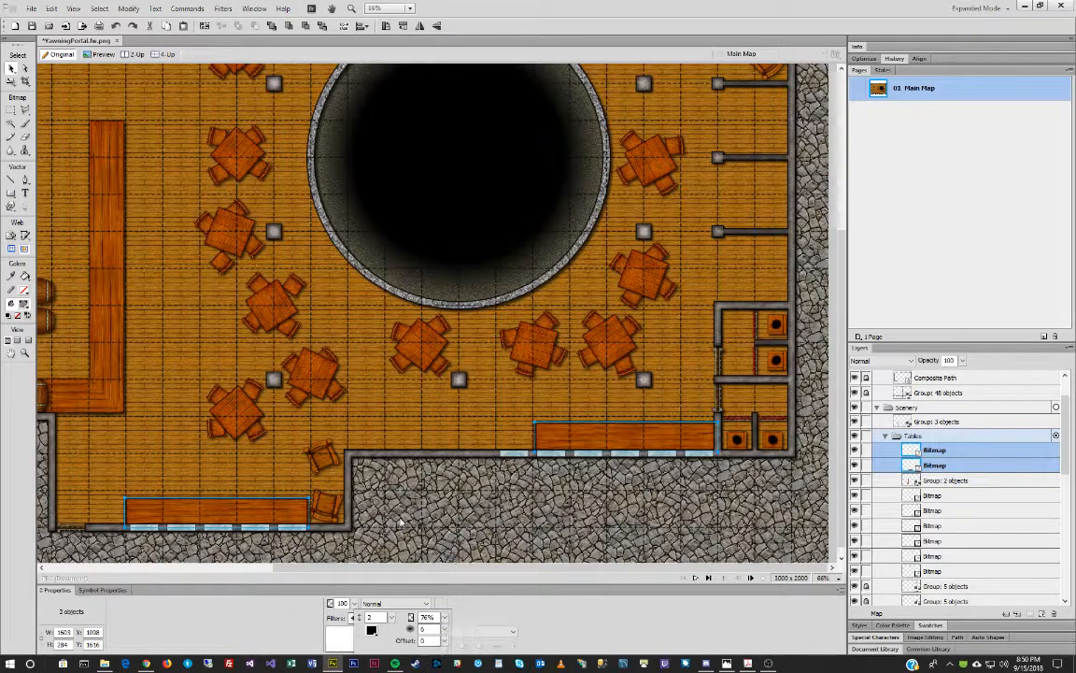
left_click_drag(445, 617, 452, 626)
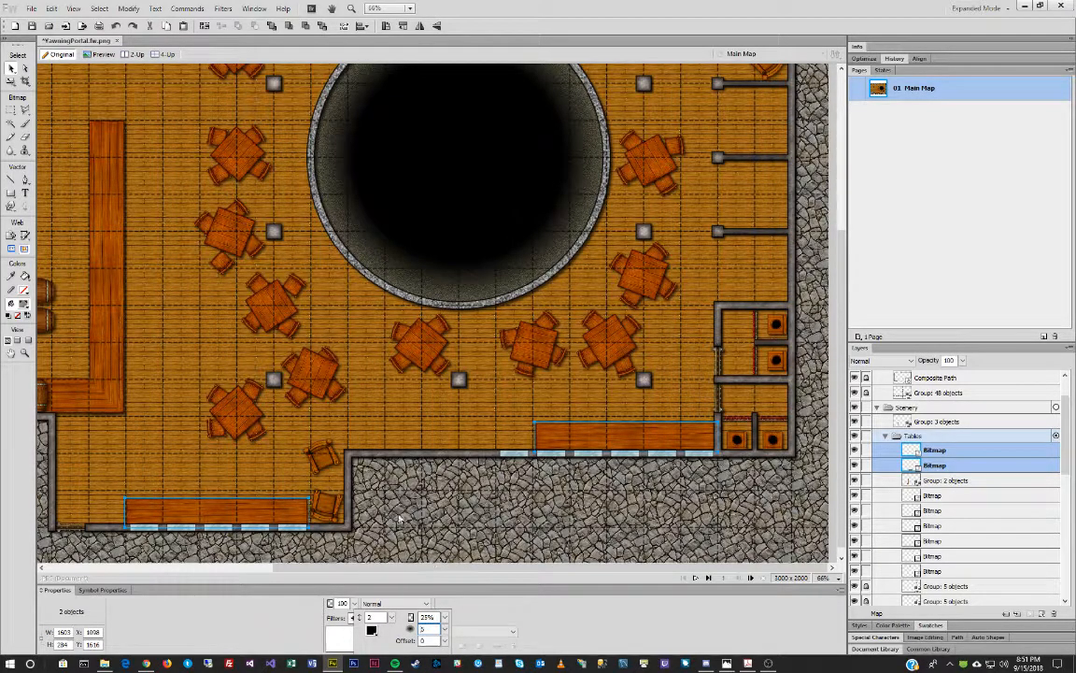
left_click(399, 519)
left_click(283, 550)
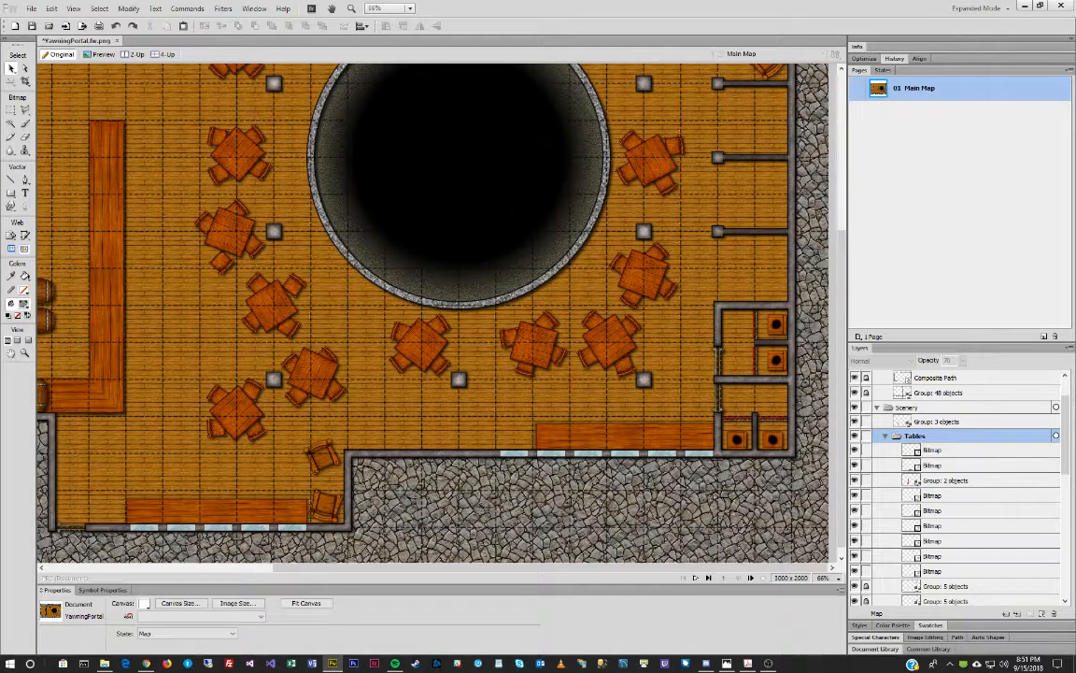
Open the MapTiles Furniture folder and drag Stool 1.png onto the tavern map.
left_click(103, 662)
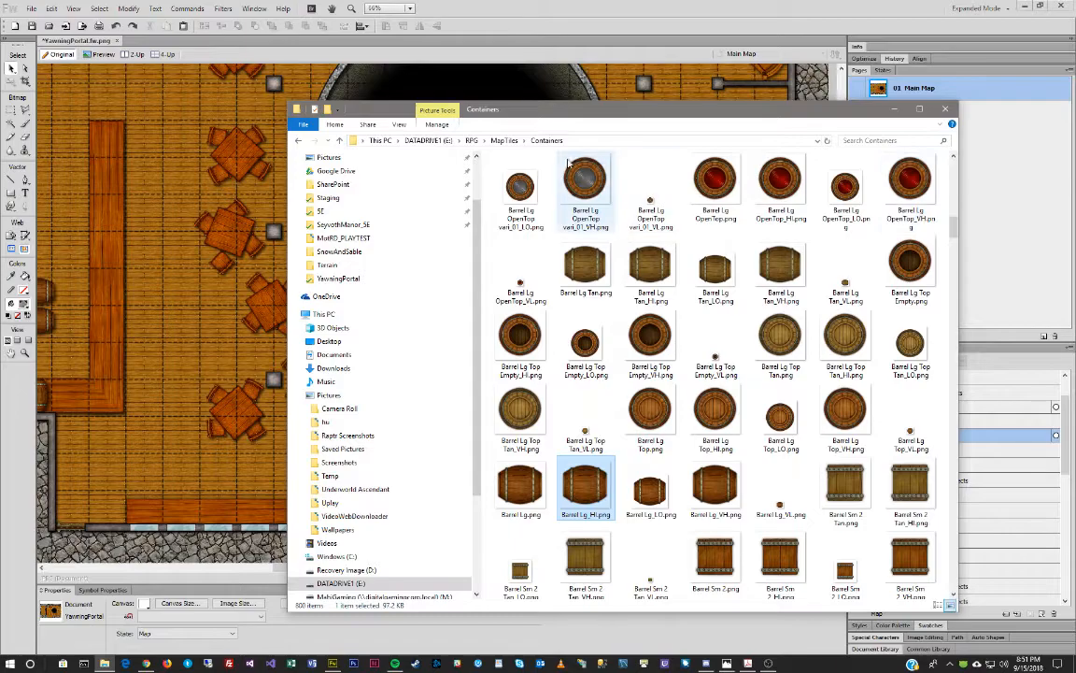
left_click(505, 140)
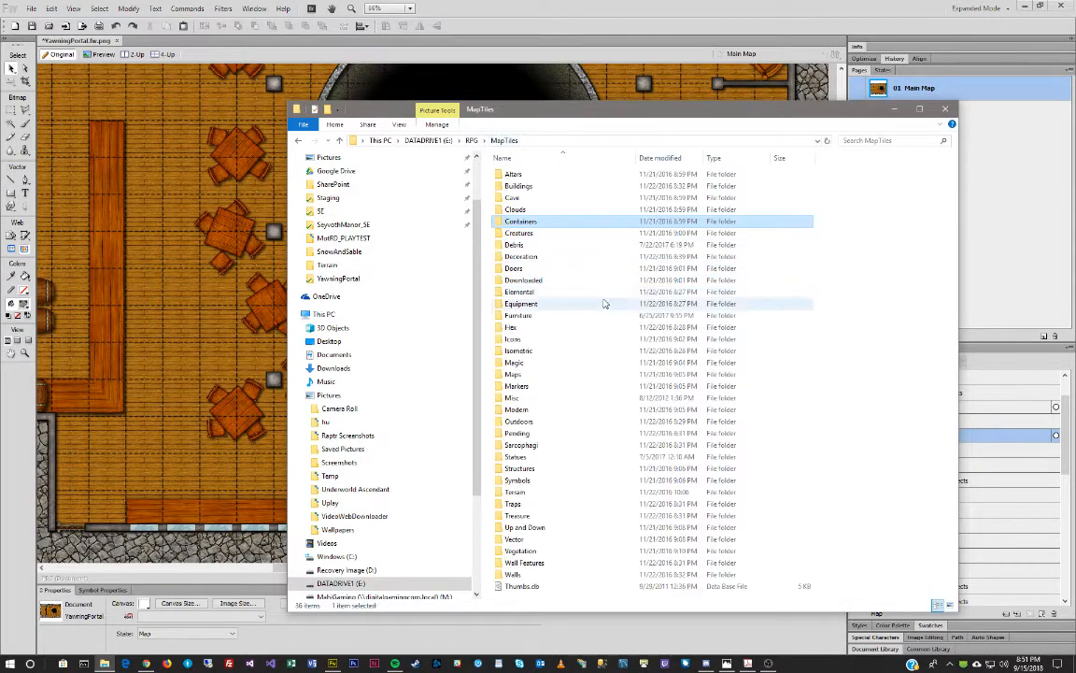
double_click(523, 315)
scroll(747, 357, "down", 5)
scroll(747, 356, "down", 20)
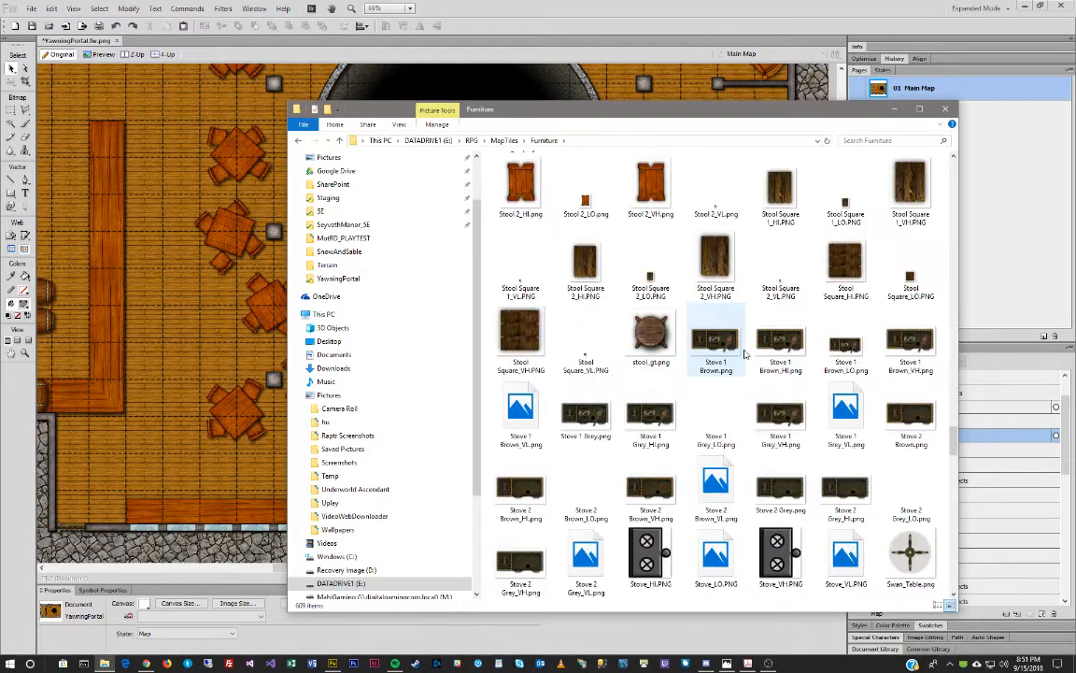
scroll(747, 353, "down", 5)
scroll(747, 353, "up", 5)
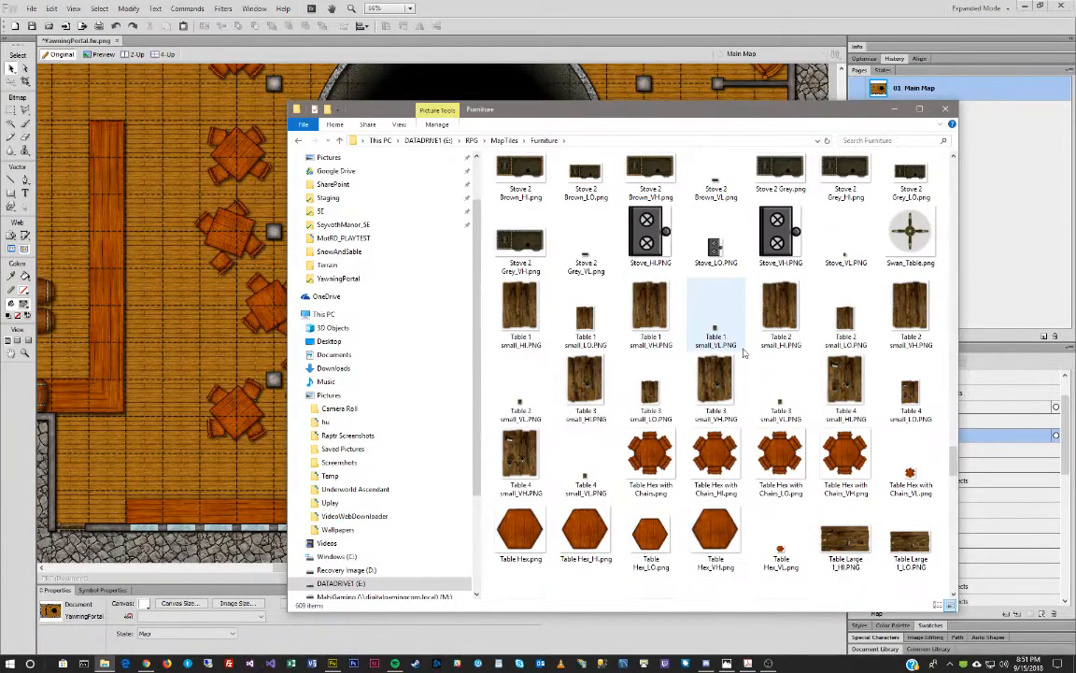
scroll(743, 353, "down", 5)
scroll(728, 337, "up", 11)
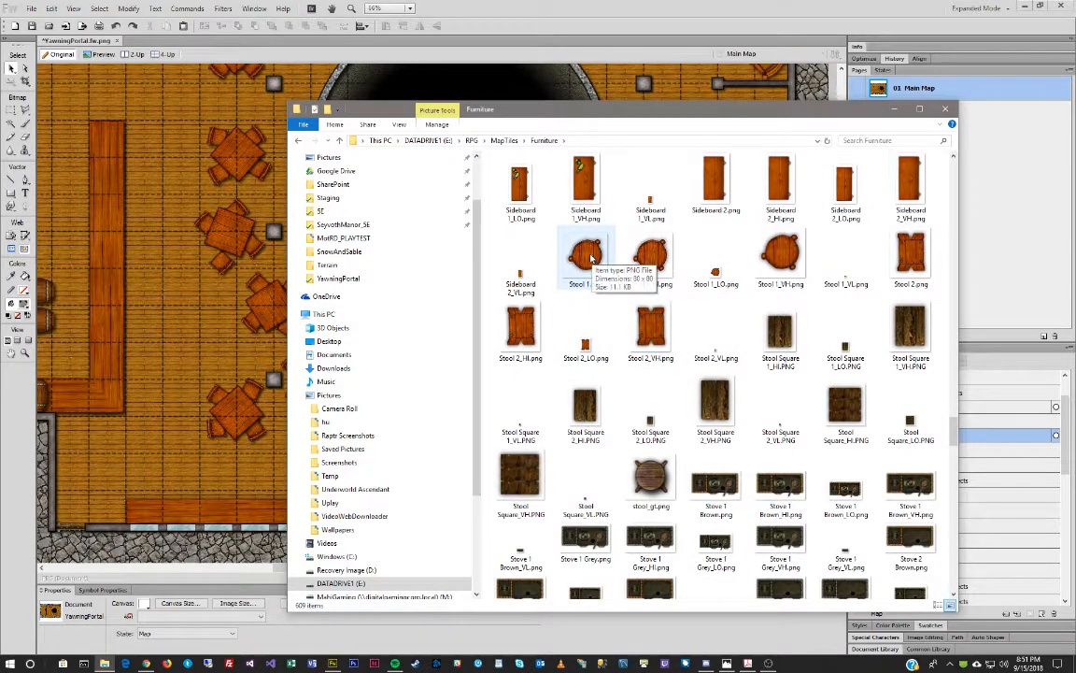
left_click_drag(585, 254, 152, 364)
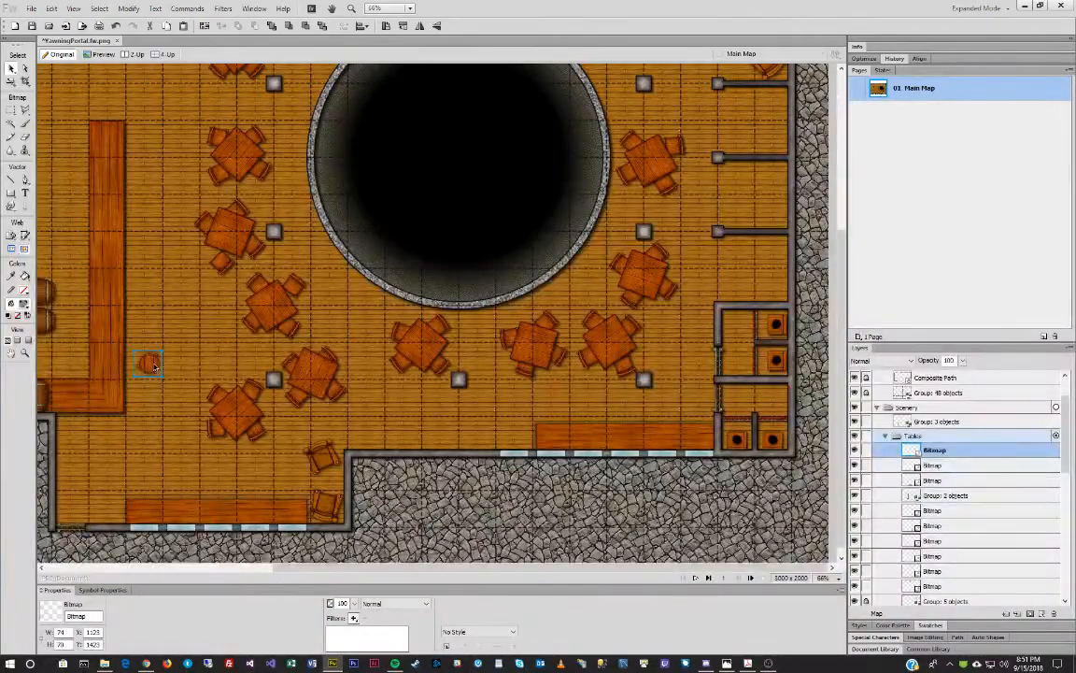
Check the reference map, move it off-screen, and place the stool beside the bar's lower end.
left_click_drag(0, 142, 243, 144)
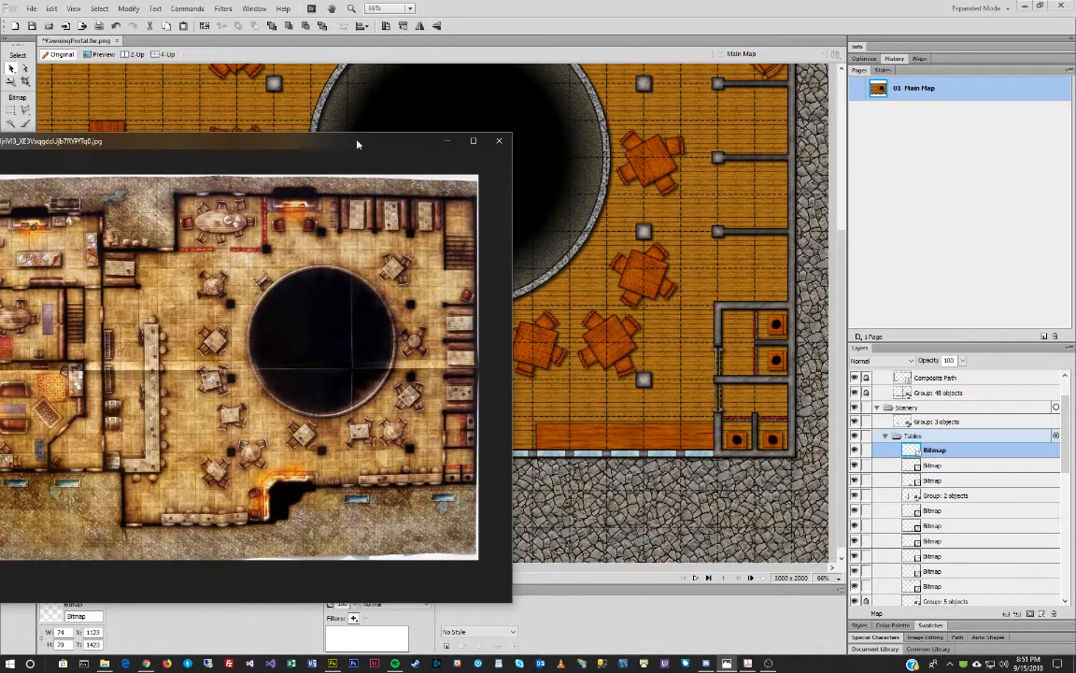
left_click_drag(303, 142, 0, 142)
left_click_drag(160, 358, 83, 422)
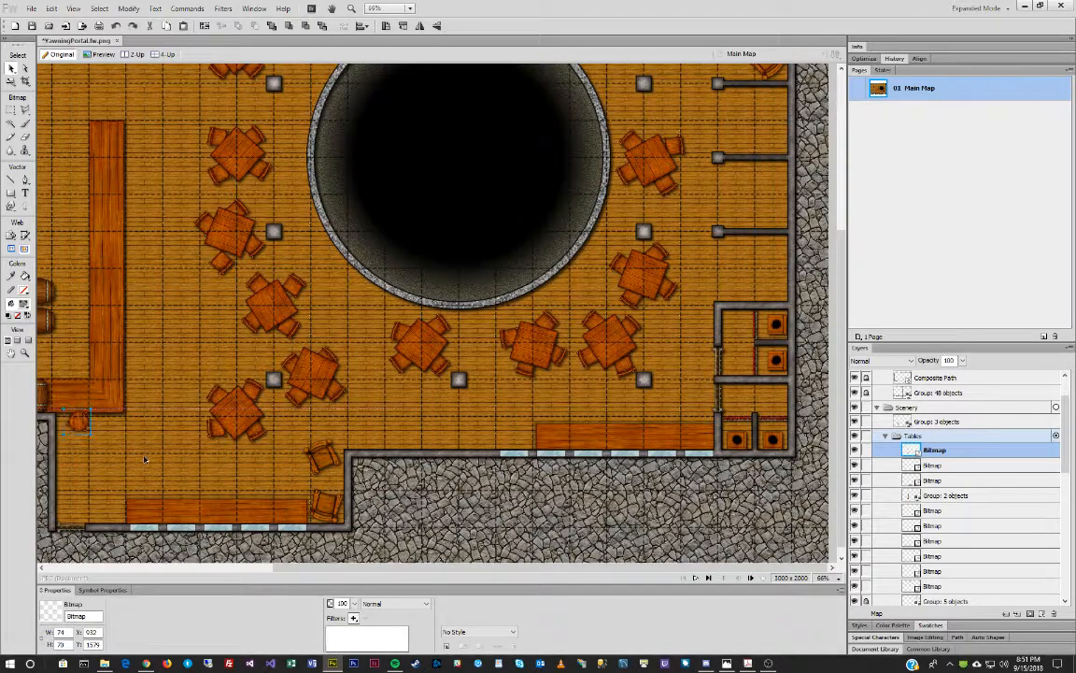
Paste six stool copies in a row along the long bar's right side.
key("ctrl+v")
left_click_drag(83, 424, 143, 349)
key("ctrl+v")
key("ctrl+v")
key("ctrl+v")
left_click_drag(68, 428, 121, 312)
key("ctrl+v")
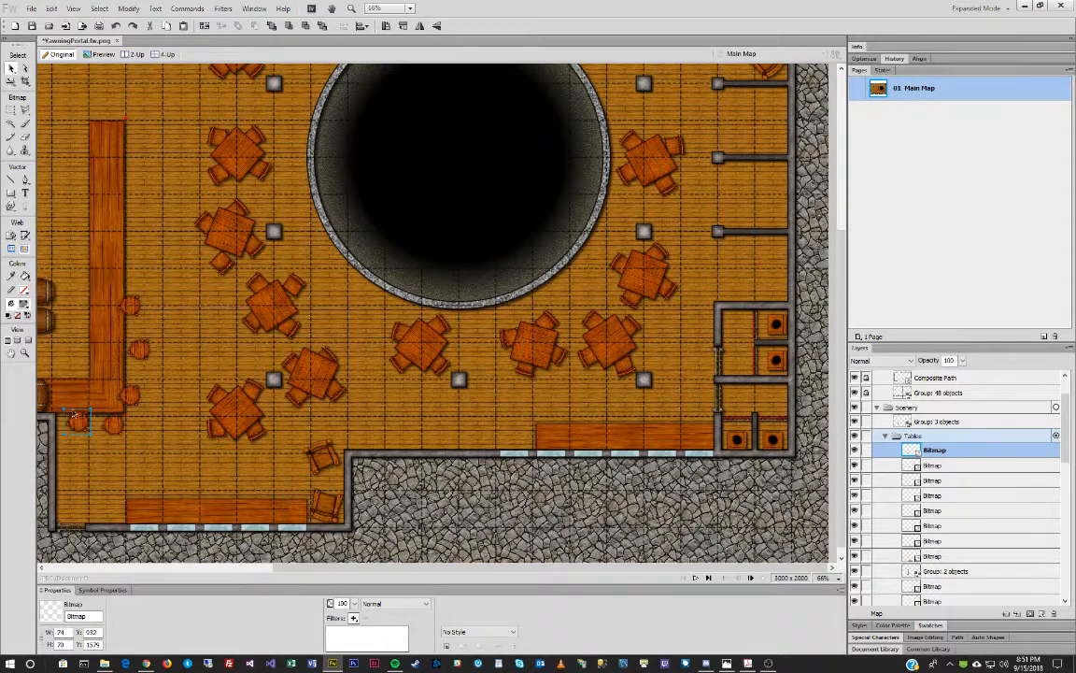
left_click_drag(80, 426, 137, 266)
key("ctrl+v")
left_click_drag(75, 432, 136, 227)
key("ctrl+v")
left_click_drag(80, 422, 142, 190)
key("ctrl+v")
left_click_drag(78, 438, 134, 161)
Place five stools along the bottom counter.
left_click_drag(76, 411, 136, 495)
left_click_drag(78, 418, 185, 485)
left_click_drag(88, 426, 233, 493)
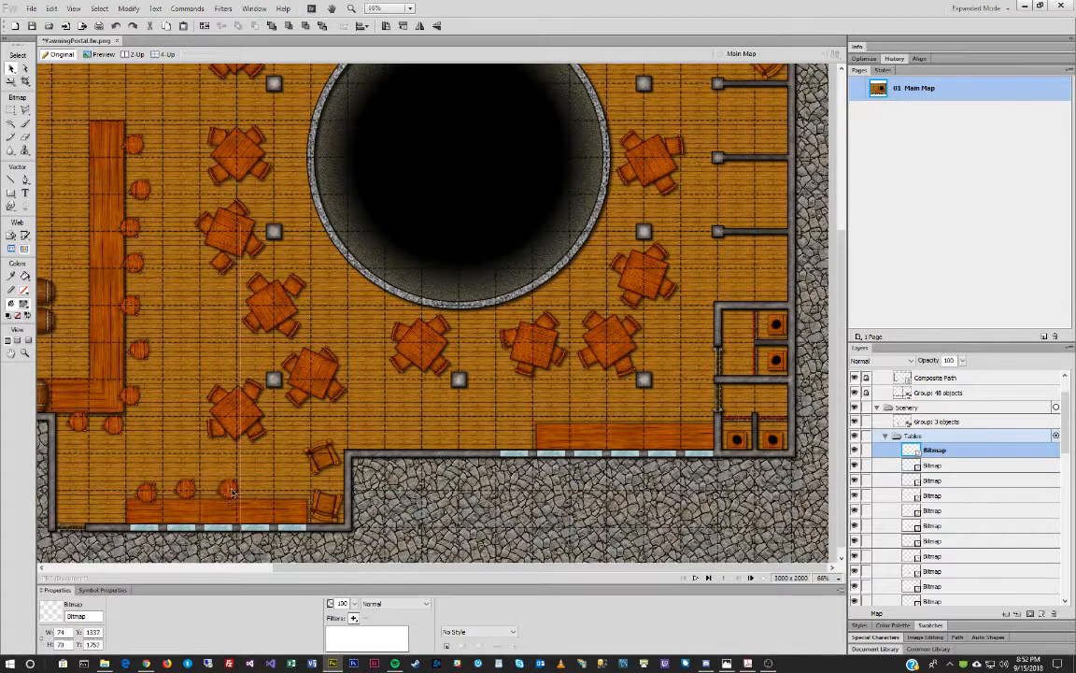
left_click(79, 419)
left_click_drag(83, 424, 263, 484)
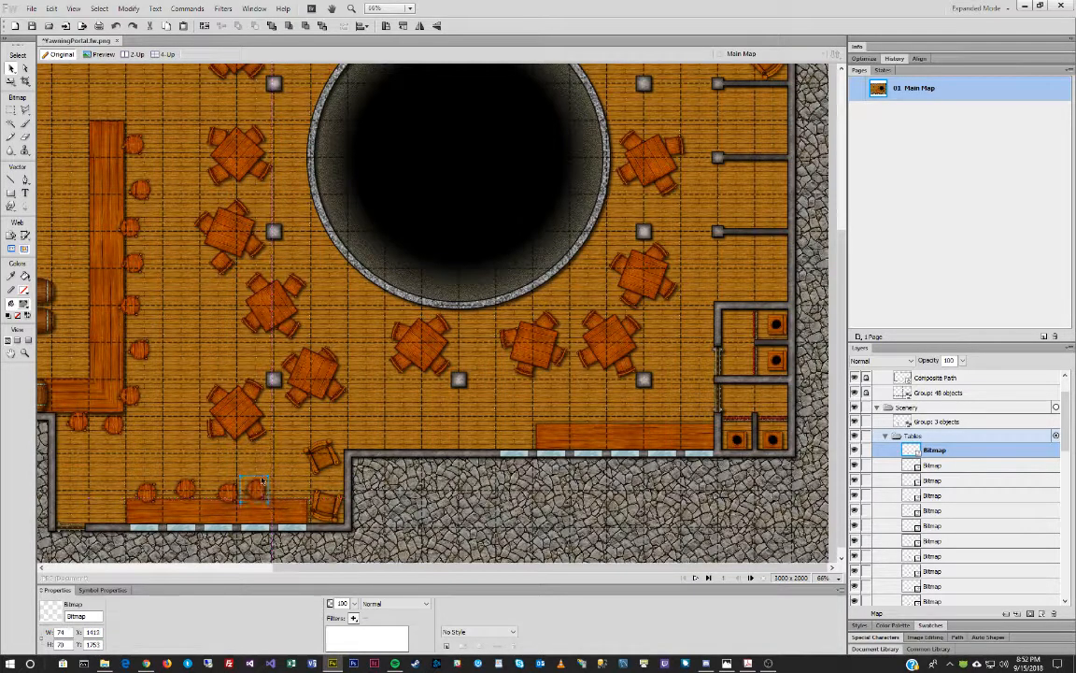
left_click_drag(81, 423, 297, 496)
Place five stools along the lower-right counter.
left_click_drag(77, 422, 553, 418)
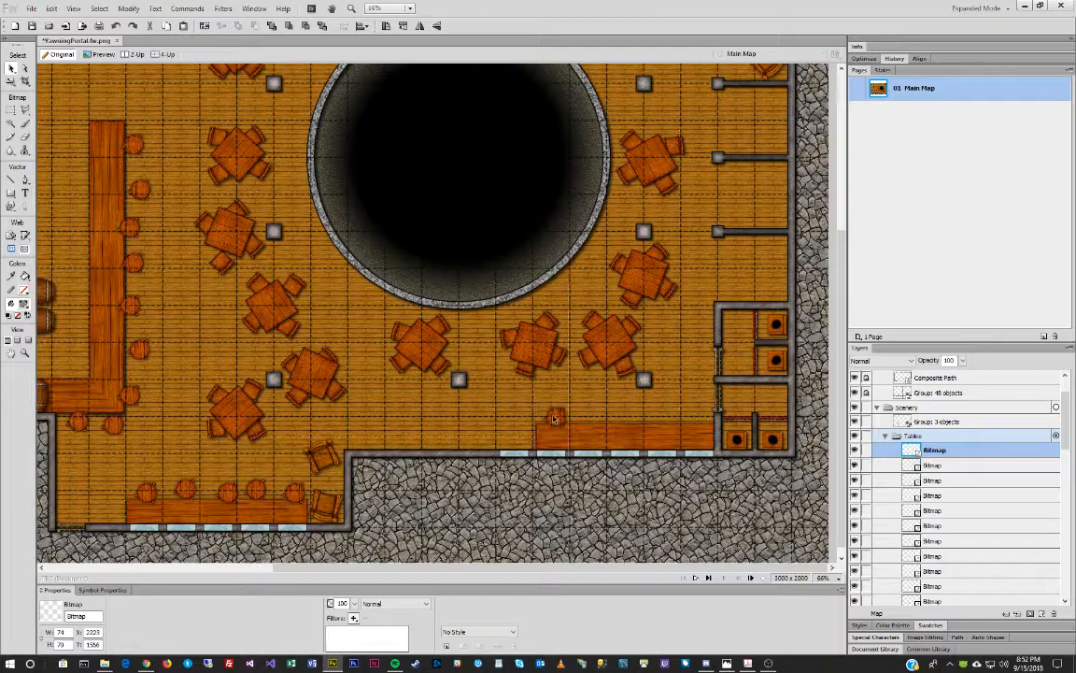
left_click_drag(70, 426, 589, 416)
left_click_drag(82, 423, 632, 419)
left_click_drag(69, 422, 669, 418)
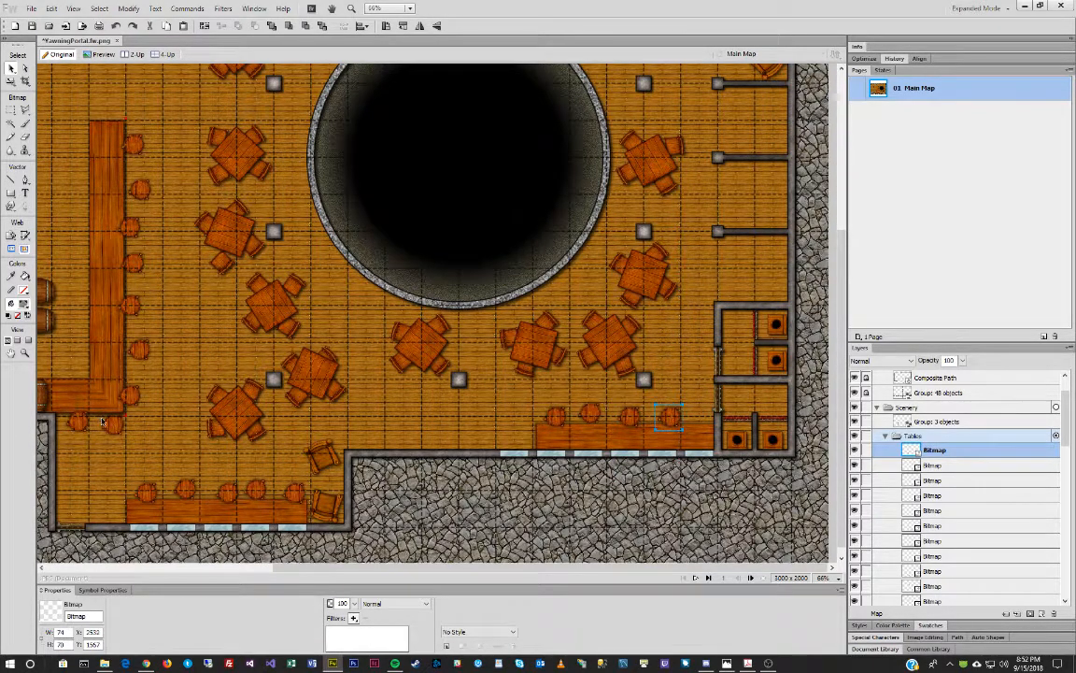
left_click_drag(82, 426, 710, 428)
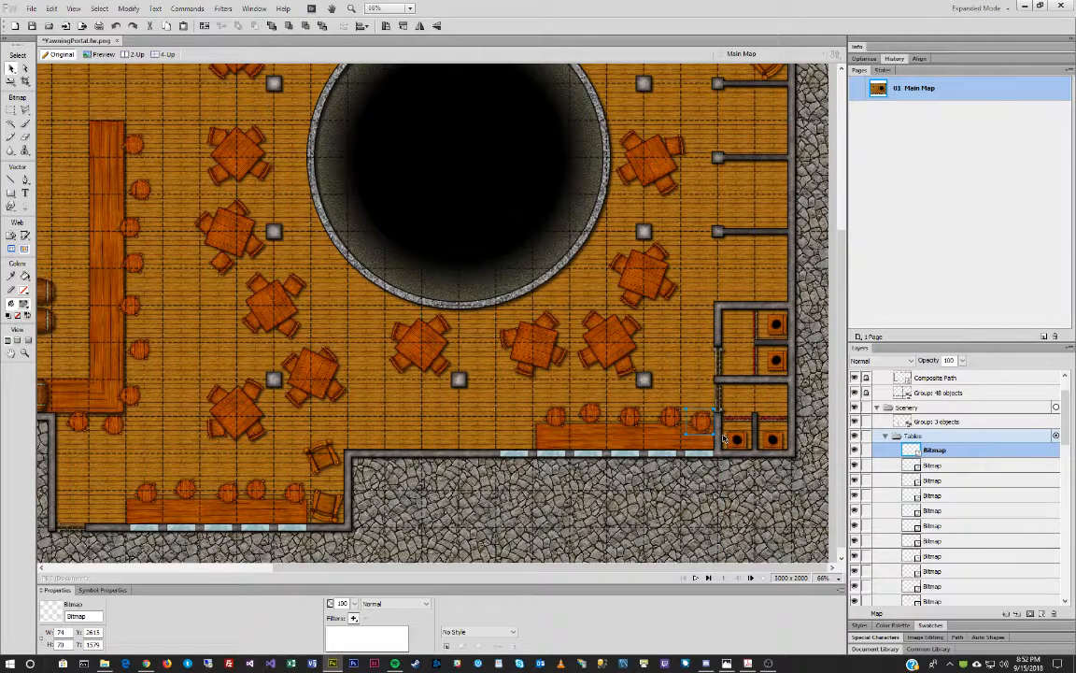
Rotate the stool beneath the bar and one stool beside it by 90°.
left_click(113, 428)
key("ctrl+9")
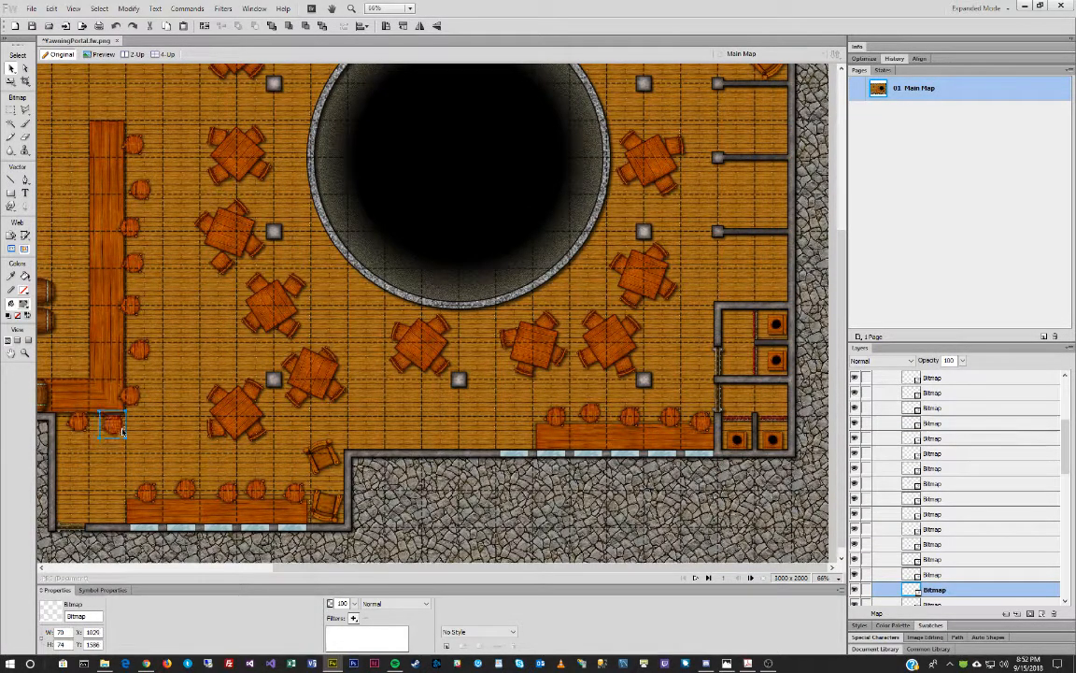
left_click(133, 308)
key("ctrl+9")
Tilt a stool beside the middle of the long bar slightly counter-clockwise.
left_click(145, 189)
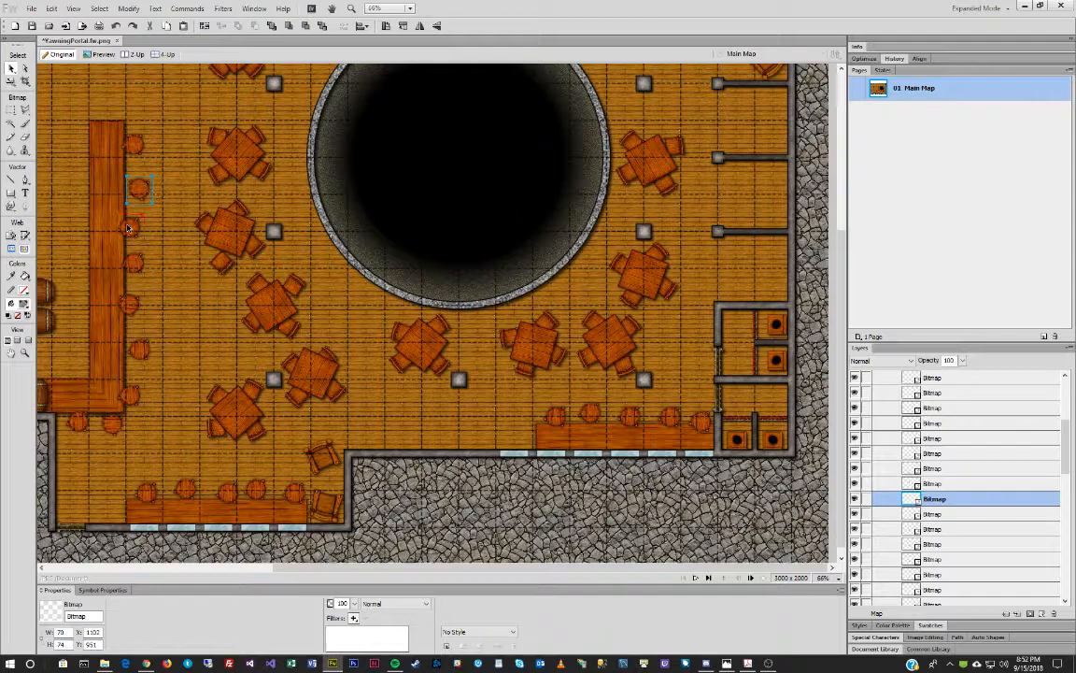
left_click(129, 227)
key("q")
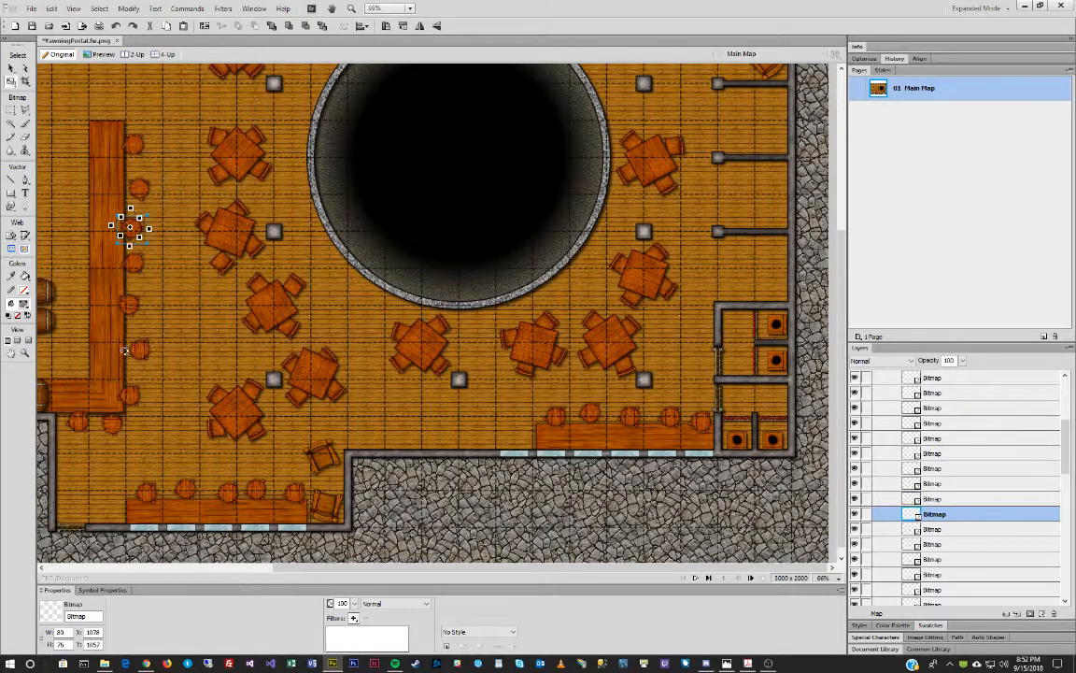
key("v")
left_click(136, 266)
key("q")
left_click_drag(178, 270, 185, 253)
key("v")
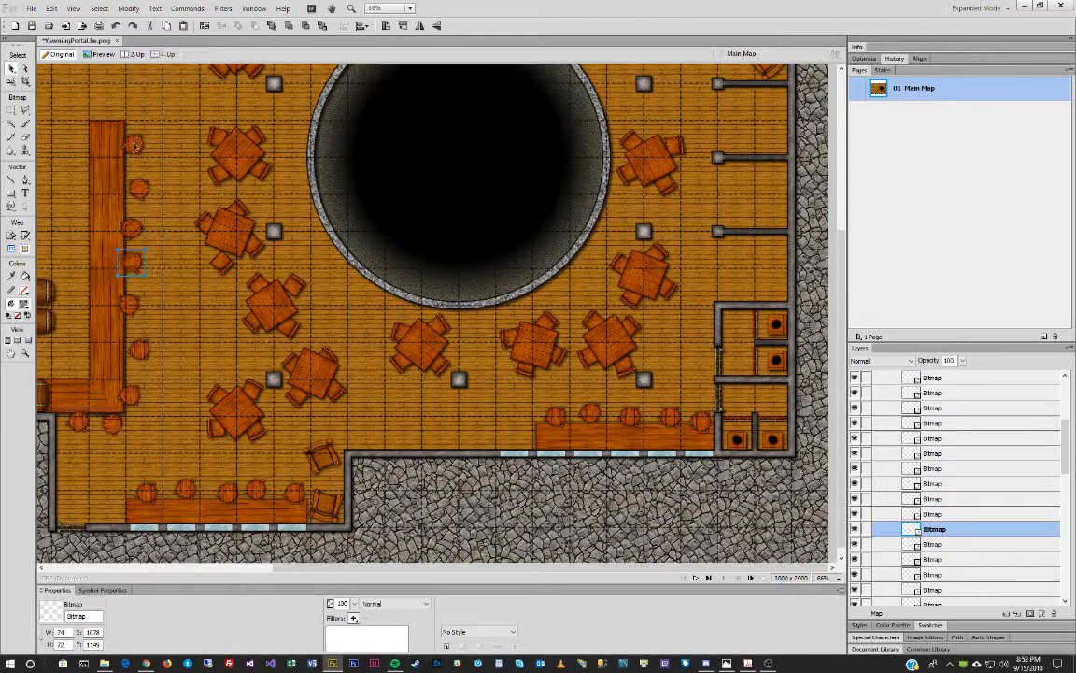
Free-transform the top bar stool, another stool along the bar, and one beneath it.
left_click(136, 145)
key("q")
key("v")
left_click(139, 350)
key("q")
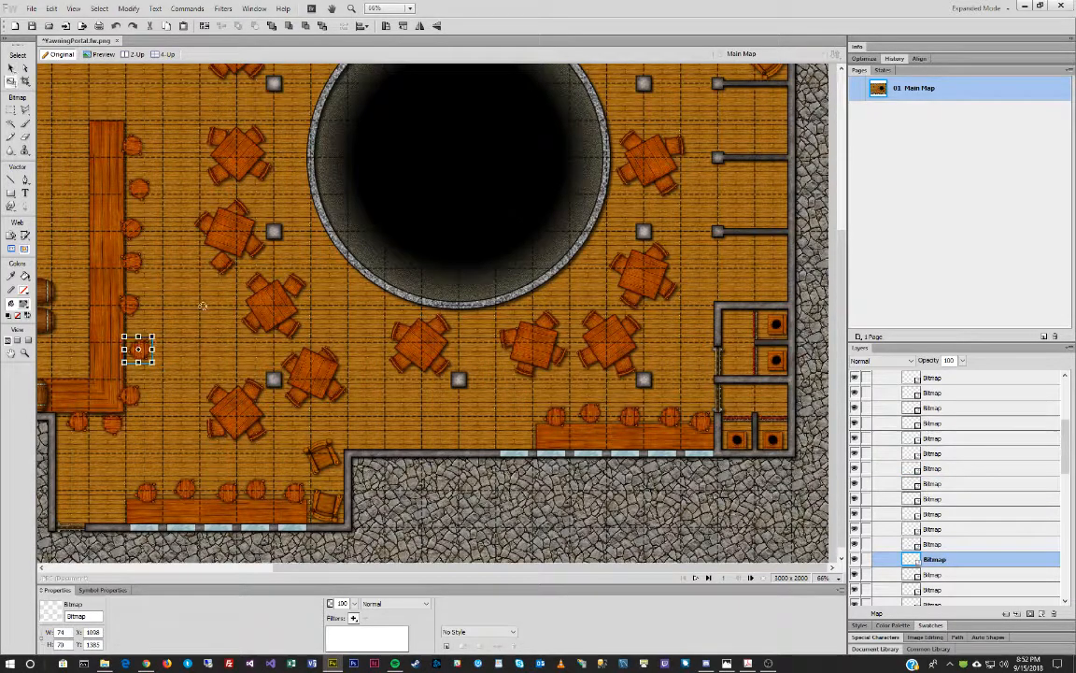
key("v")
left_click(149, 494)
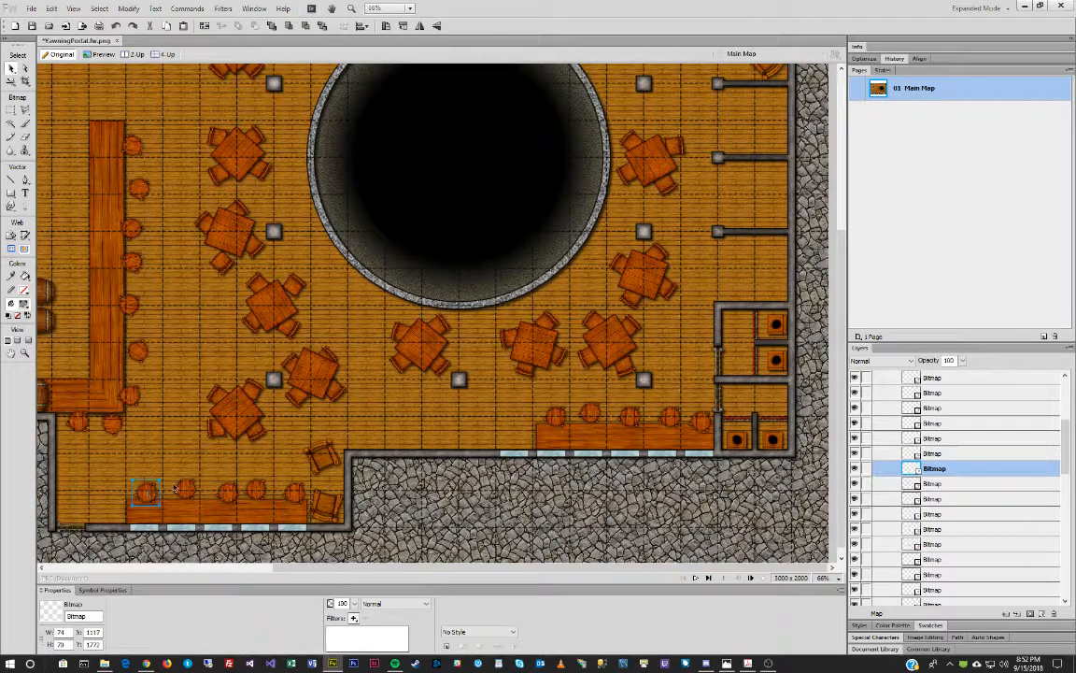
left_click(185, 487)
key("q")
key("v")
Transform the leftmost stool on the bottom counter and pick the next counter stool.
left_click(145, 491)
key("ctrl+shift+t")
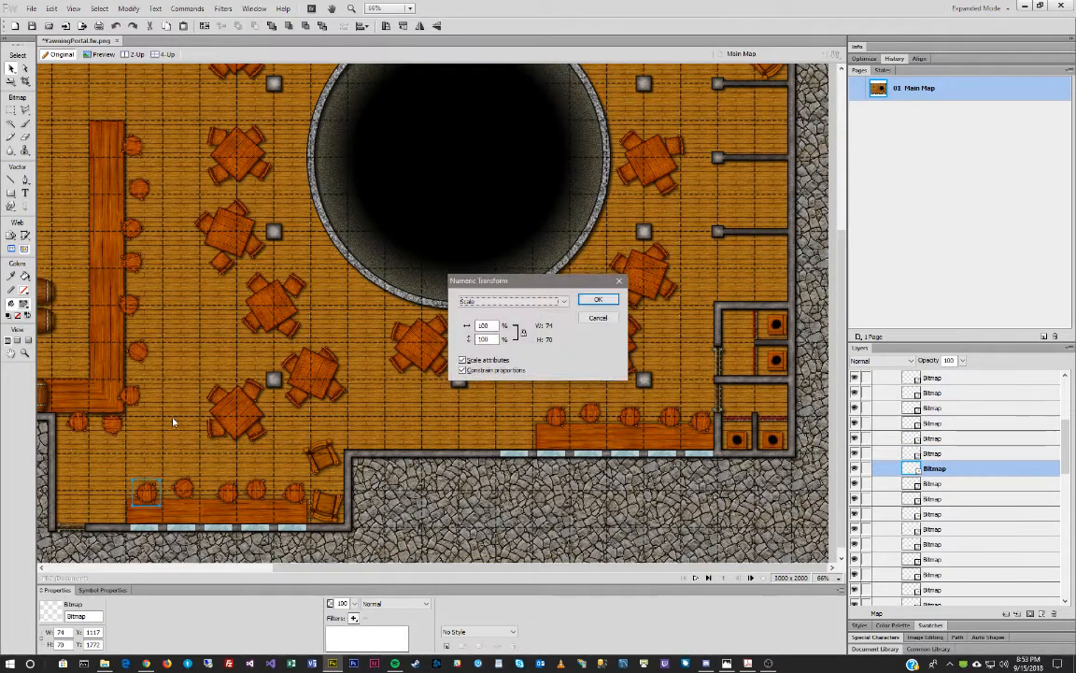
key("Escape")
key("q")
key("v")
left_click(258, 489)
key("t")
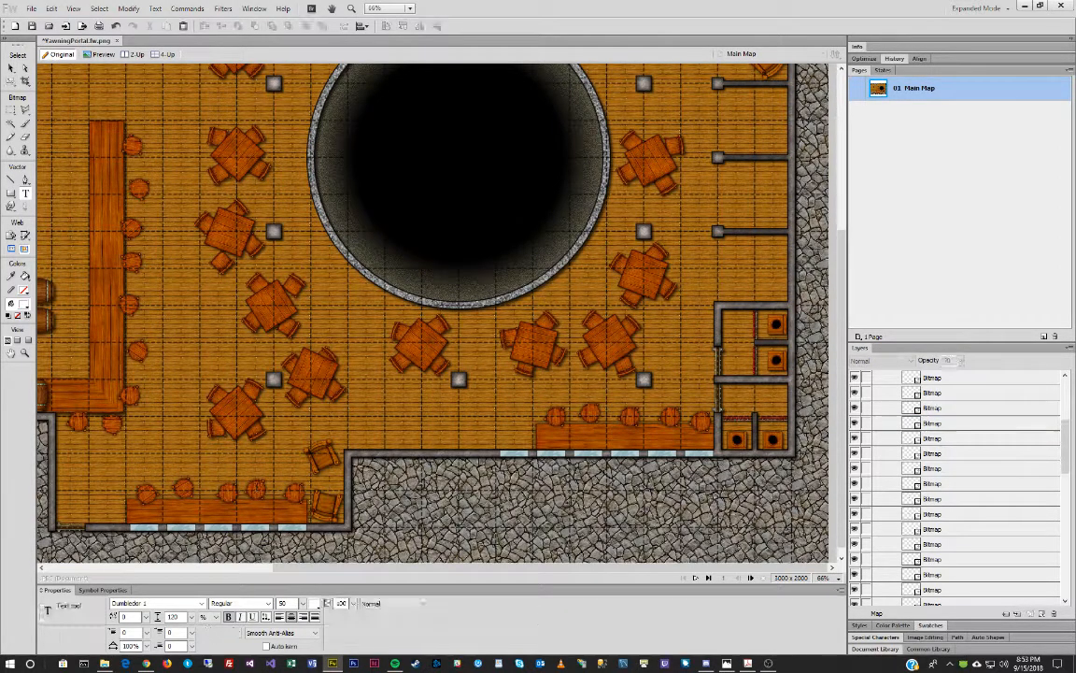
Tilt a stool on the bottom counter slightly clockwise.
left_click(12, 69)
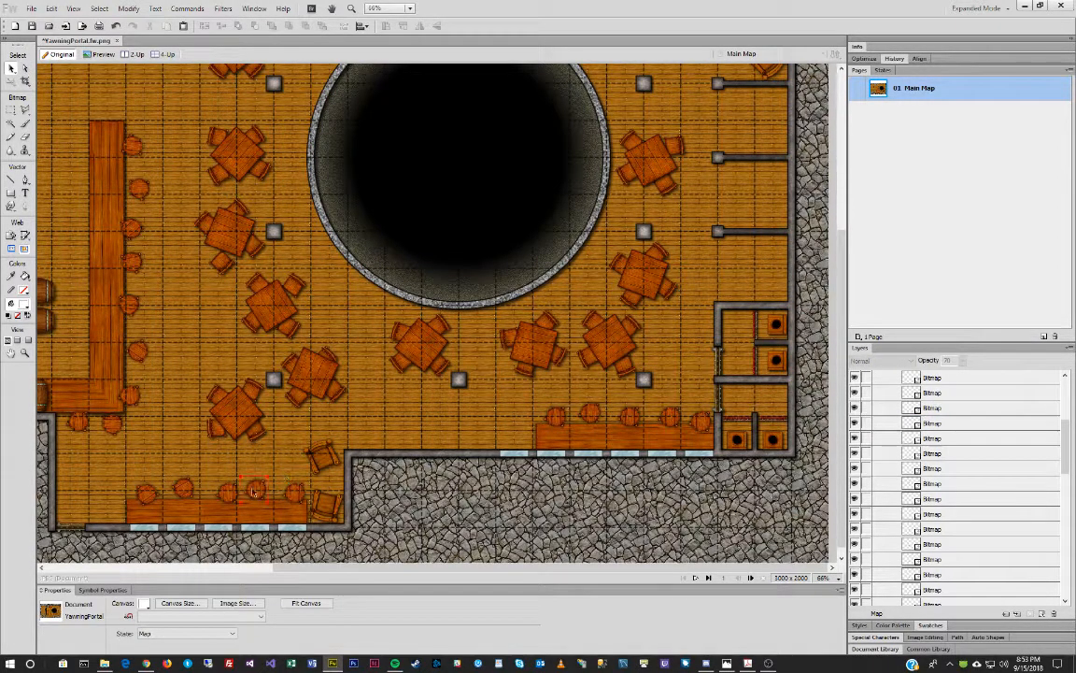
left_click(254, 492)
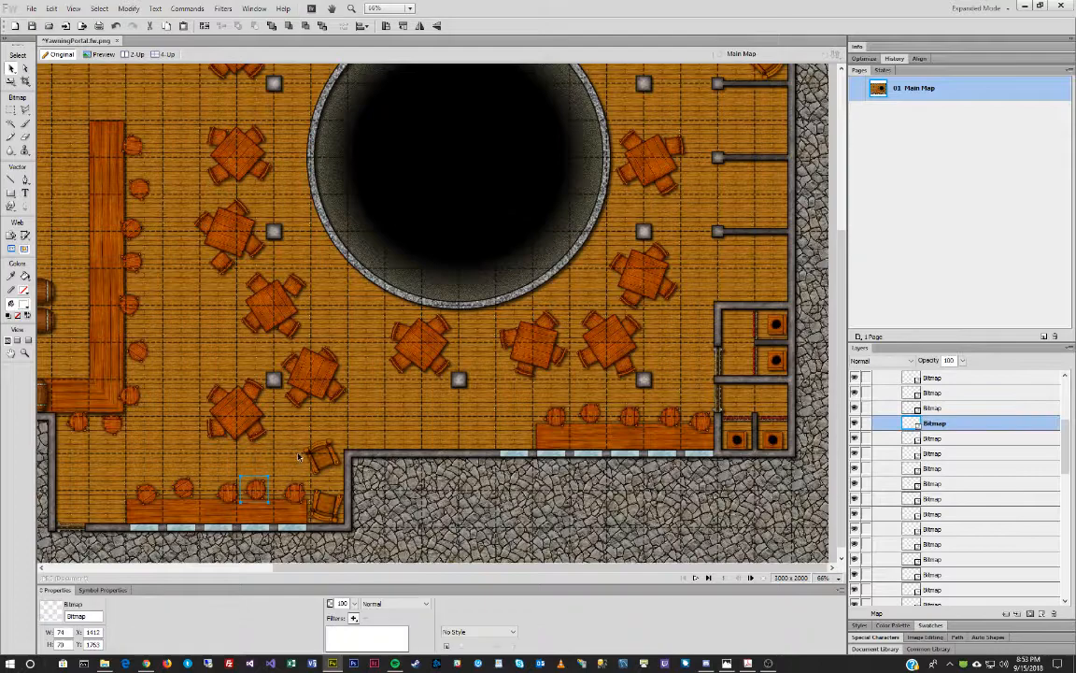
left_click(230, 495)
key("ctrl+t")
left_click_drag(230, 525, 217, 530)
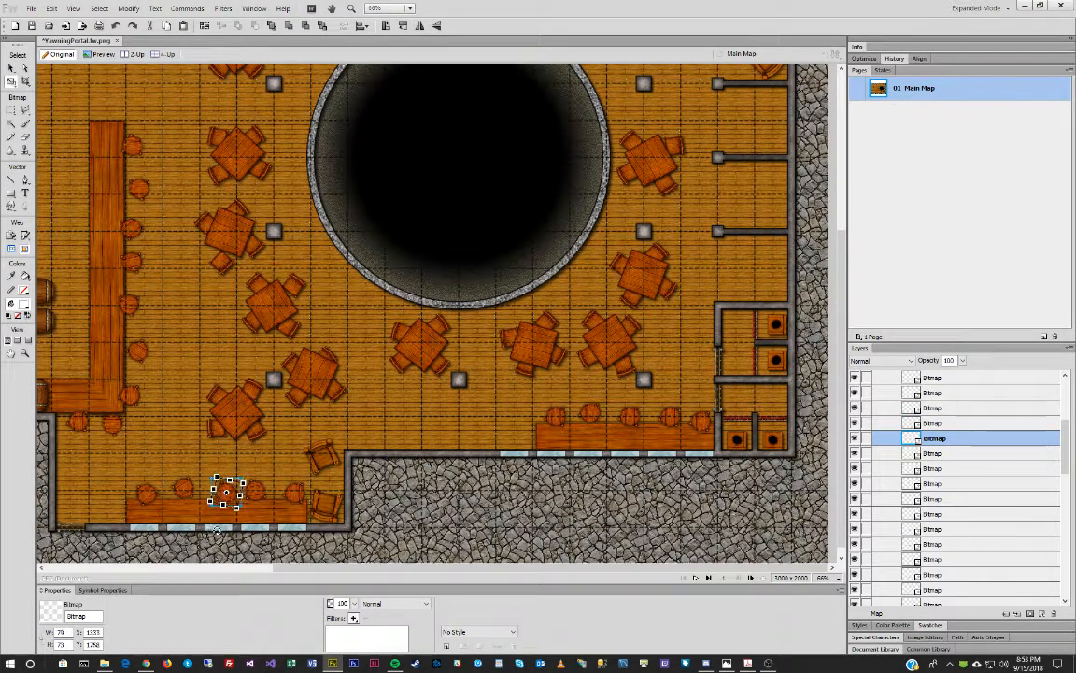
Tilt a stool on the lower-right counter counter-clockwise.
left_click(294, 493)
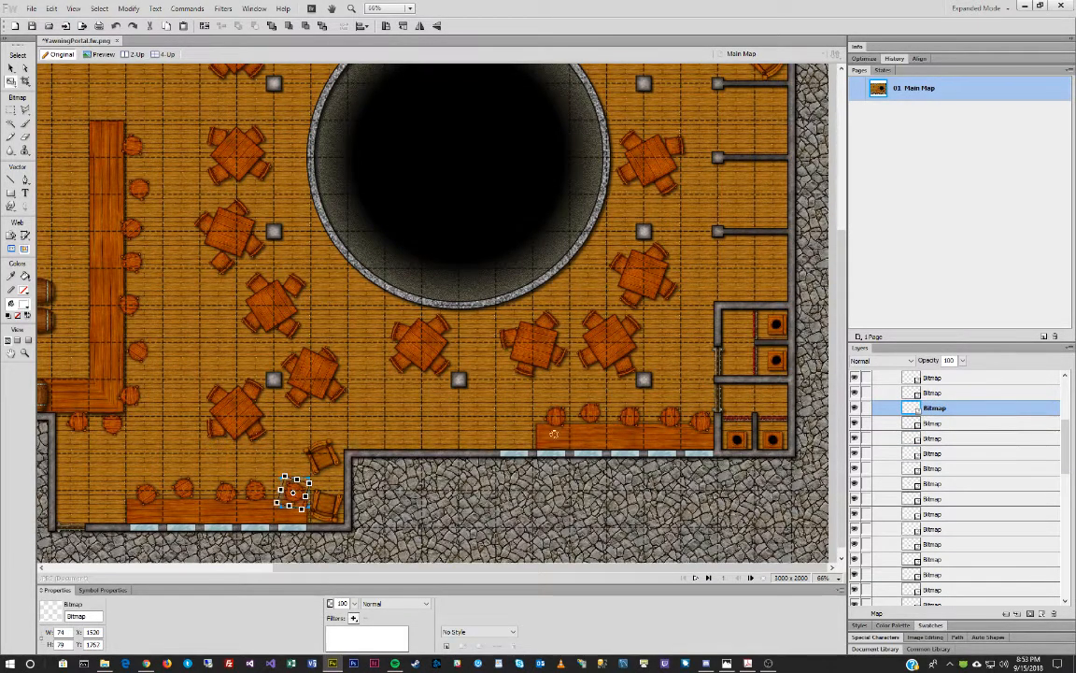
left_click(589, 414)
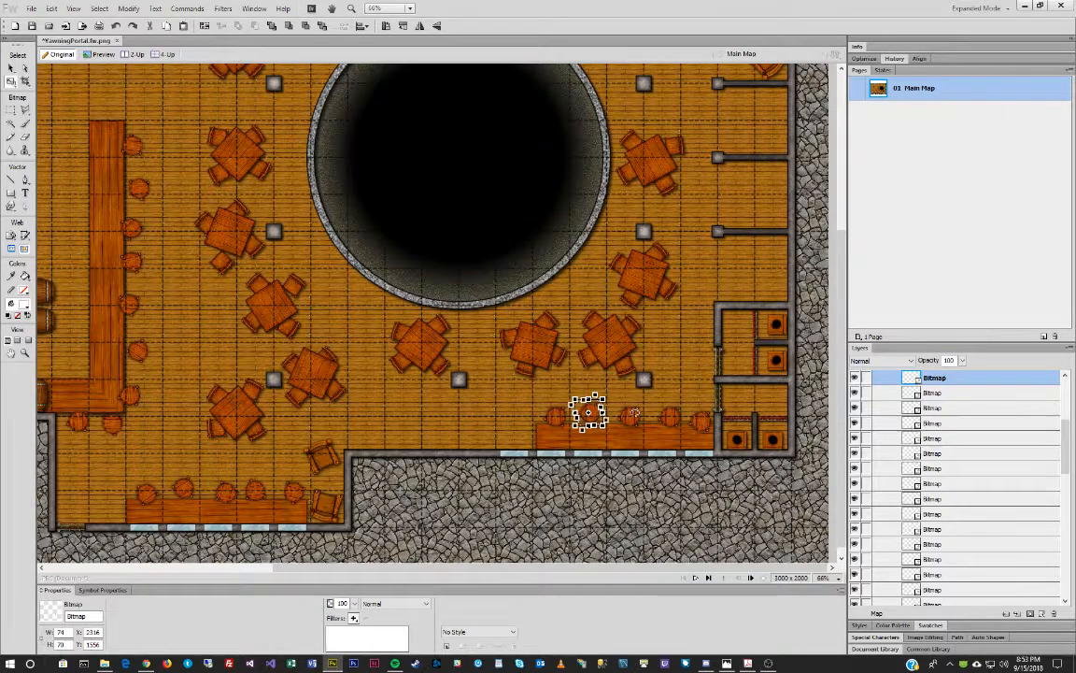
key("v")
left_click(557, 420)
key("q")
left_click_drag(598, 426, 676, 417)
key("v")
Tilt the further lower-right counter stools, including the right-end one, a few degrees.
left_click(627, 417)
key("q")
key("v")
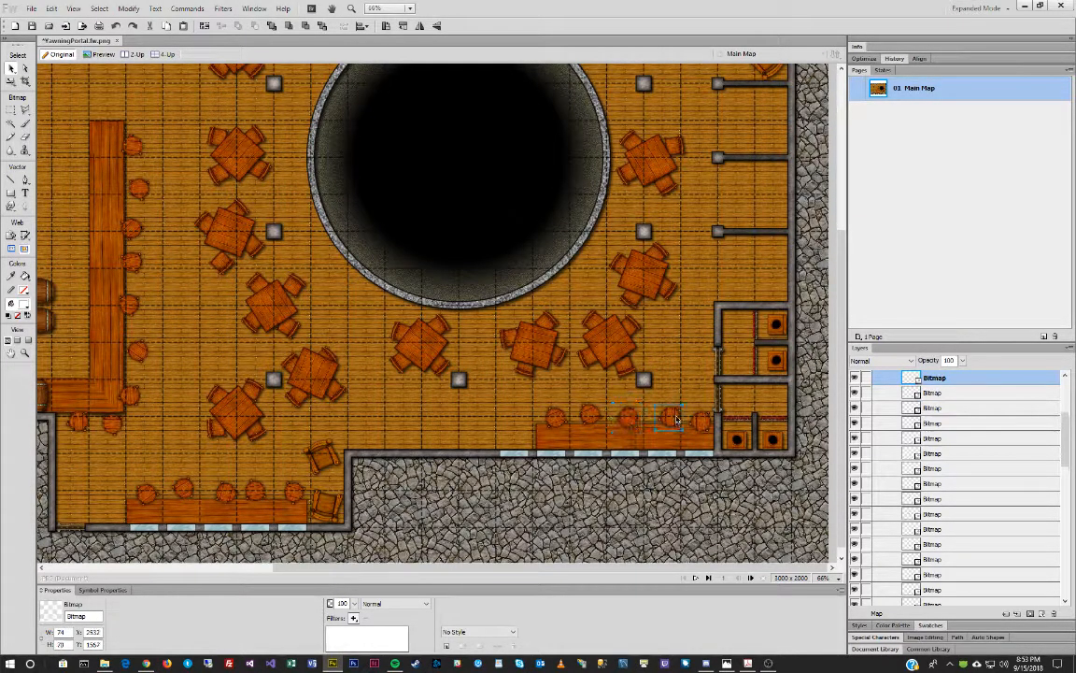
left_click(703, 422)
key("q")
left_click_drag(693, 266, 659, 311)
key("v")
Rotate a stool beneath the long bar slightly, then pick a stool beside the bar.
left_click(113, 425)
left_click_drag(158, 418, 159, 436)
key("v")
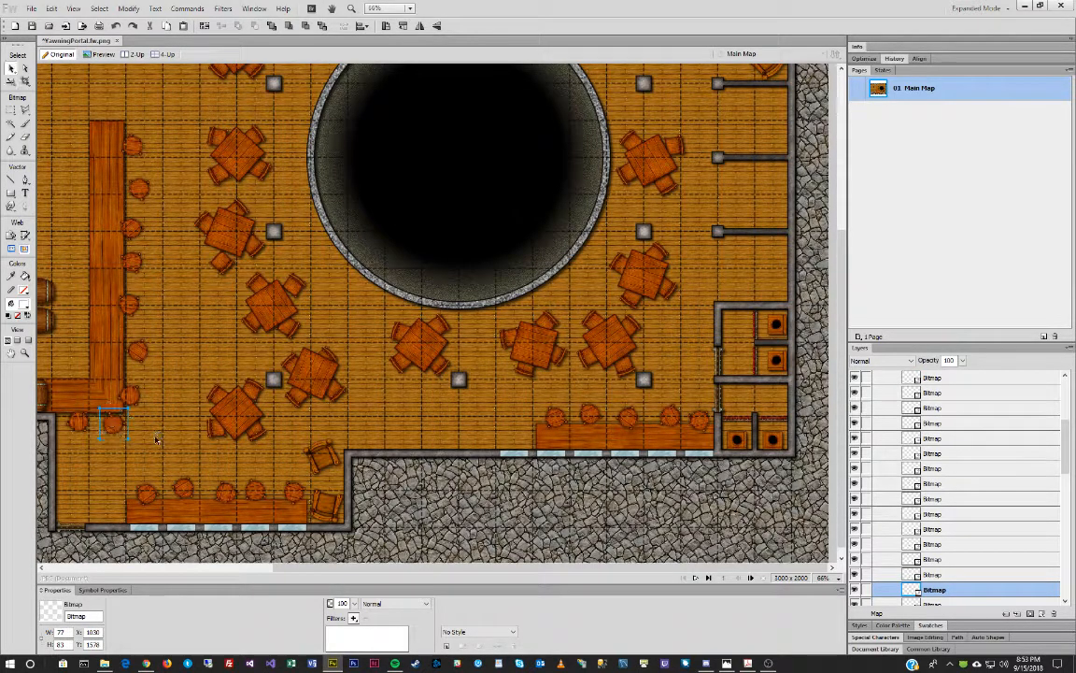
left_click(77, 422)
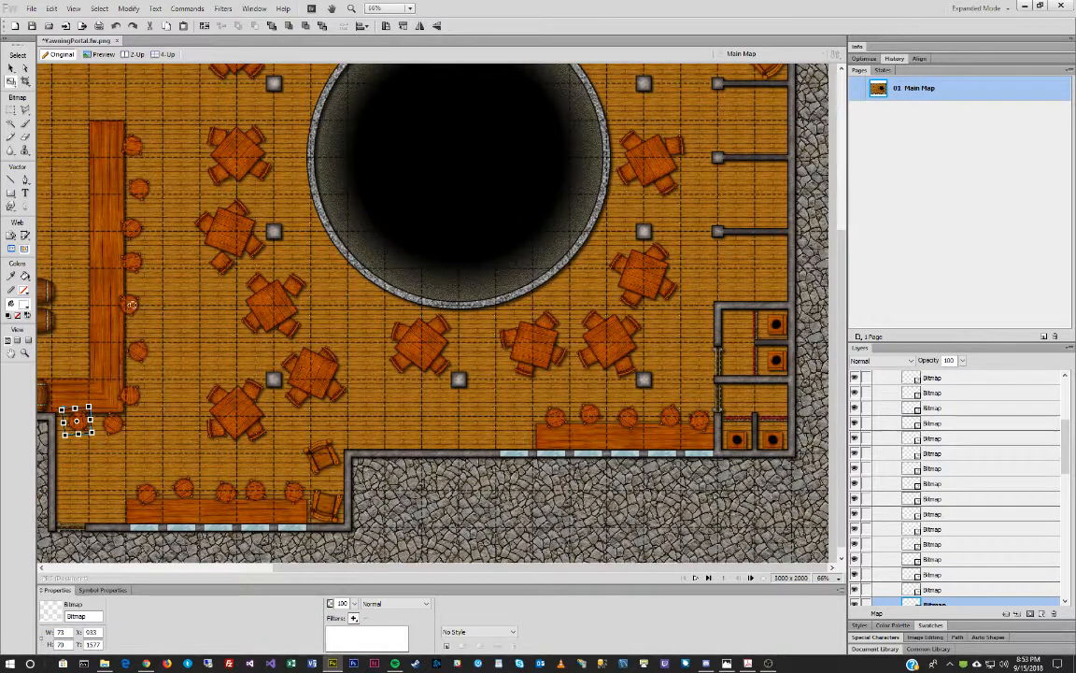
left_click(132, 307)
key("q")
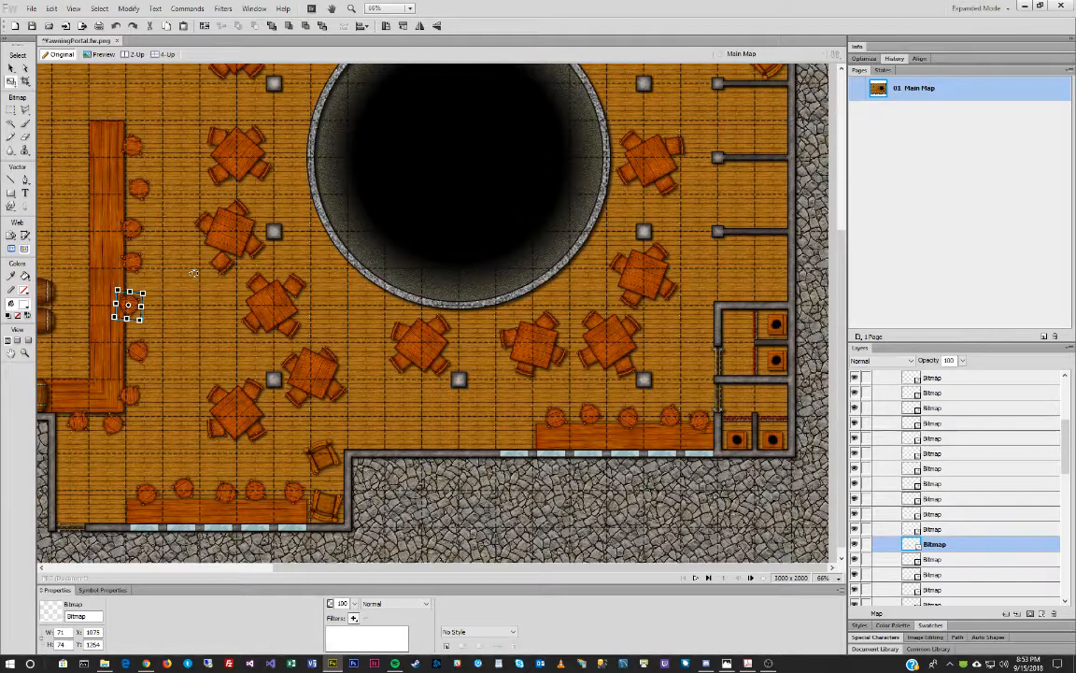
Select the seven stools along the long bar plus one stool beneath it.
key("v")
left_click(98, 347)
left_click(221, 510, "shift")
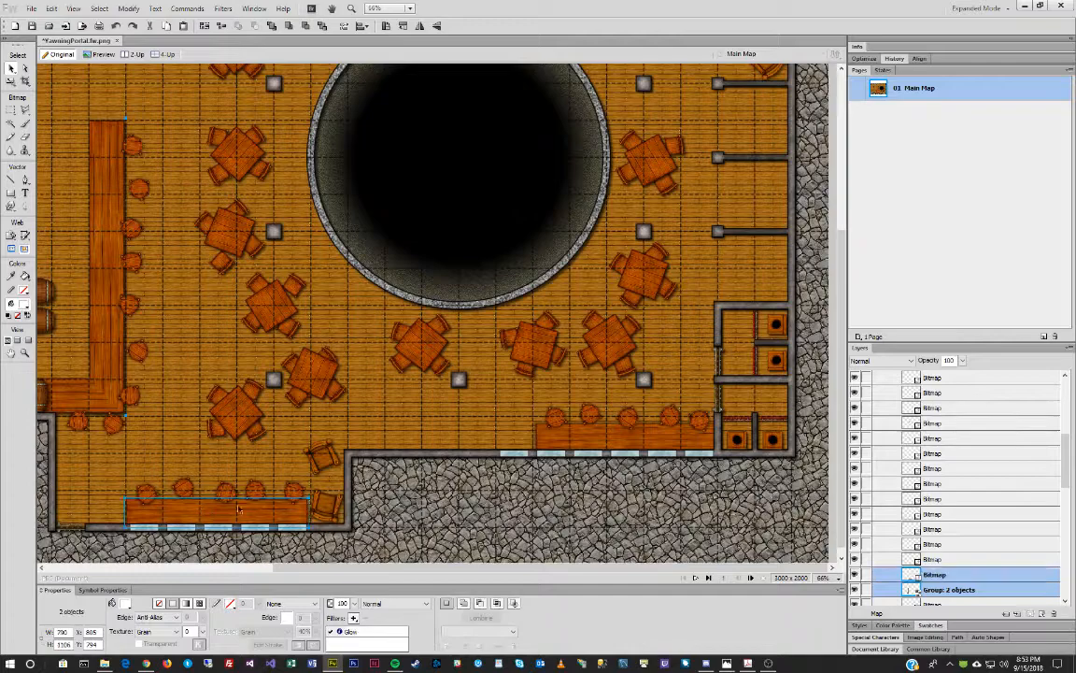
left_click(547, 411, "shift")
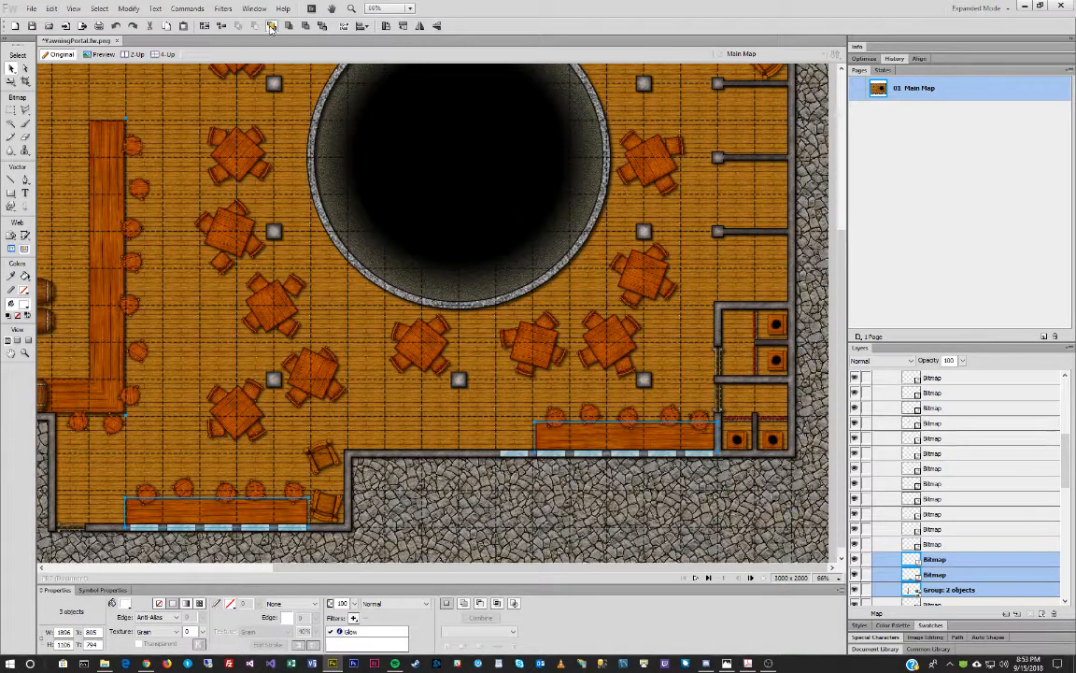
left_click(193, 304)
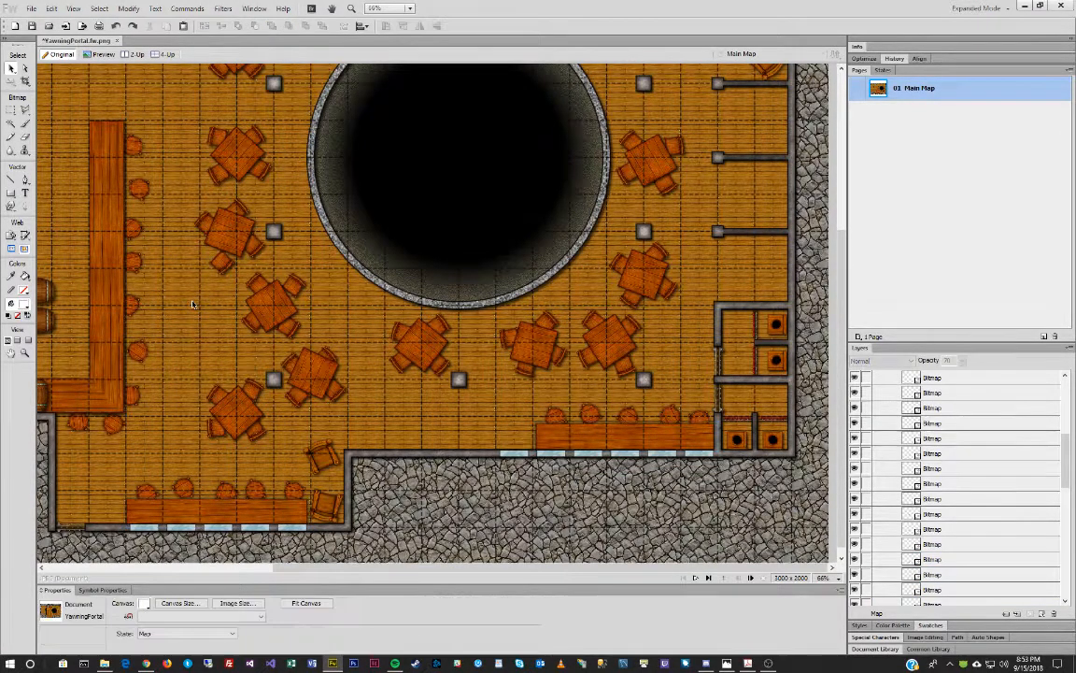
scroll(988, 459, "up", 3)
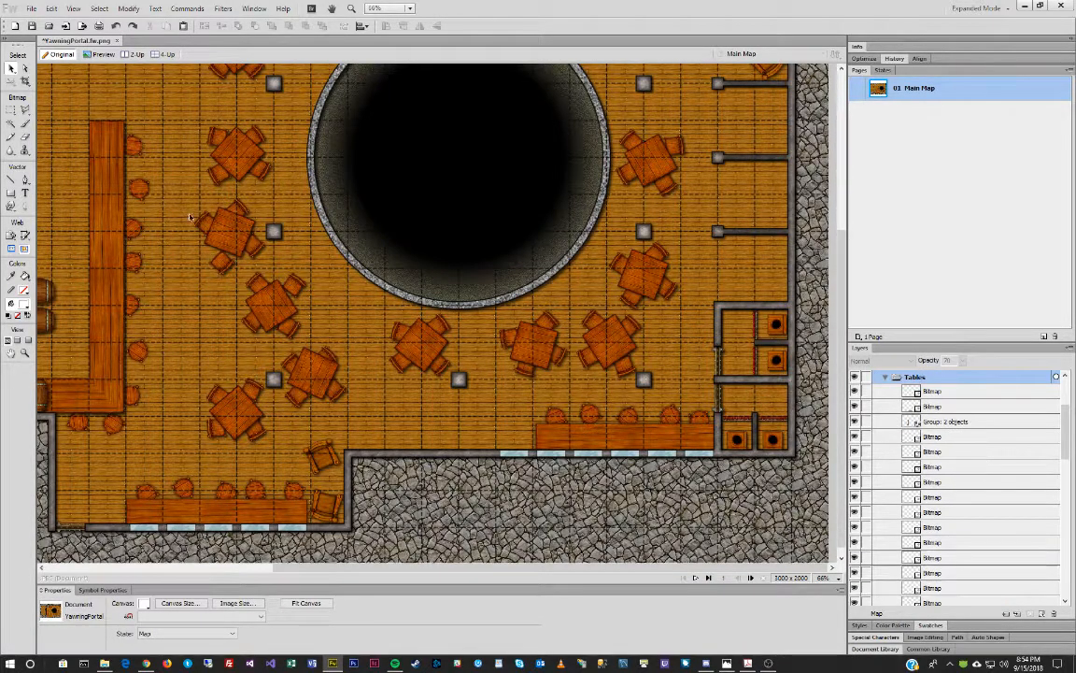
left_click_drag(163, 135, 318, 506)
left_click(110, 424, "shift")
Add the remaining stools to the selection and apply a Drop Shadow filter.
left_click(81, 424, "shift")
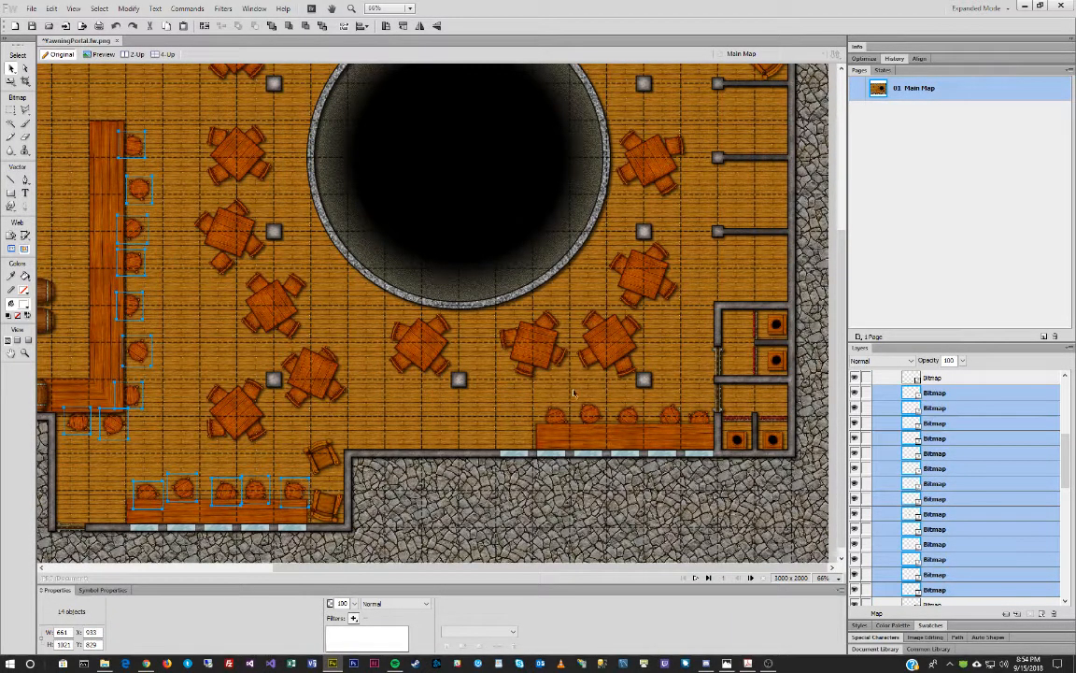
left_click_drag(542, 398, 711, 423)
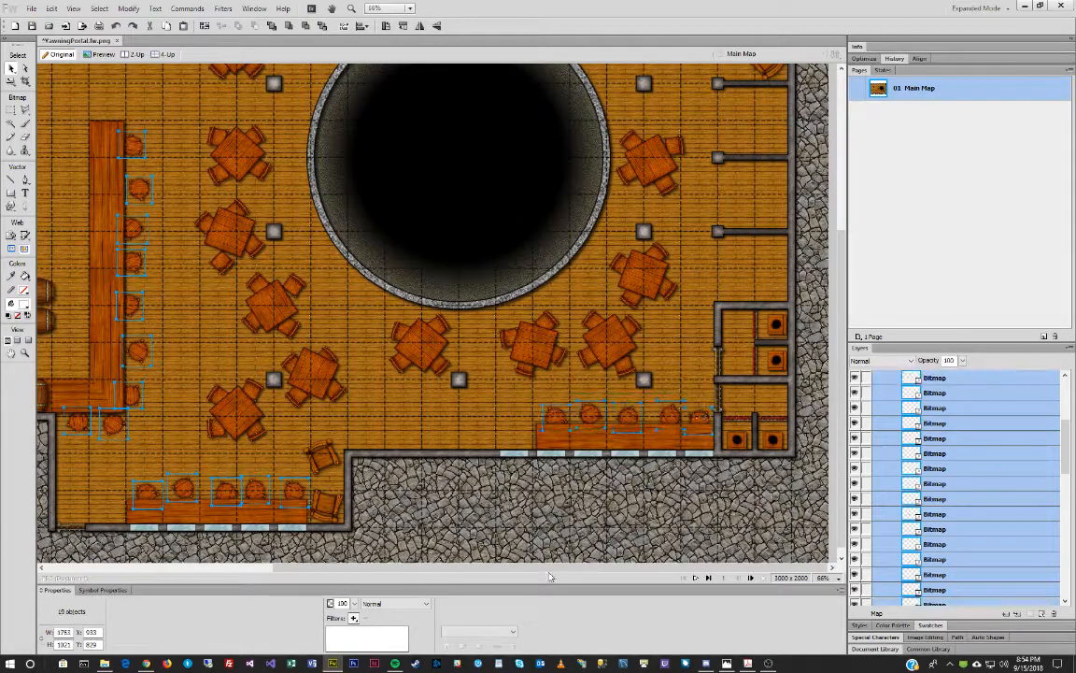
left_click(354, 620)
mouse_move(421, 579)
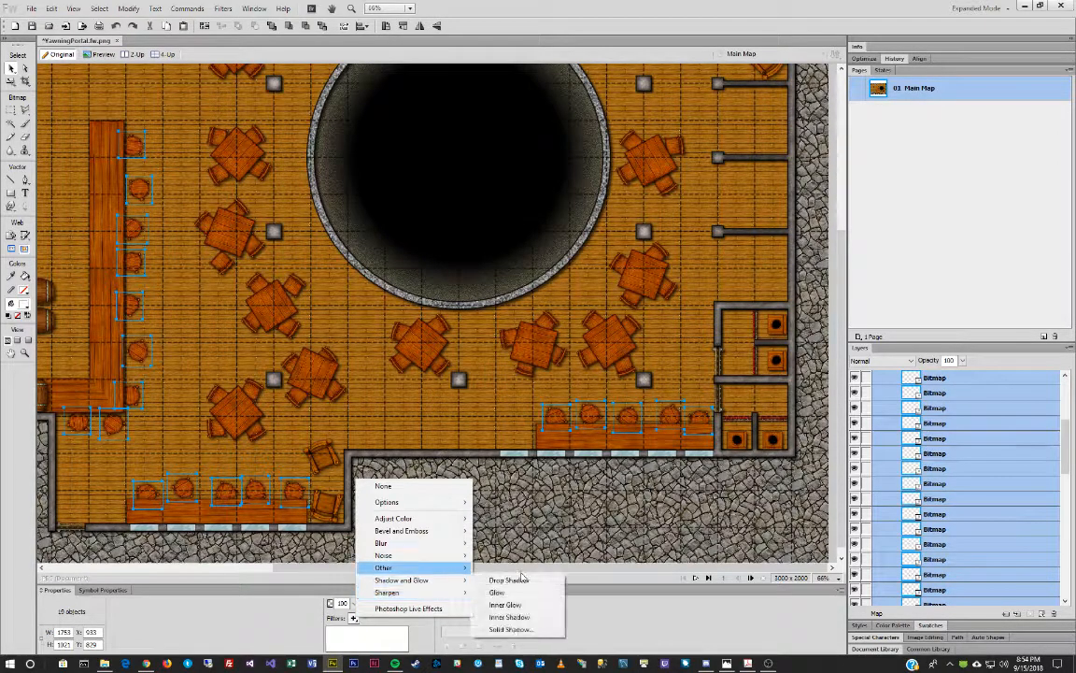
left_click(498, 581)
Set the shadow distance to 6 and group all 19 stools.
left_click_drag(446, 621, 451, 608)
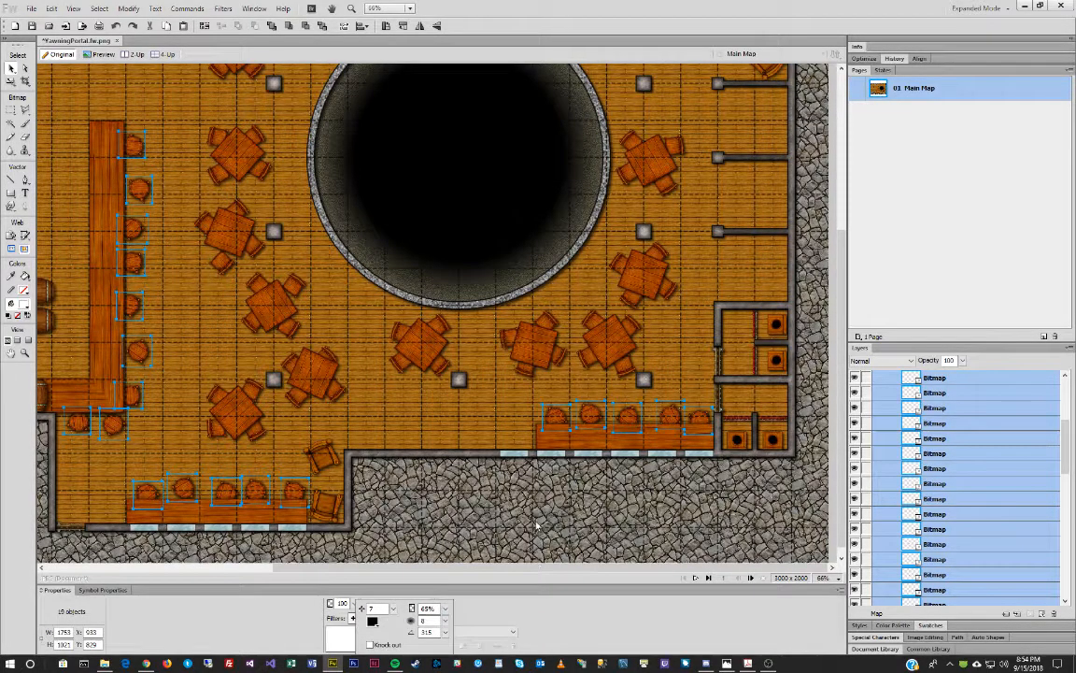
left_click_drag(394, 613, 397, 611)
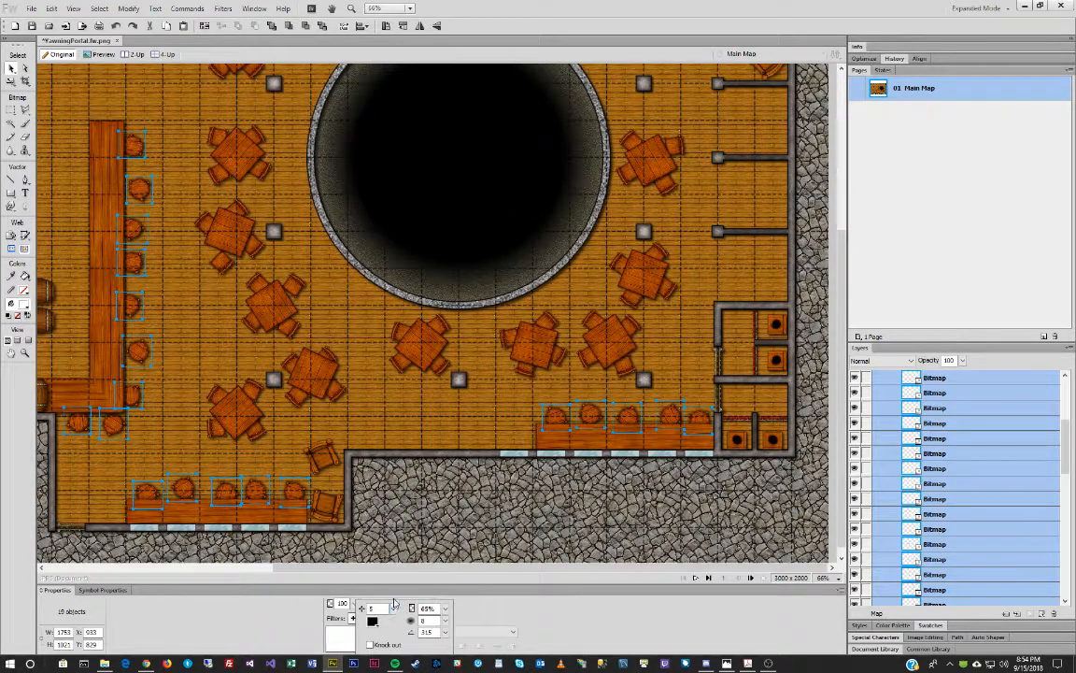
left_click(396, 515)
key("ctrl+g")
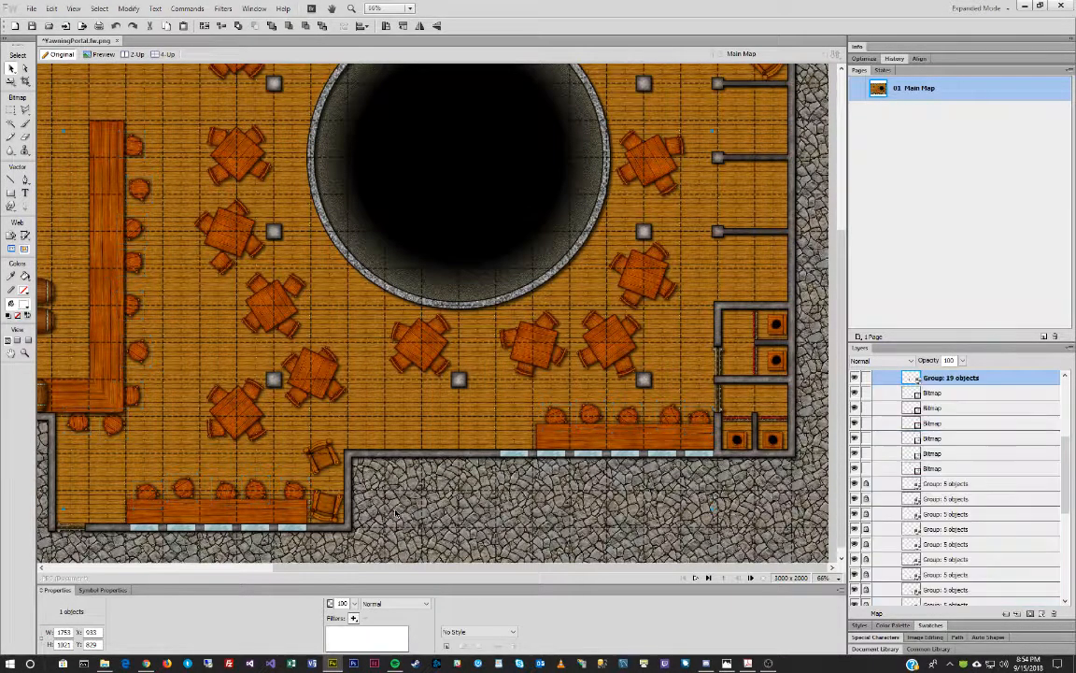
Lock the stool group and group the six bitmap layers into one object.
left_click(867, 378)
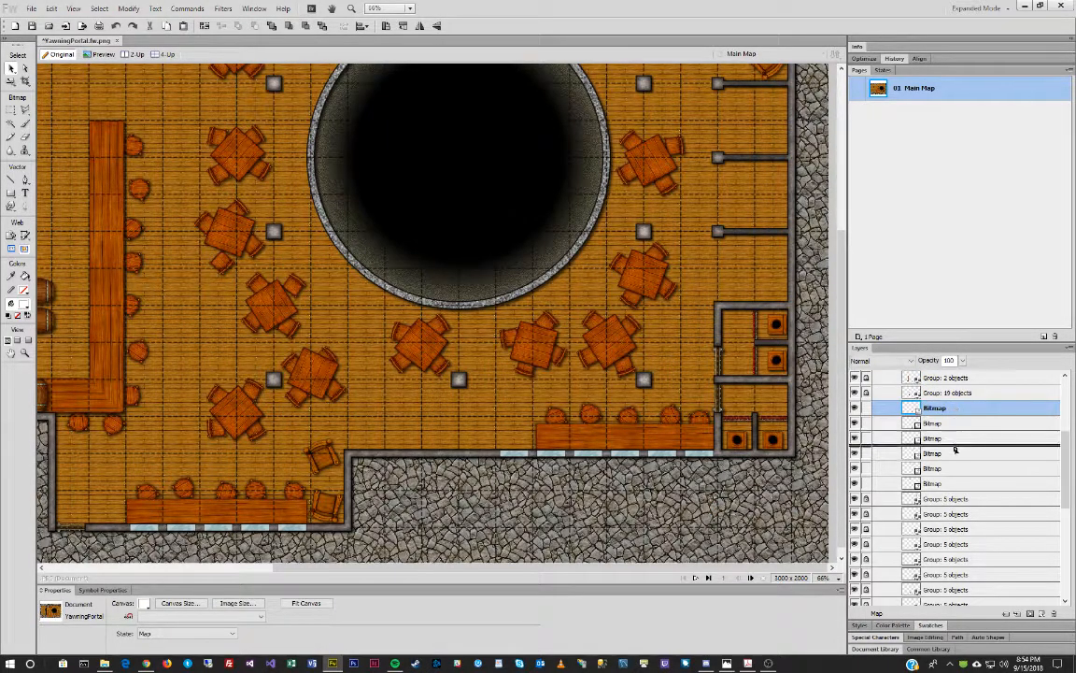
left_click(954, 407)
key("super")
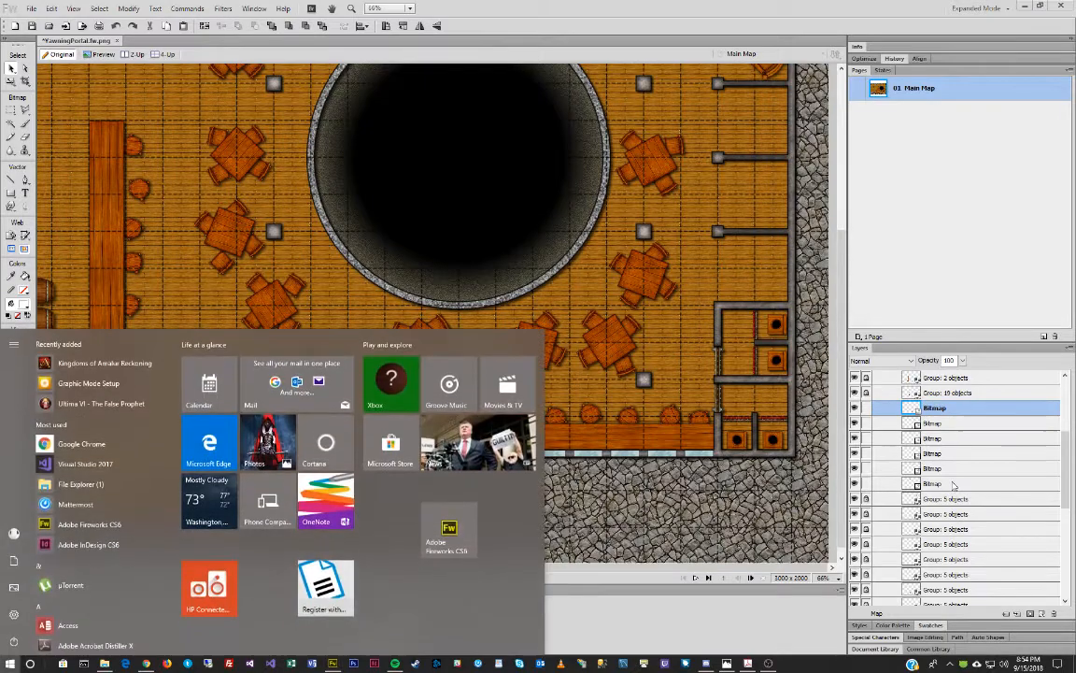
left_click(953, 483, "shift")
key("ctrl+g")
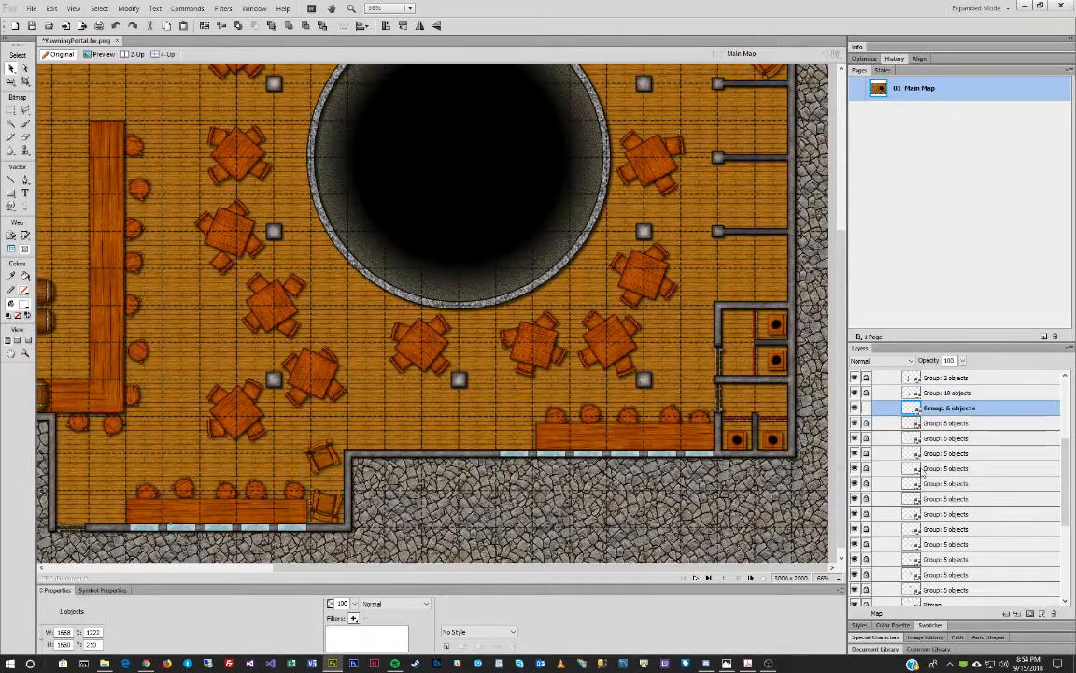
key("ctrl+d")
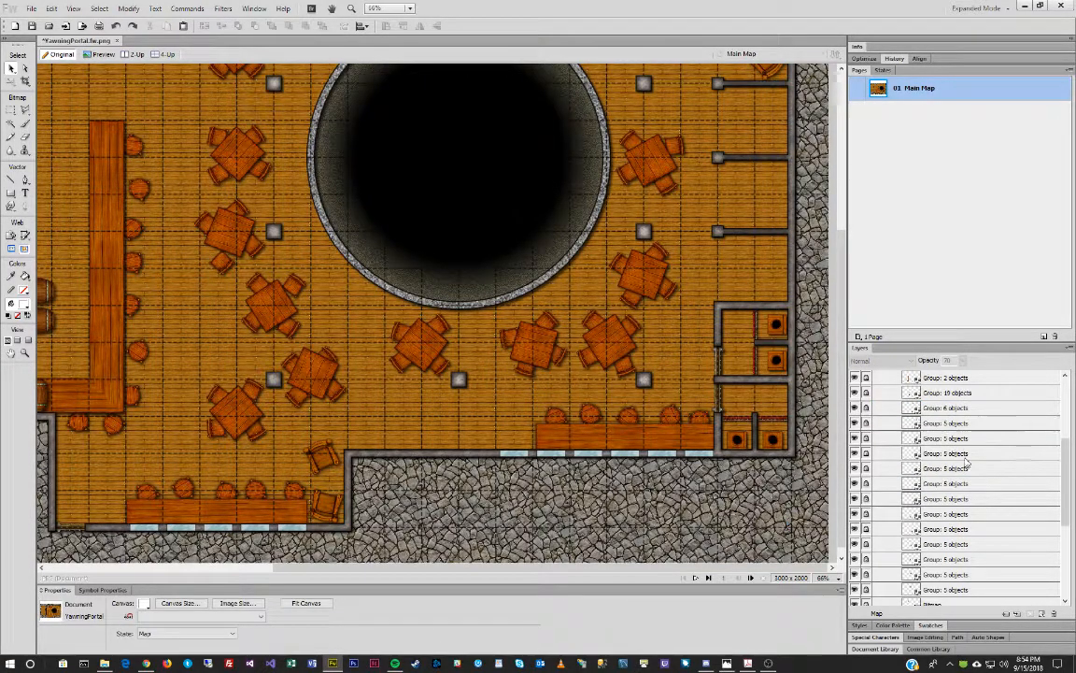
Select the two Tables bitmaps, then zoom out to view the whole map.
scroll(966, 462, "up", 2)
left_click(934, 406)
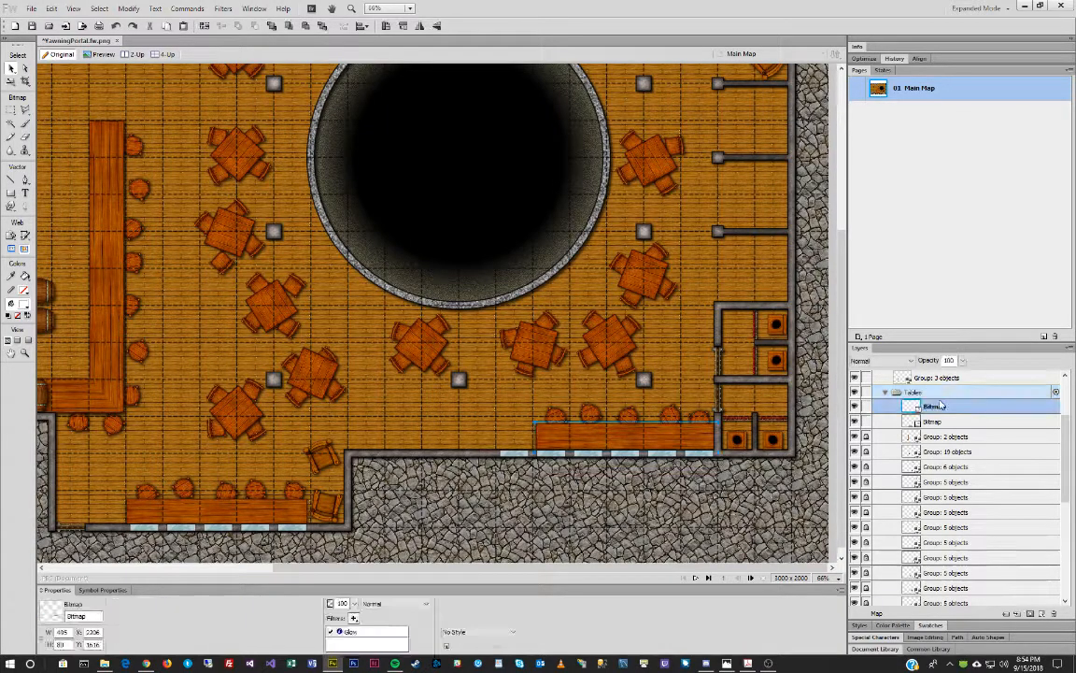
left_click(911, 421)
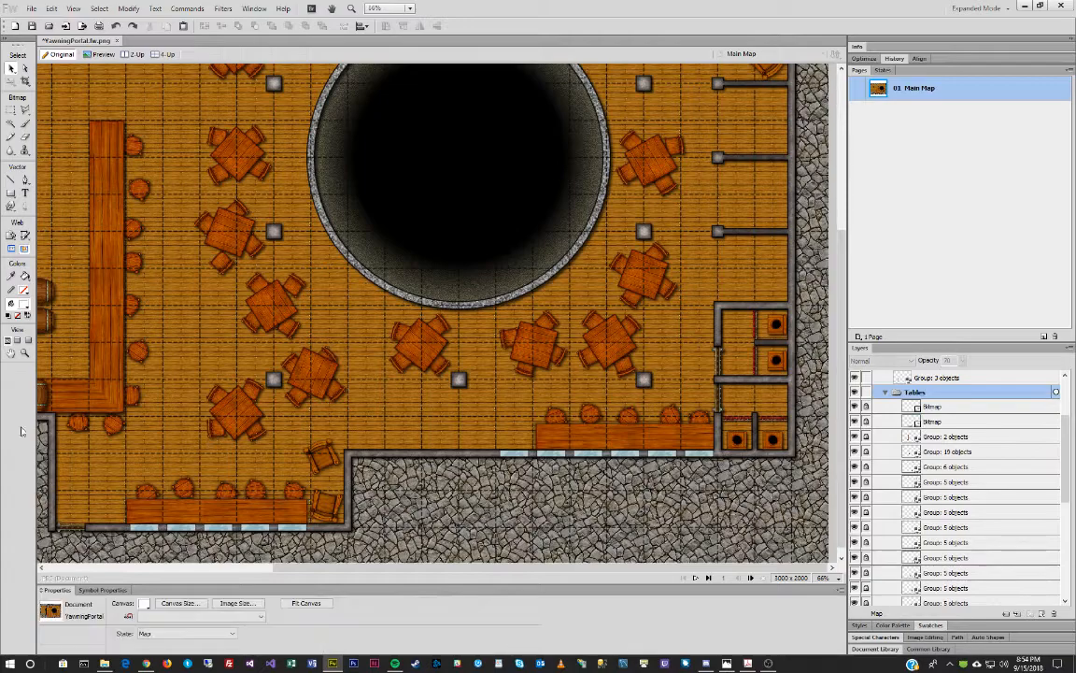
left_click(26, 355)
left_click(389, 354, "alt")
left_click(388, 354, "alt")
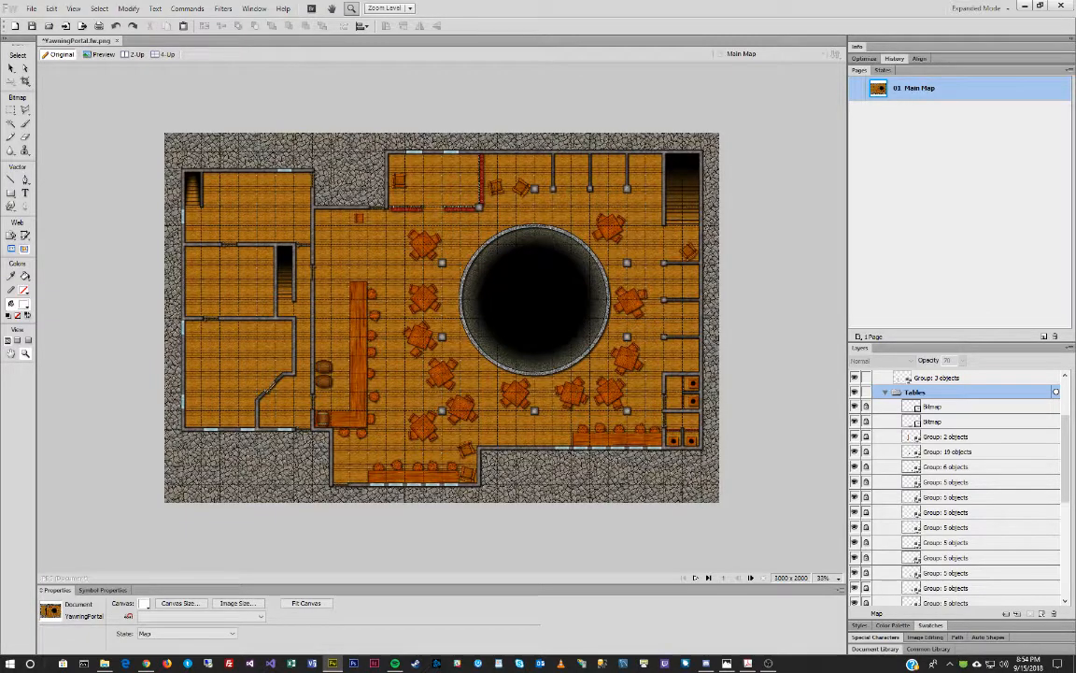
left_click(727, 662)
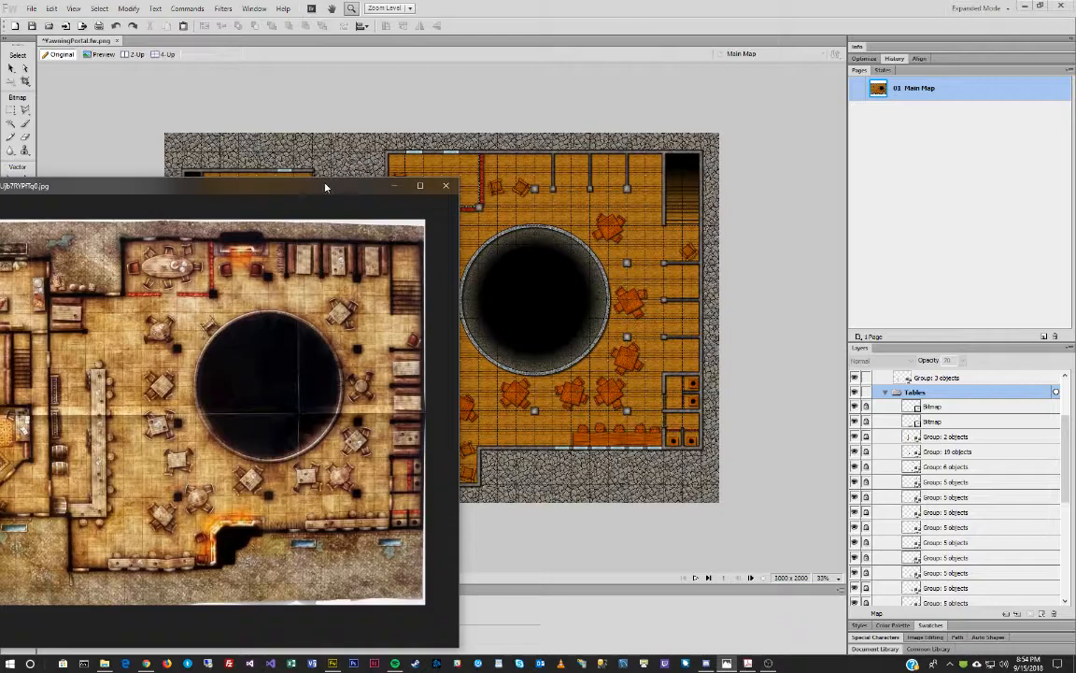
left_click(394, 185)
left_click(103, 662)
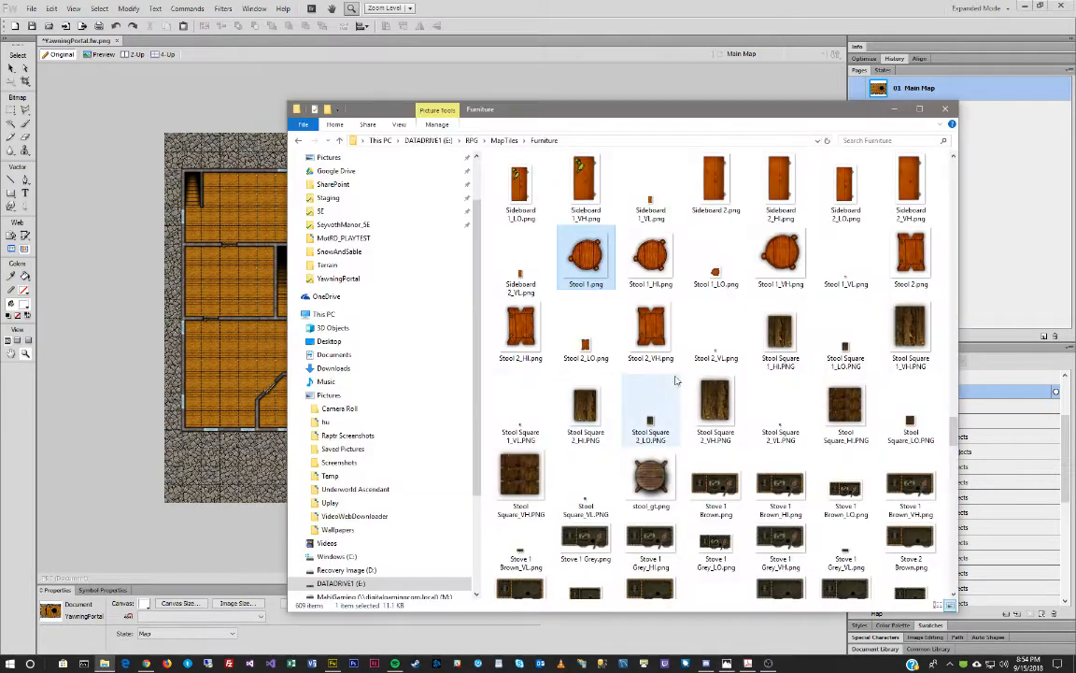
scroll(707, 372, "up", 3)
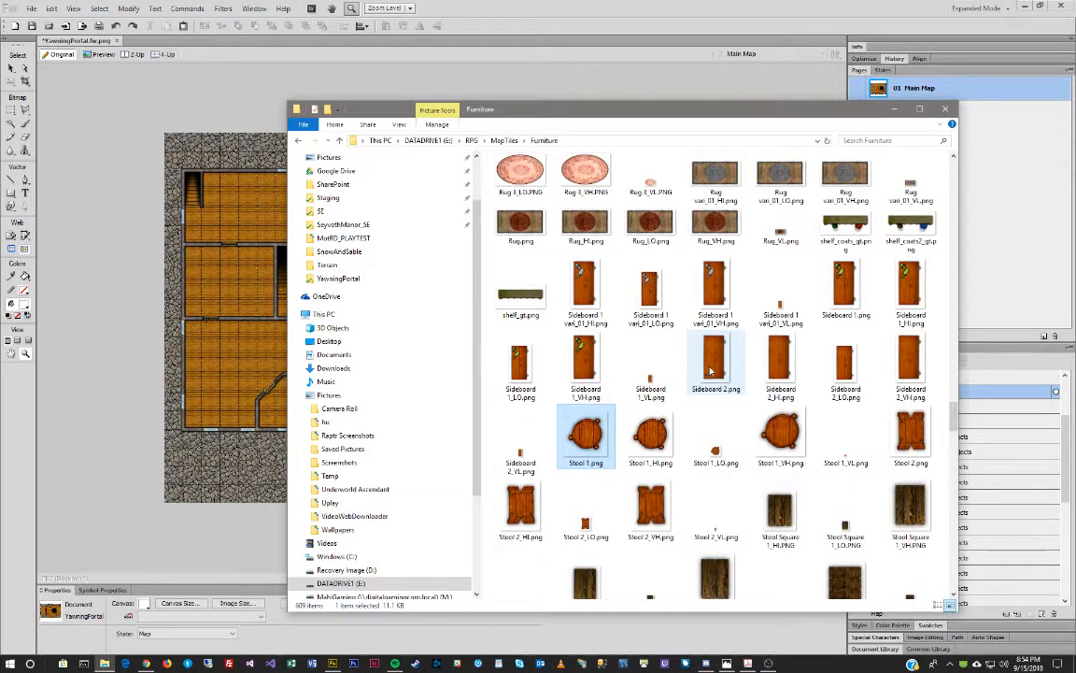
scroll(710, 372, "down", 10)
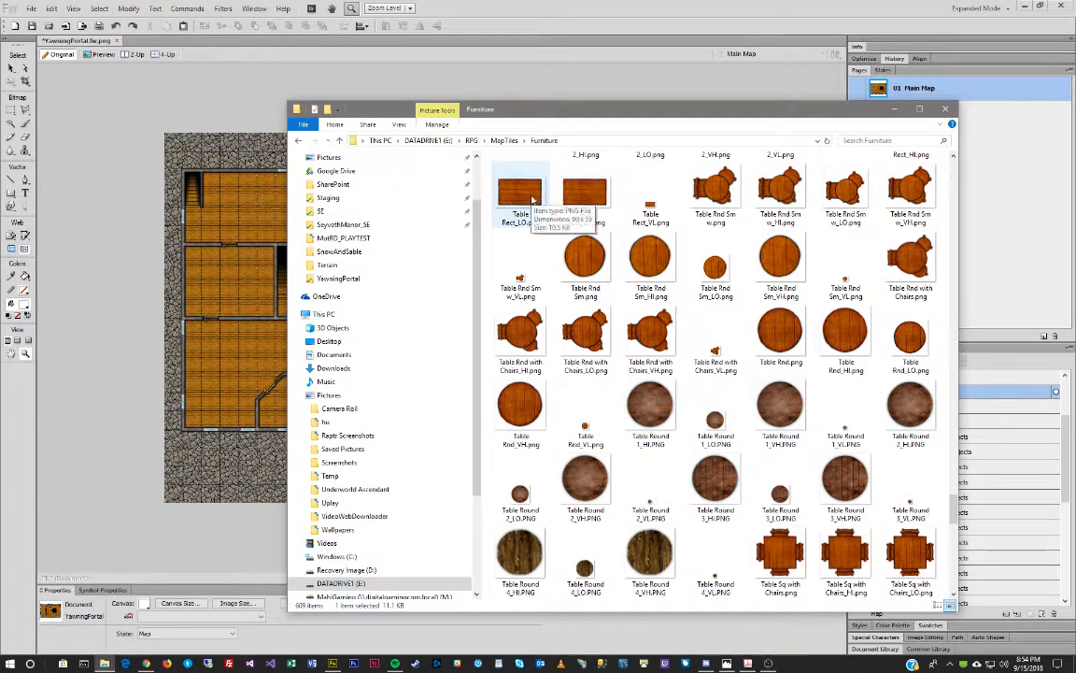
scroll(697, 221, "down", 5)
left_click_drag(690, 110, 659, 95)
left_click(539, 8)
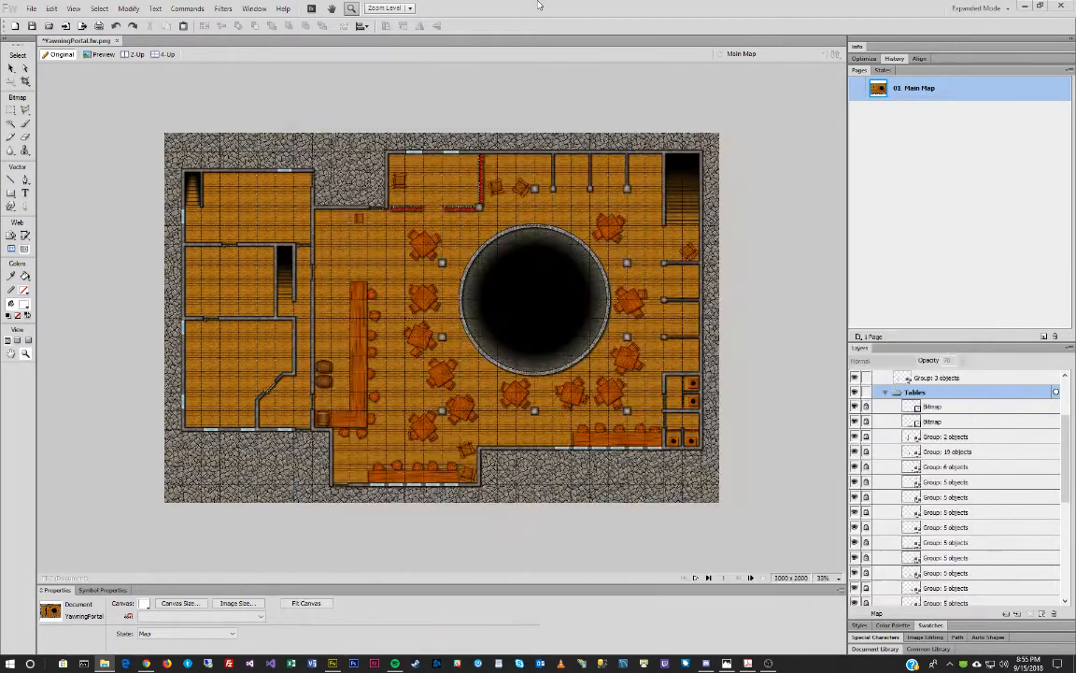
Zoom into the upper right room and drop Table Rect 2_HI.png beside the pillars.
left_click_drag(533, 133, 712, 231)
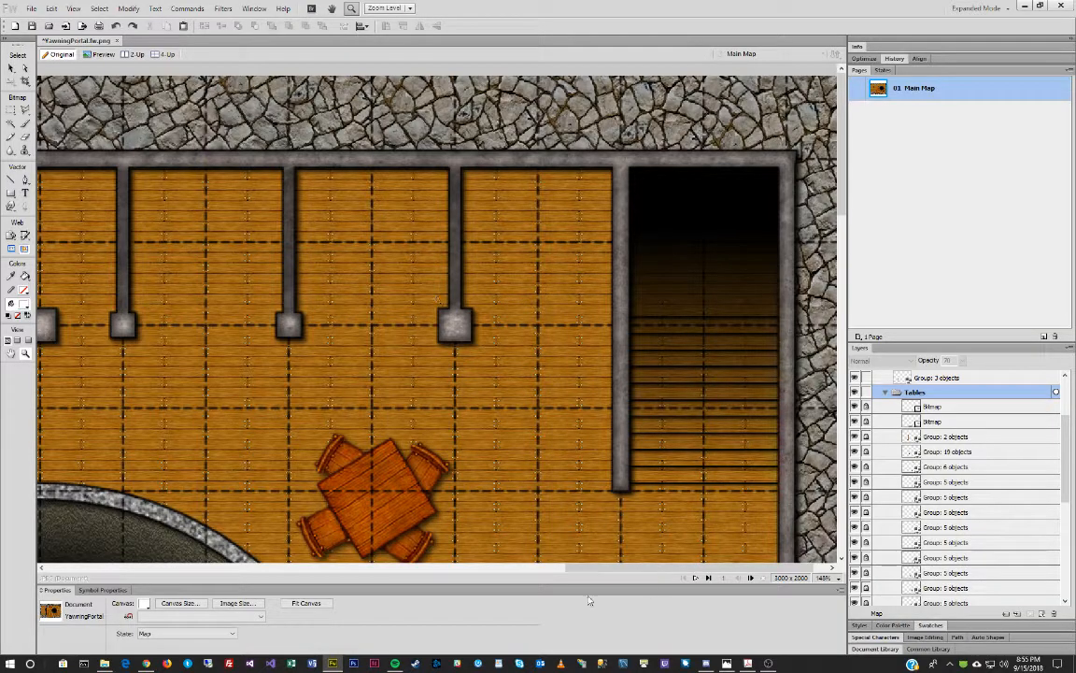
left_click_drag(599, 568, 552, 573)
key("alt+Tab")
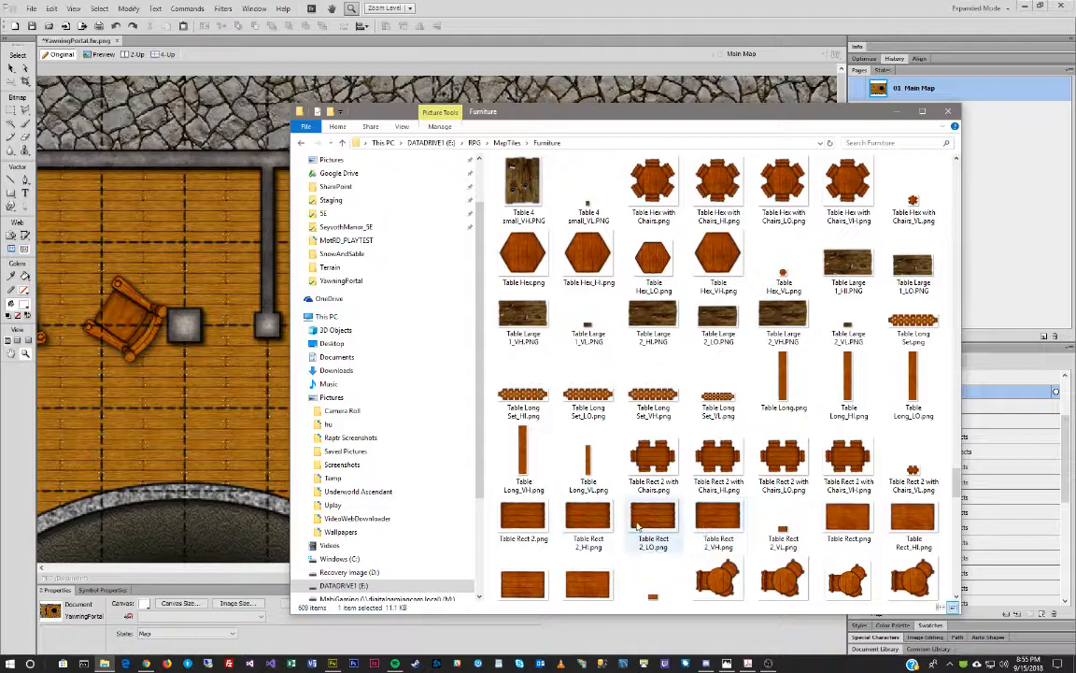
left_click_drag(591, 524, 224, 297)
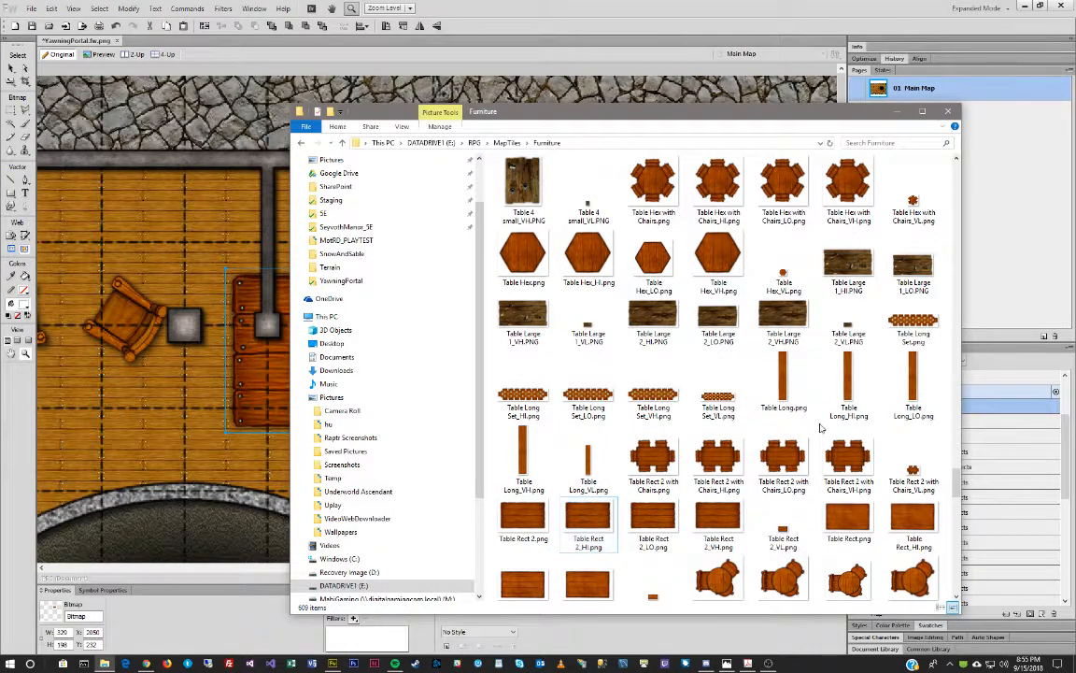
Drag Table Long_HI.png from the Furniture folder onto the map.
scroll(820, 428, "up", 15)
scroll(819, 428, "up", 8)
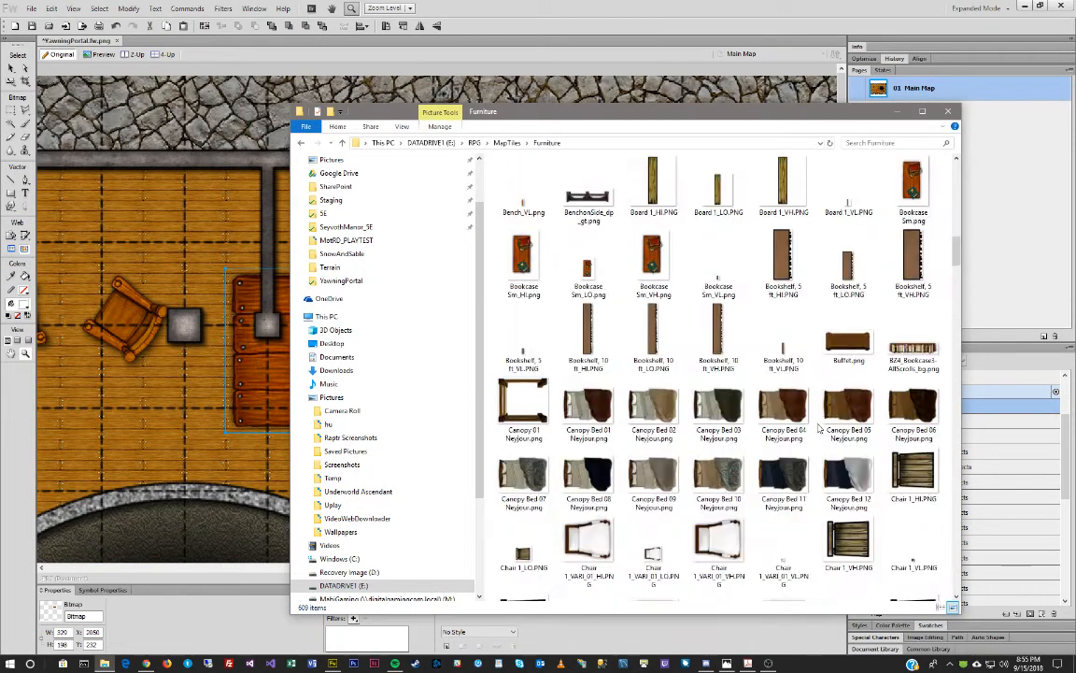
scroll(819, 428, "up", 6)
scroll(819, 428, "up", 8)
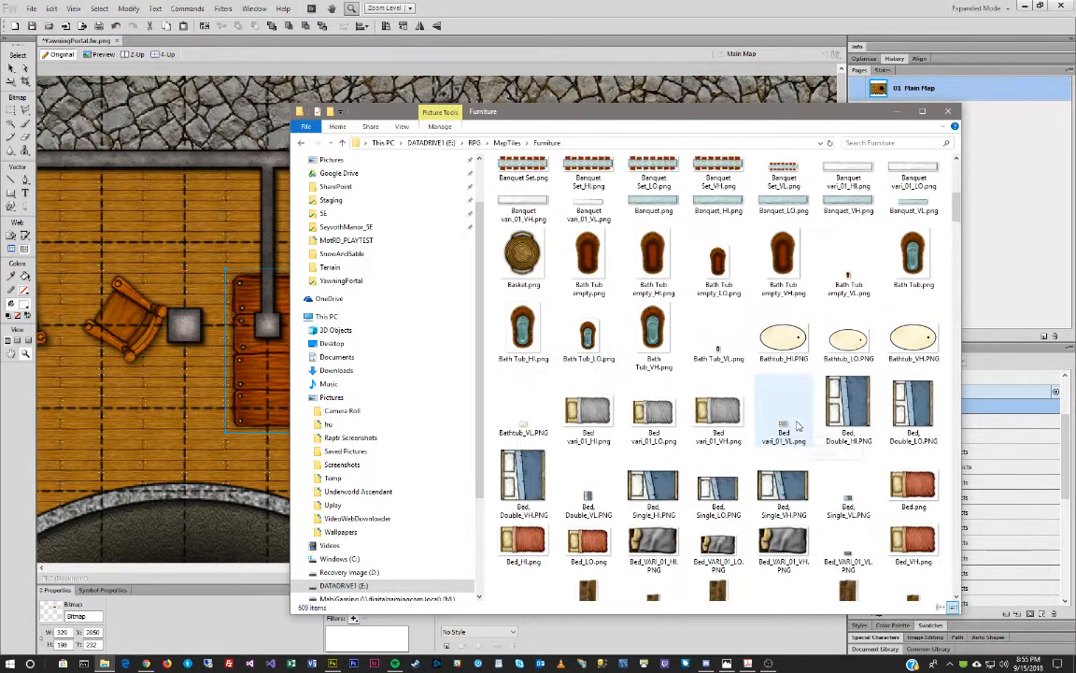
scroll(794, 426, "down", 20)
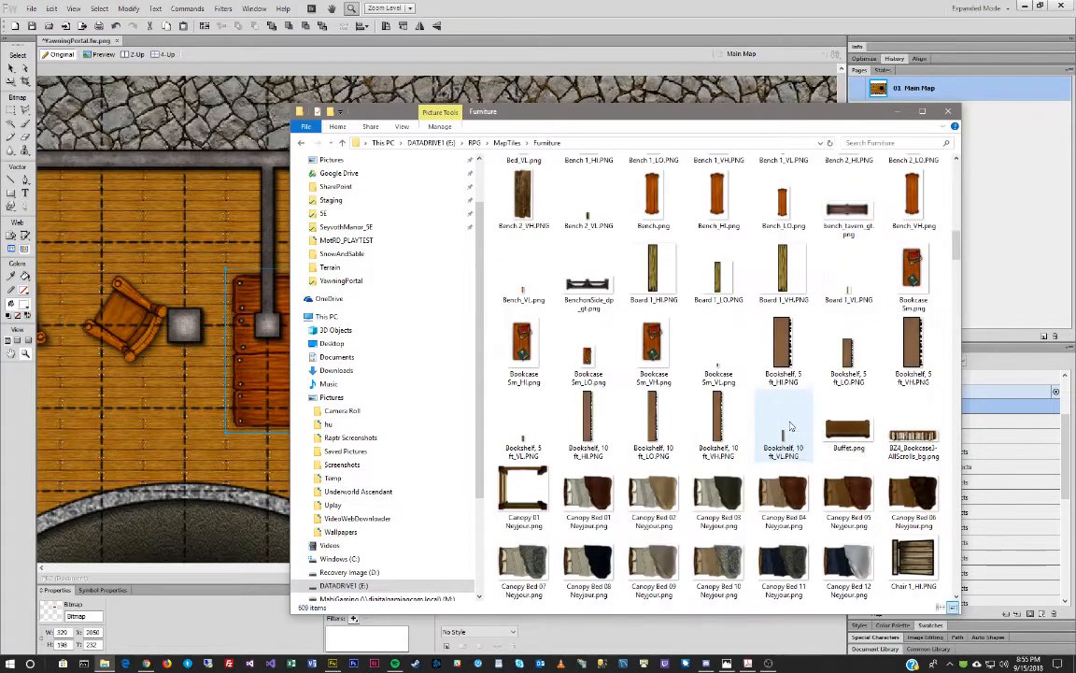
scroll(788, 426, "down", 15)
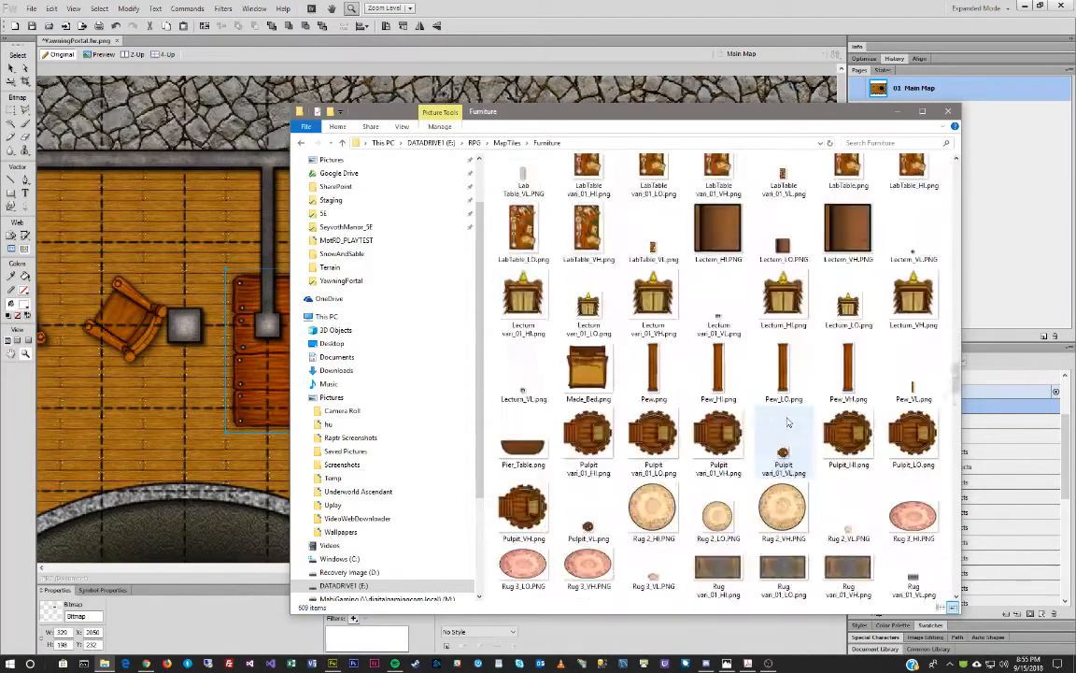
scroll(788, 425, "up", 2)
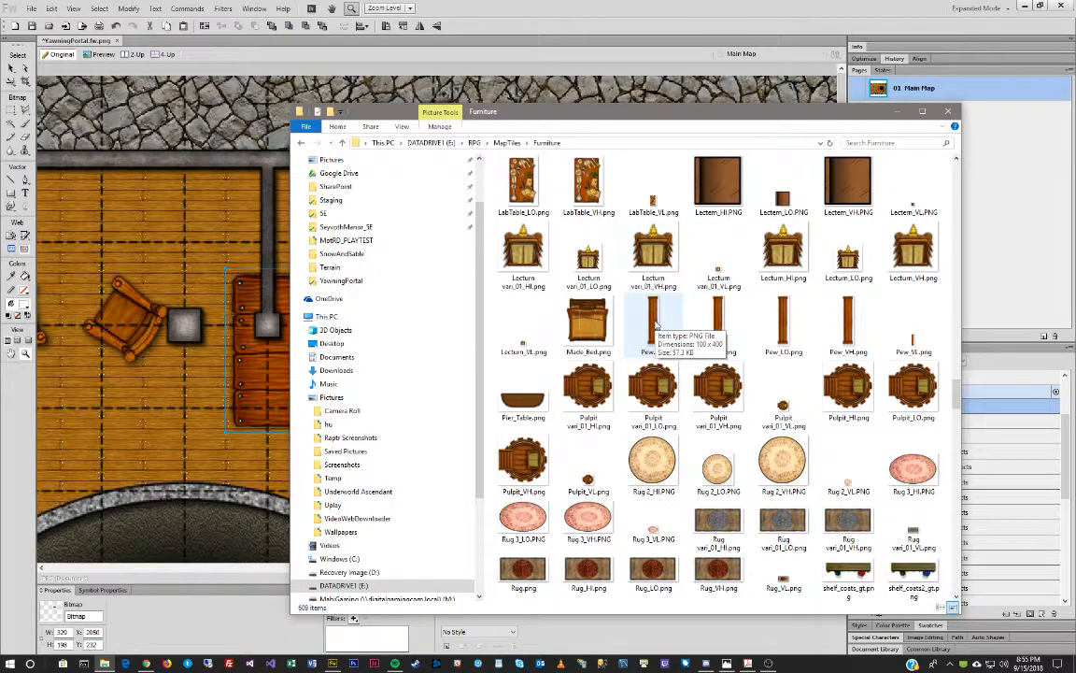
scroll(689, 325, "down", 2)
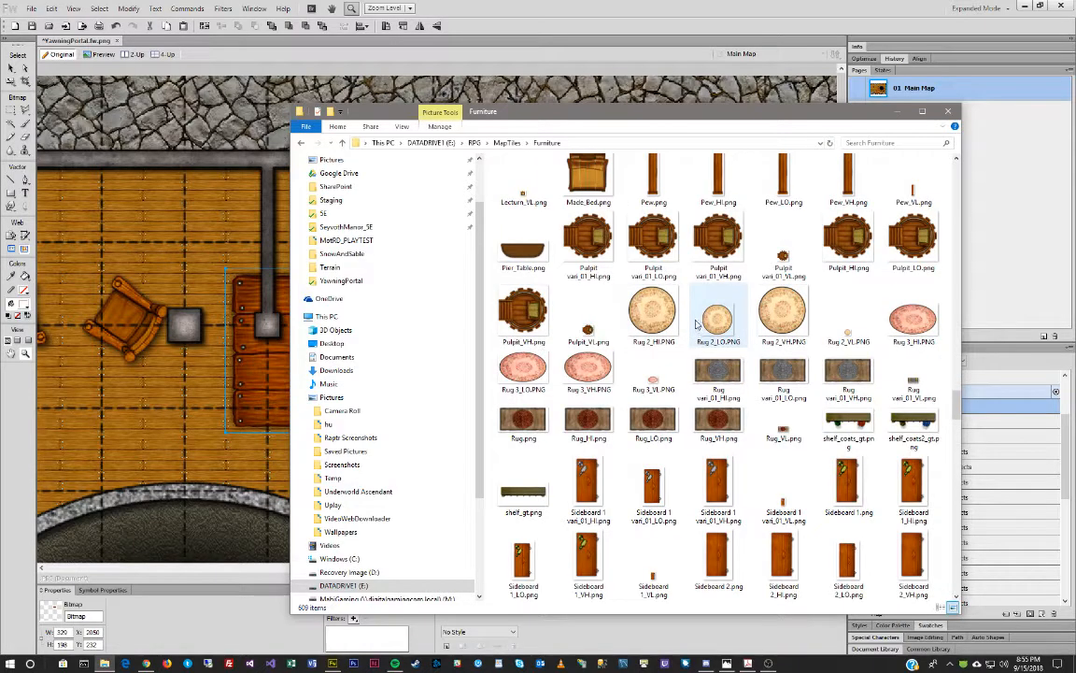
scroll(695, 324, "down", 15)
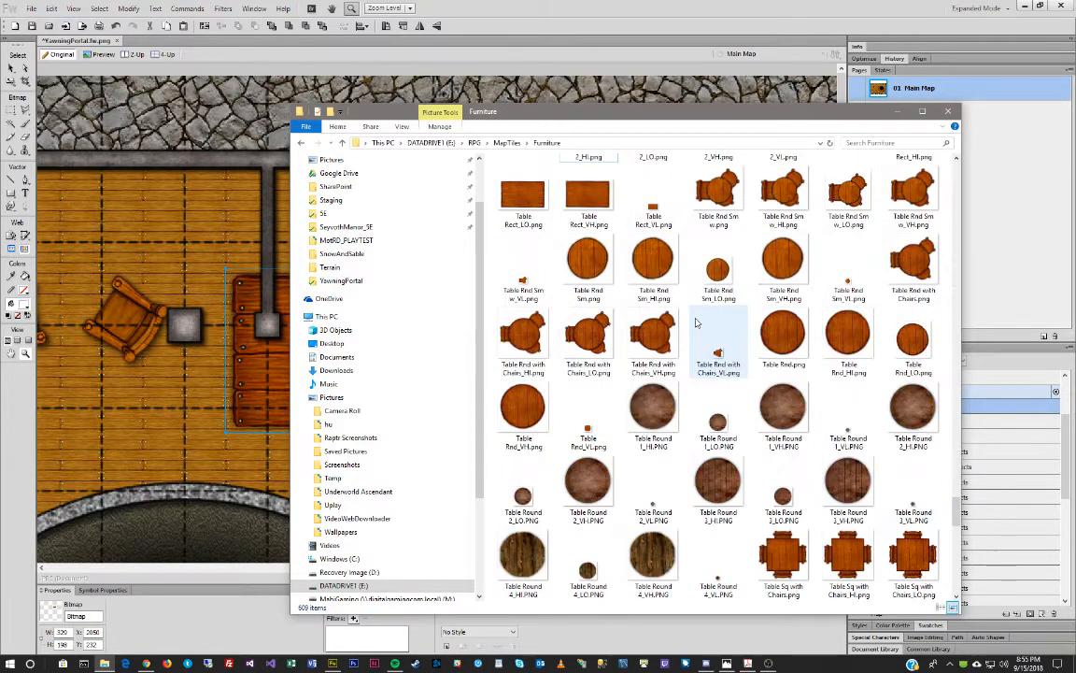
scroll(696, 323, "up", 3)
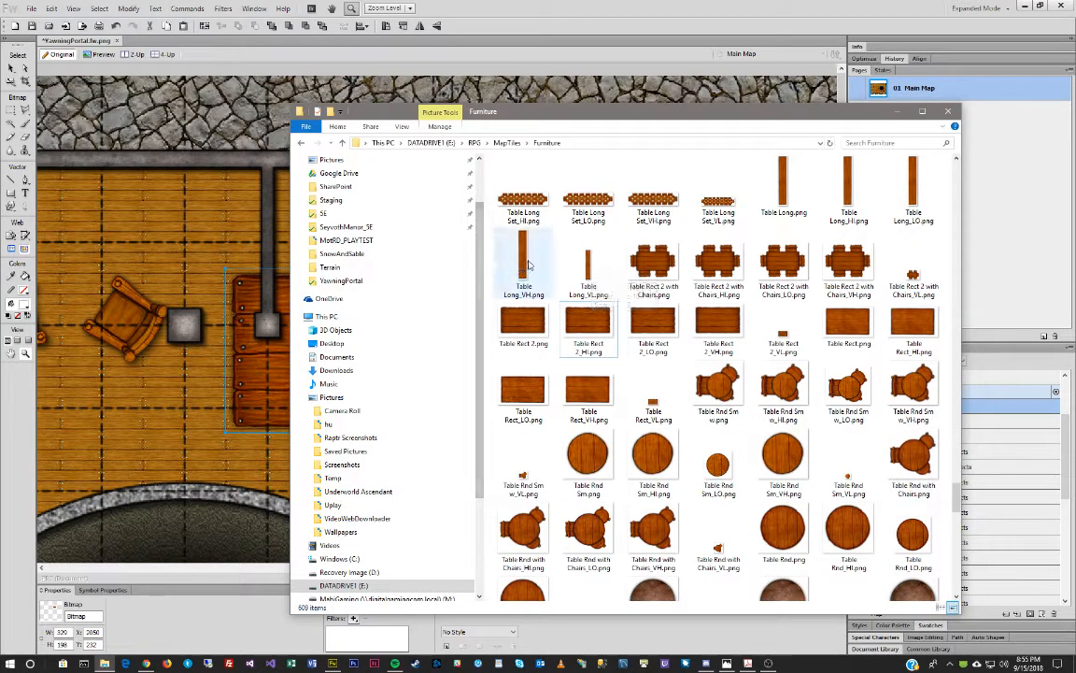
left_click(848, 192)
left_click_drag(848, 187, 223, 353)
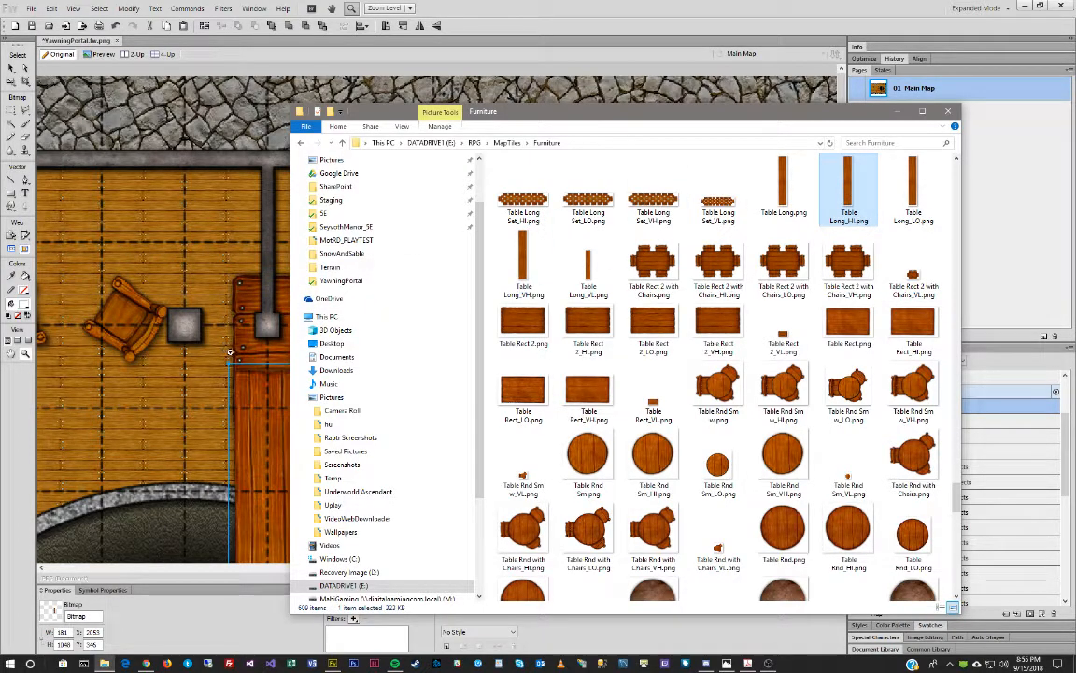
left_click(720, 385)
scroll(730, 373, "down", 10)
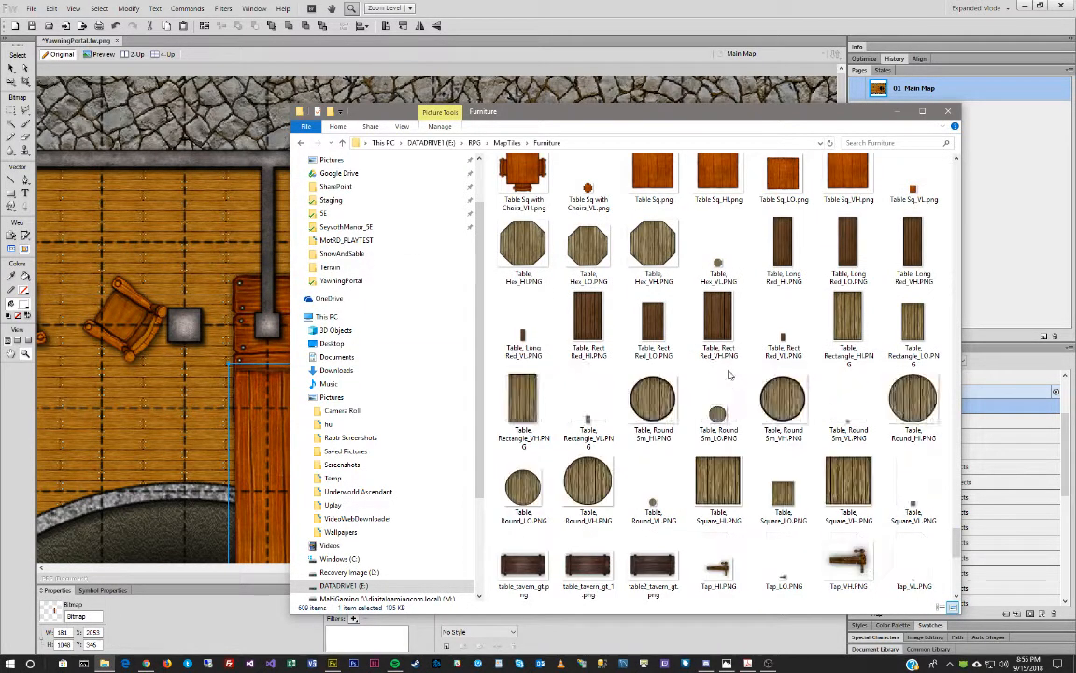
scroll(730, 374, "up", 7)
scroll(731, 374, "up", 4)
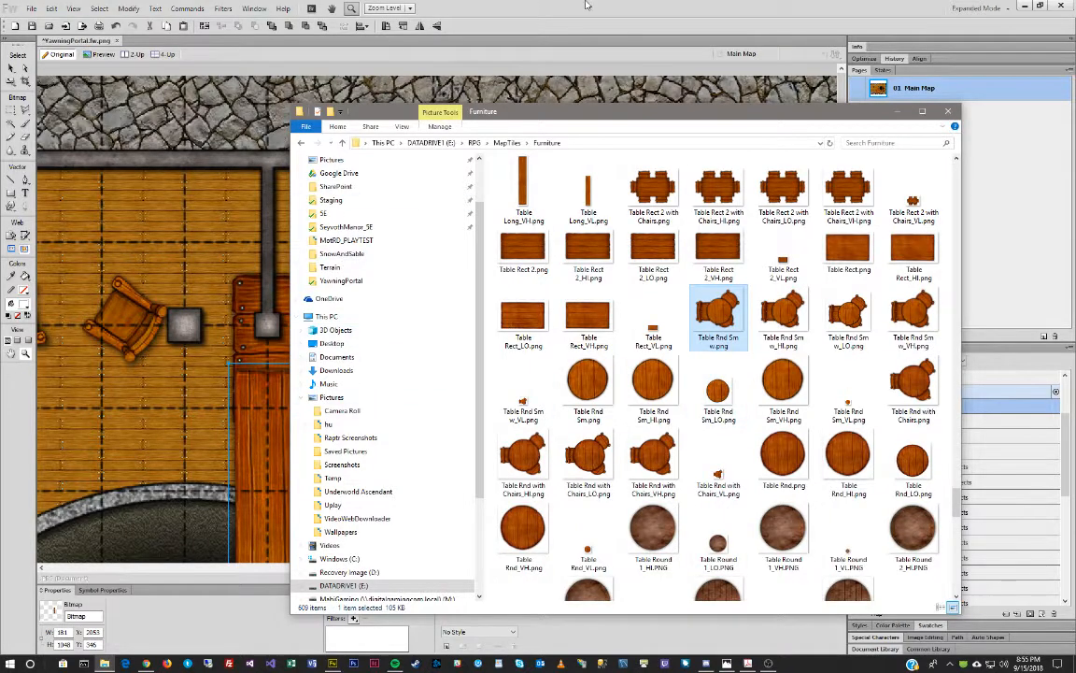
left_click(367, 310)
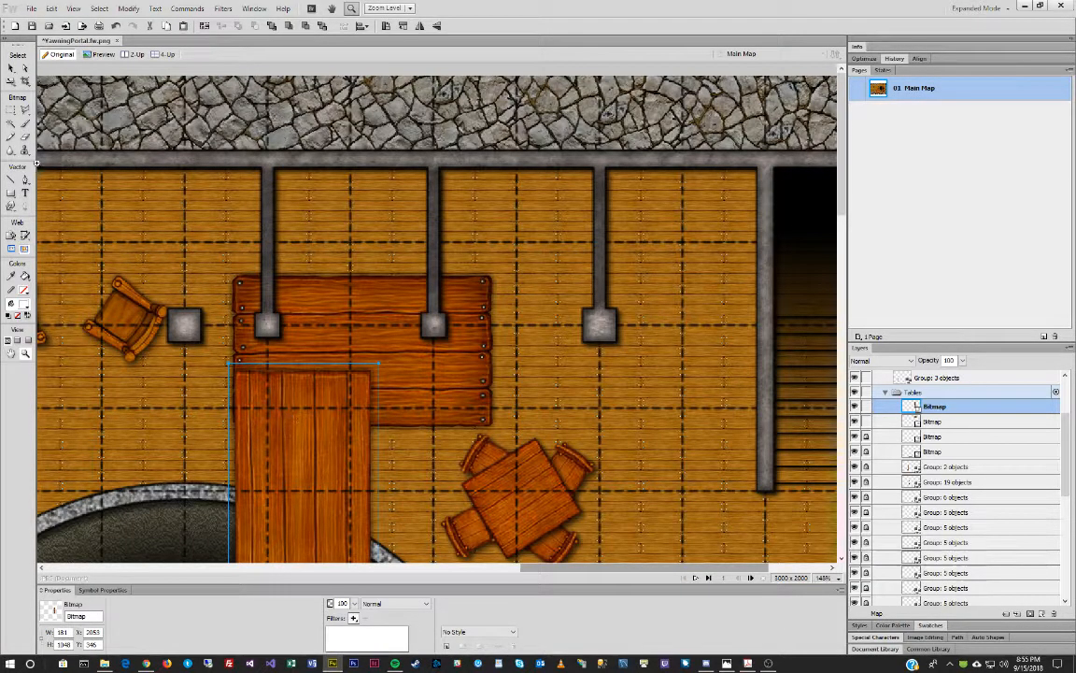
Move the rectangular table toward the top wall, rotate it vertical and halve its size.
left_click(355, 304)
left_click_drag(355, 305, 333, 257)
key("ctrl+shift+7")
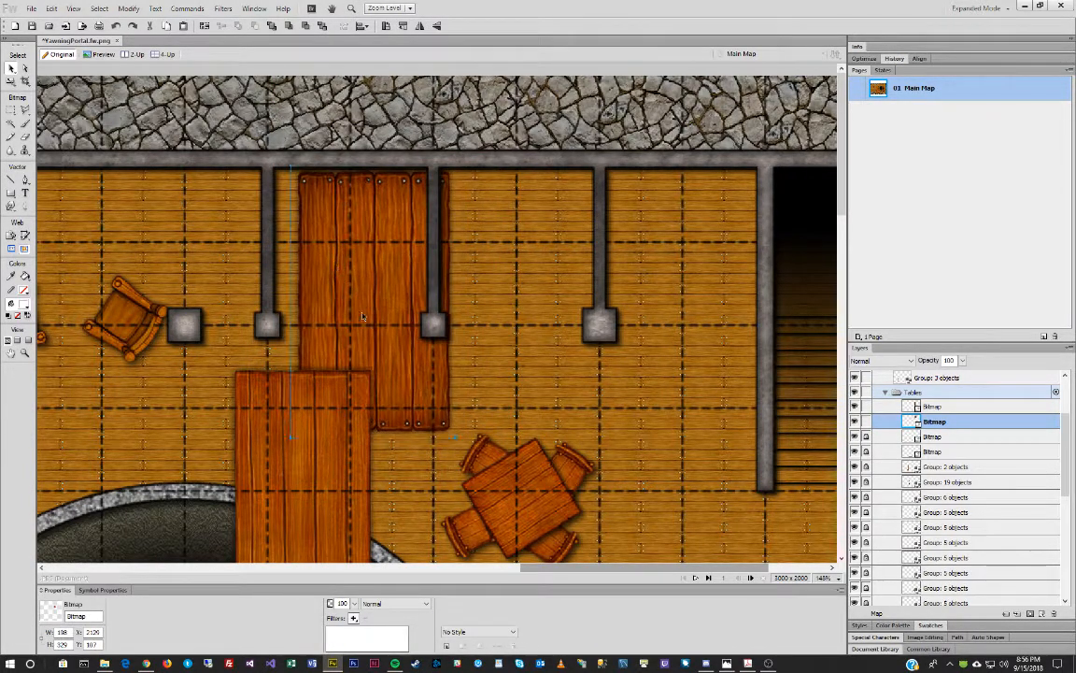
left_click_drag(457, 438, 397, 329)
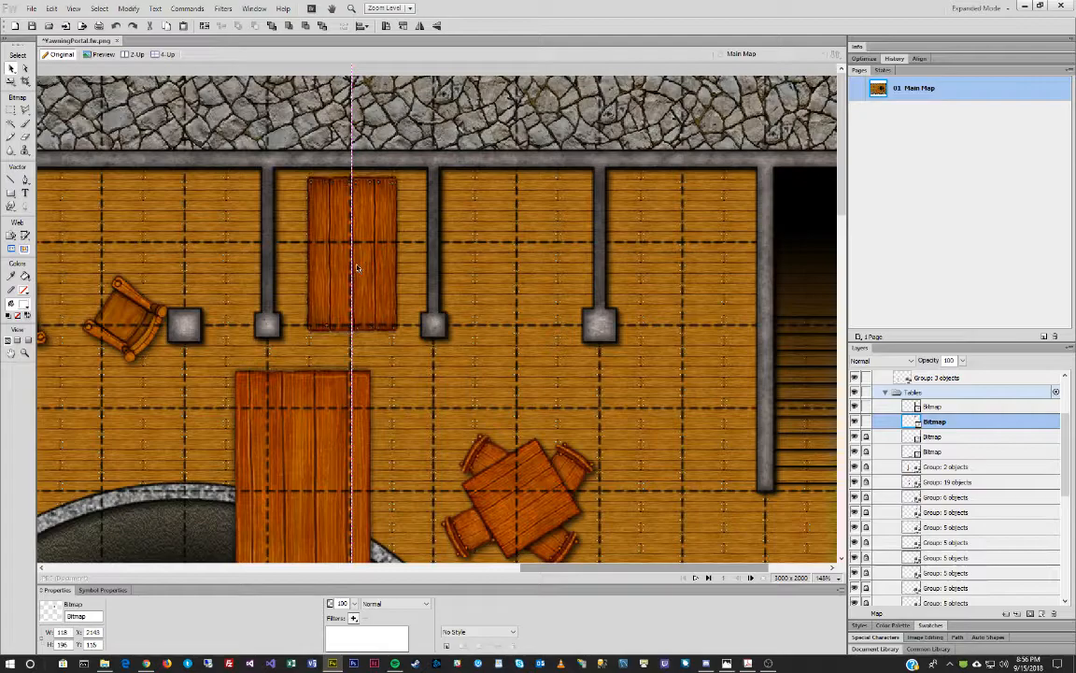
Move the long plank against the top wall, shortening and narrowing it.
left_click_drag(239, 383, 495, 540)
left_click_drag(368, 549, 297, 205)
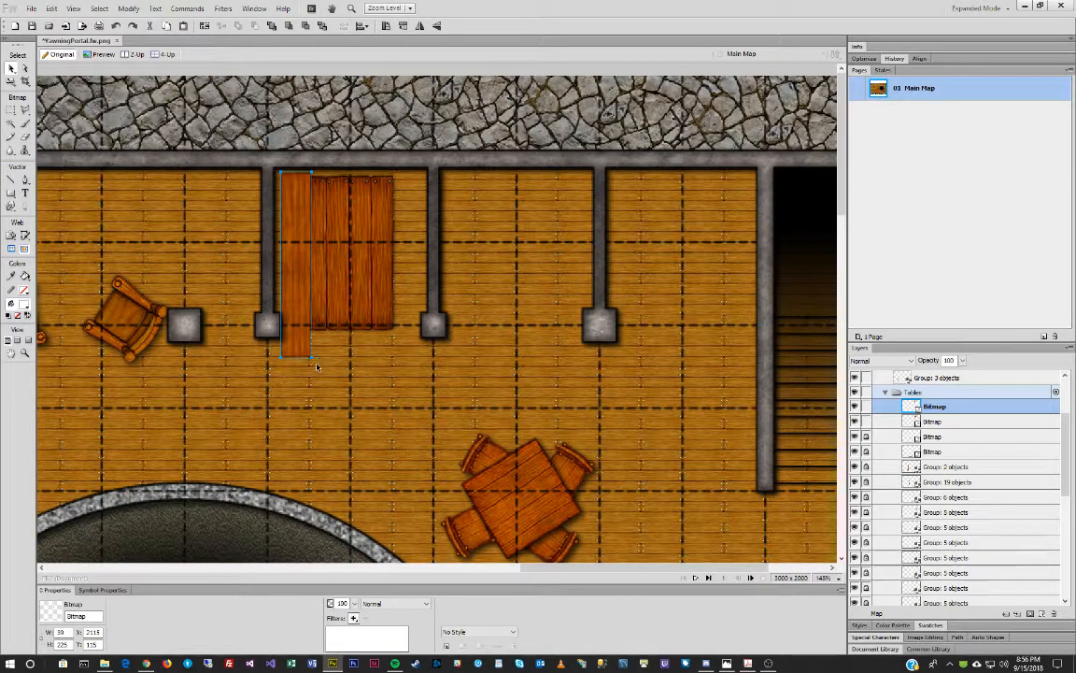
key("q")
left_click_drag(294, 358, 294, 320)
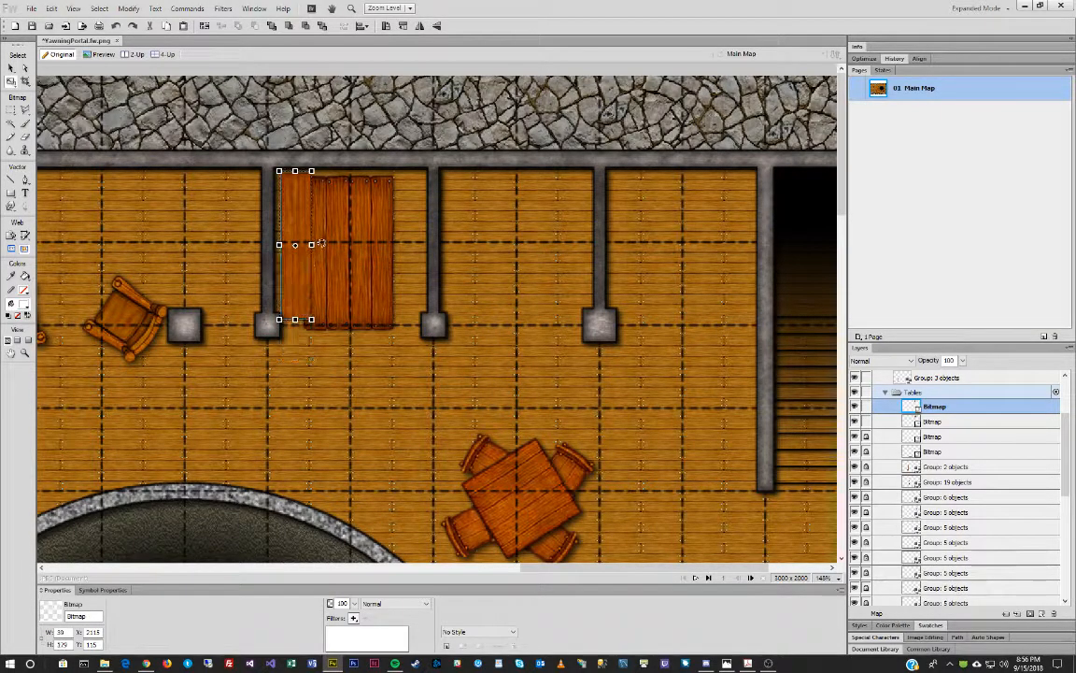
left_click_drag(321, 243, 312, 245)
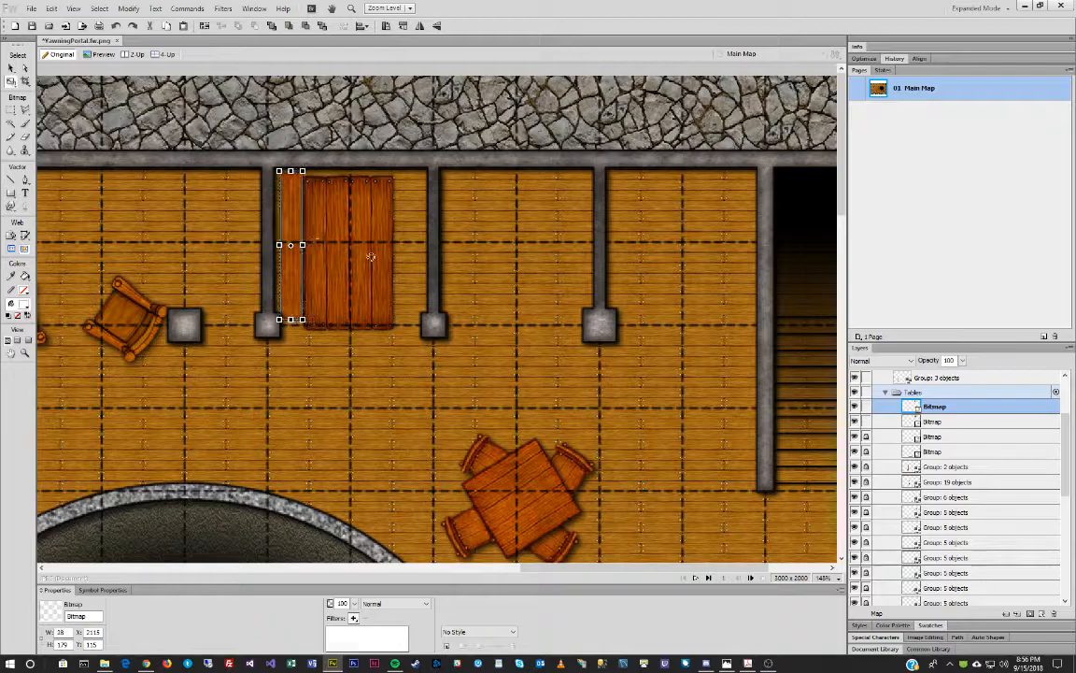
key("Return")
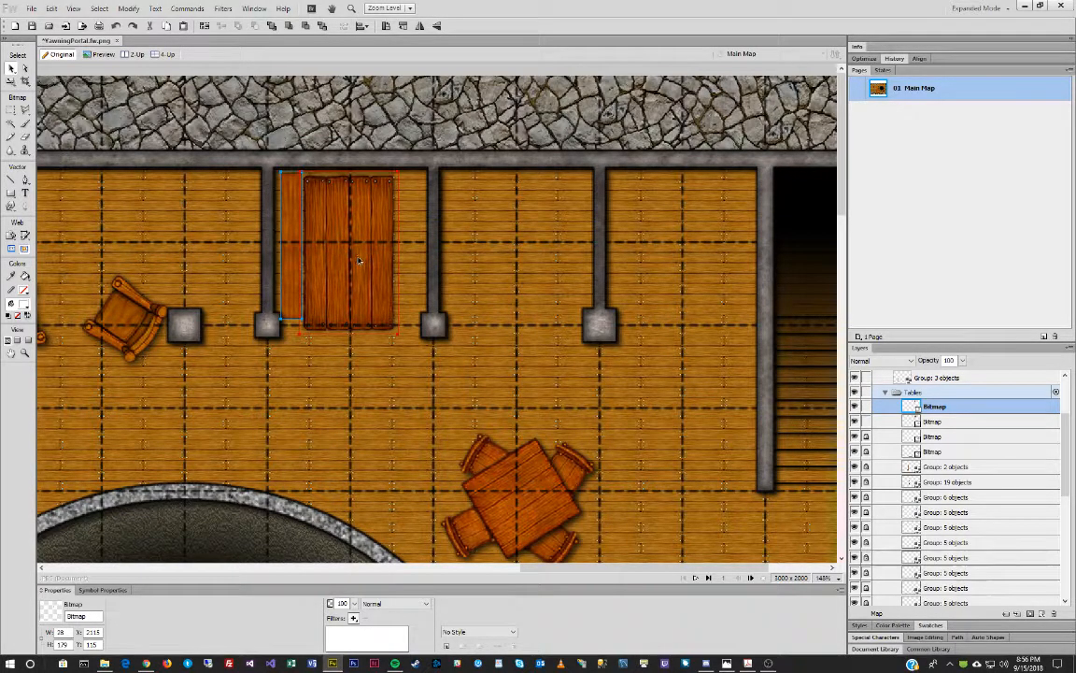
Narrow and slightly shorten the wooden table, then slide it beside the bench.
left_click(357, 261)
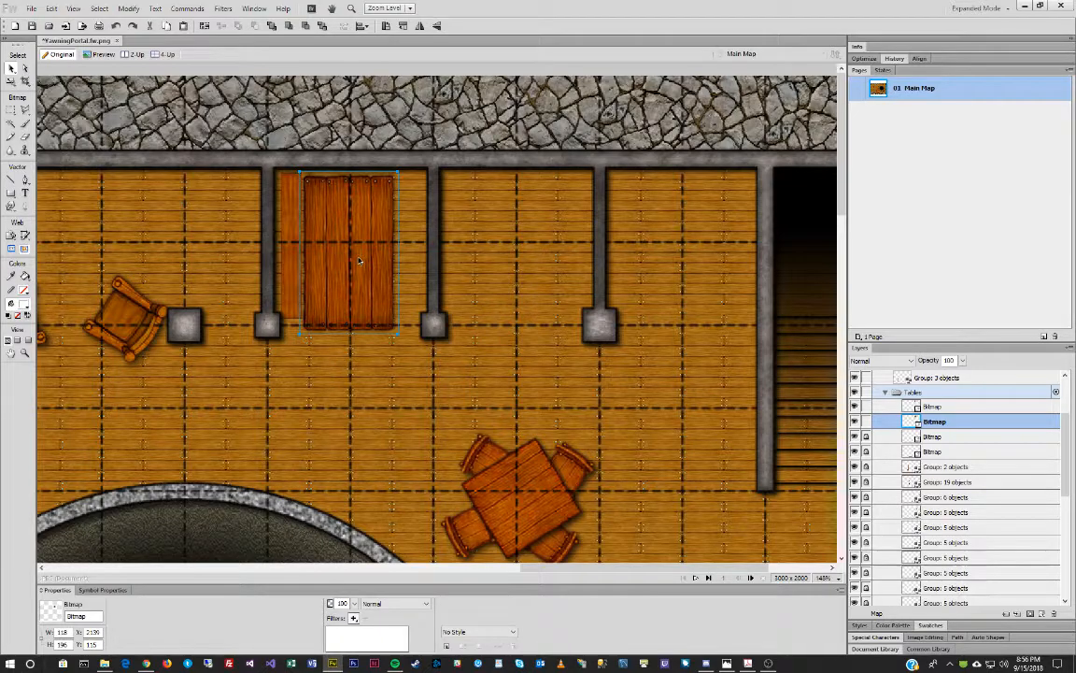
key("q")
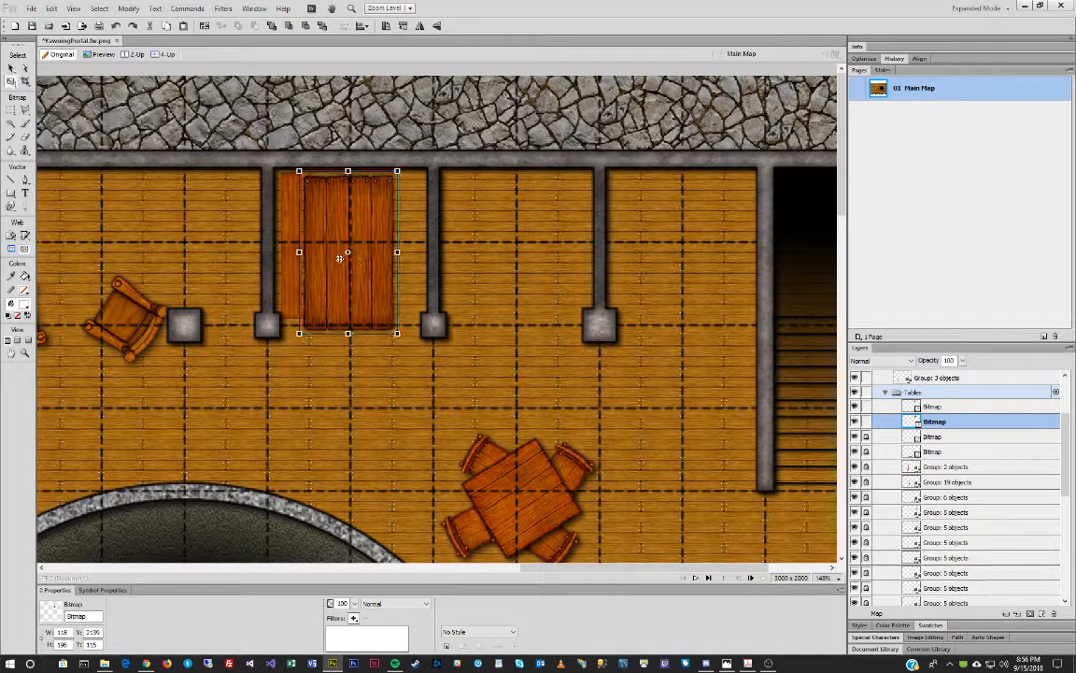
key("v")
left_click_drag(328, 213, 382, 248)
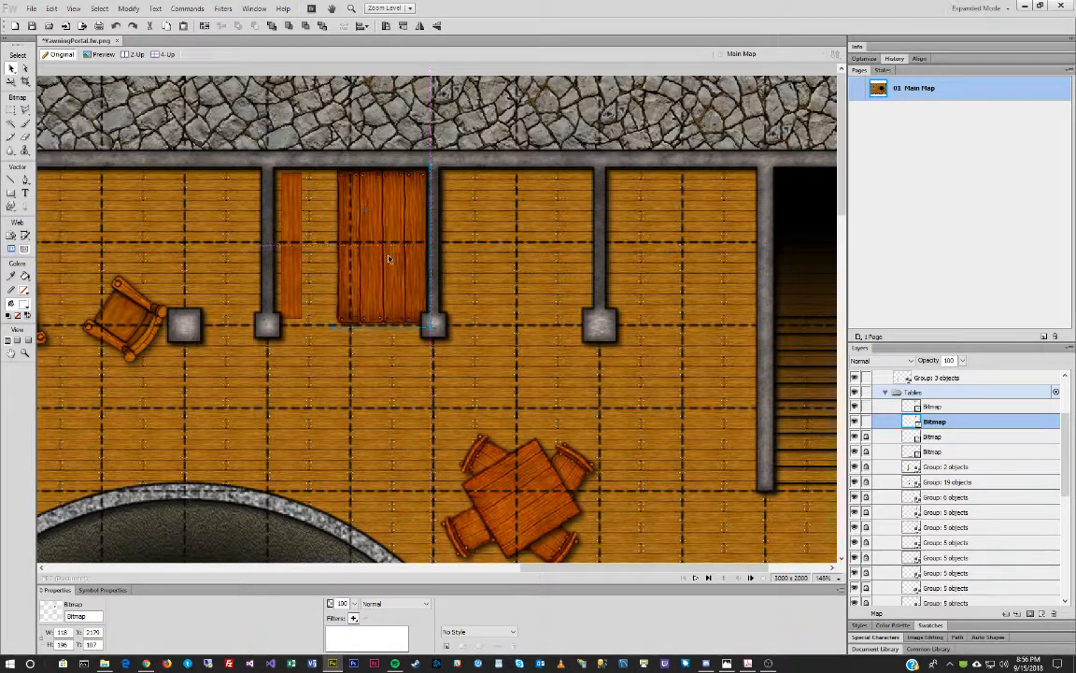
key("q")
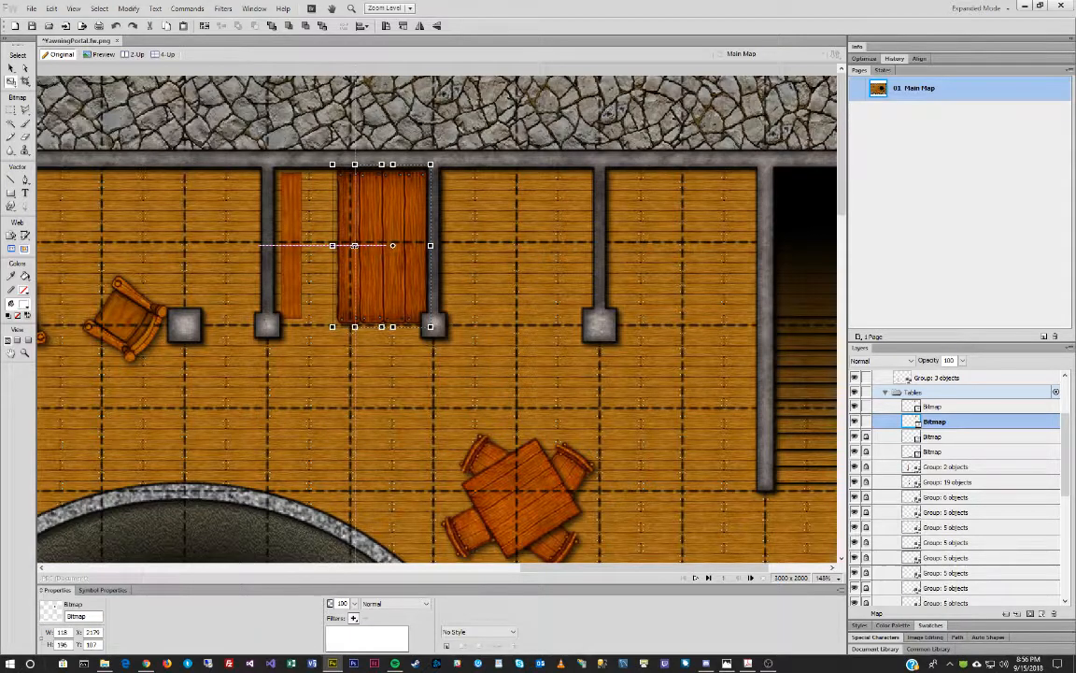
left_click_drag(355, 245, 355, 246)
left_click_drag(393, 164, 393, 171)
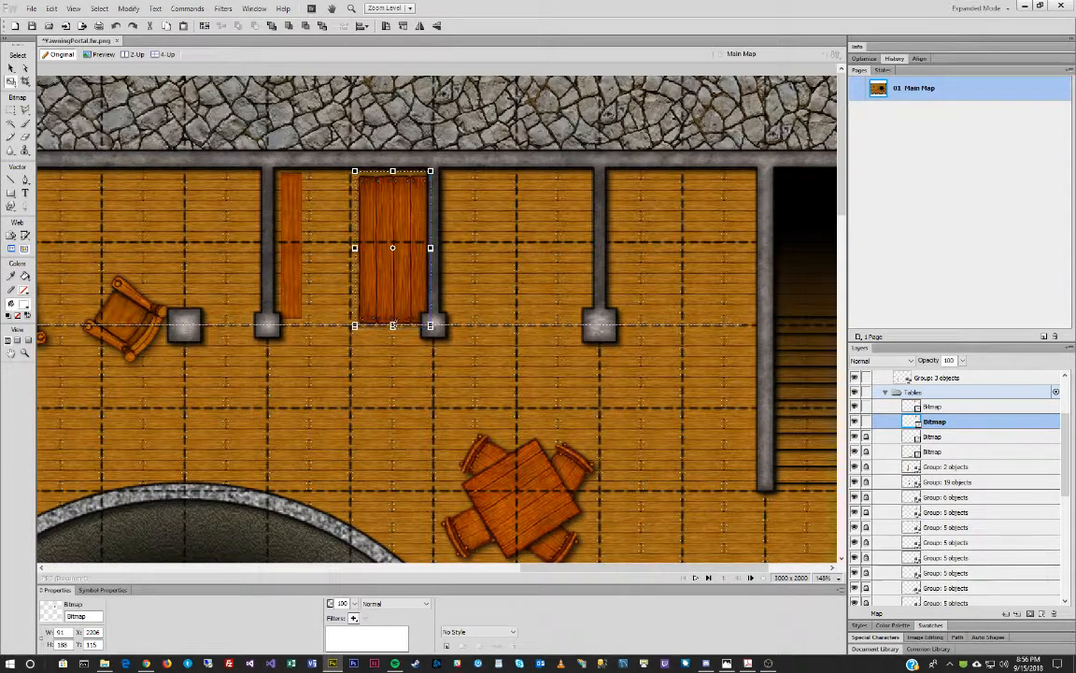
left_click_drag(392, 326, 393, 319)
key("v")
left_click_drag(394, 217, 356, 217)
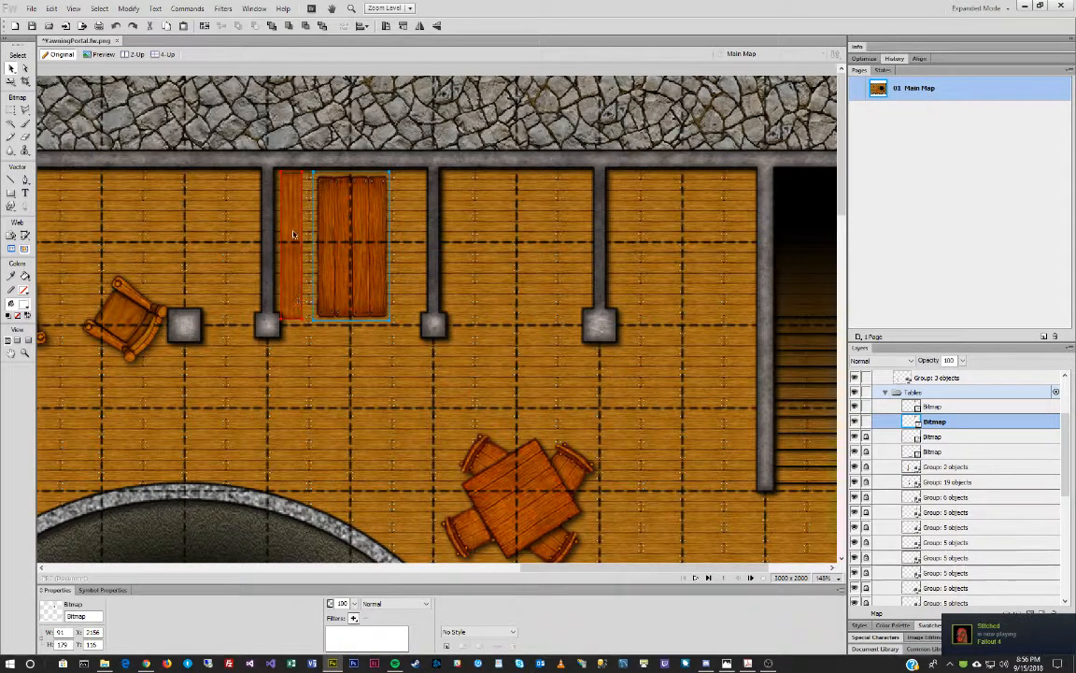
Bring the Furniture folder forward and select the Table Rect 2_HI.png tile.
key("alt+Tab")
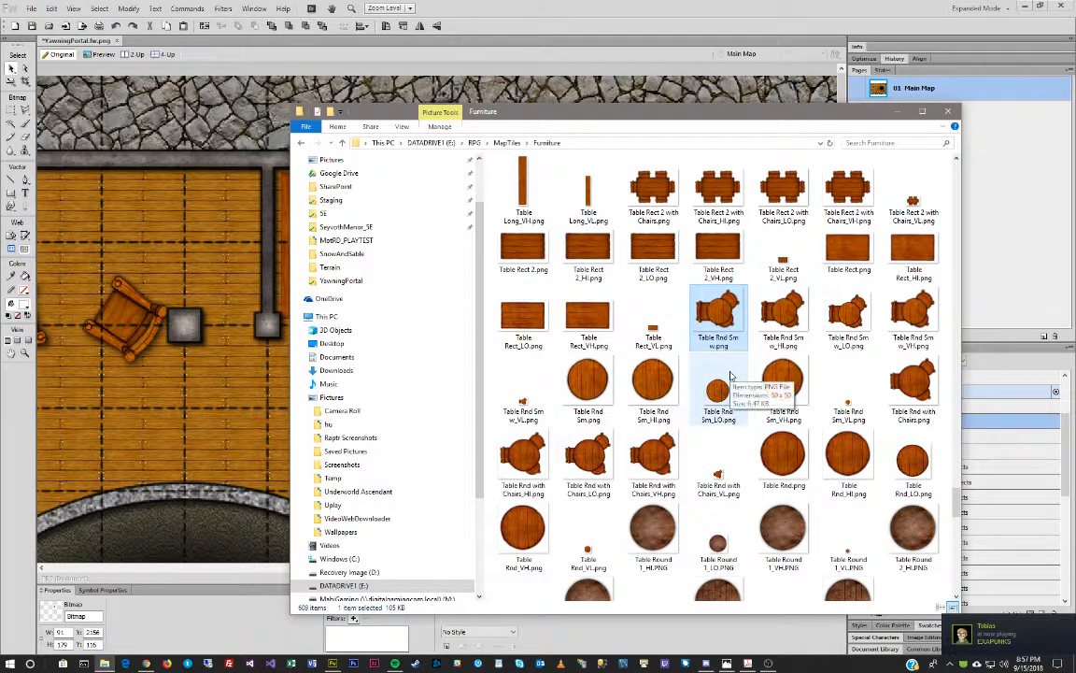
scroll(715, 371, "down", 5)
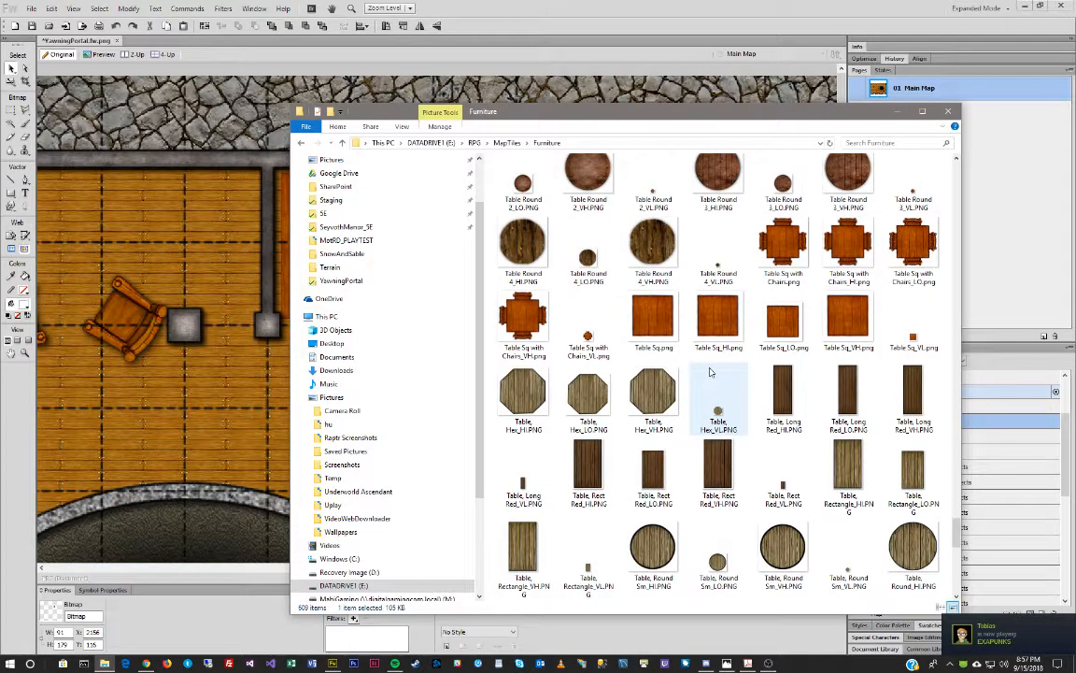
scroll(710, 372, "down", 10)
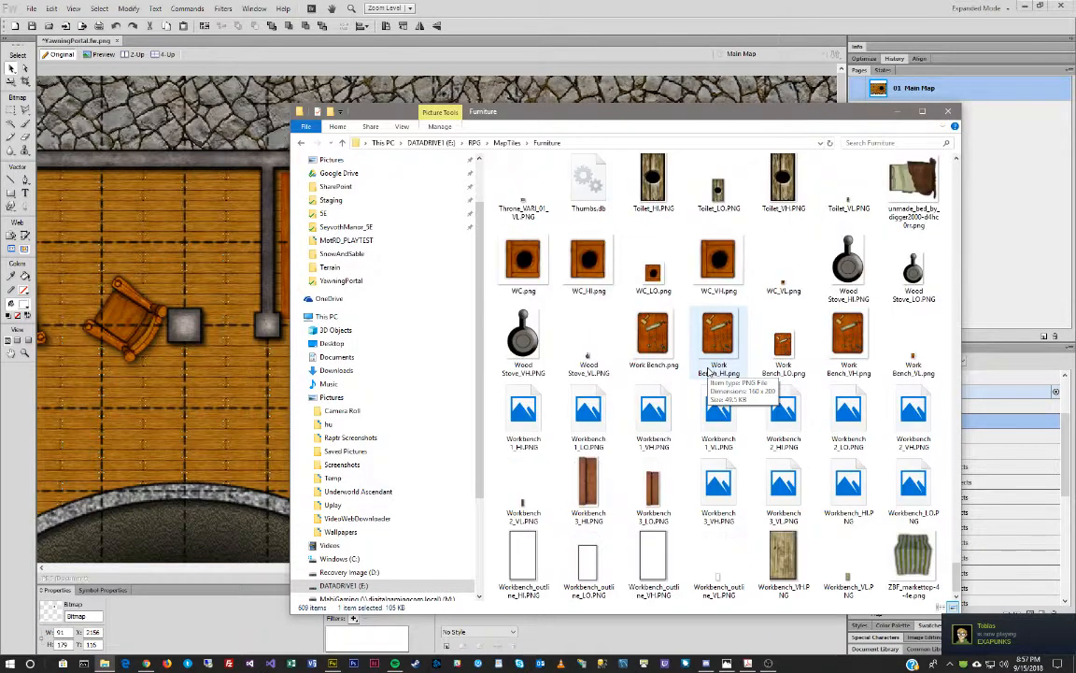
scroll(709, 371, "up", 10)
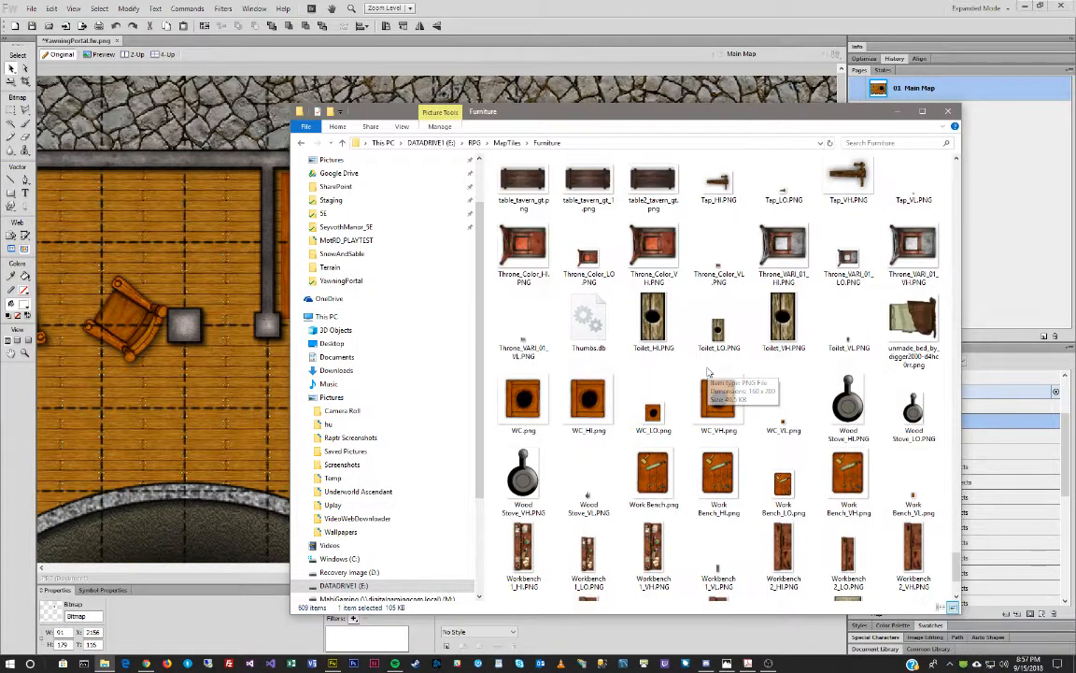
scroll(708, 372, "up", 5)
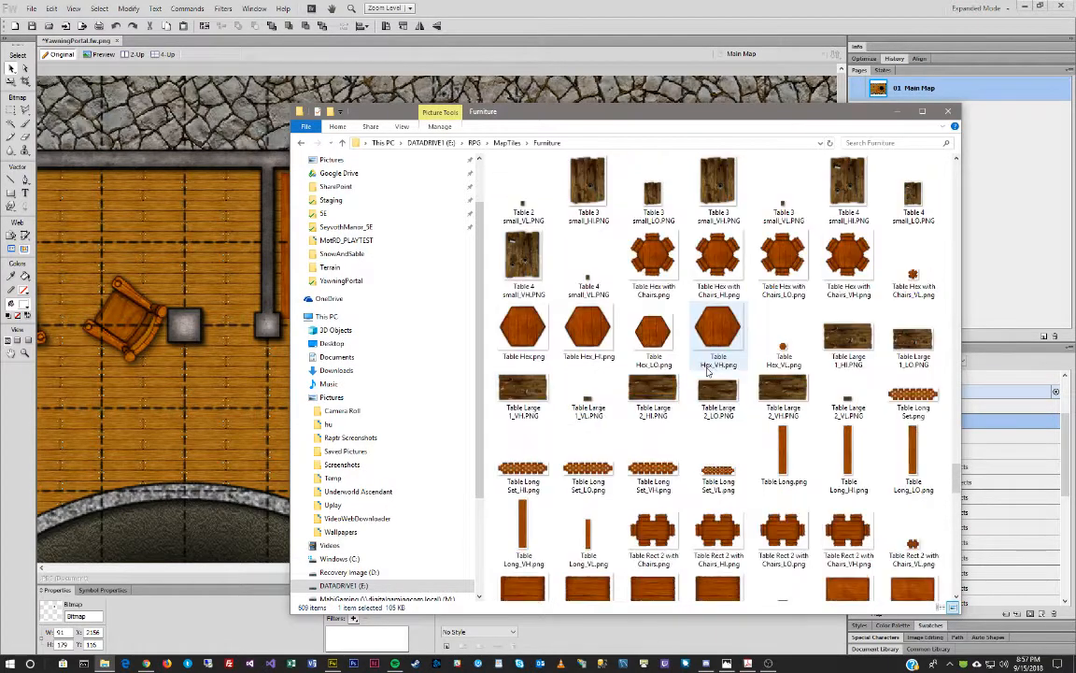
scroll(707, 372, "down", 3)
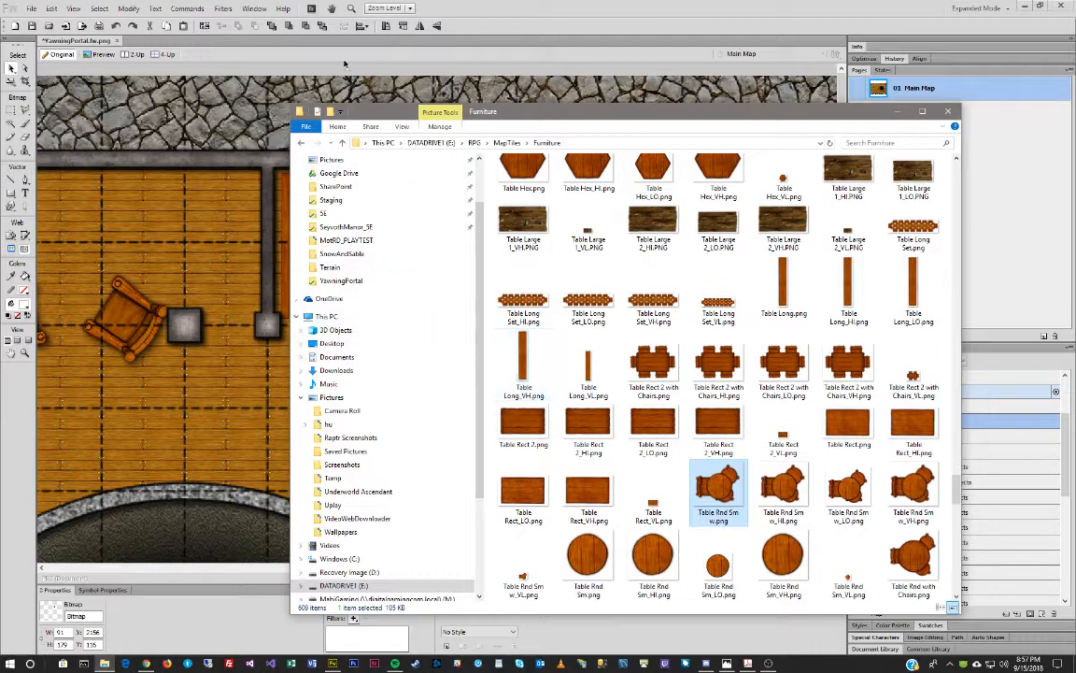
left_click(591, 426)
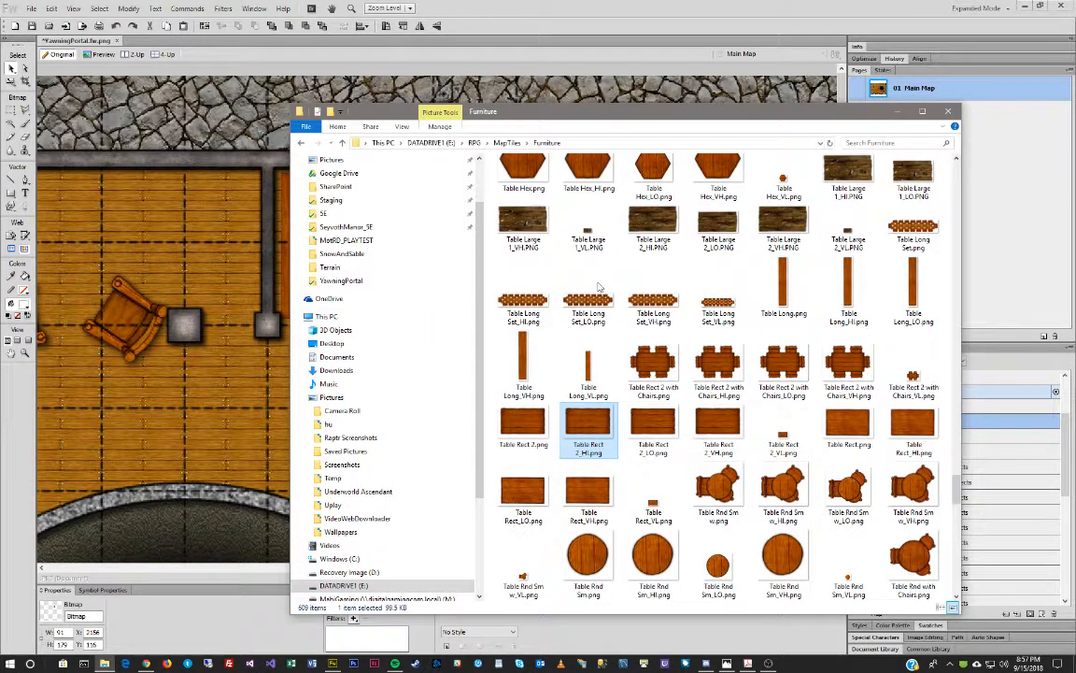
left_click(492, 42)
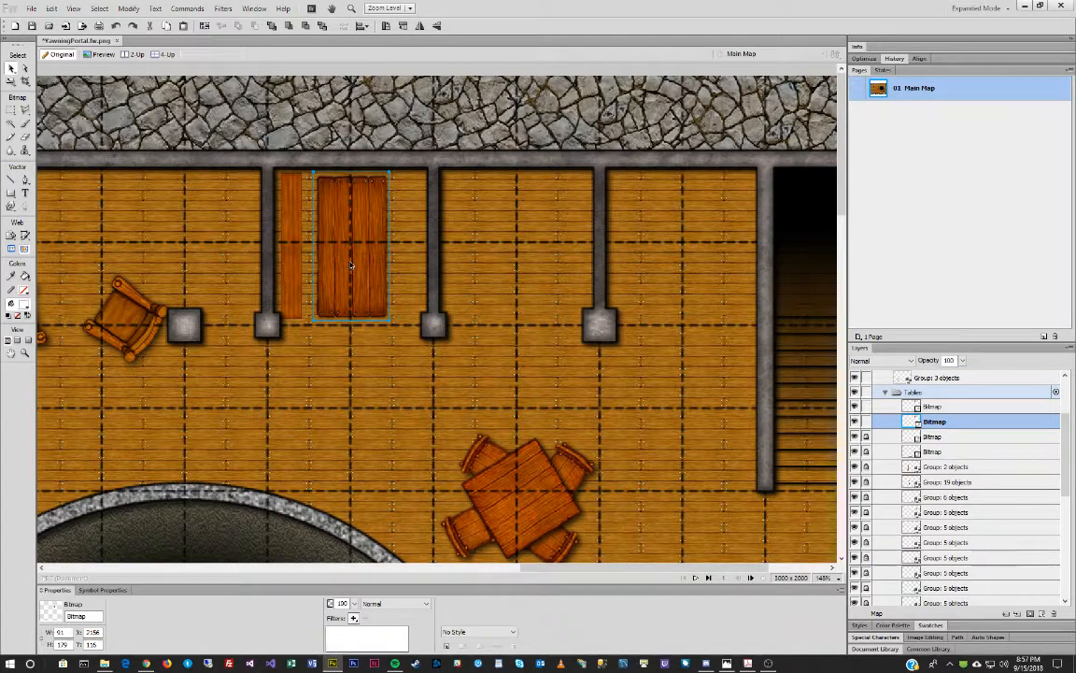
left_click_drag(351, 265, 490, 267)
right_click(493, 264)
mouse_move(561, 268)
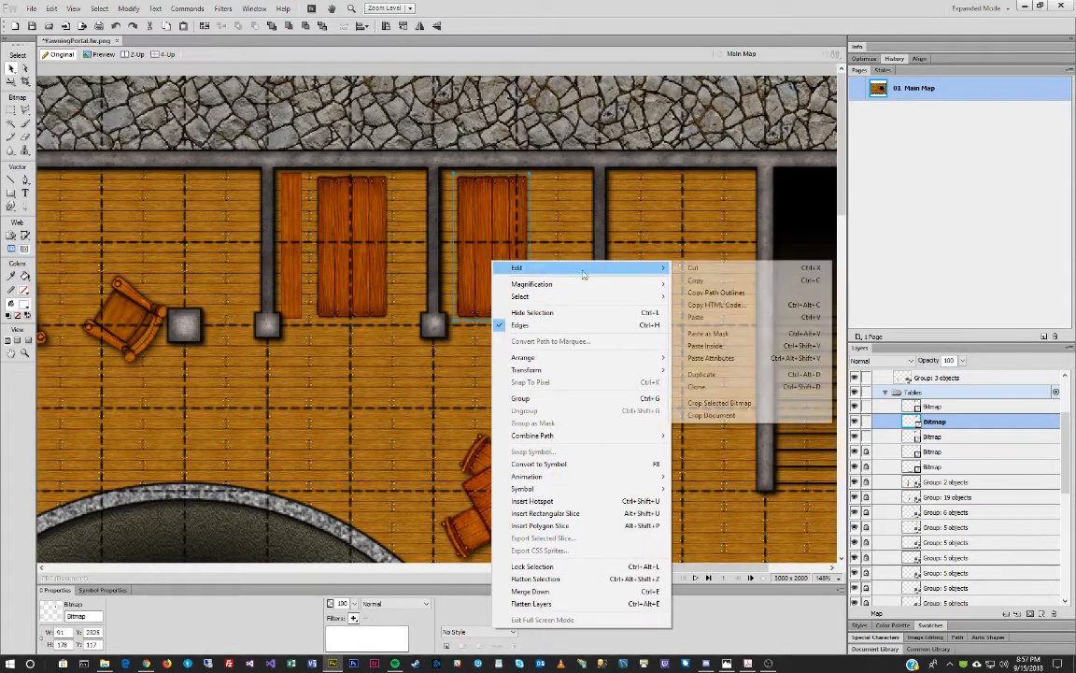
left_click(747, 404)
left_click_drag(530, 247, 475, 241)
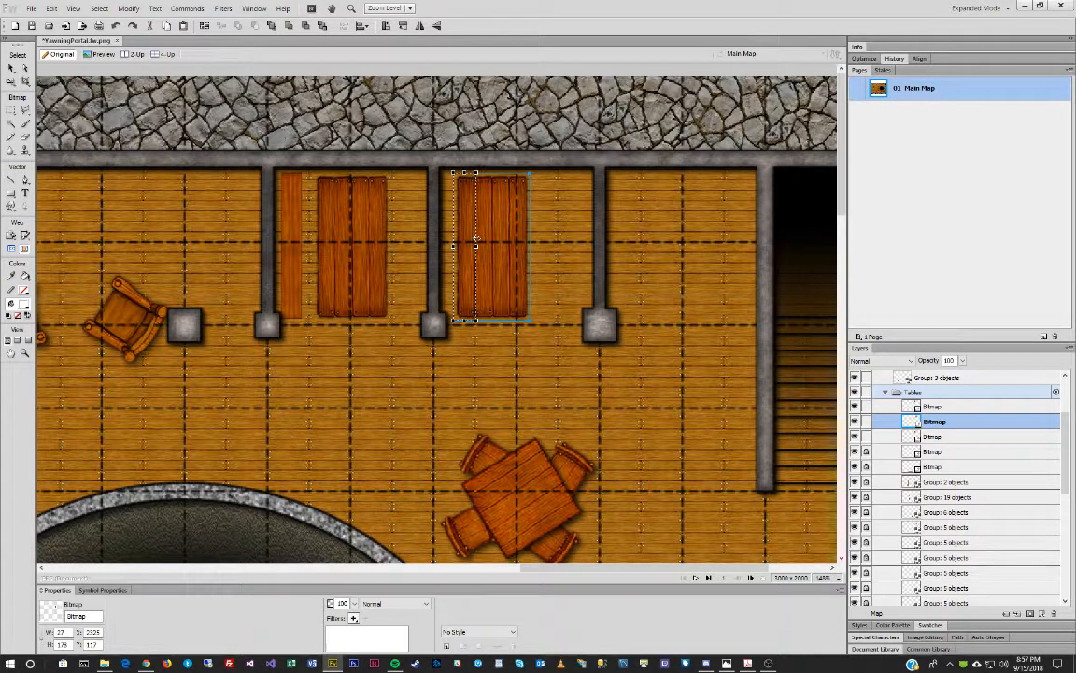
key("Return")
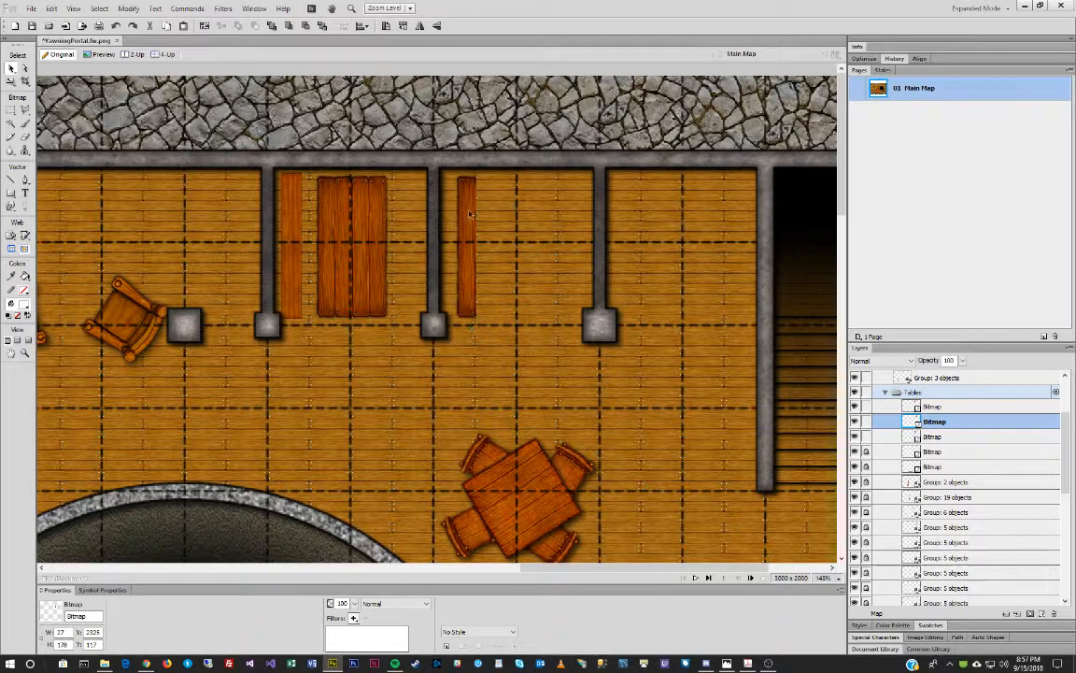
left_click_drag(469, 204, 475, 219)
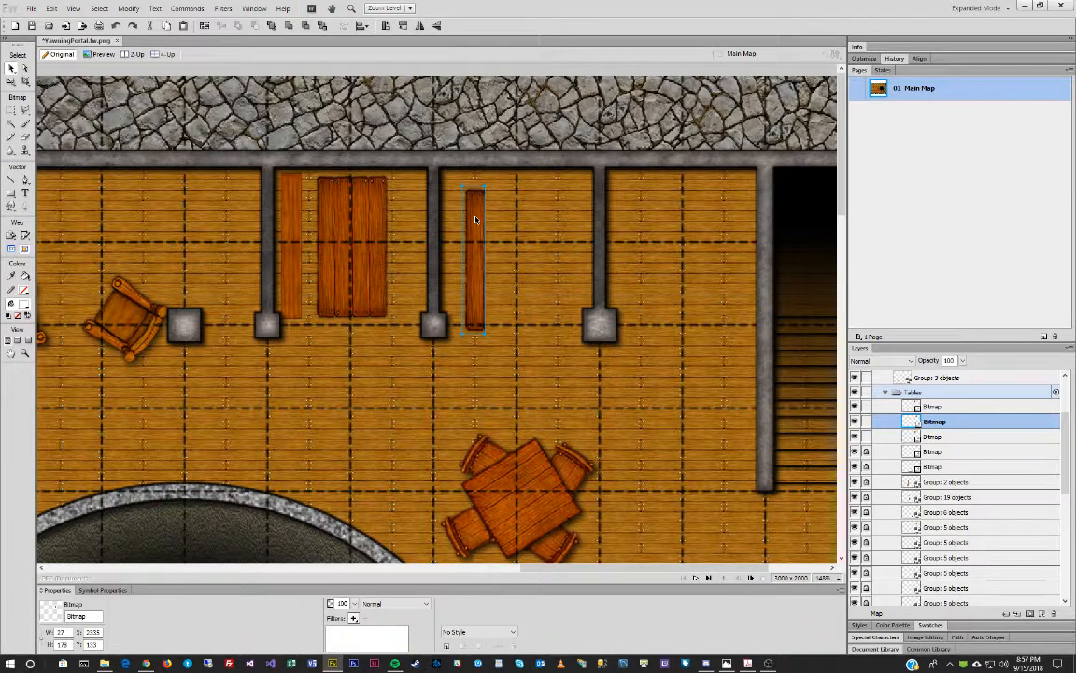
key("ctrl+z")
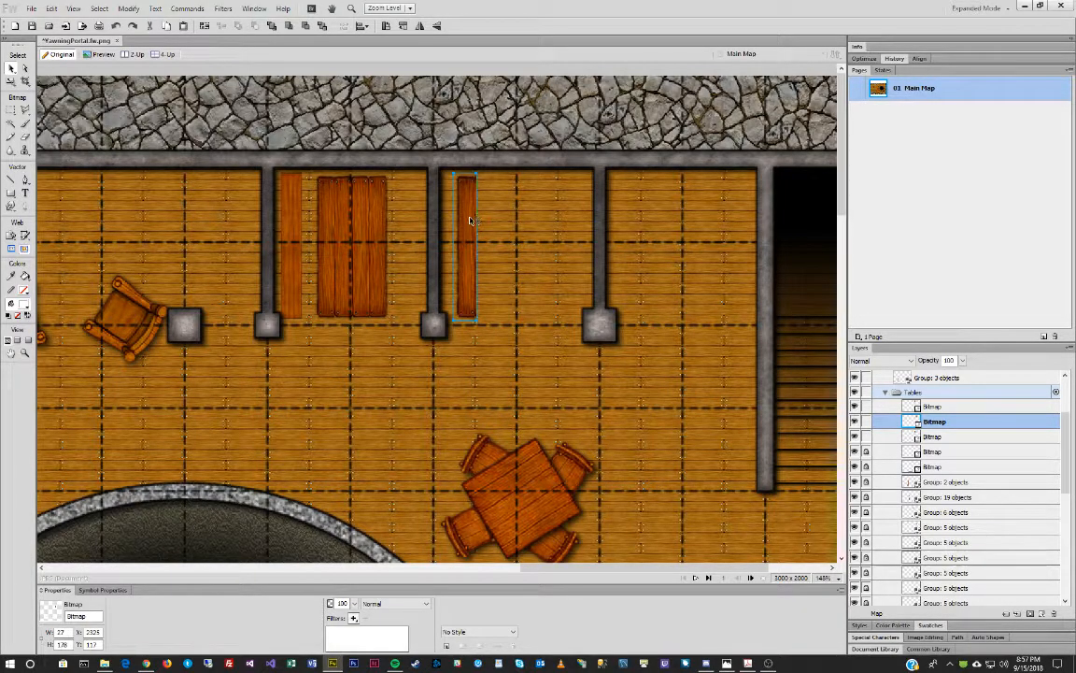
key("Delete")
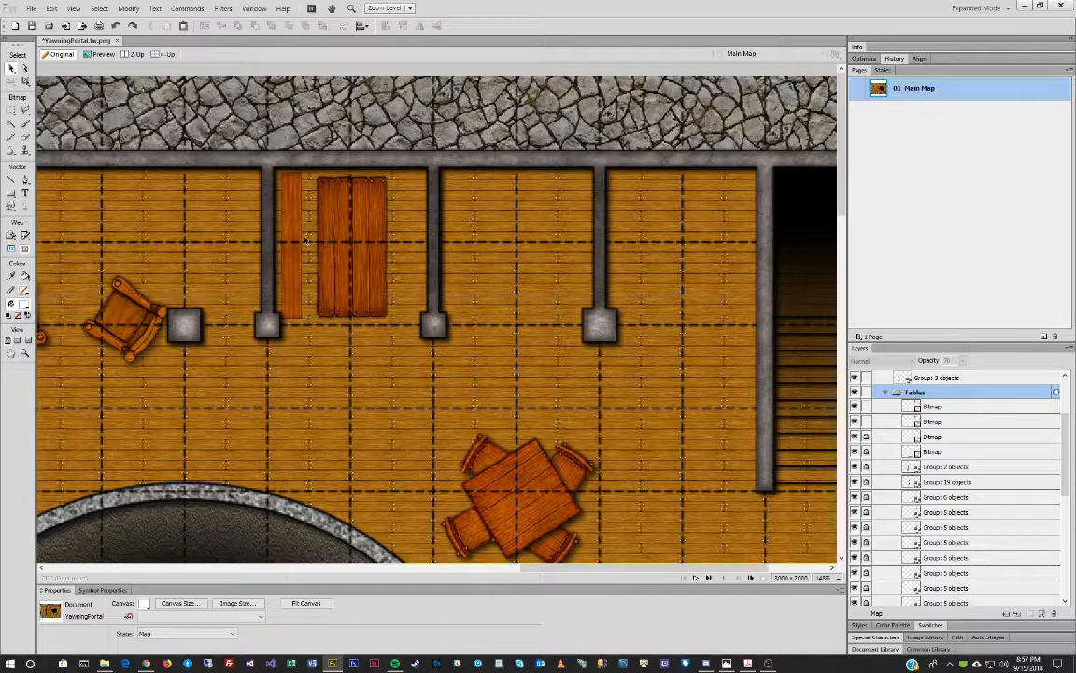
left_click(293, 241)
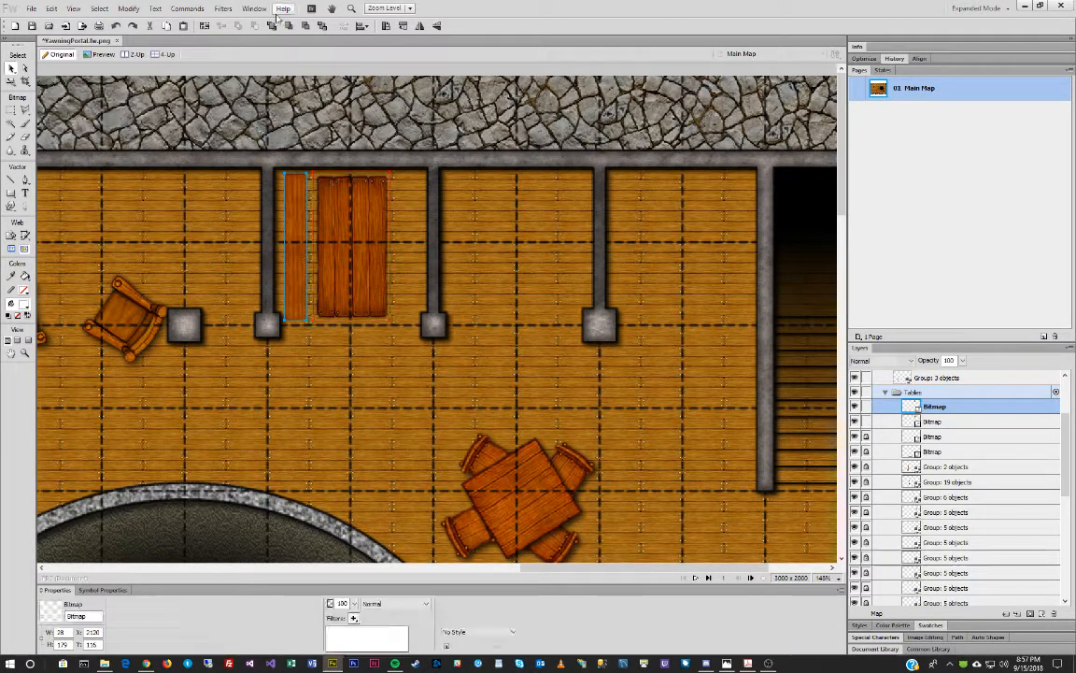
left_click(224, 8)
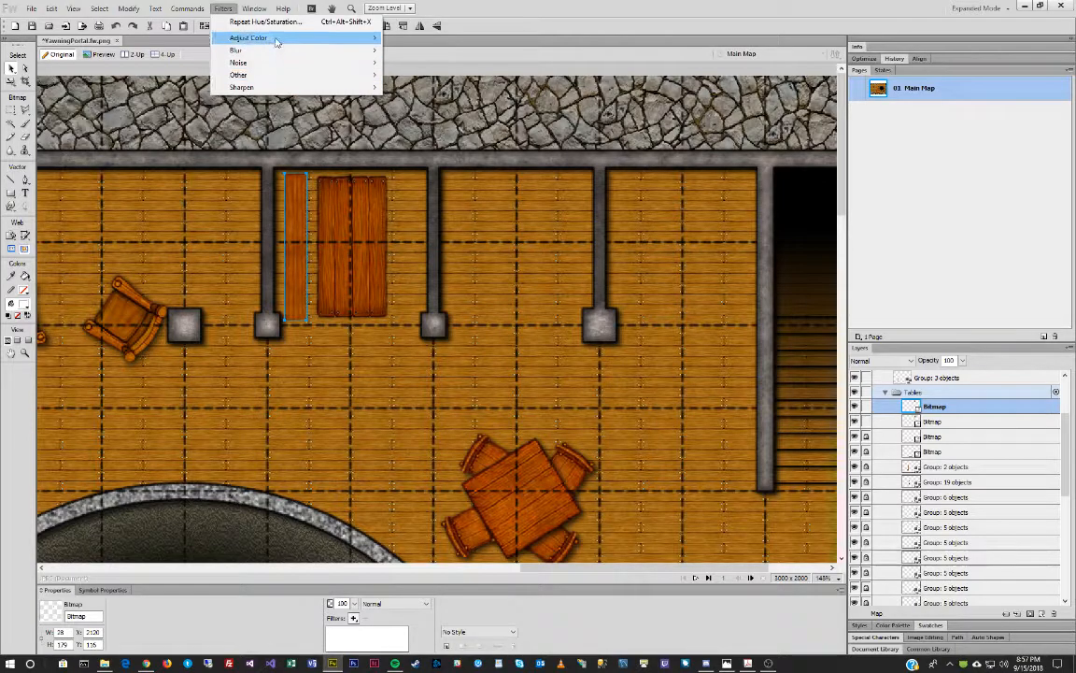
Darken the thin bench with Hue/Saturation Lightness -1, then reselect the bench.
mouse_move(276, 39)
left_click(372, 75)
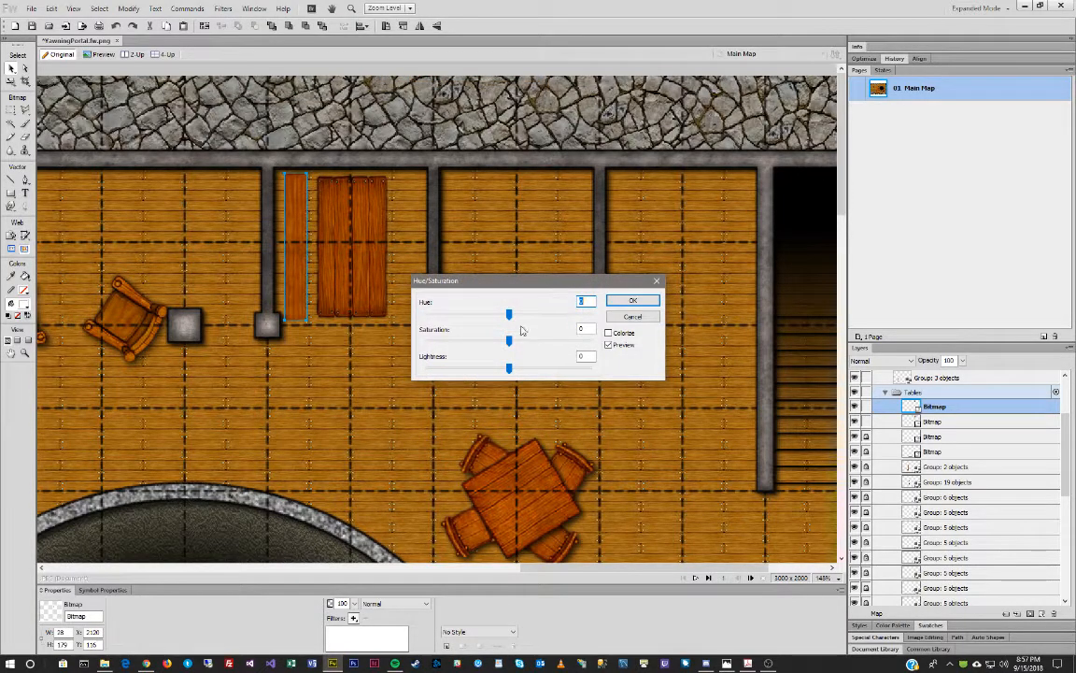
left_click_drag(508, 367, 506, 370)
left_click(632, 299)
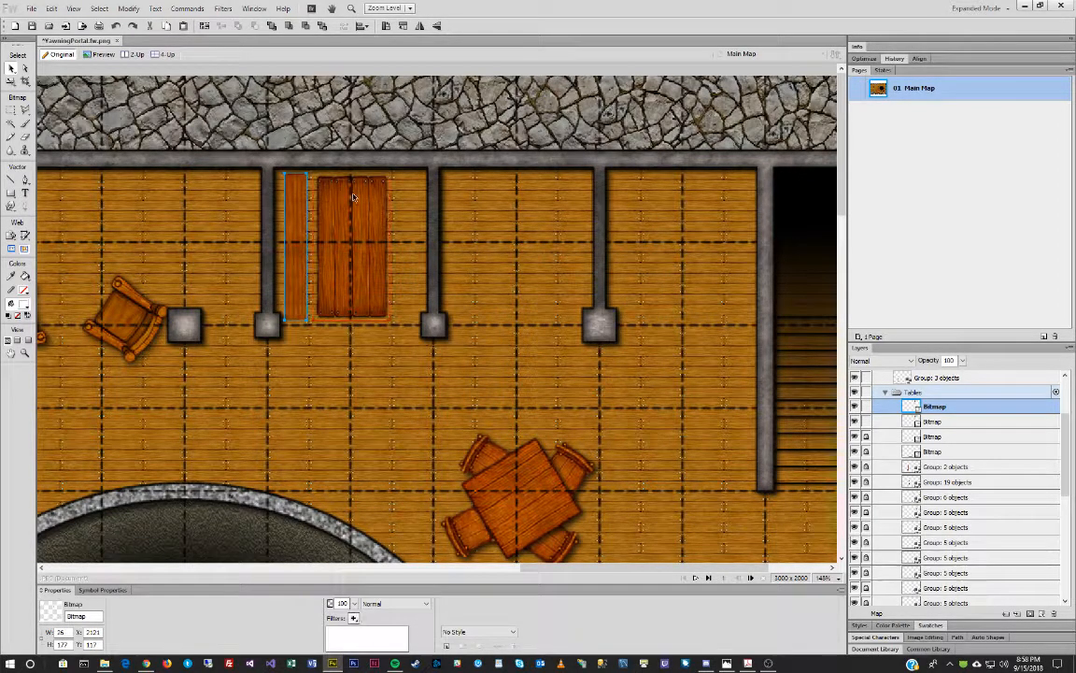
left_click(318, 244)
left_click(294, 243)
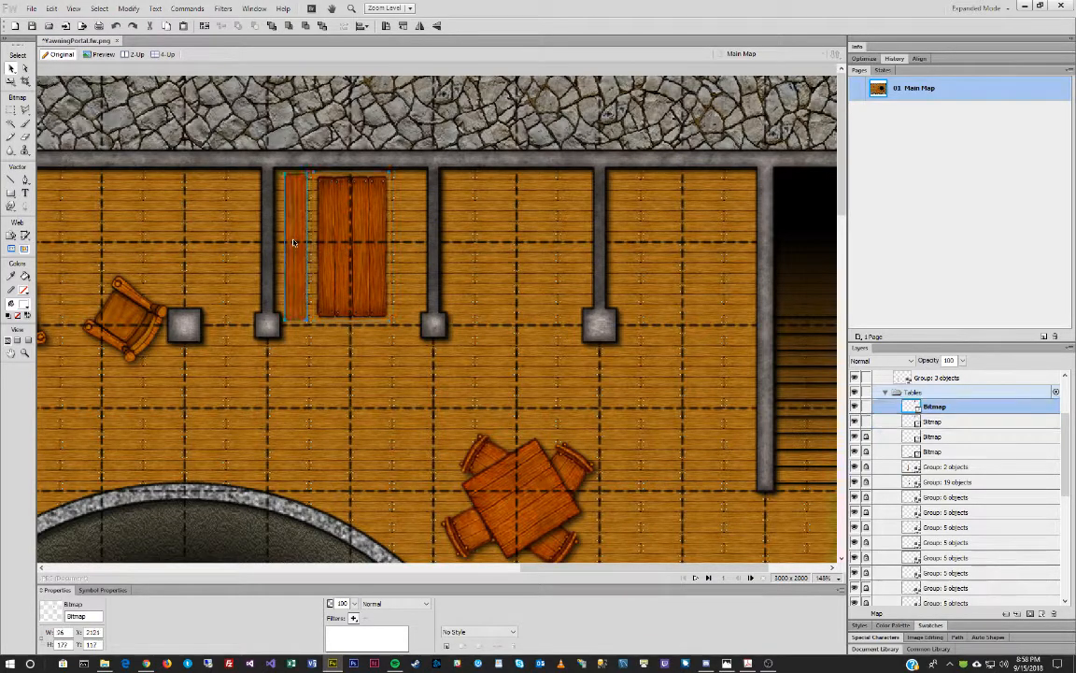
Copy the bench to the table's right side, then duplicate the table-and-benches booth into the next bay.
left_click_drag(293, 243, 406, 243)
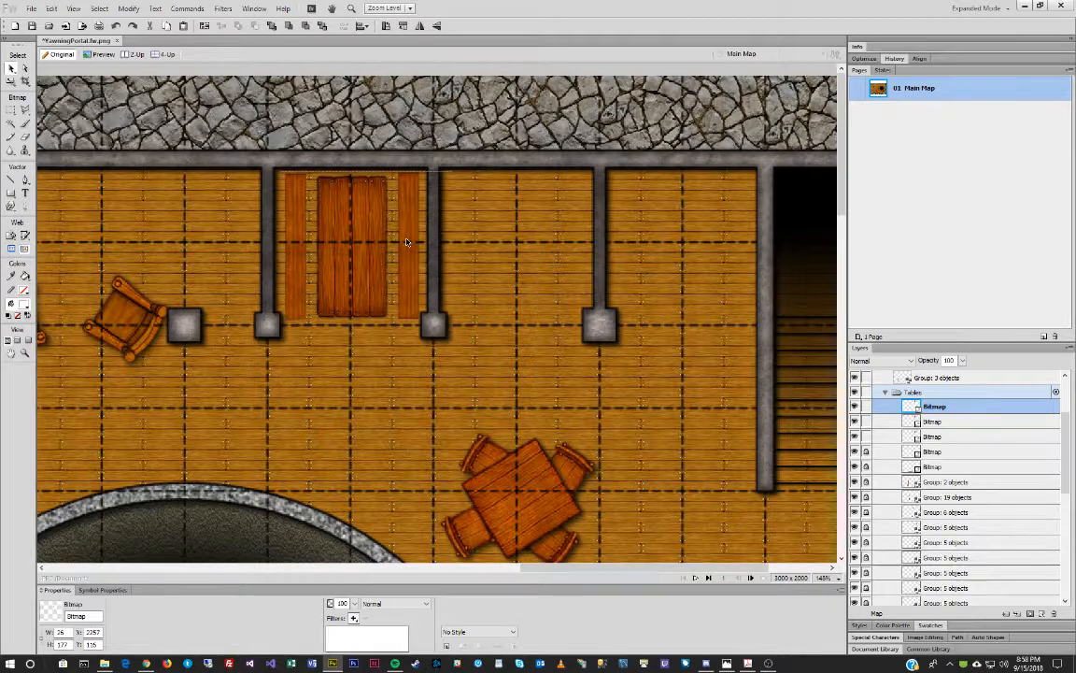
left_click(352, 245, "shift")
left_click(298, 245, "shift")
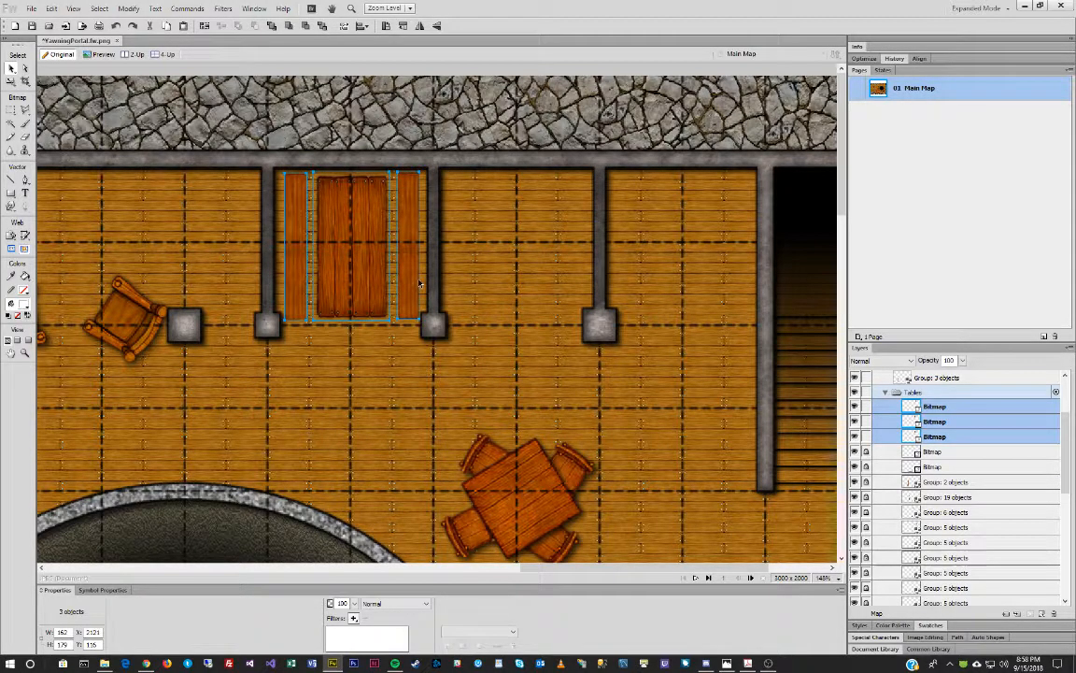
left_click_drag(344, 241, 678, 252)
scroll(688, 271, "down", 5)
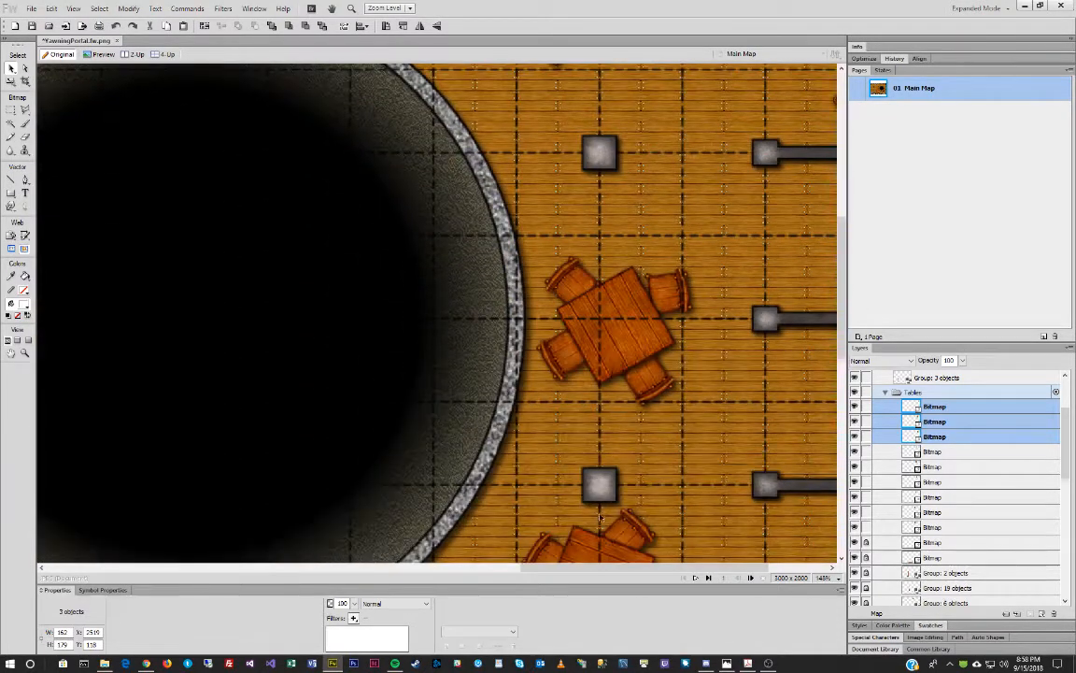
Paste a booth copy, rotate it 90 degrees, and place it in the right-hand wall bay.
left_click_drag(545, 569, 561, 571)
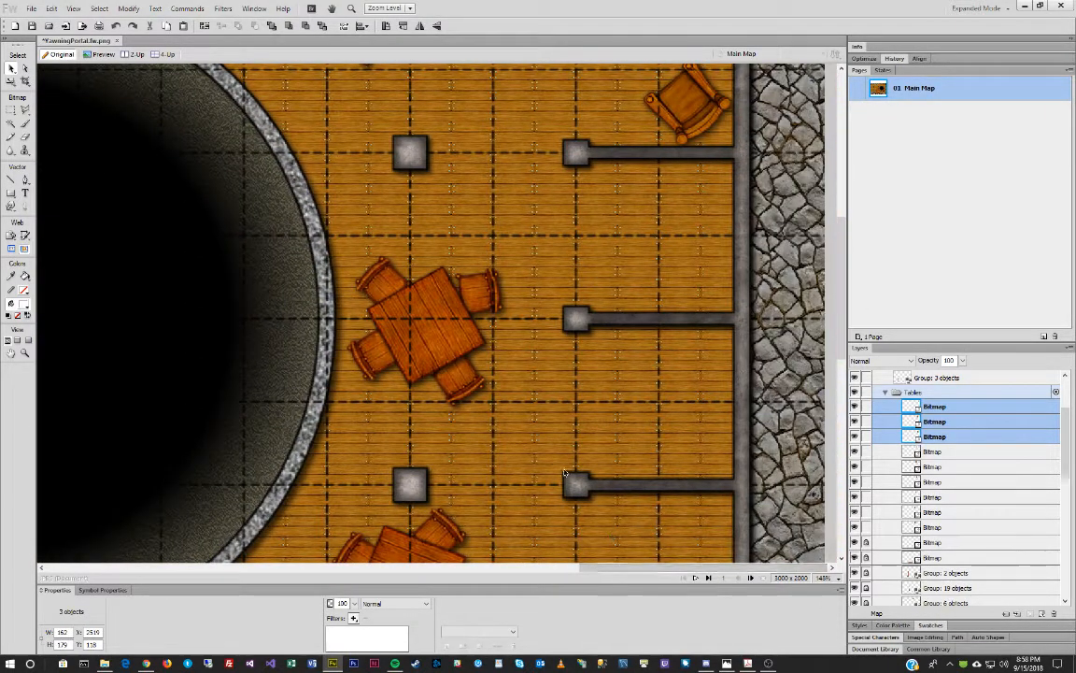
key("ctrl+v")
key("ctrl+shift+9")
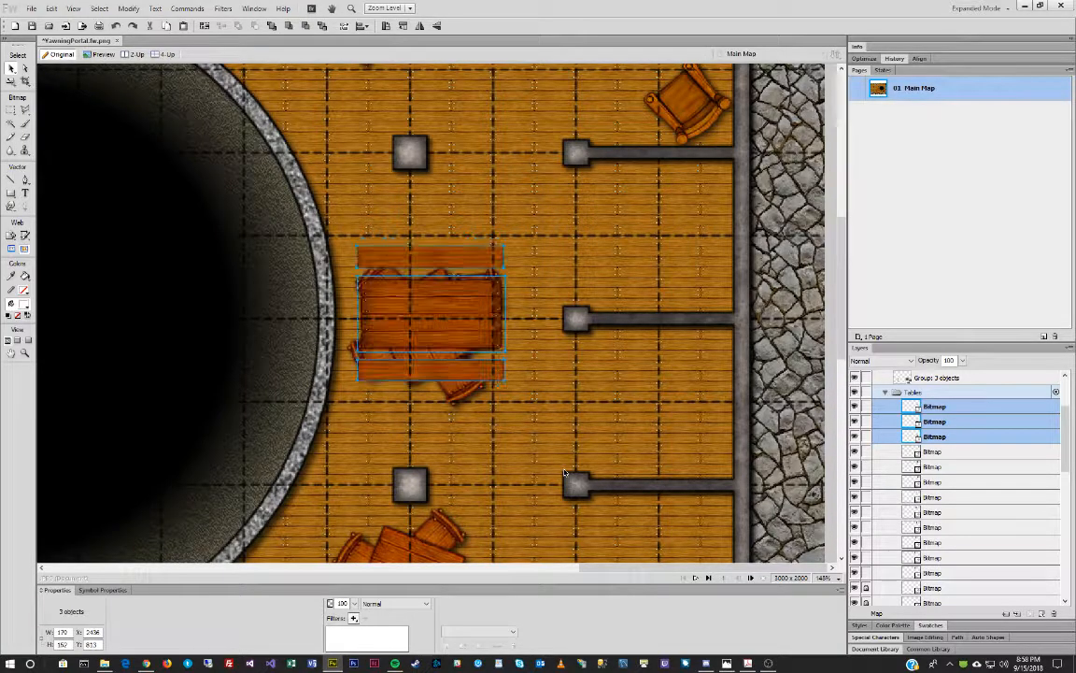
left_click_drag(486, 304, 660, 393)
Copy the rotated booth down into the next bay along the side wall.
scroll(661, 392, "down", 3)
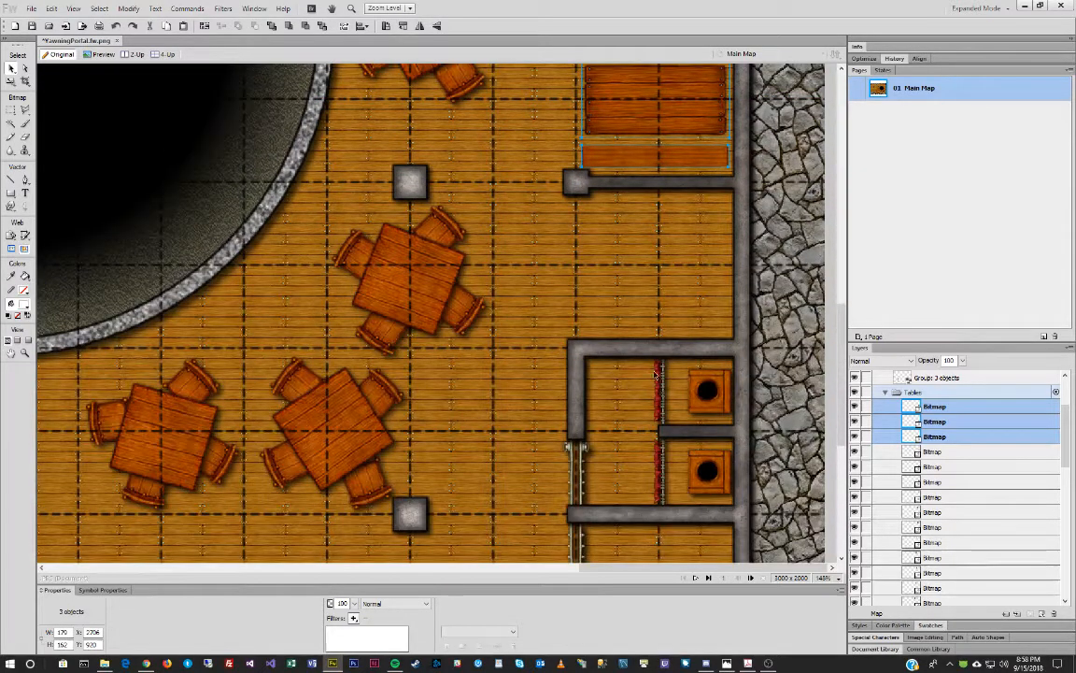
left_click_drag(643, 103, 643, 266)
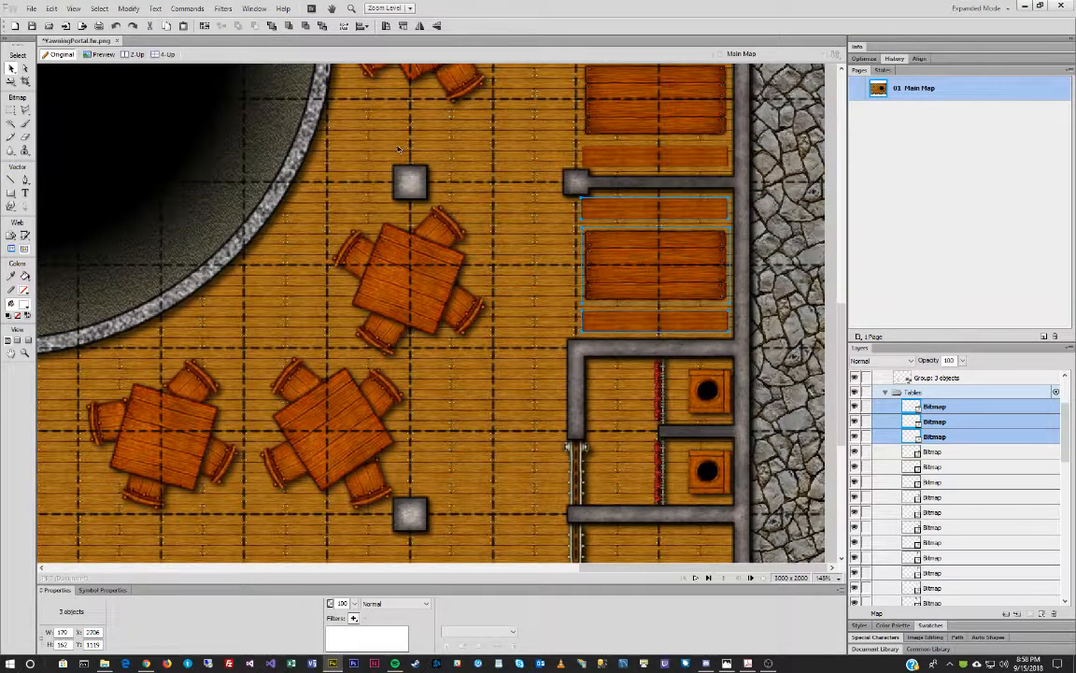
scroll(396, 149, "up", 14)
left_click_drag(588, 568, 209, 565)
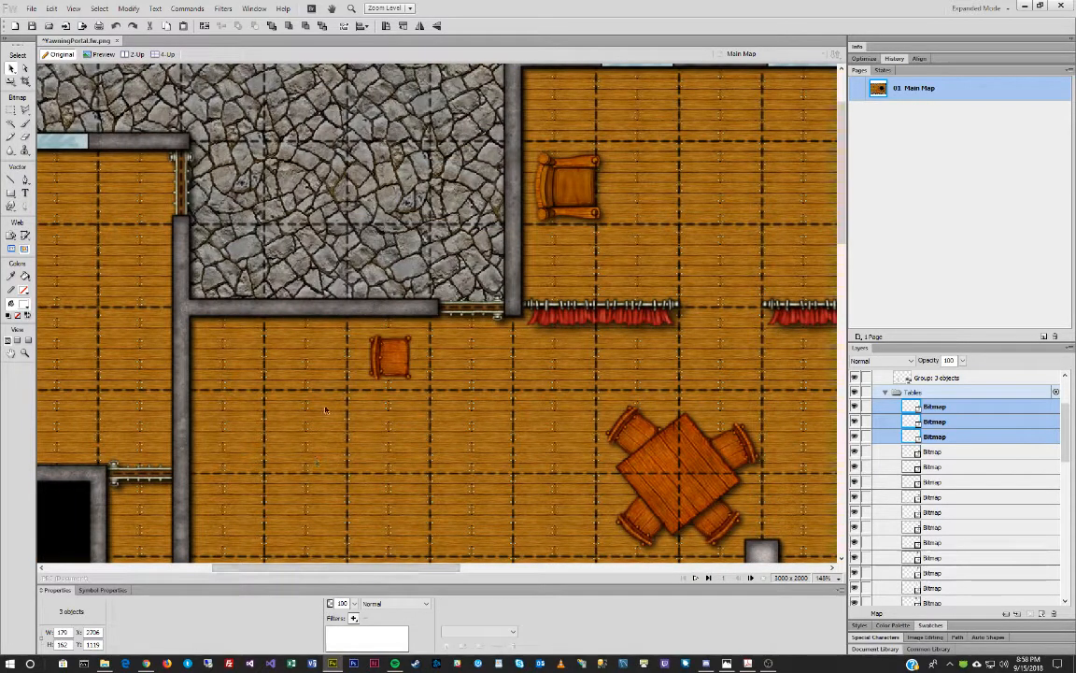
Paste a booth copy against the left wall, checking placement against the reference tavern map.
key("ctrl+v")
left_click_drag(469, 344, 301, 394)
left_click_drag(0, 202, 382, 189)
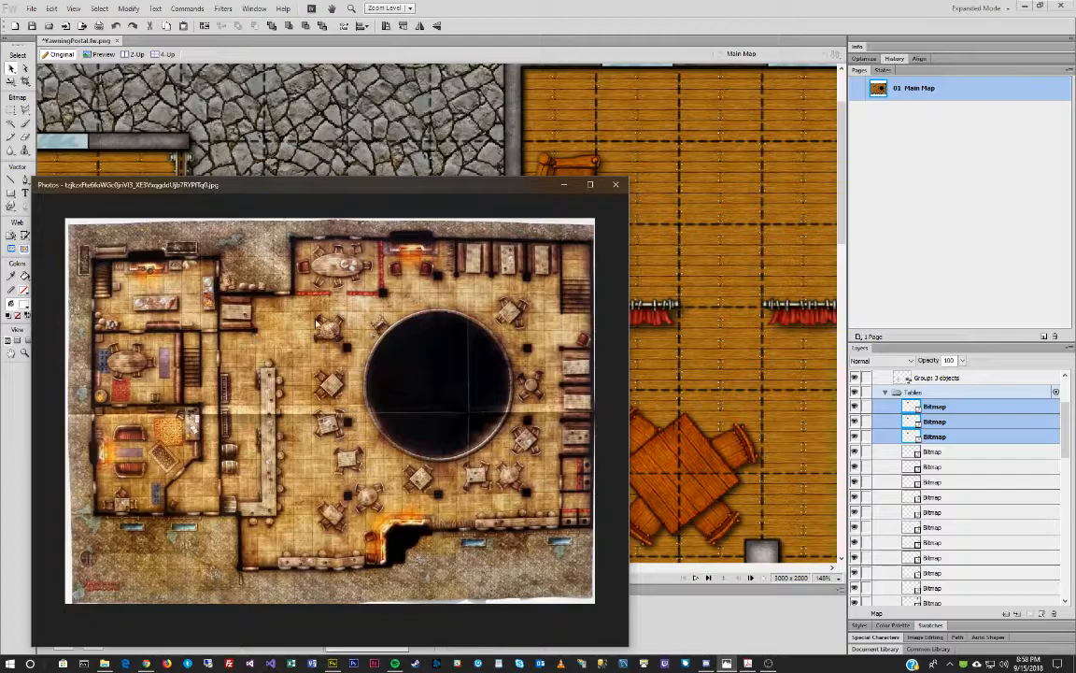
left_click_drag(422, 185, 0, 187)
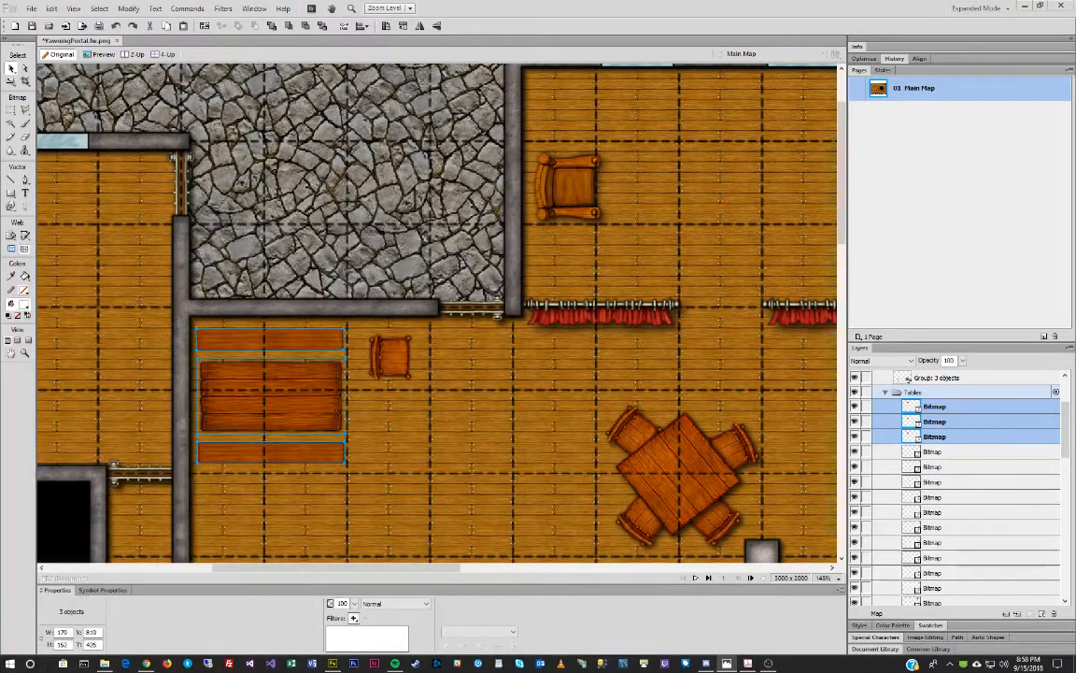
Deselect the booth pieces and unlock the Composite Path wall layer.
scroll(888, 422, "up", 2)
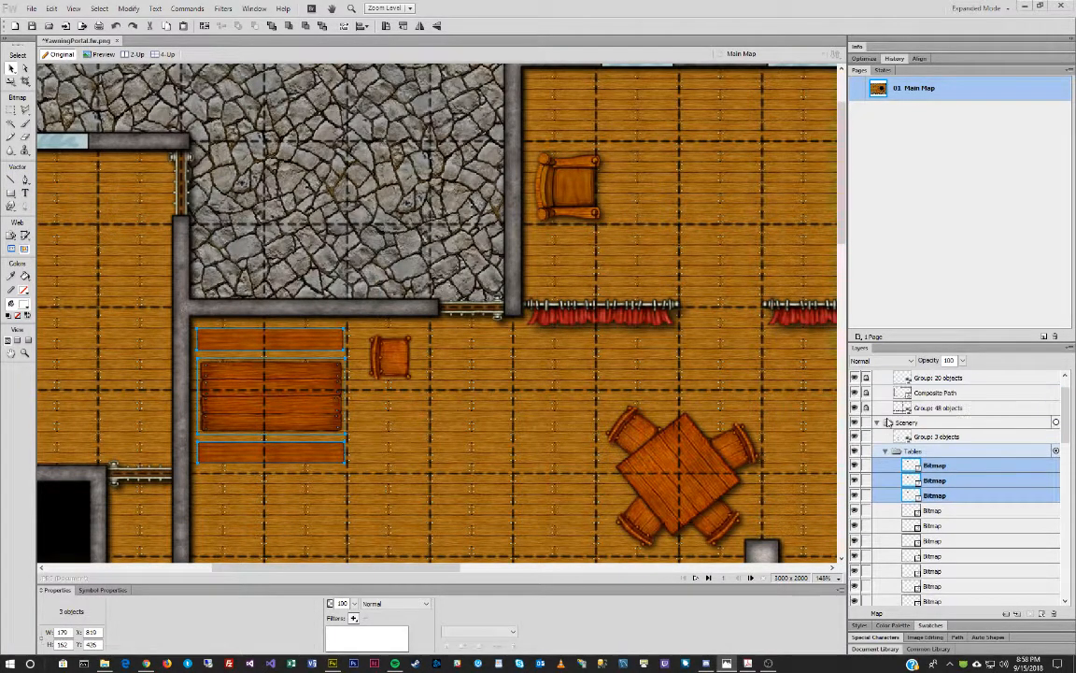
scroll(889, 422, "up", 1)
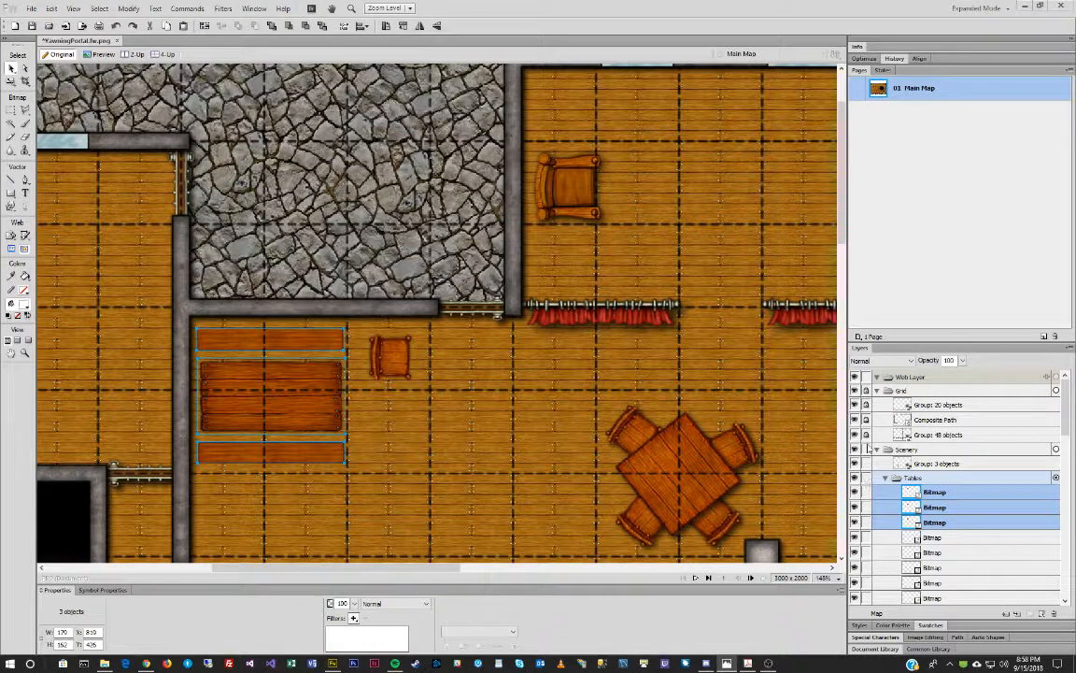
key("ctrl+d")
left_click(867, 420)
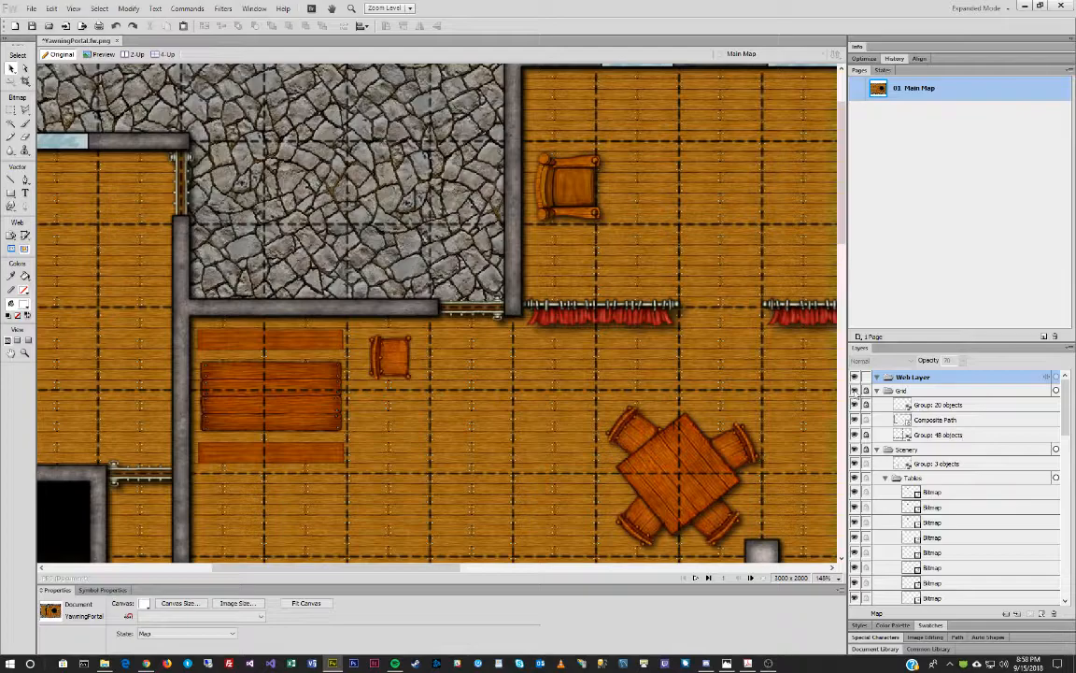
Select the wall shape and draw a thin rectangle strip under the booth from the left wall.
left_click(964, 420)
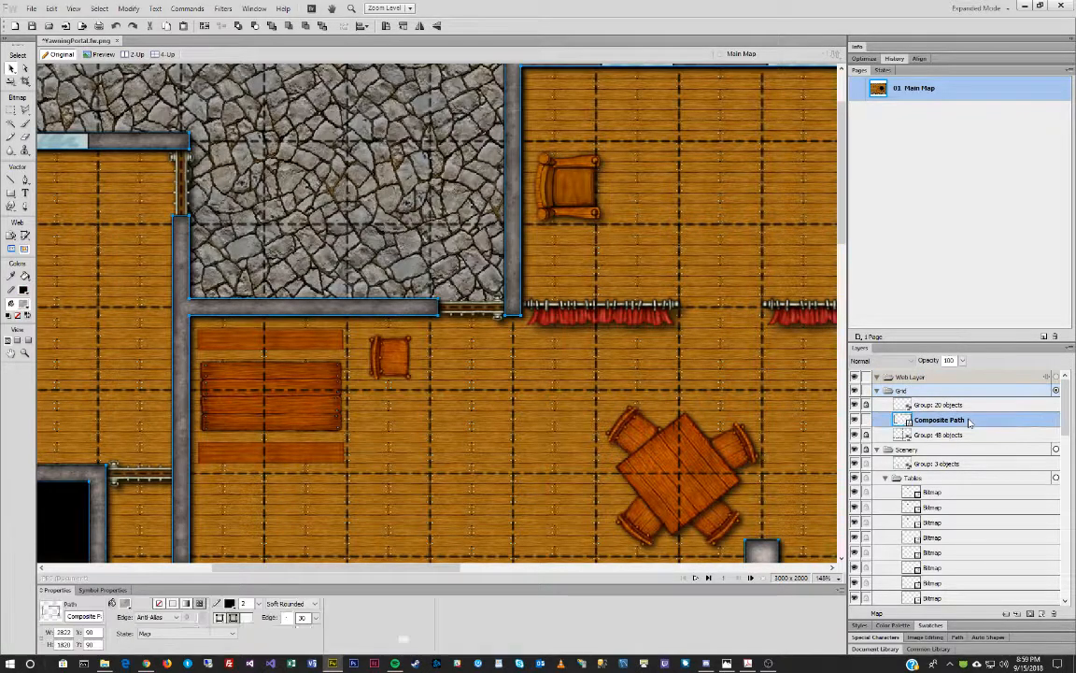
scroll(734, 512, "down", 2)
scroll(771, 505, "up", 2)
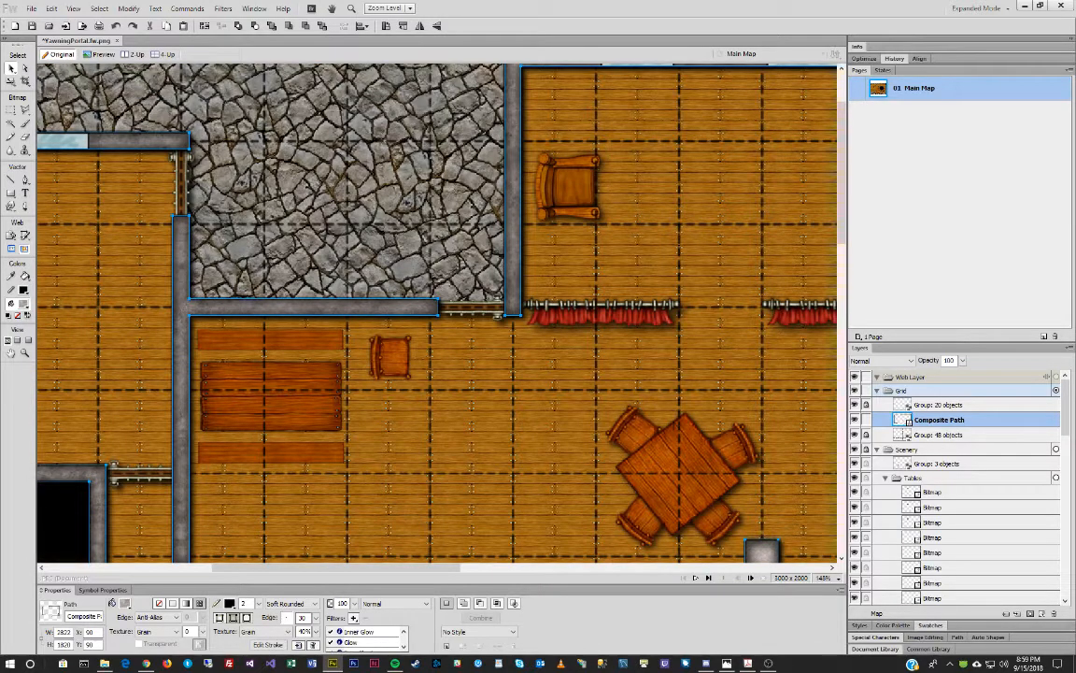
left_click(13, 195)
left_click_drag(187, 466, 346, 477)
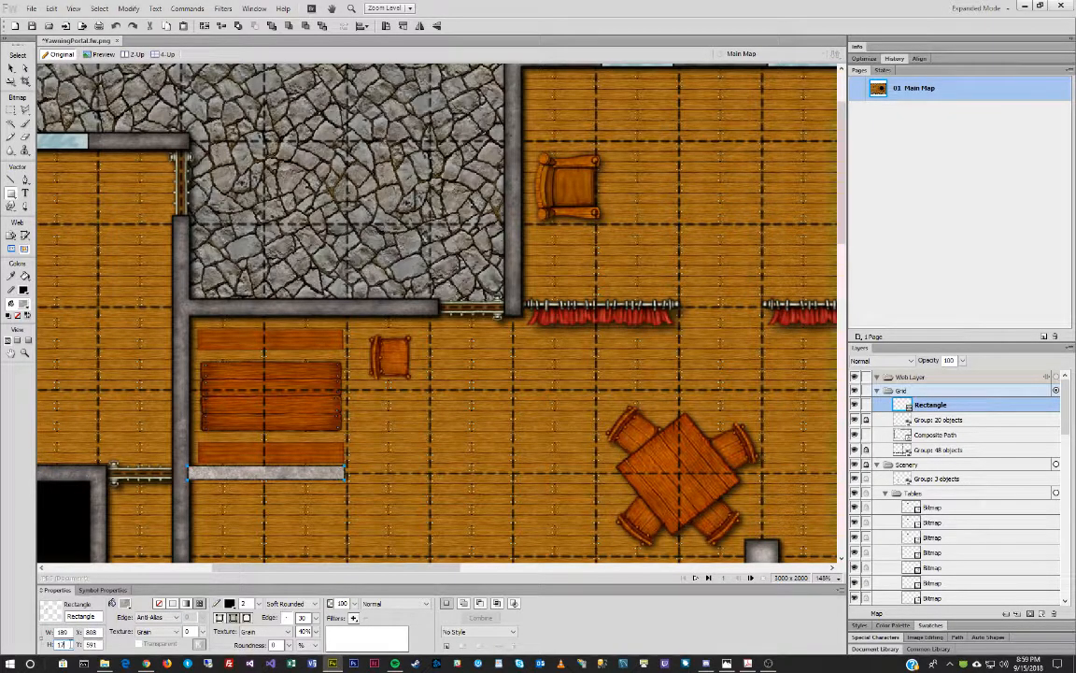
Size the new wall strip to 200 wide by 15 high and nudge it down one pixel.
key("Tab")
type("200")
key("Return")
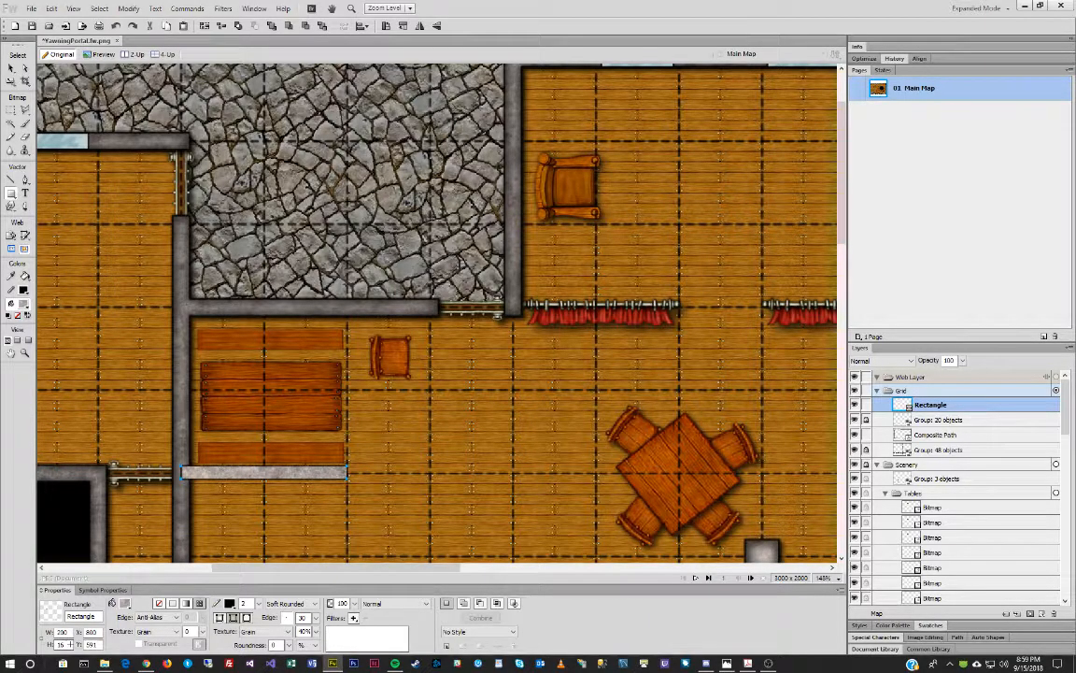
key("Down")
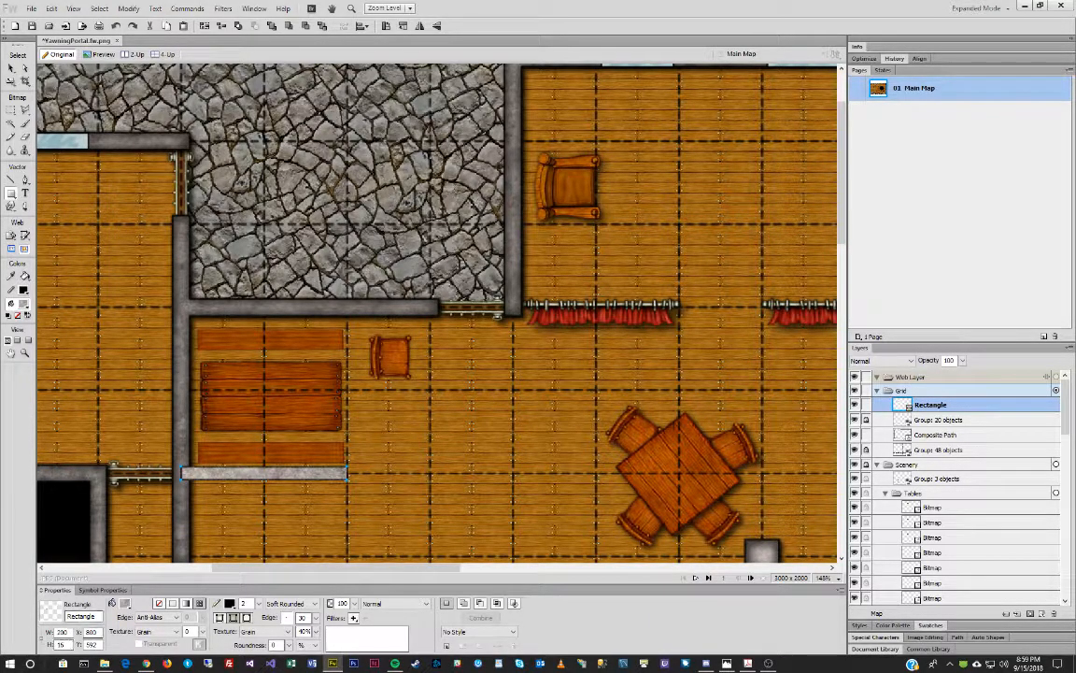
Draw a square pillar and set it to 30 by 30 pixels.
left_click_drag(336, 452, 376, 487)
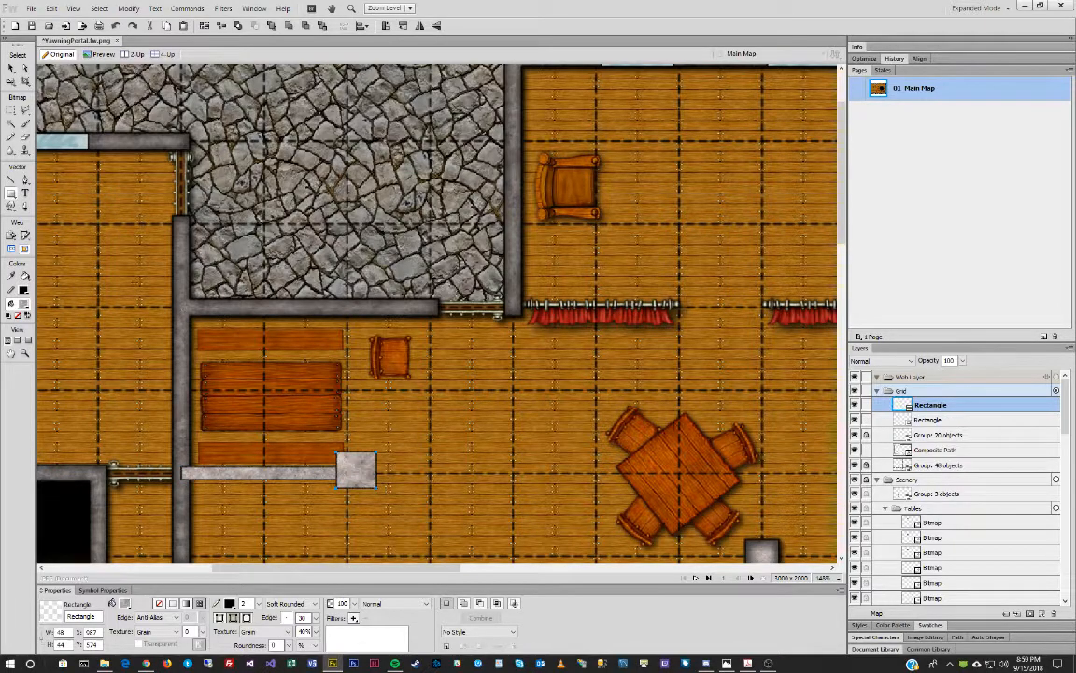
double_click(62, 633)
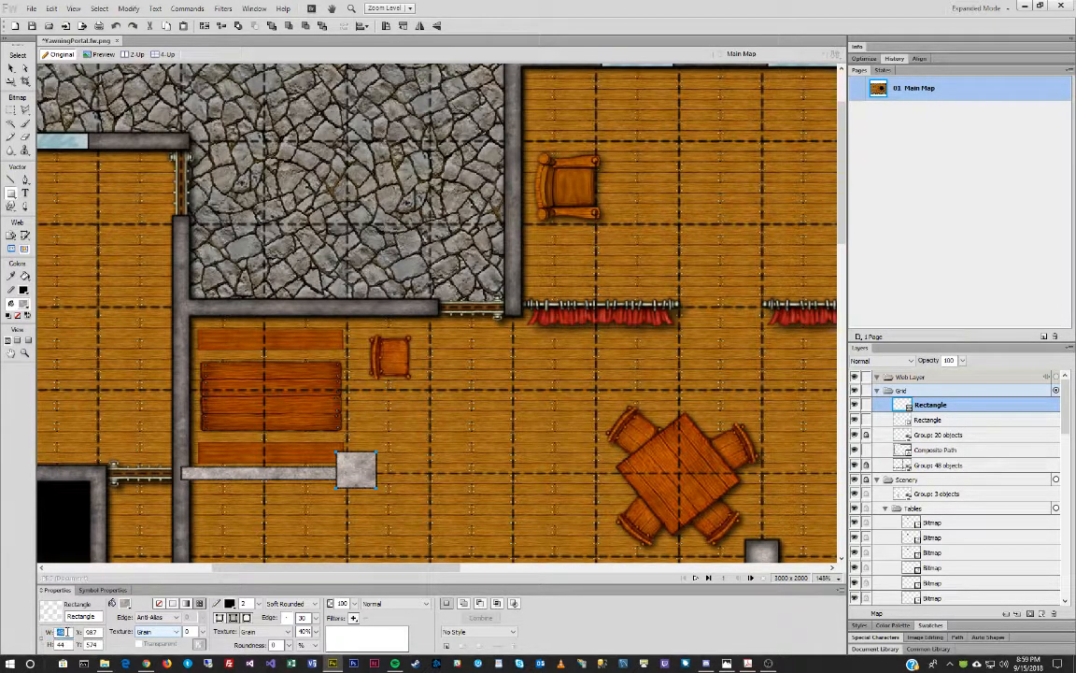
type("30")
key("Tab")
type("30")
key("Return")
Compare the pillar with an existing pillar, place it on the wall strip's end, and select both.
left_click_drag(444, 567, 499, 564)
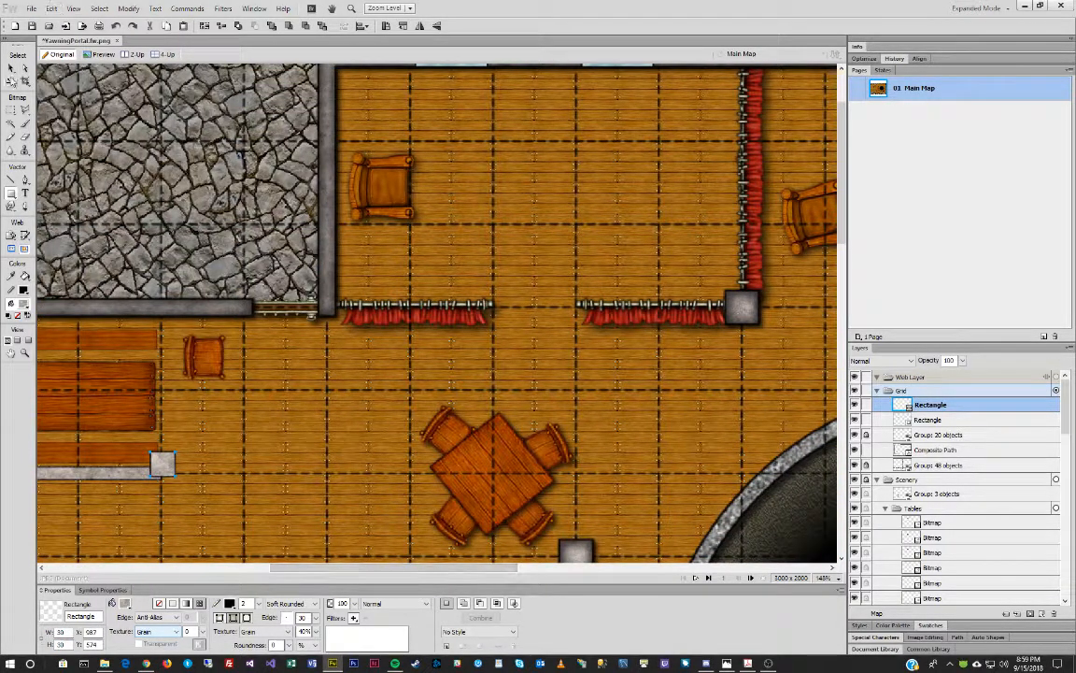
left_click_drag(165, 462, 808, 298)
left_click_drag(488, 568, 652, 566)
left_click_drag(269, 295, 84, 378)
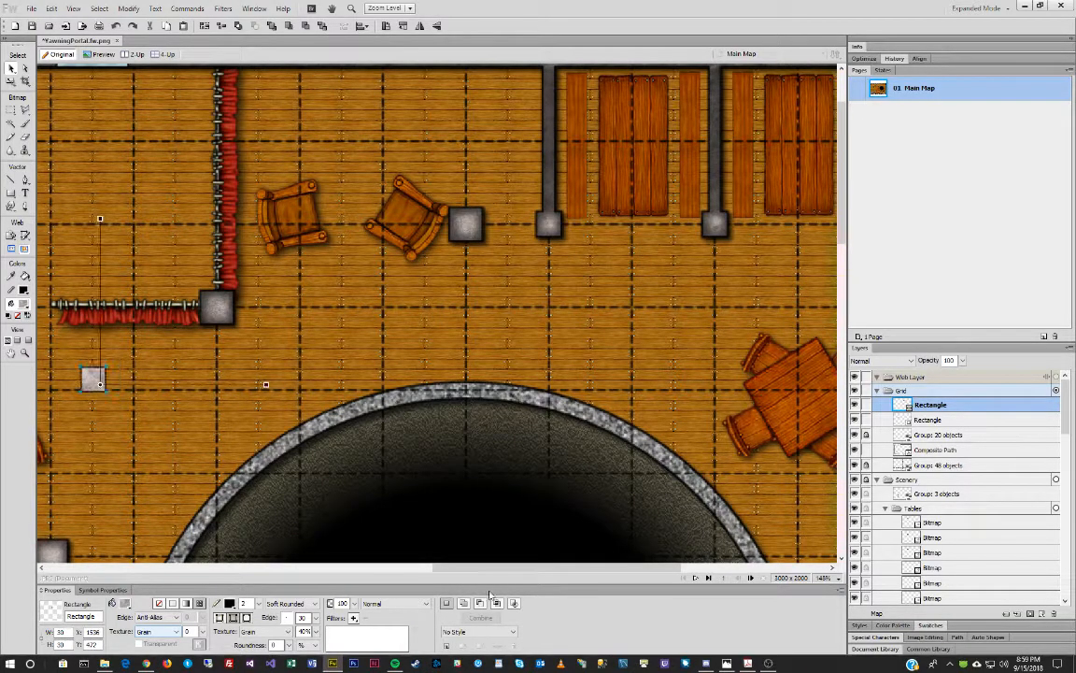
left_click_drag(450, 567, 253, 566)
left_click_drag(726, 378, 273, 477)
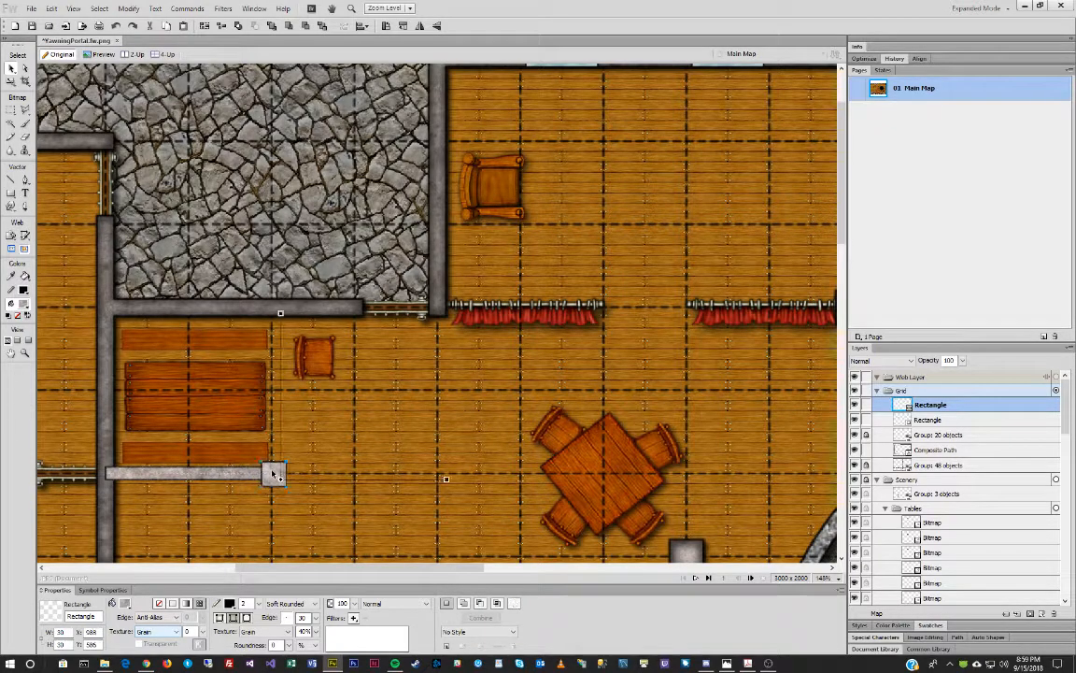
key("Left")
key("Left")
left_click(216, 476, "shift")
Union the main walls, new strip and pillar, then stack Group: 20 objects above the walls.
left_click(102, 361, "shift")
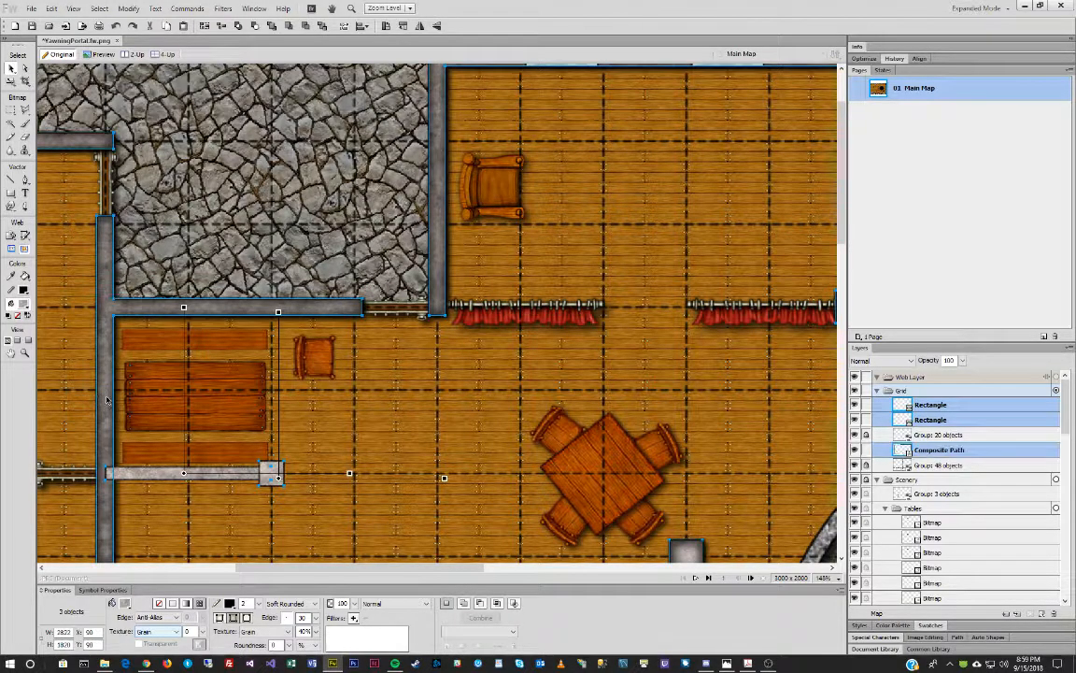
left_click(128, 8)
mouse_move(197, 216)
left_click(322, 241)
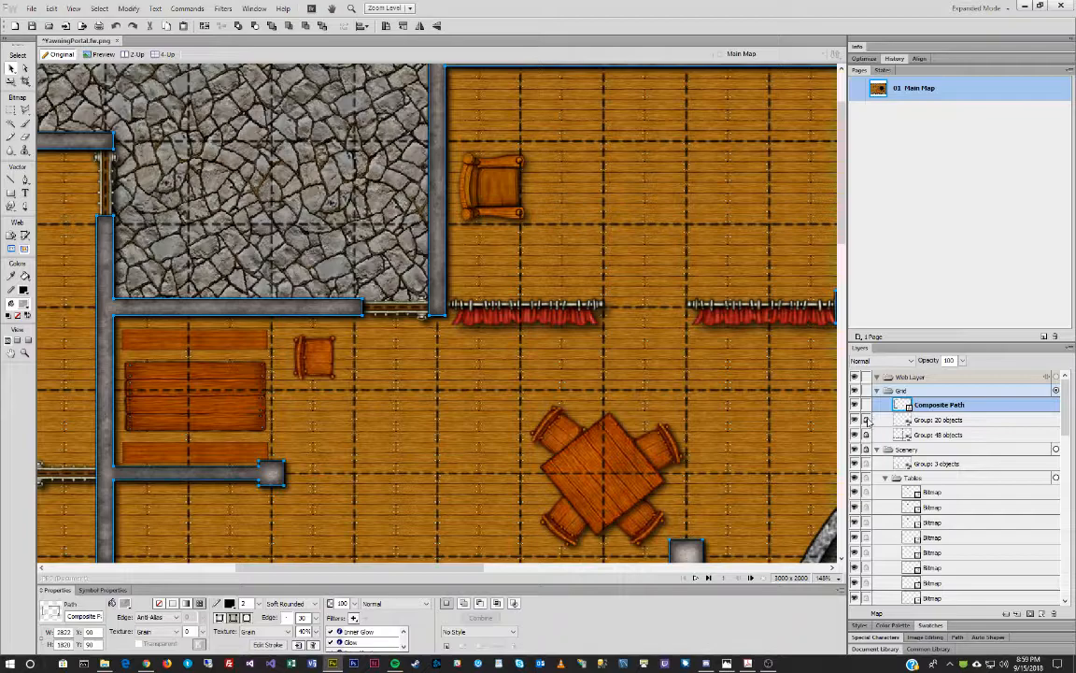
left_click(967, 422)
left_click_drag(967, 423, 968, 402)
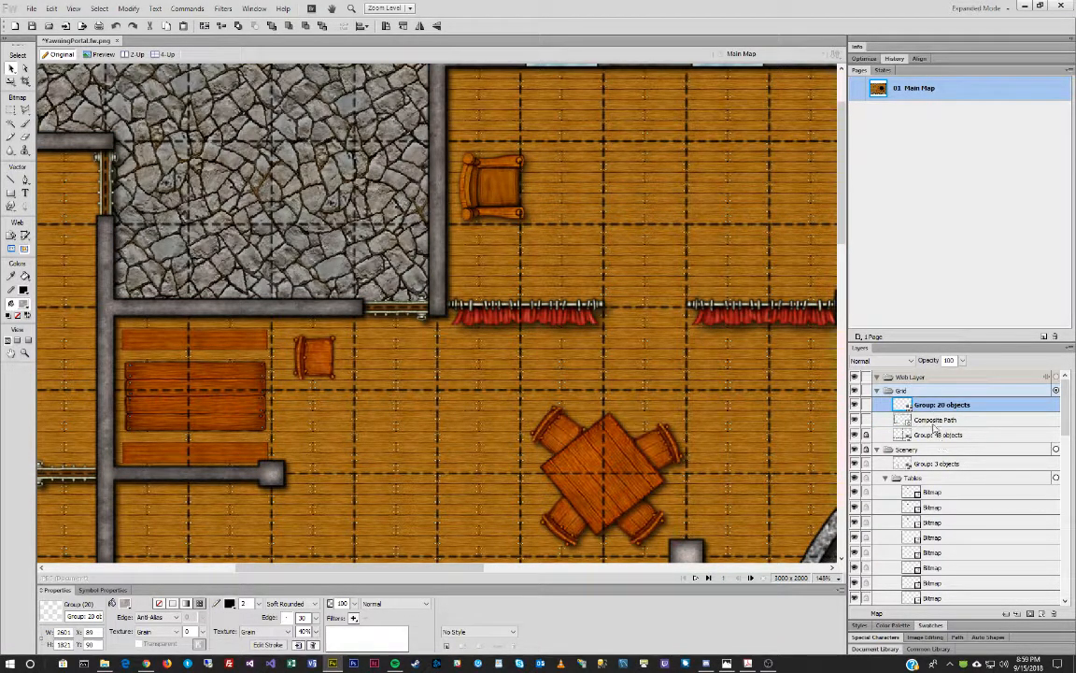
Relock the Grid layer's items.
left_click(867, 390)
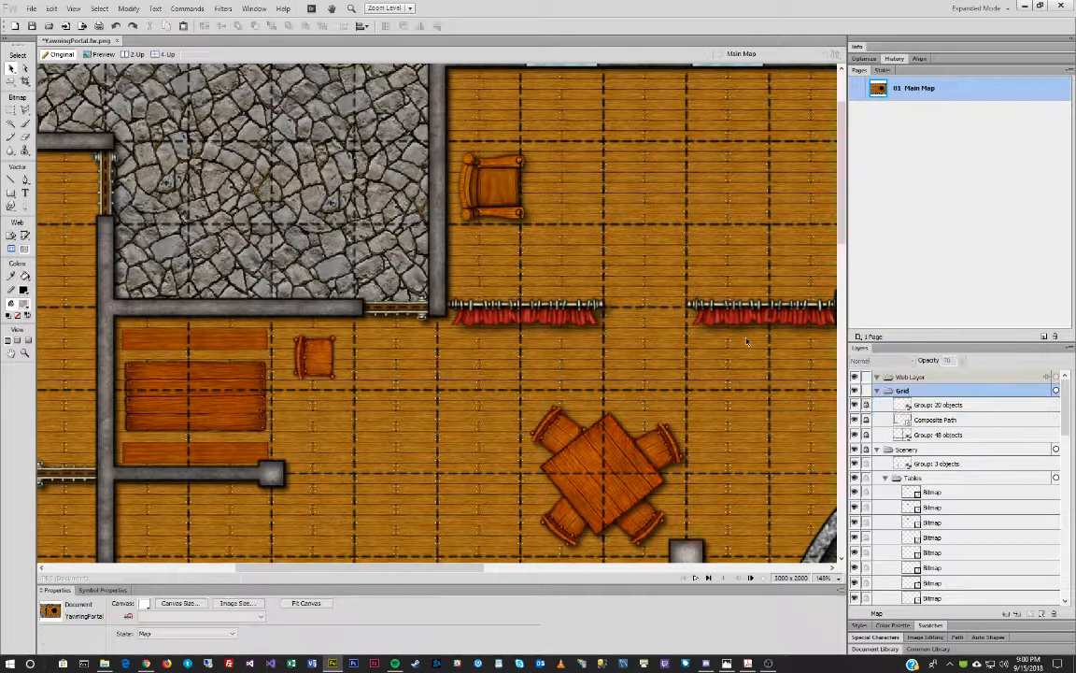
scroll(652, 269, "up", 2)
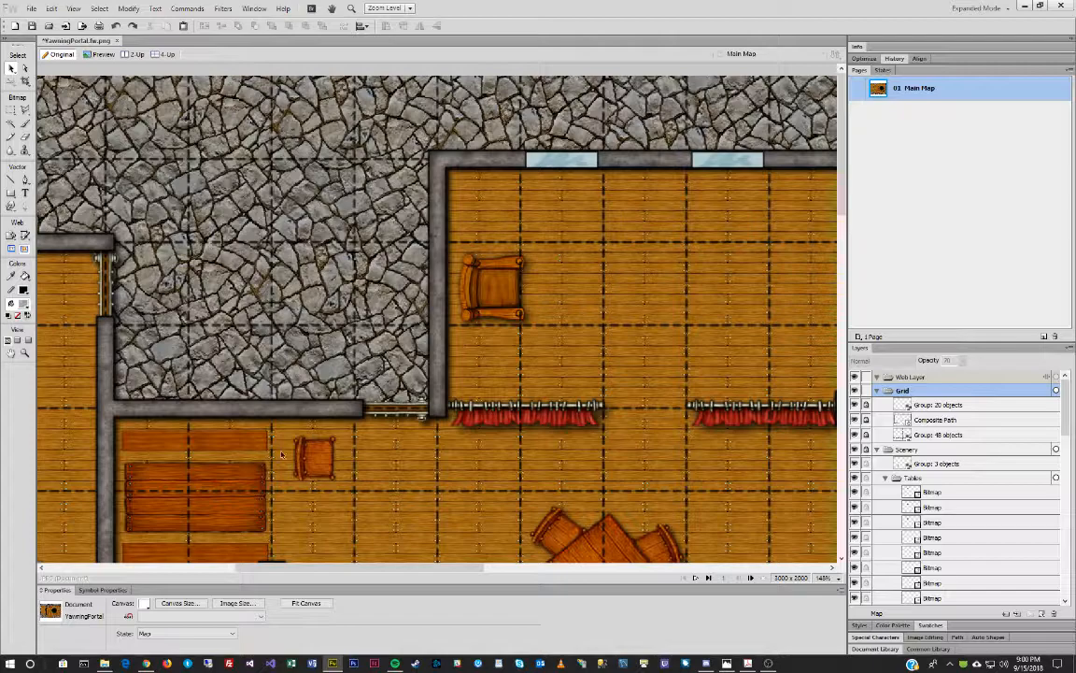
scroll(273, 456, "down", 2)
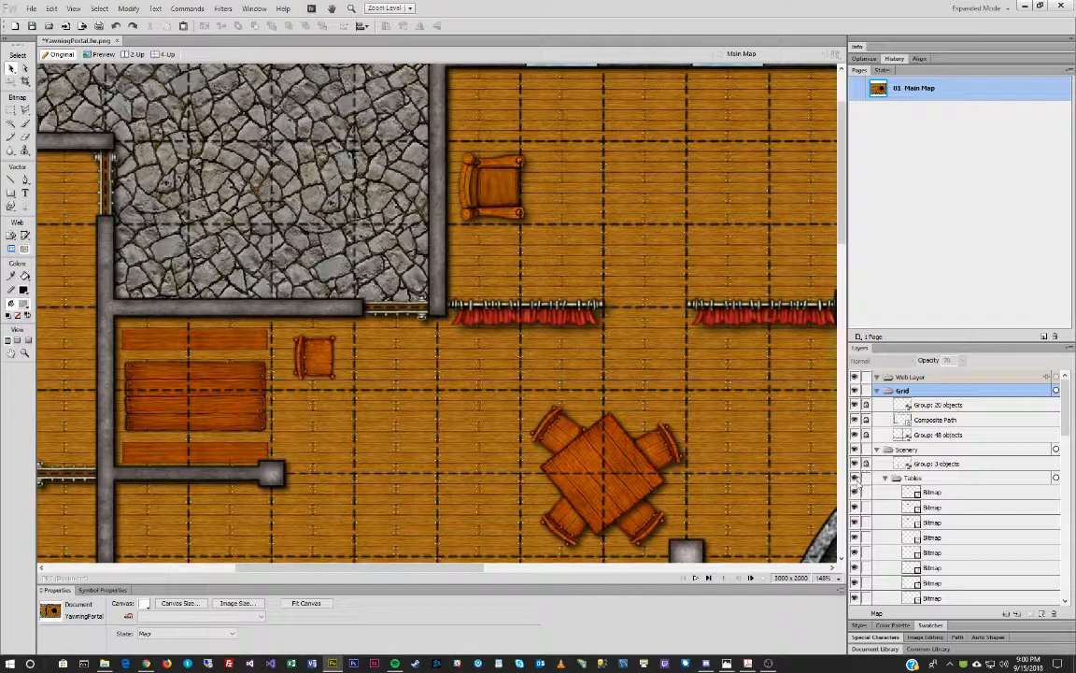
Select the alcove booth's table, zoom out to 100%, and bring the reference map alongside.
left_click(210, 450)
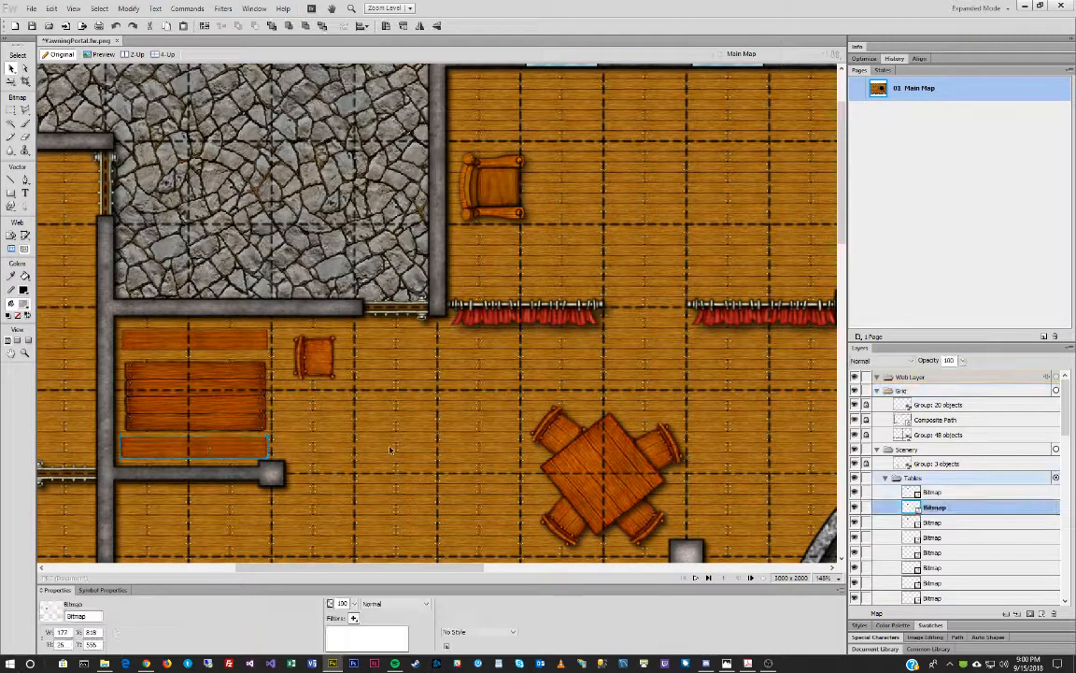
left_click(206, 389)
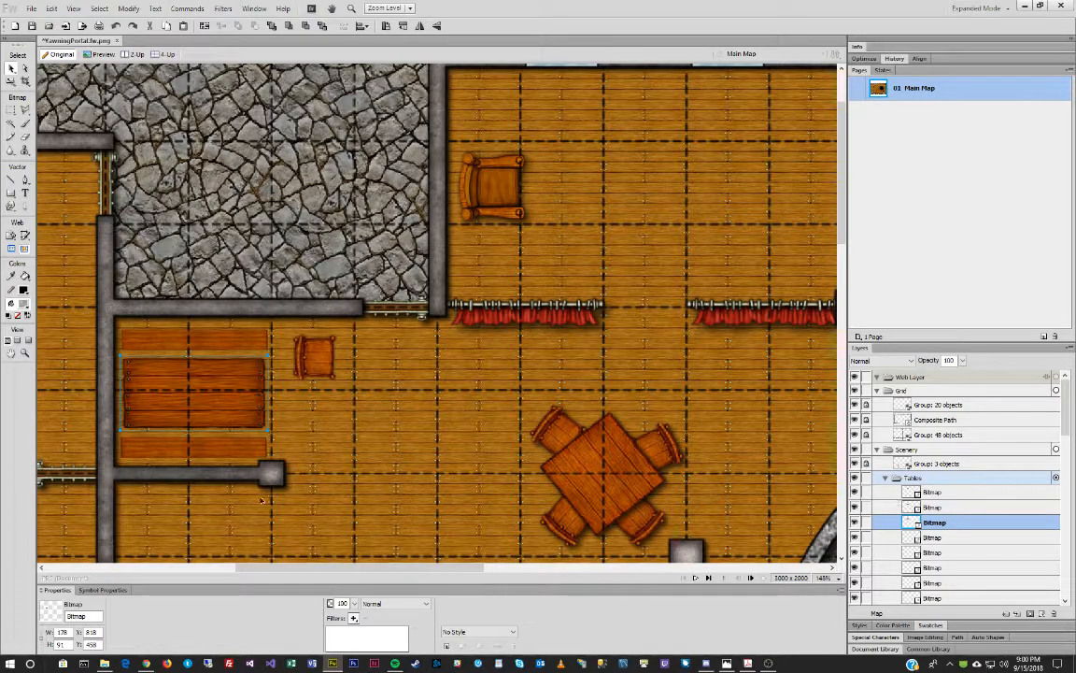
left_click(26, 353)
left_click(491, 392, "alt")
left_click_drag(0, 161, 369, 163)
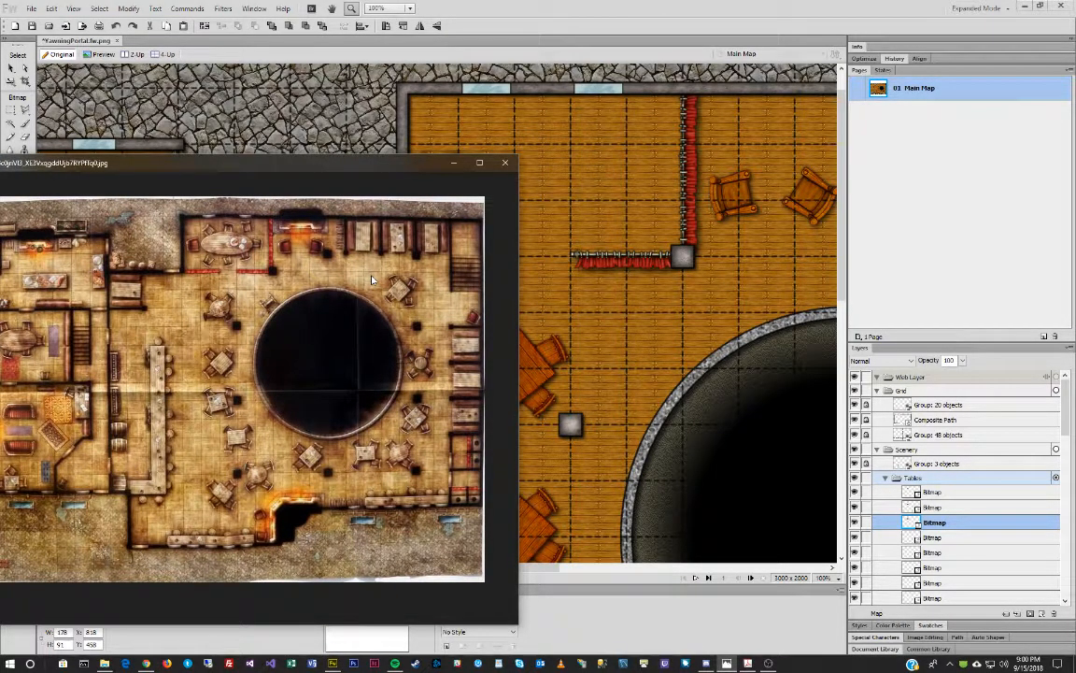
Close the reference map and scale the alcove booth's upper and lower benches to 30 pixels deep.
left_click(500, 5)
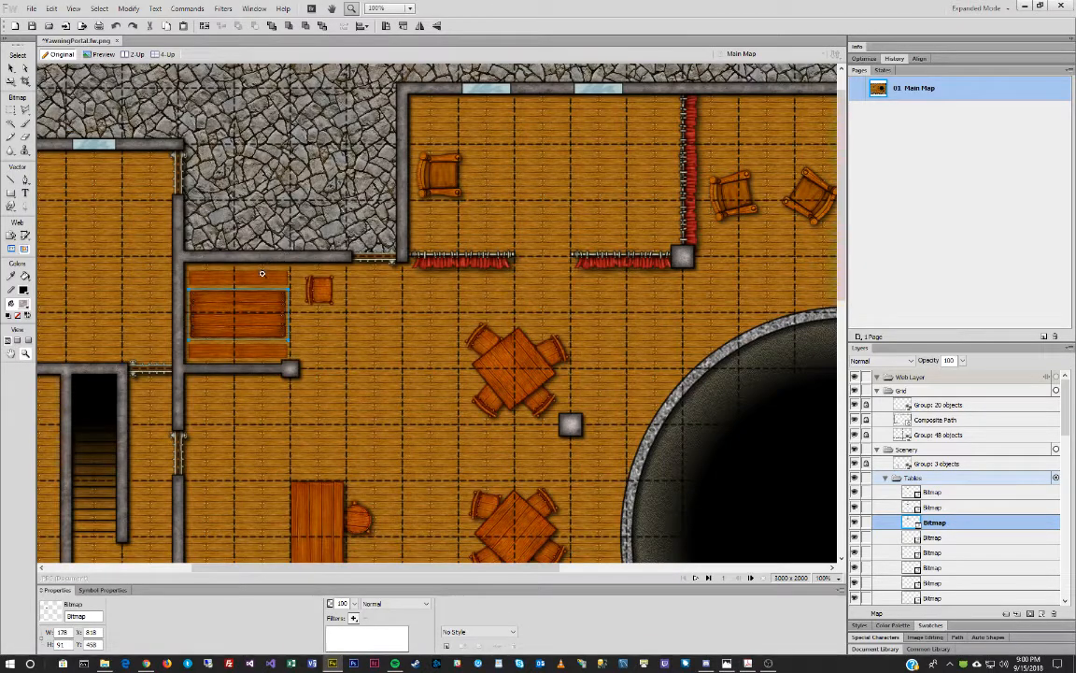
left_click(11, 67)
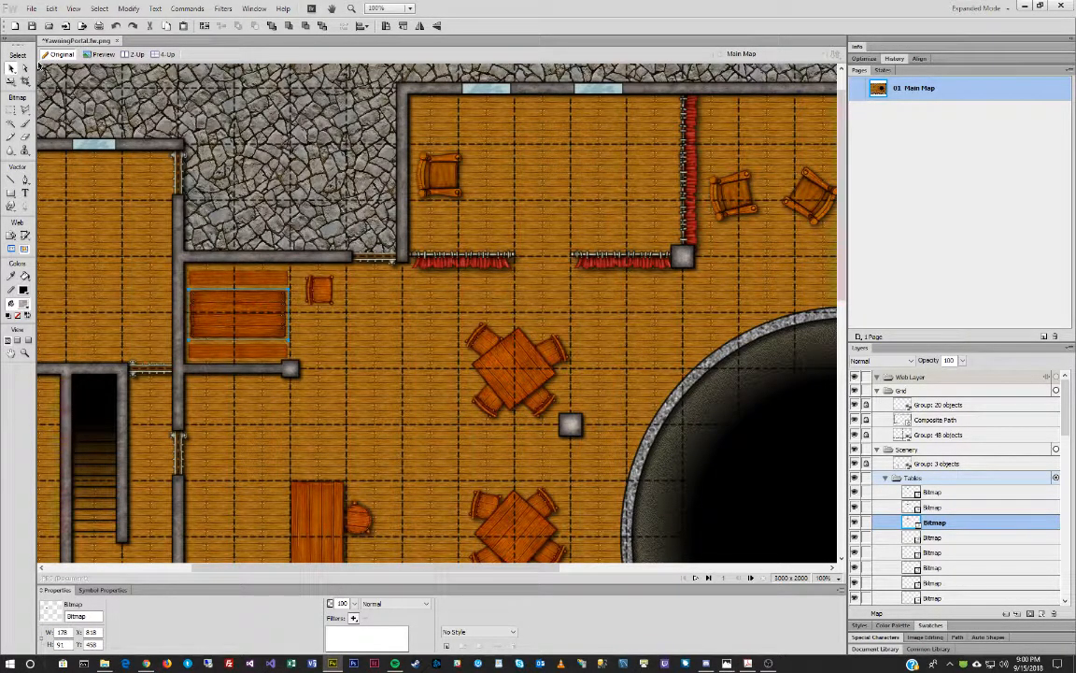
left_click(225, 278)
key("q")
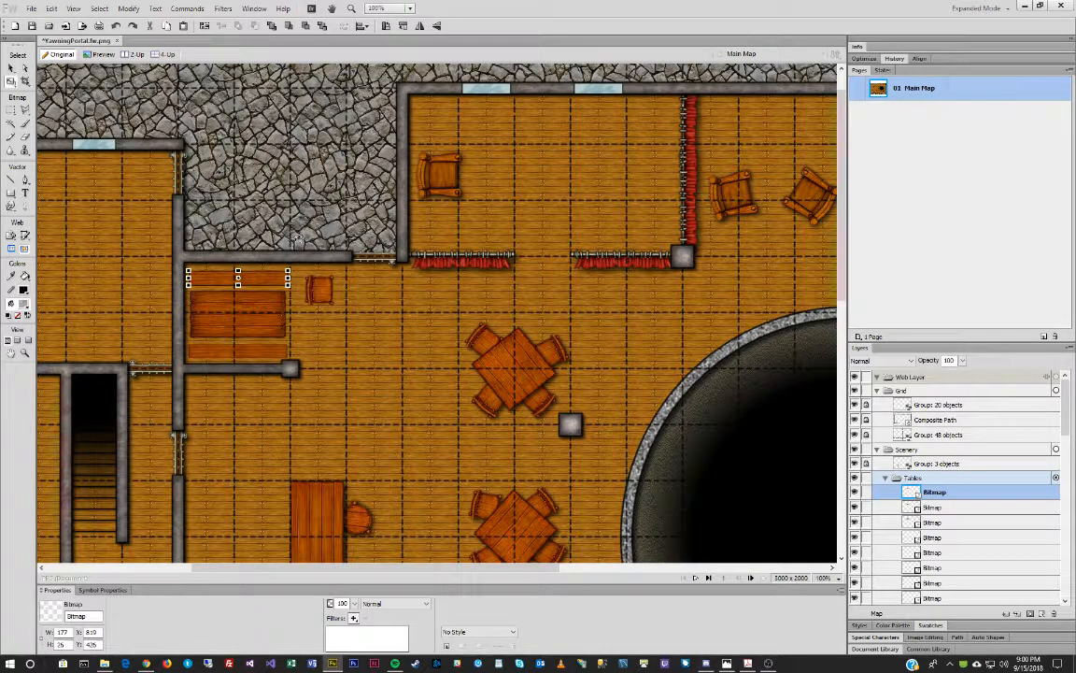
left_click_drag(276, 292, 275, 290)
key("v")
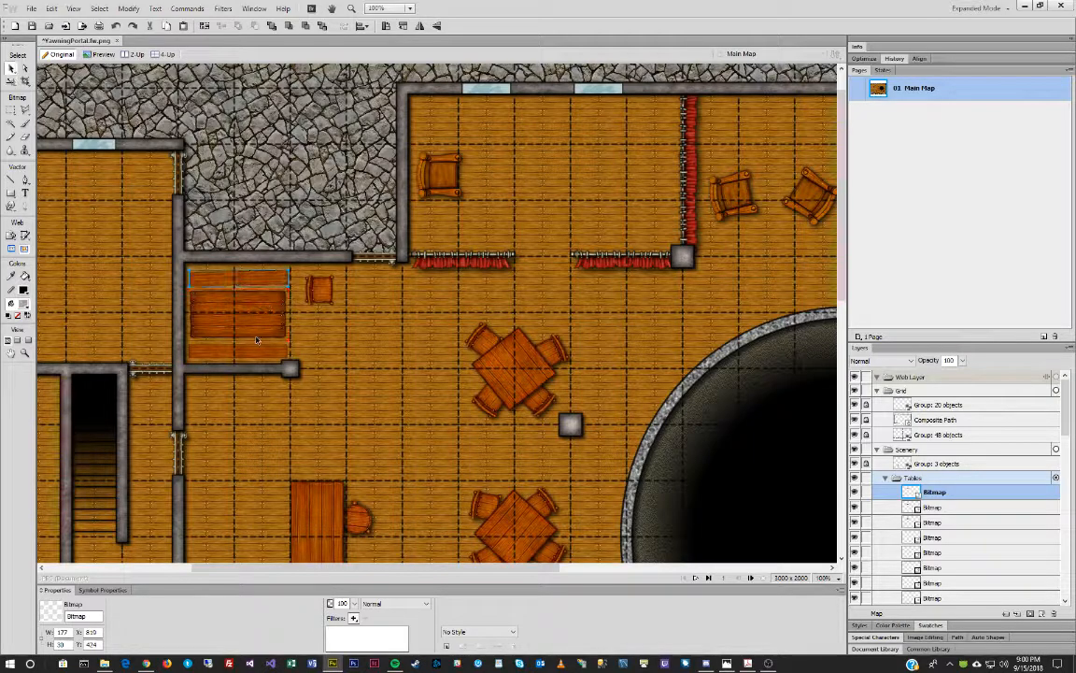
left_click(255, 348)
key("q")
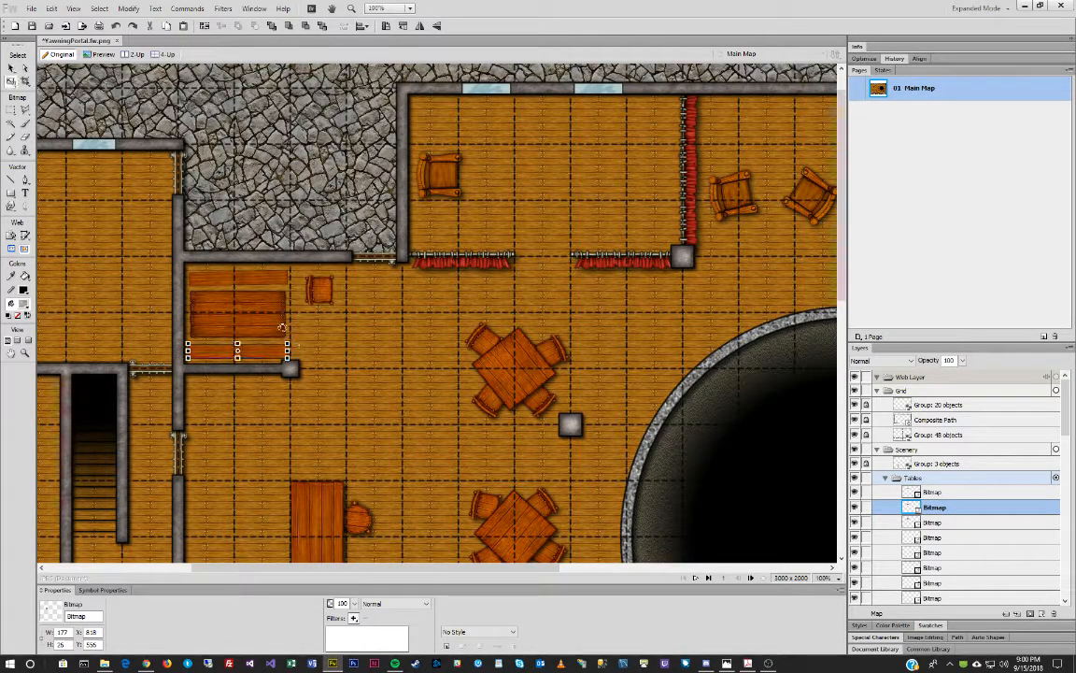
left_click_drag(281, 327, 285, 326)
key("v")
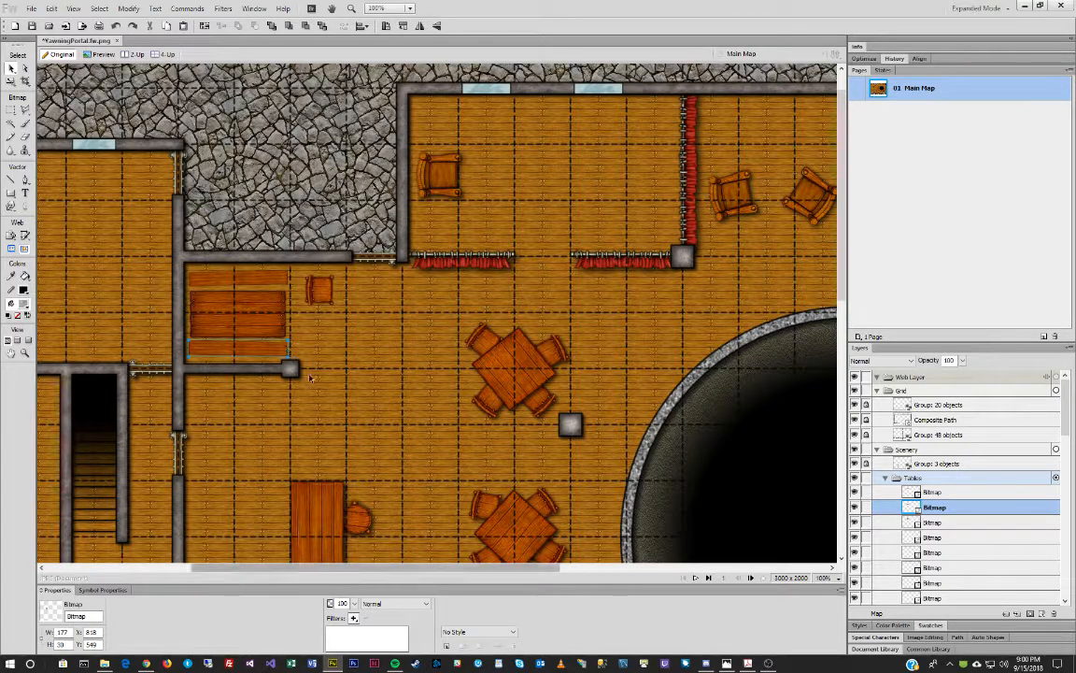
Adjust the first booth's benches, nudging the left bench slightly right and down.
left_click_drag(438, 567, 638, 553)
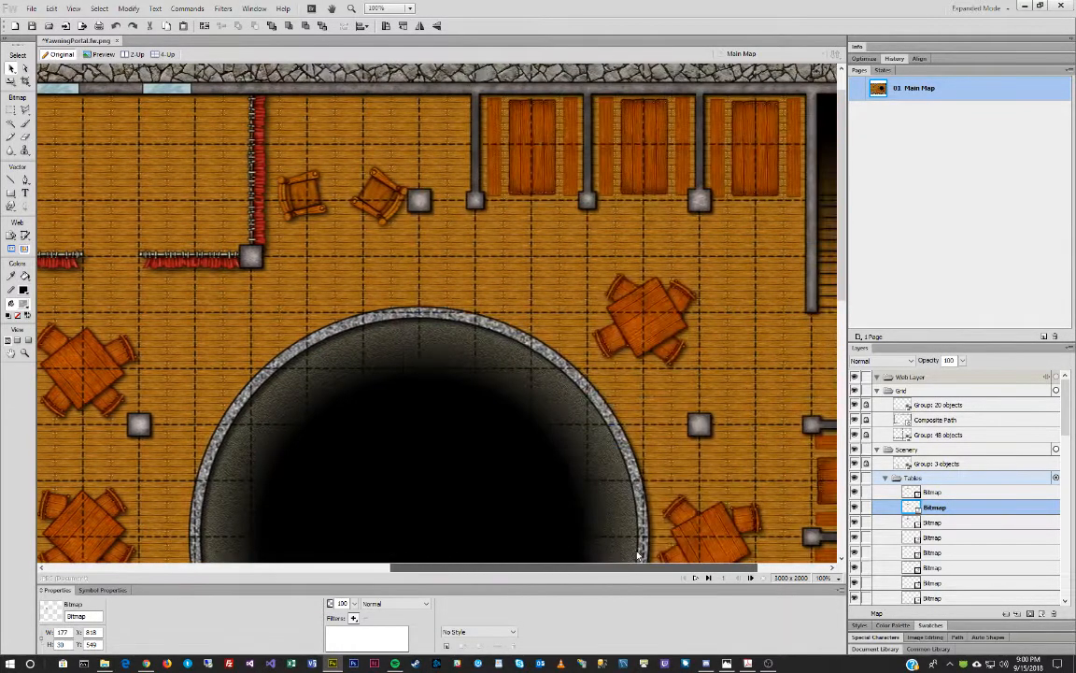
left_click(495, 112)
key("q")
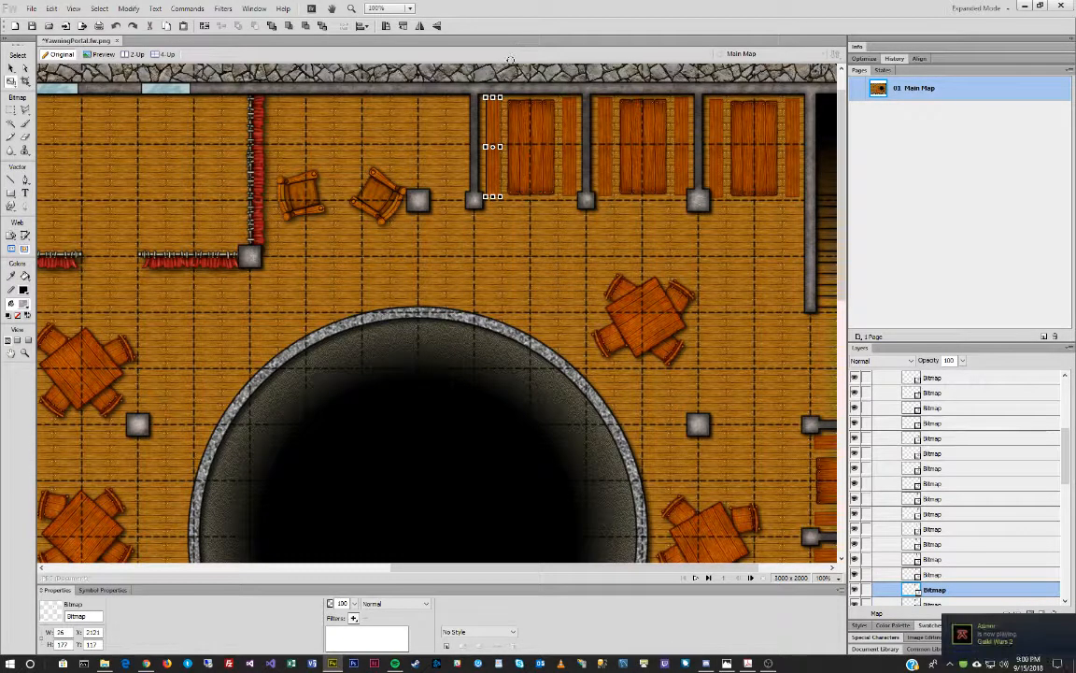
key("v")
key("Right")
key("Right")
key("Right")
key("Right")
key("Down")
key("Down")
key("Down")
key("Down")
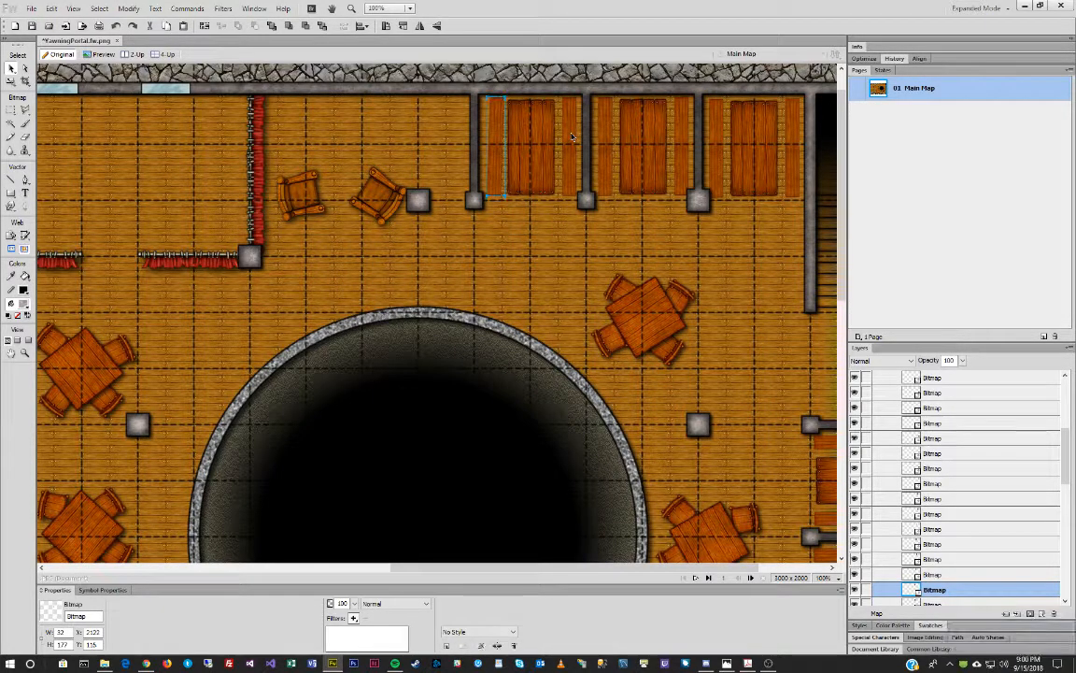
left_click(572, 136)
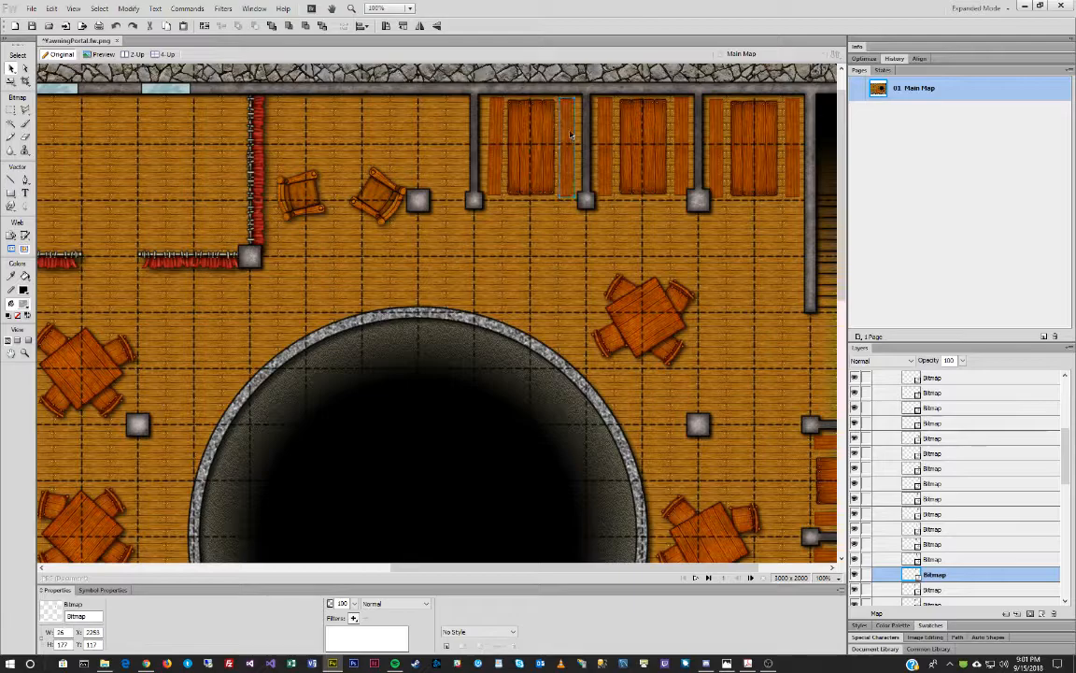
key("q")
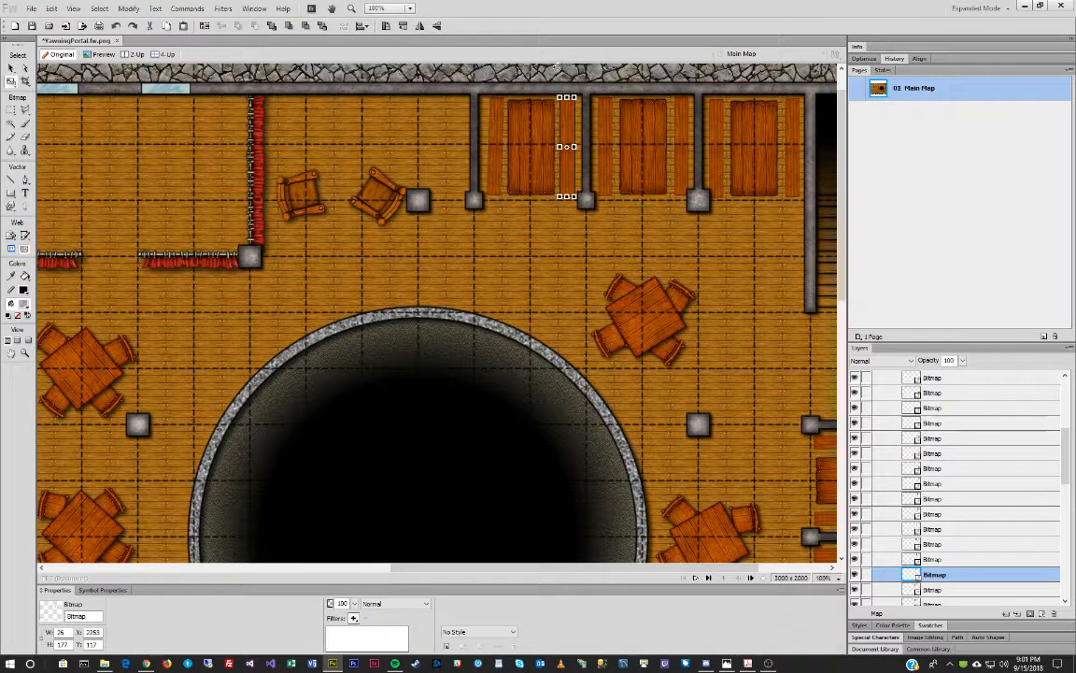
key("v")
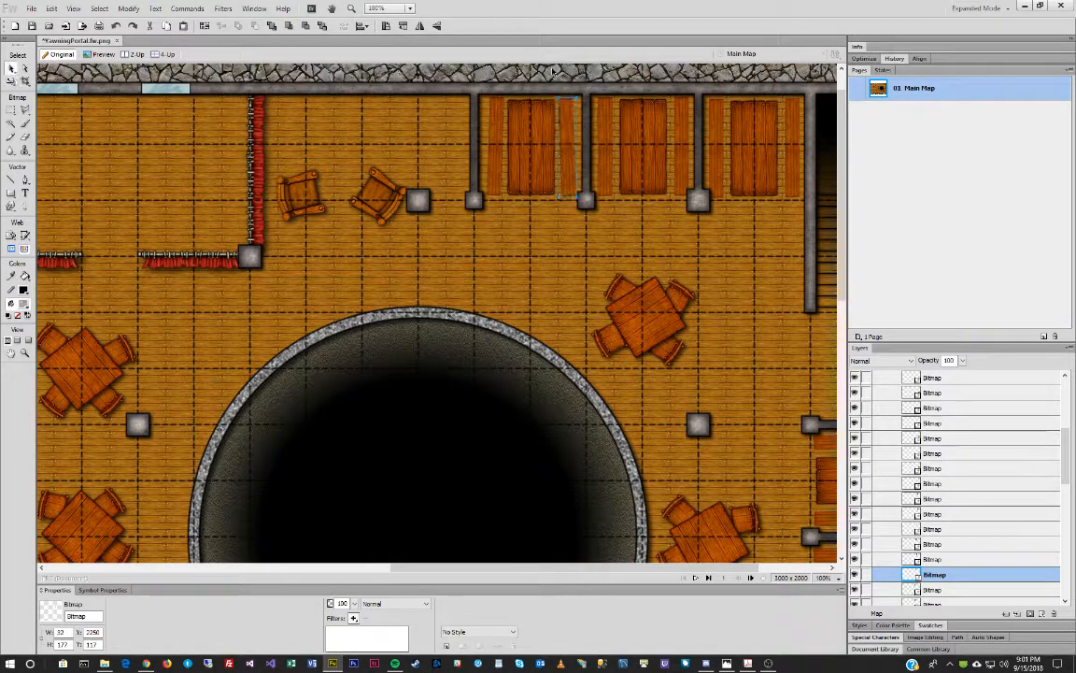
Tilt the middle booth's two benches slightly, nudge the right one, and bring its table in front.
left_click(604, 138)
key("q")
left_click_drag(618, 72, 615, 72)
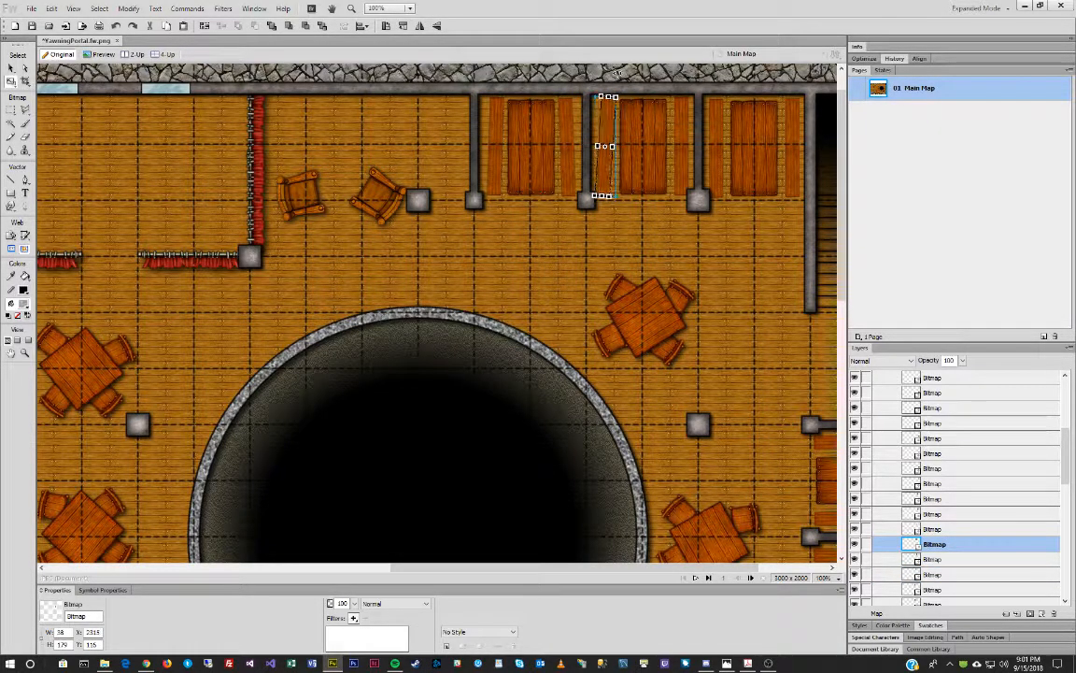
key("Return")
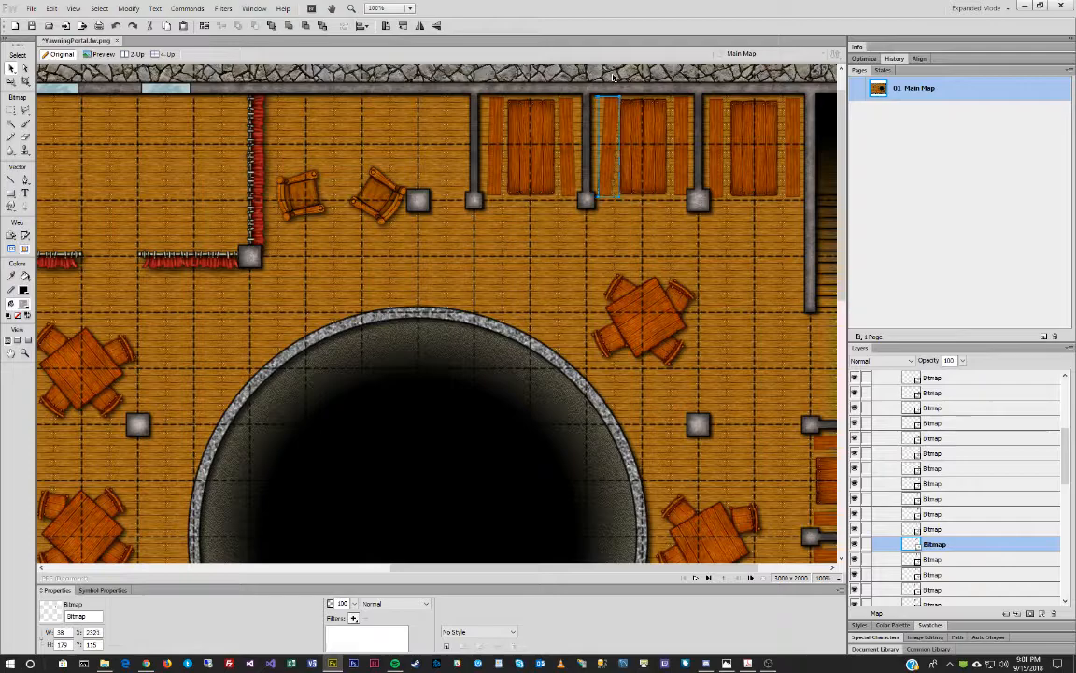
left_click(648, 138)
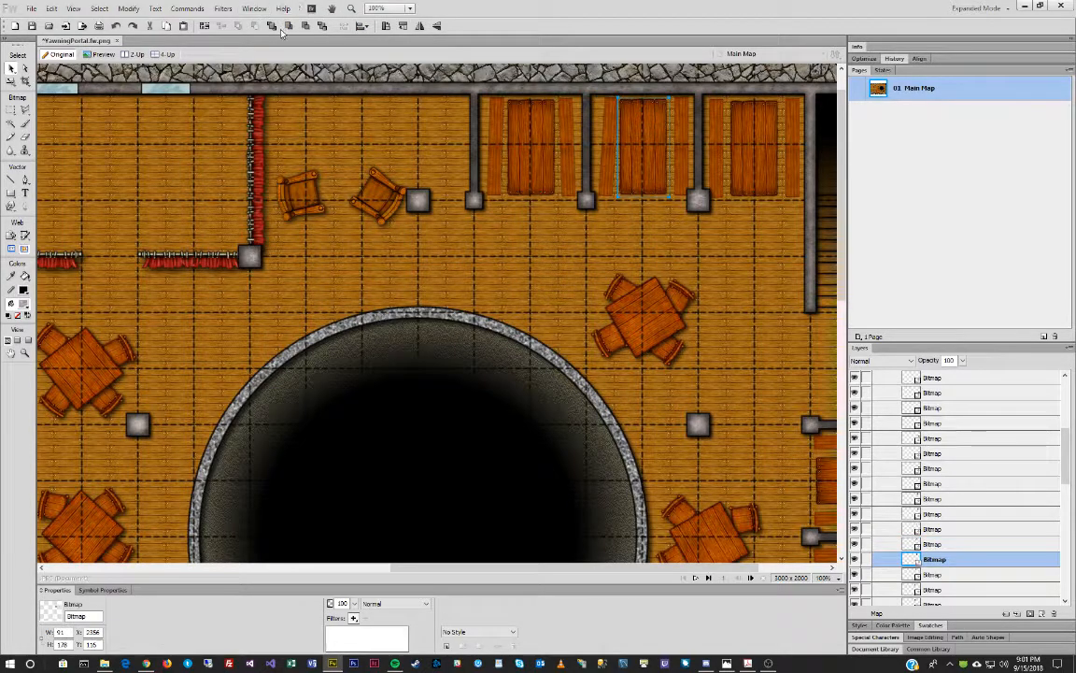
left_click(273, 27)
left_click(685, 138)
key("ctrl+t")
left_click_drag(706, 62, 702, 63)
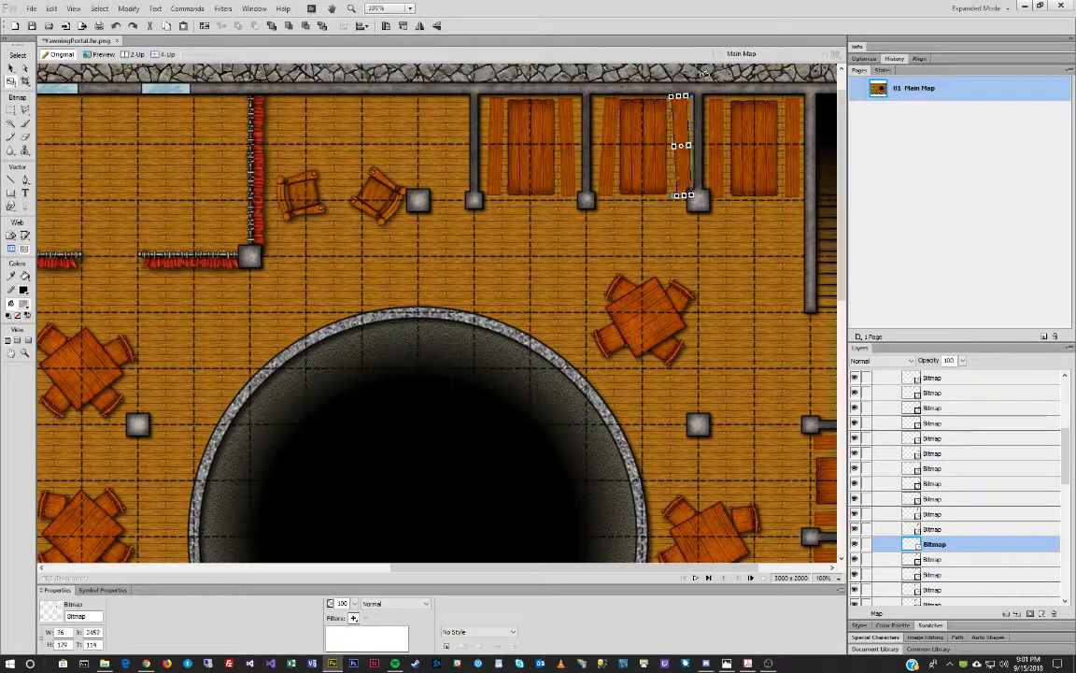
key("Return")
key("Left")
key("Left")
key("Left")
key("Left")
key("Left")
key("Left")
key("Left")
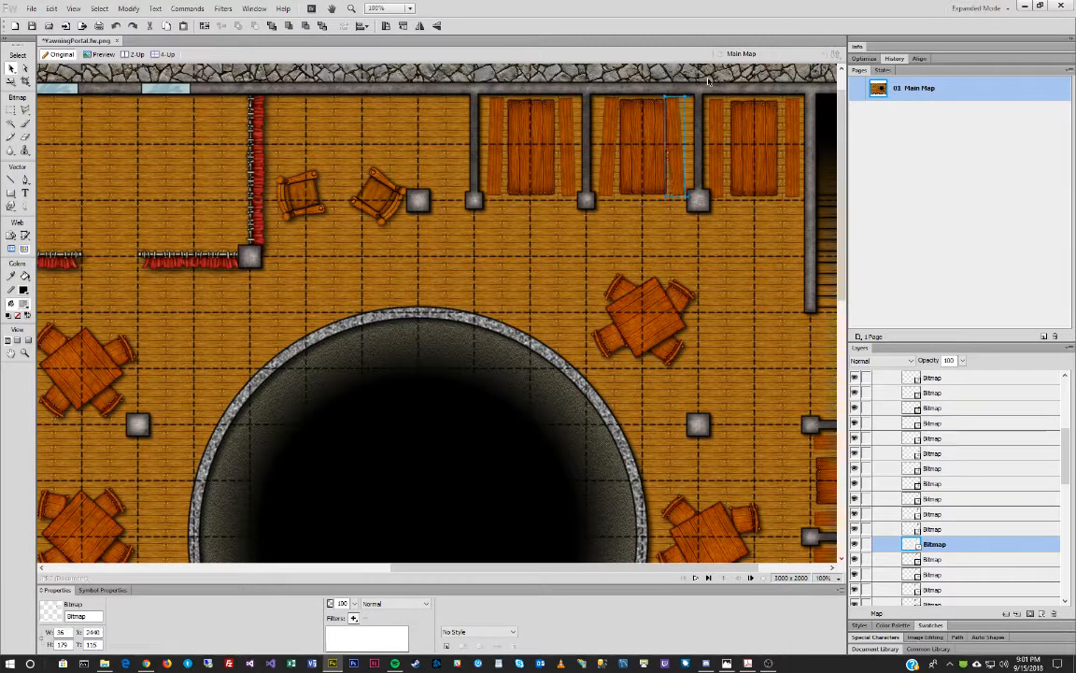
key("Down")
key("Down")
key("Down")
key("Right")
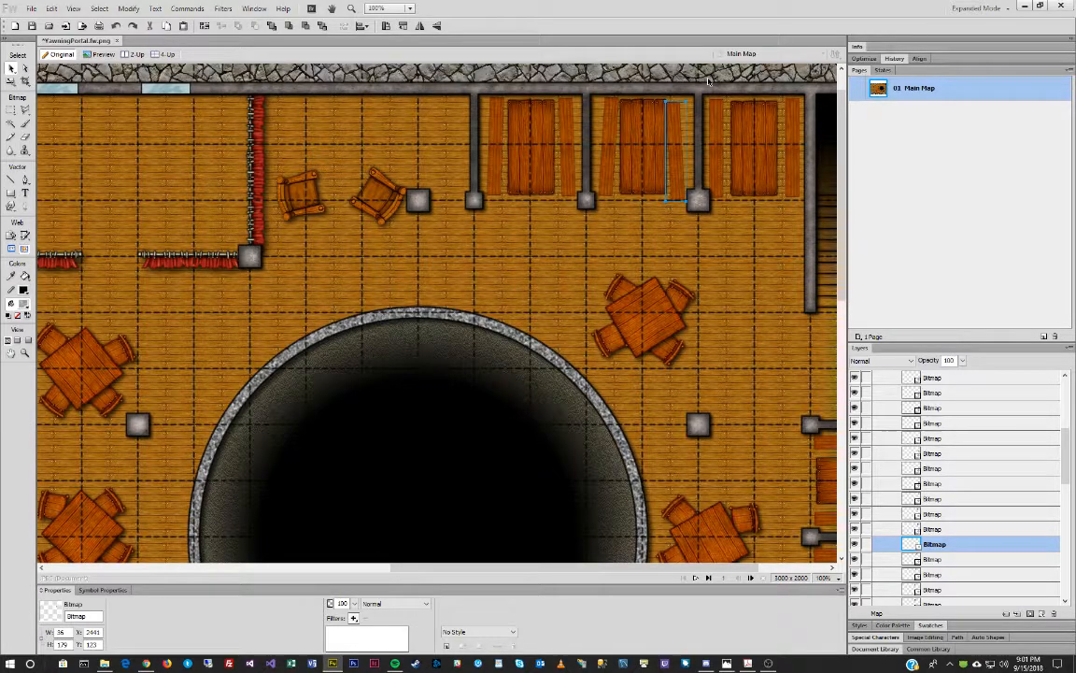
Touch up the middle and first booth tables and rotate the right booth's table slightly counter-clockwise.
left_click(632, 159)
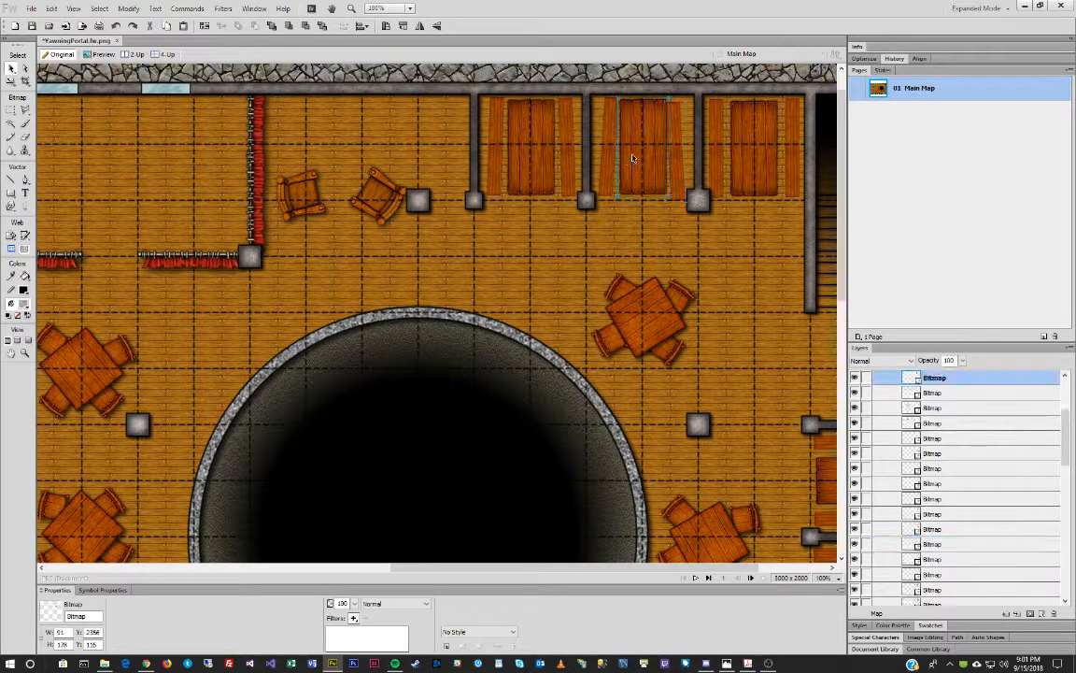
key("q")
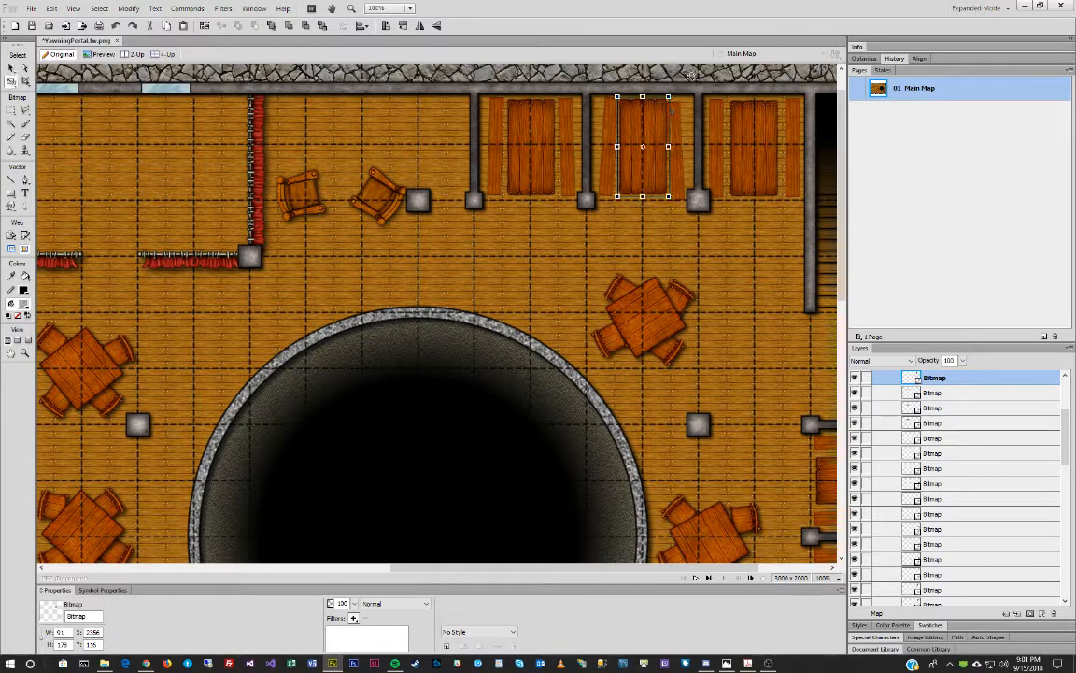
key("v")
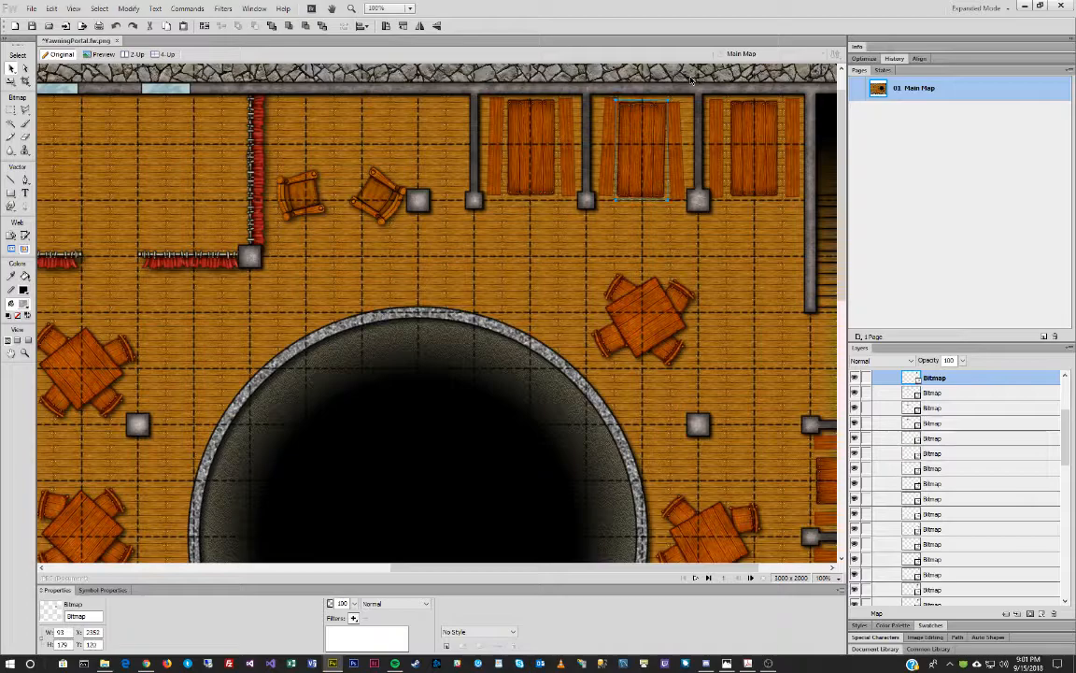
left_click(537, 126)
key("q")
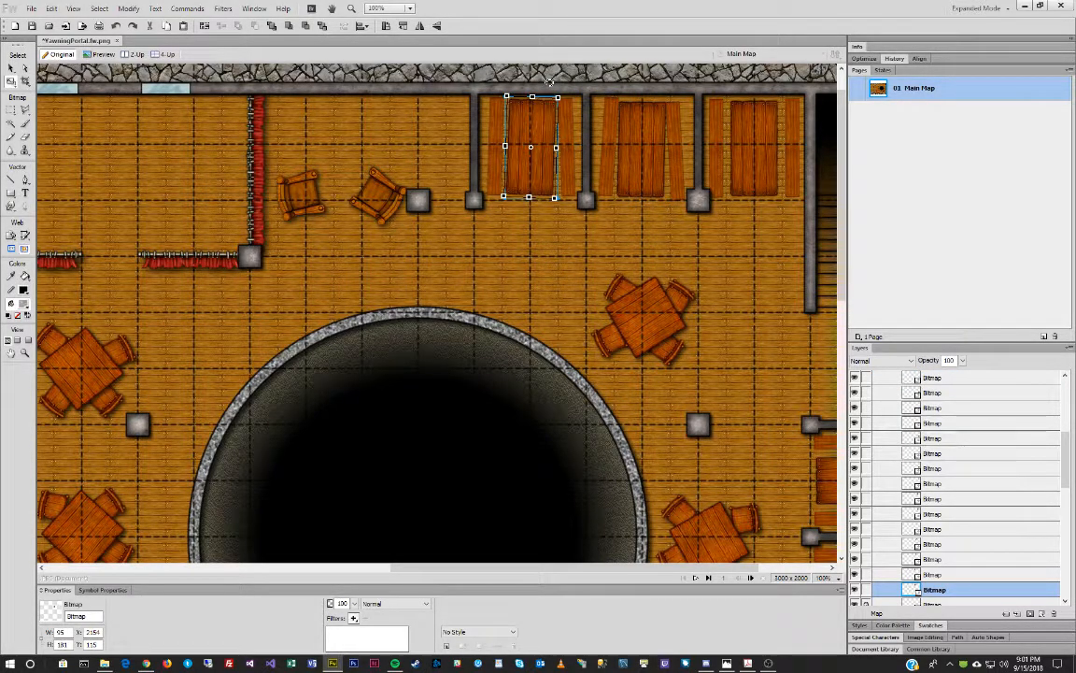
key("v")
left_click(752, 131)
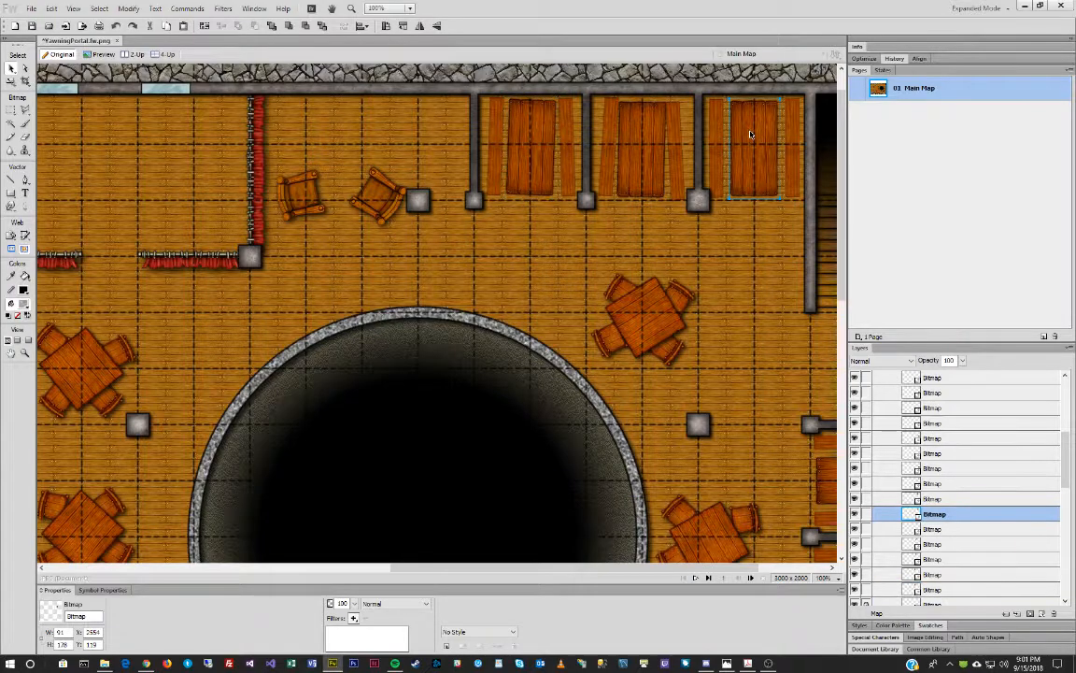
key("q")
left_click_drag(744, 76, 740, 77)
key("v")
Tilt the right booth's left bench slightly and nudge it one pixel right and down.
left_click(719, 136)
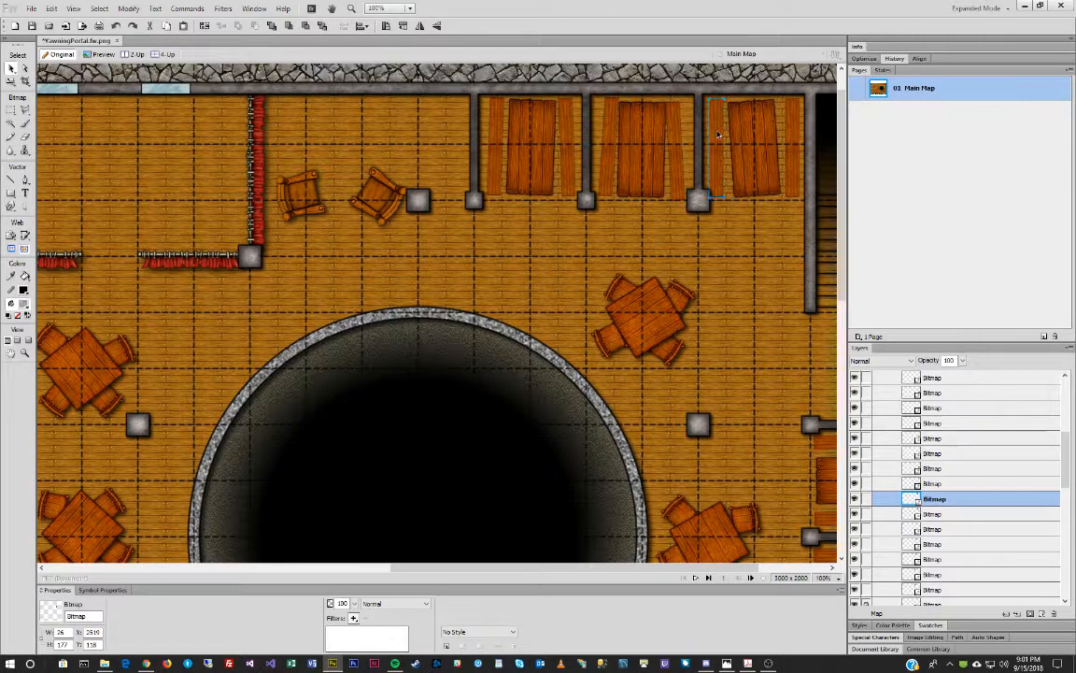
key("q")
left_click_drag(760, 78, 758, 72)
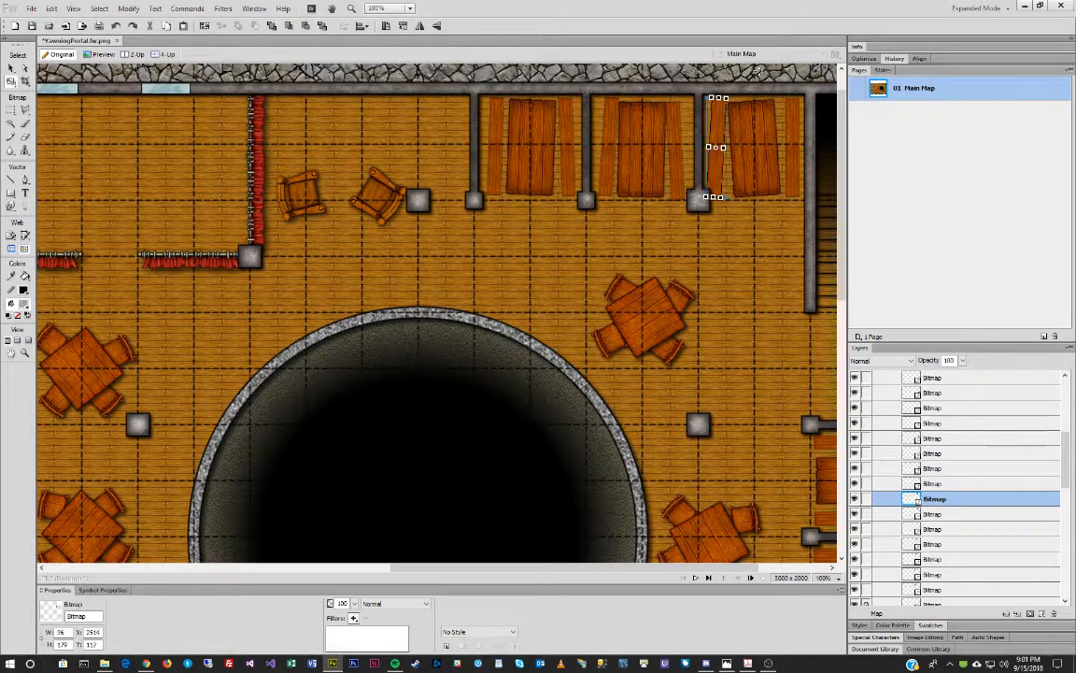
key("v")
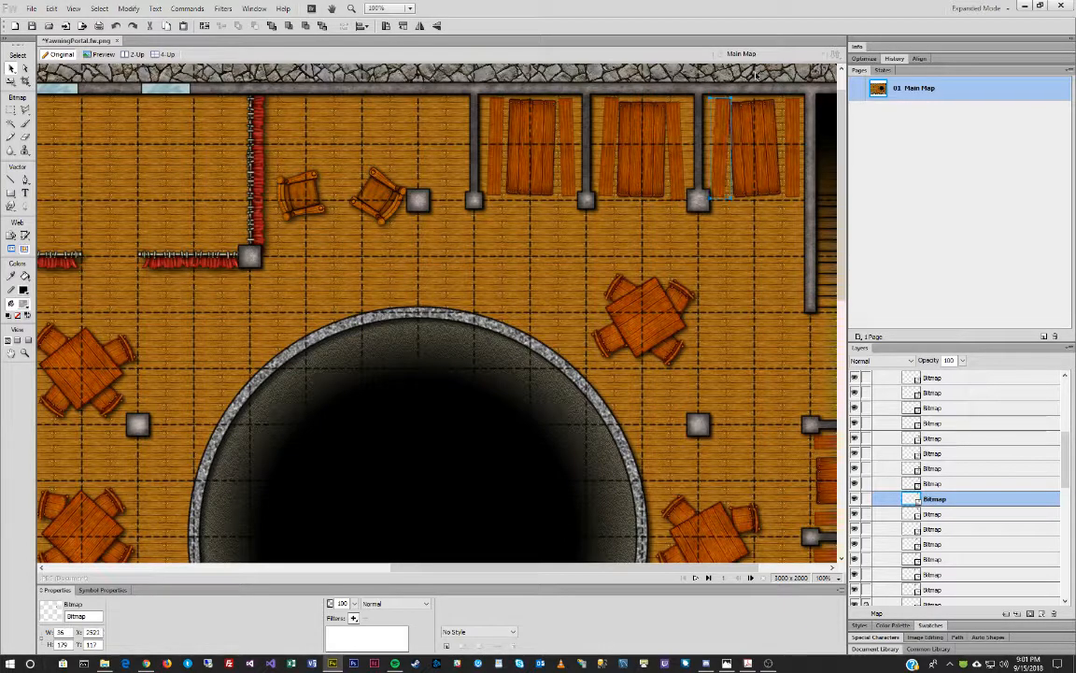
key("Right")
key("Down")
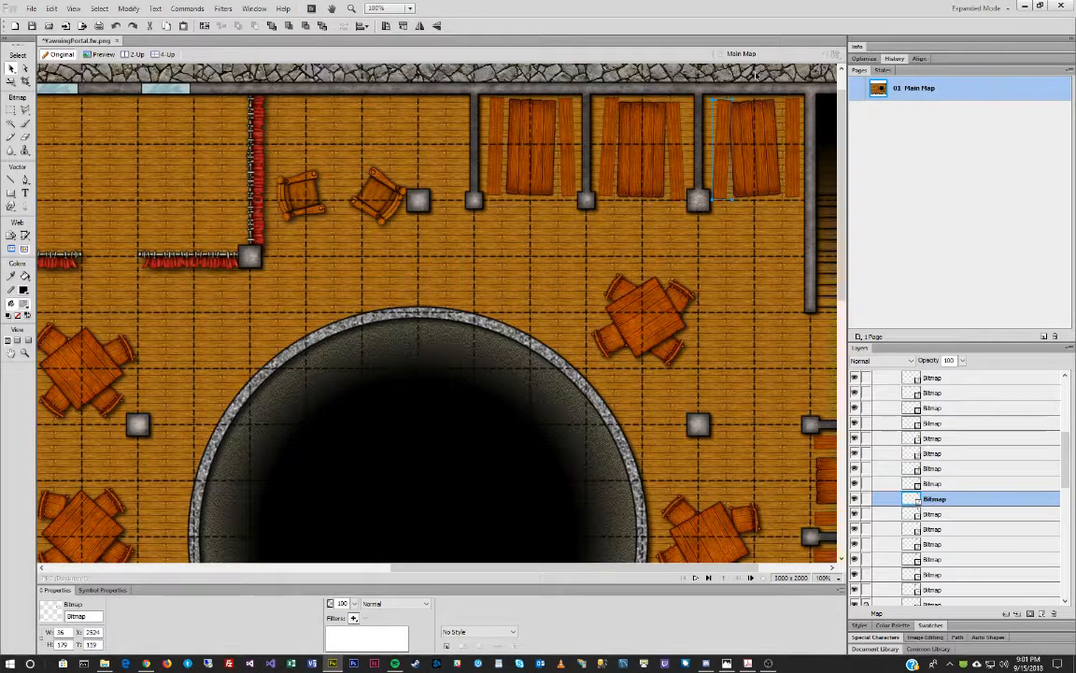
Nudge the right booth's right bench one pixel right and tilt it about two degrees counter-clockwise.
left_click(763, 125)
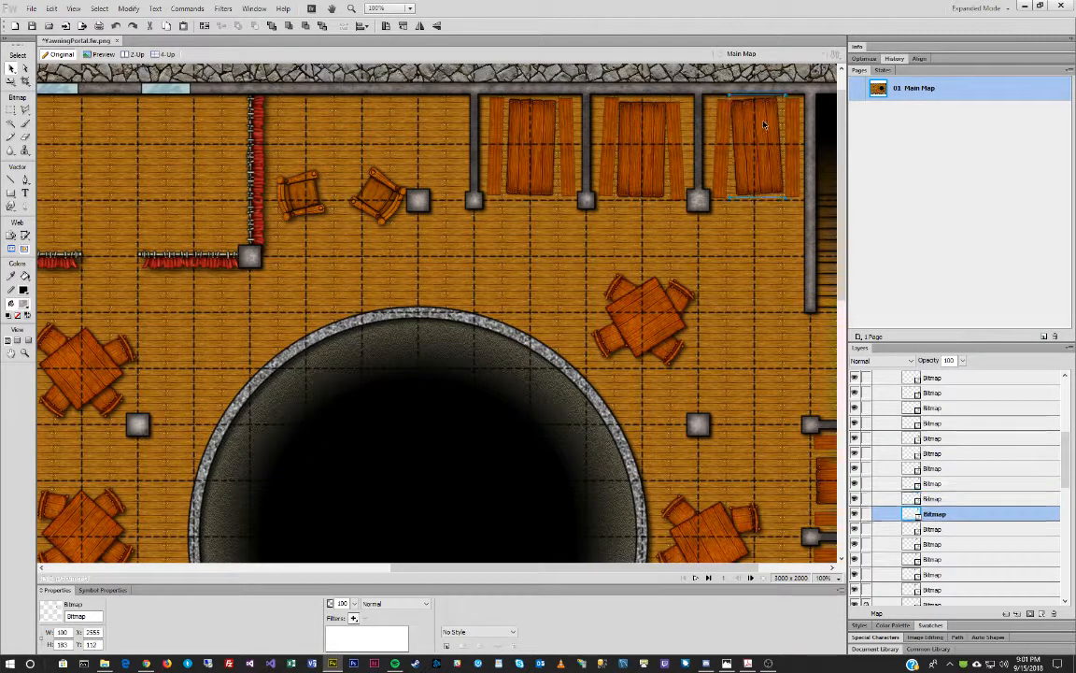
left_click(795, 128)
key("Right")
key("Right")
key("Right")
key("Right")
key("ctrl+t")
left_click_drag(780, 73, 778, 74)
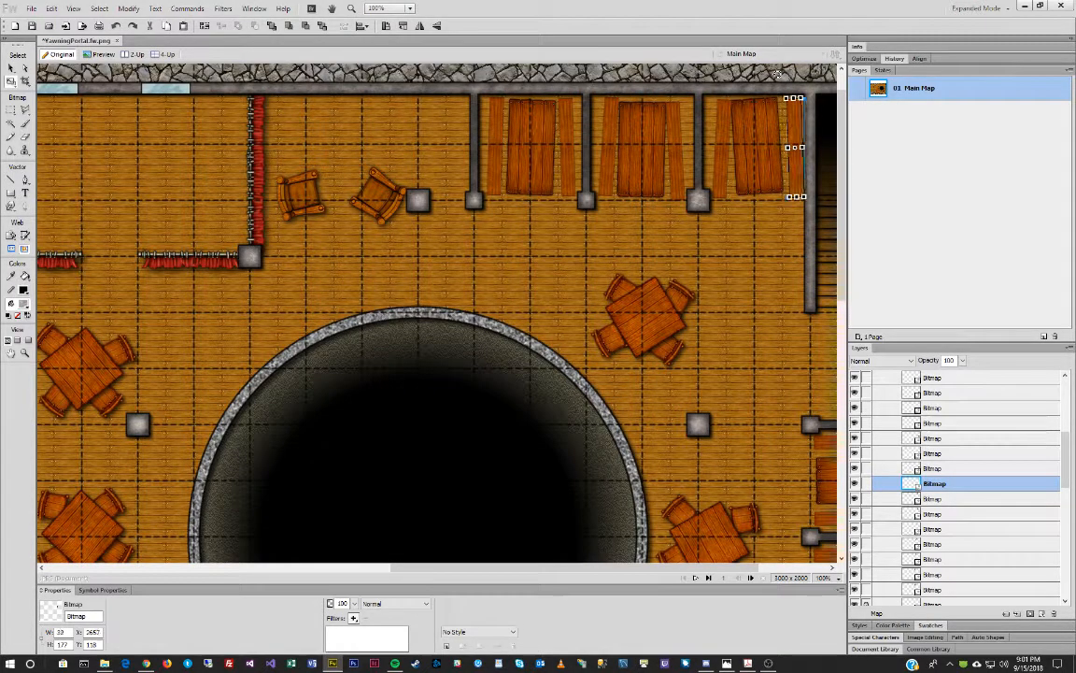
key("Return")
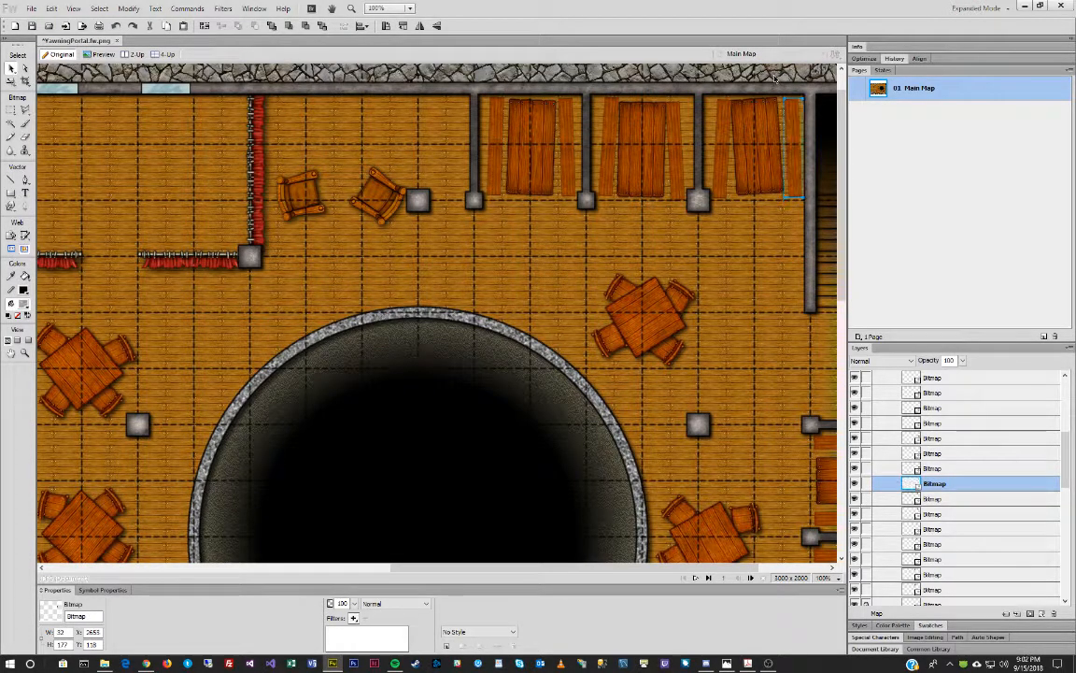
left_click(757, 143)
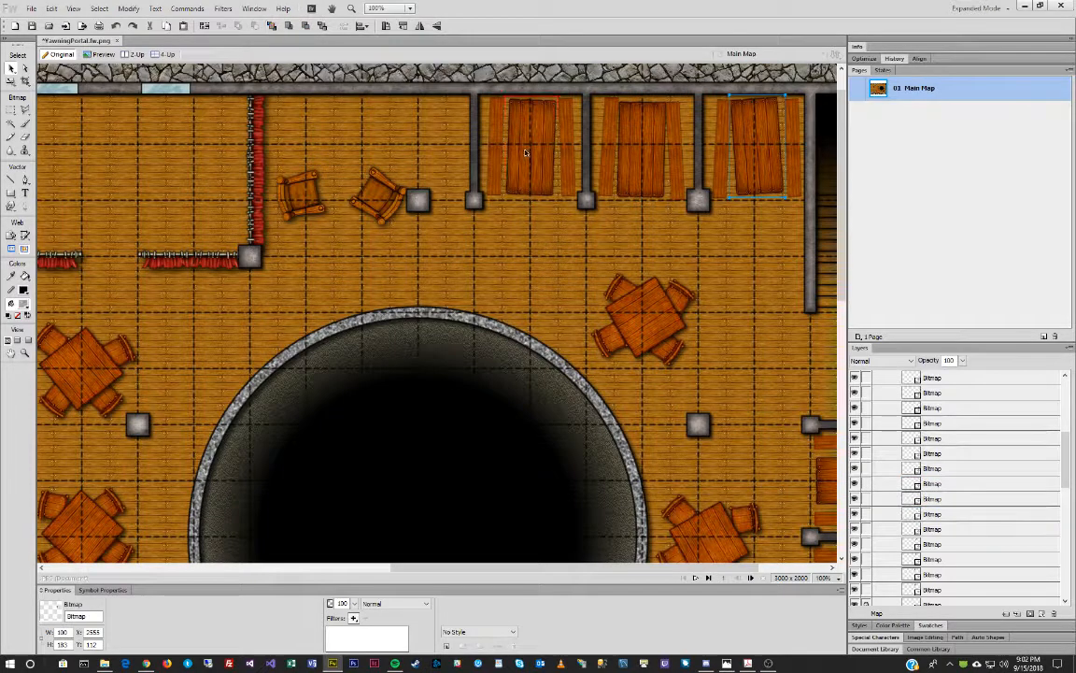
left_click(511, 142)
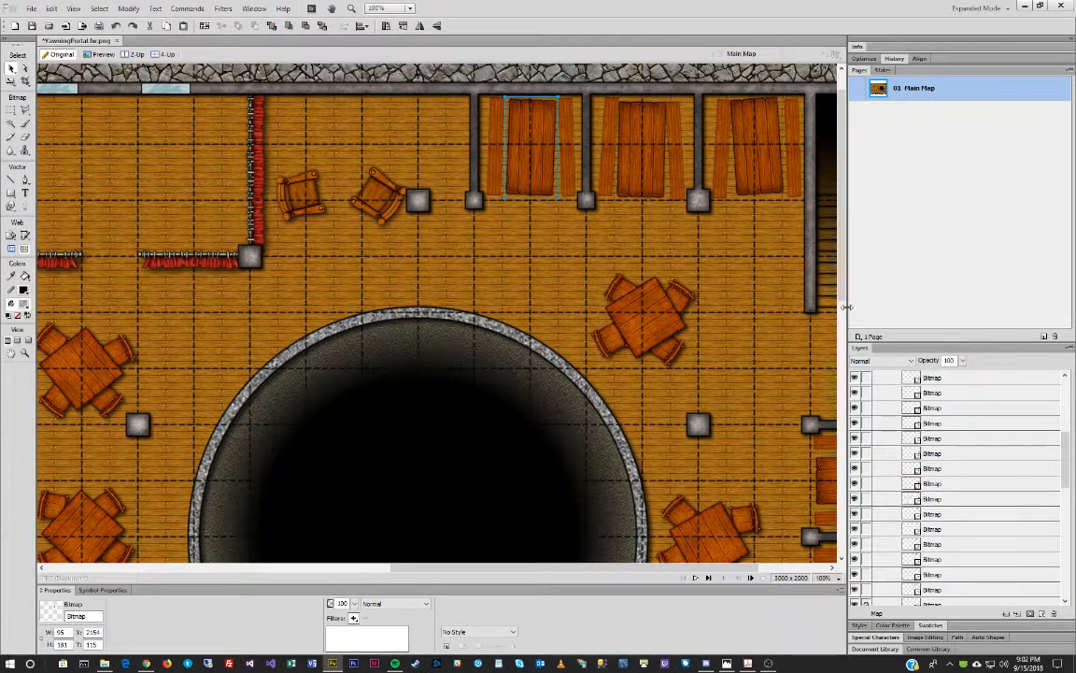
left_click_drag(842, 291, 842, 348)
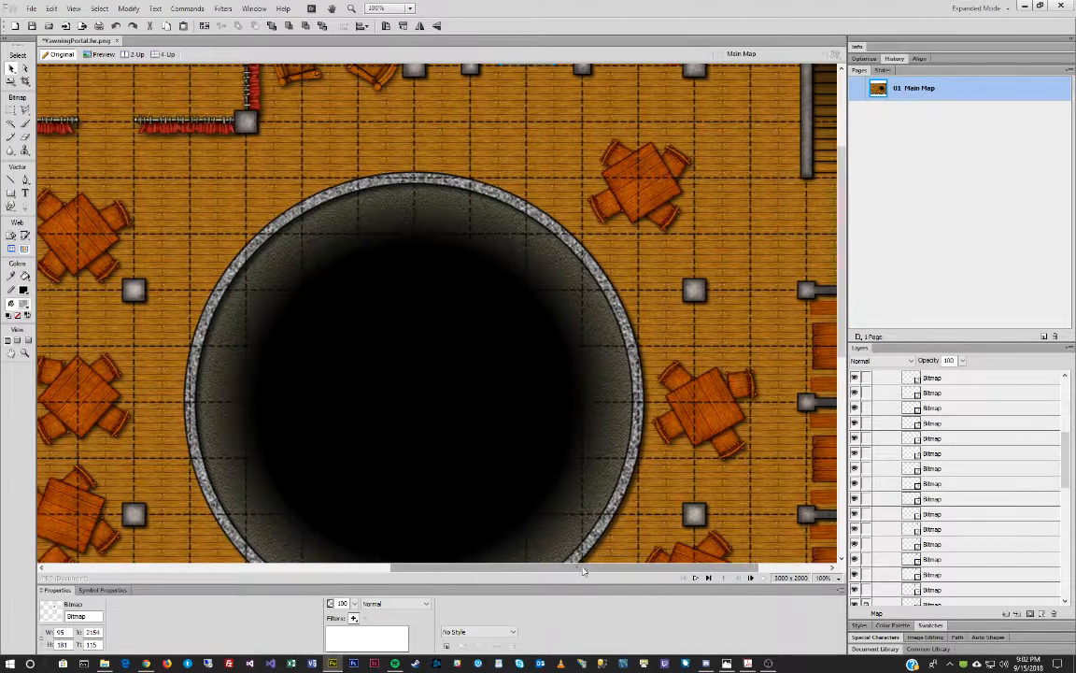
Rotate the thin bench of the upper right-wall booth slightly.
left_click_drag(581, 571, 647, 571)
left_click(734, 313)
key("ctrl+t")
left_click_drag(749, 245, 753, 249)
double_click(724, 351)
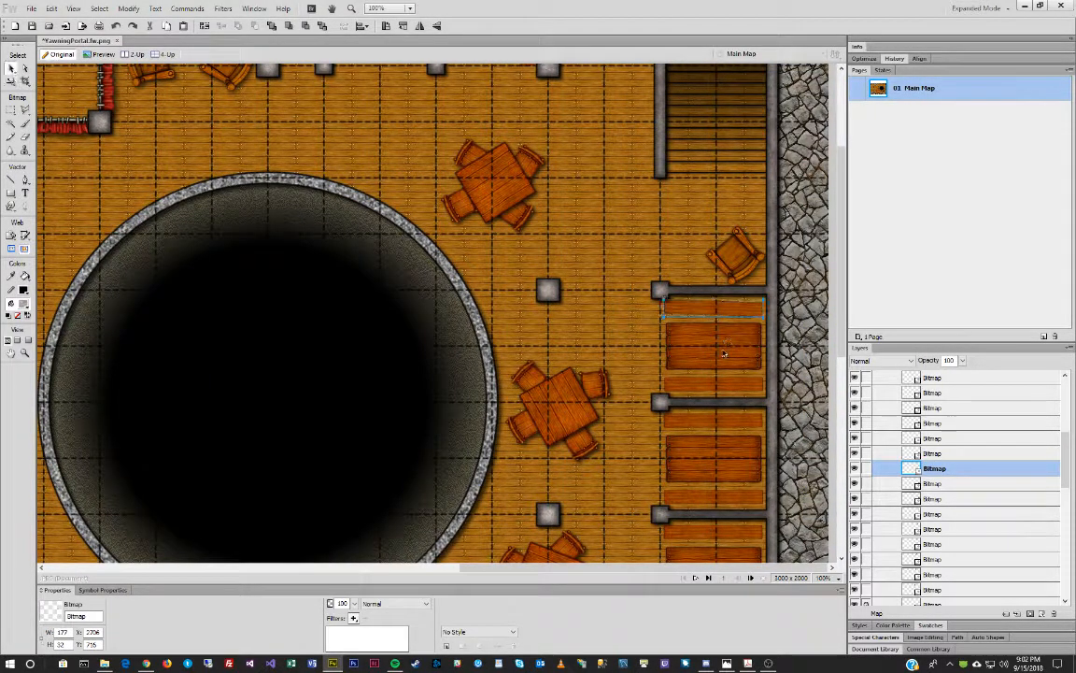
Flip the upper right-wall booth's table horizontally.
left_click(748, 350)
right_click(734, 345)
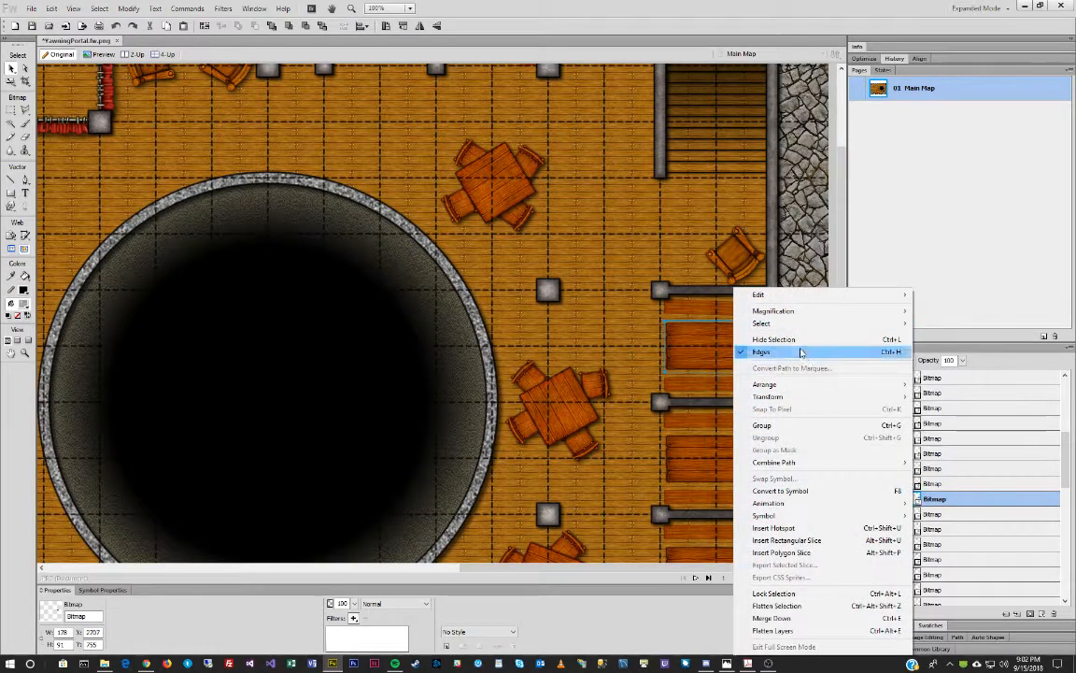
mouse_move(797, 403)
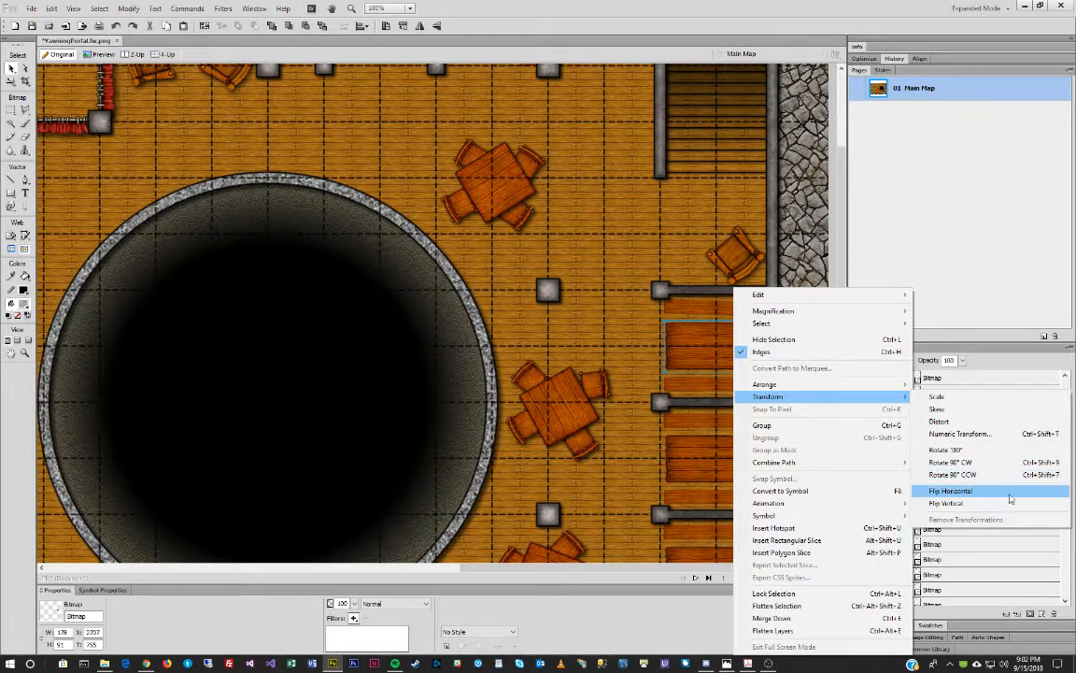
left_click(1024, 491)
Rotate the lower right-wall table slightly clockwise, line it up with the booth rows, and save the map.
left_click(715, 449)
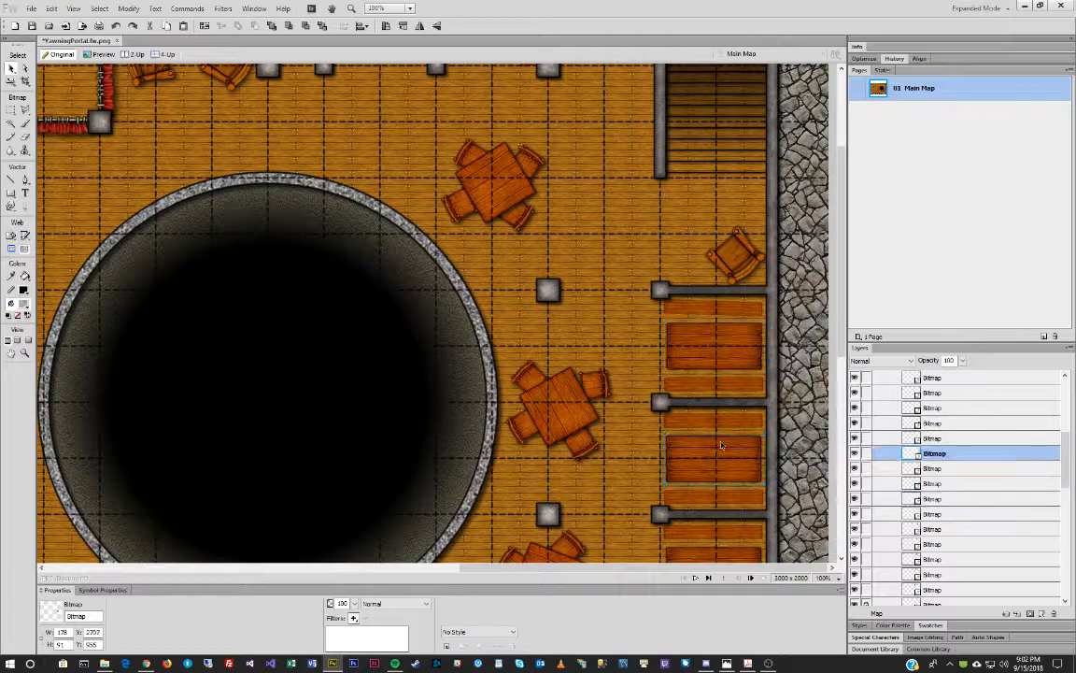
left_click_drag(741, 410, 743, 411)
left_click_drag(712, 449, 726, 454)
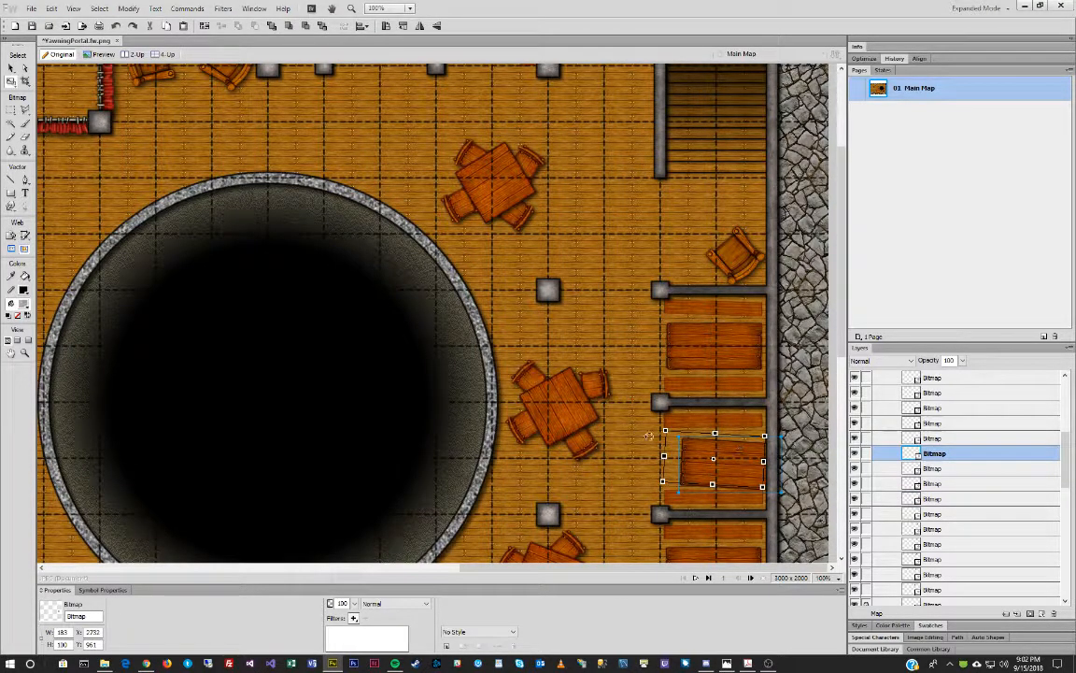
key("v")
left_click_drag(713, 472, 695, 463)
left_click(31, 25)
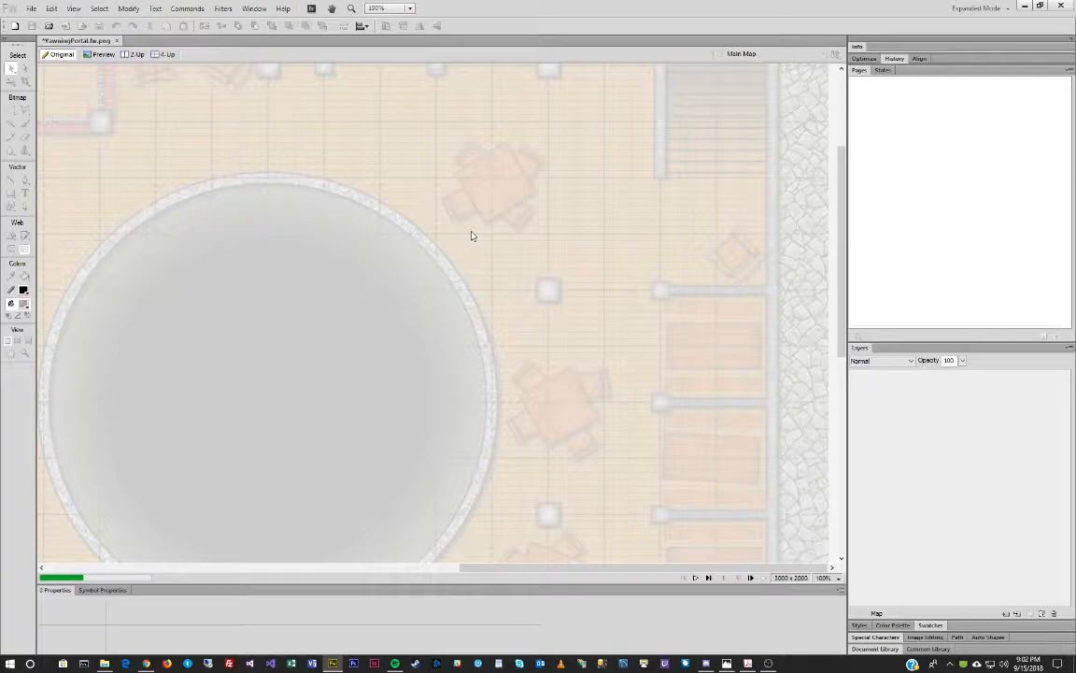
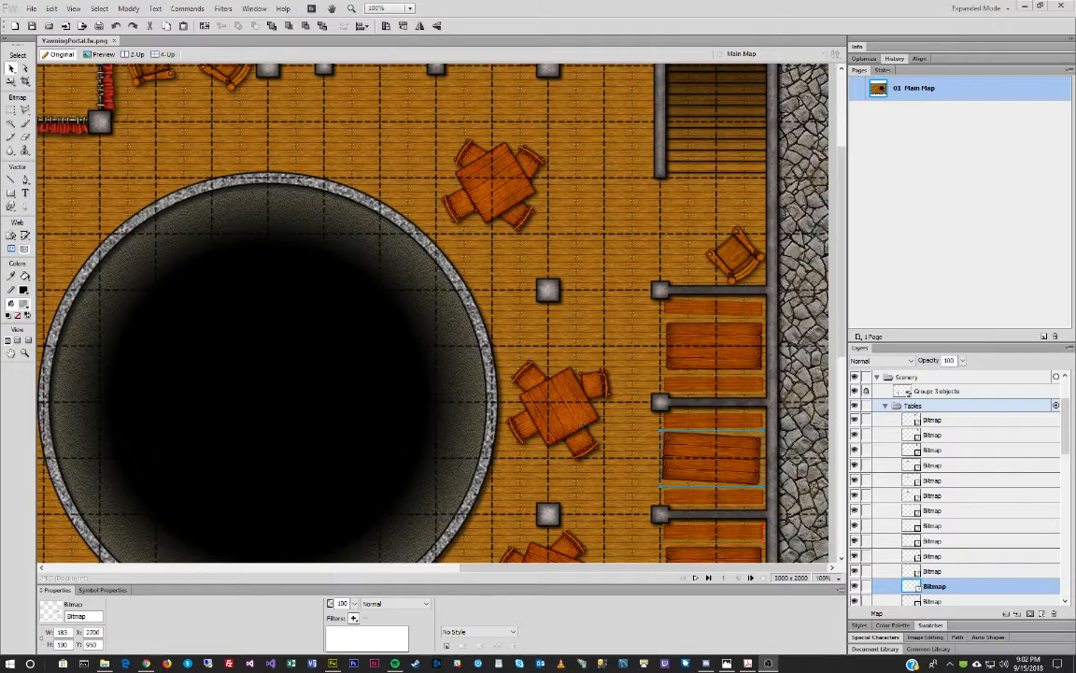
Tilt the thin benches above and below the upper right-wall table slightly, nudging the lower one up.
left_click(731, 423)
key("q")
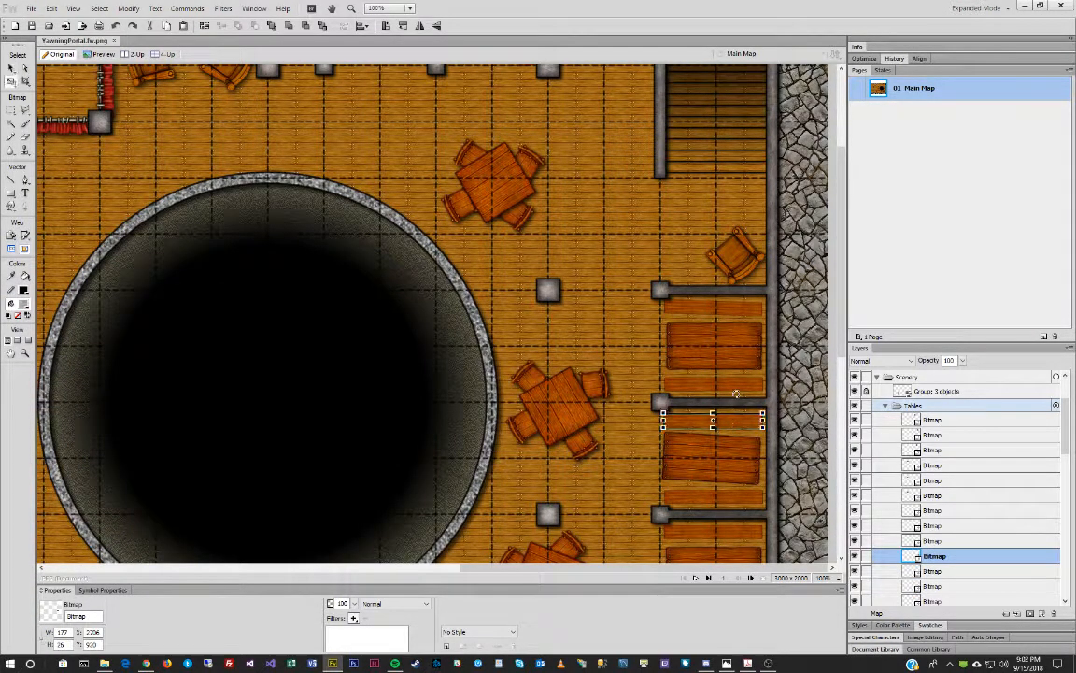
left_click_drag(739, 393, 740, 393)
key("v")
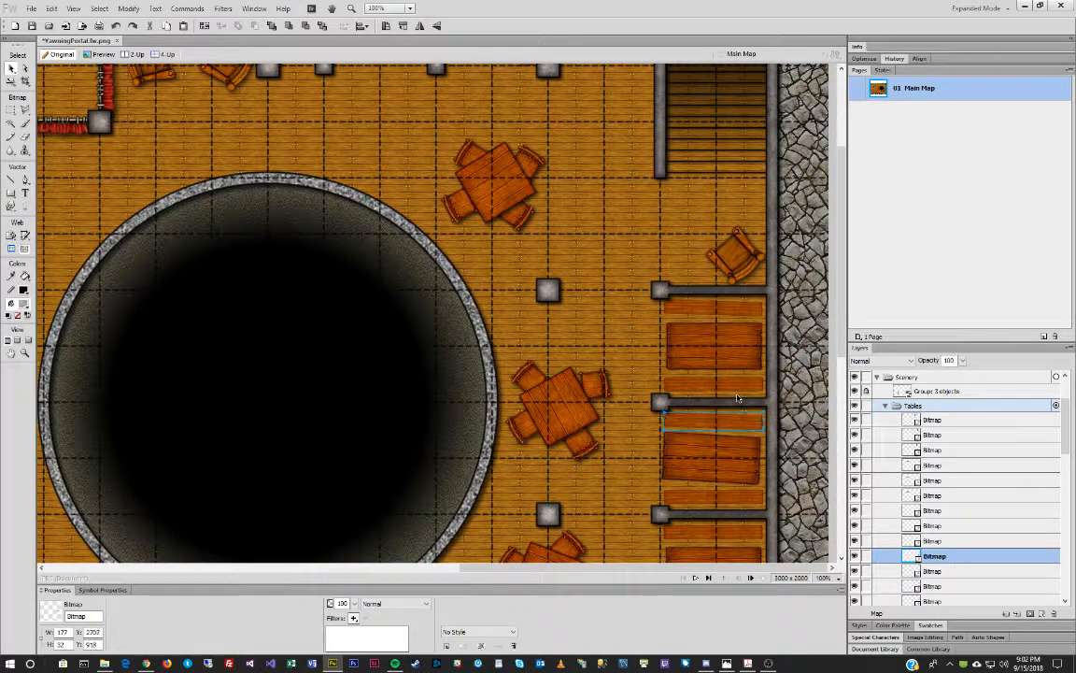
left_click(716, 494)
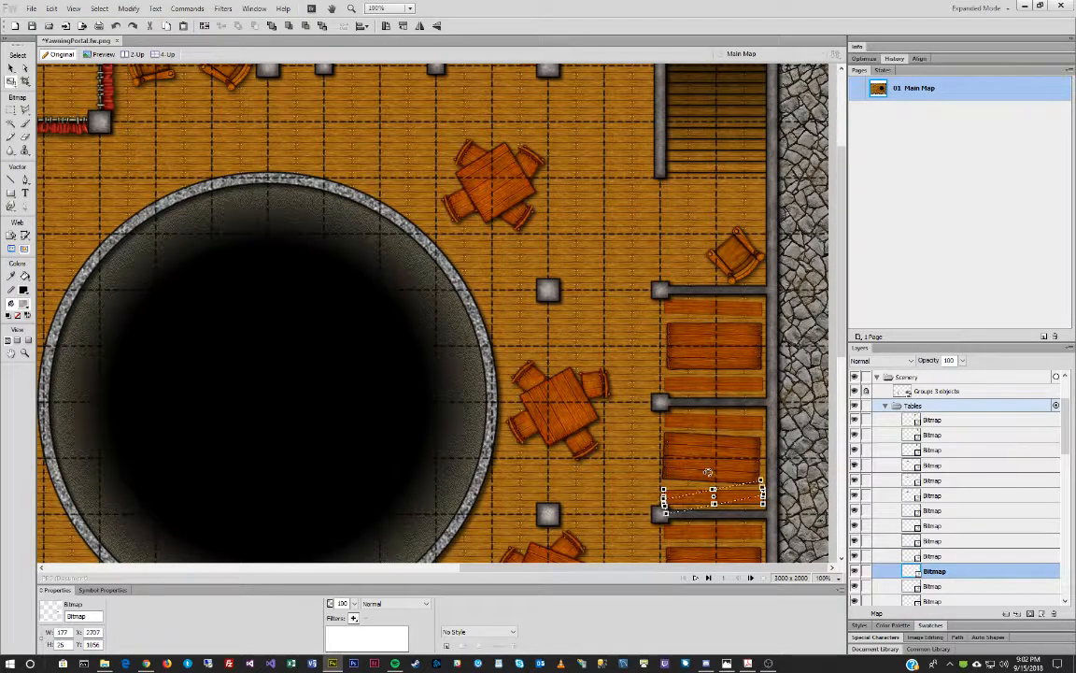
left_click_drag(711, 471, 712, 472)
key("v")
key("Up")
key("Up")
key("Up")
key("Up")
key("Up")
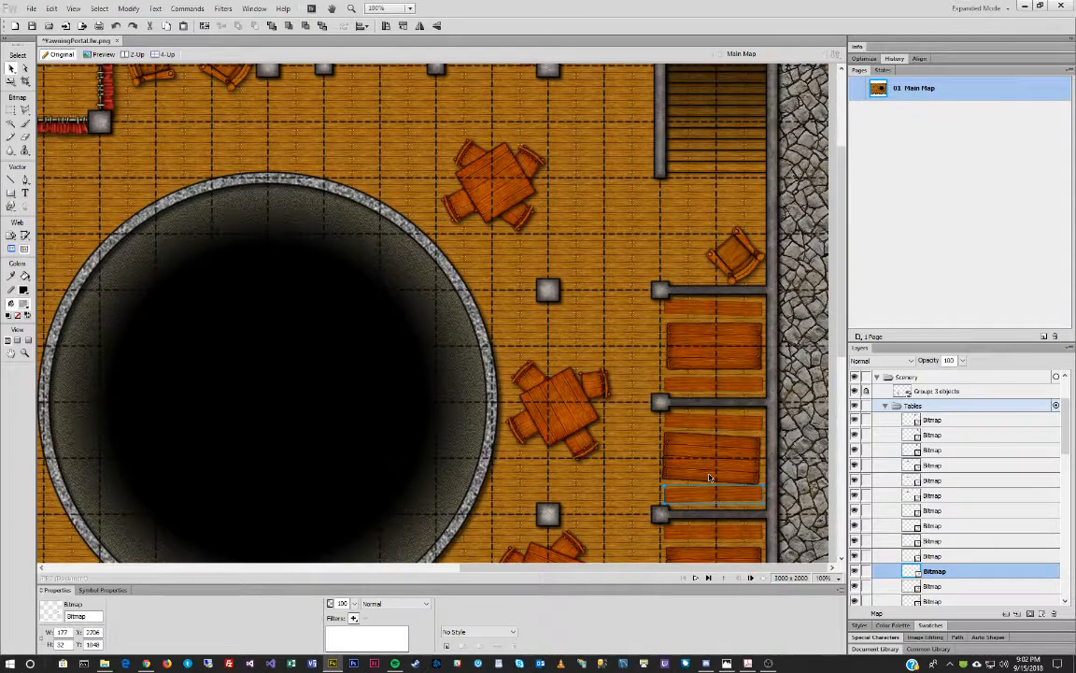
Tilt the benches beside the lower right-wall booth tables slightly clockwise.
scroll(787, 437, "down", 6)
left_click(737, 401)
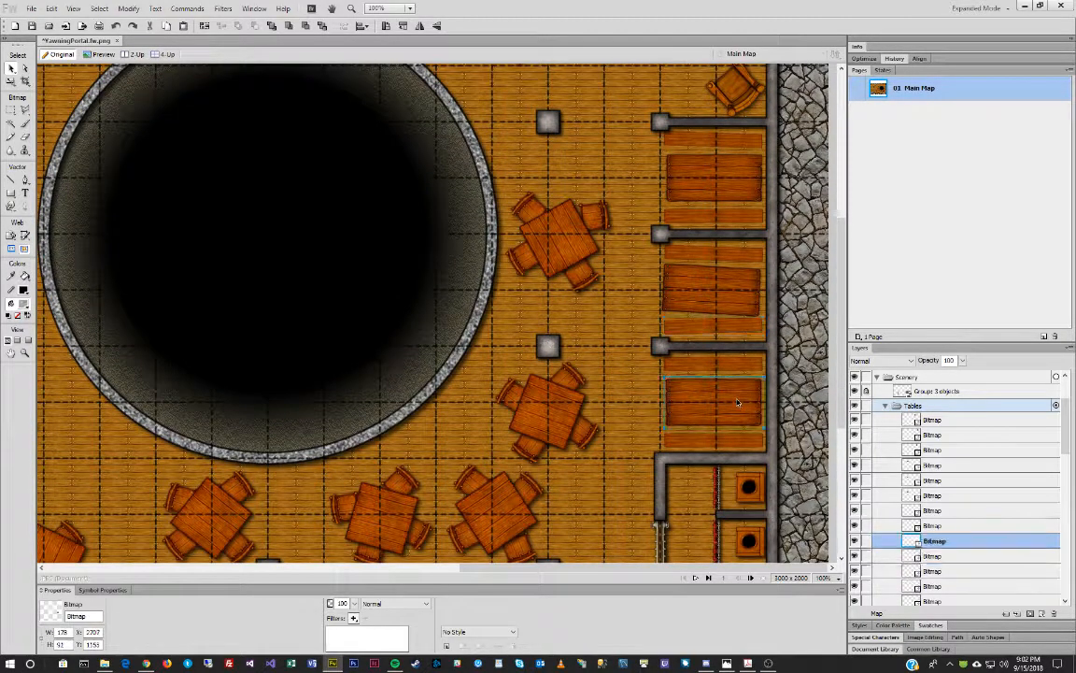
key("q")
left_click_drag(747, 351, 750, 352)
key("v")
left_click(747, 370)
key("q")
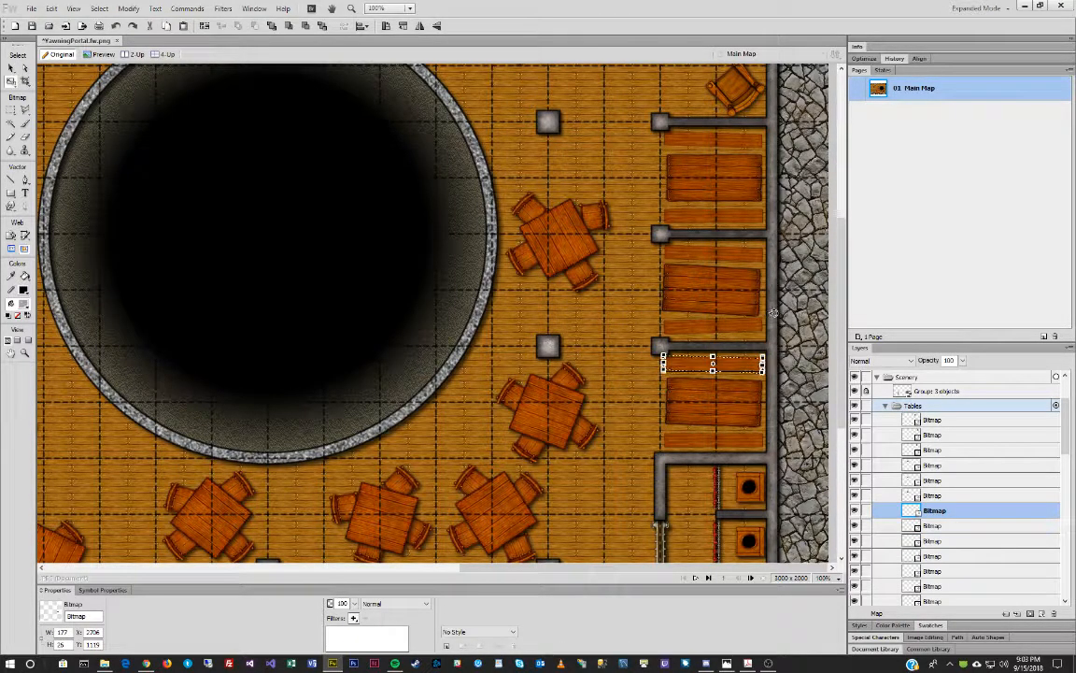
key("v")
left_click(723, 440)
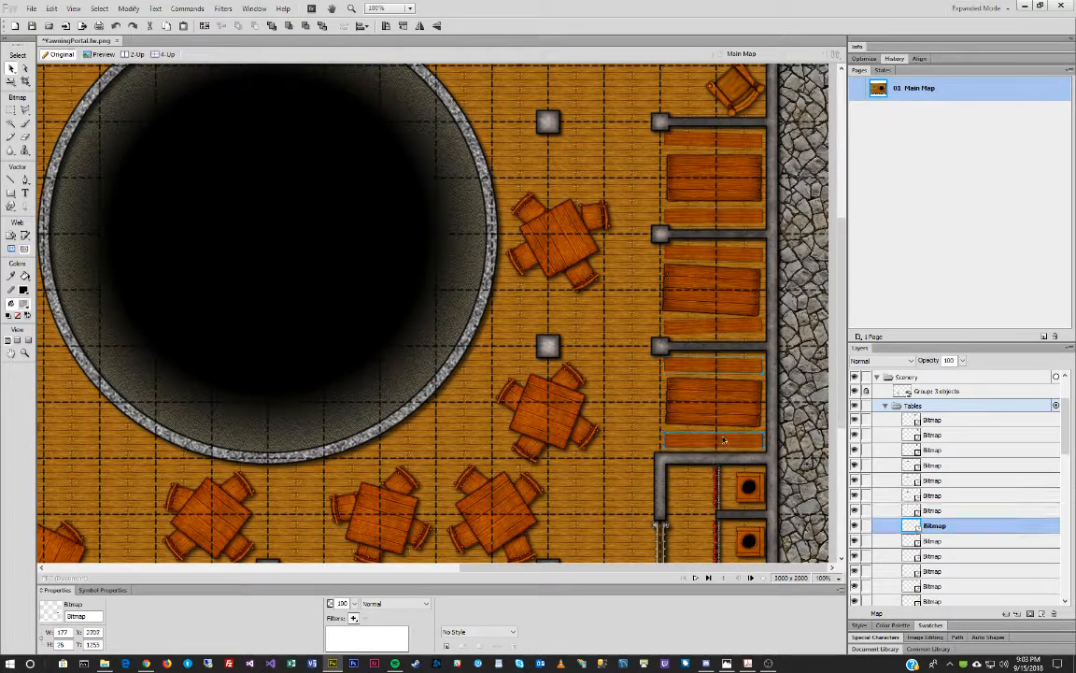
key("q")
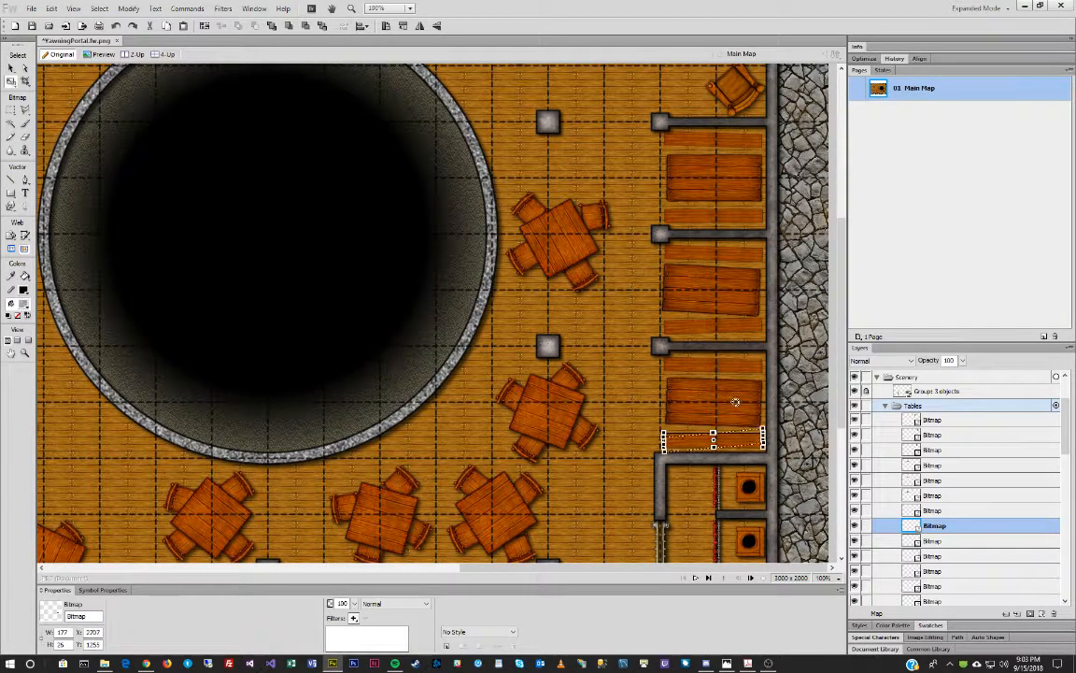
left_click_drag(735, 402, 736, 401)
key("v")
scroll(720, 445, "down", 3)
scroll(722, 443, "up", 4)
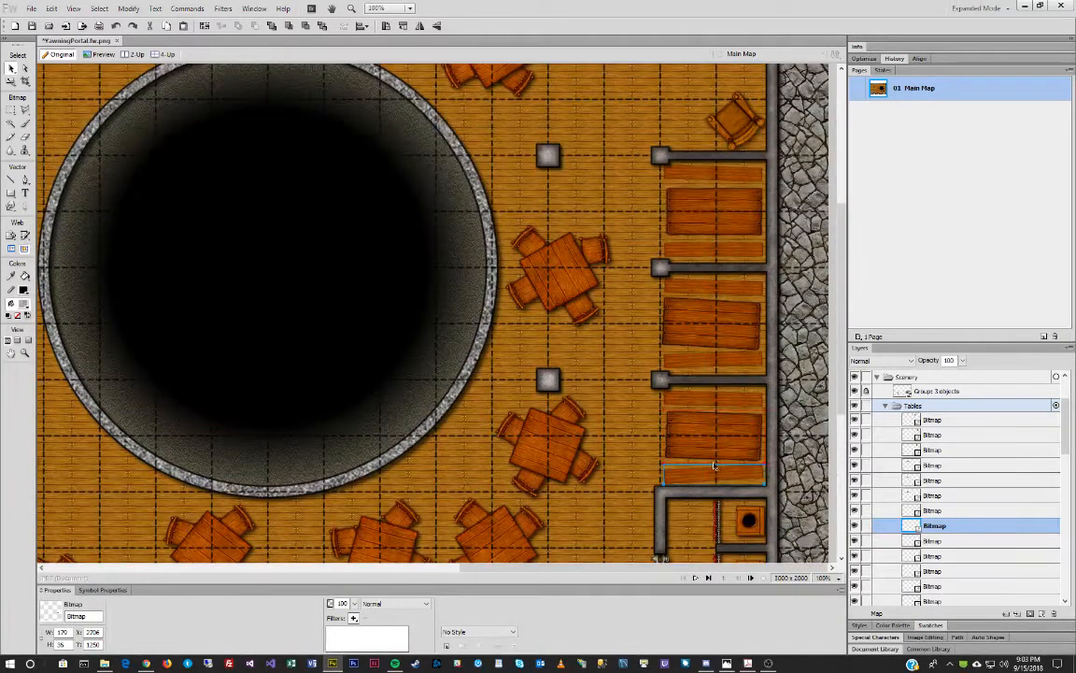
Bring the three right-wall booth tables in front of their benches.
left_click(720, 438)
left_click(723, 324, "shift")
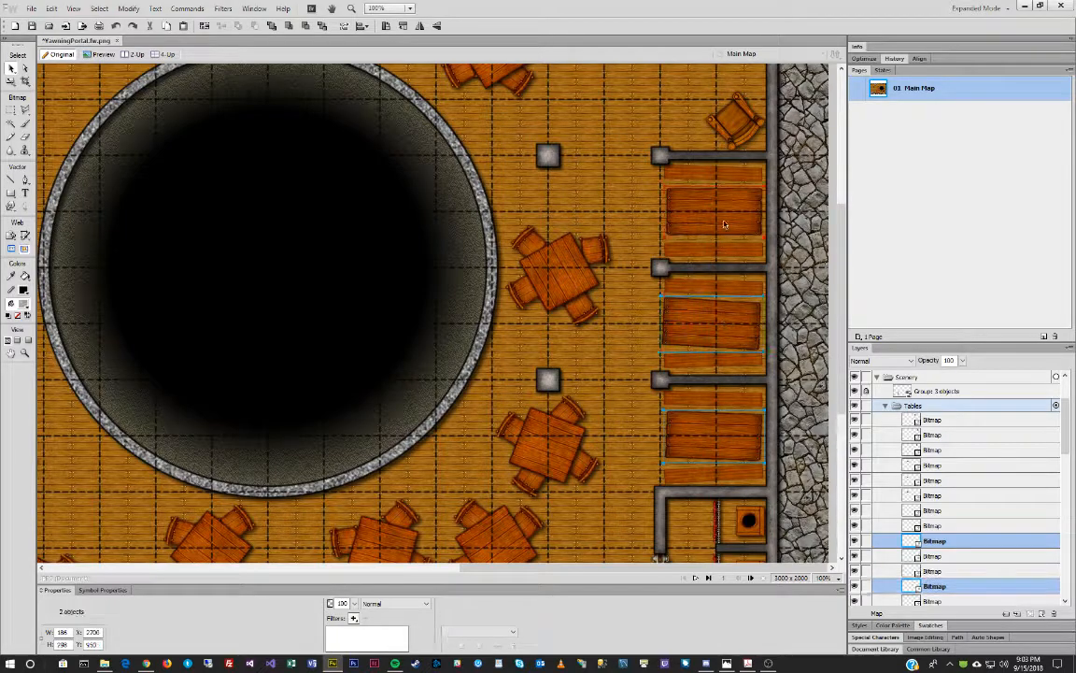
left_click(715, 211, "shift")
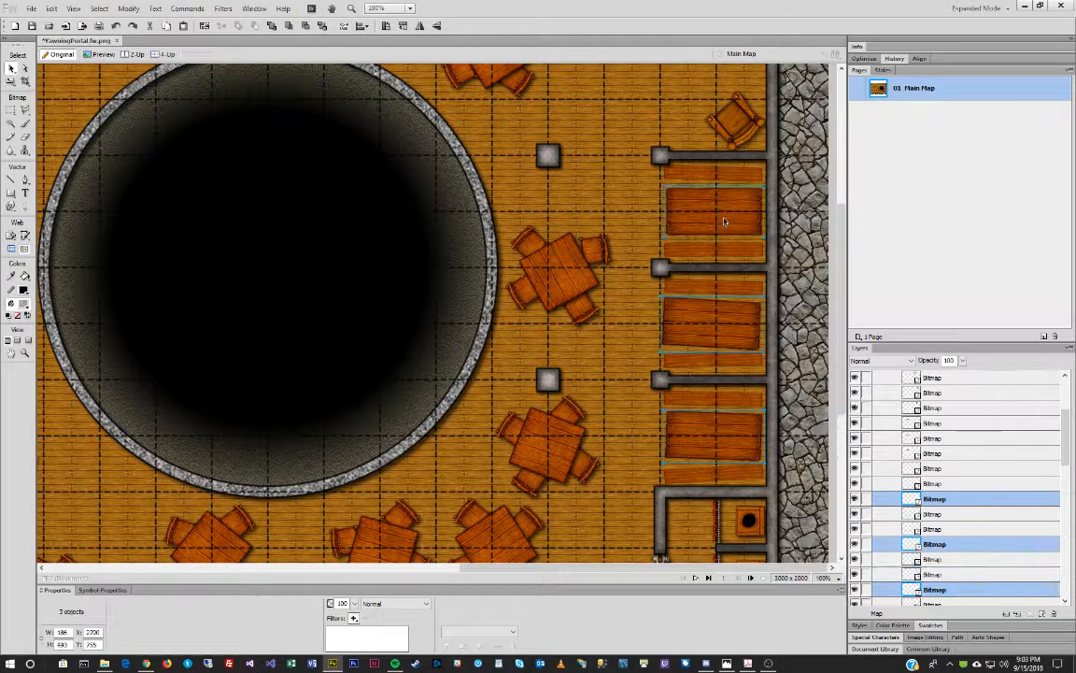
left_click(271, 26)
Bring the three top-wall booth tables in front of their benches.
scroll(408, 264, "up", 5)
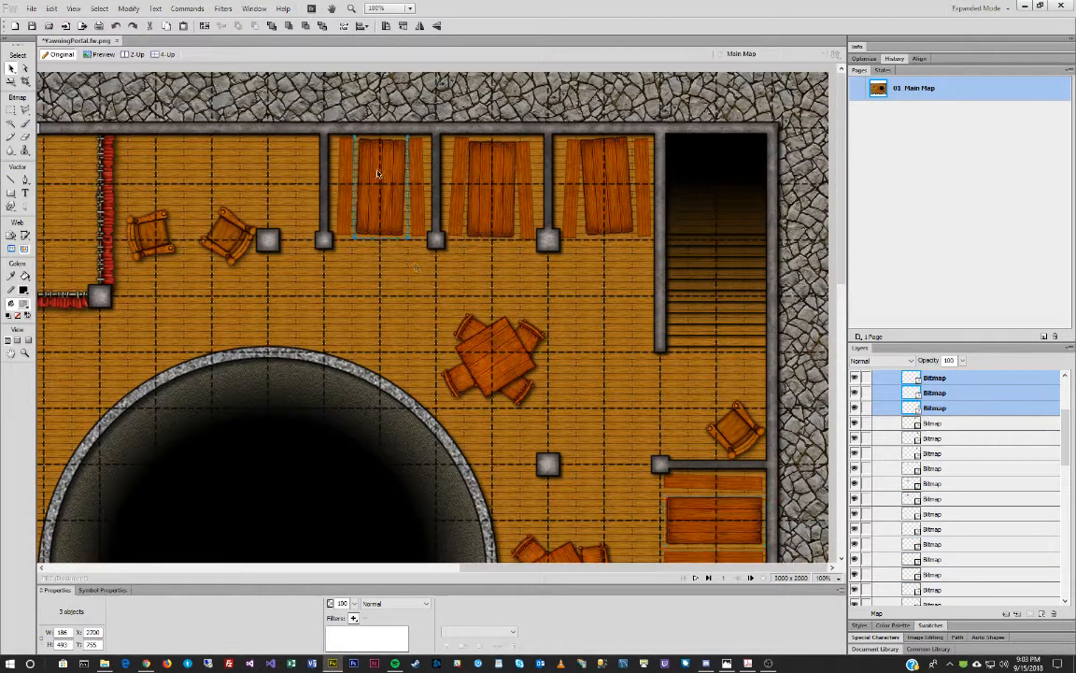
left_click(375, 164)
left_click(509, 182, "shift")
left_click(602, 182, "shift")
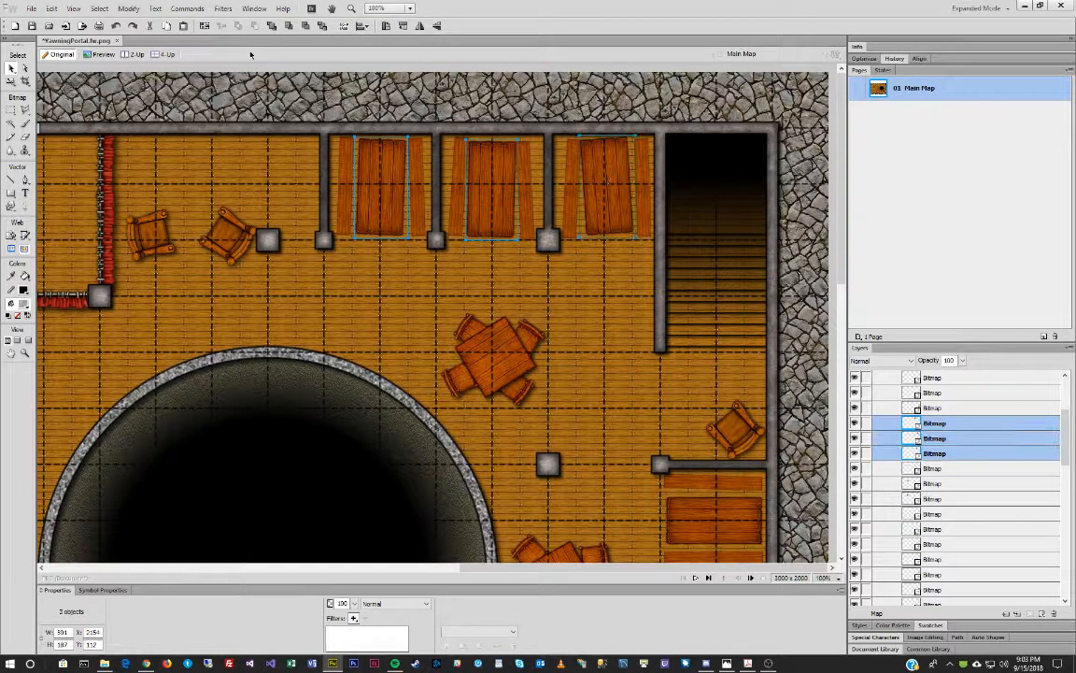
left_click(272, 25)
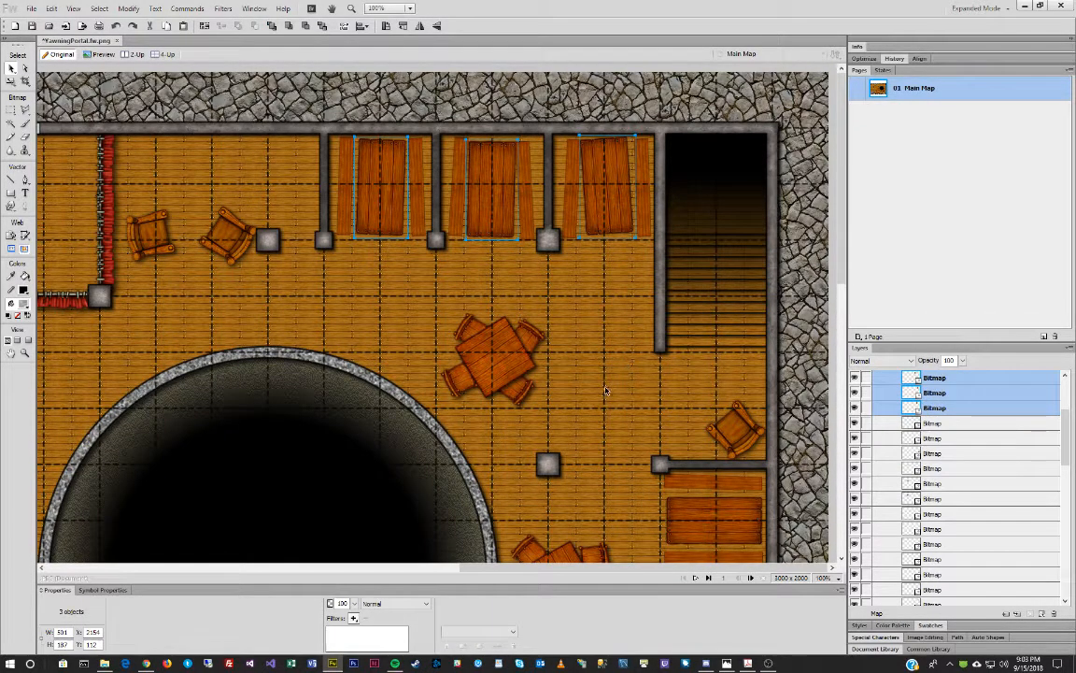
Select all booth benches and tables, including the top booths and the side room's booth.
scroll(606, 390, "down", 5)
left_click_drag(809, 187, 633, 482)
scroll(642, 325, "up", 3)
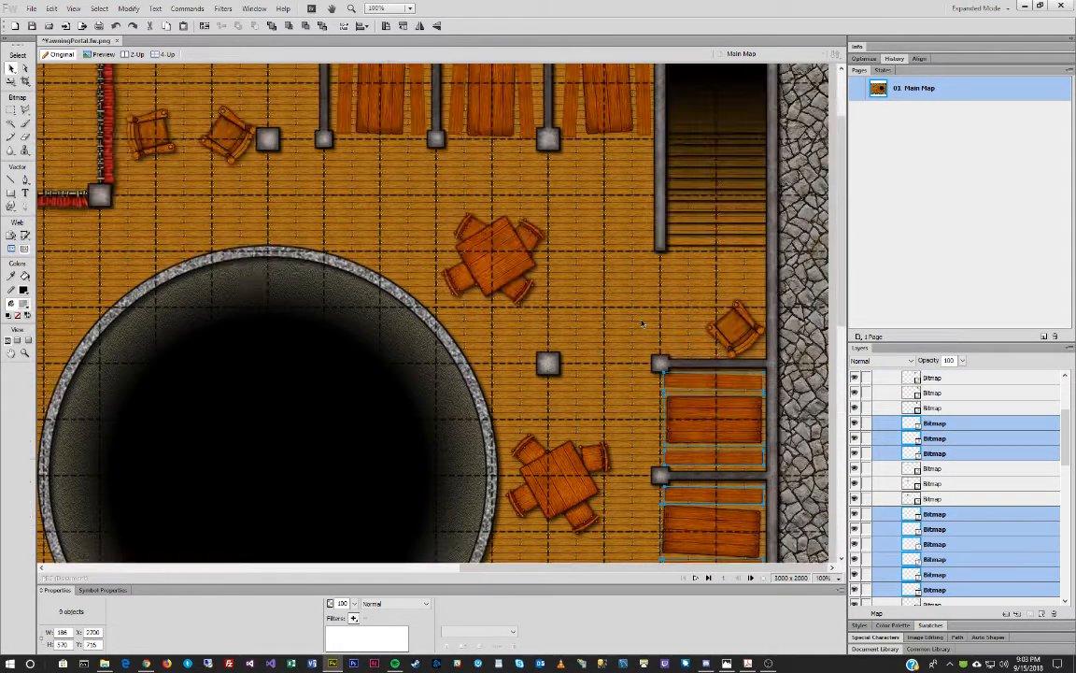
scroll(642, 324, "up", 2)
left_click_drag(291, 79, 585, 162)
left_click_drag(629, 569, 389, 554)
left_click(187, 387, "shift")
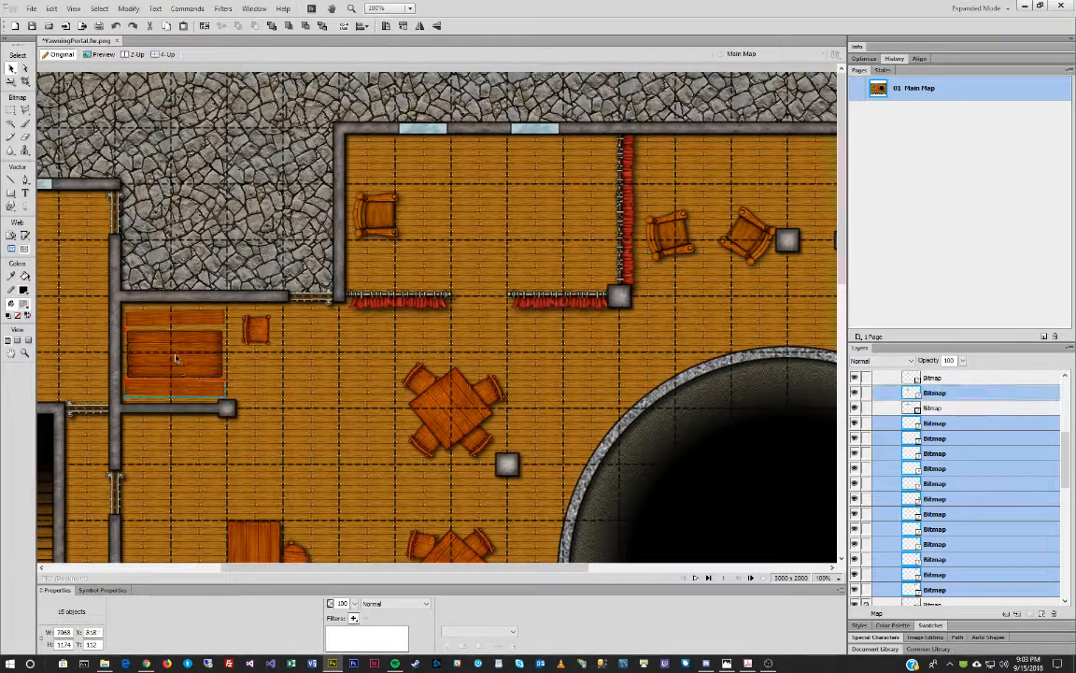
left_click(179, 358, "shift")
left_click(189, 320, "shift")
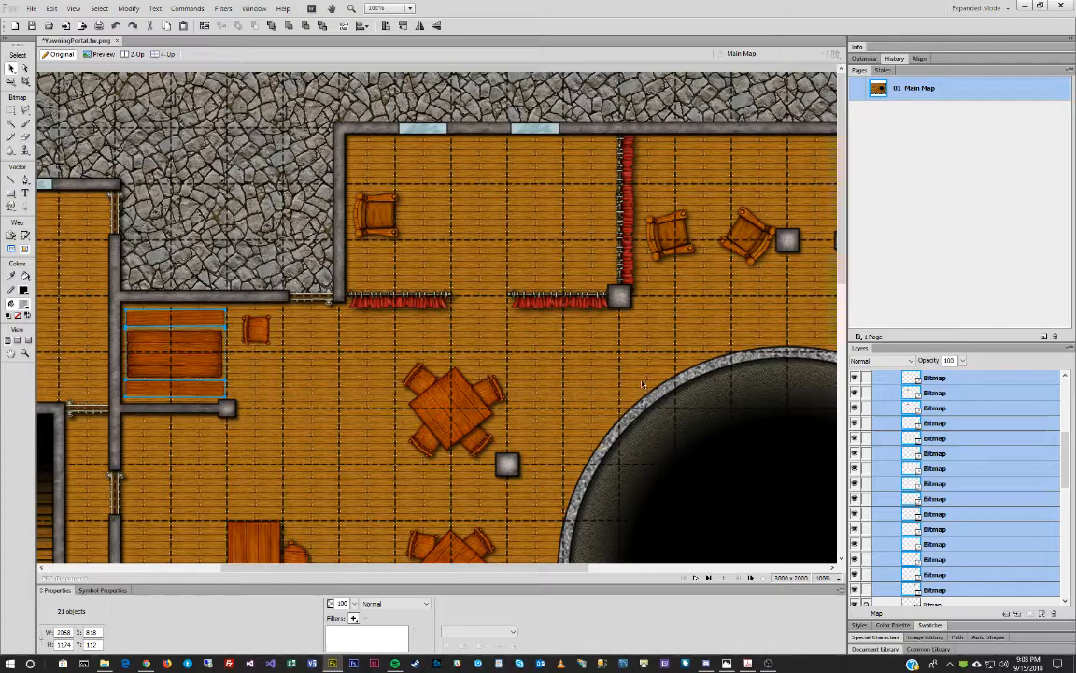
scroll(643, 383, "down", 10)
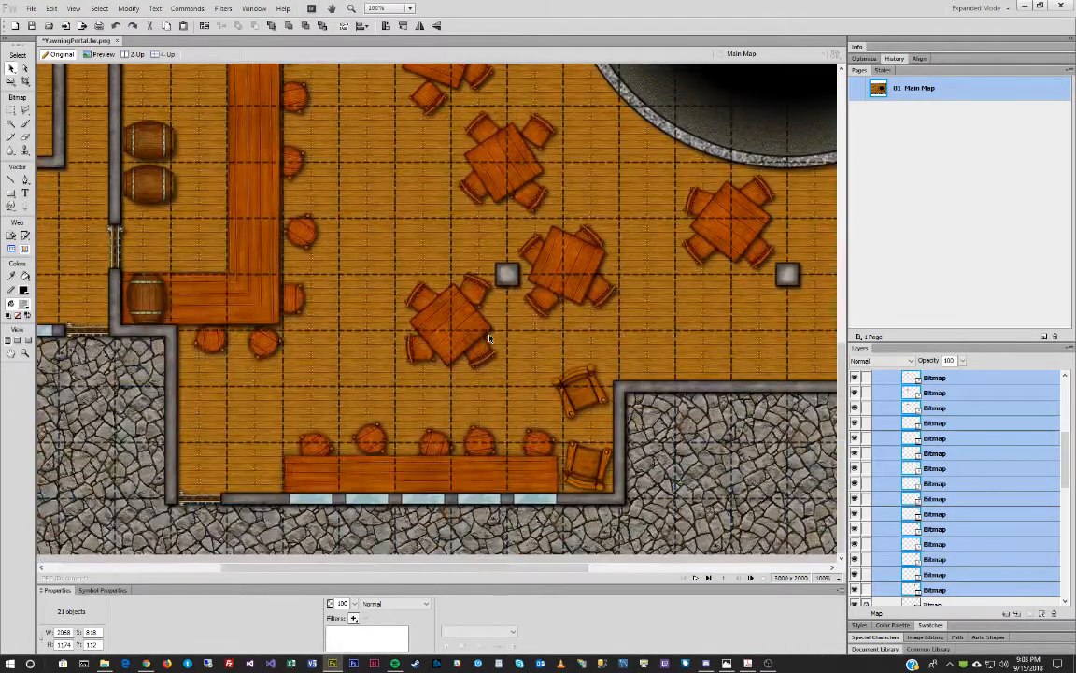
left_click_drag(468, 569, 701, 570)
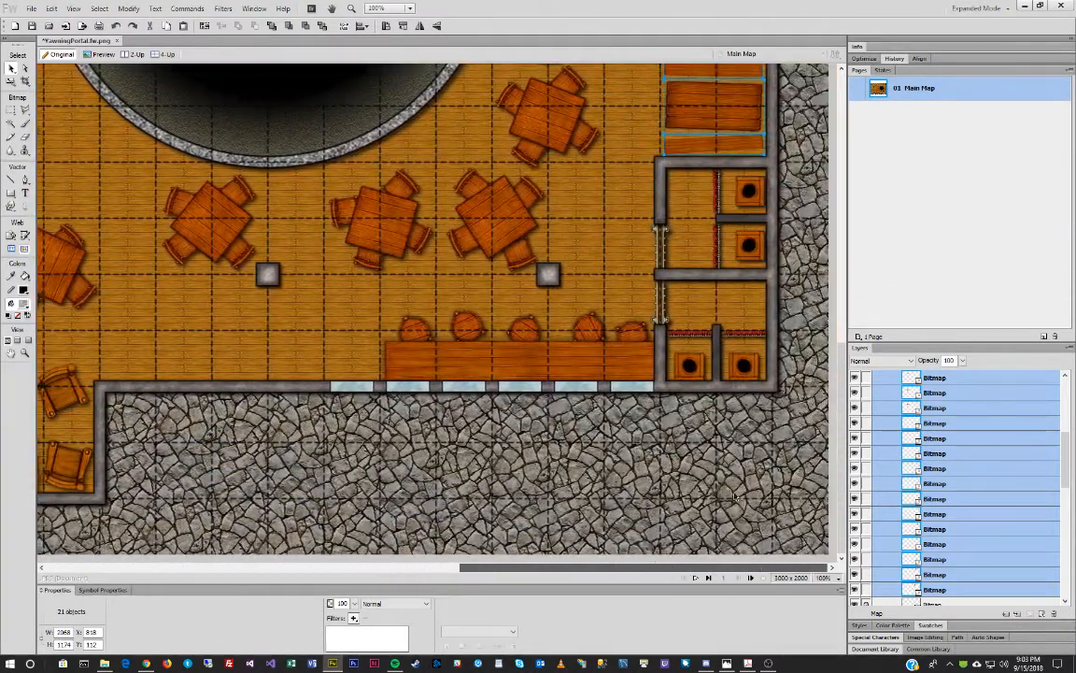
scroll(694, 323, "up", 4)
Add a drop shadow to the selected booth benches and tables.
left_click(353, 617)
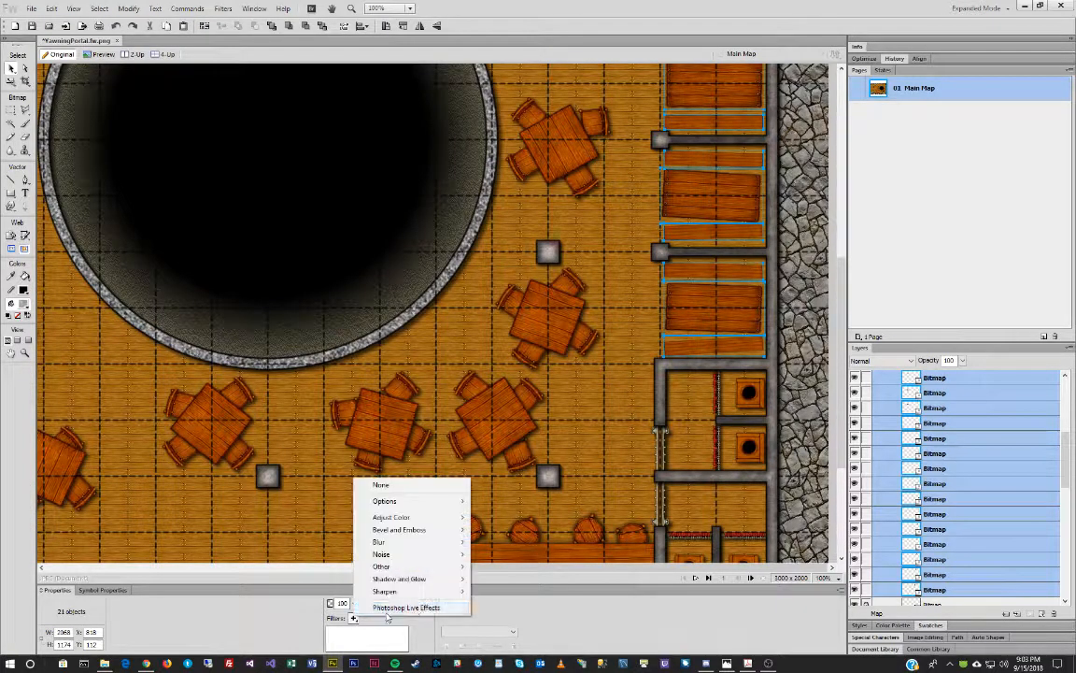
mouse_move(396, 576)
left_click(512, 577)
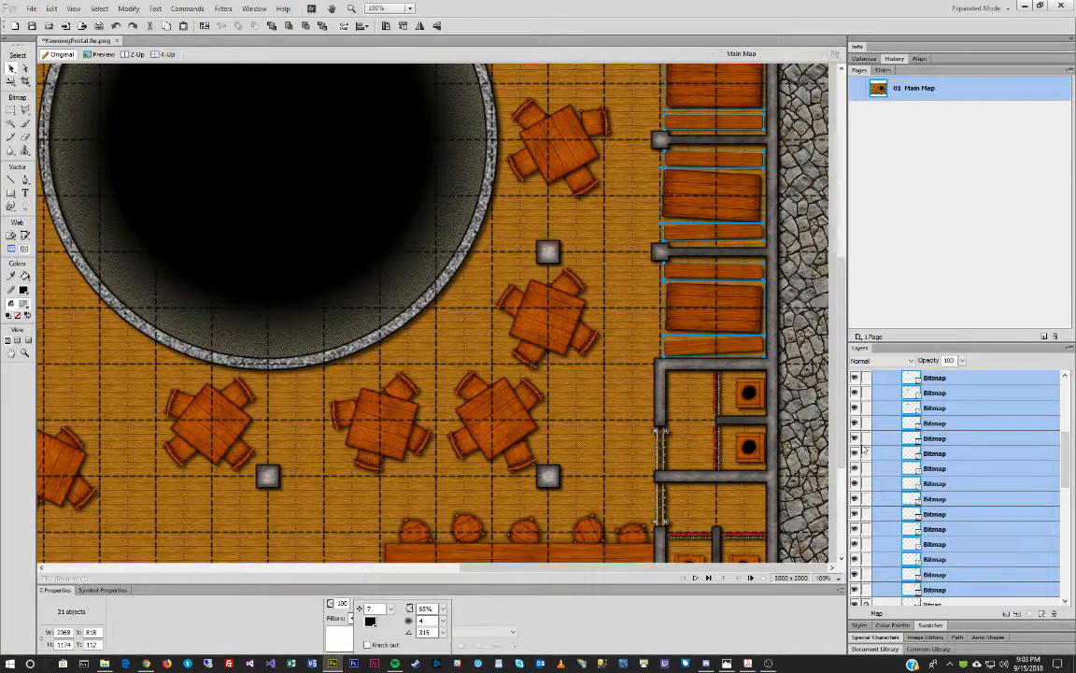
left_click(810, 353)
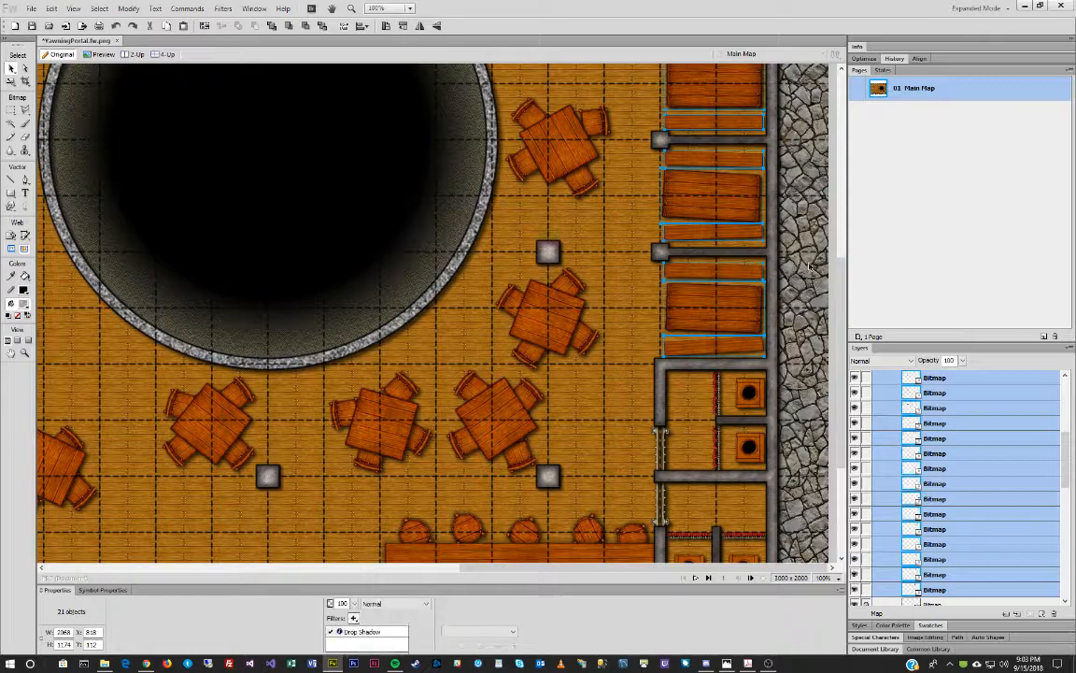
Group each right-wall booth's table and benches together.
left_click(808, 270)
left_click_drag(808, 268, 681, 350)
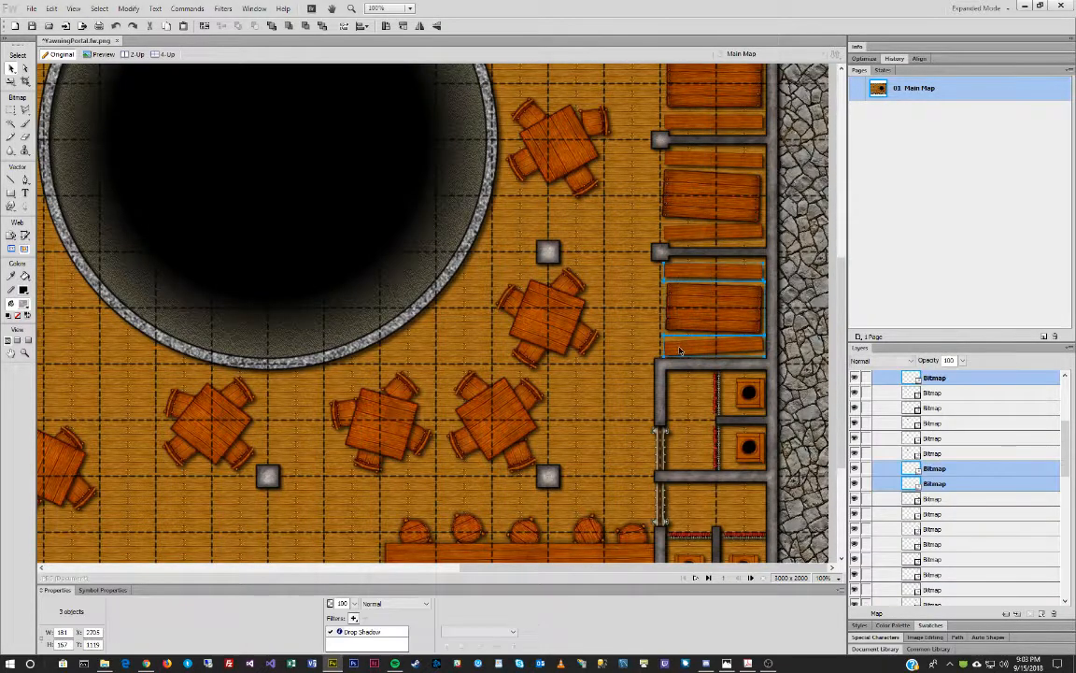
key("ctrl+g")
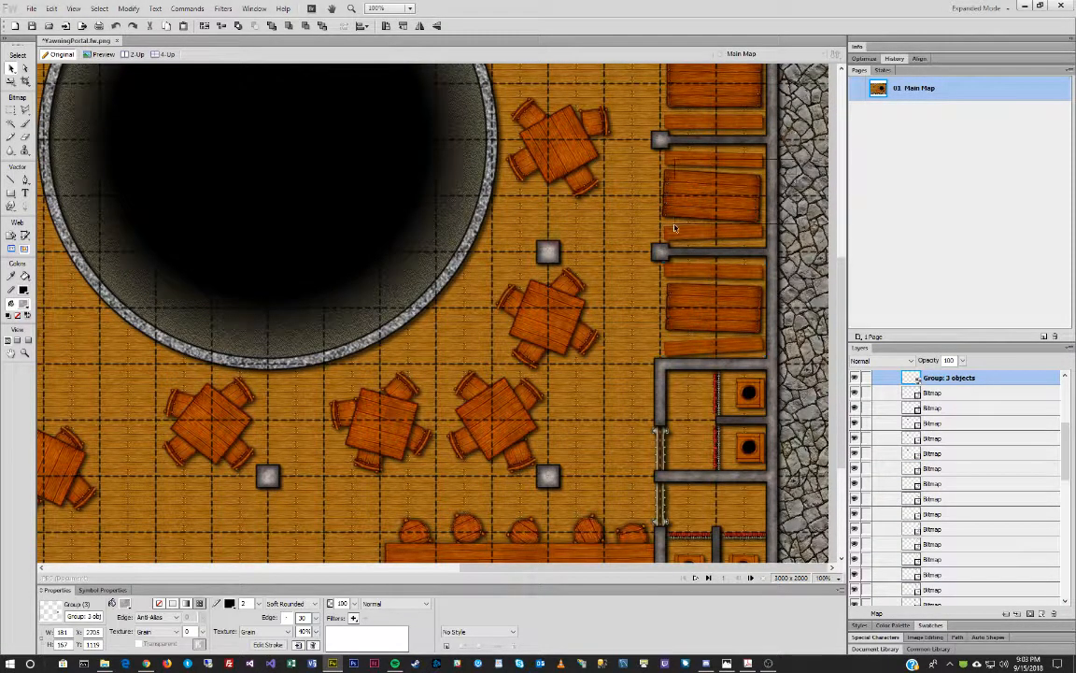
key("ctrl+g")
scroll(781, 160, "up", 4)
left_click_drag(796, 164, 660, 266)
key("ctrl+g")
Group the top-wall booths and the side room's table and benches.
scroll(724, 245, "up", 4)
left_click_drag(550, 90, 486, 177)
key("ctrl+g")
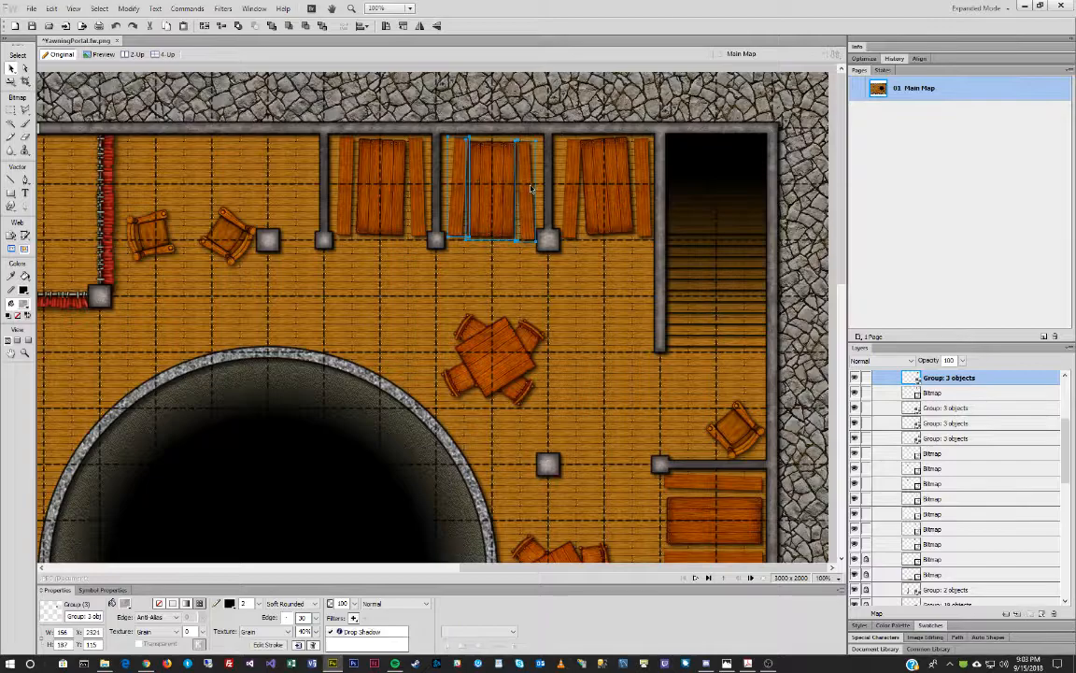
key("ctrl+g")
left_click_drag(428, 101, 333, 177)
key("ctrl+g")
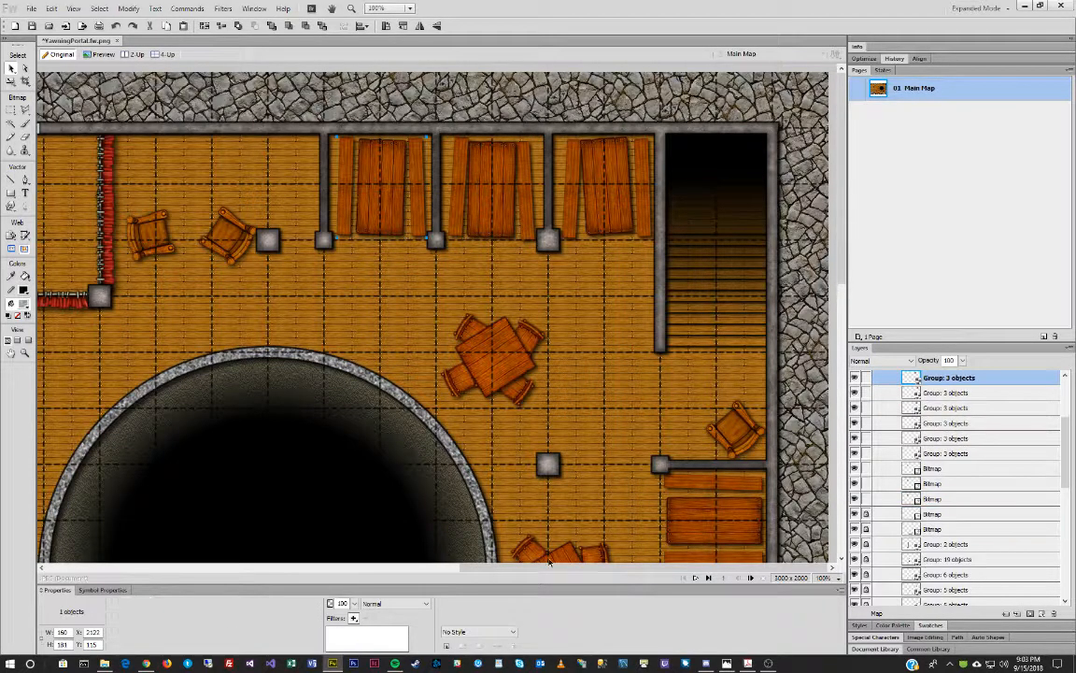
scroll(308, 264, "left", 6)
left_click_drag(308, 264, 234, 366)
key("ctrl+g")
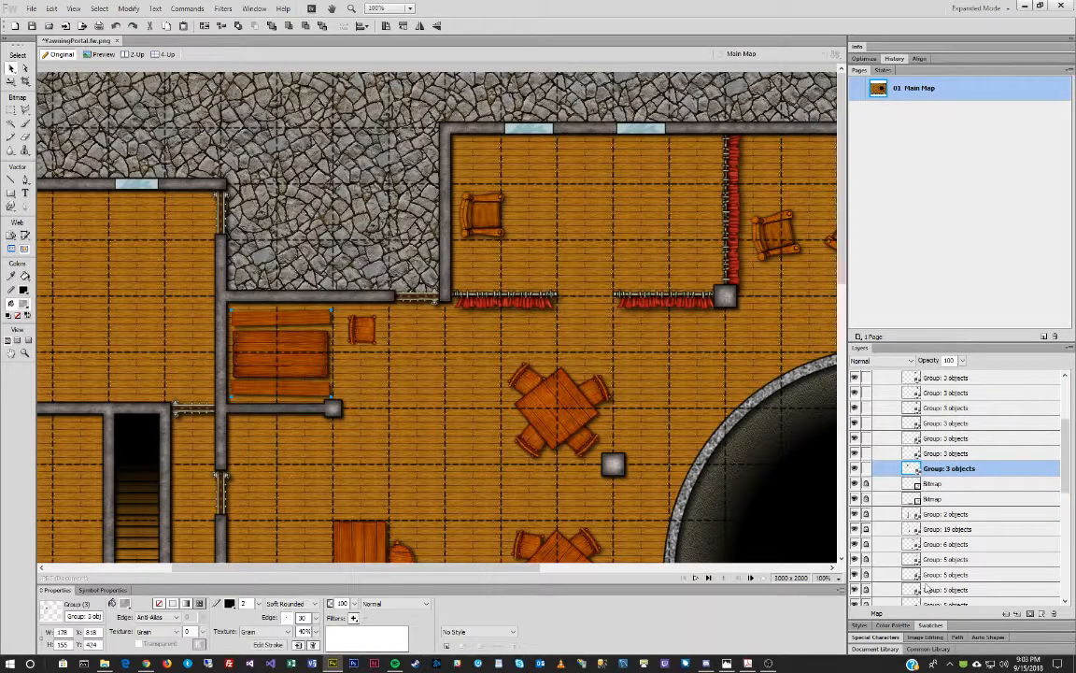
Delete the small stray chair beside the side room's booth table.
scroll(920, 490, "down", 5)
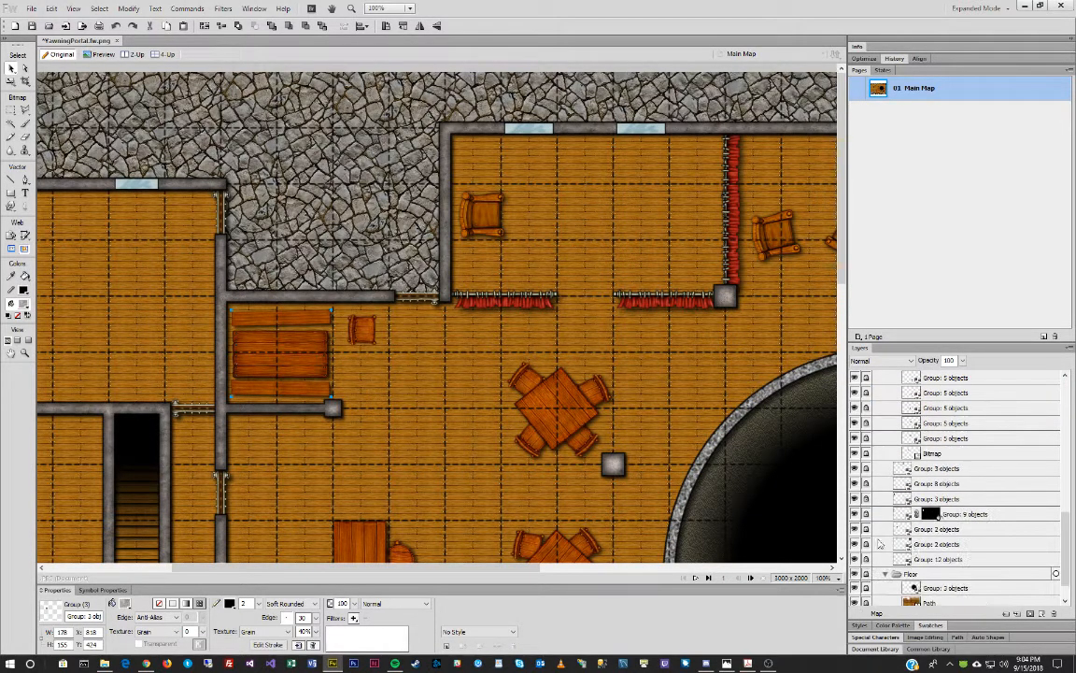
left_click(934, 454)
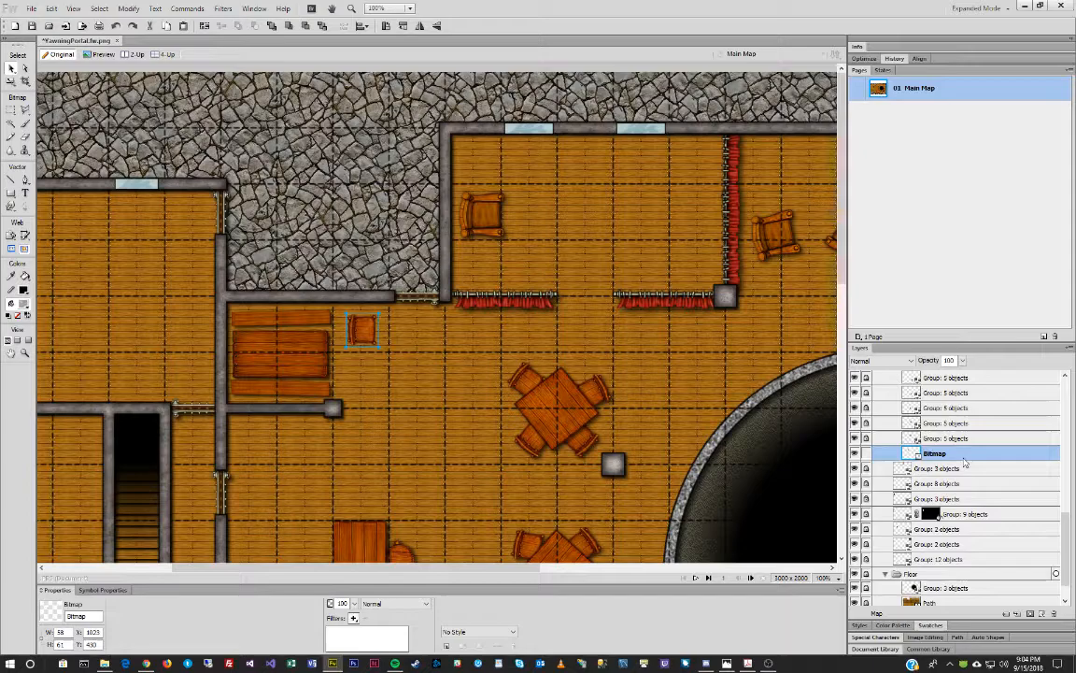
key("Delete")
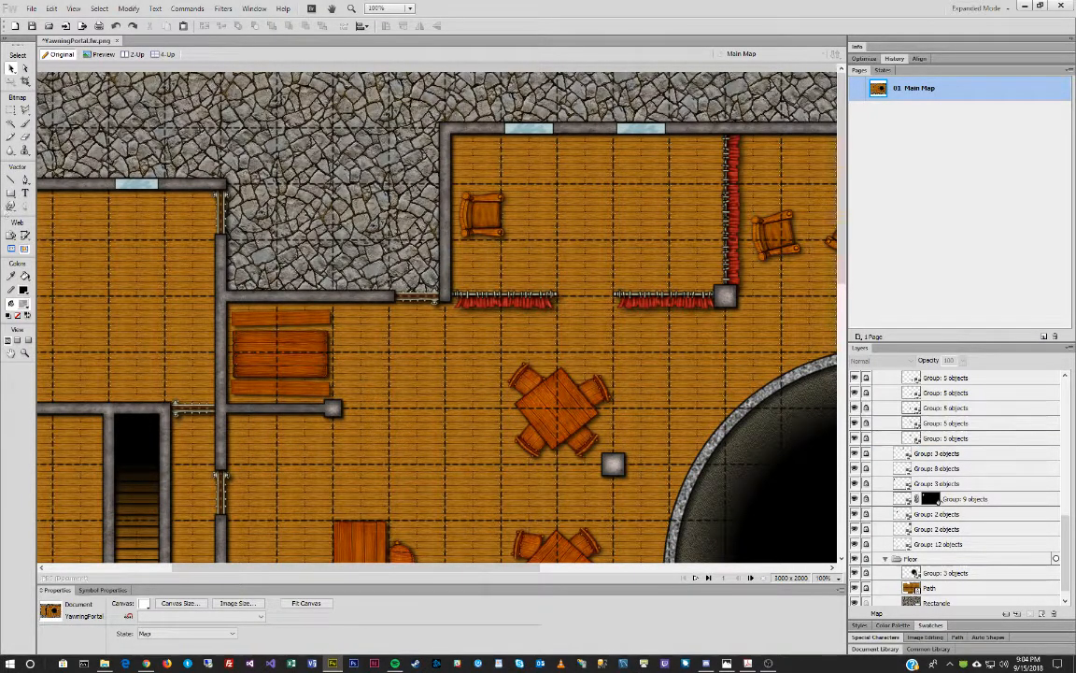
Move the reference map photo window off the screen.
left_click_drag(0, 148, 156, 167)
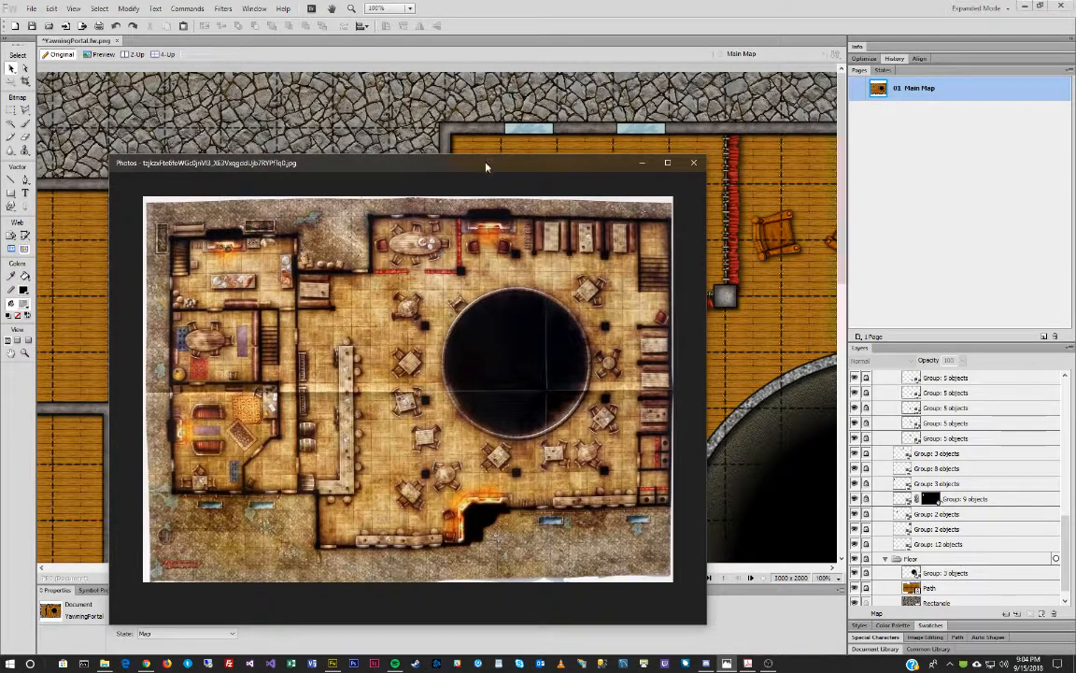
left_click_drag(486, 166, 0, 161)
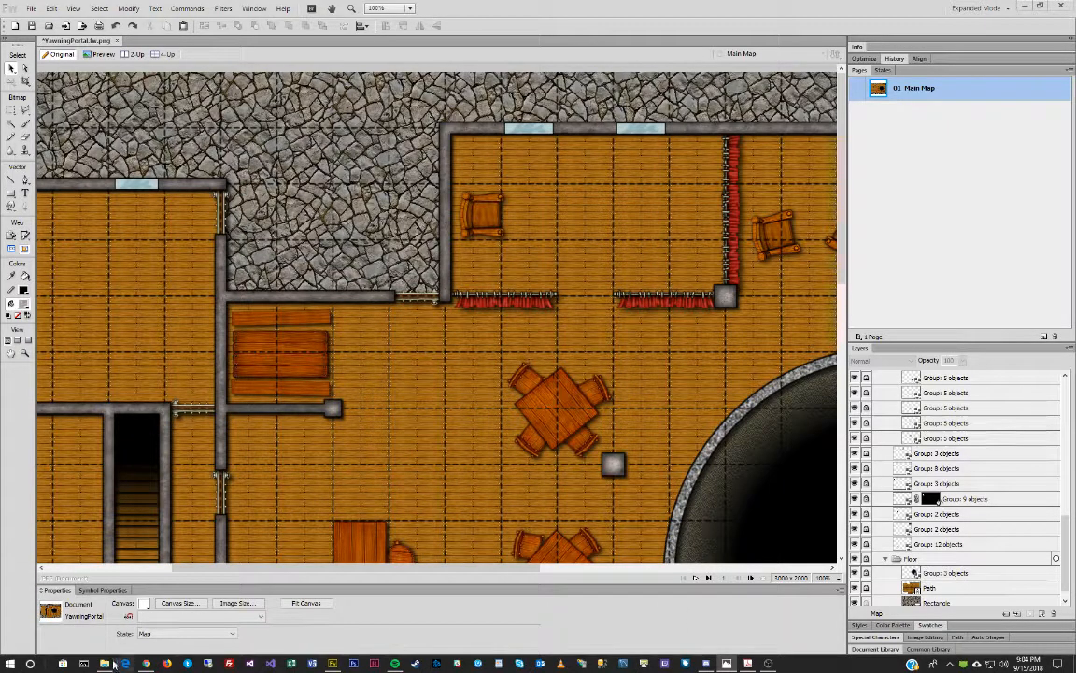
left_click(105, 664)
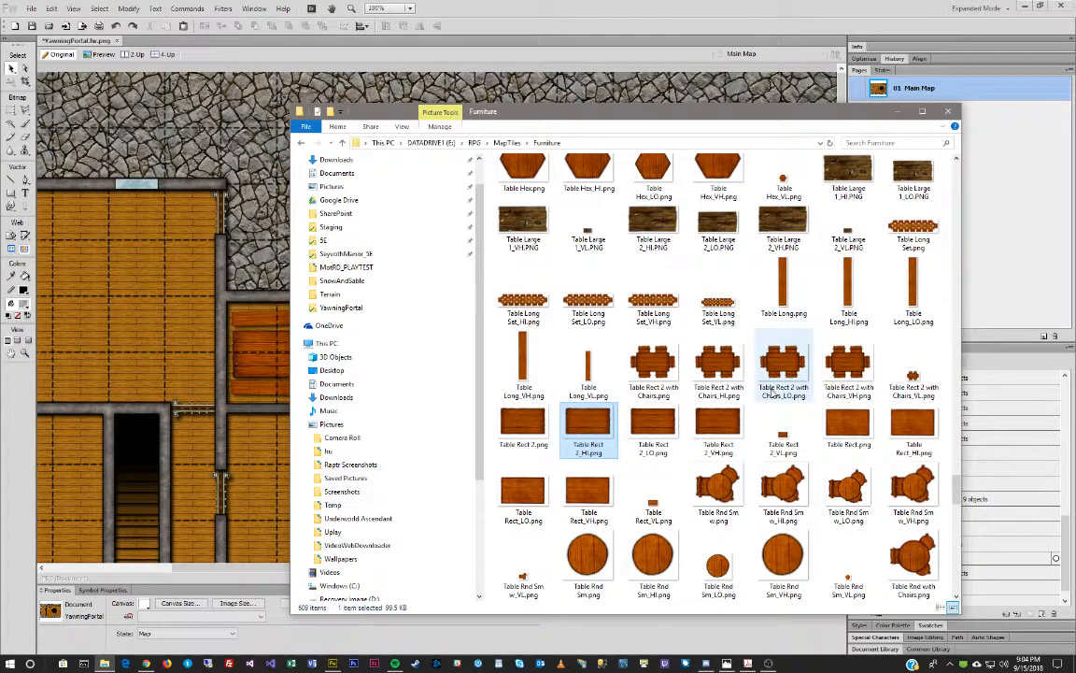
Drag the Table Rnd Sm_HI.png tile from the Furniture folder into the map's top room.
scroll(738, 453, "up", 2)
scroll(739, 452, "up", 3)
scroll(738, 452, "down", 9)
scroll(735, 452, "up", 3)
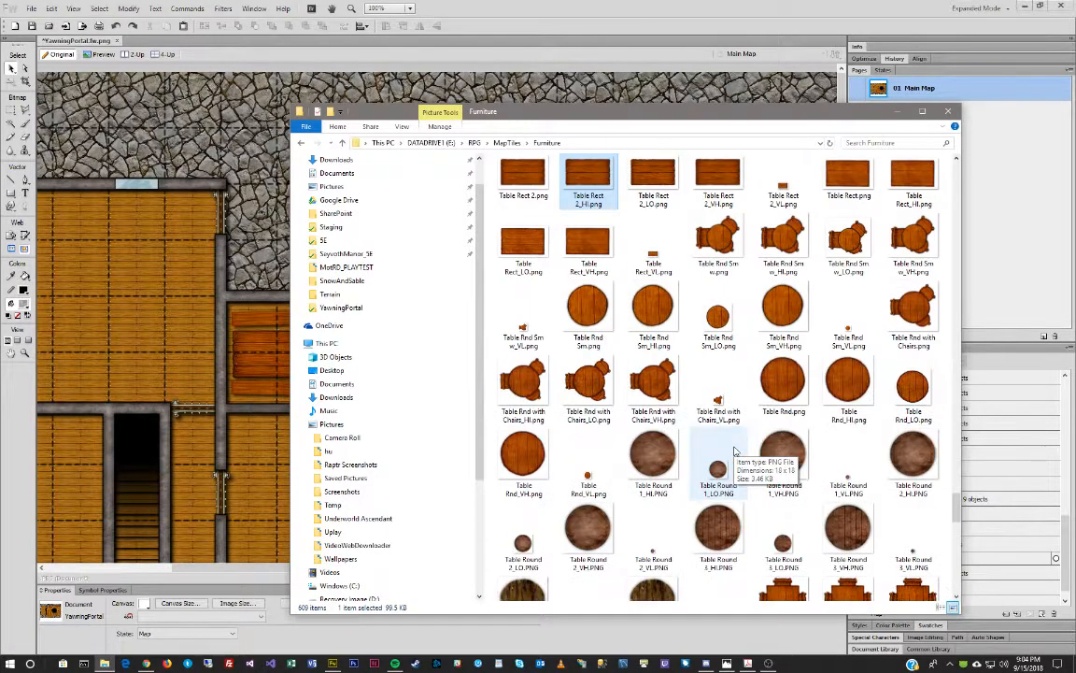
scroll(736, 452, "up", 3)
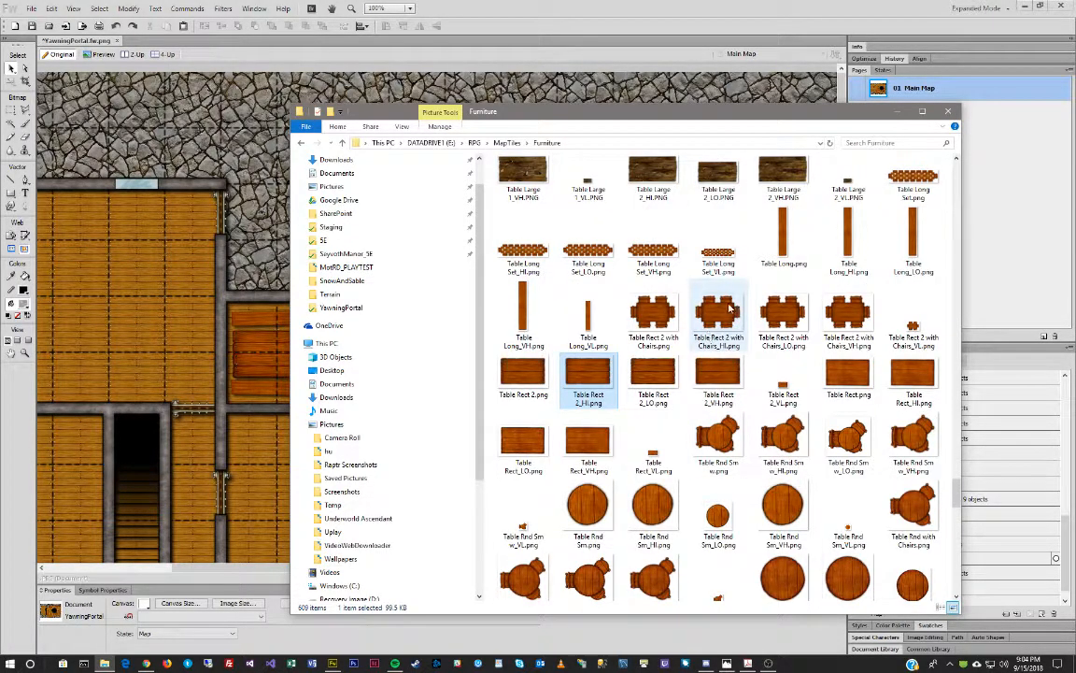
scroll(715, 458, "down", 6)
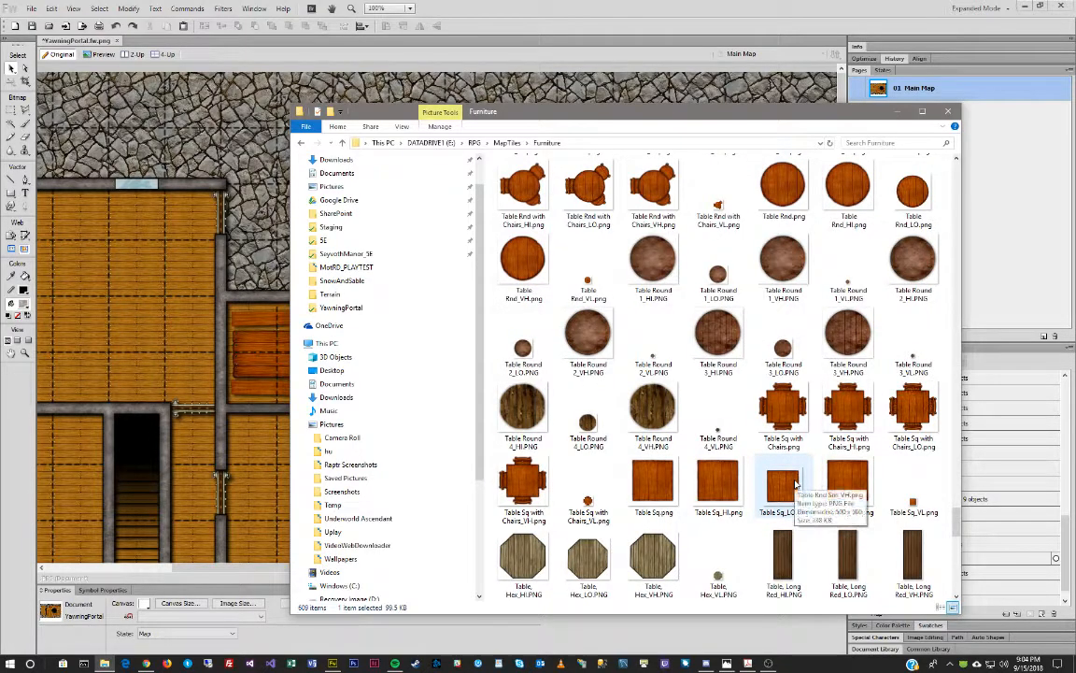
scroll(793, 484, "down", 10)
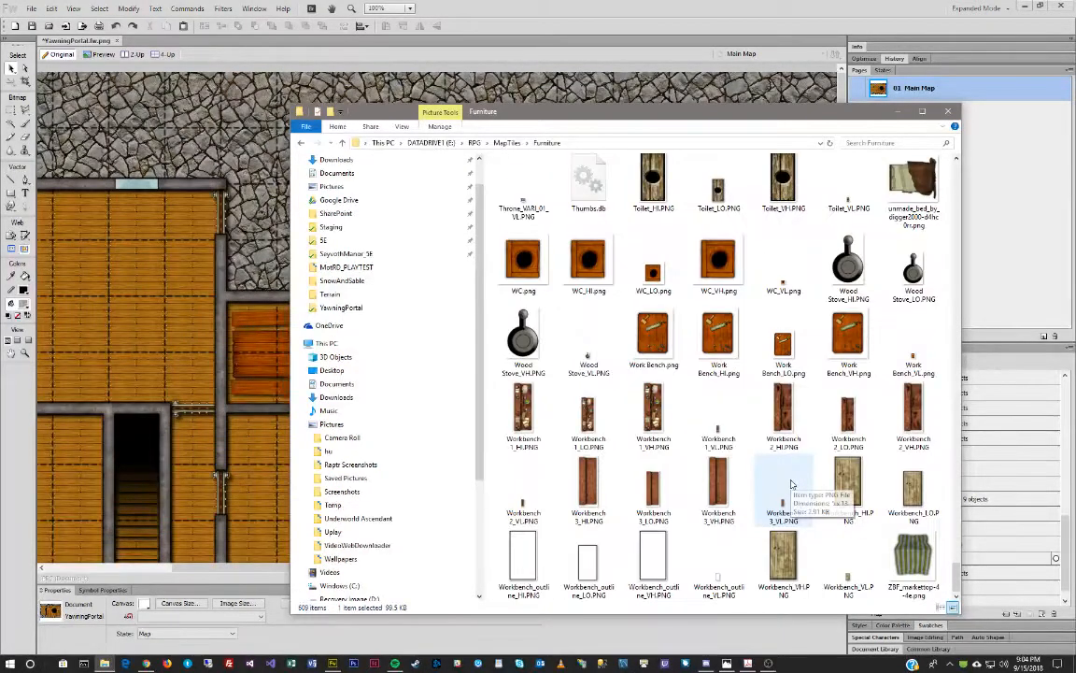
scroll(779, 483, "up", 5)
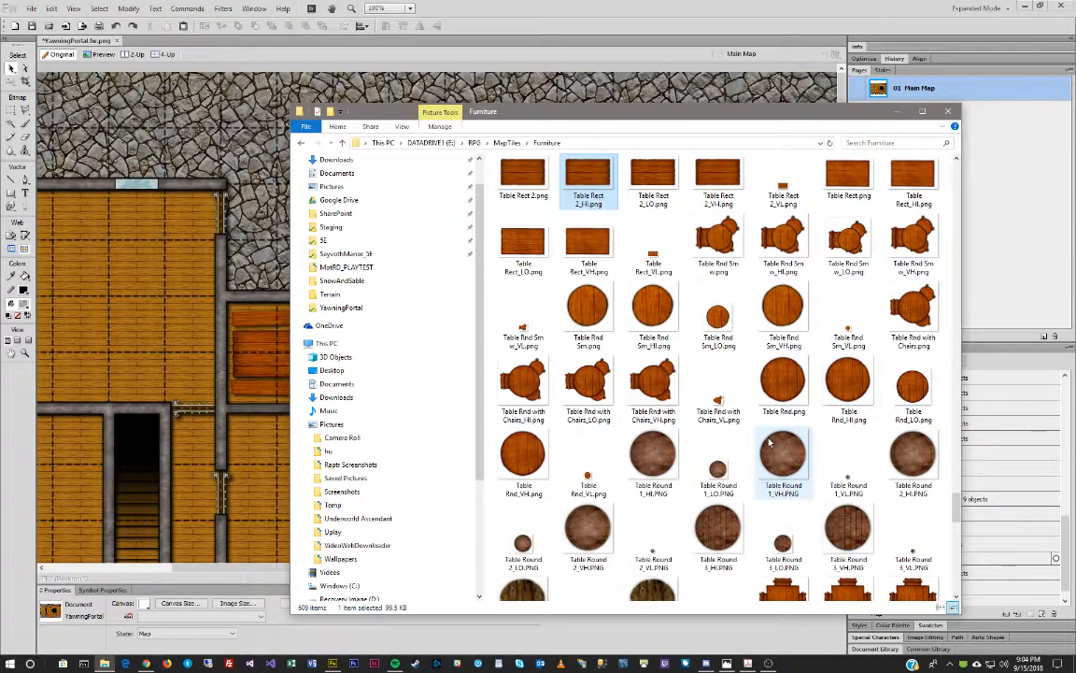
left_click(652, 309)
left_click_drag(652, 308, 679, 216)
Stretch the round table into a wider oval and nudge it up beside the chair.
key("q")
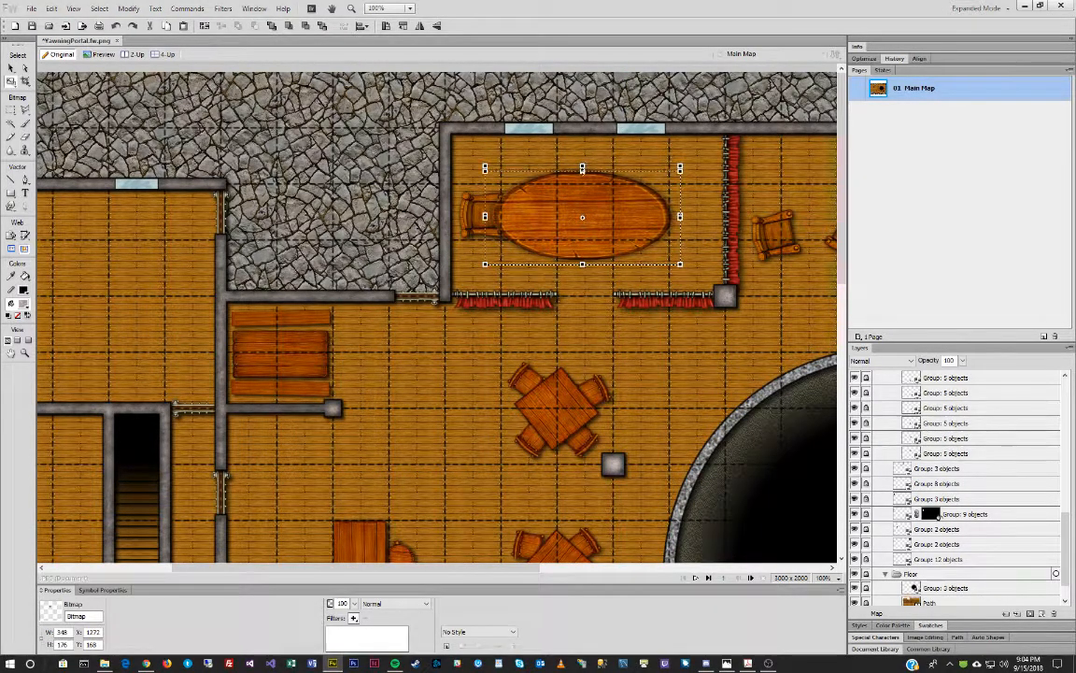
left_click_drag(582, 168, 582, 172)
key("Return")
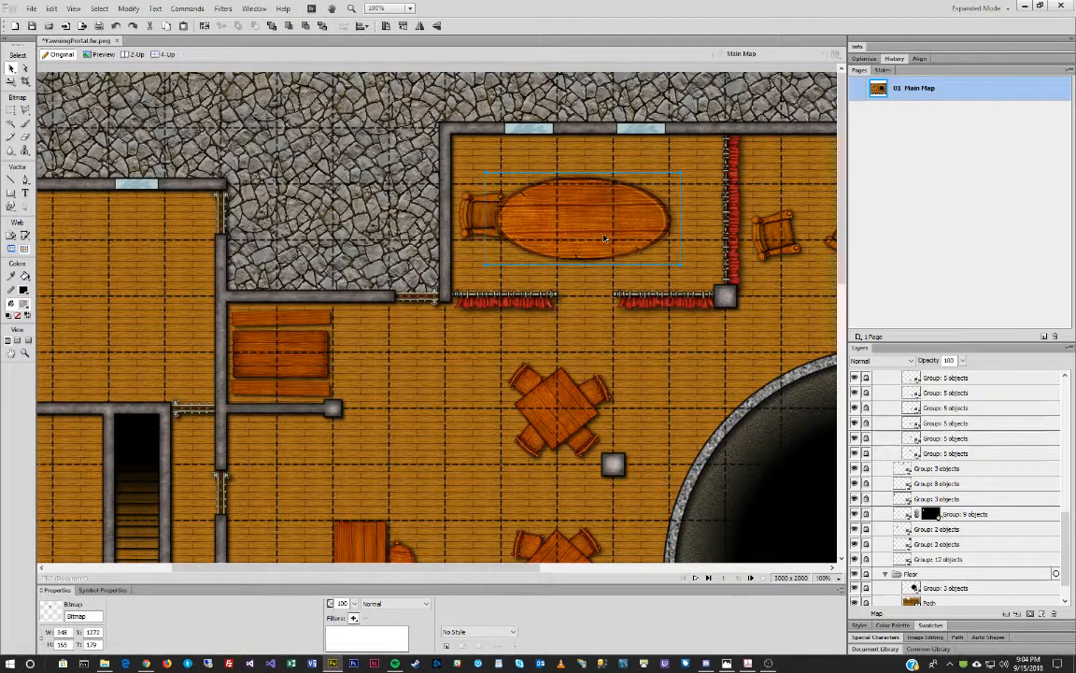
left_click_drag(580, 228, 581, 223)
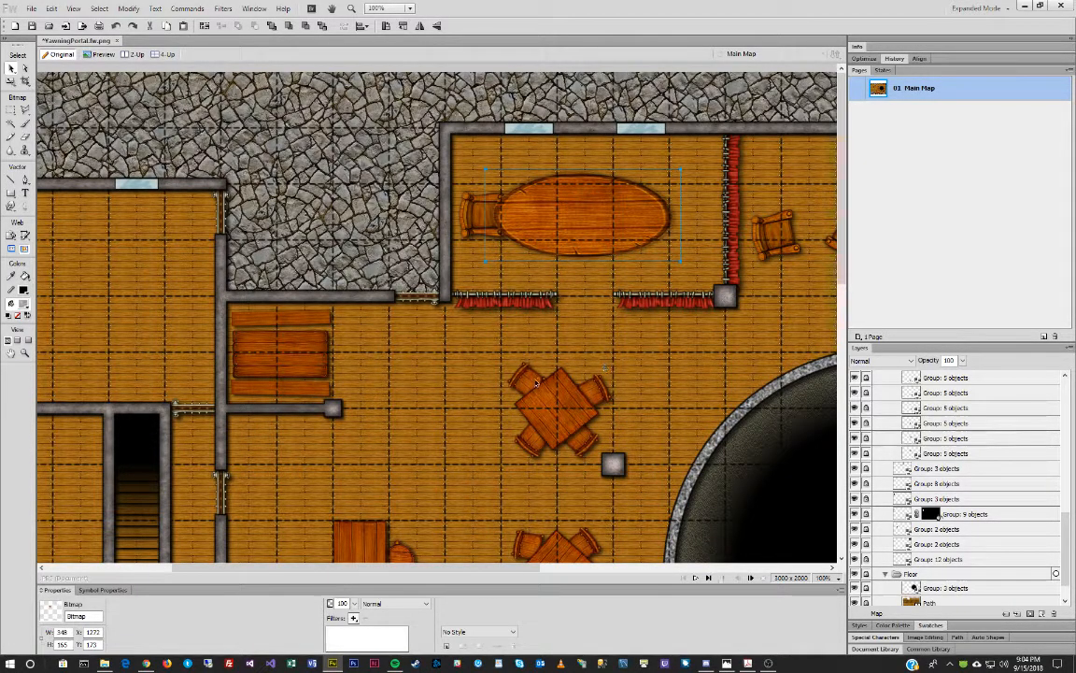
scroll(958, 484, "up", 5)
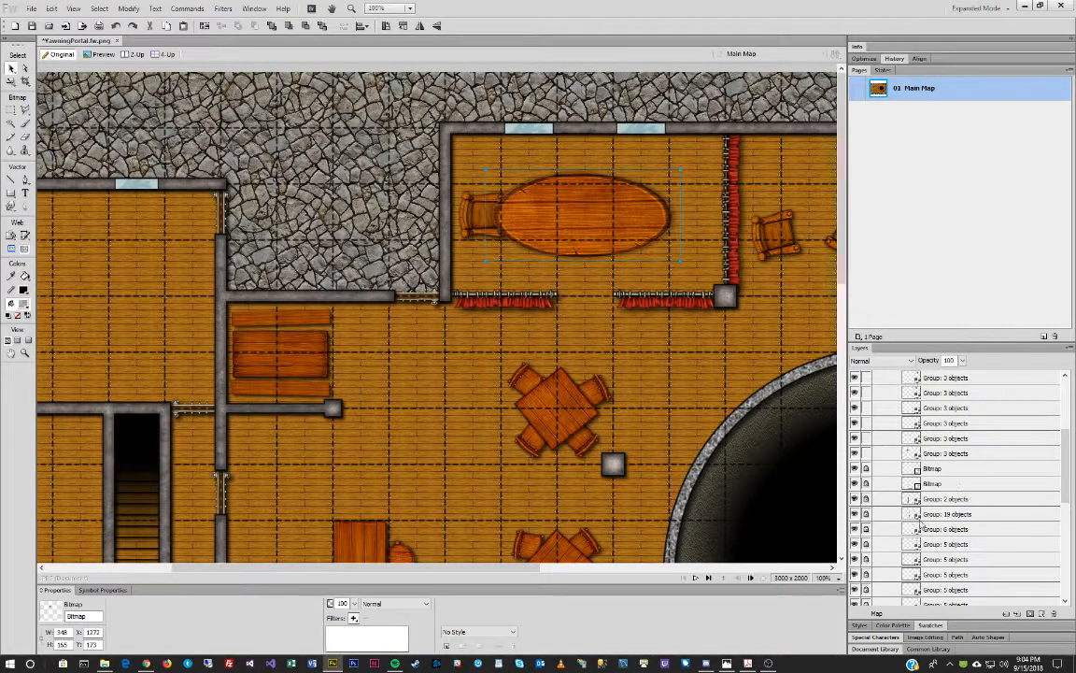
scroll(879, 528, "down", 2)
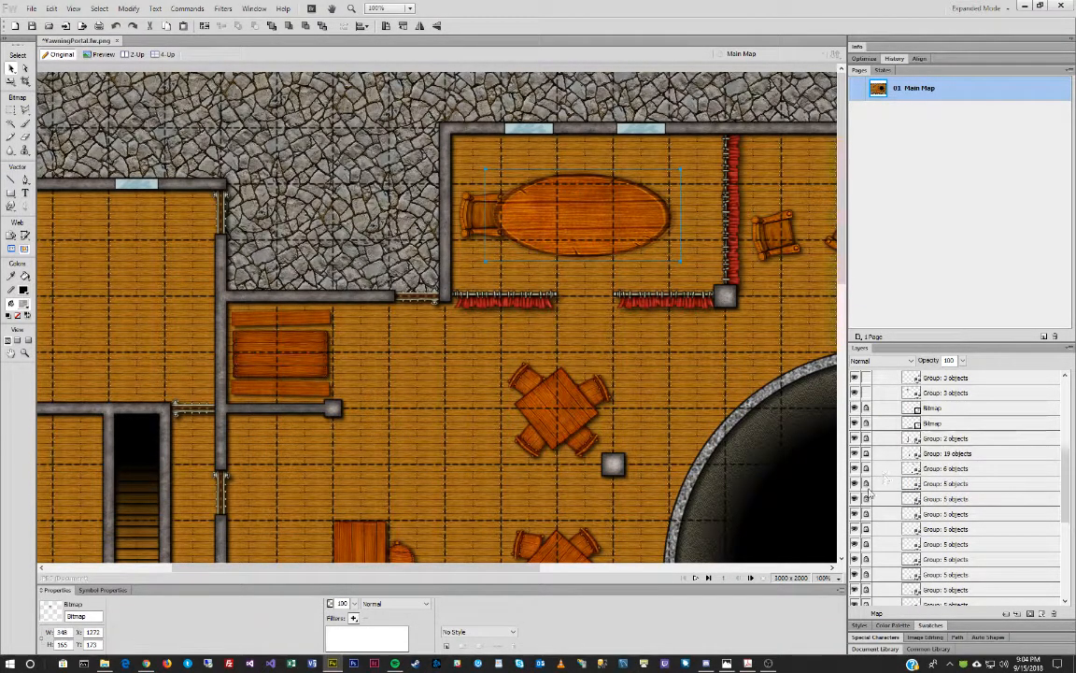
left_click(951, 484)
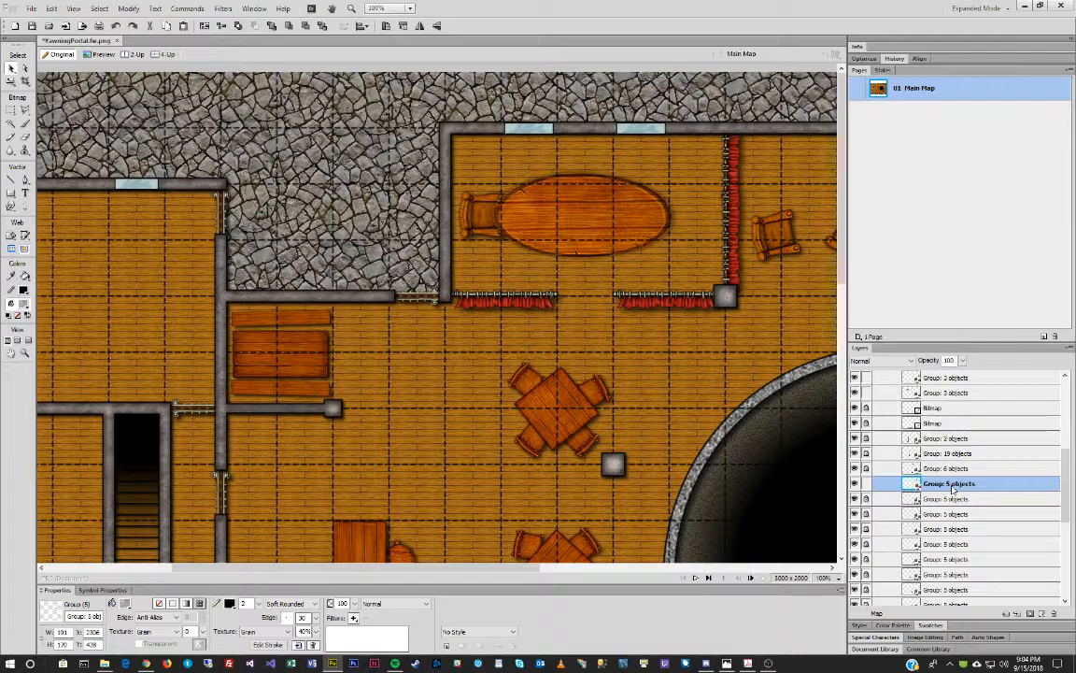
Clear the selection and zoom out to view the whole tavern map.
scroll(667, 385, "down", 8)
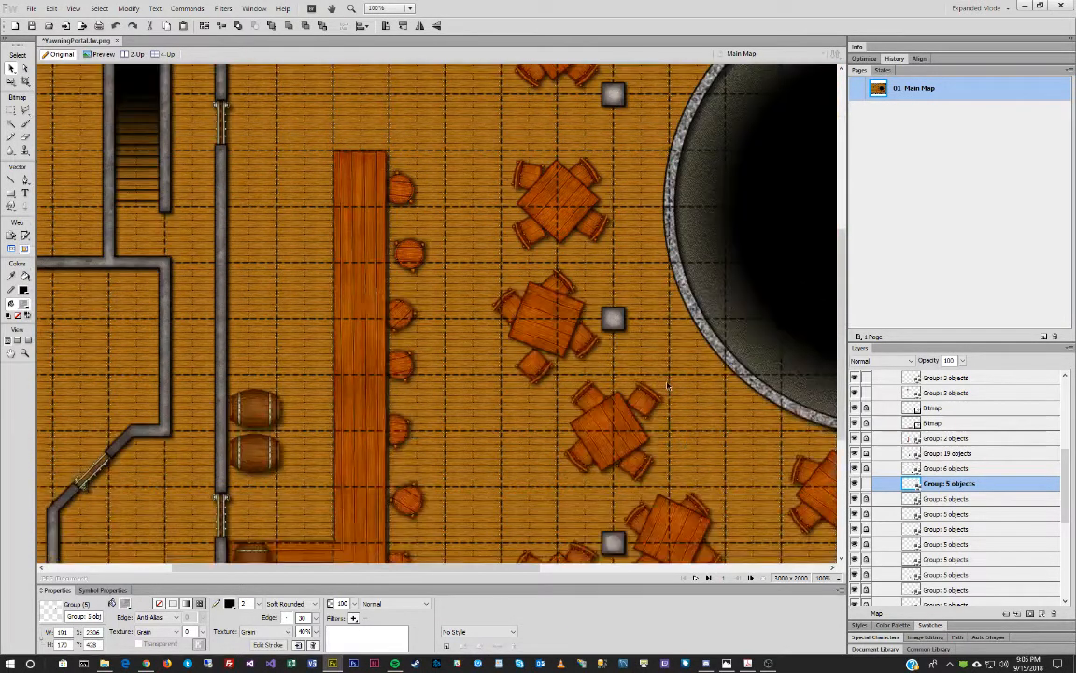
scroll(667, 385, "down", 4)
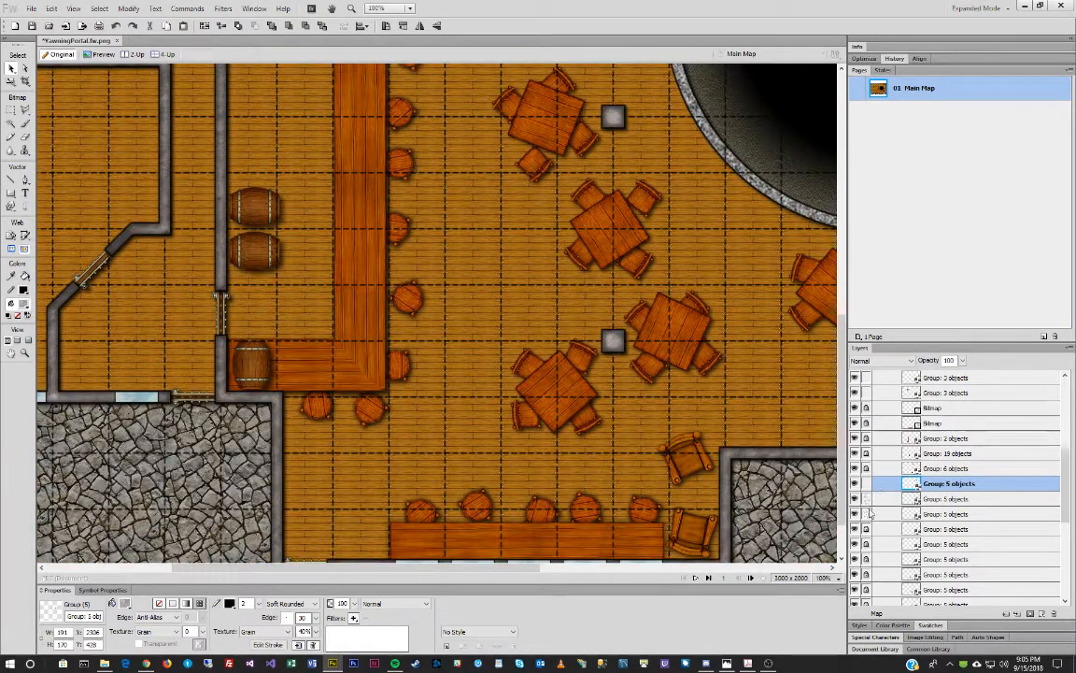
left_click(948, 498)
scroll(515, 279, "up", 8)
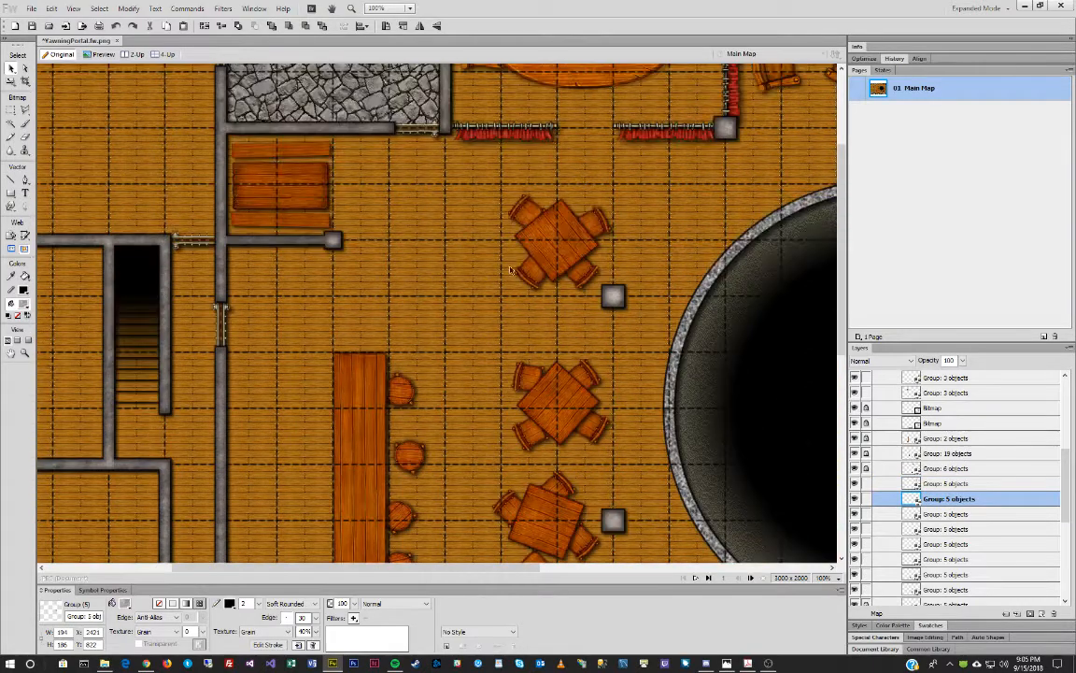
scroll(517, 278, "up", 1)
left_click(562, 243)
left_click(25, 352)
left_click(529, 367, "alt")
left_click(530, 367, "alt")
left_click(531, 367, "alt")
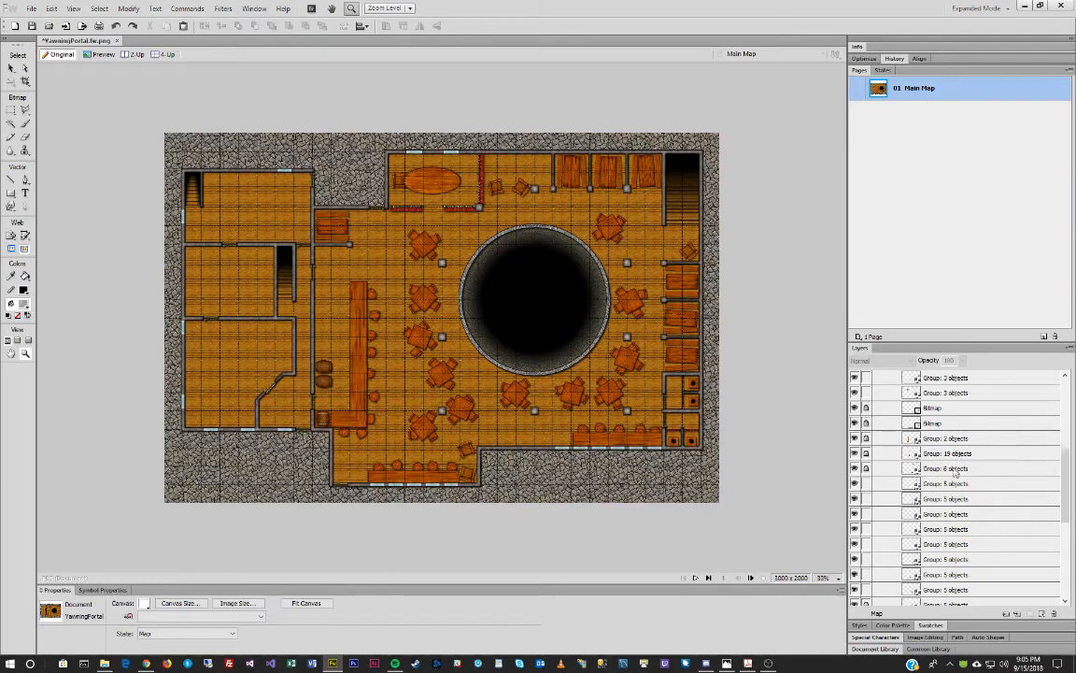
Move a single chair beside the oval table's left end and lock the seven 'Group: 5 objects' layers.
left_click(946, 483)
left_click(26, 68)
left_click(621, 224)
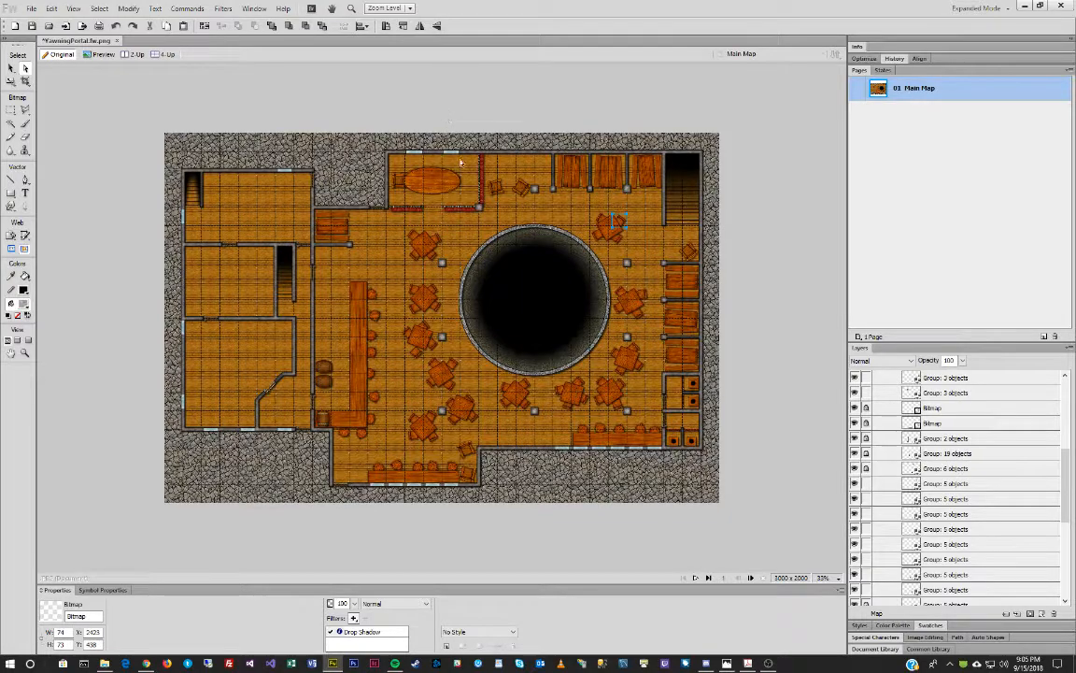
left_click_drag(617, 223, 404, 165)
scroll(917, 468, "down", 1)
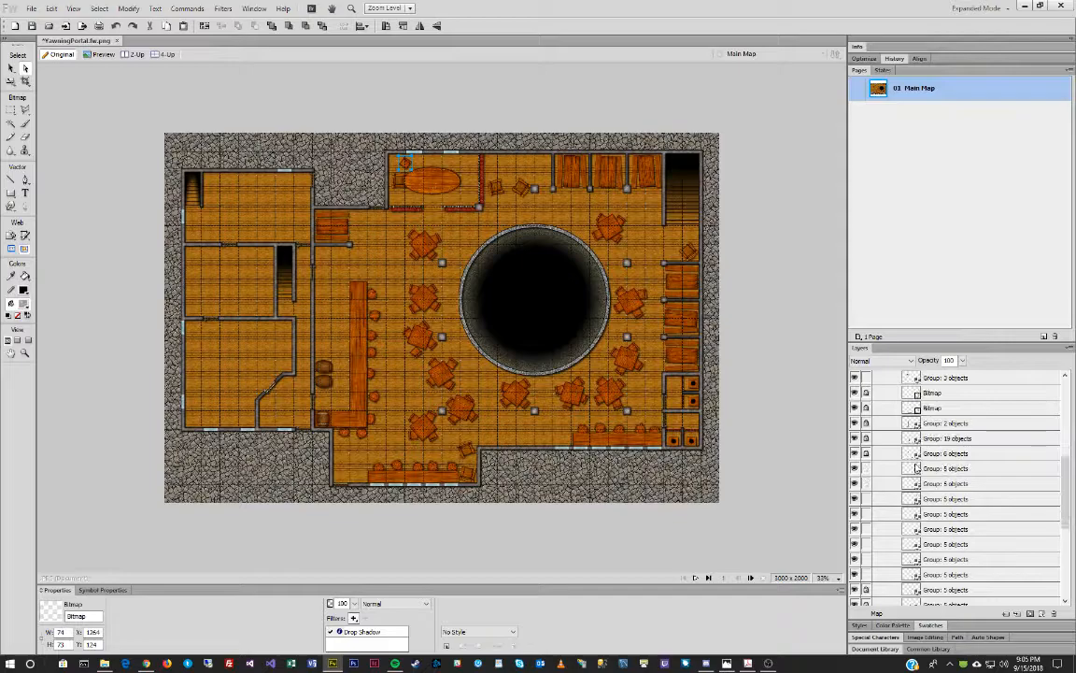
left_click_drag(866, 483, 868, 575)
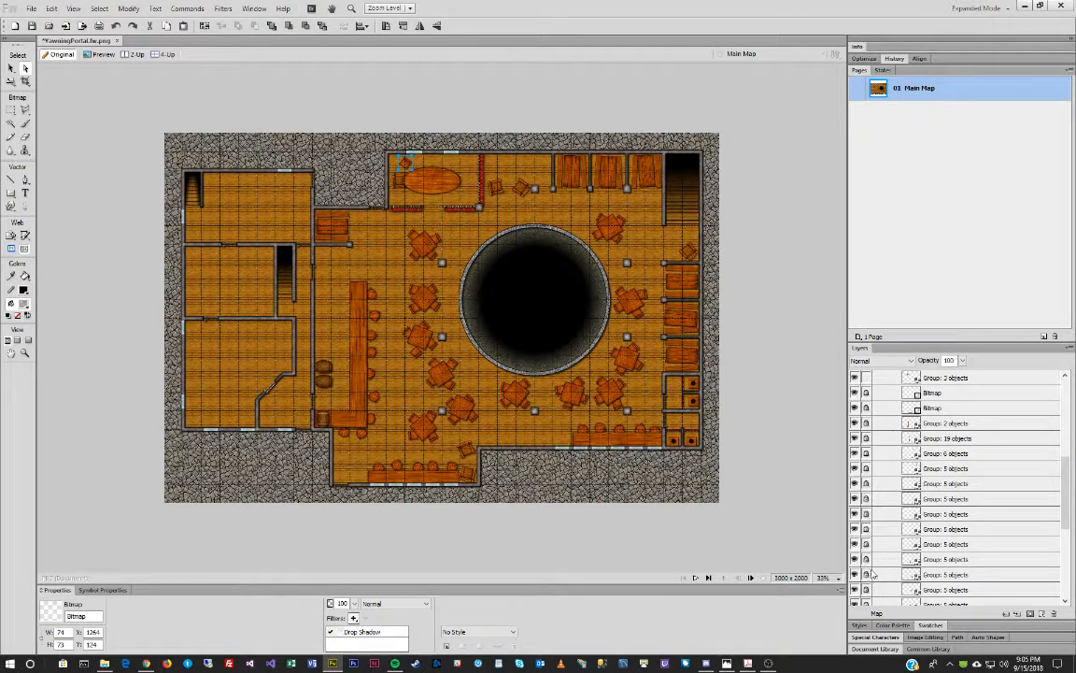
Zoom in on the oval table and move the chair to its top-right edge.
left_click(25, 352)
left_click_drag(344, 127, 568, 257)
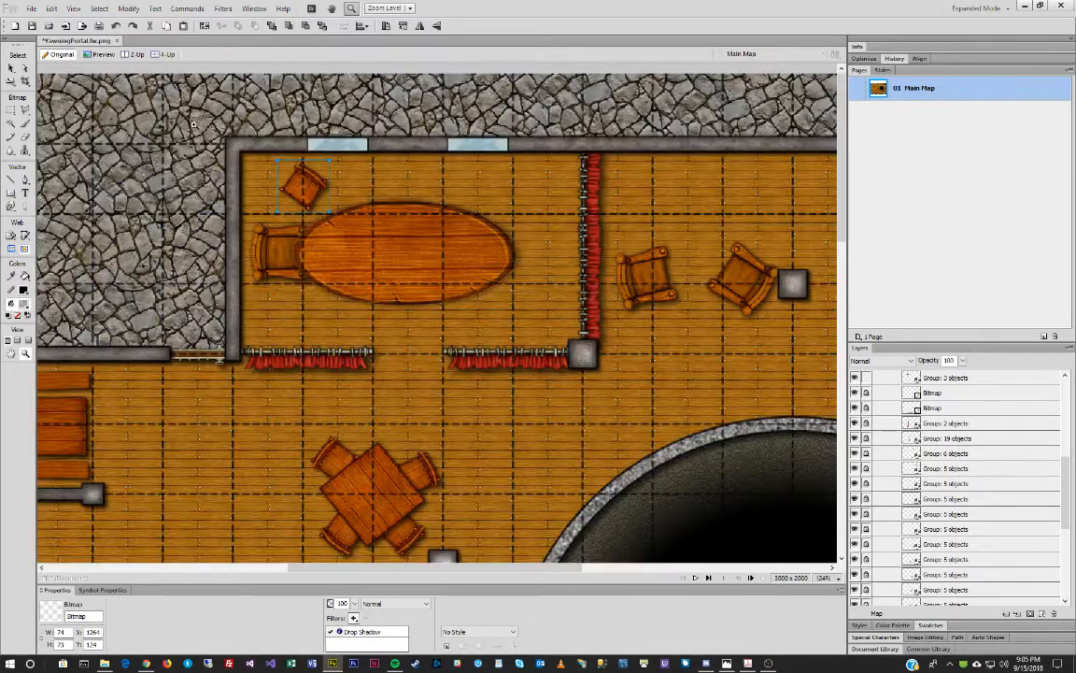
key("v")
left_click_drag(303, 191, 496, 213)
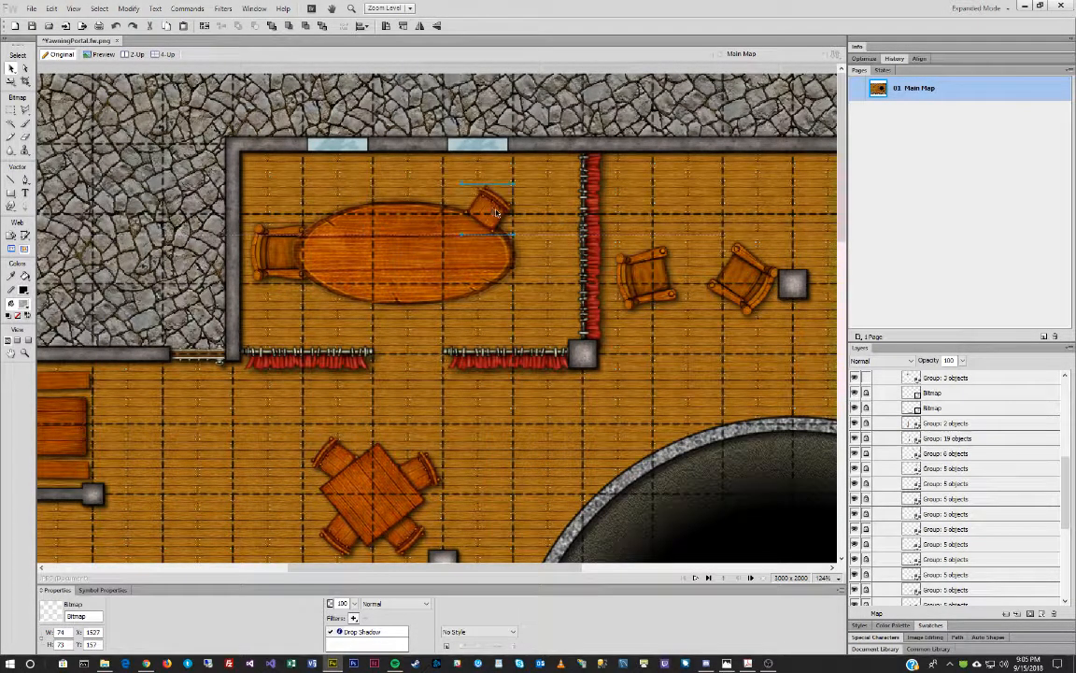
Paste chair copies along the table's top, top-left, bottom-left, bottom-right and right end.
key("ctrl+v")
left_click_drag(491, 216, 417, 198)
key("ctrl+v")
left_click_drag(491, 219, 333, 212)
key("ctrl+v")
left_click_drag(480, 216, 411, 311)
key("ctrl+v")
key("ctrl+v")
left_click_drag(492, 216, 472, 313)
key("ctrl+v")
left_click_drag(493, 213, 527, 258)
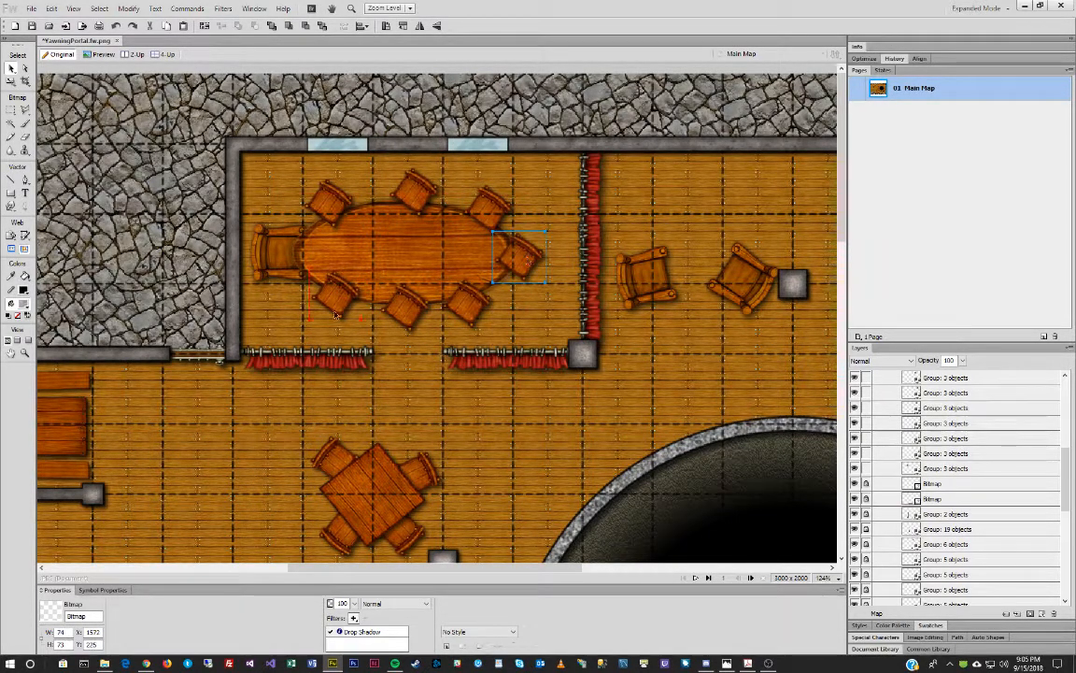
Flip the three bottom chairs so they face the table.
left_click_drag(297, 322, 471, 300)
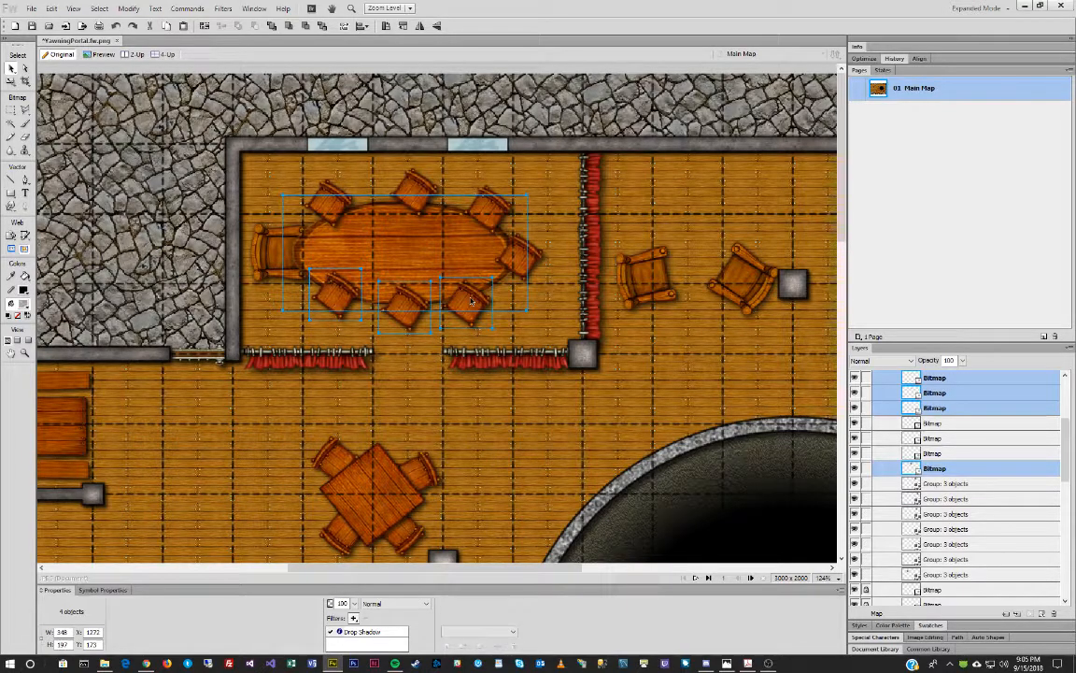
left_click(391, 236, "shift")
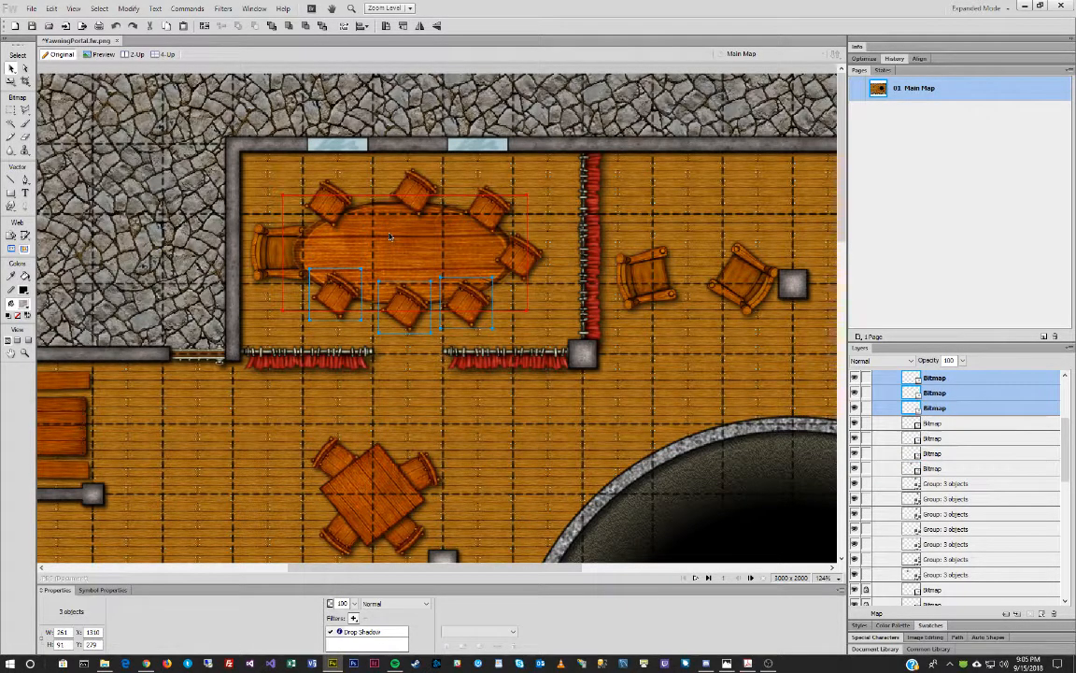
key("ctrl+shift+7")
key("ctrl+shift+7")
Rotate the top-middle chair to face the table.
left_click(454, 205)
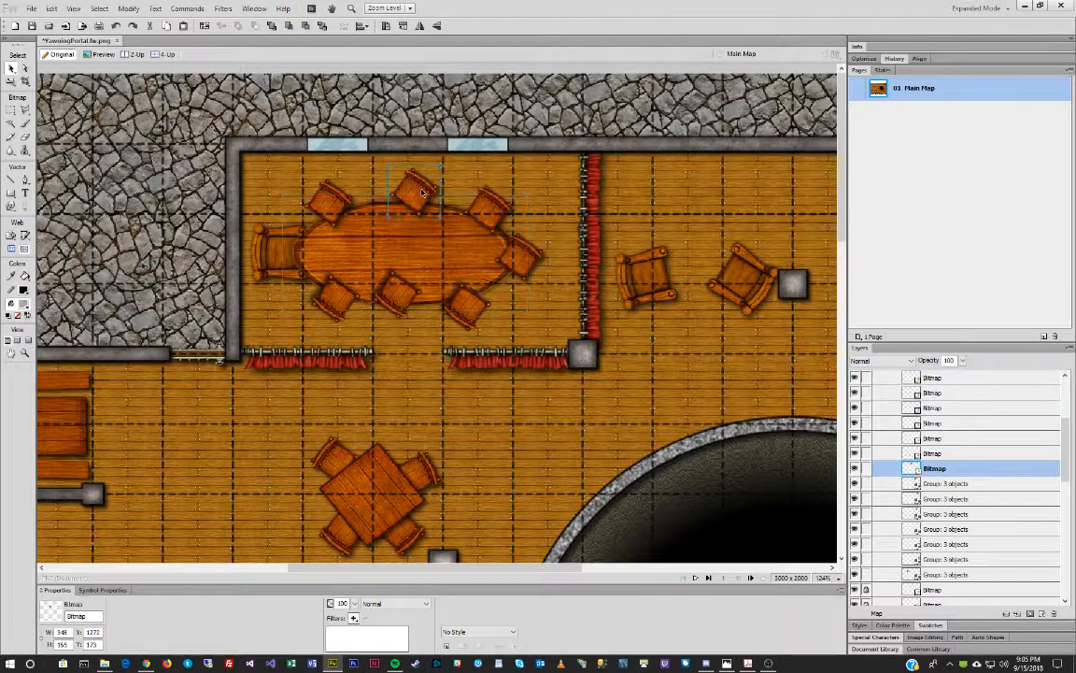
left_click(427, 184)
key("q")
left_click_drag(453, 120, 379, 110)
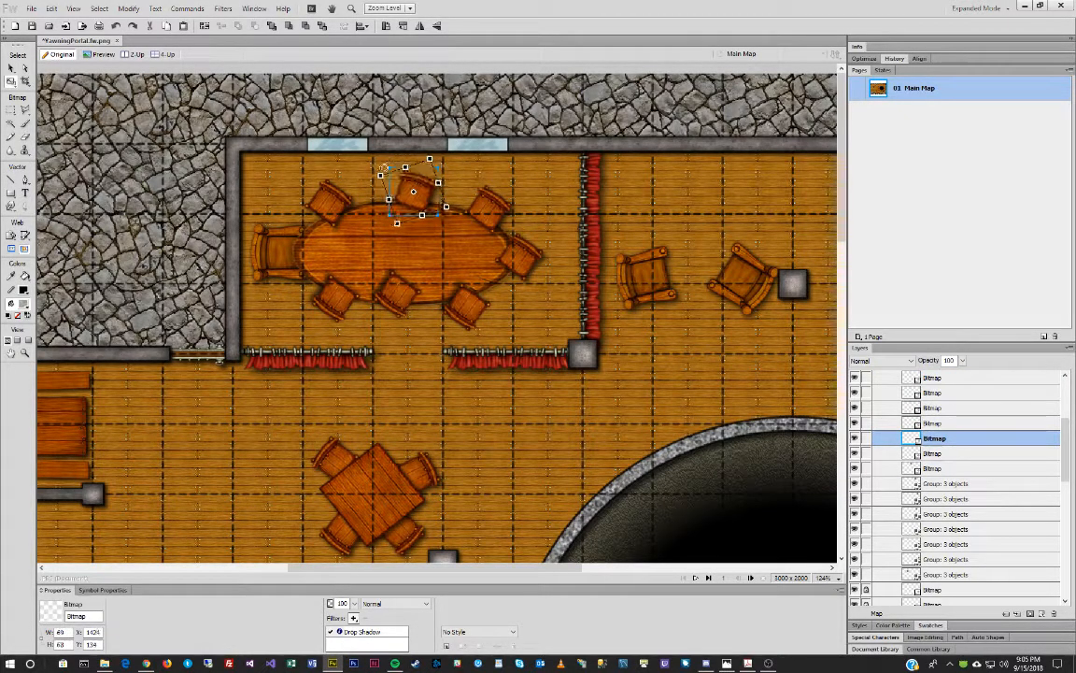
key("v")
Turn the top-left chair toward the table and nudge the top-middle chair right.
left_click(328, 203)
key("q")
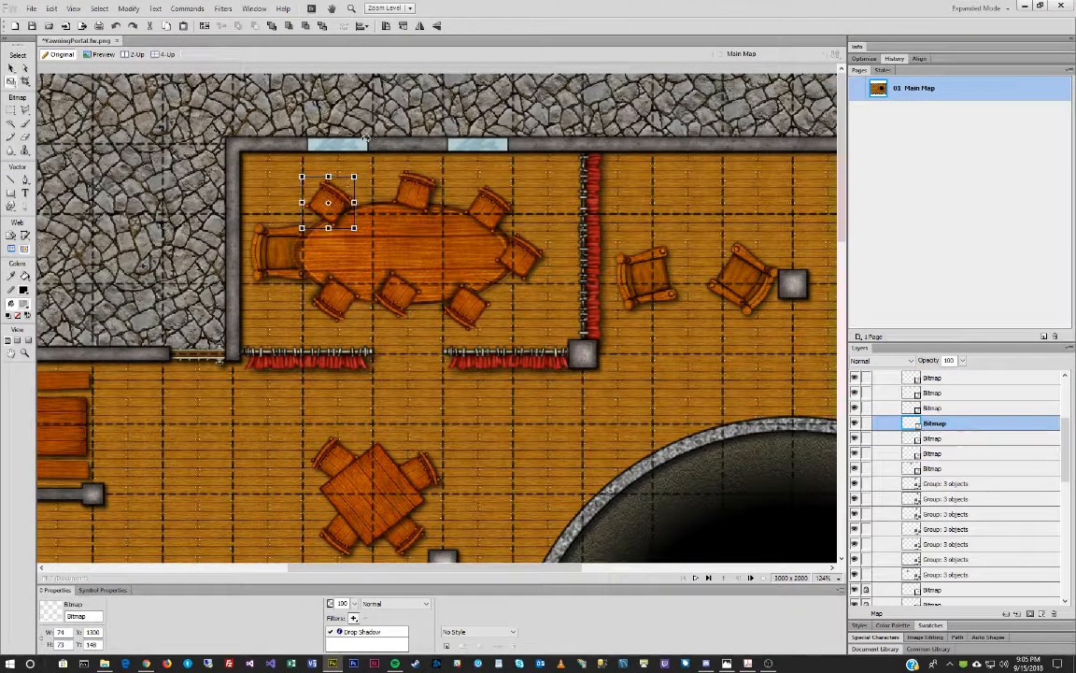
left_click_drag(292, 142, 310, 161)
key("v")
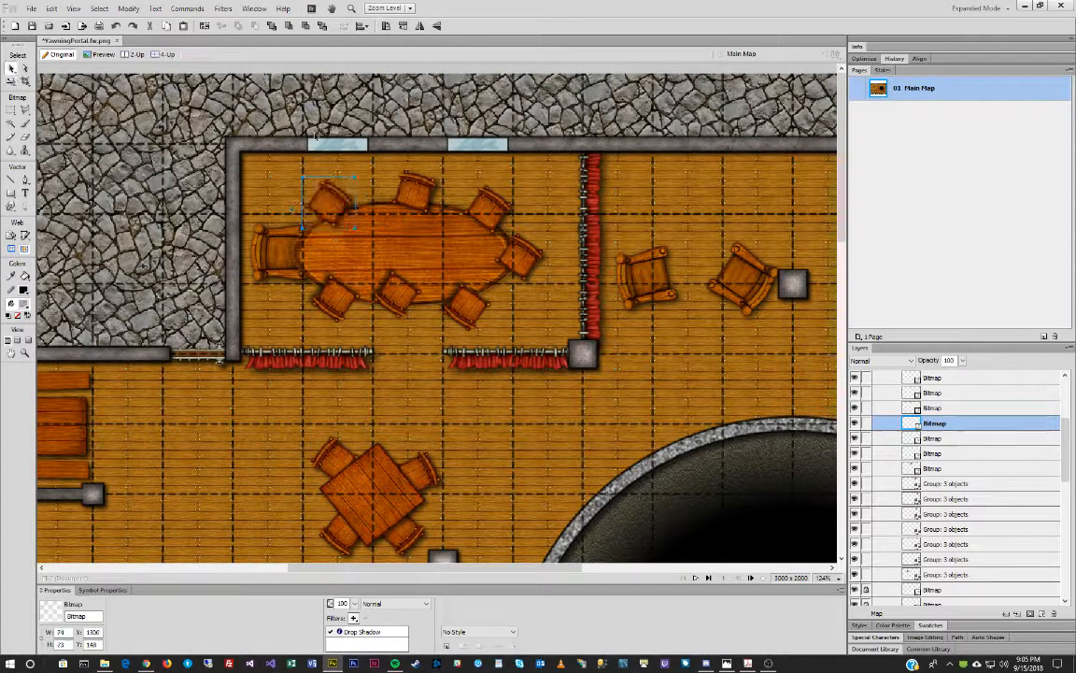
key("q")
left_click_drag(332, 148, 268, 153)
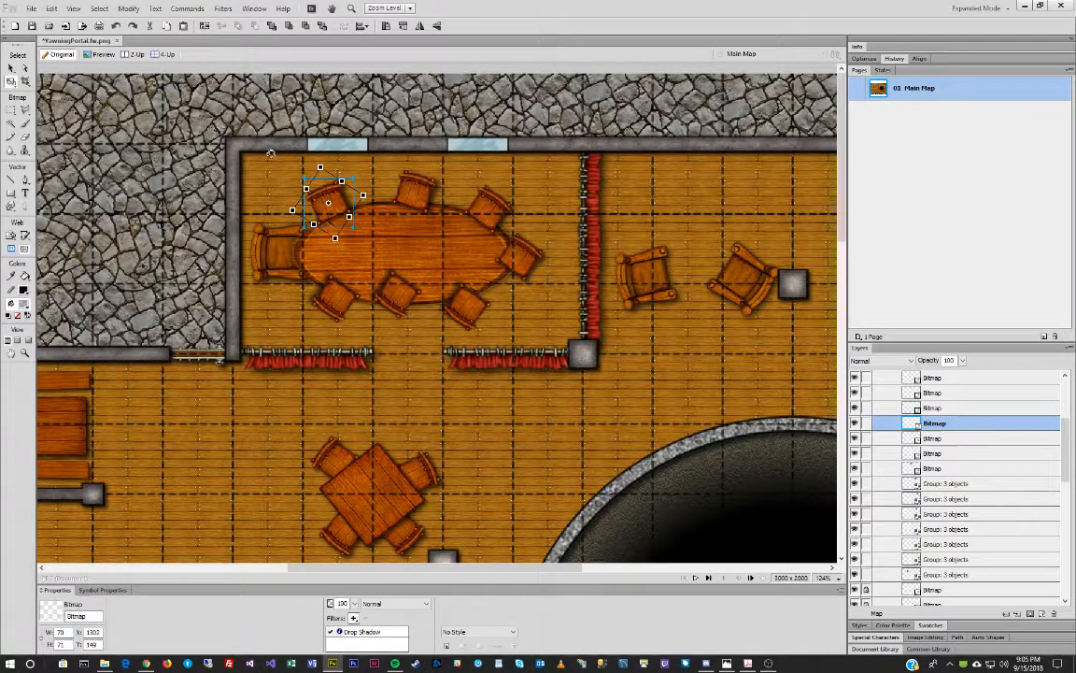
key("v")
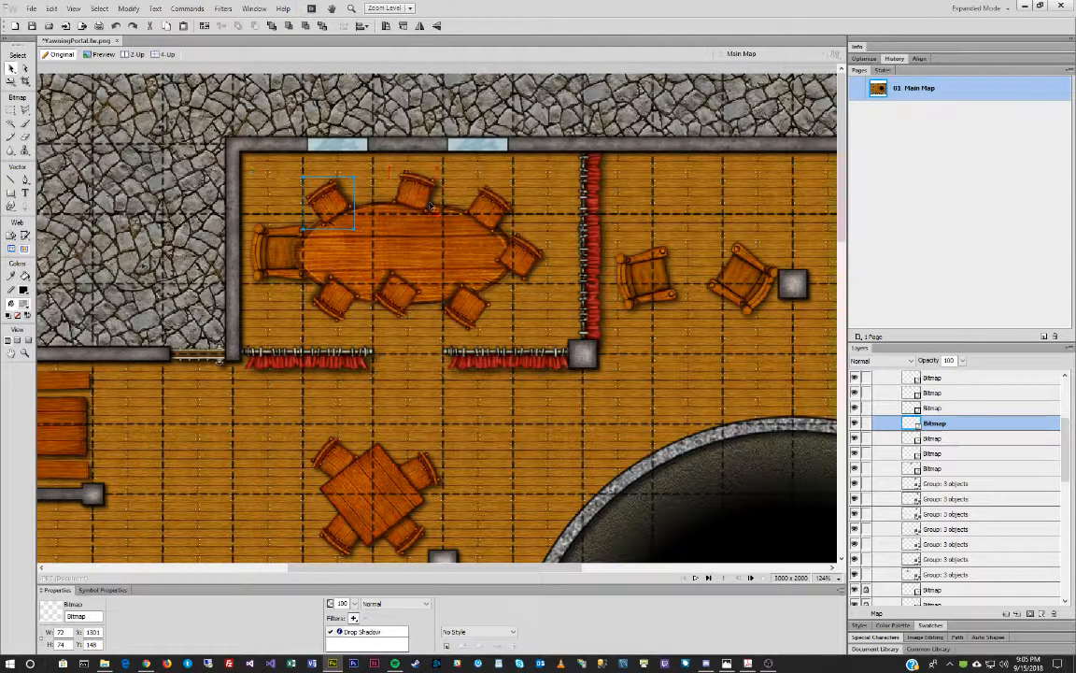
left_click_drag(422, 196, 430, 200)
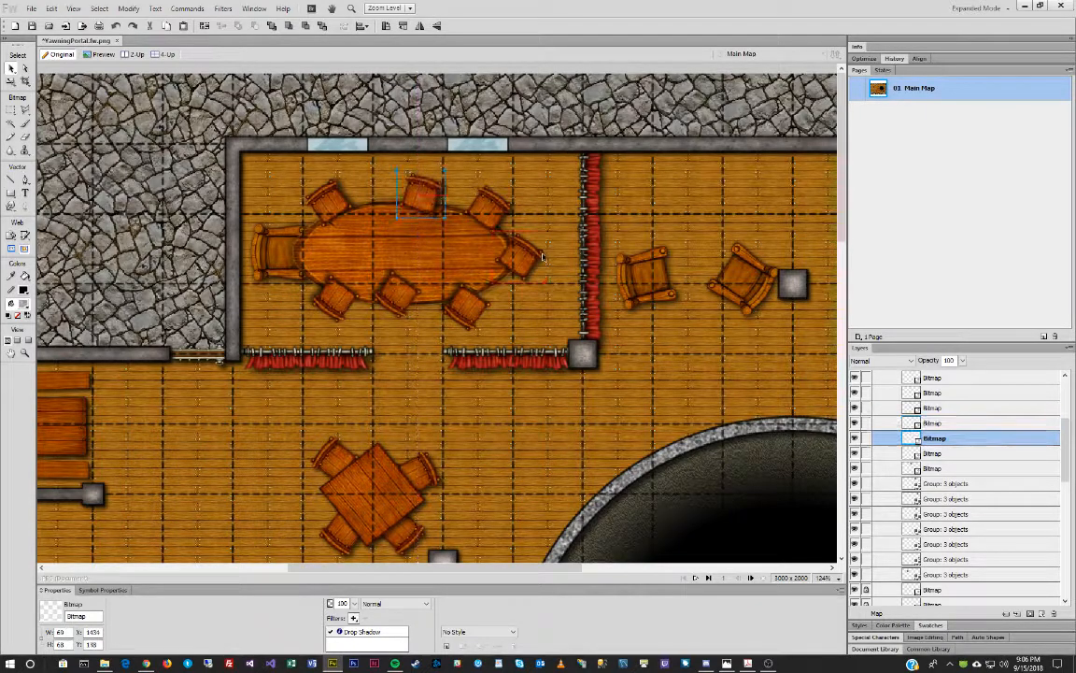
Lower the right-end chair, angle the bottom chairs toward the table, then deselect.
left_click(529, 257)
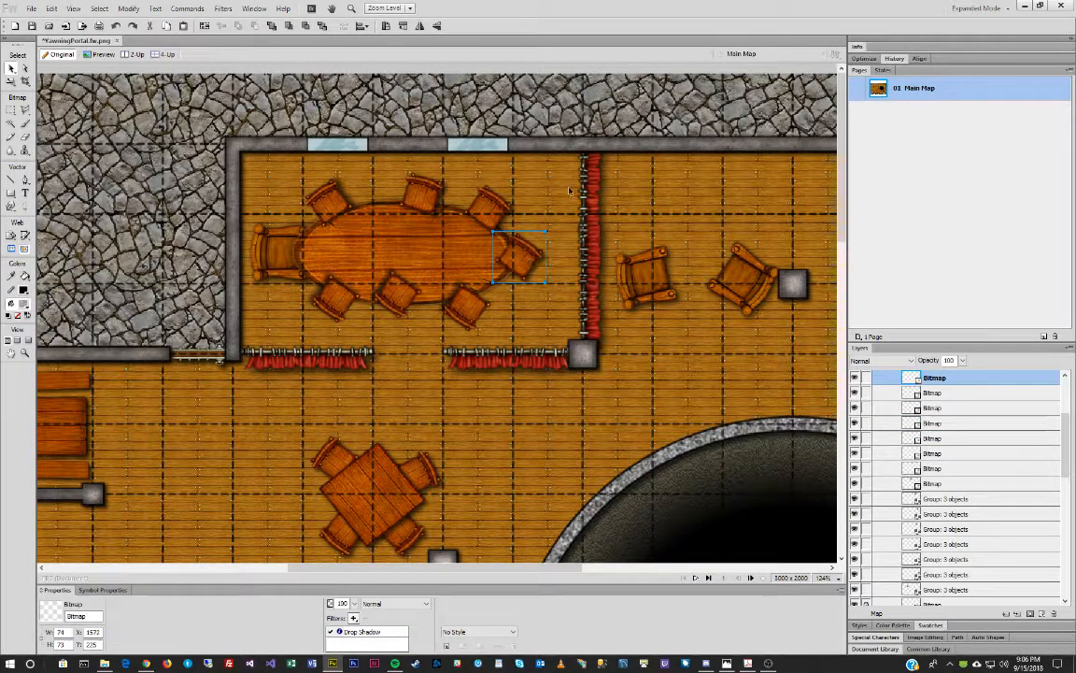
key("q")
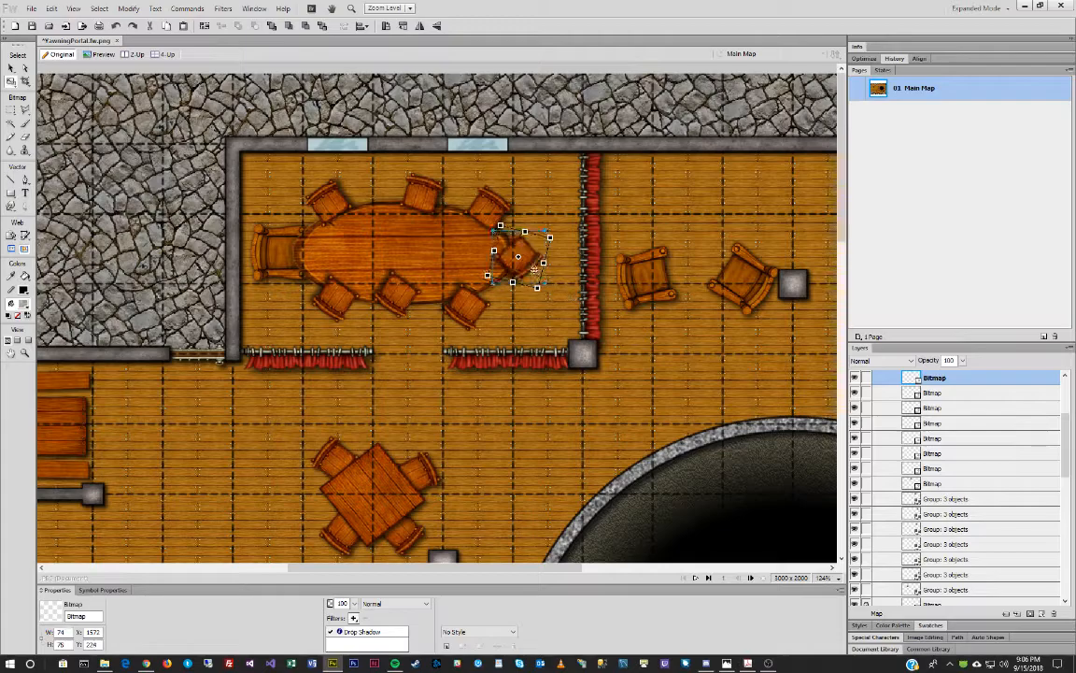
left_click_drag(529, 255, 533, 270)
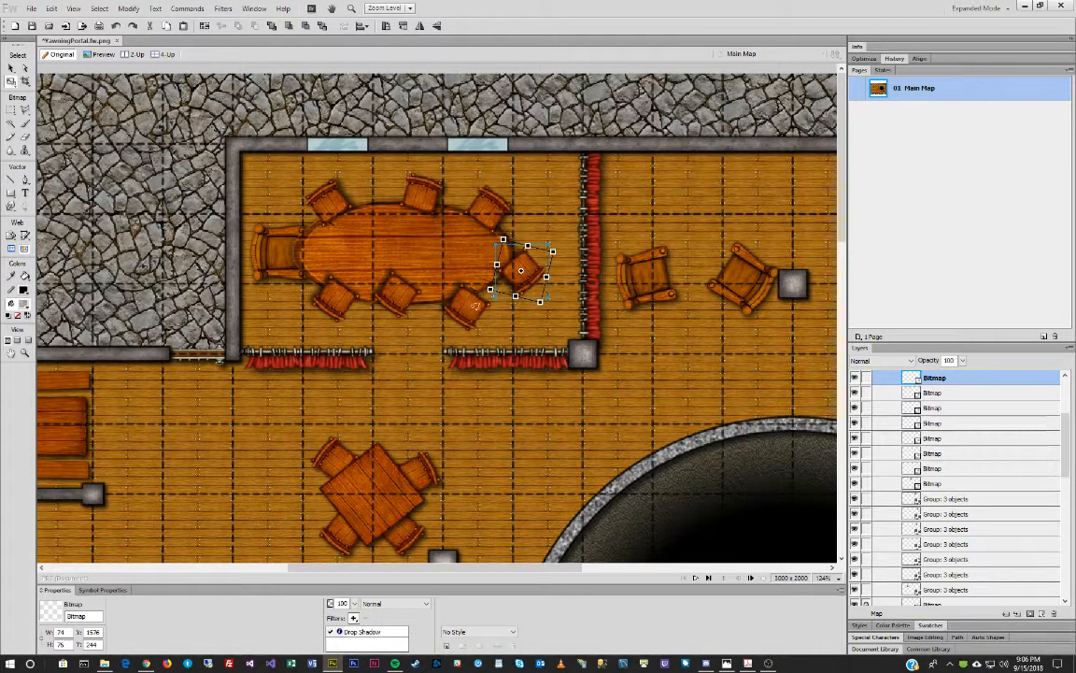
left_click(473, 309)
key("q")
left_click_drag(401, 280, 399, 309)
key("v")
key("q")
left_click_drag(412, 268, 393, 269)
key("v")
left_click_drag(340, 292, 335, 295)
left_click(280, 252)
Ungroup the 'Group: 6 objects' chair group into separate chairs.
key("ctrl+d")
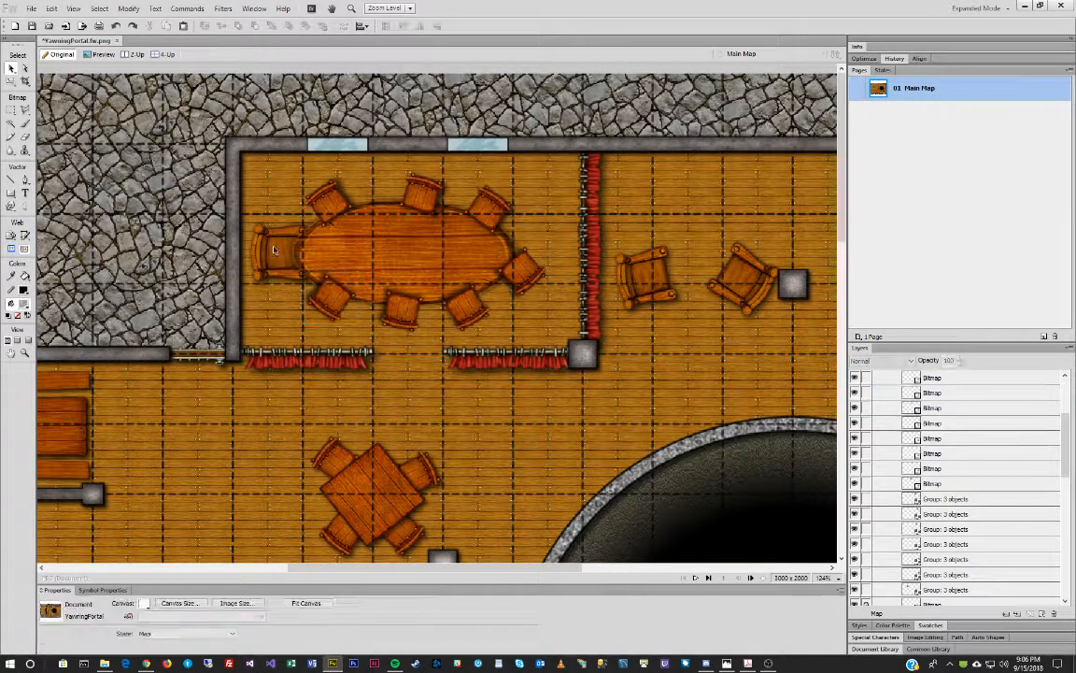
scroll(1004, 454, "up", 1)
scroll(1003, 465, "down", 6)
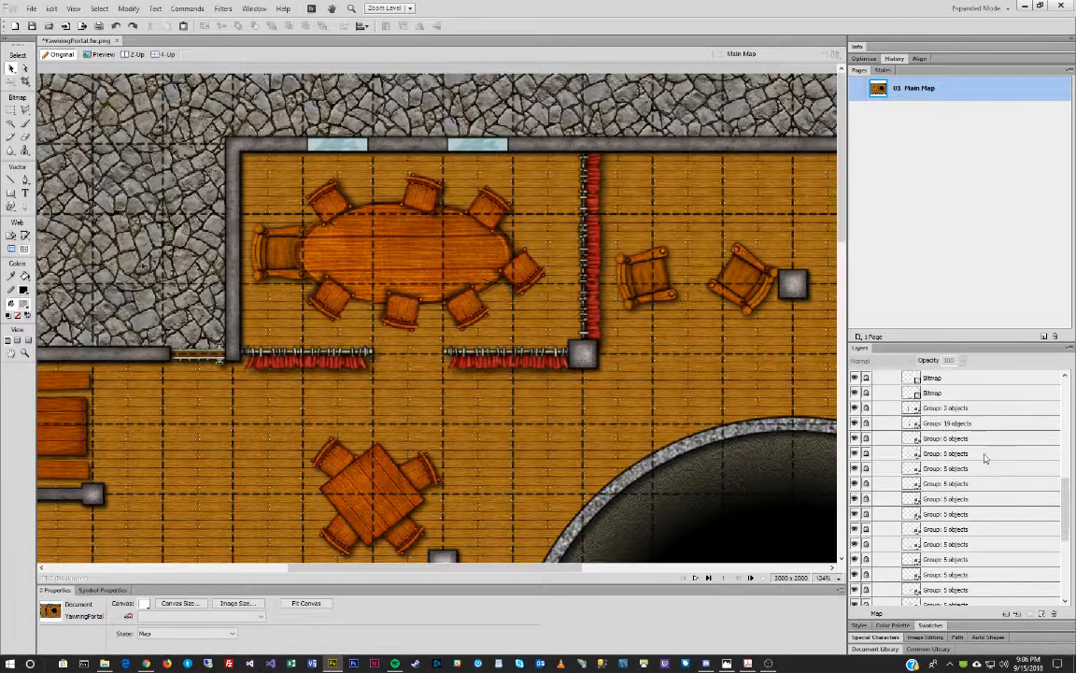
scroll(984, 458, "down", 3)
scroll(977, 455, "up", 3)
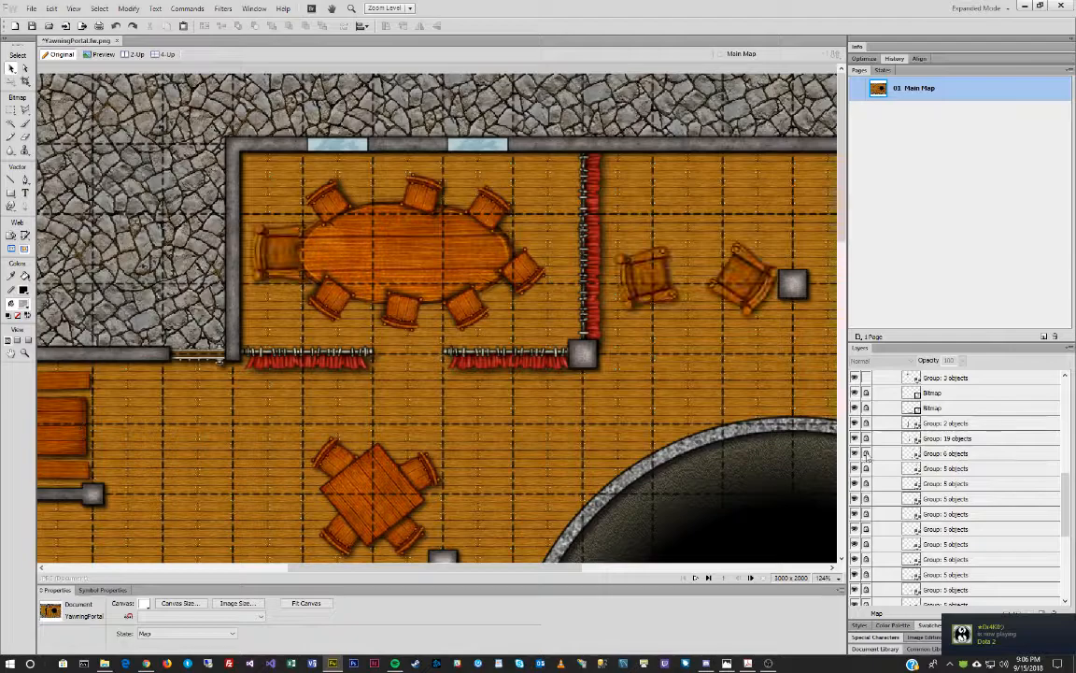
left_click(945, 454)
key("ctrl+shift+g")
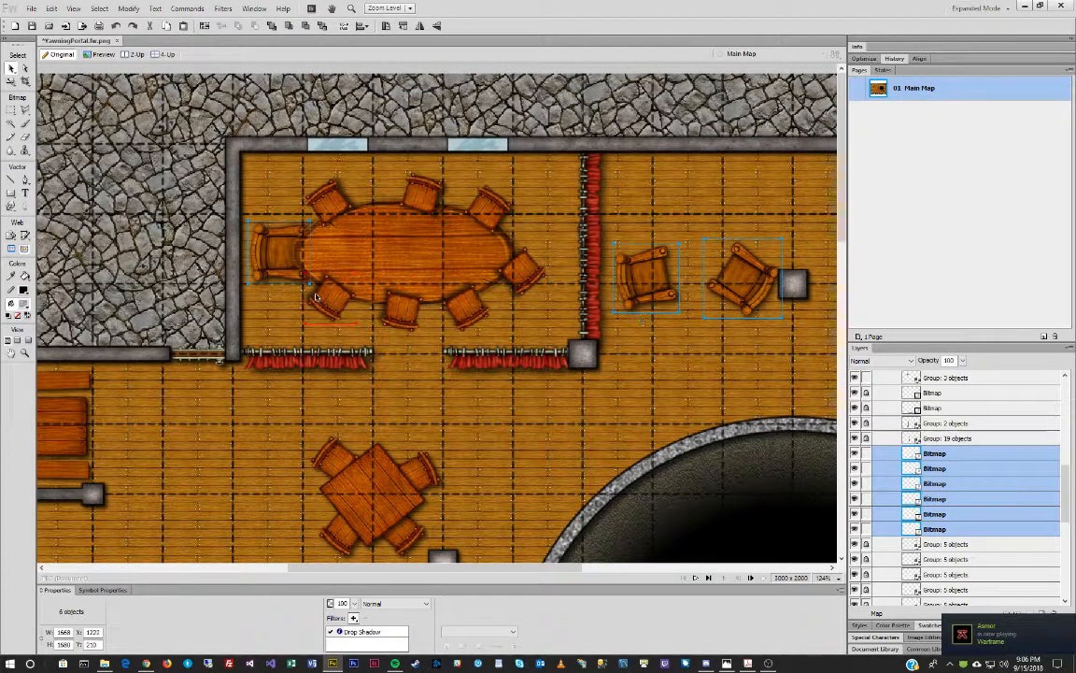
Tilt the left-end chair slightly counter-clockwise and nudge it left and down.
left_click(284, 237)
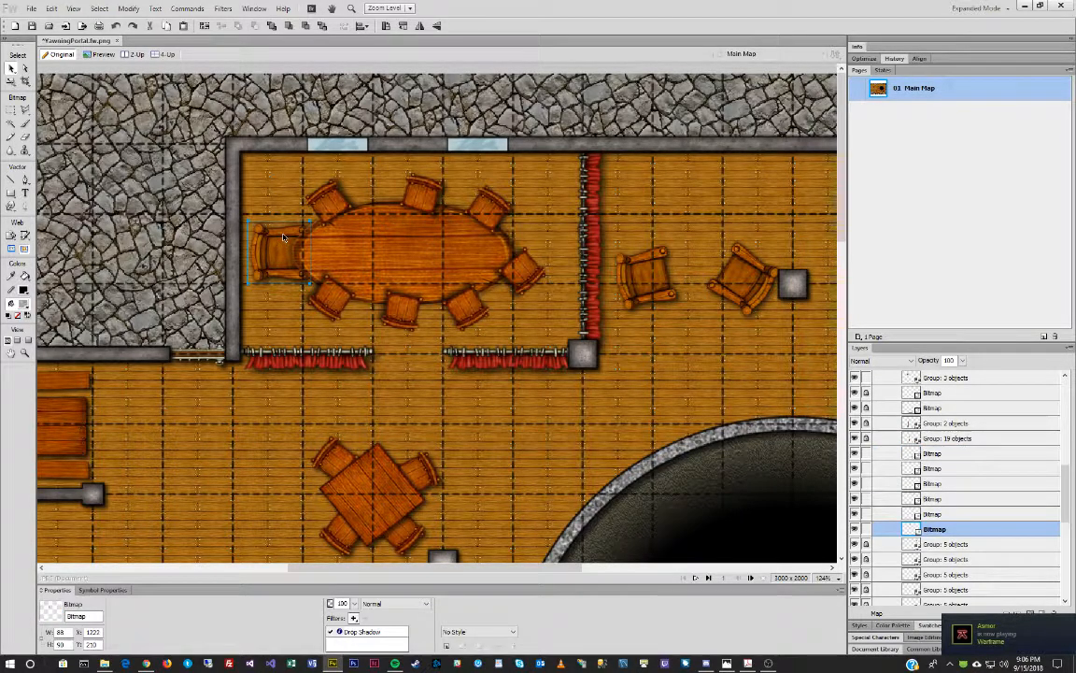
key("ctrl+t")
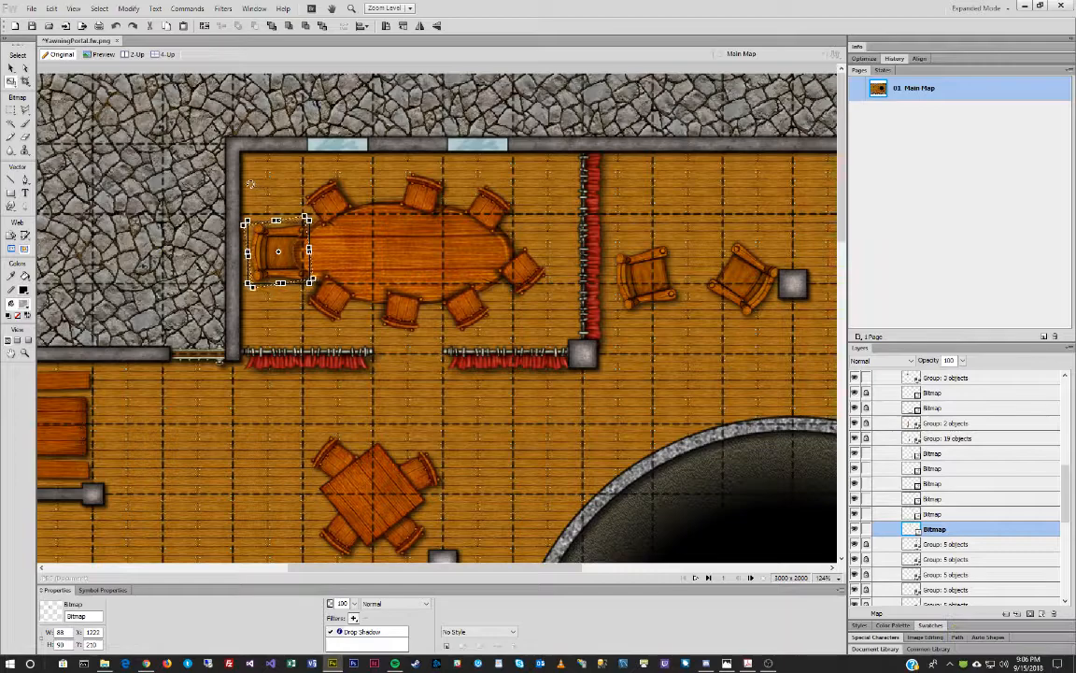
left_click_drag(250, 184, 242, 184)
key("v")
key("Left")
key("Left")
key("Left")
key("Left")
key("Left")
key("Down")
key("Down")
key("Down")
key("Down")
key("Down")
key("Down")
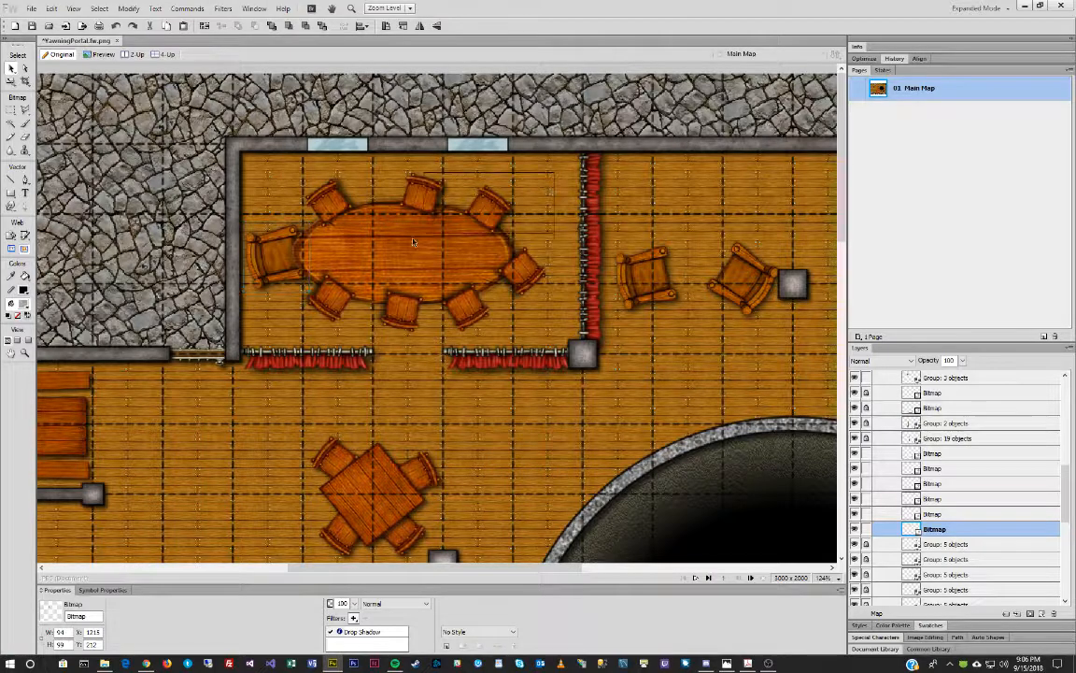
left_click_drag(355, 291, 343, 311)
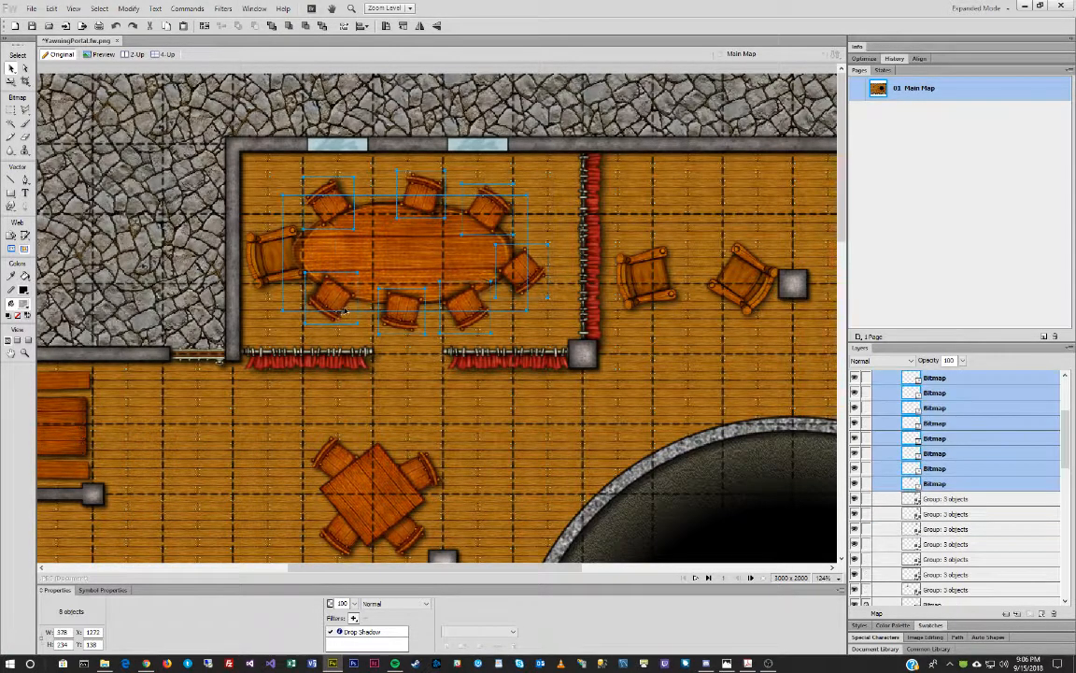
Replace the table and chairs' old drop shadow with a new Drop Shadow filter.
left_click(392, 631)
left_click(365, 618)
left_click(354, 618)
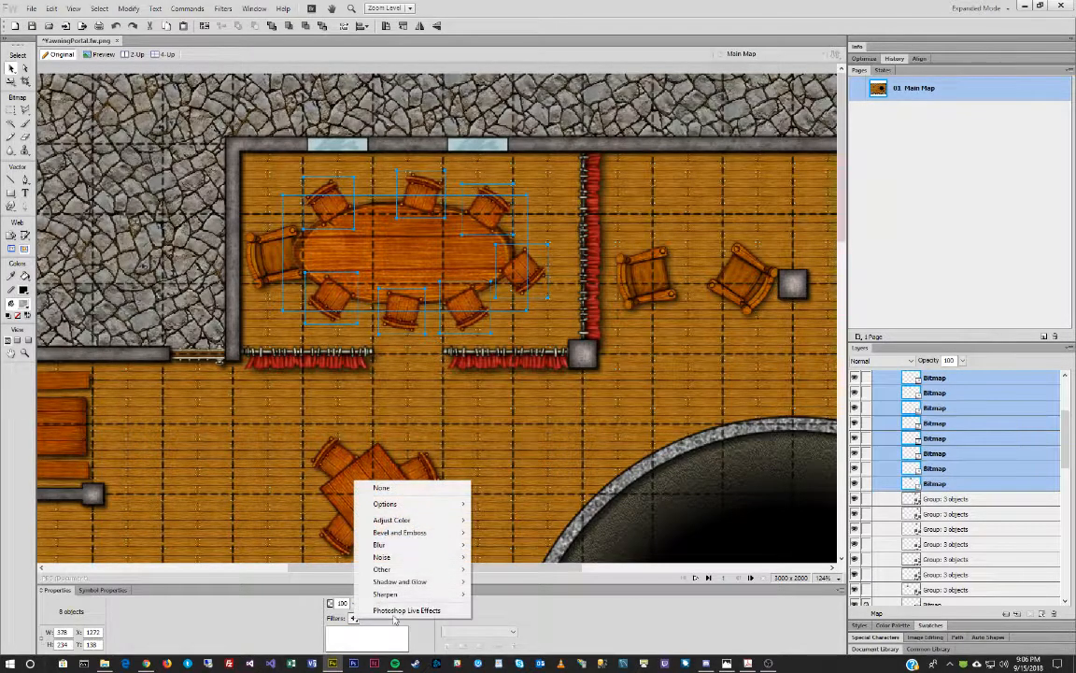
mouse_move(418, 587)
left_click(496, 579)
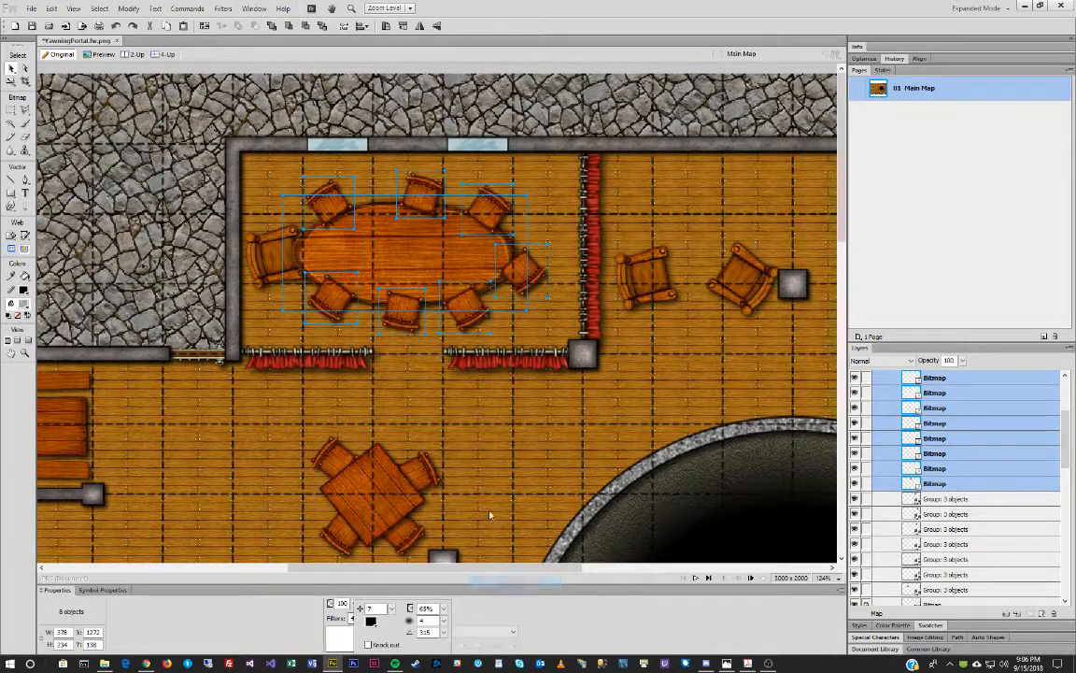
left_click(495, 453)
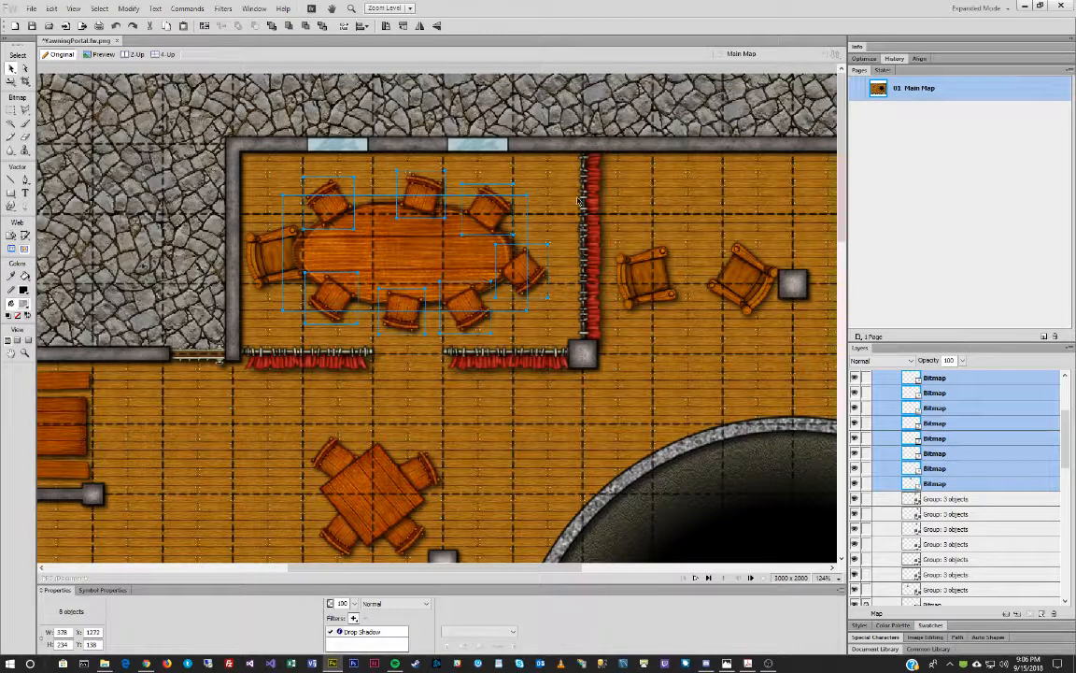
left_click(577, 201)
left_click(418, 230)
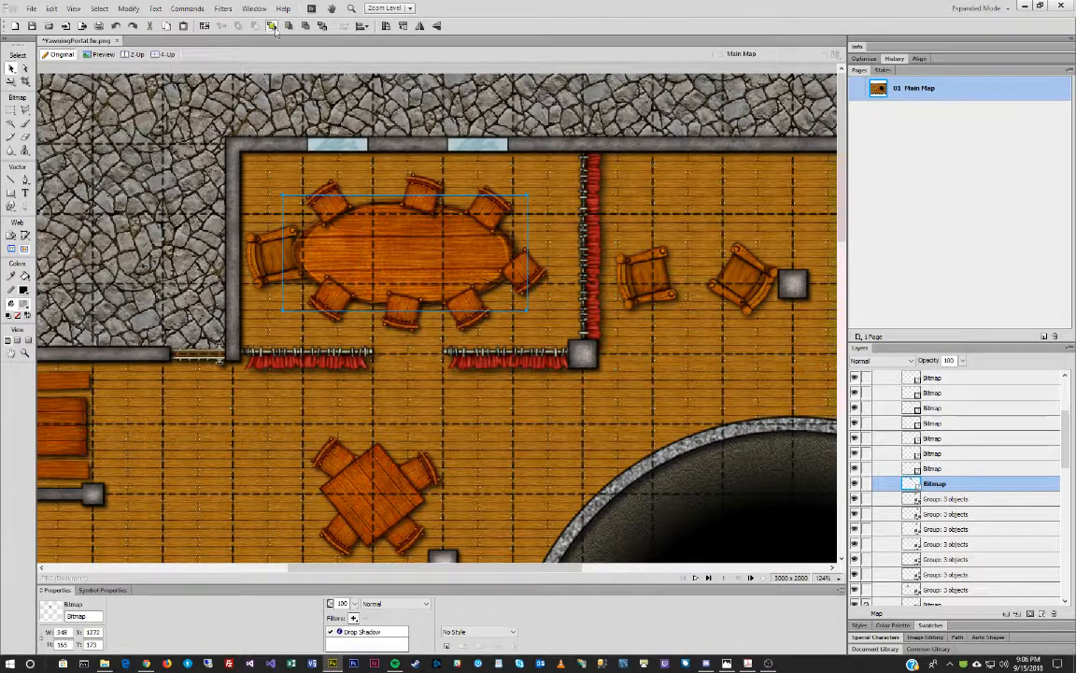
left_click(444, 352)
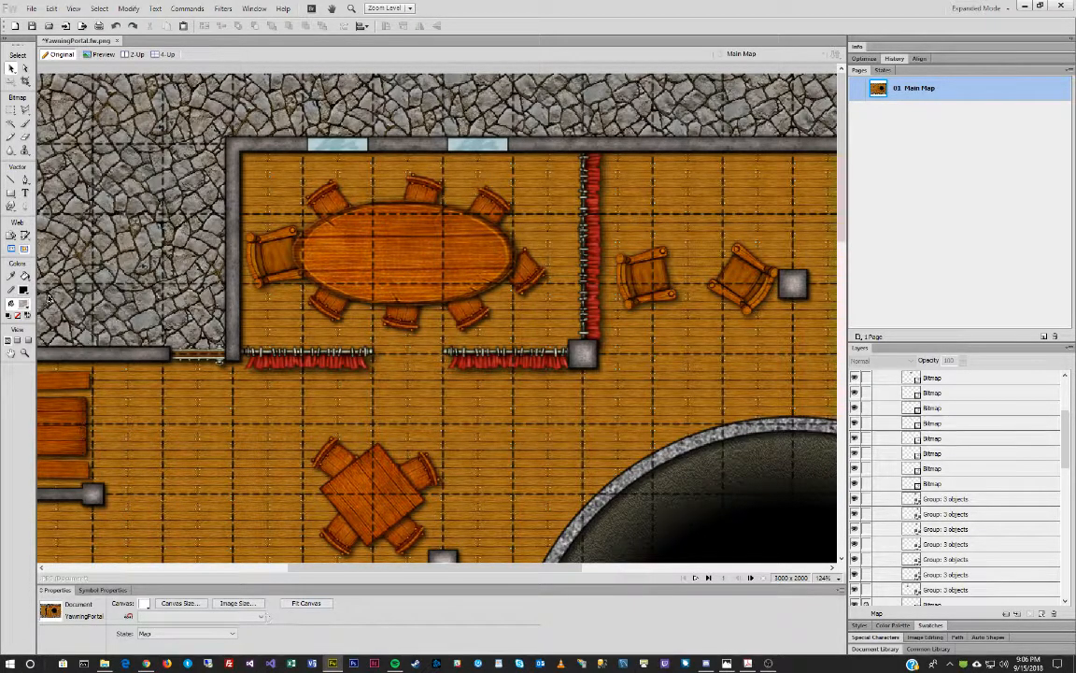
Zoom out to the whole map, compare it with the reference photo, then move the photo aside.
left_click(25, 353)
left_click(522, 331, "alt")
left_click(521, 330, "alt")
left_click(521, 331, "alt")
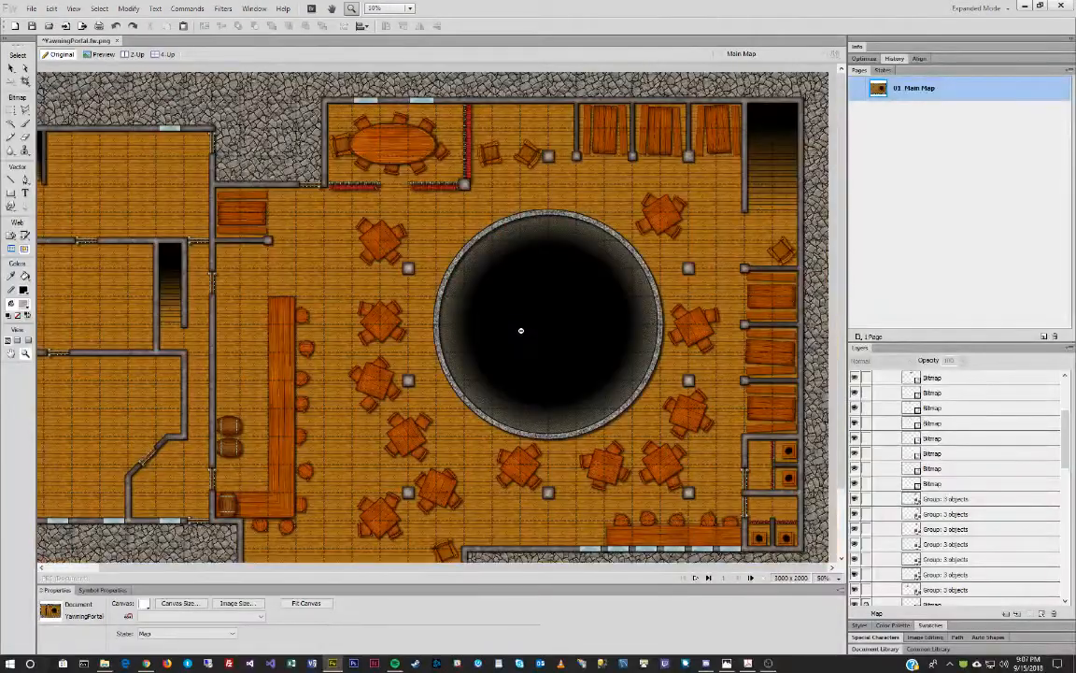
left_click(522, 331, "alt")
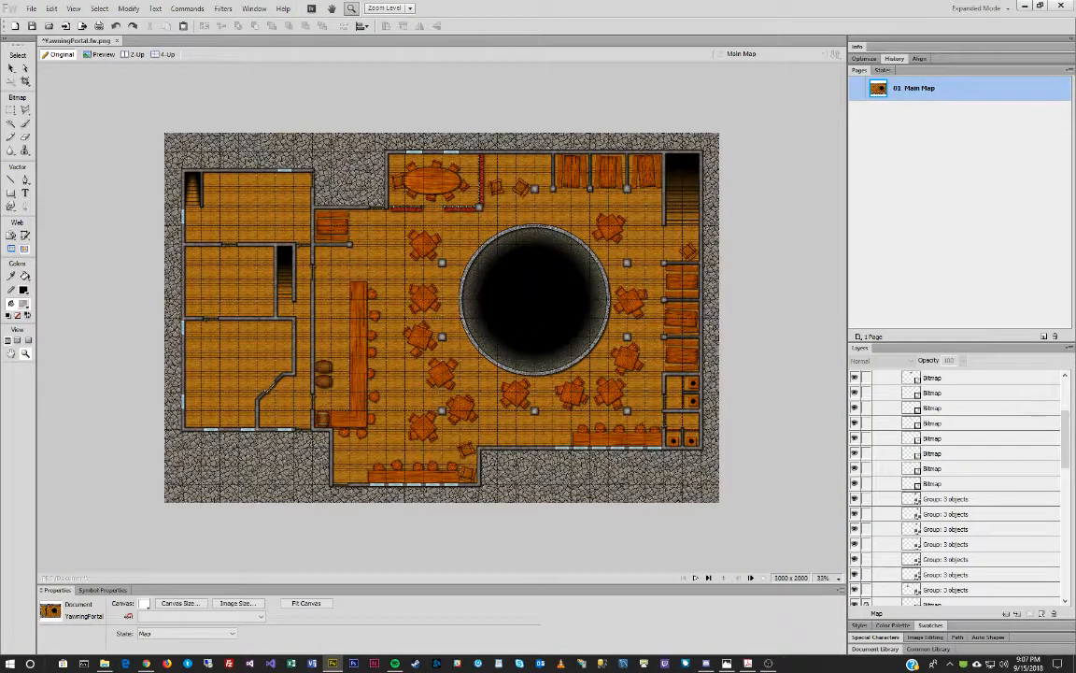
left_click_drag(0, 142, 405, 172)
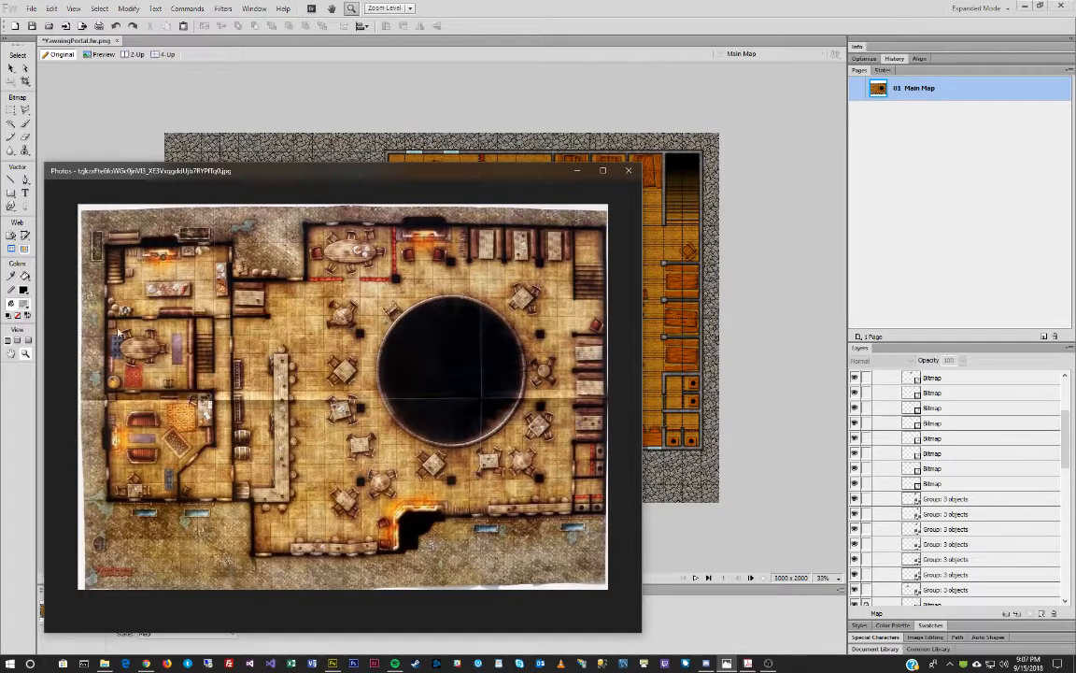
left_click_drag(411, 170, 0, 142)
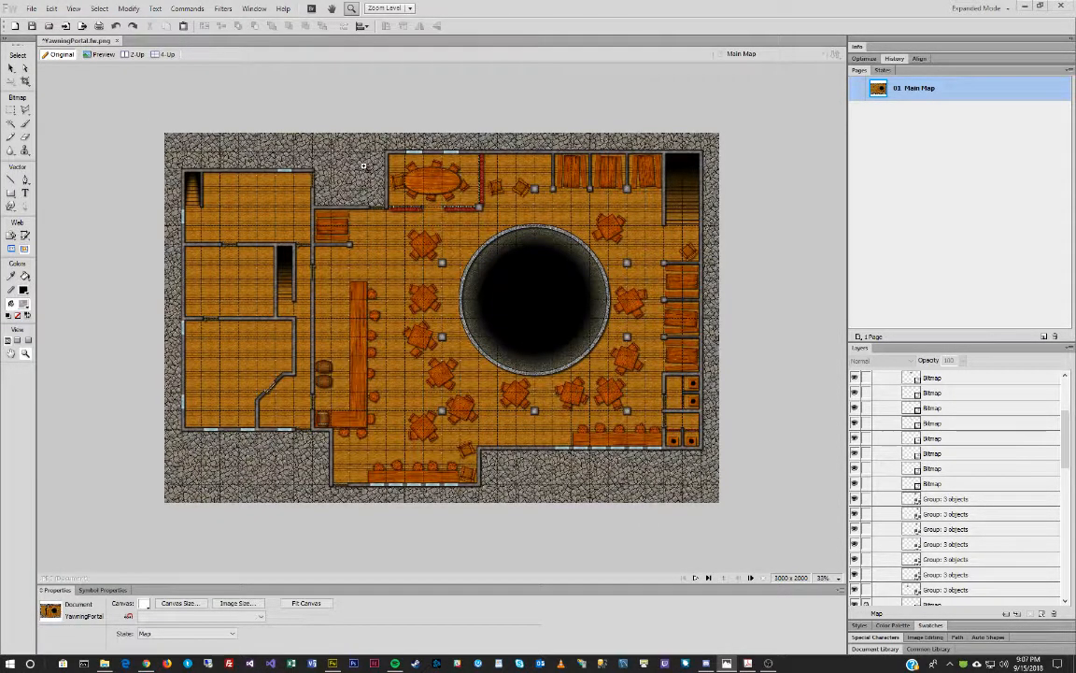
left_click(11, 68)
Alt-drag a copy of the oval table and its five chairs into the left room.
left_click(435, 175)
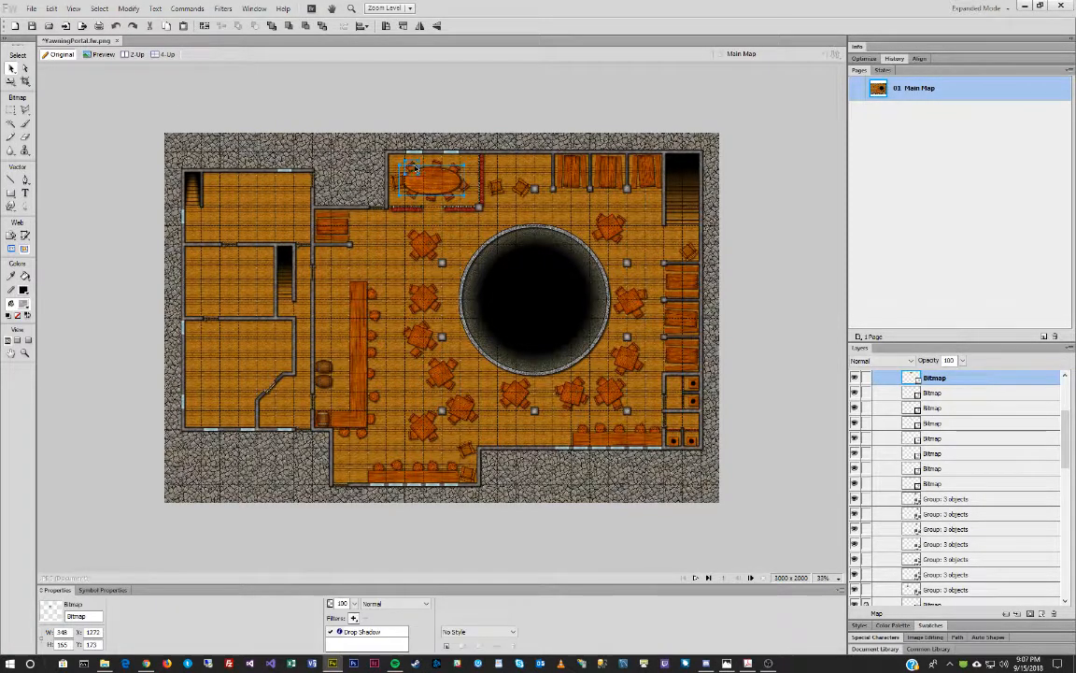
left_click(415, 168, "shift")
left_click(413, 195, "shift")
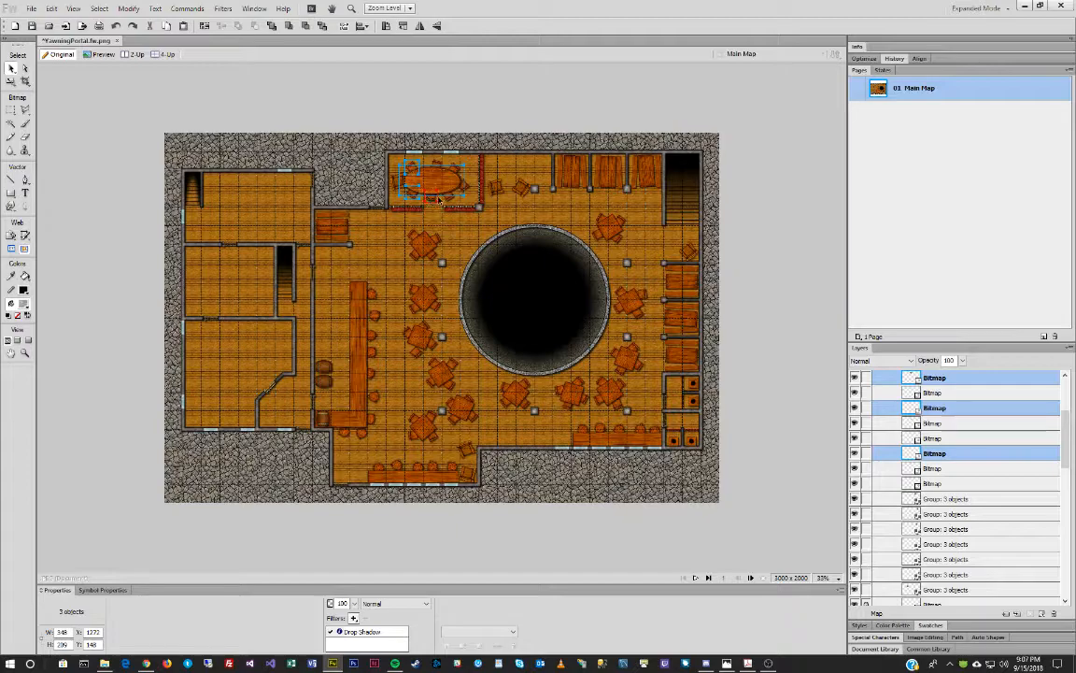
left_click(450, 198, "shift")
left_click(456, 170, "shift")
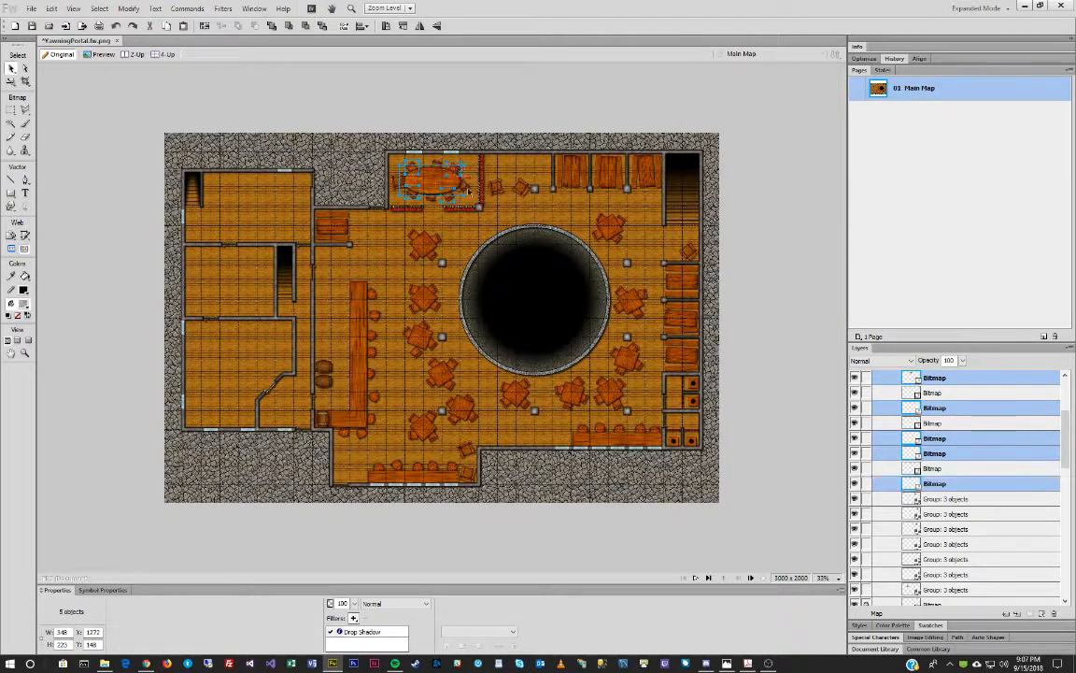
left_click(464, 187, "shift")
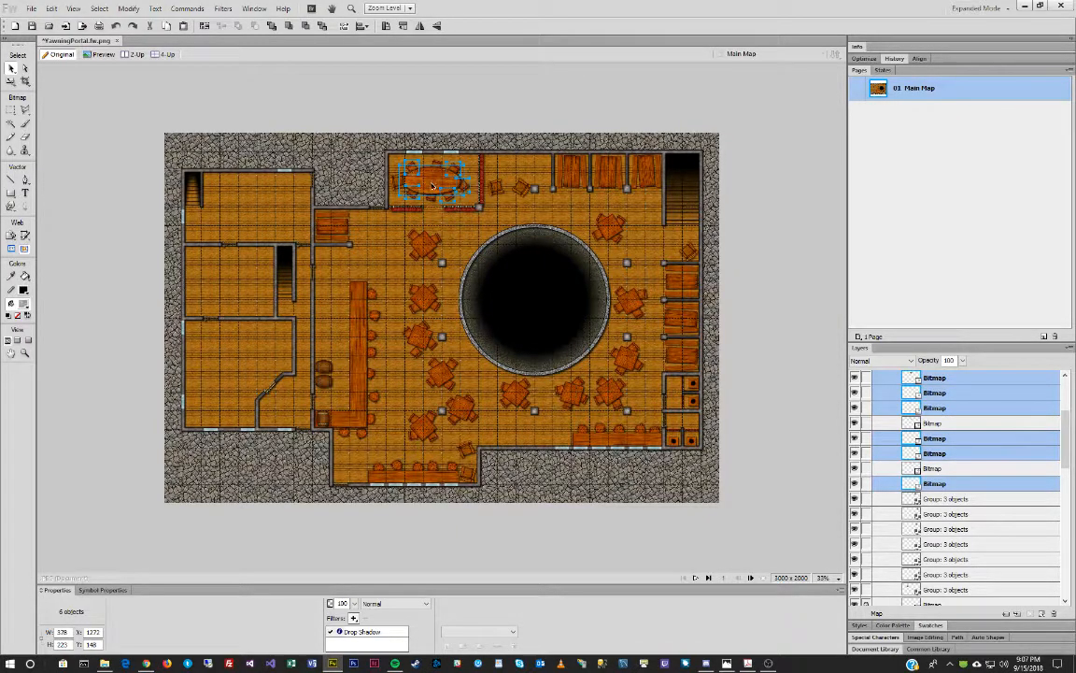
left_click_drag(433, 187, 225, 277, "alt")
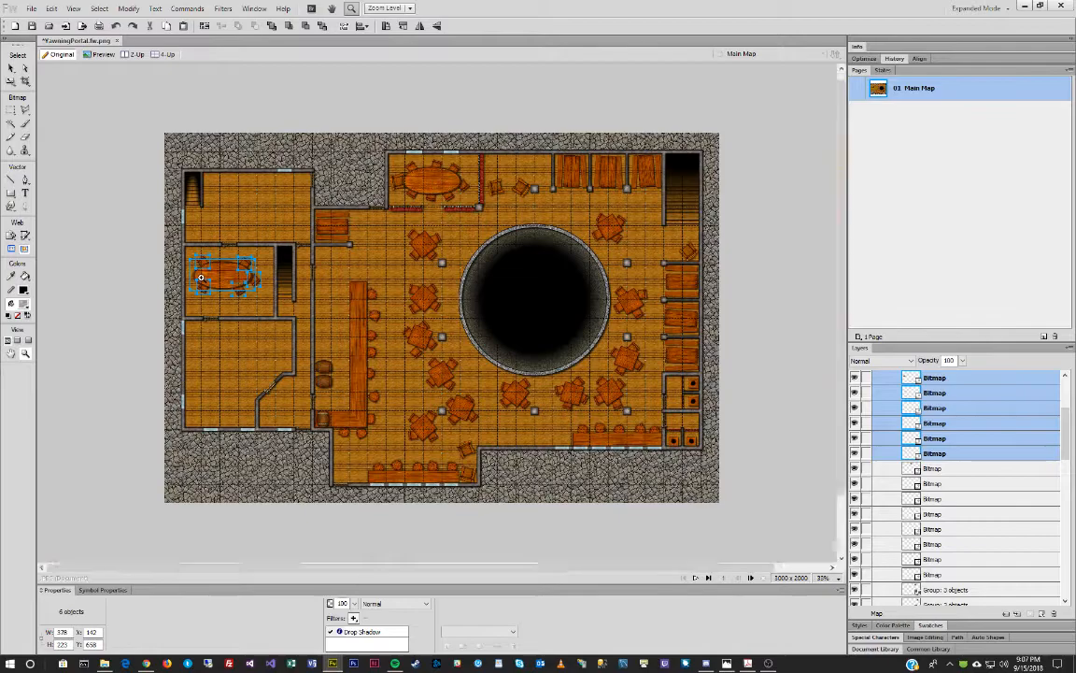
scroll(200, 277, "up", 3)
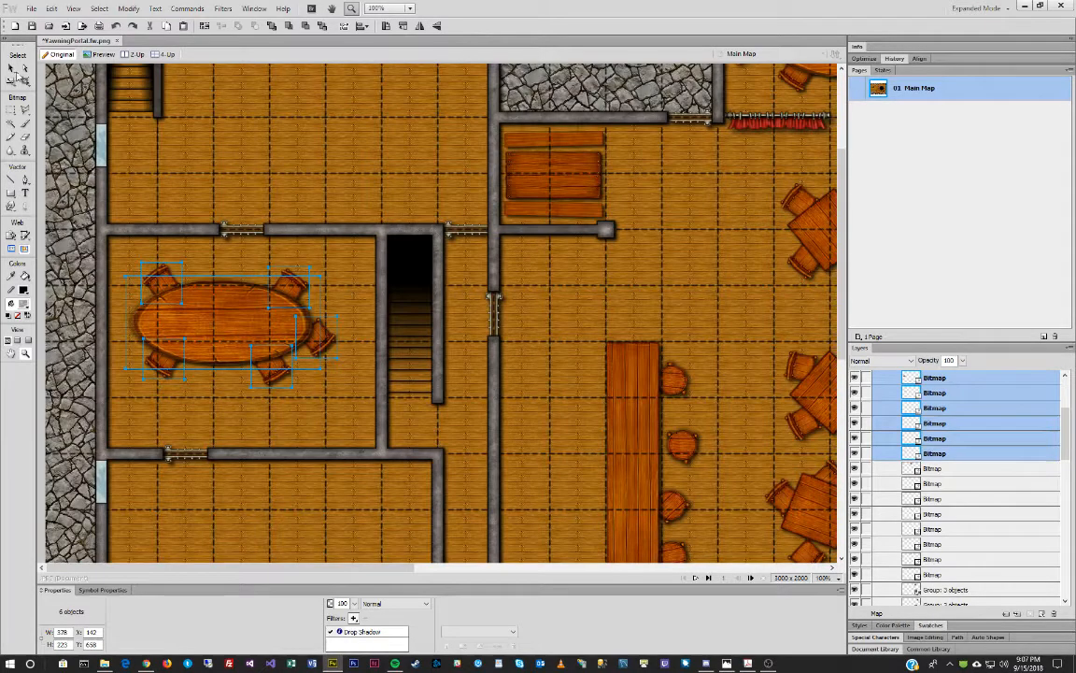
left_click(13, 71)
left_click(227, 256)
left_click(233, 311)
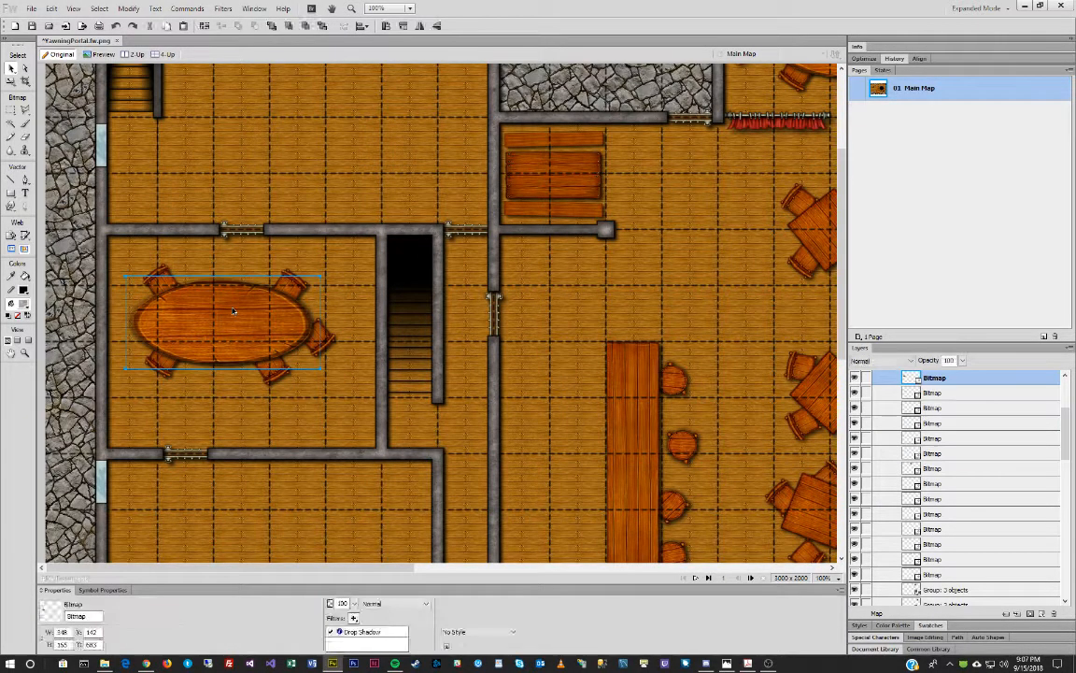
Scale the copied oval table narrower and shorter.
key("q")
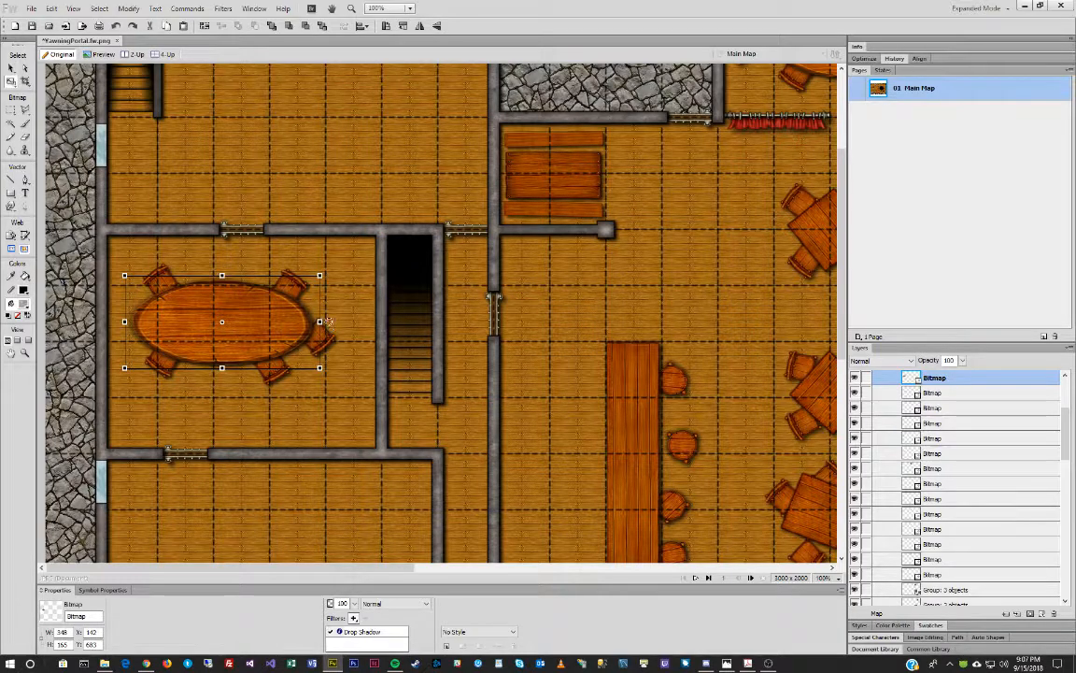
left_click_drag(329, 320, 271, 323)
left_click_drag(197, 368, 206, 355)
key("v")
Rotate the top-left chair about 19° and tuck the lower chair behind the table.
left_click(181, 273)
key("q")
left_click_drag(174, 238, 169, 265)
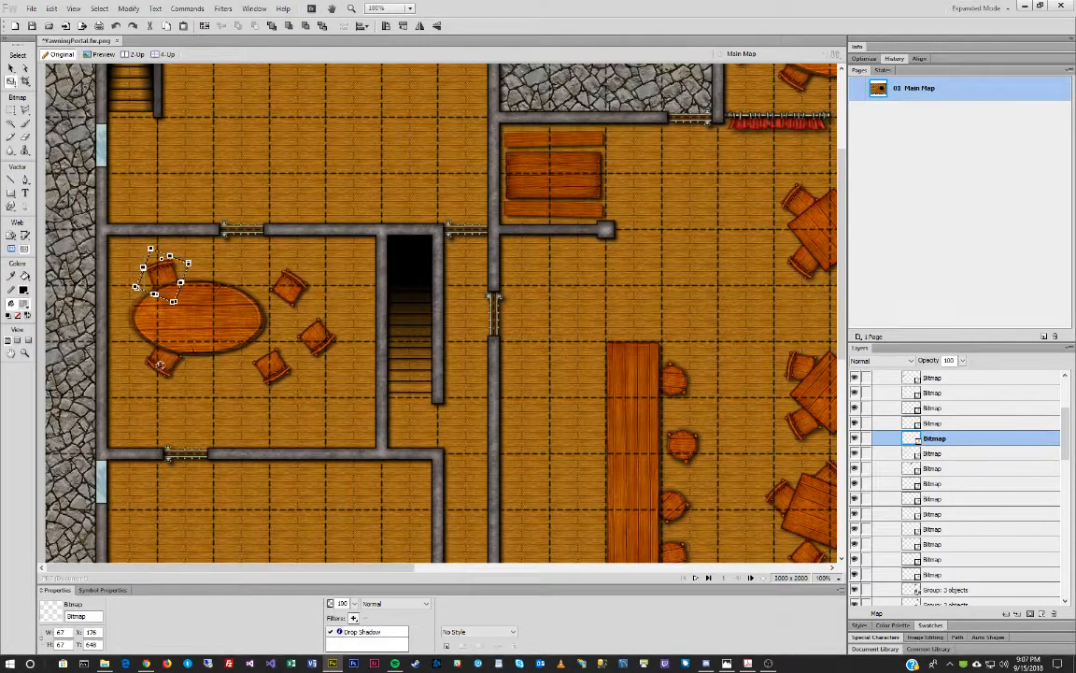
key("v")
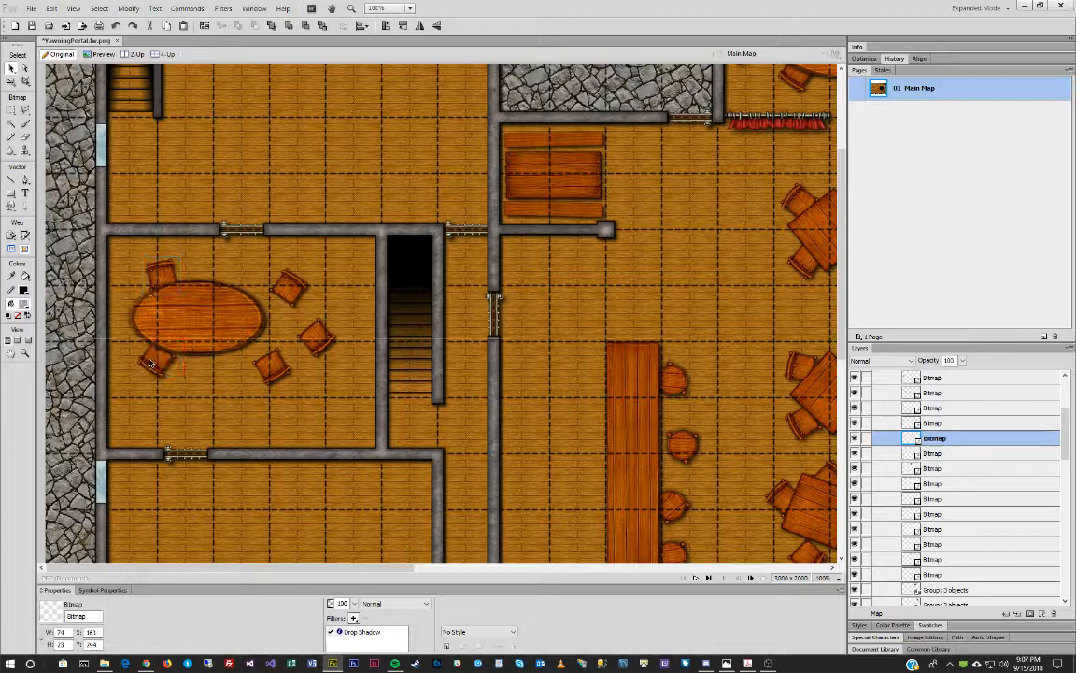
left_click(271, 366)
left_click_drag(271, 366, 227, 362)
key("ctrl+Down")
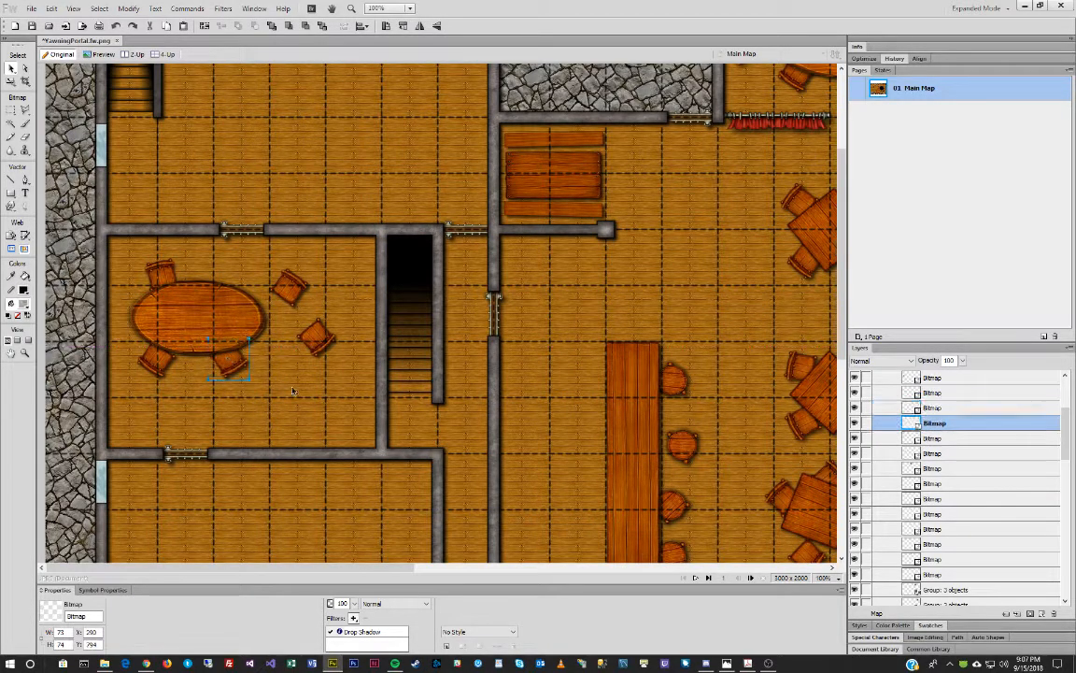
key("q")
left_click_drag(285, 399, 254, 411)
key("v")
Move the right-side chair next to the table and send it behind.
left_click_drag(318, 342, 249, 276)
key("q")
key("v")
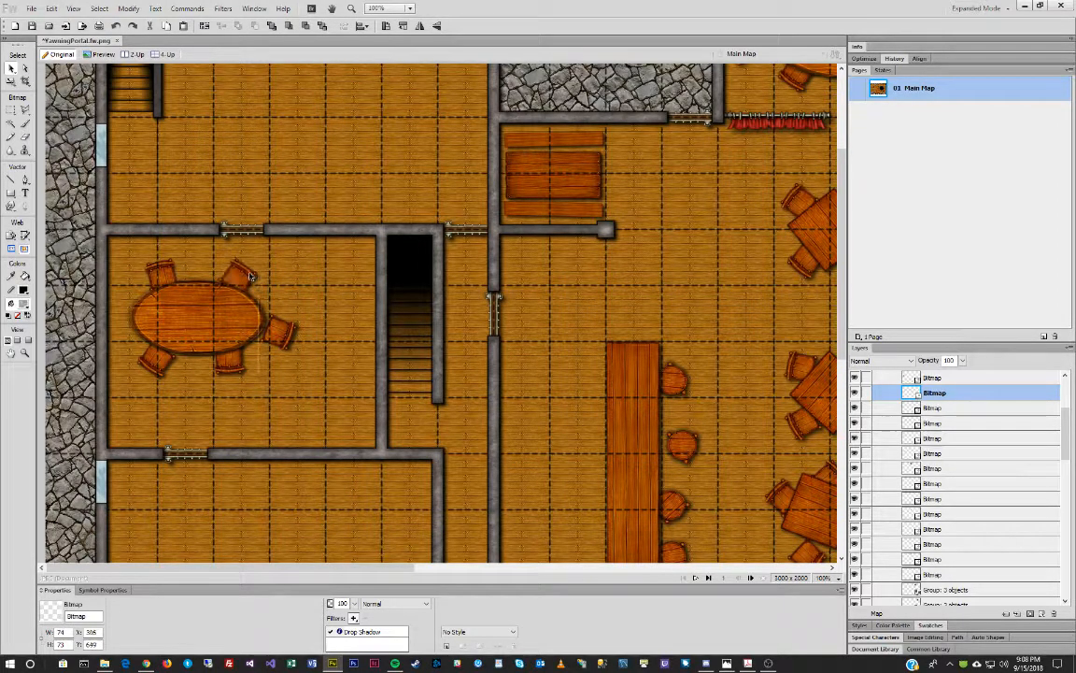
key("ctrl+Down")
Give the table and five chairs a Drop Shadow and select them all.
left_click_drag(127, 258, 313, 381)
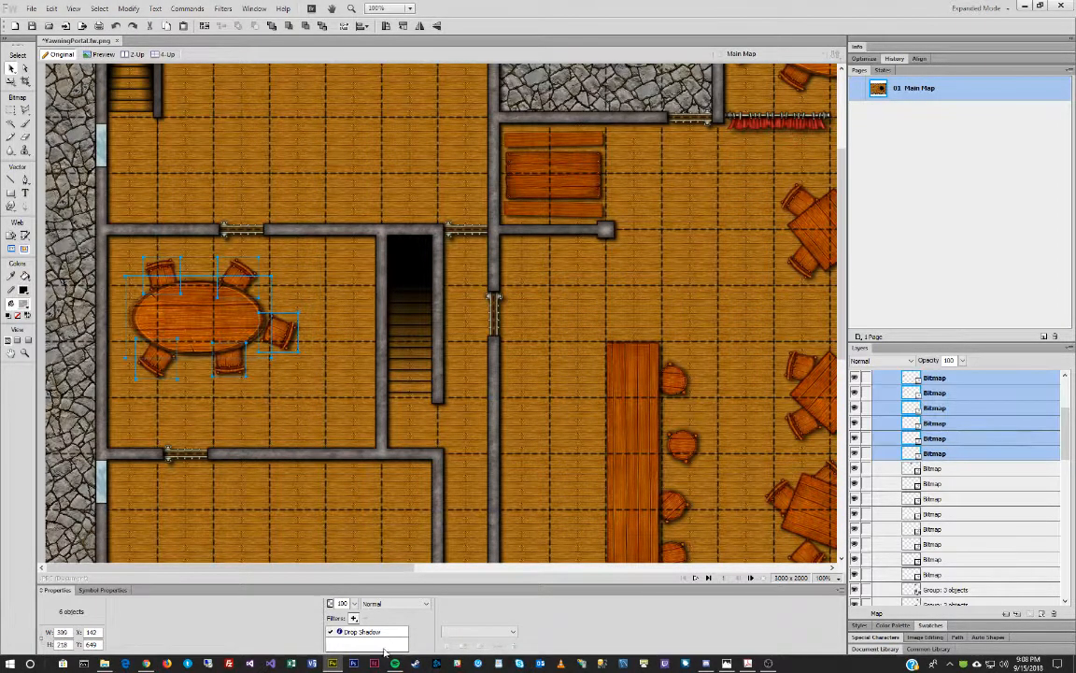
left_click(355, 617)
mouse_move(402, 574)
left_click(512, 574)
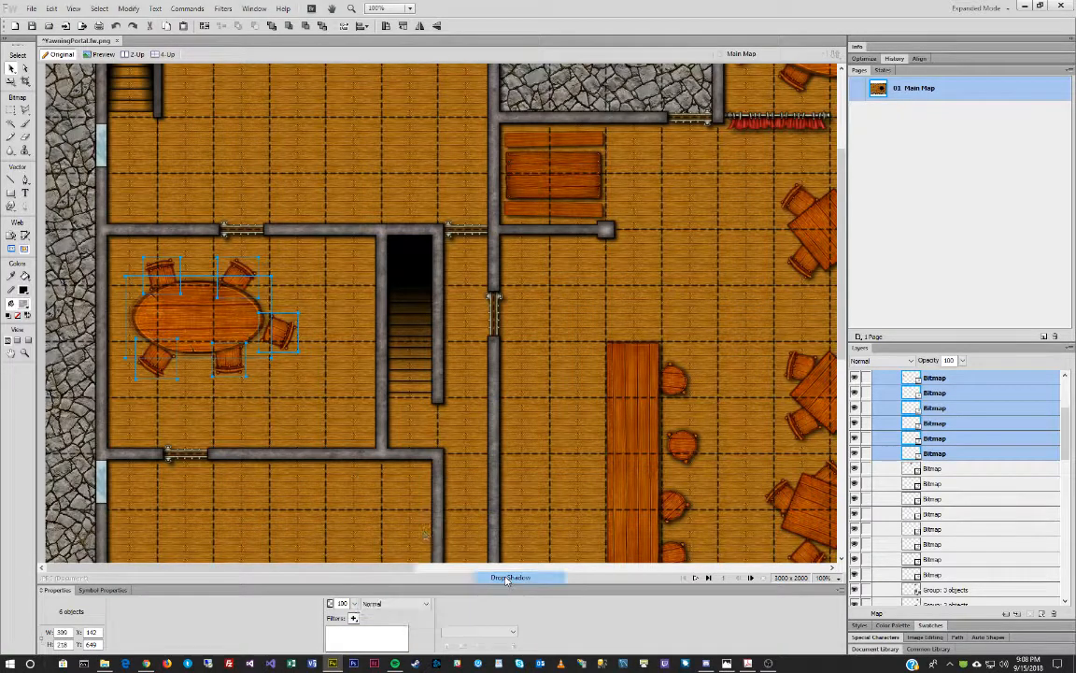
left_click(197, 324)
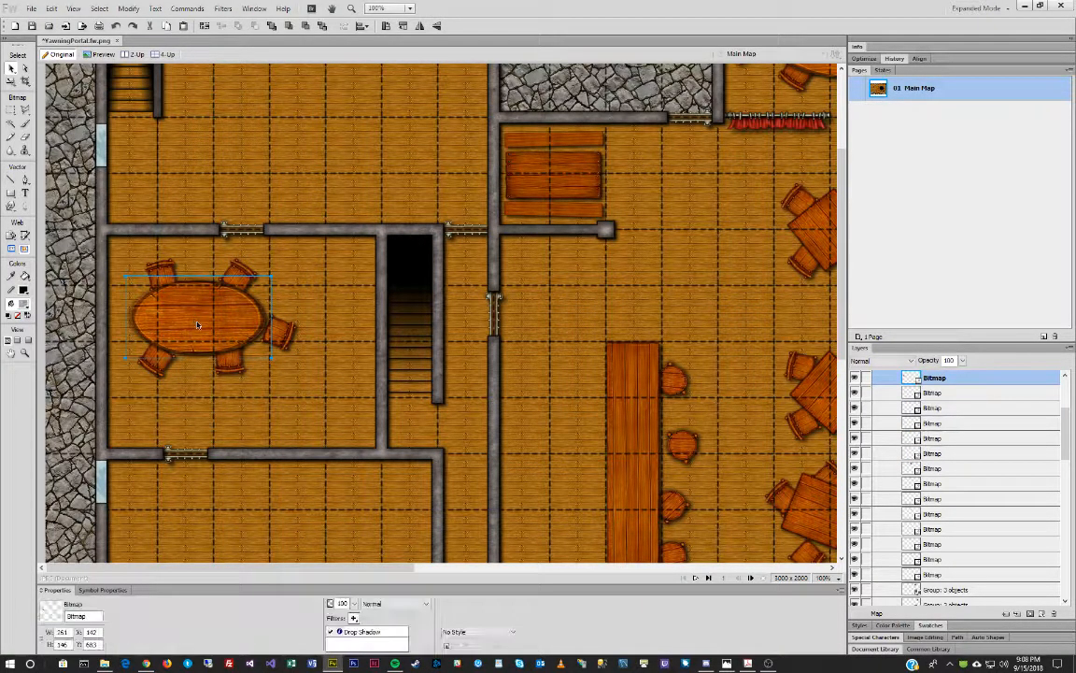
left_click_drag(291, 235, 93, 369)
Group the left room's six objects, then group the top room's nine and shift right.
key("ctrl+g")
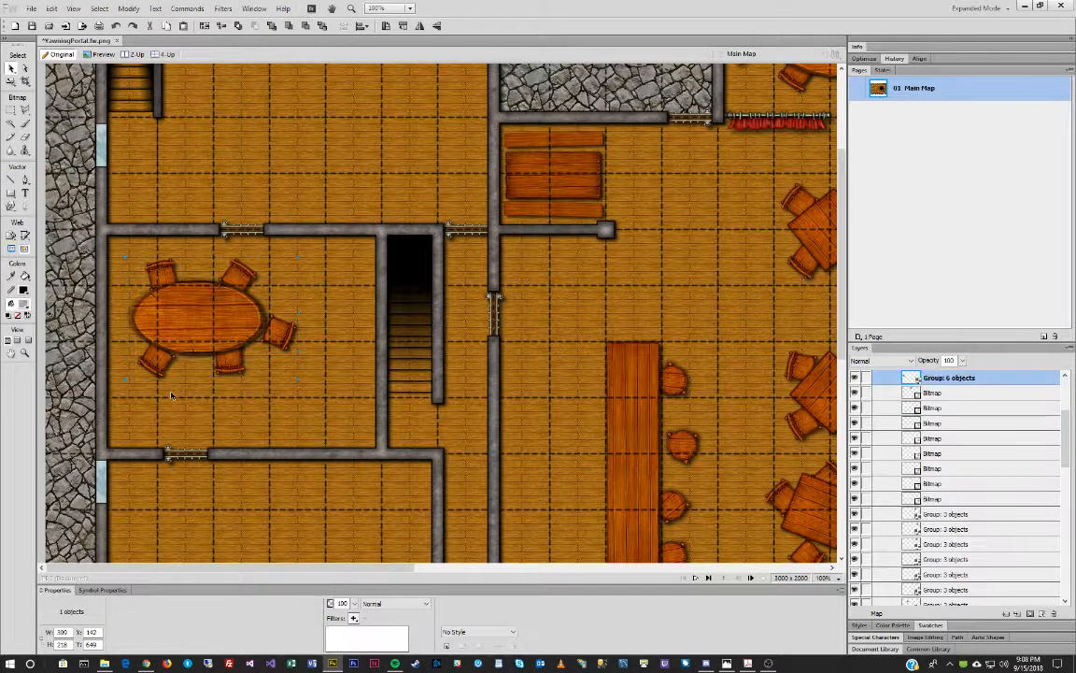
scroll(692, 414, "up", 3)
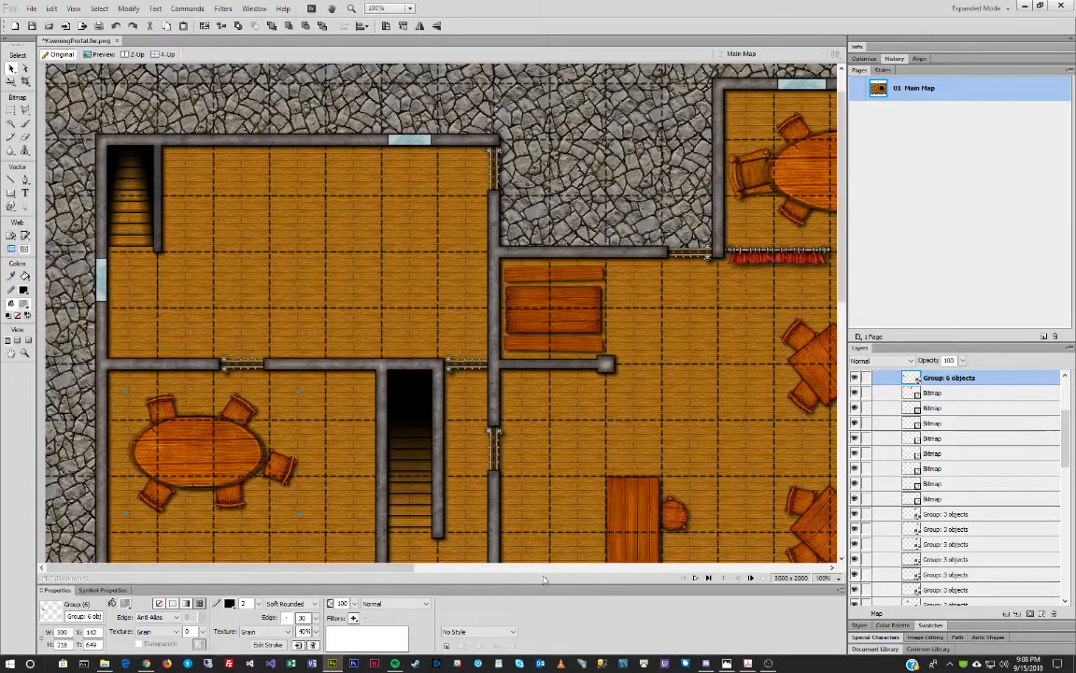
scroll(328, 213, "right", 5)
left_click_drag(235, 97, 479, 215)
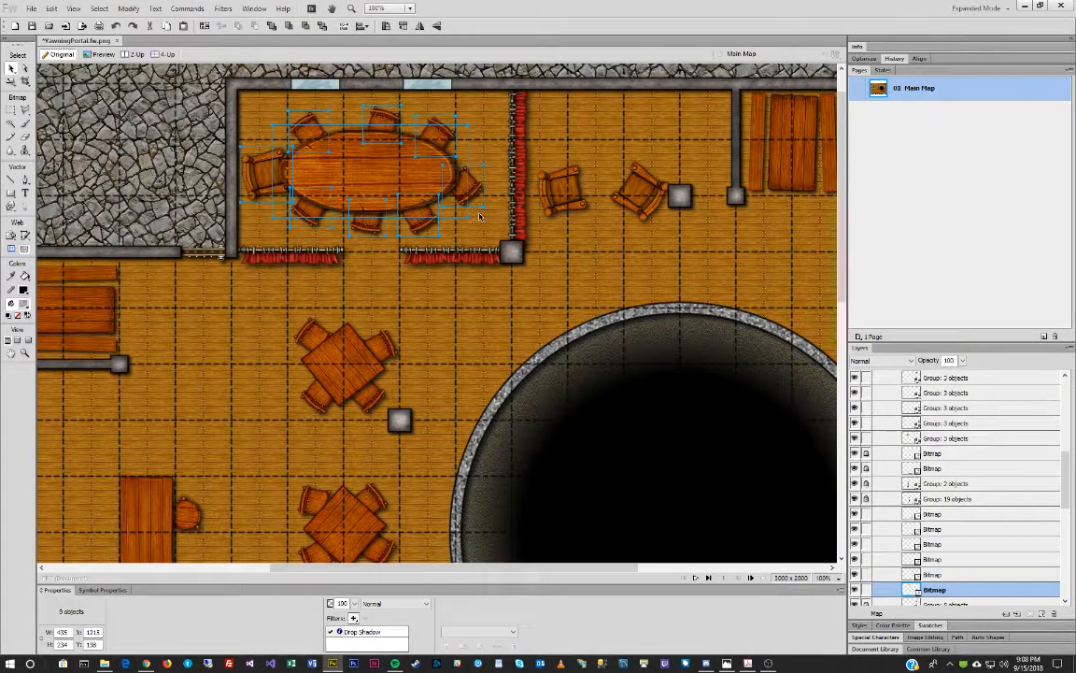
key("ctrl+g")
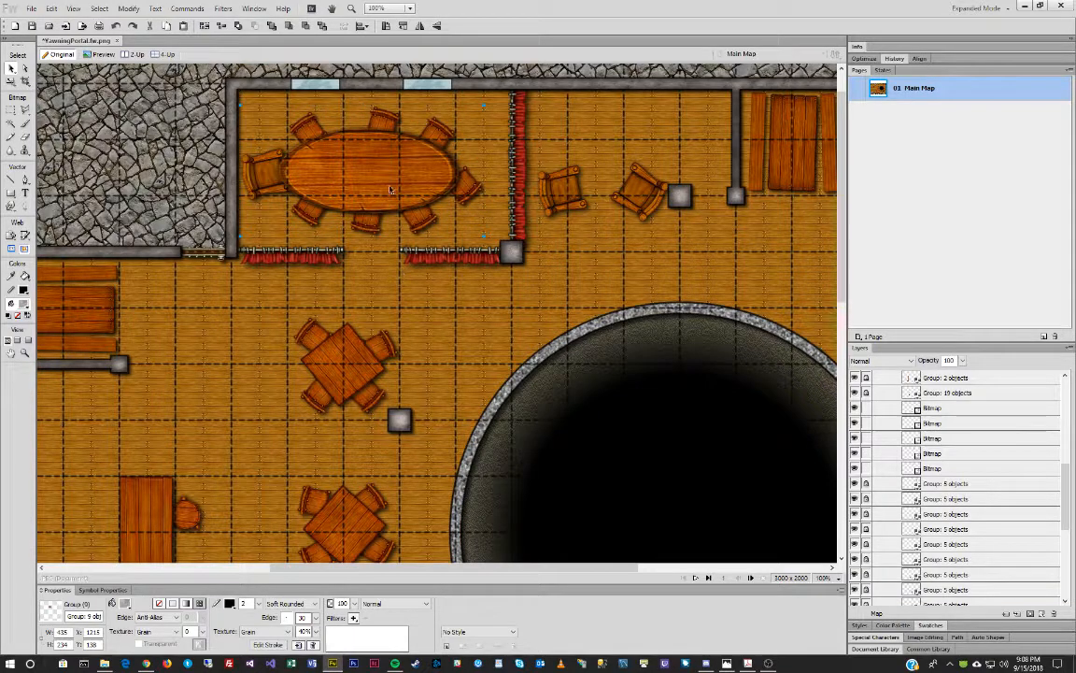
left_click_drag(386, 163, 390, 164)
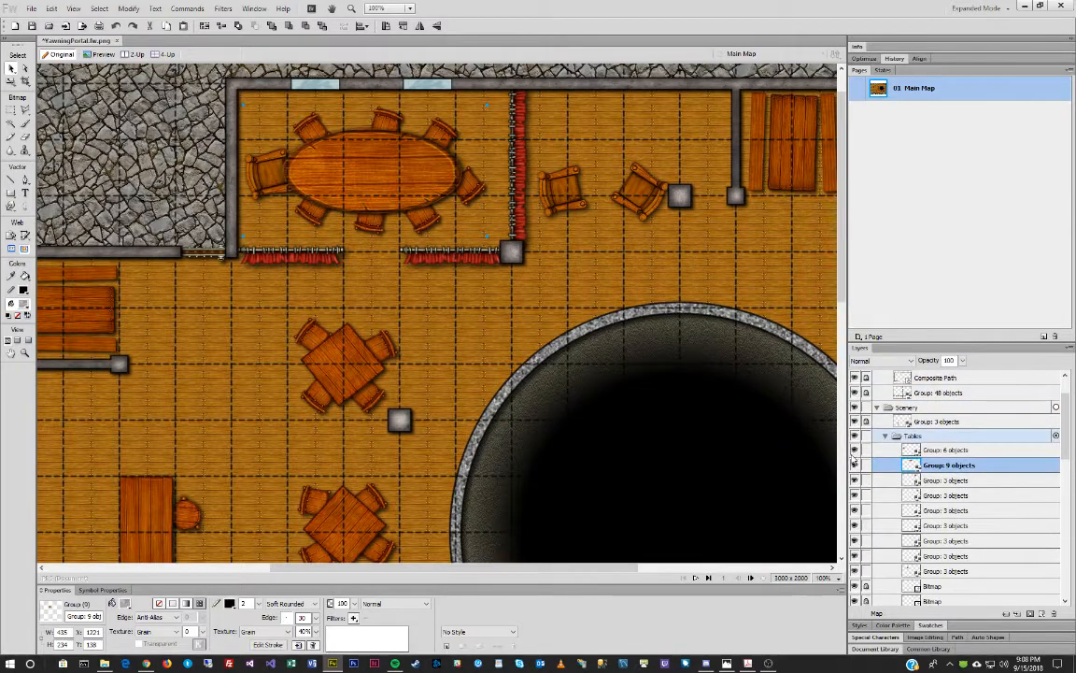
Lock the Tables layer and zoom out to view the whole map.
left_click(866, 436)
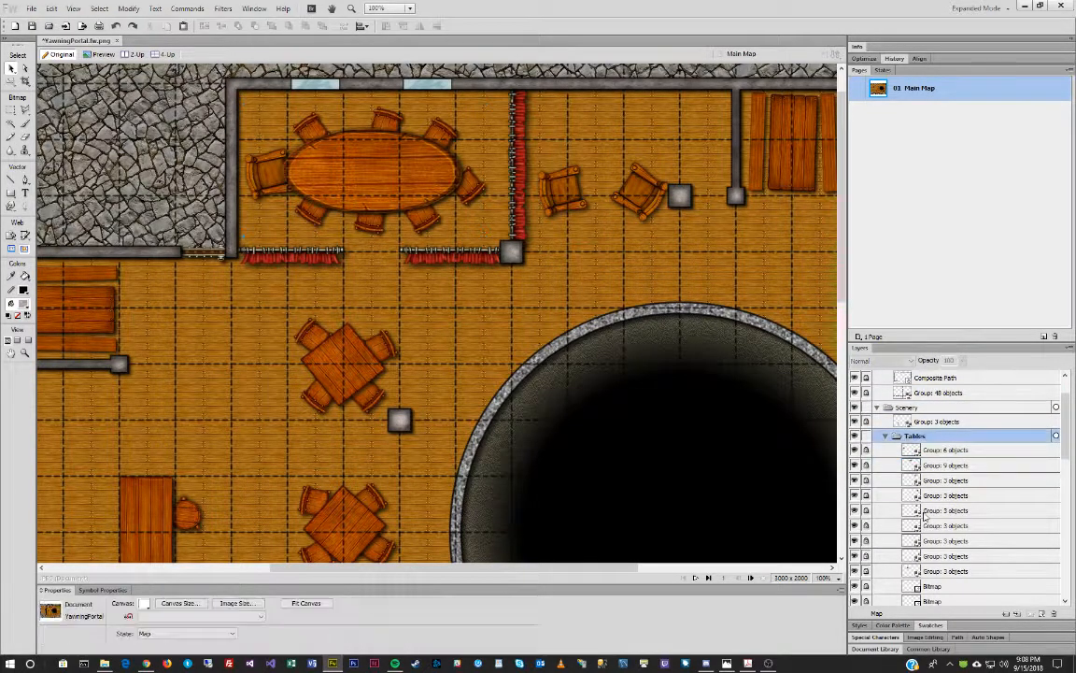
scroll(899, 523, "down", 2)
scroll(898, 521, "down", 2)
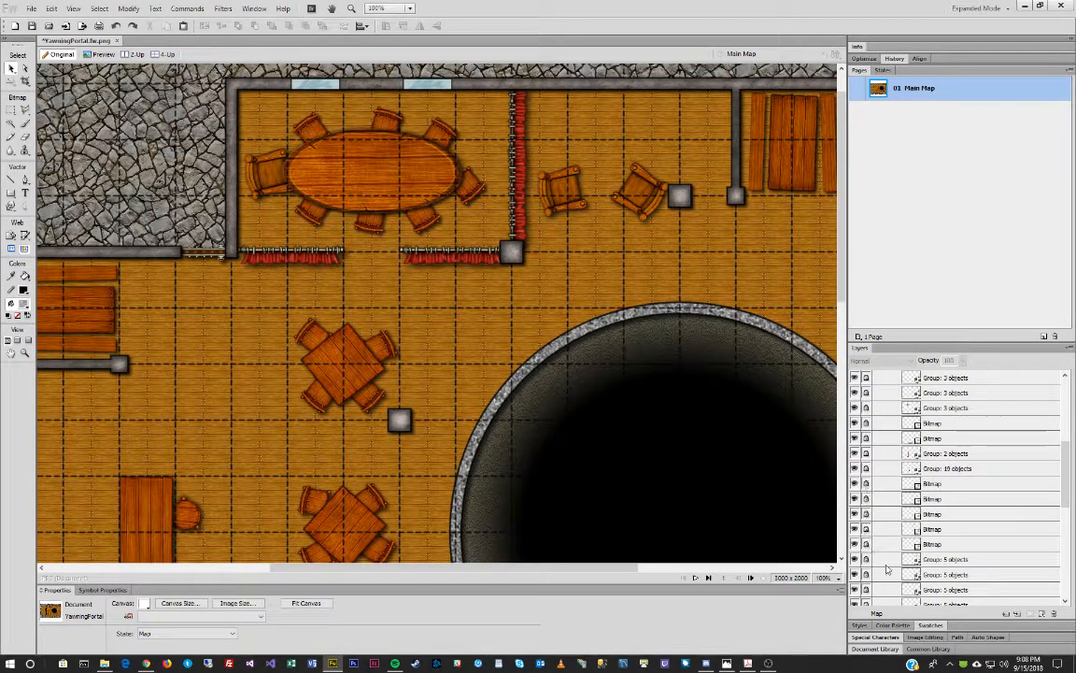
left_click(25, 354)
left_click(461, 338, "alt")
left_click(461, 338, "alt")
left_click(458, 337, "alt")
left_click(454, 338, "alt")
left_click(426, 327)
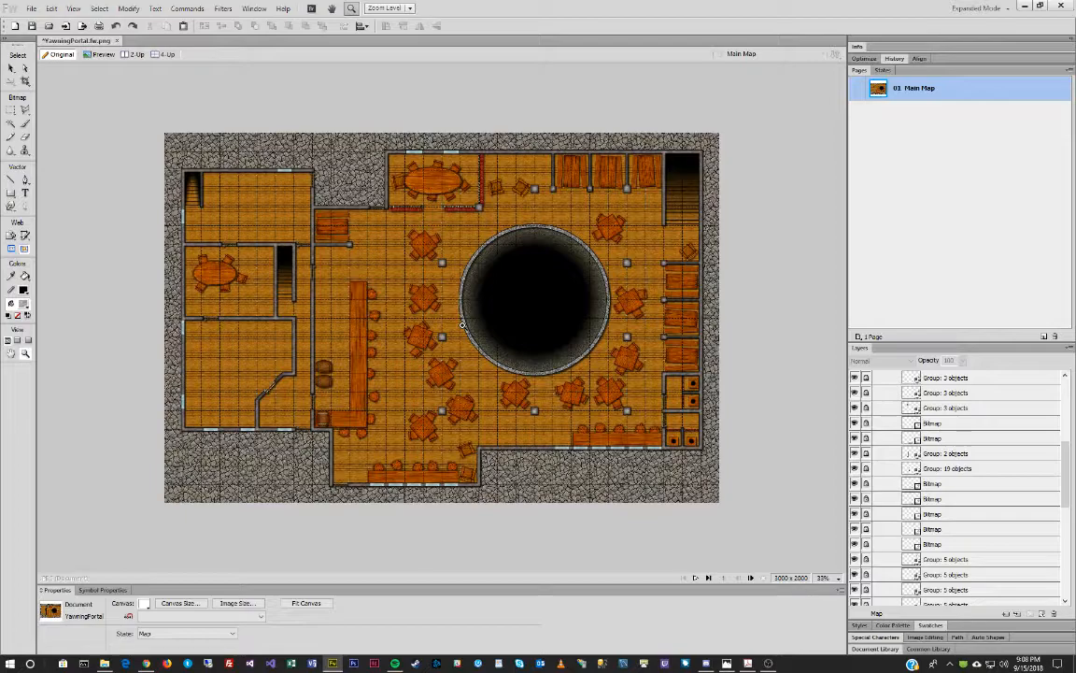
Drag the Photos window with the original Yawning Portal map over the Fireworks document.
left_click_drag(0, 146, 477, 149)
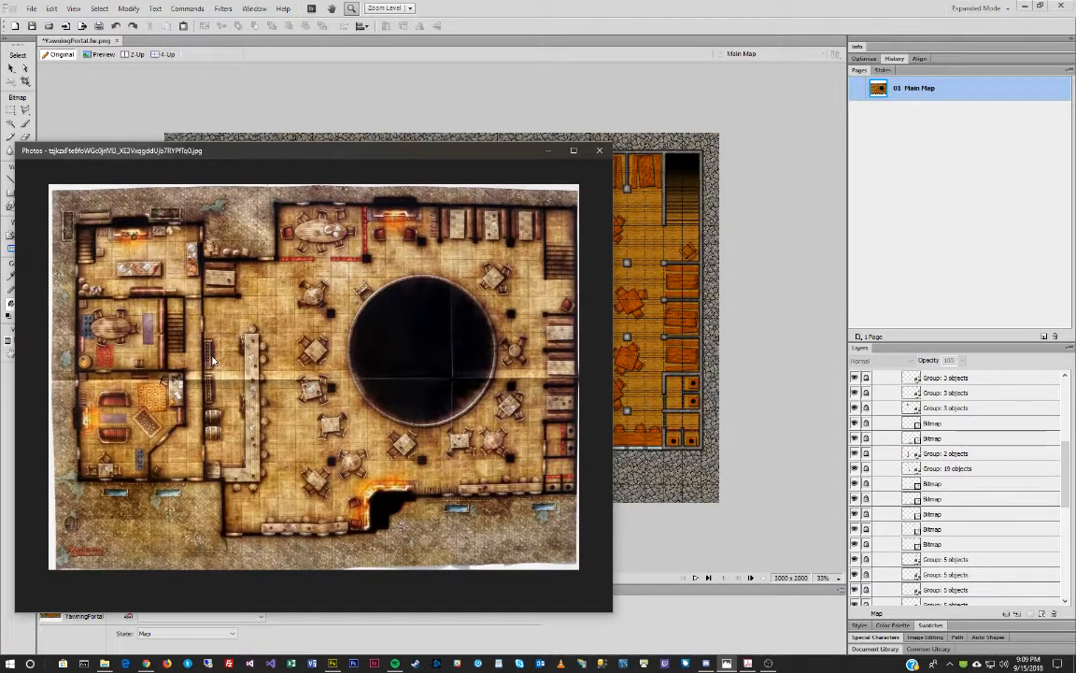
Bring the Furniture folder window forward and scroll back up through its tiles.
left_click(103, 664)
scroll(692, 360, "up", 5)
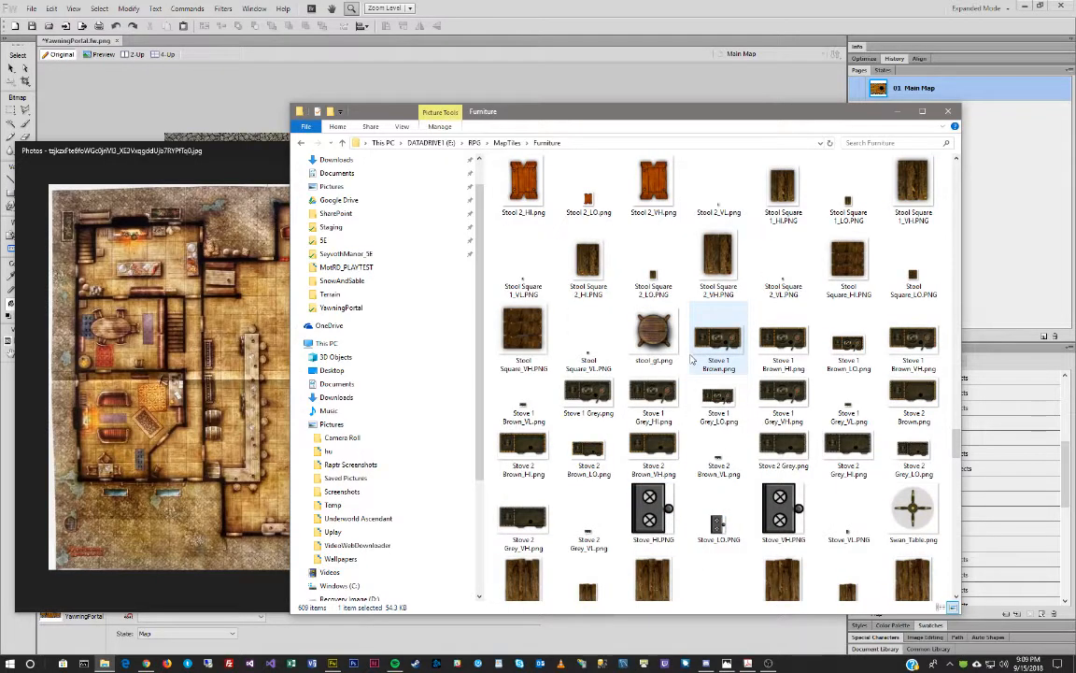
scroll(691, 361, "up", 5)
scroll(691, 361, "up", 5)
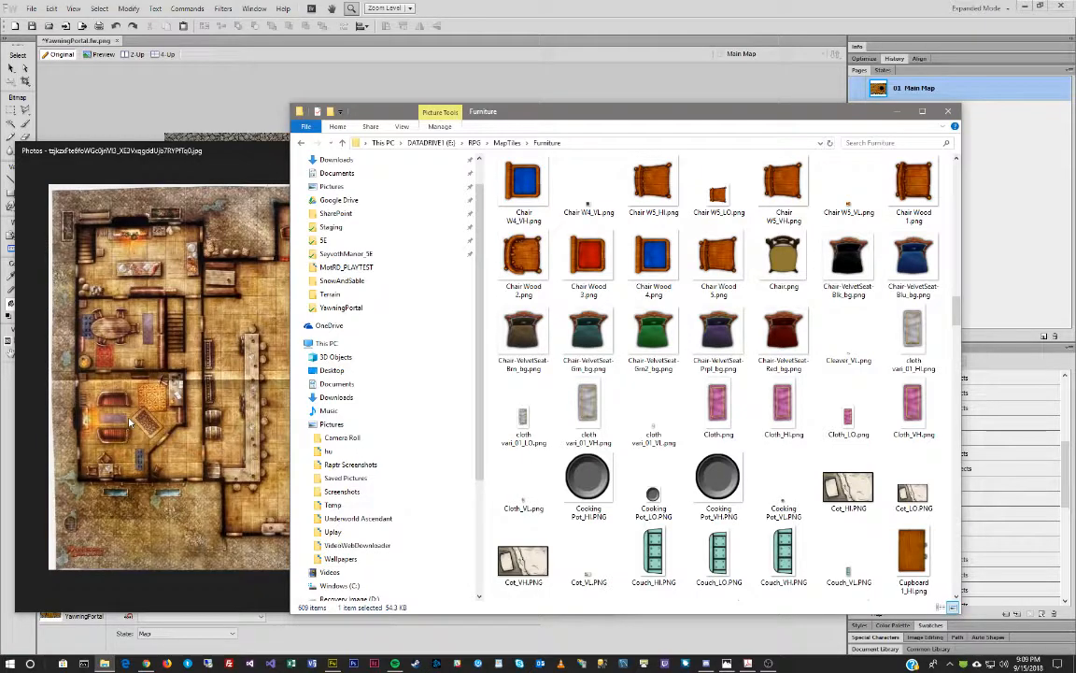
scroll(629, 241, "up", 10)
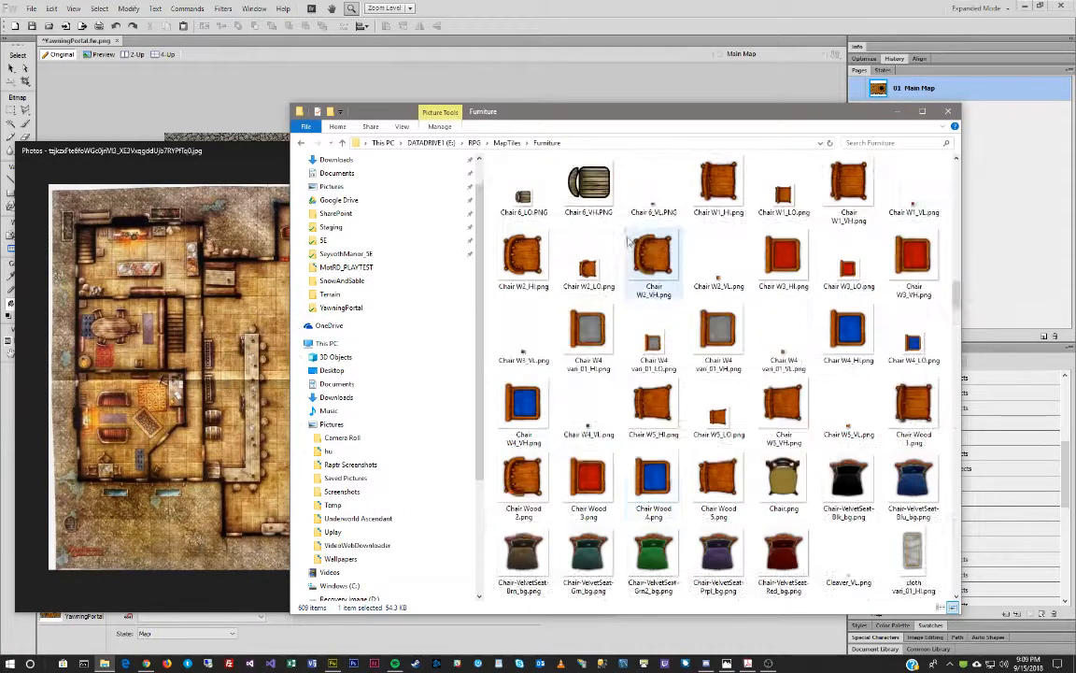
scroll(629, 241, "down", 15)
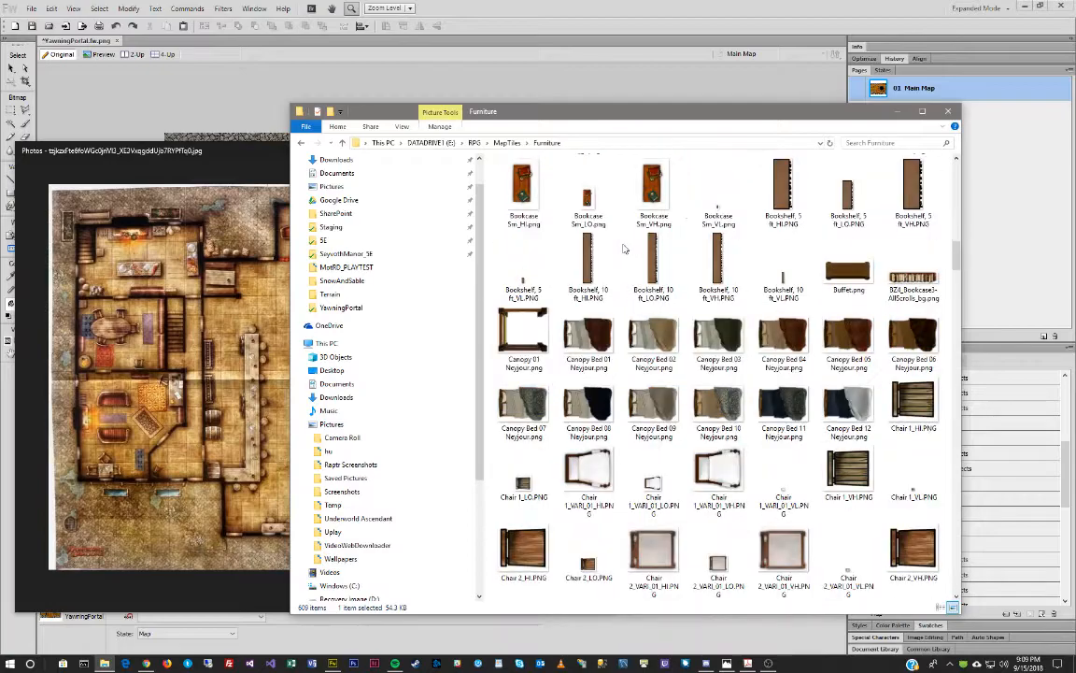
scroll(612, 264, "down", 10)
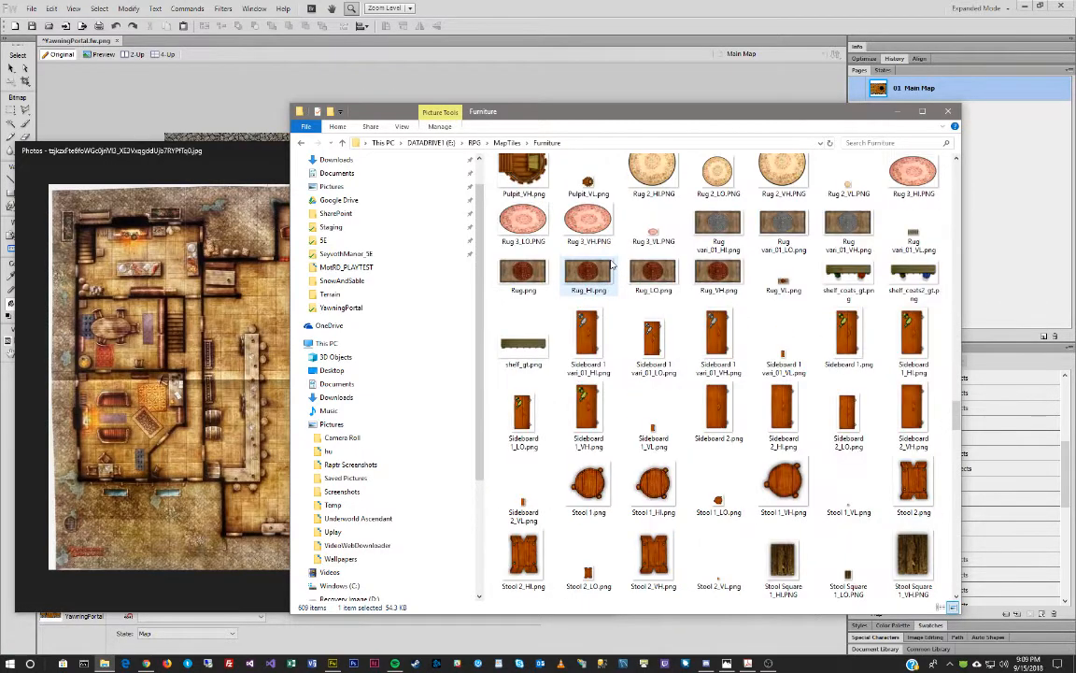
scroll(612, 264, "up", 20)
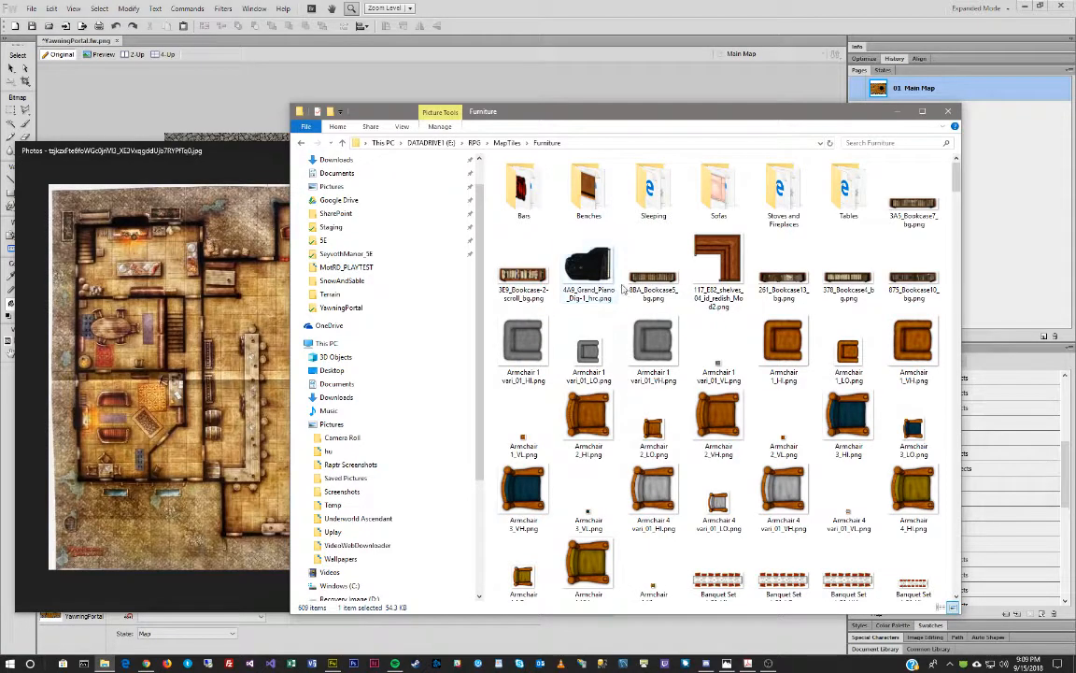
Go up to MapTiles, open the Decoration folder and browse down through its tile thumbnails.
left_click(507, 143)
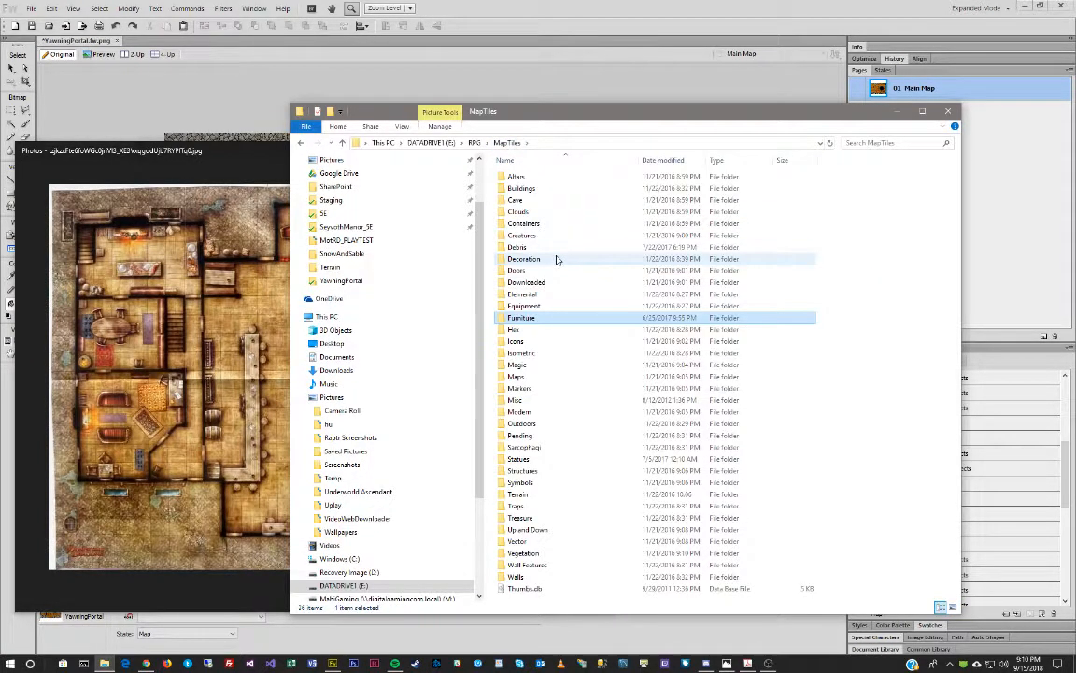
double_click(555, 263)
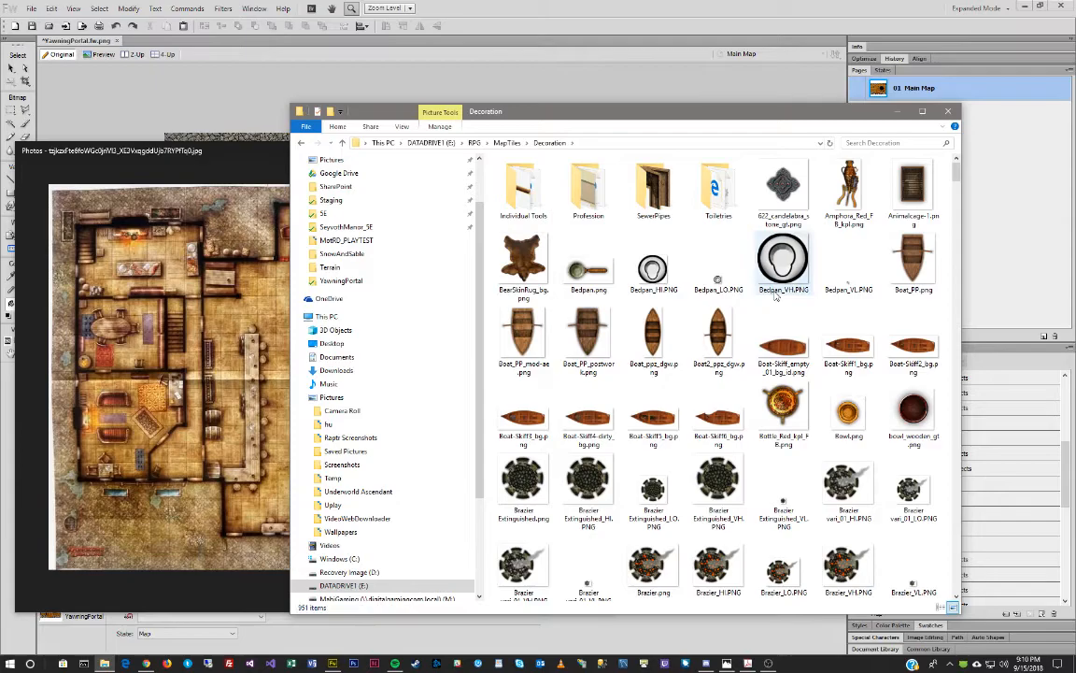
scroll(775, 296, "down", 2)
scroll(775, 296, "down", 3)
scroll(776, 296, "down", 10)
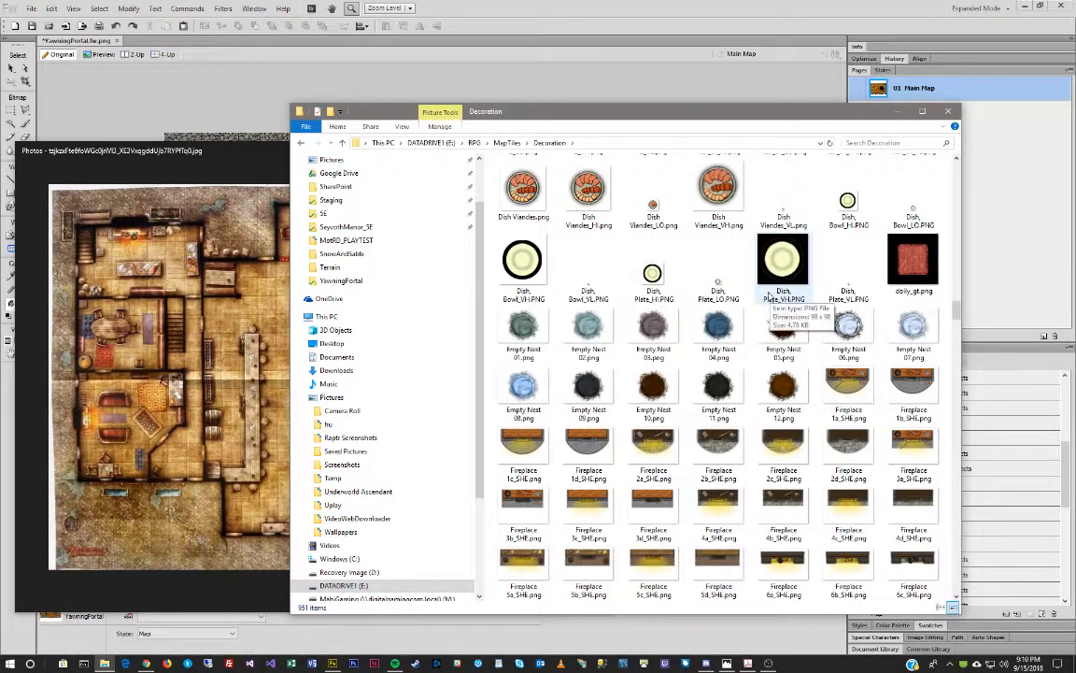
scroll(772, 297, "down", 10)
scroll(770, 296, "up", 5)
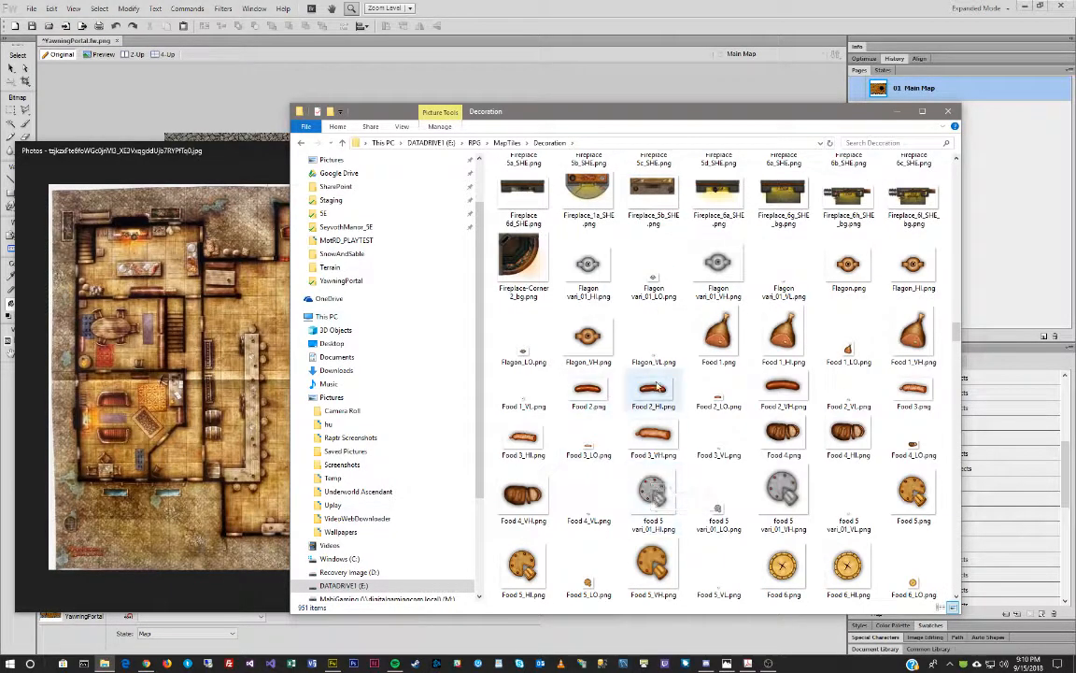
scroll(614, 456, "down", 5)
scroll(729, 411, "down", 5)
scroll(744, 400, "down", 3)
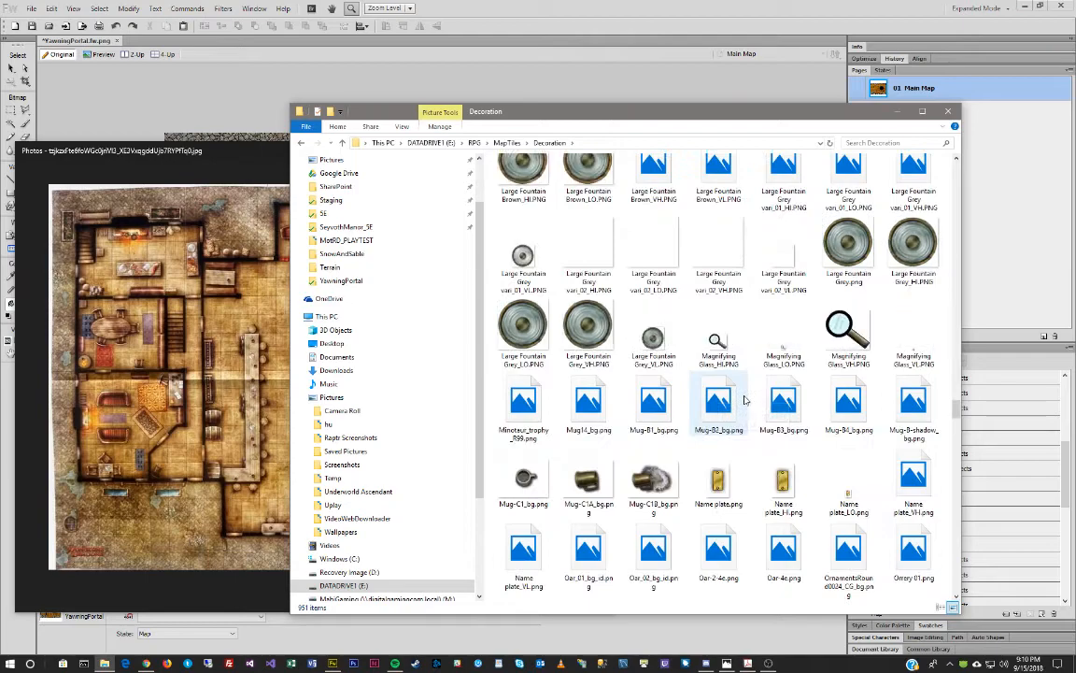
scroll(744, 400, "down", 3)
scroll(745, 400, "down", 3)
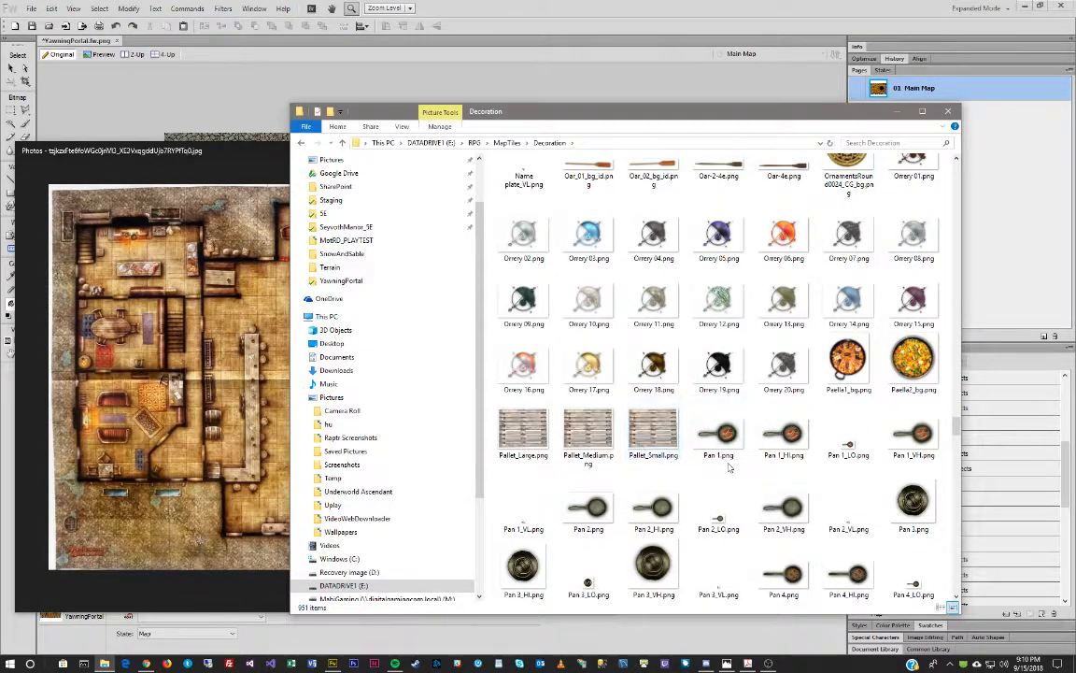
scroll(733, 461, "down", 3)
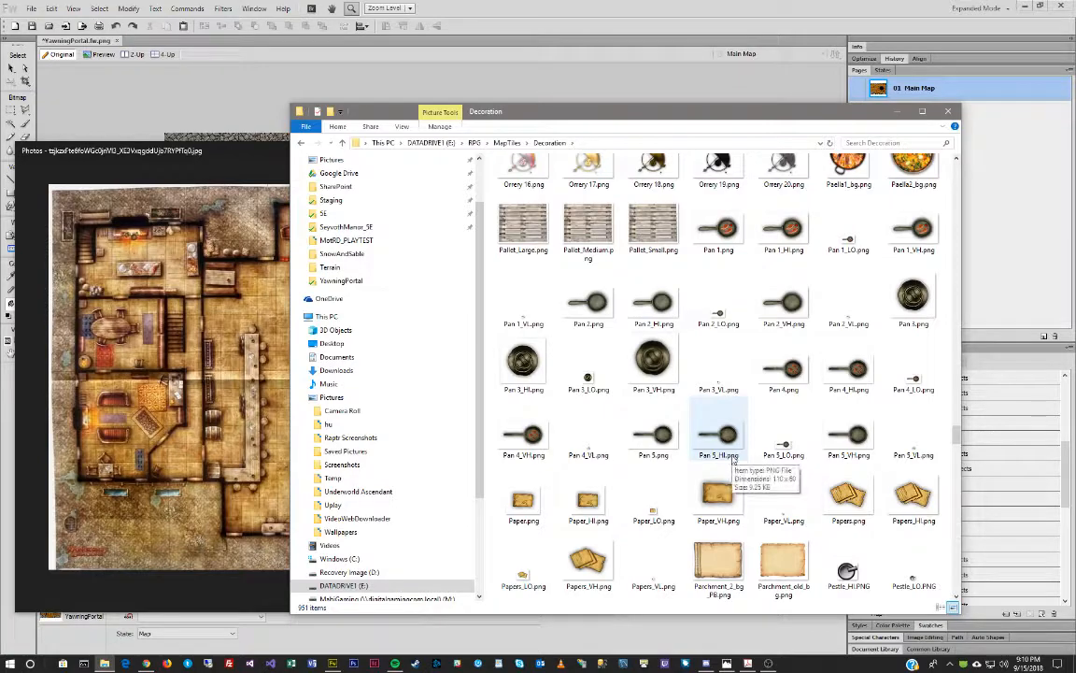
scroll(734, 459, "down", 6)
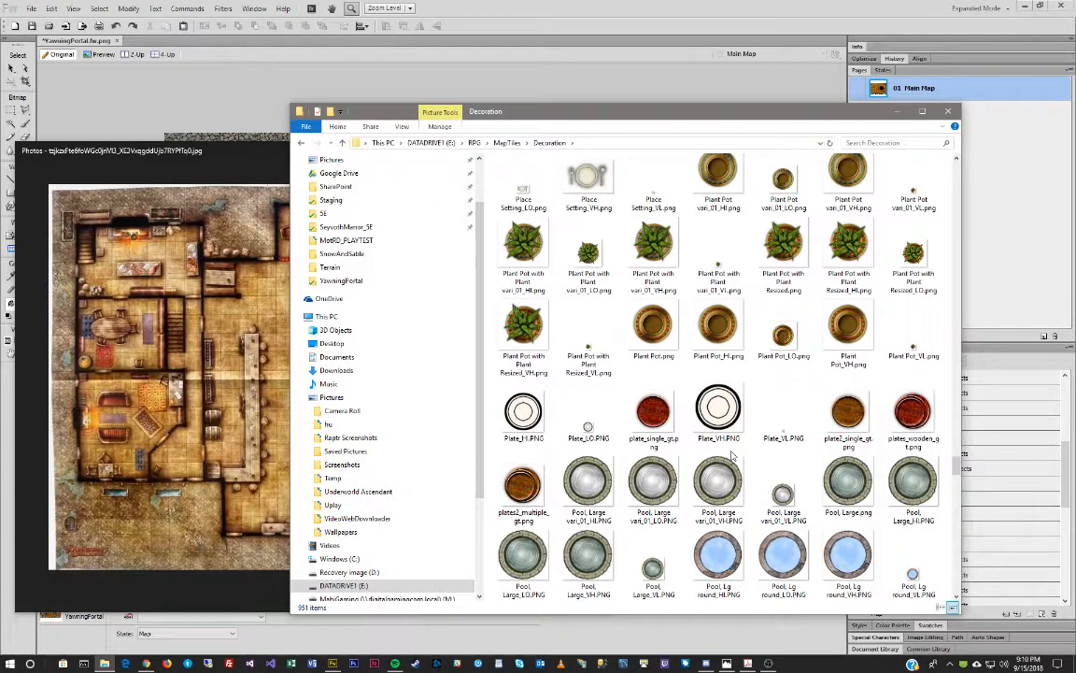
scroll(734, 456, "down", 10)
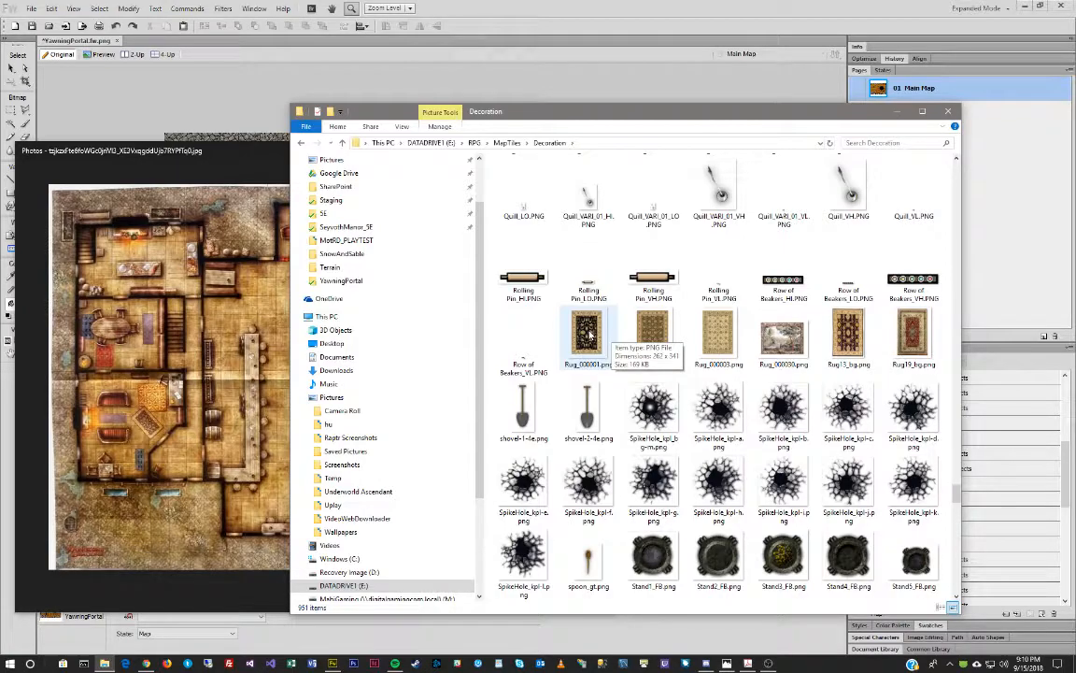
scroll(654, 350, "down", 5)
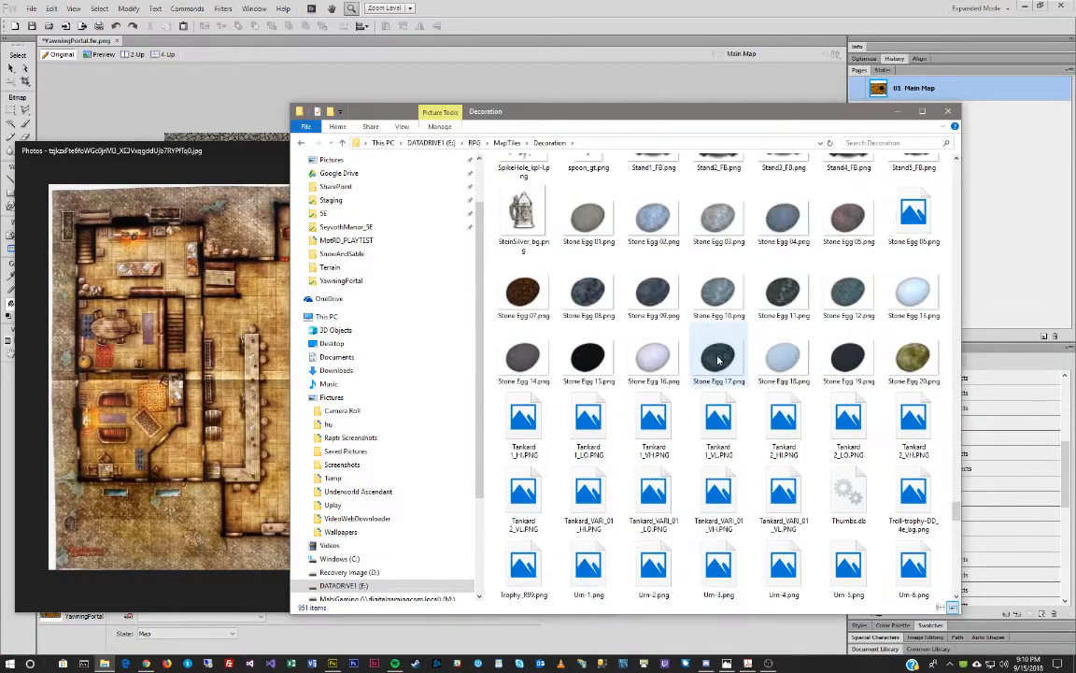
scroll(718, 360, "down", 5)
Return to the top of the Decoration folder and select the Profession subfolder.
scroll(714, 327, "up", 2)
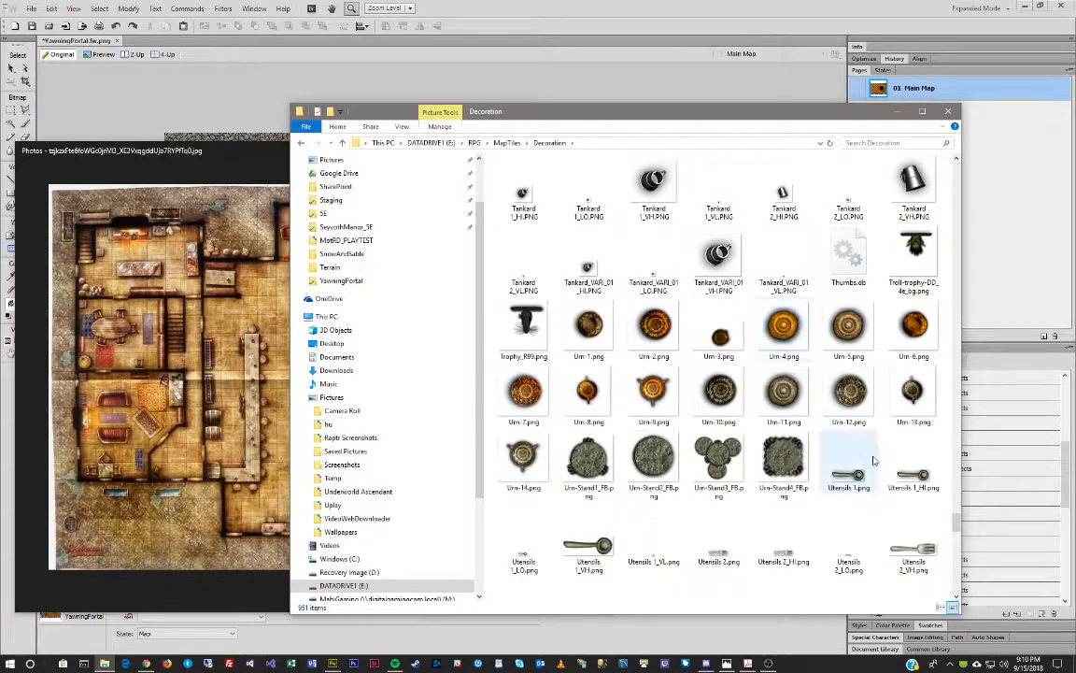
scroll(855, 486, "down", 2)
scroll(841, 420, "down", 5)
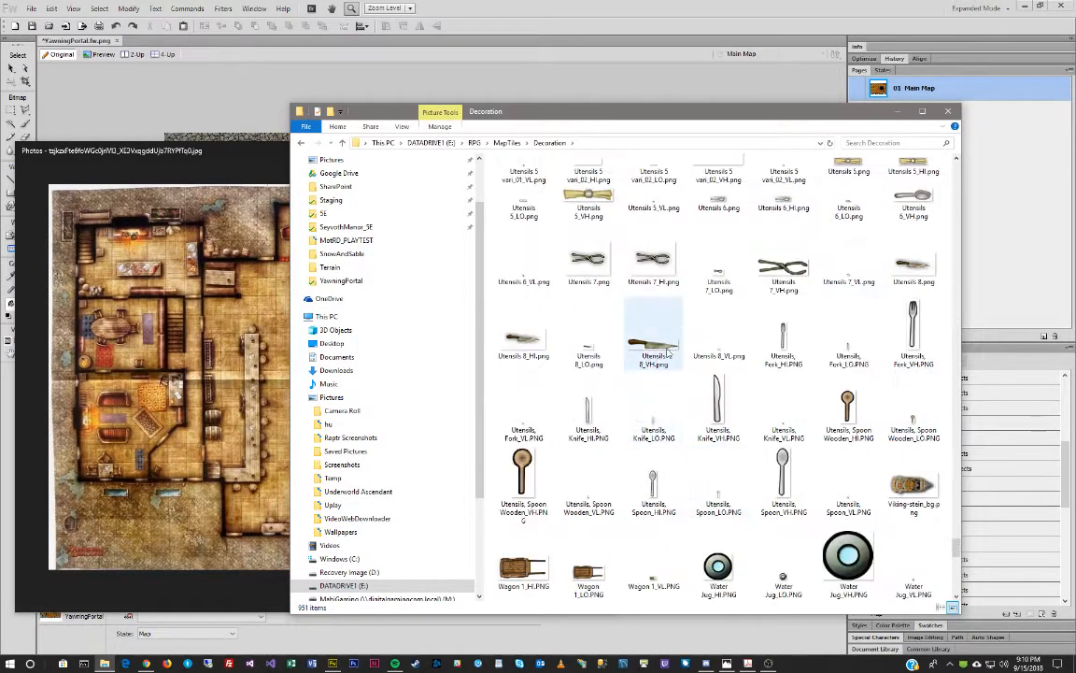
scroll(747, 412, "down", 8)
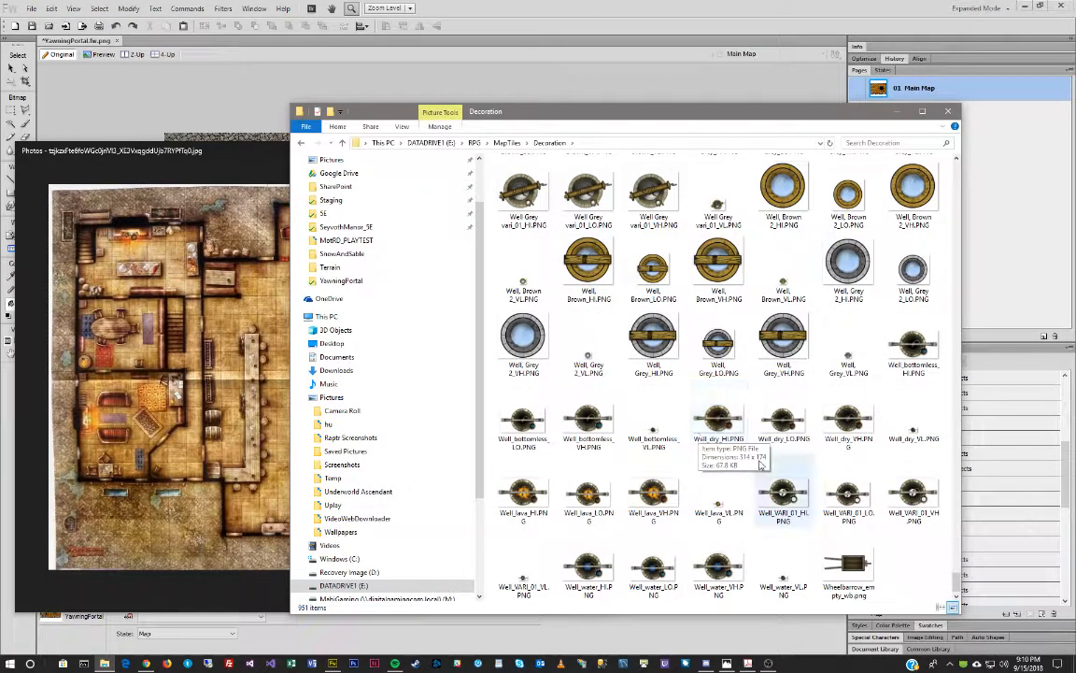
scroll(719, 444, "up", 15)
scroll(736, 449, "up", 20)
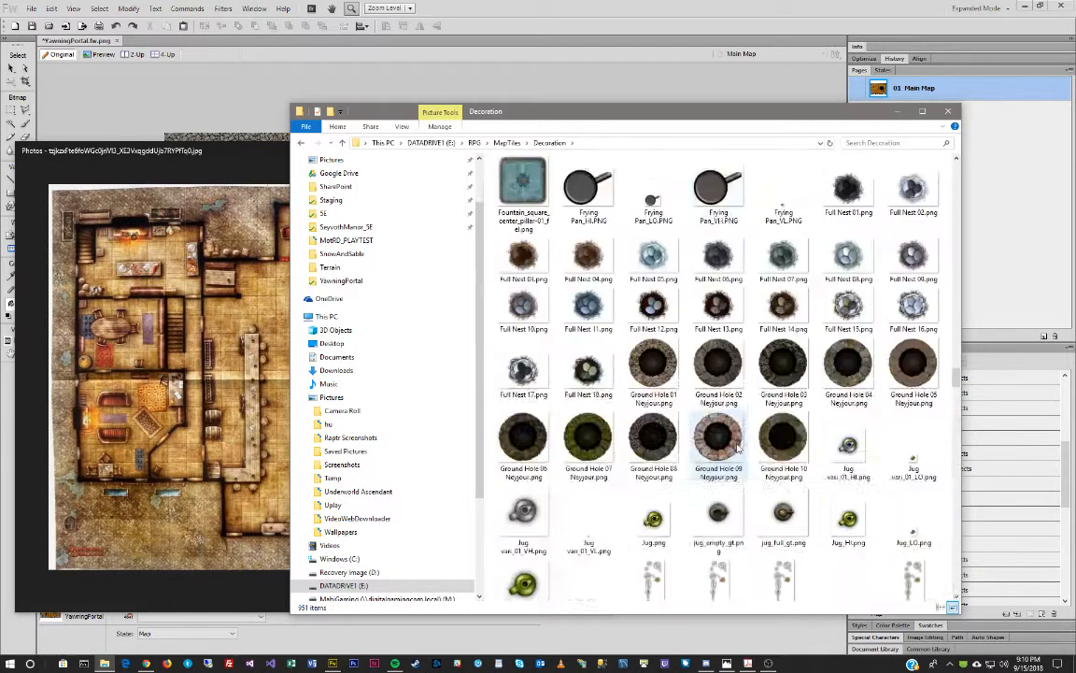
scroll(737, 449, "up", 10)
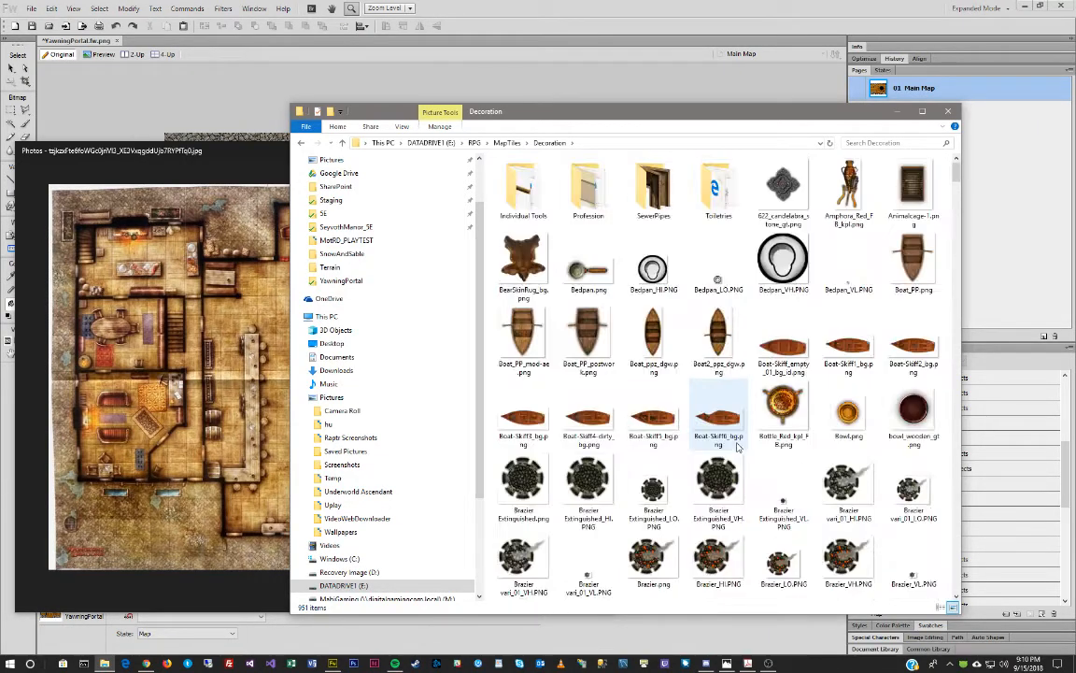
left_click(586, 197)
double_click(585, 198)
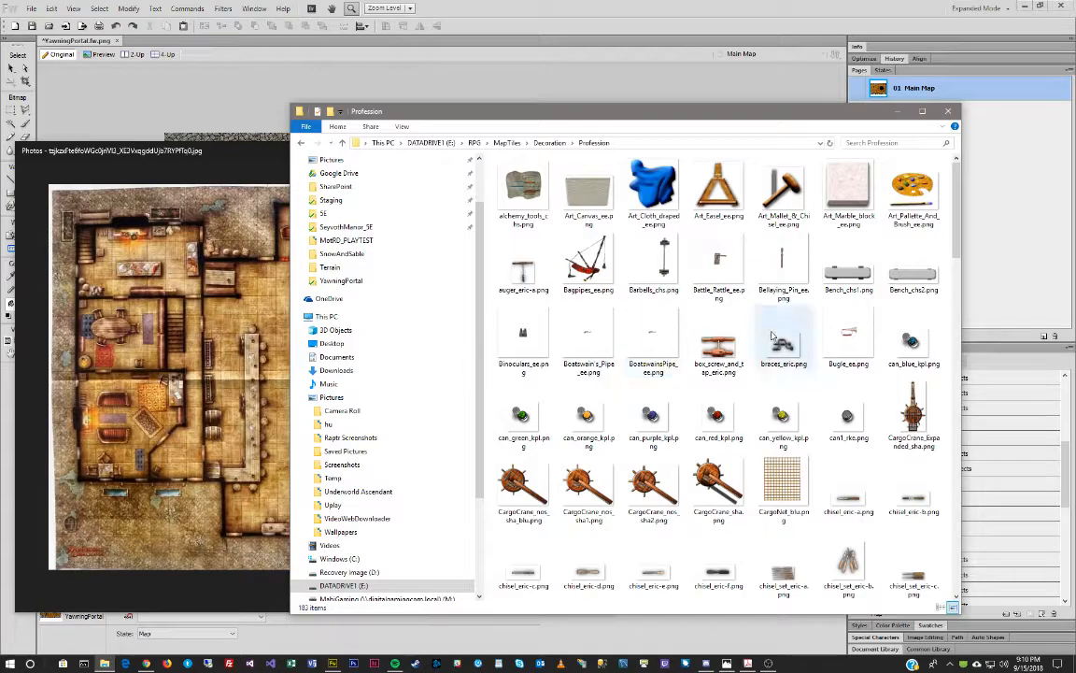
scroll(749, 339, "down", 5)
scroll(772, 333, "down", 7)
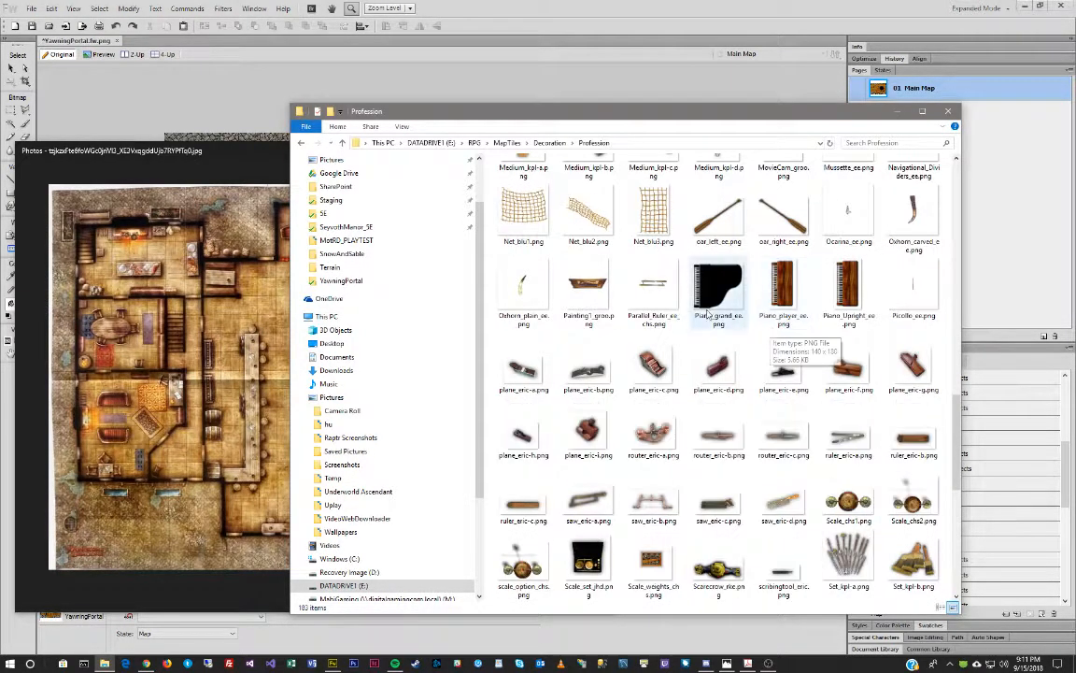
scroll(772, 333, "down", 3)
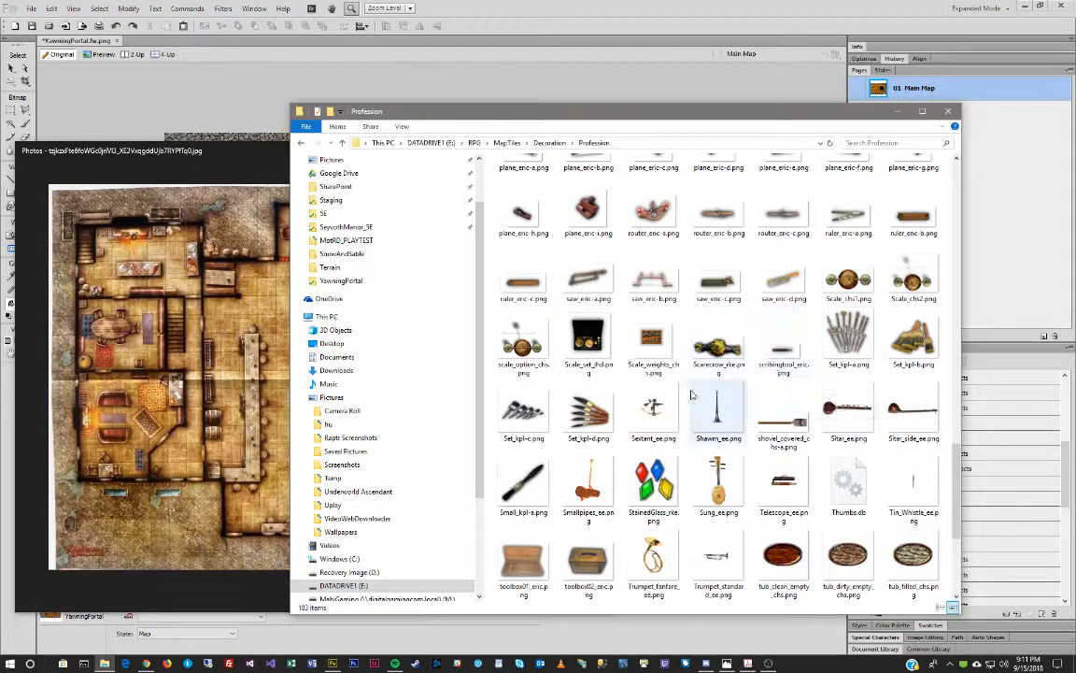
scroll(790, 411, "down", 3)
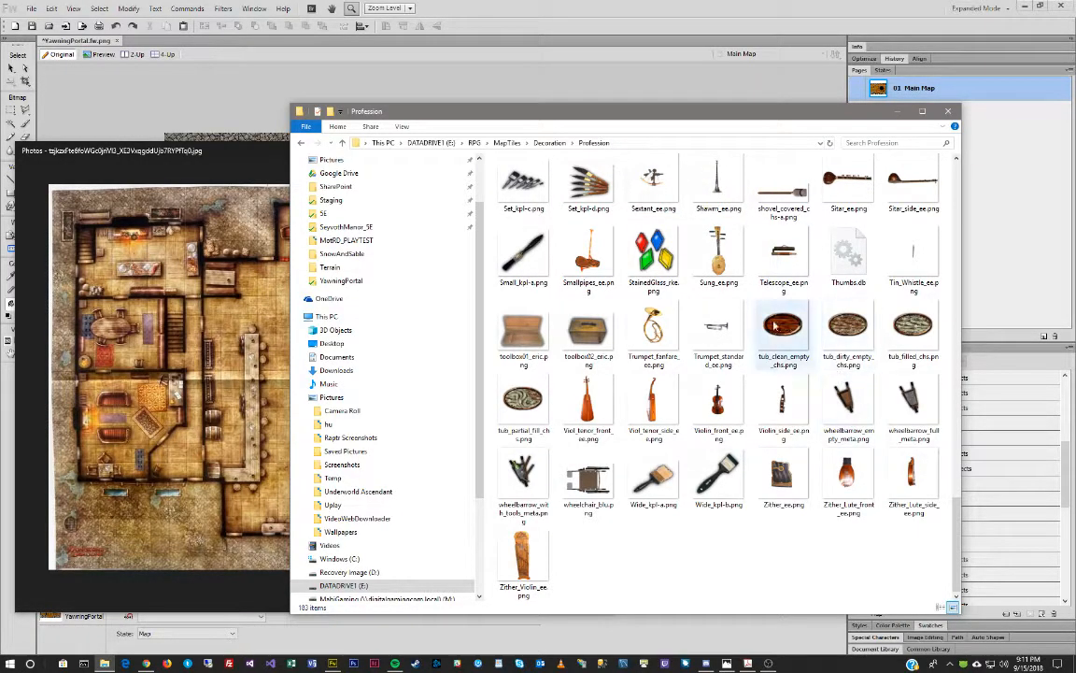
scroll(690, 278, "up", 5)
scroll(690, 277, "up", 5)
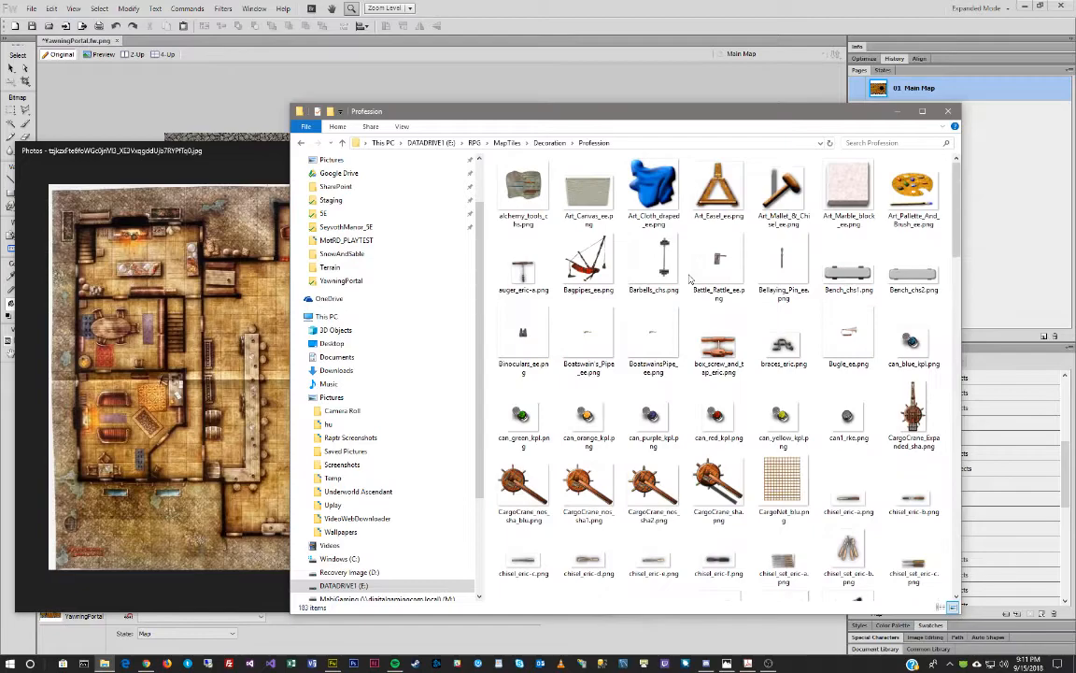
left_click(549, 142)
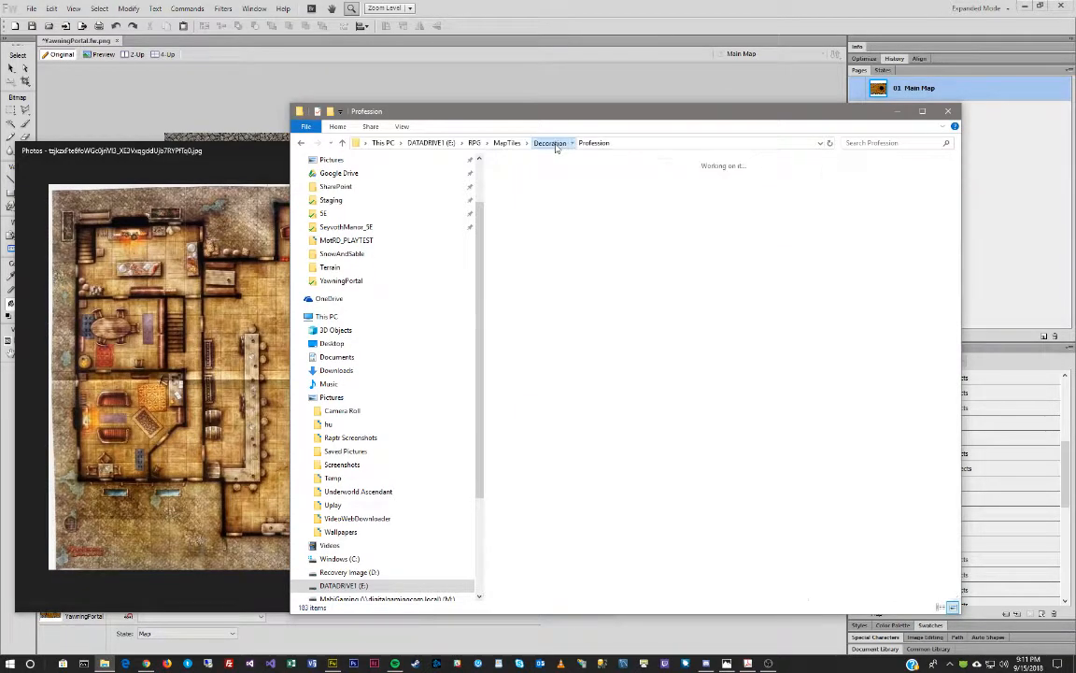
double_click(525, 192)
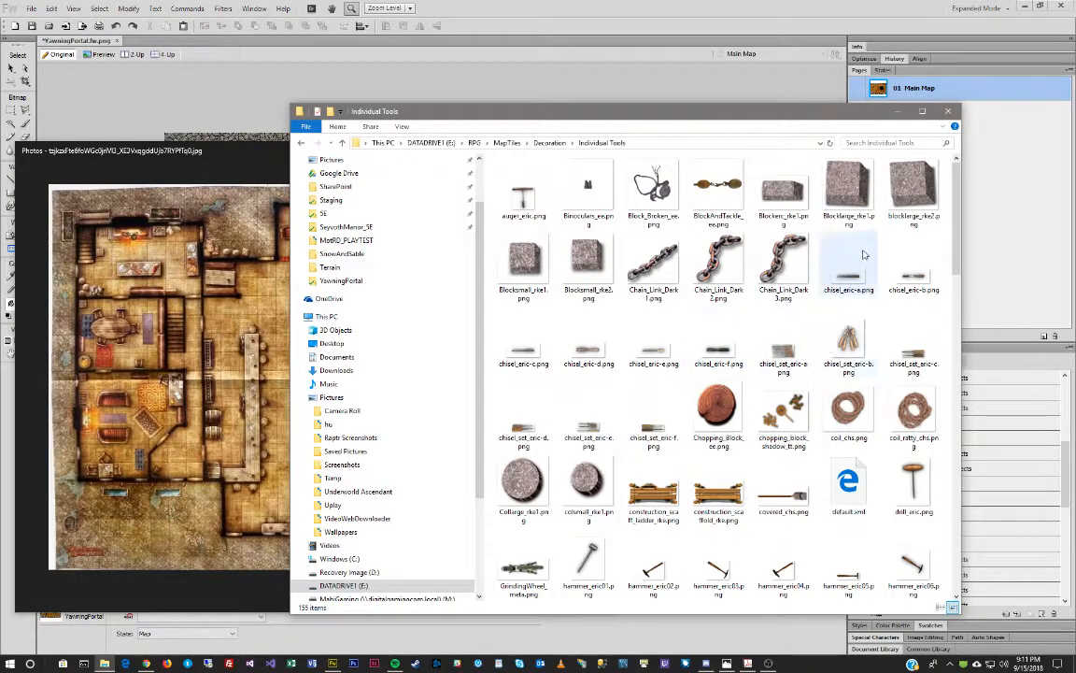
scroll(865, 255, "down", 6)
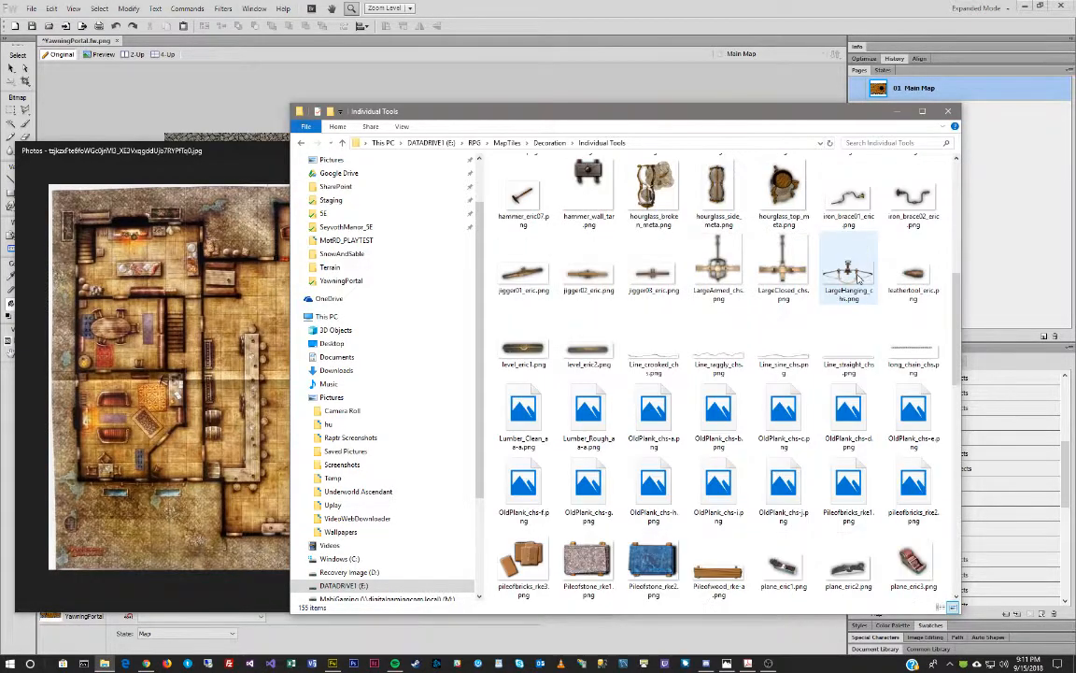
scroll(858, 276, "down", 3)
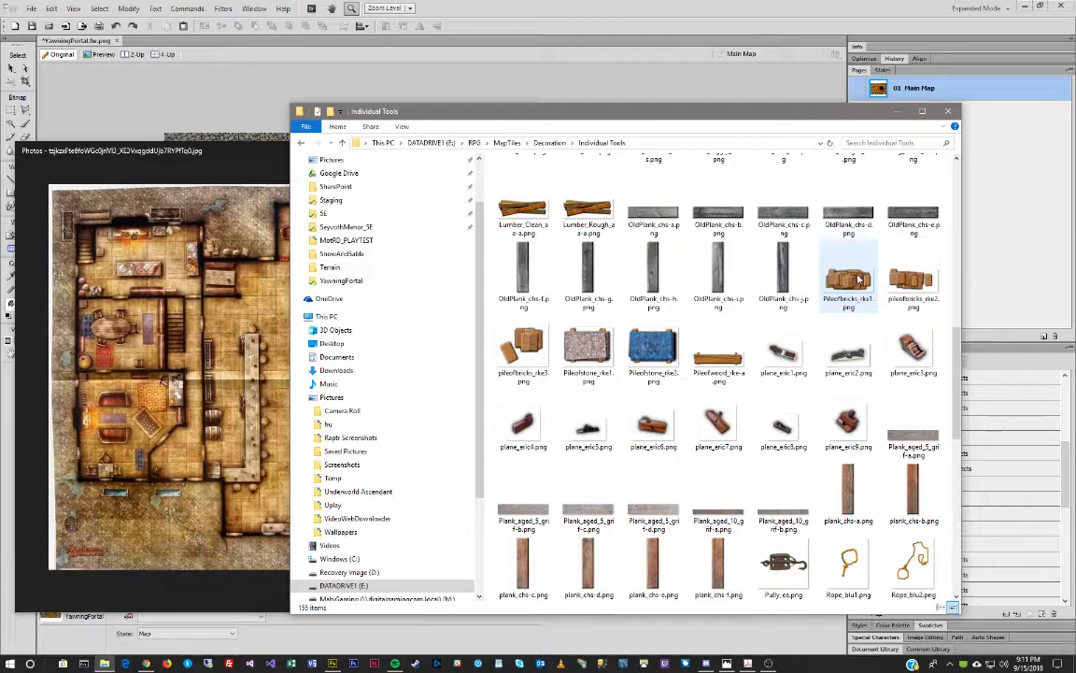
scroll(720, 327, "down", 6)
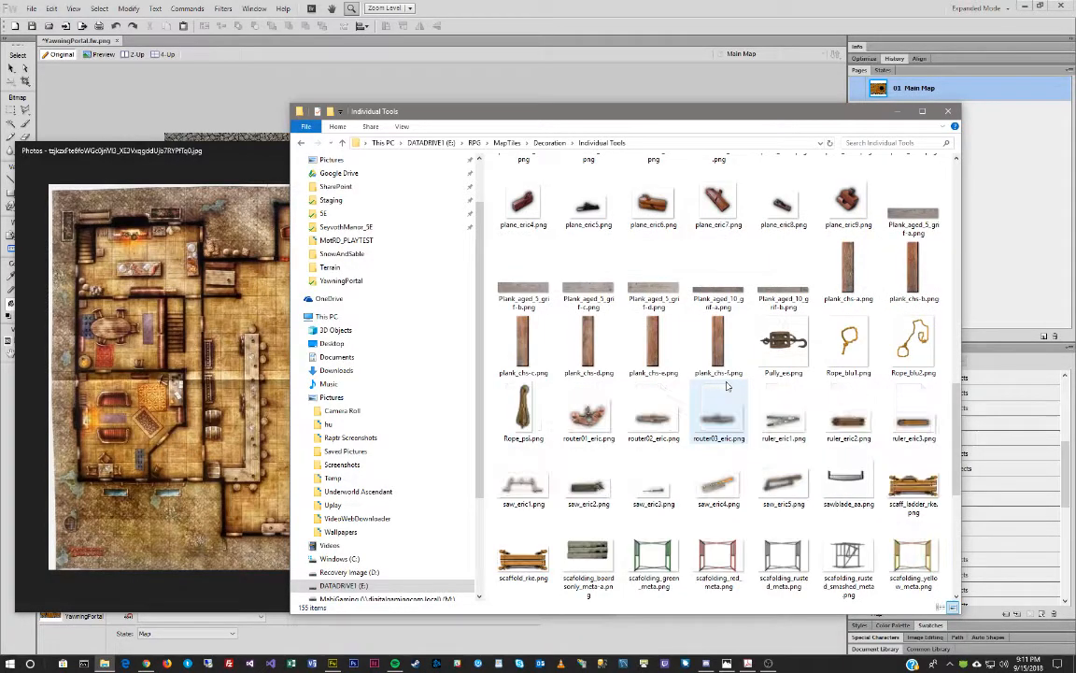
scroll(722, 386, "down", 2)
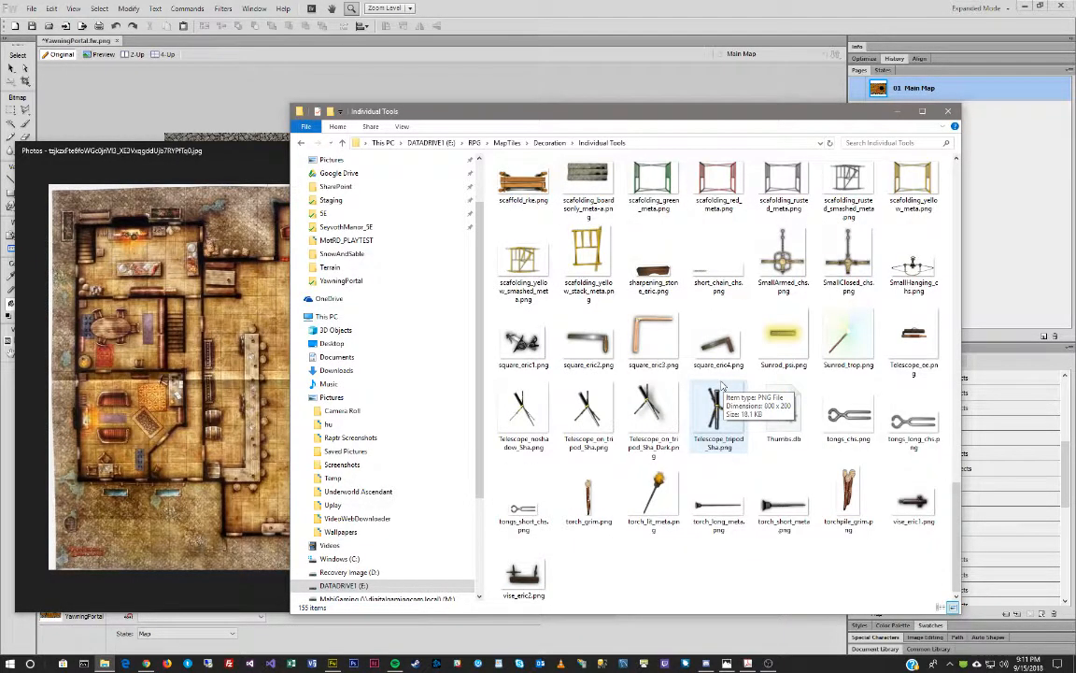
left_click(550, 142)
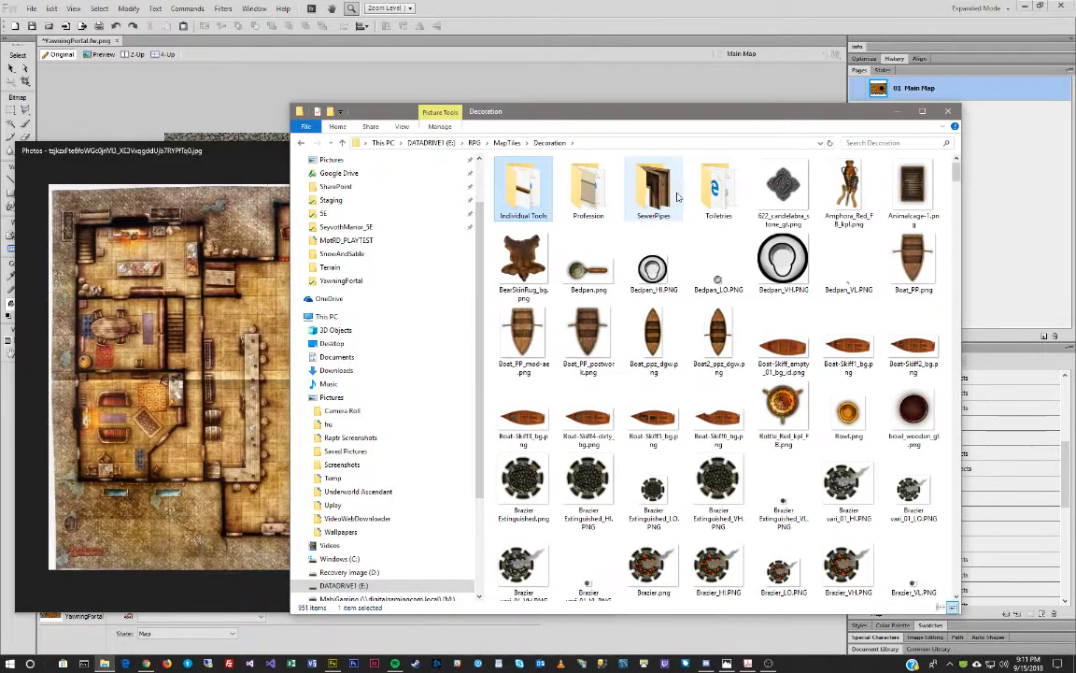
double_click(656, 186)
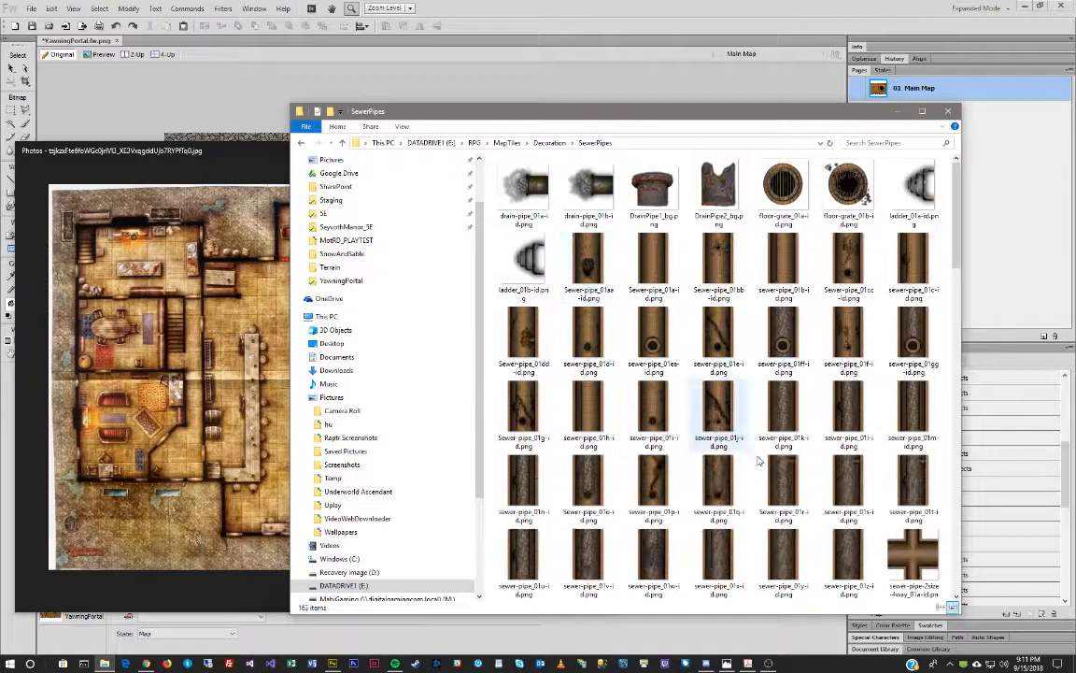
scroll(738, 435, "down", 5)
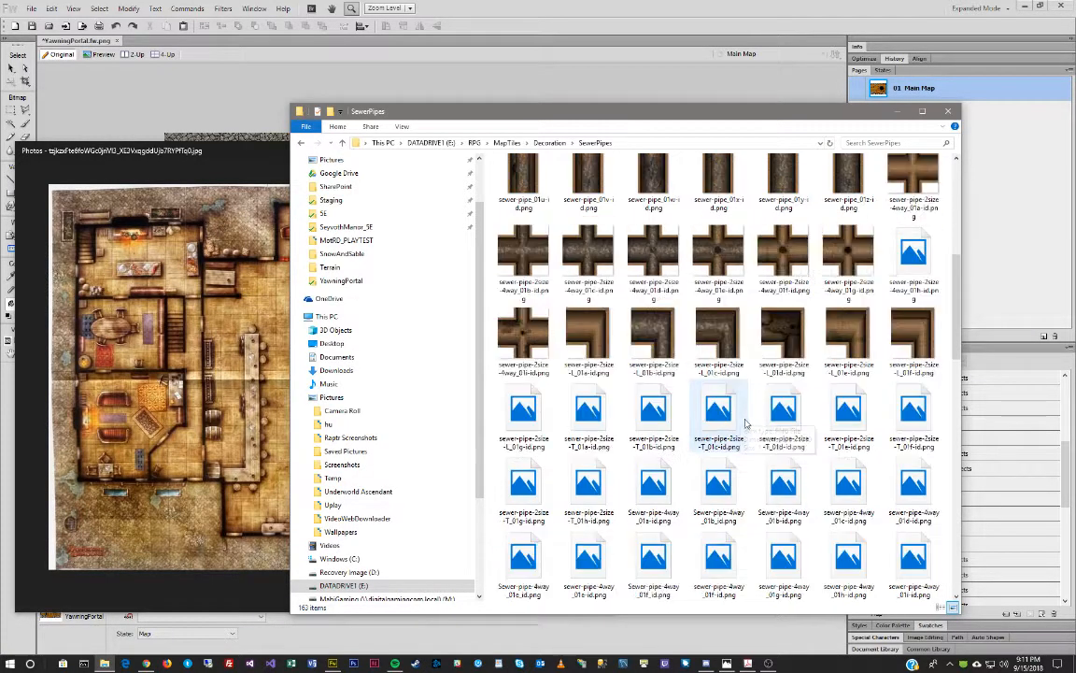
scroll(745, 424, "down", 8)
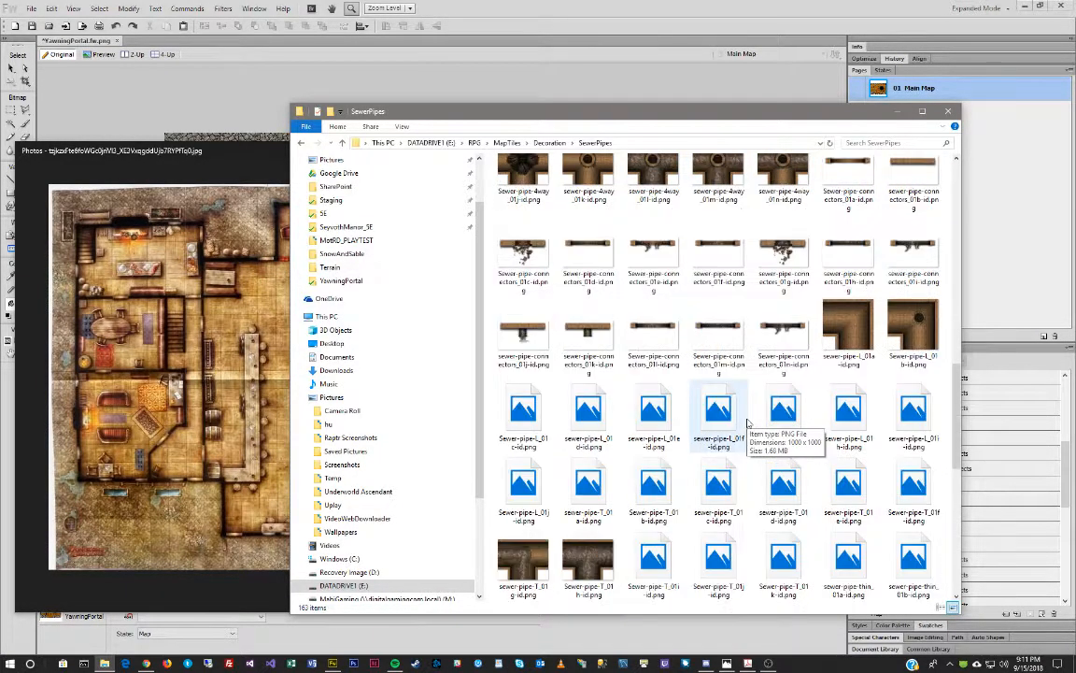
scroll(750, 422, "down", 3)
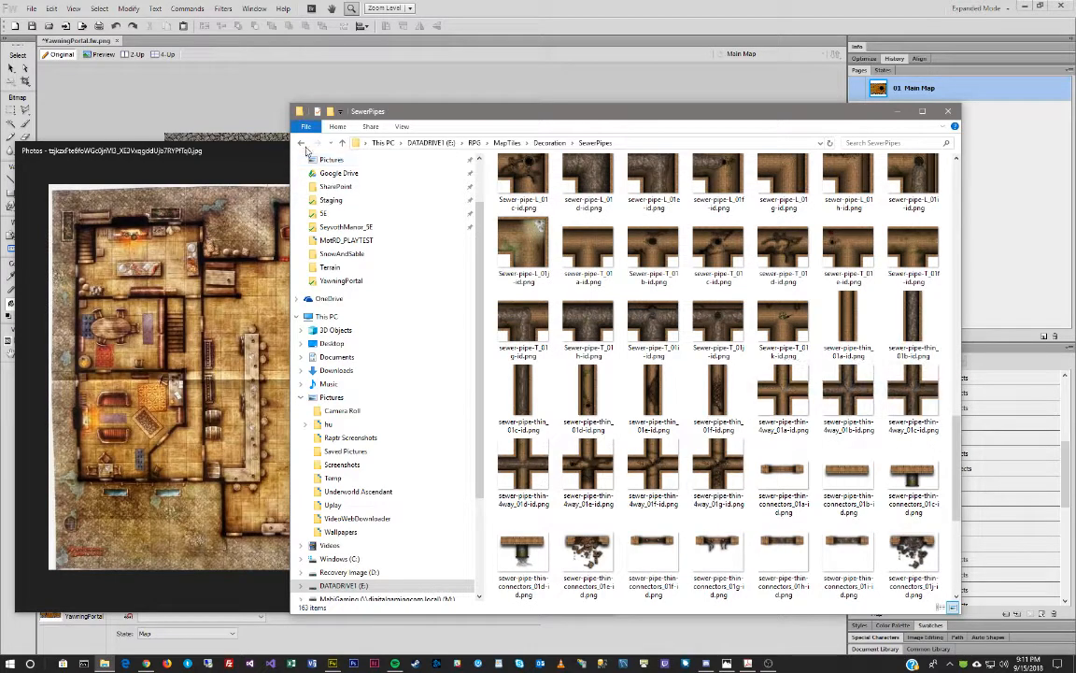
left_click(302, 144)
double_click(718, 187)
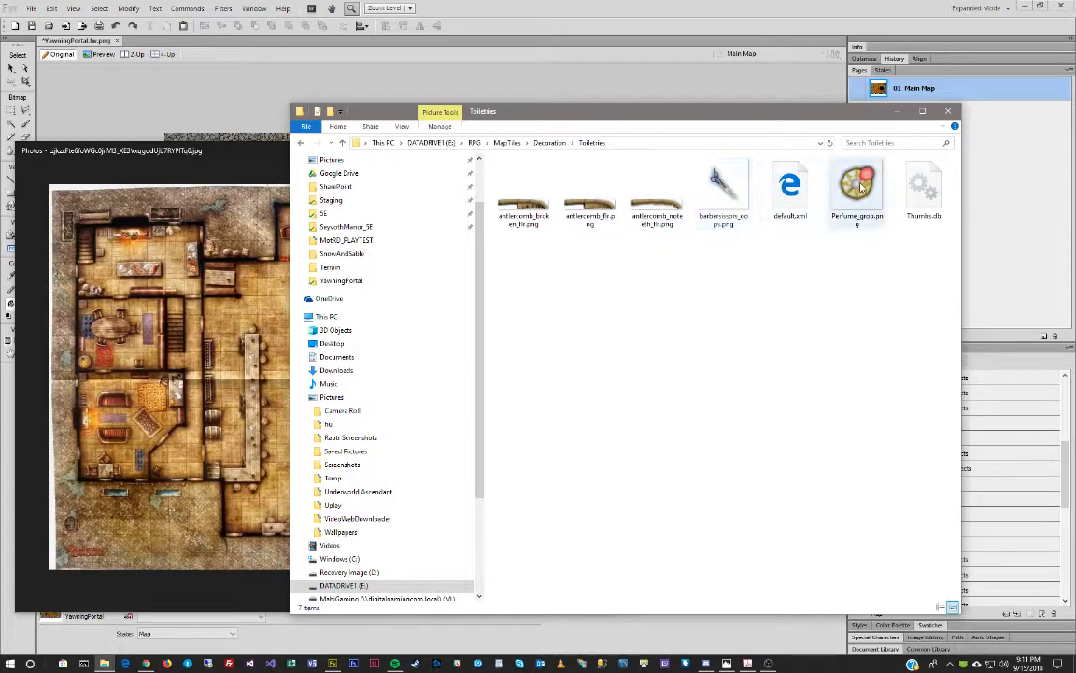
left_click(561, 143)
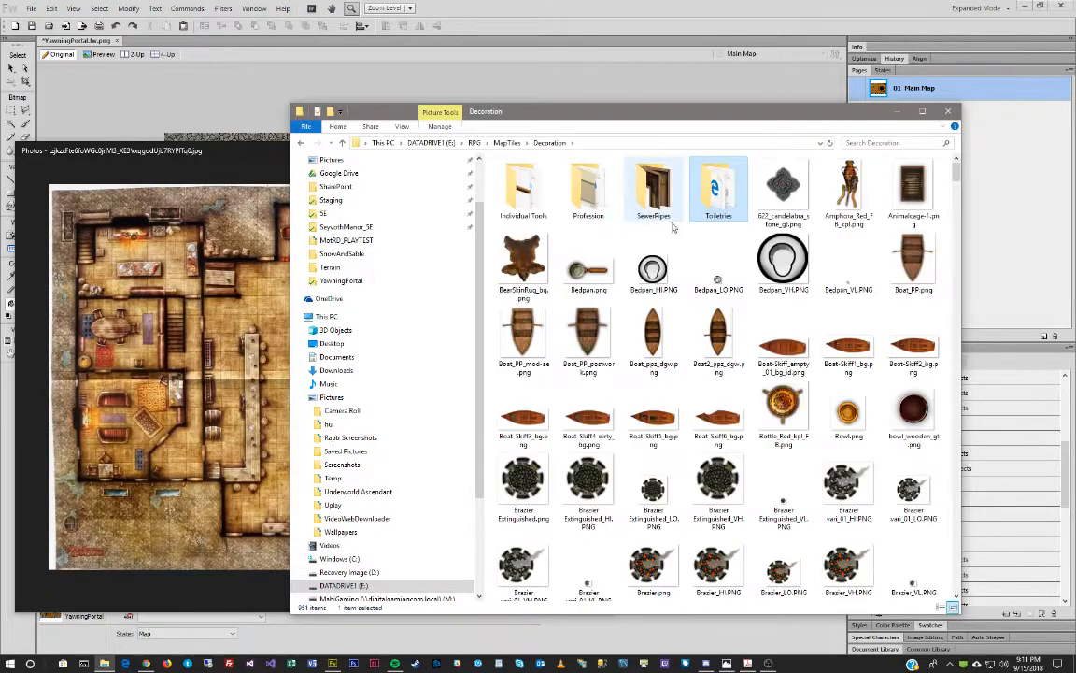
scroll(748, 270, "down", 5)
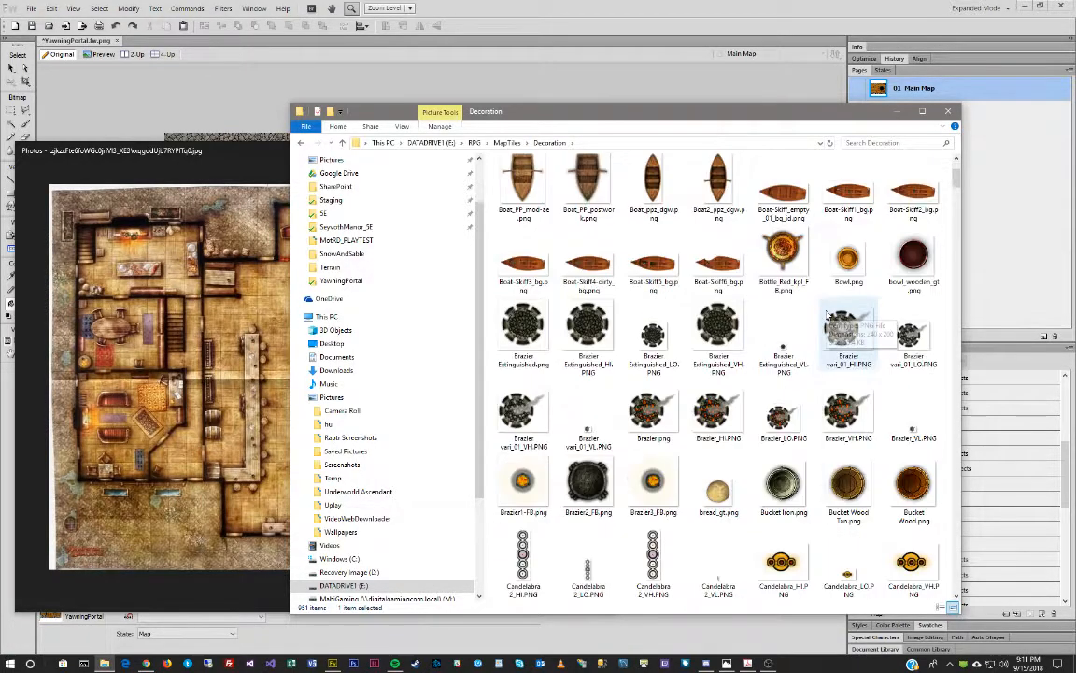
scroll(827, 314, "down", 3)
scroll(826, 316, "down", 3)
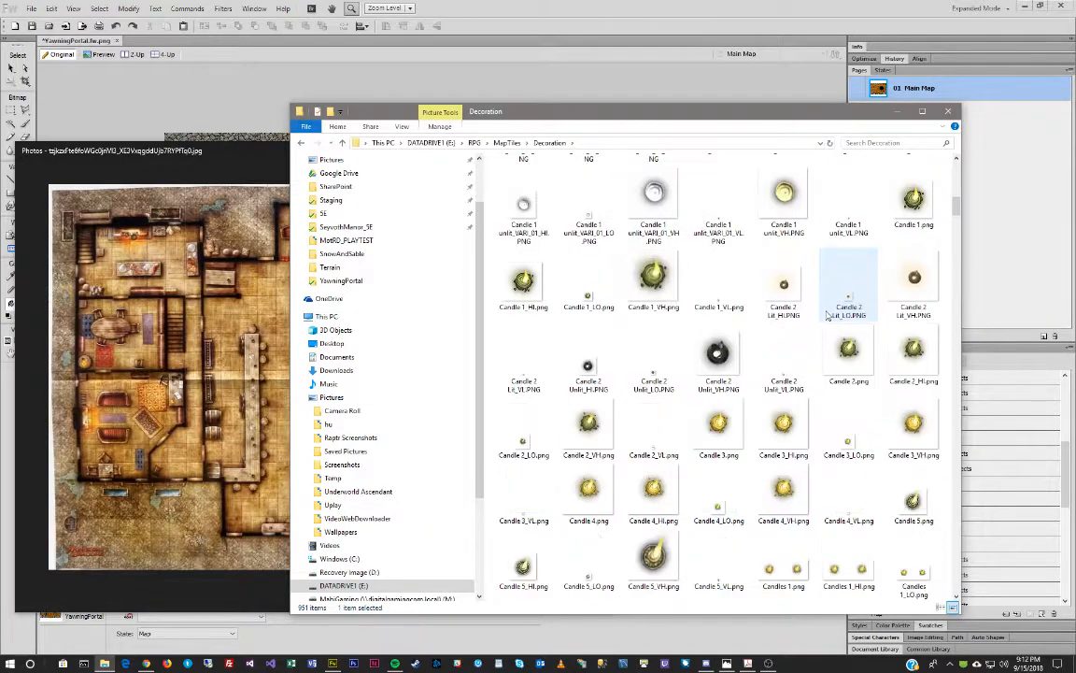
scroll(826, 316, "down", 3)
scroll(826, 316, "down", 3)
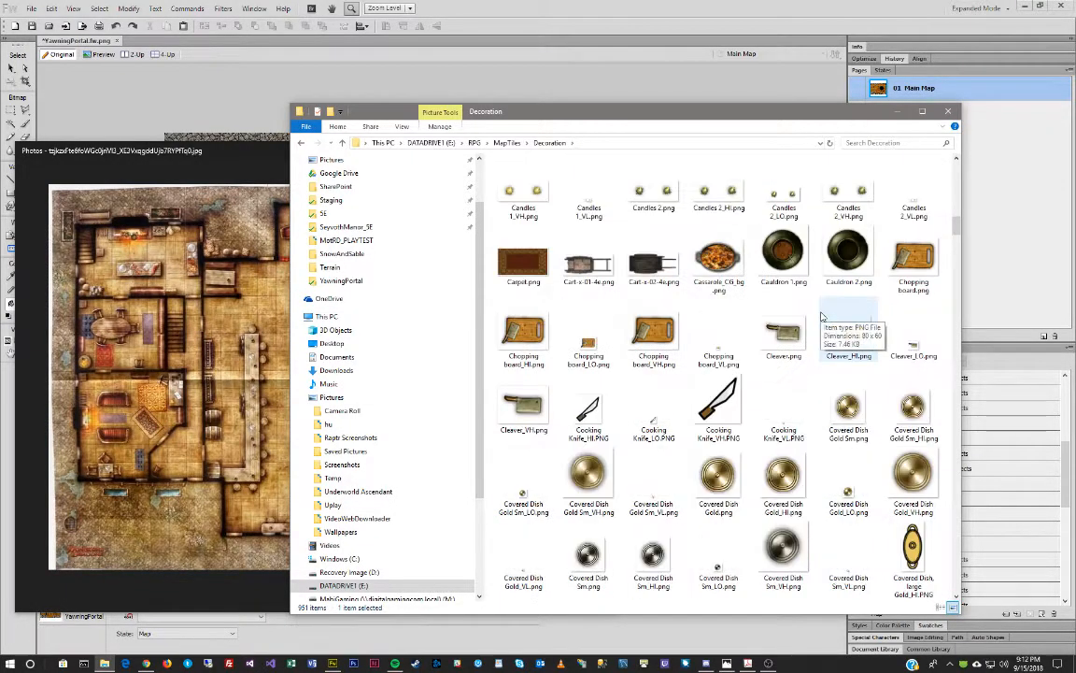
scroll(822, 318, "up", 8)
scroll(822, 318, "up", 4)
scroll(645, 458, "down", 5)
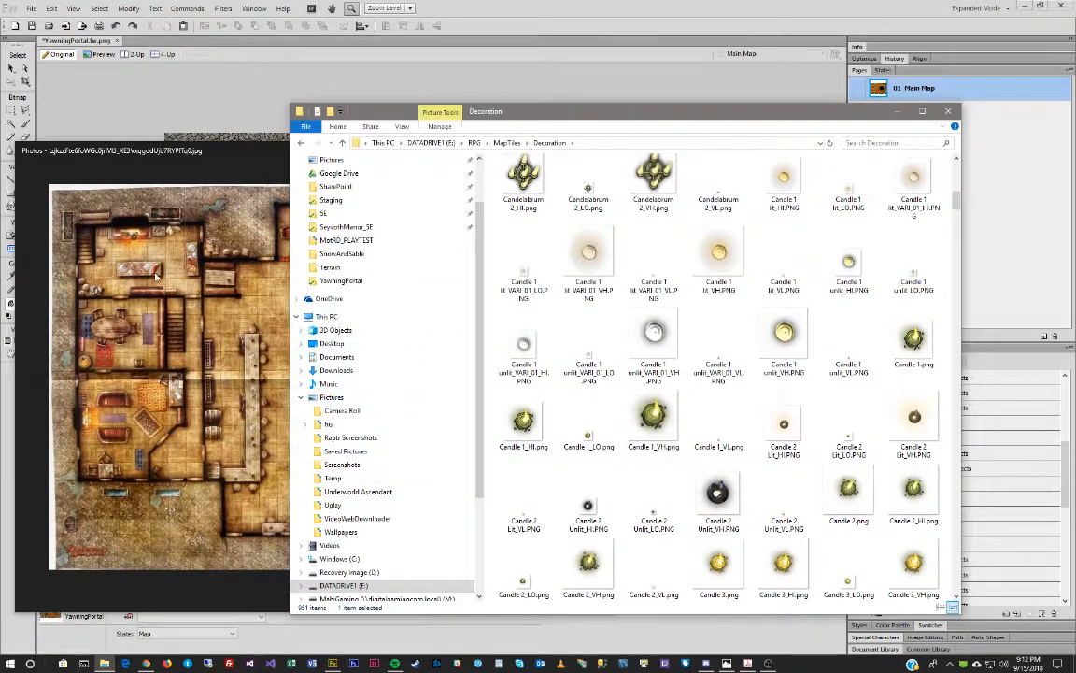
scroll(768, 415, "down", 5)
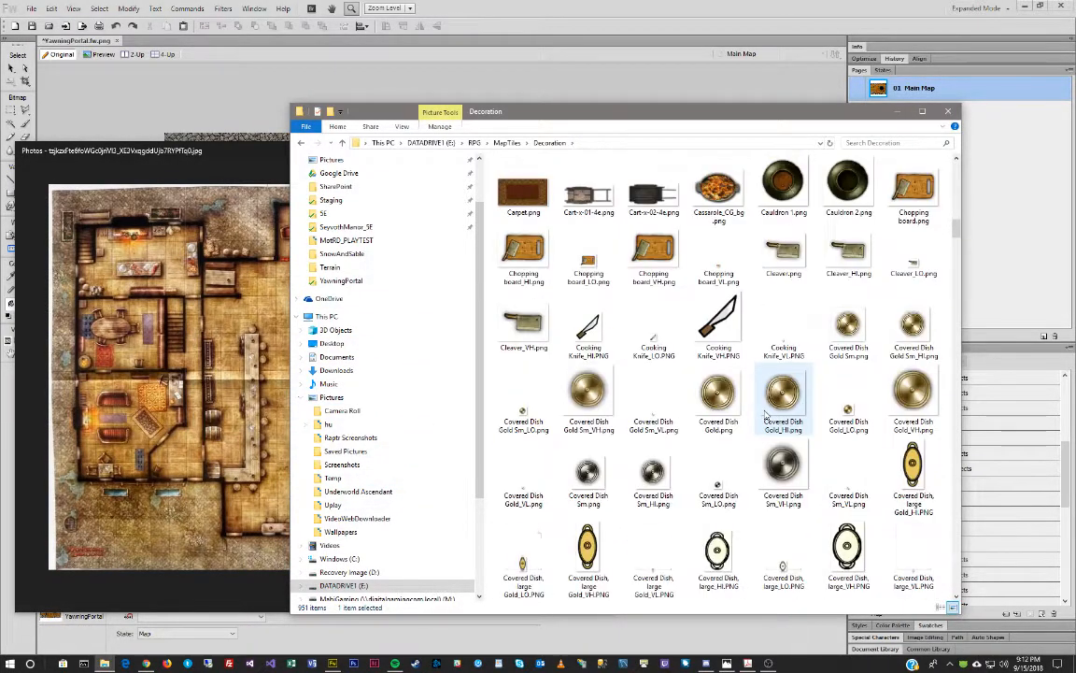
scroll(768, 415, "down", 5)
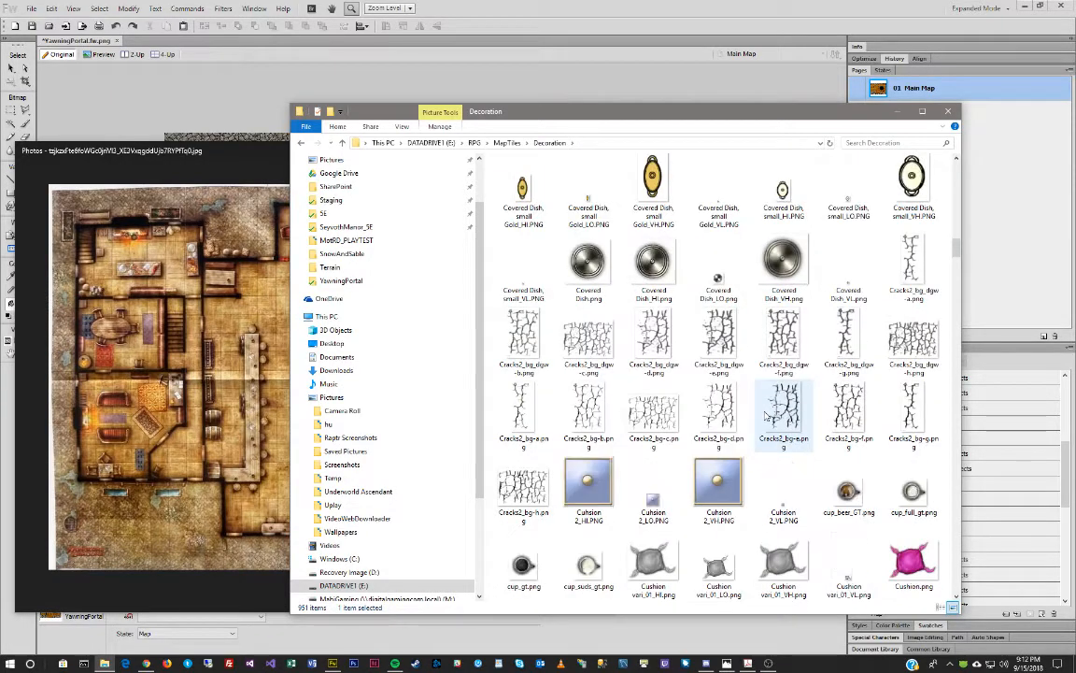
scroll(766, 414, "down", 15)
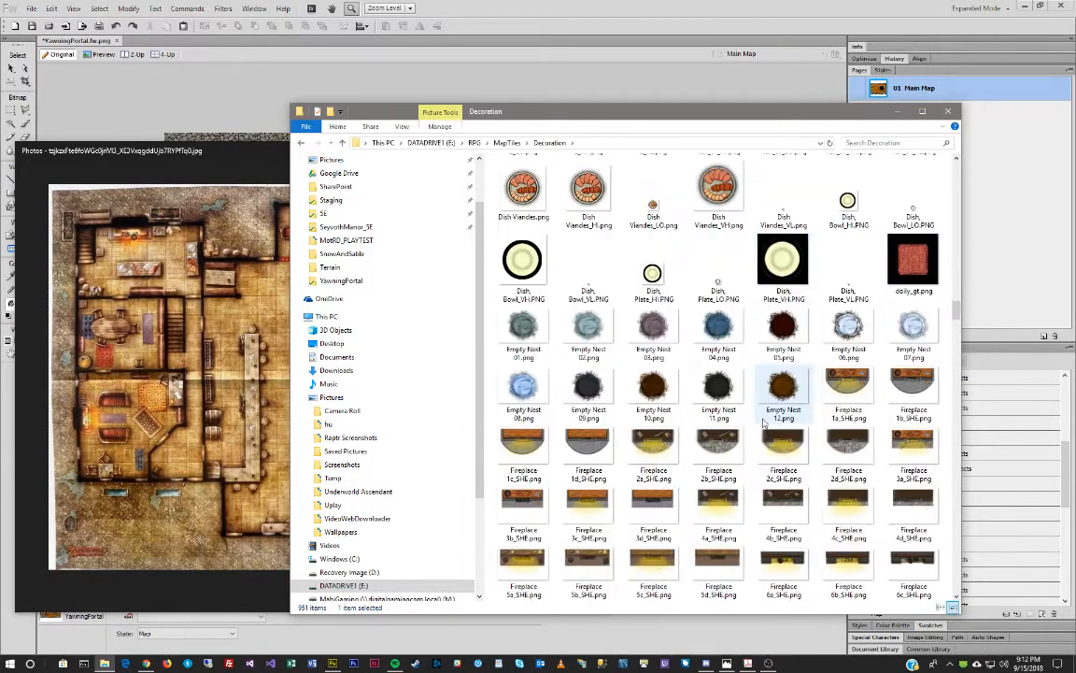
scroll(765, 423, "down", 15)
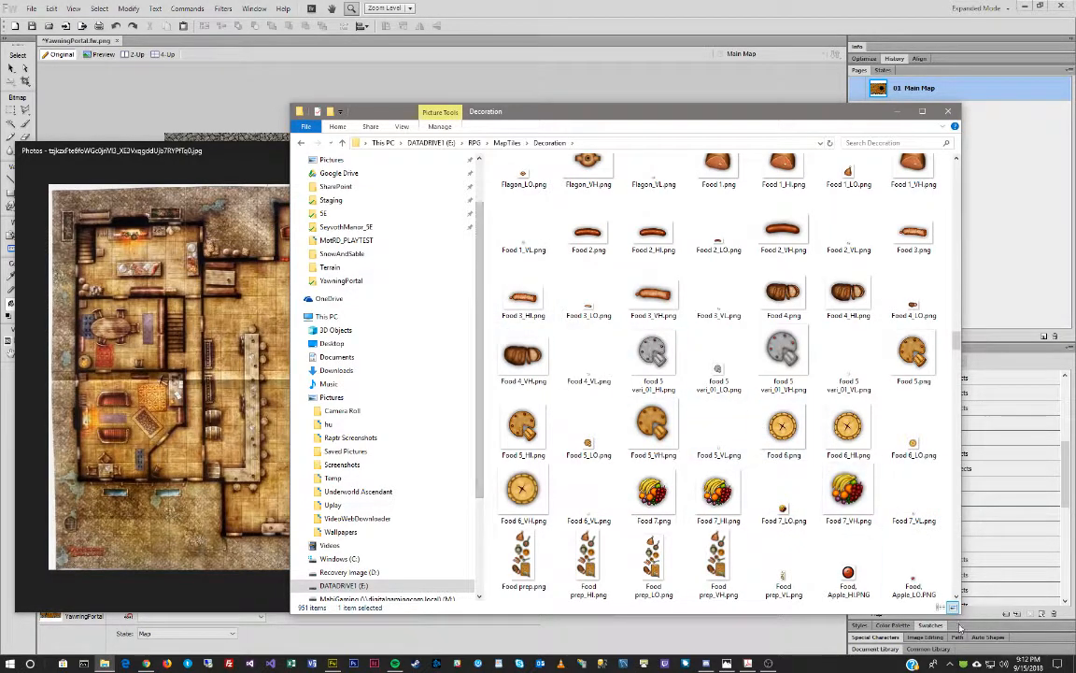
left_click(769, 663)
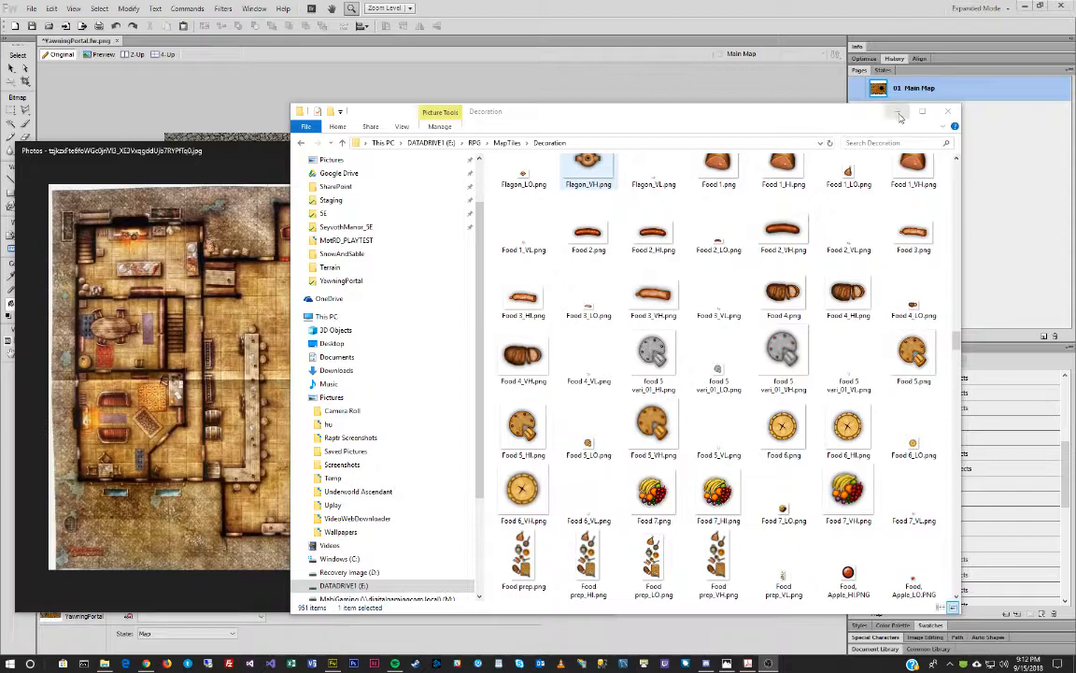
left_click(900, 116)
Bring the Yawning Portal tavern map forward in Fireworks and save the document.
left_click(587, 5)
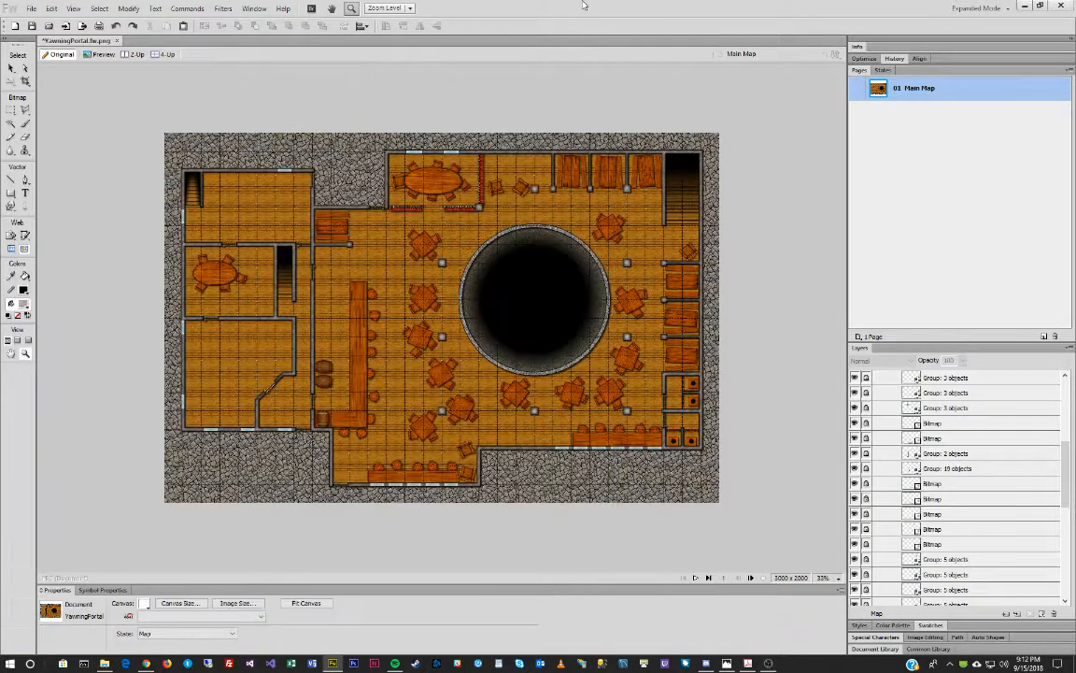
left_click(31, 25)
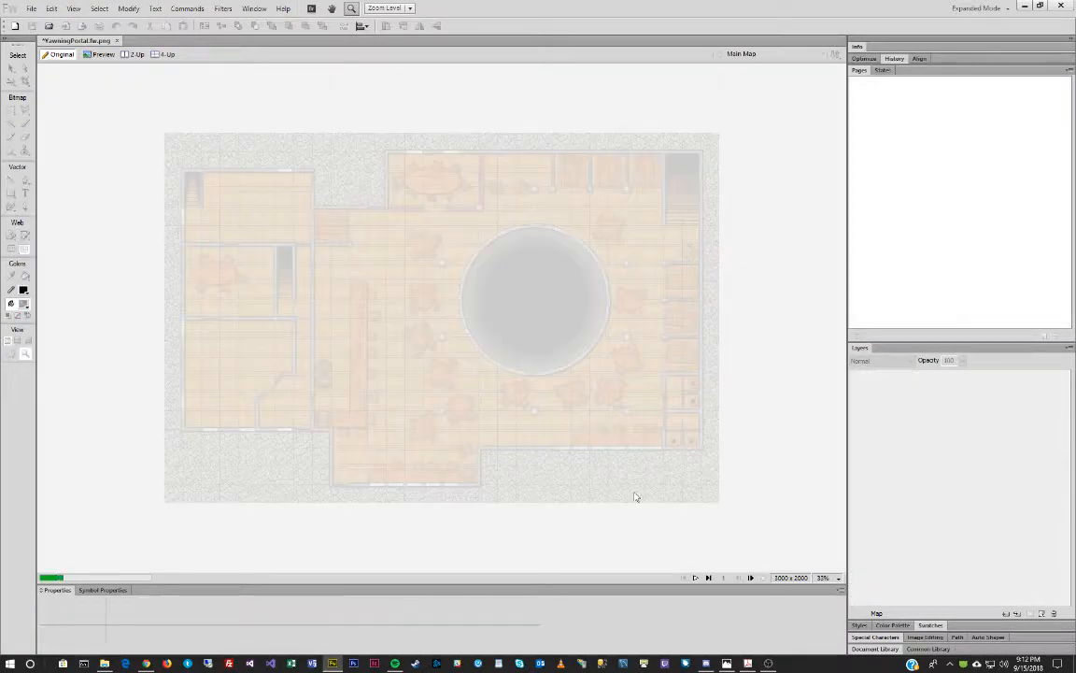